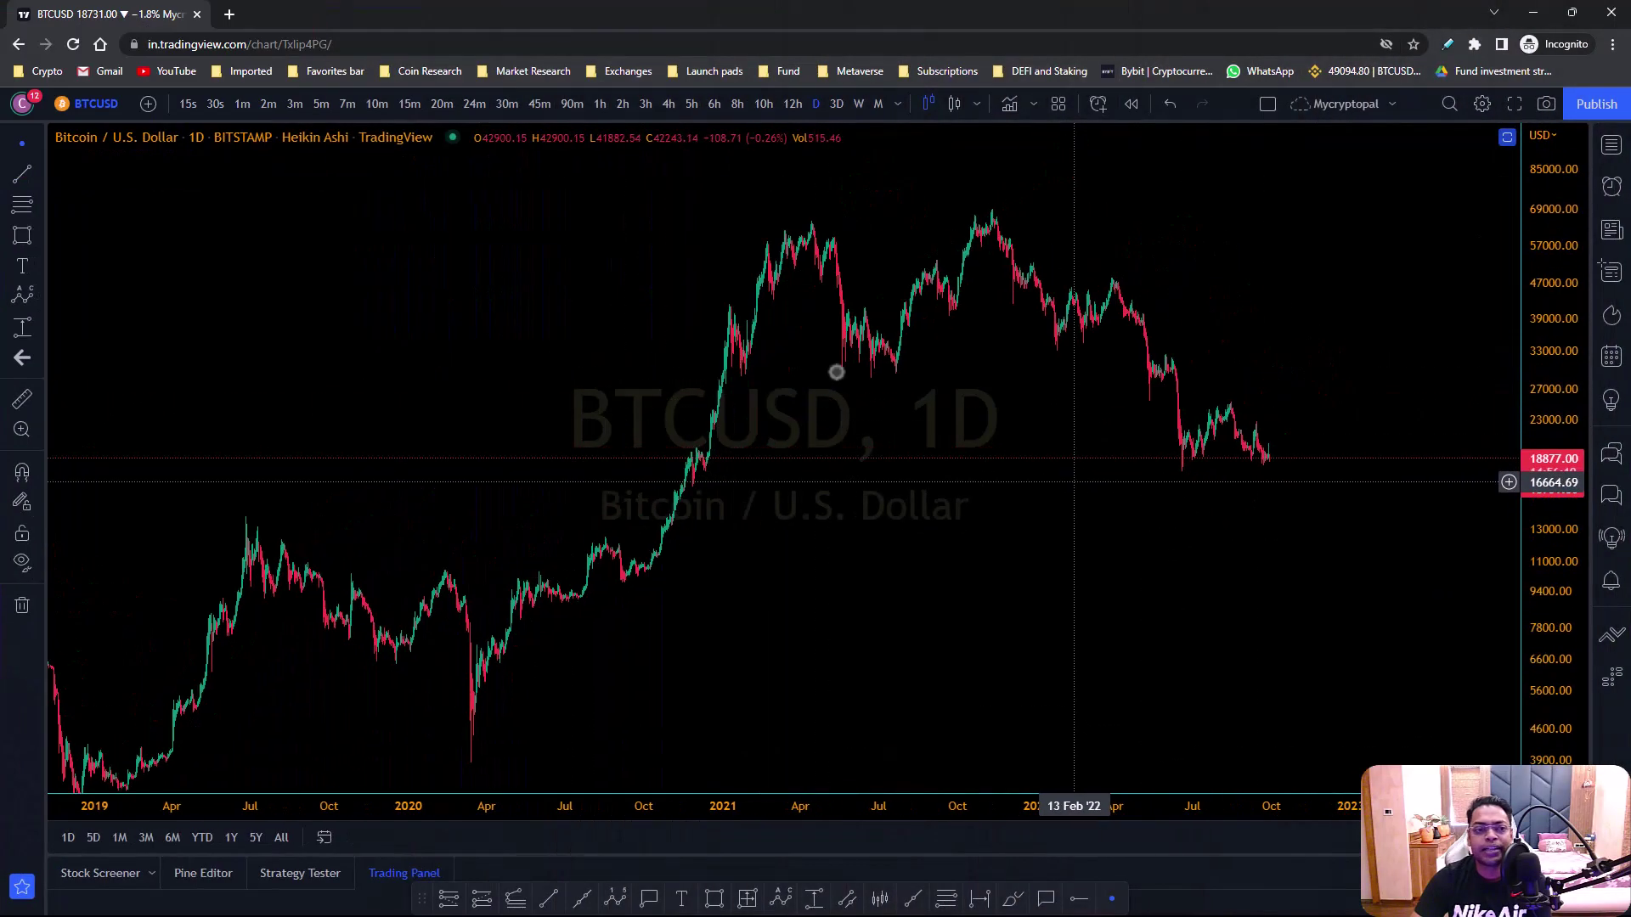
left_click(1514, 104)
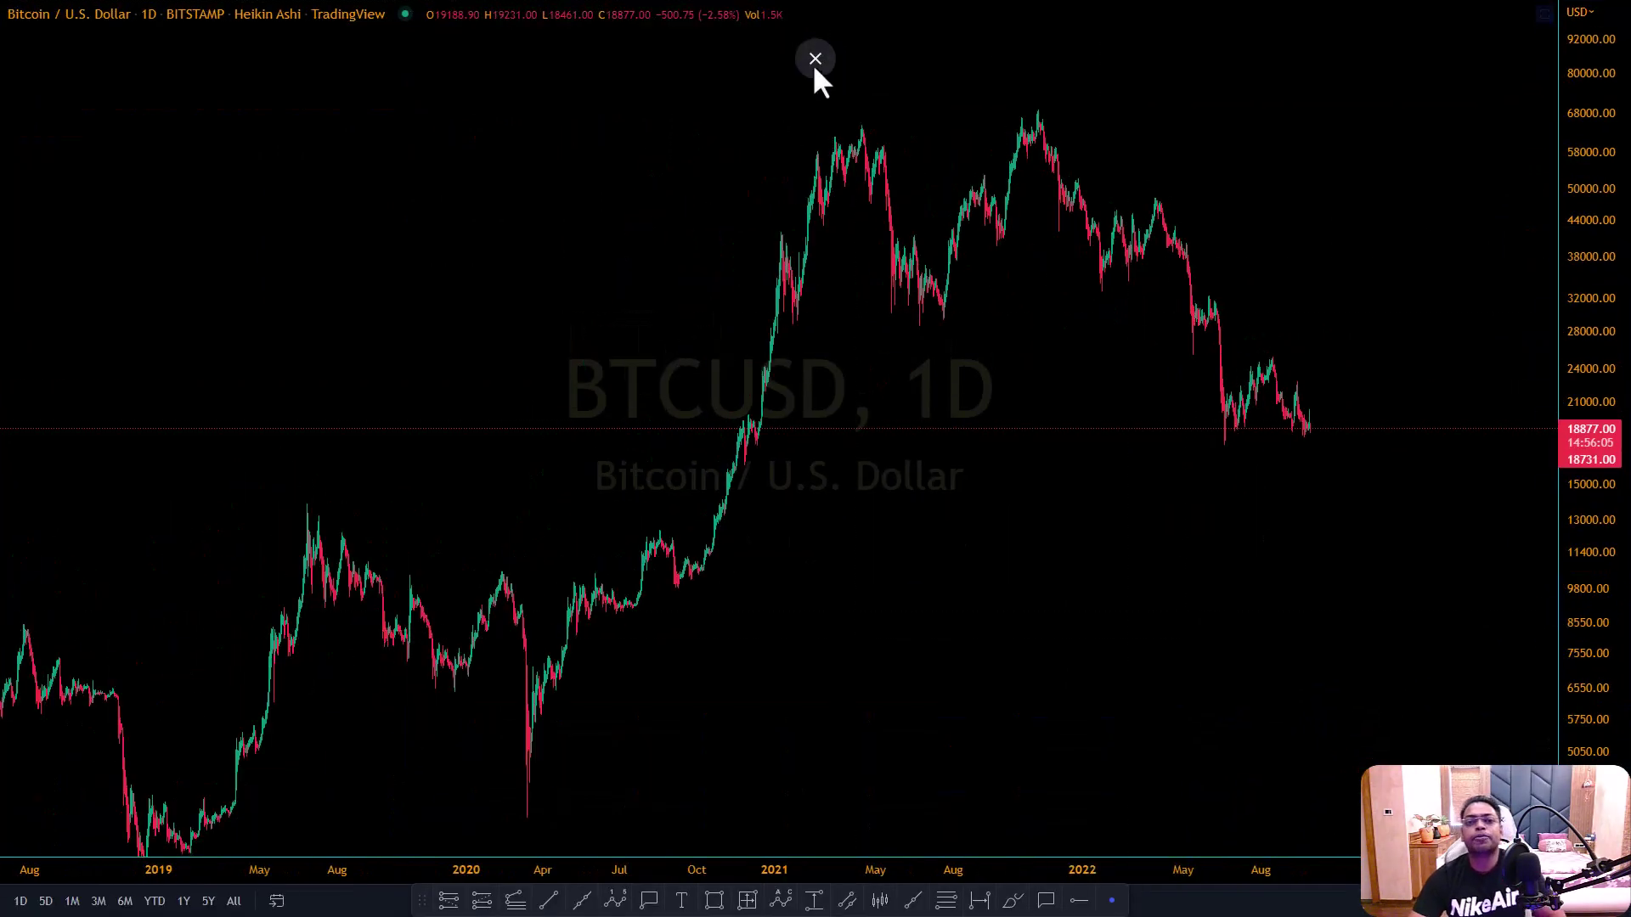
key("Escape")
left_click(38, 174)
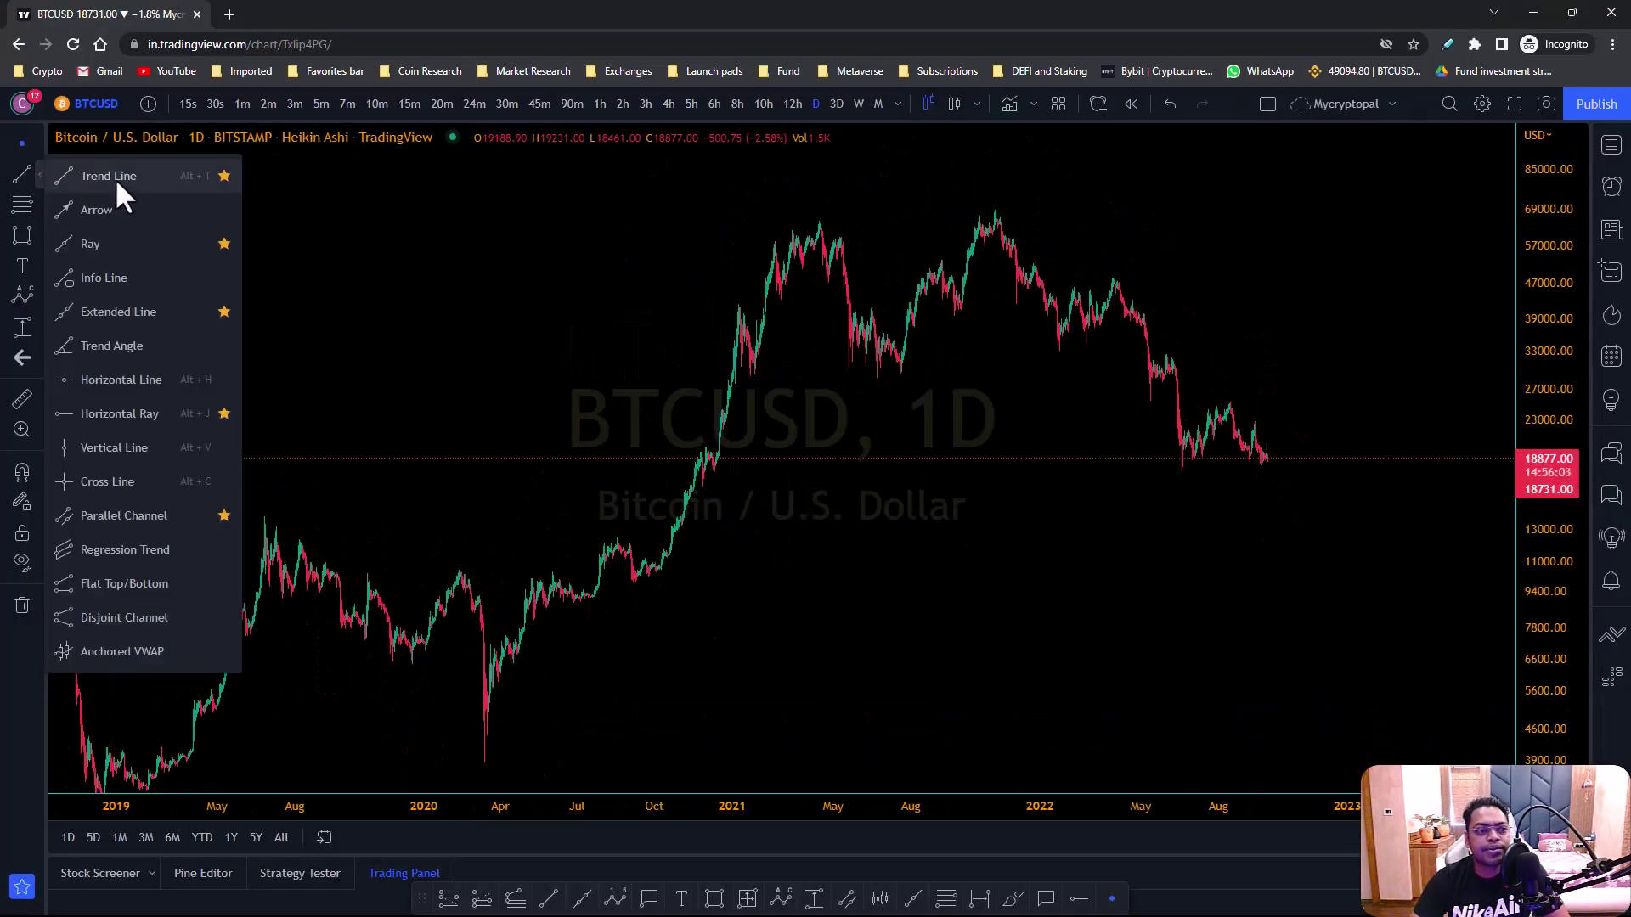
left_click(575, 219)
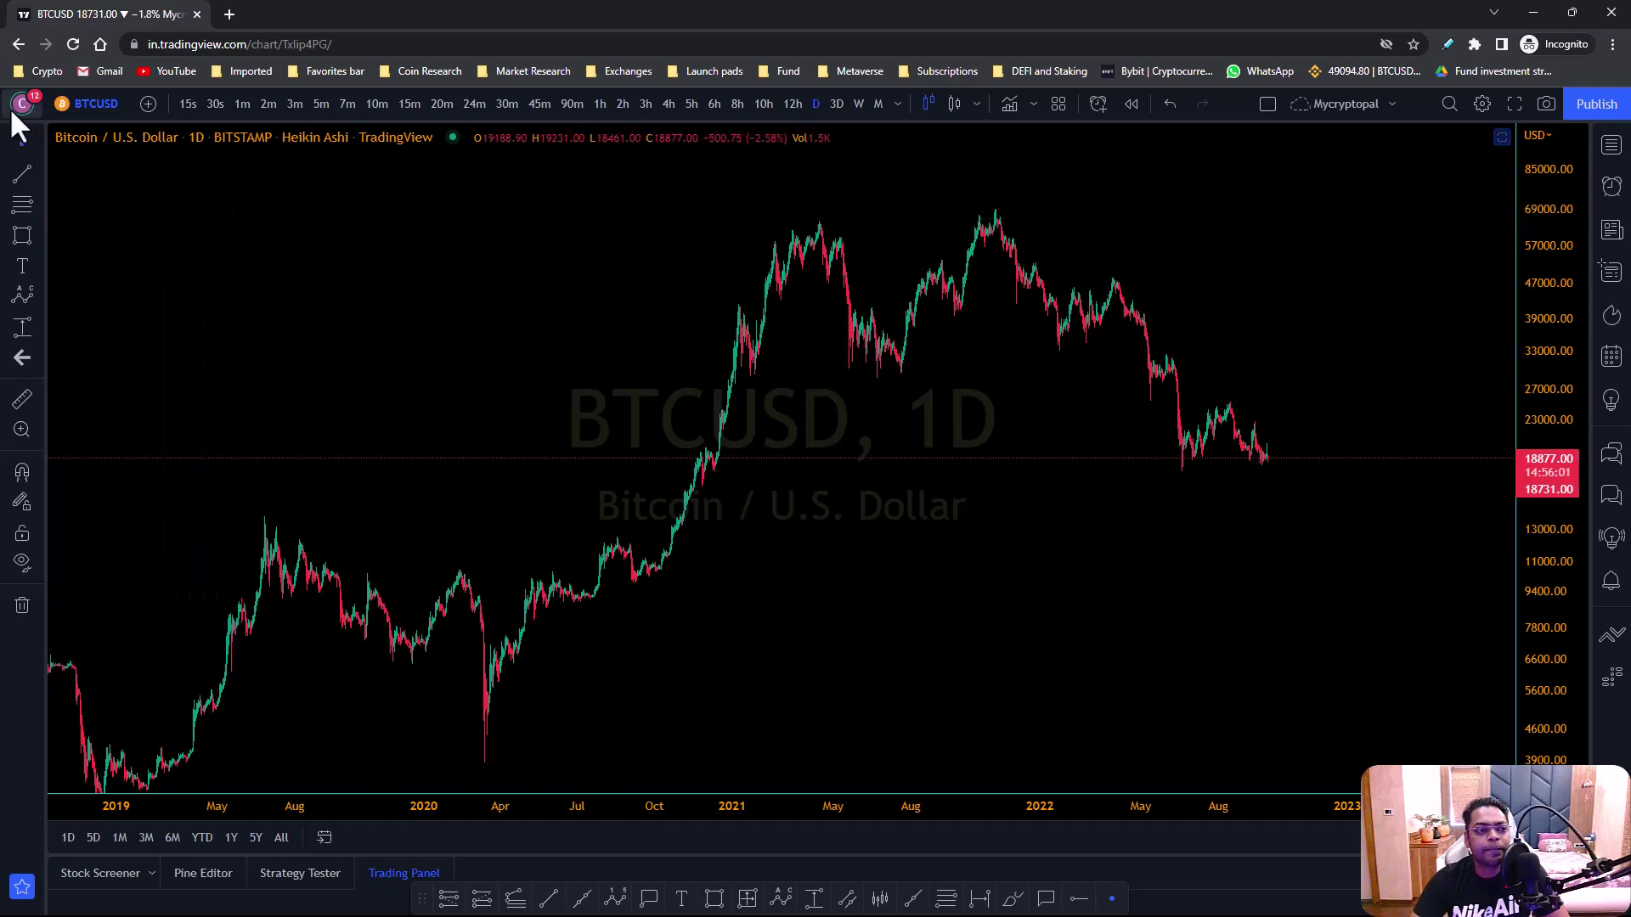
Look through the keyboard shortcuts for indicators and drawings, including trend line, horizontal ray and Fib retracement, and close the list
left_click(22, 104)
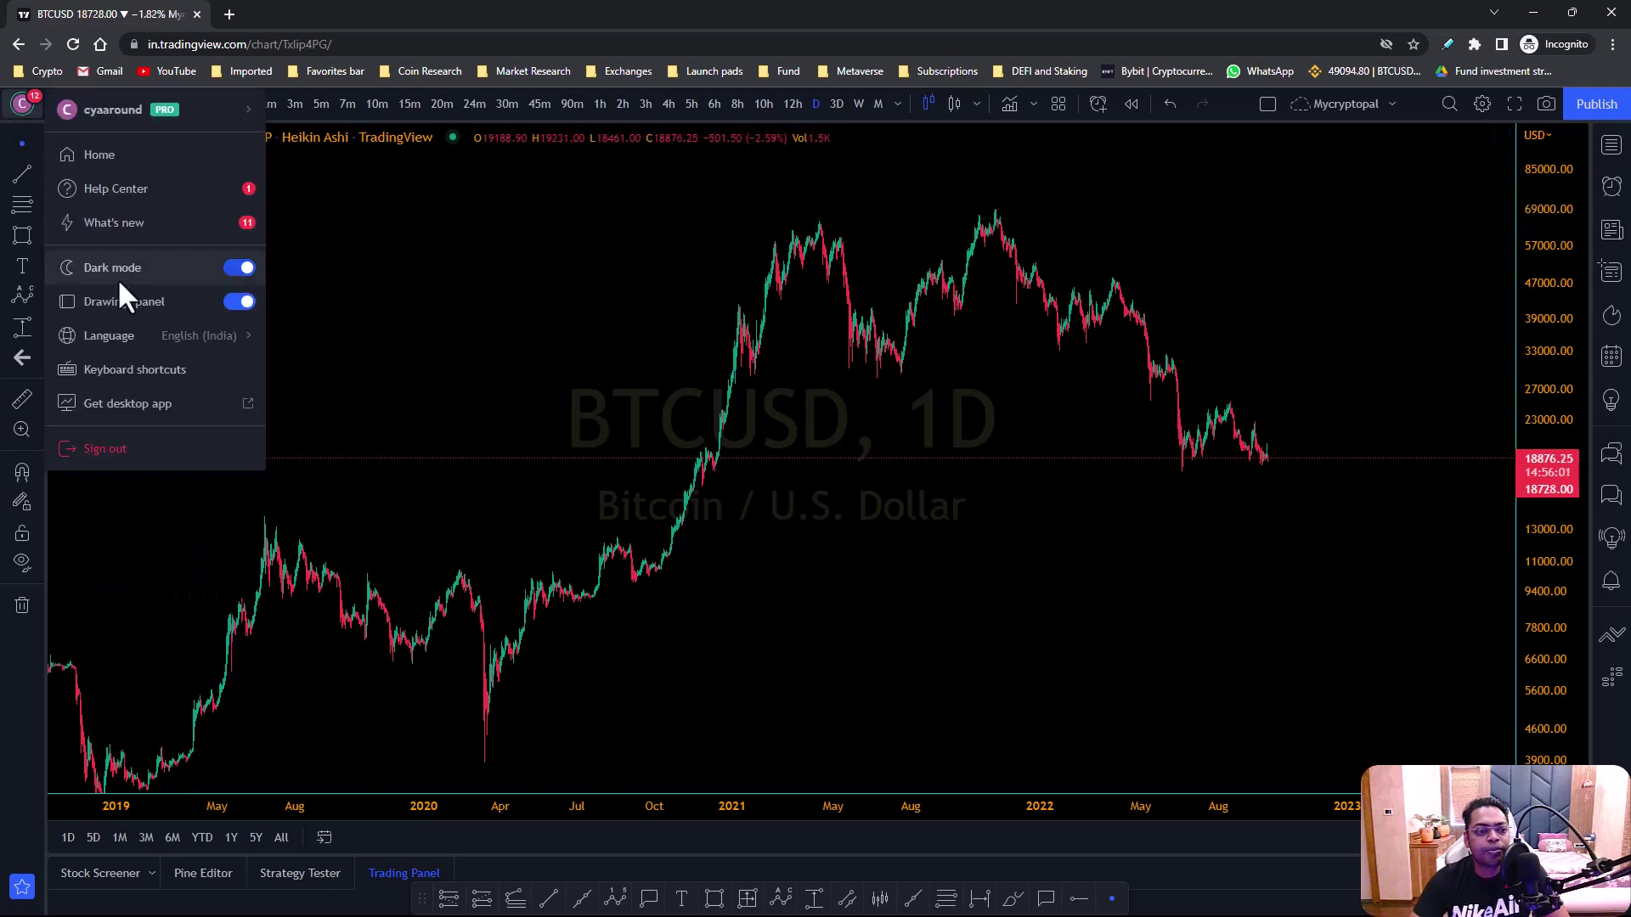
left_click(164, 369)
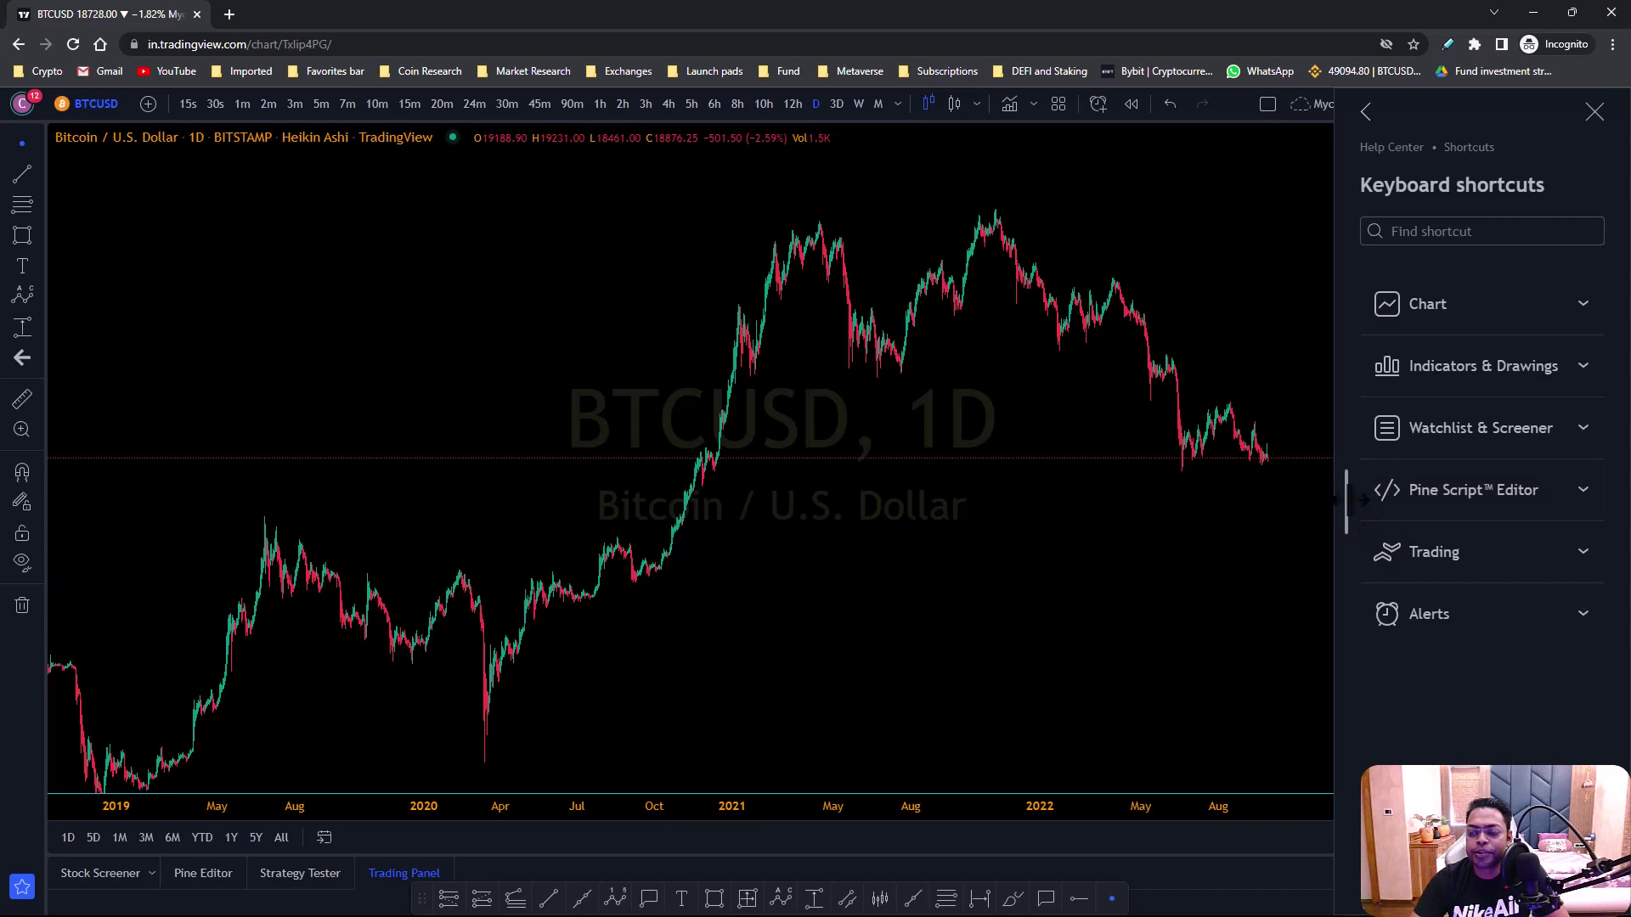
left_click(1584, 373)
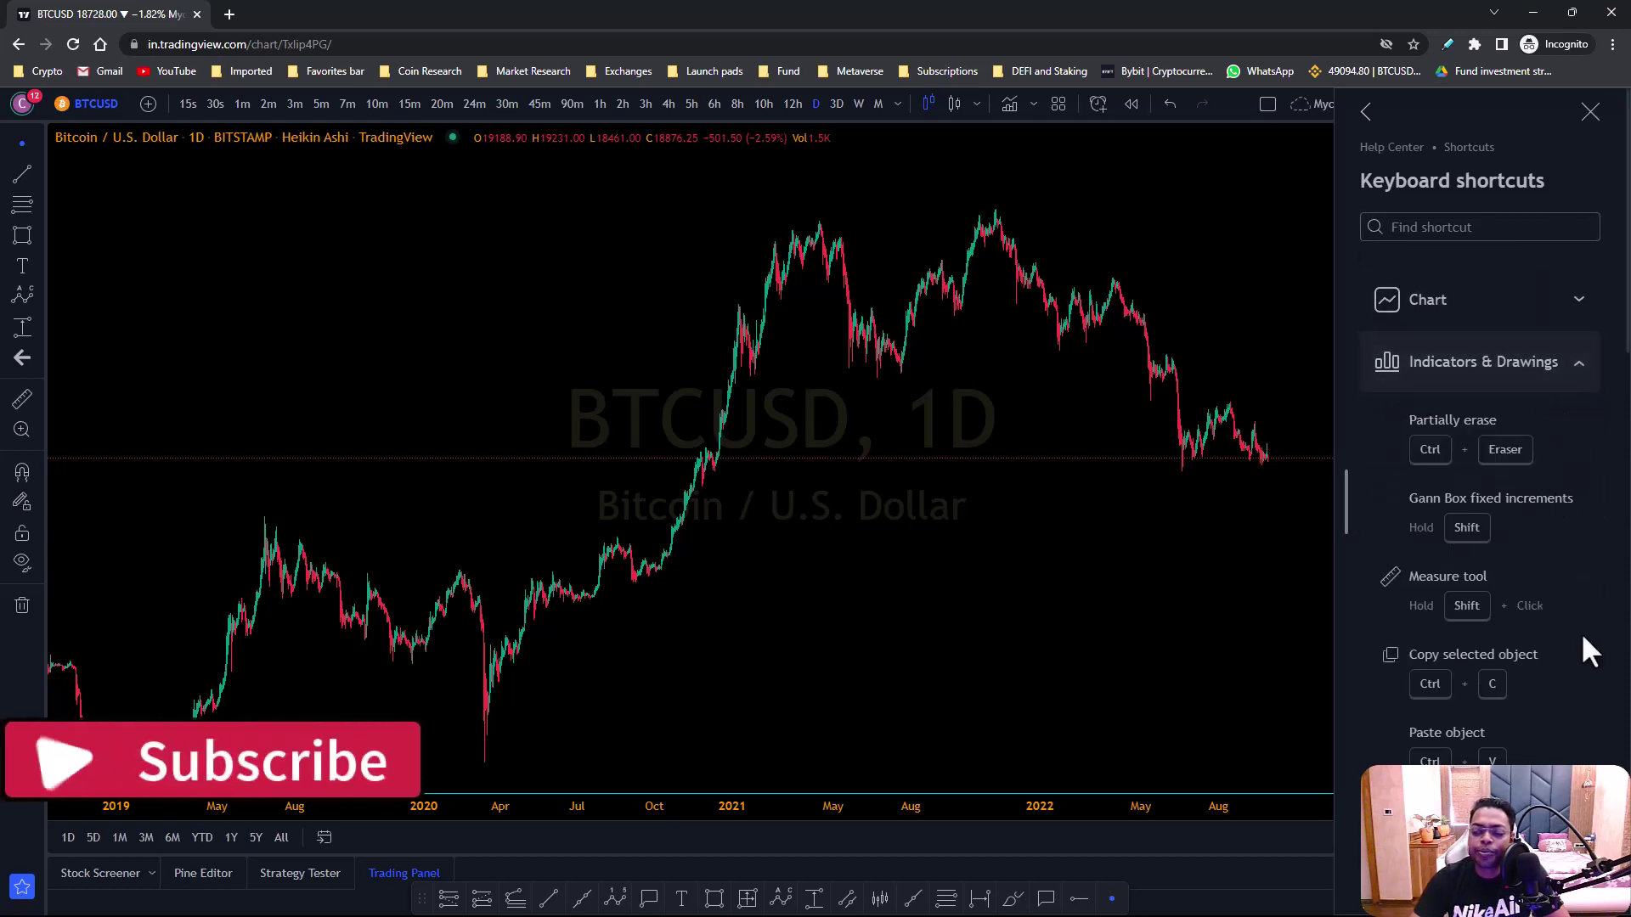
scroll(1563, 646, "down", 1)
scroll(1542, 636, "down", 6)
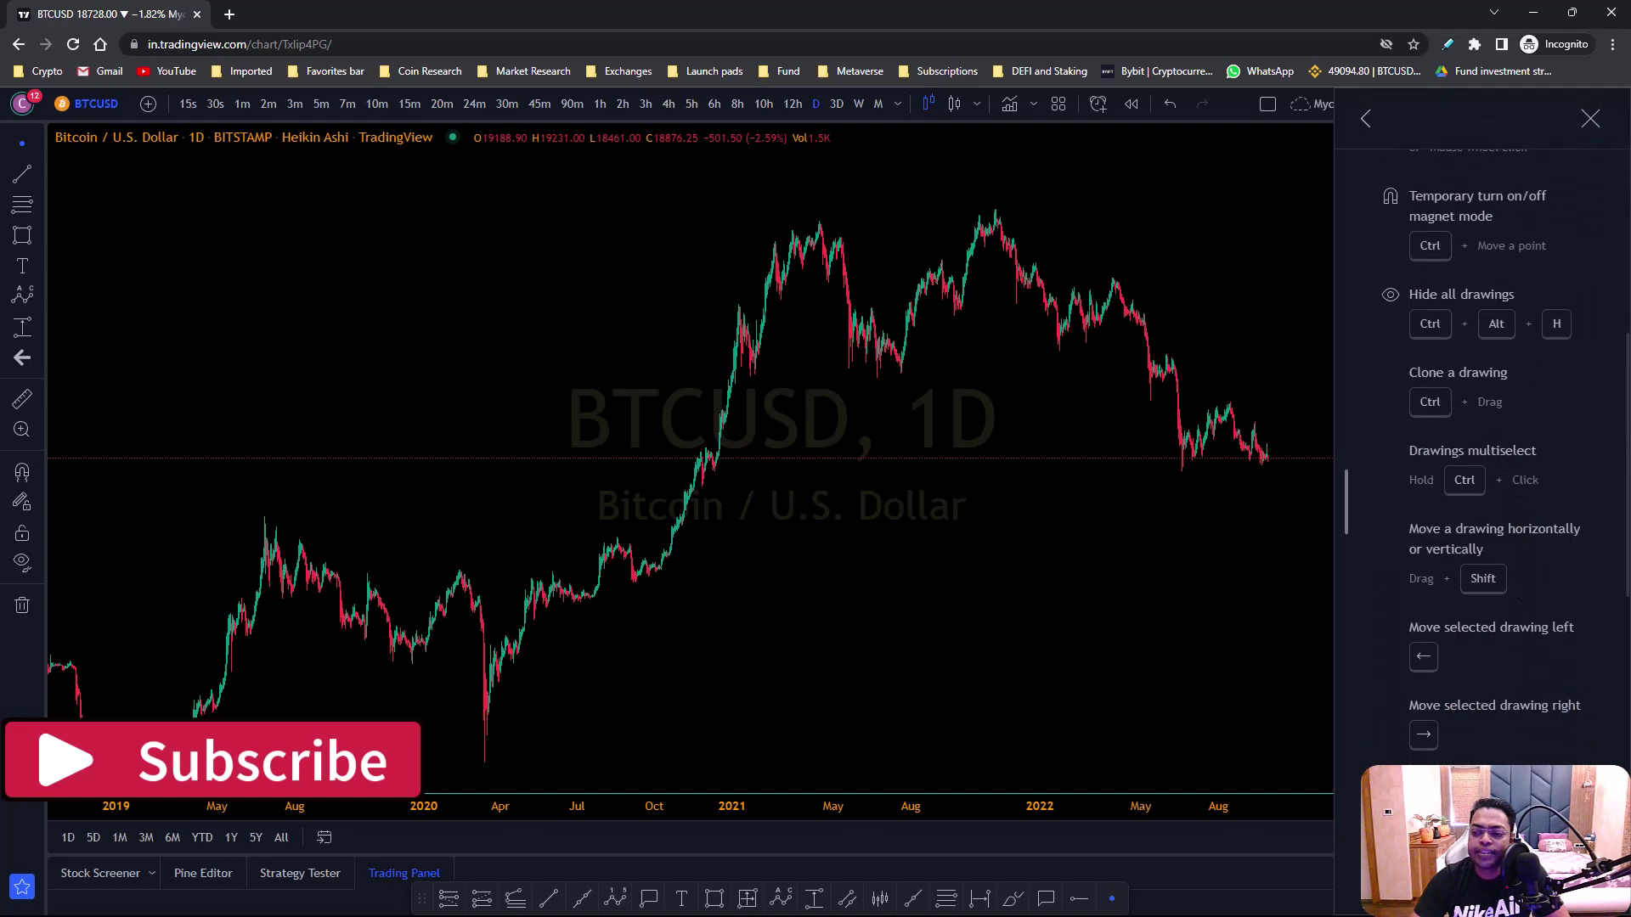
scroll(1476, 463, "down", 6)
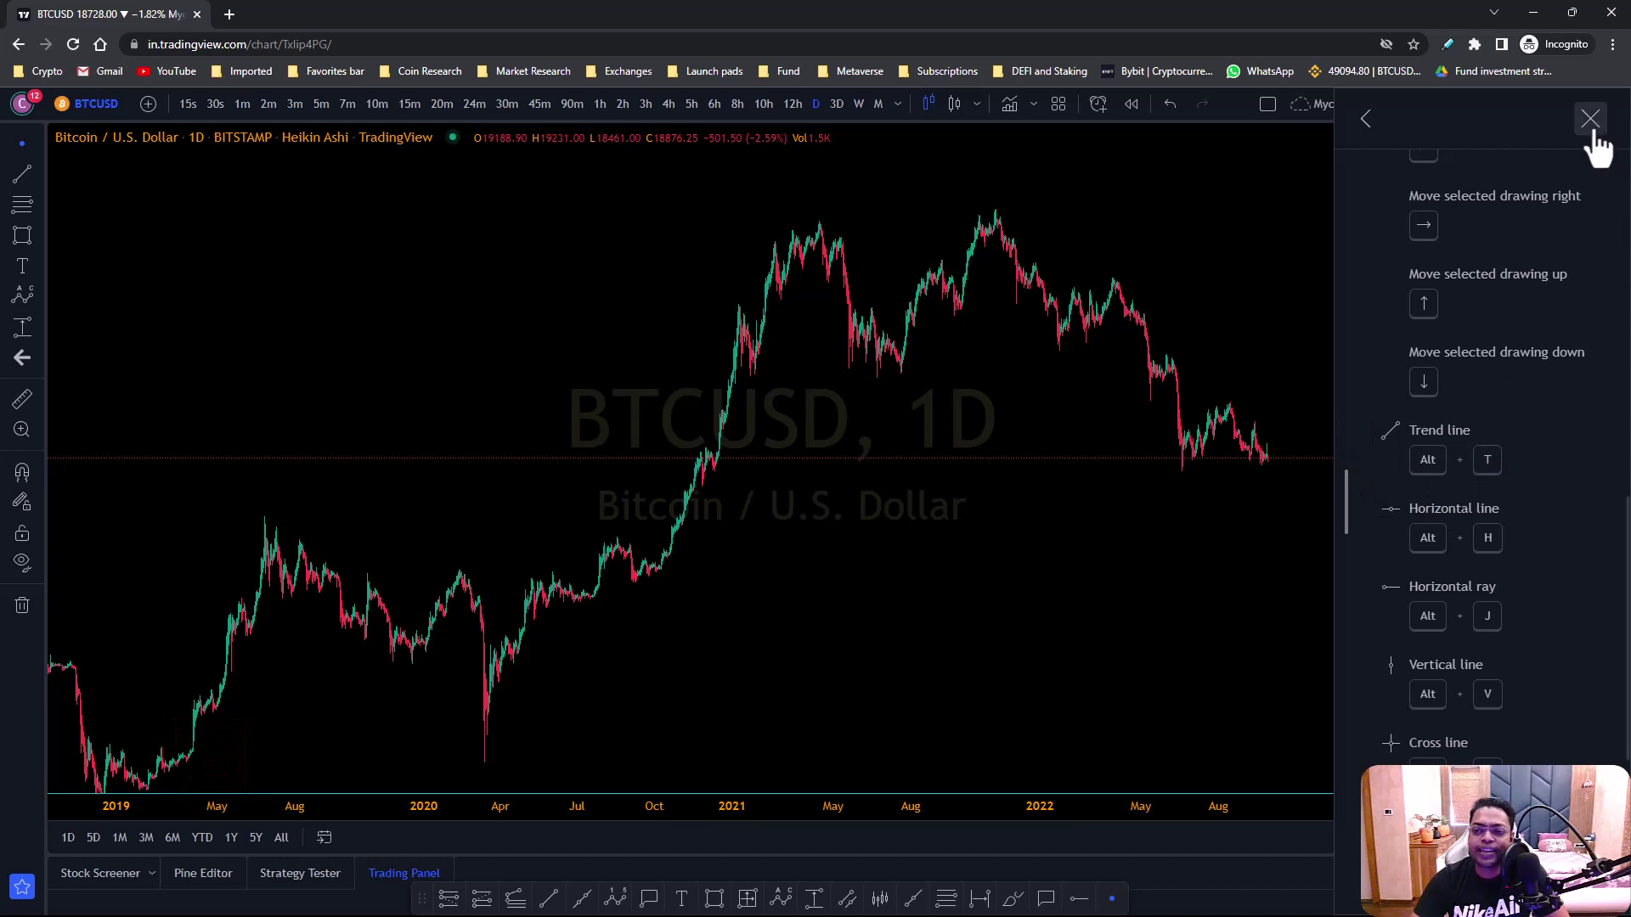
scroll(1596, 340, "down", 5)
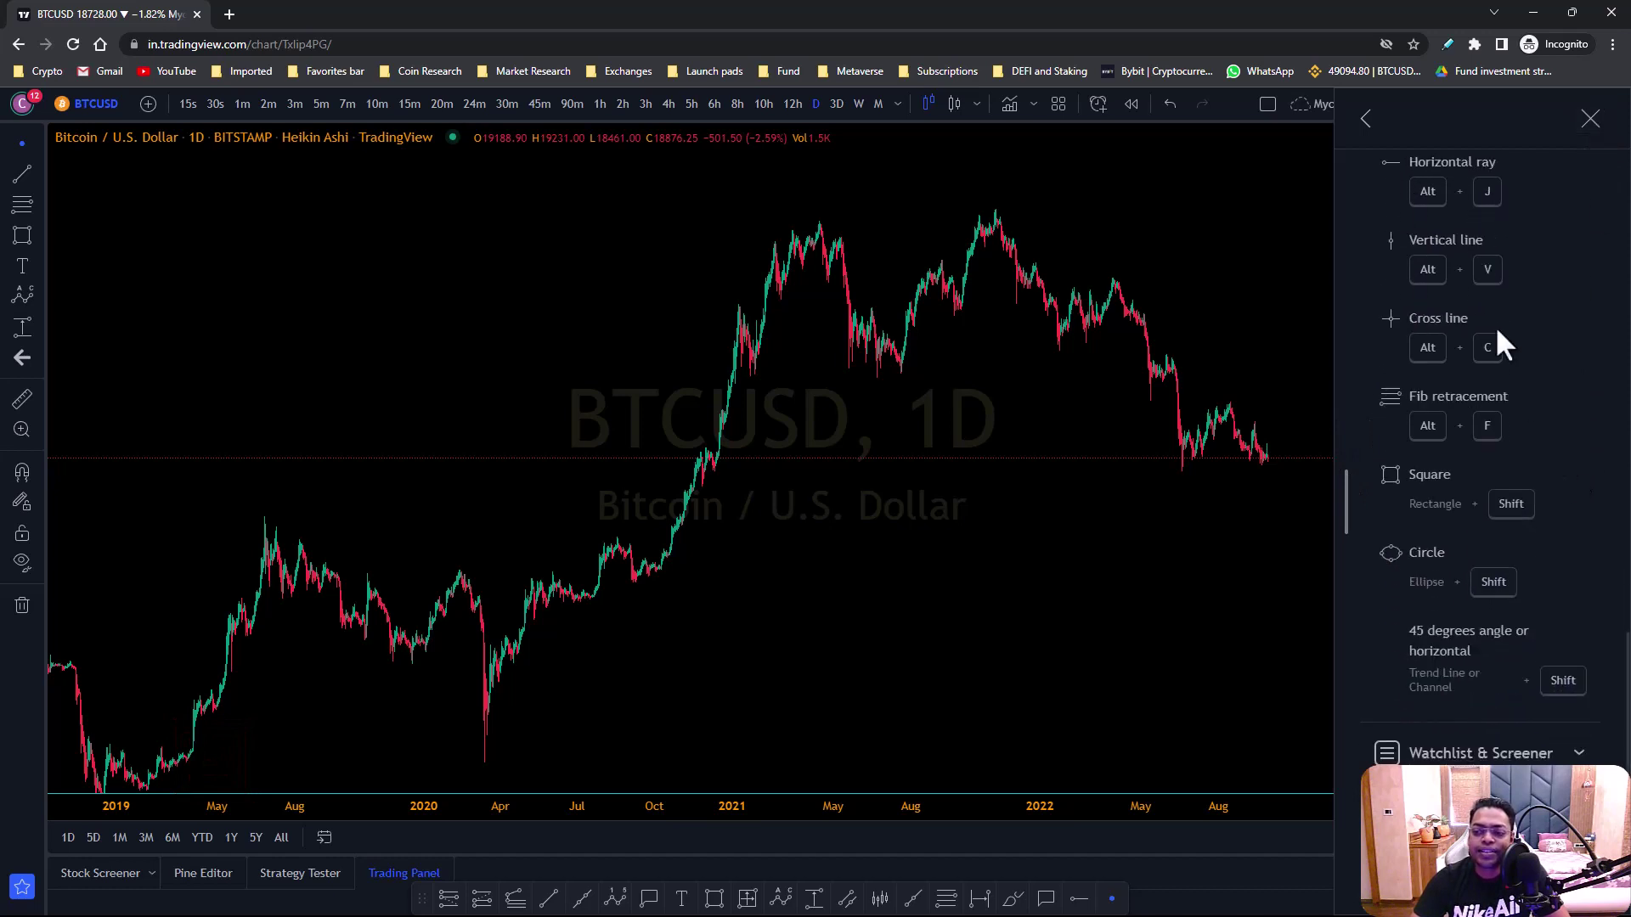
scroll(1449, 342, "up", 2)
left_click_drag(1243, 503, 728, 557)
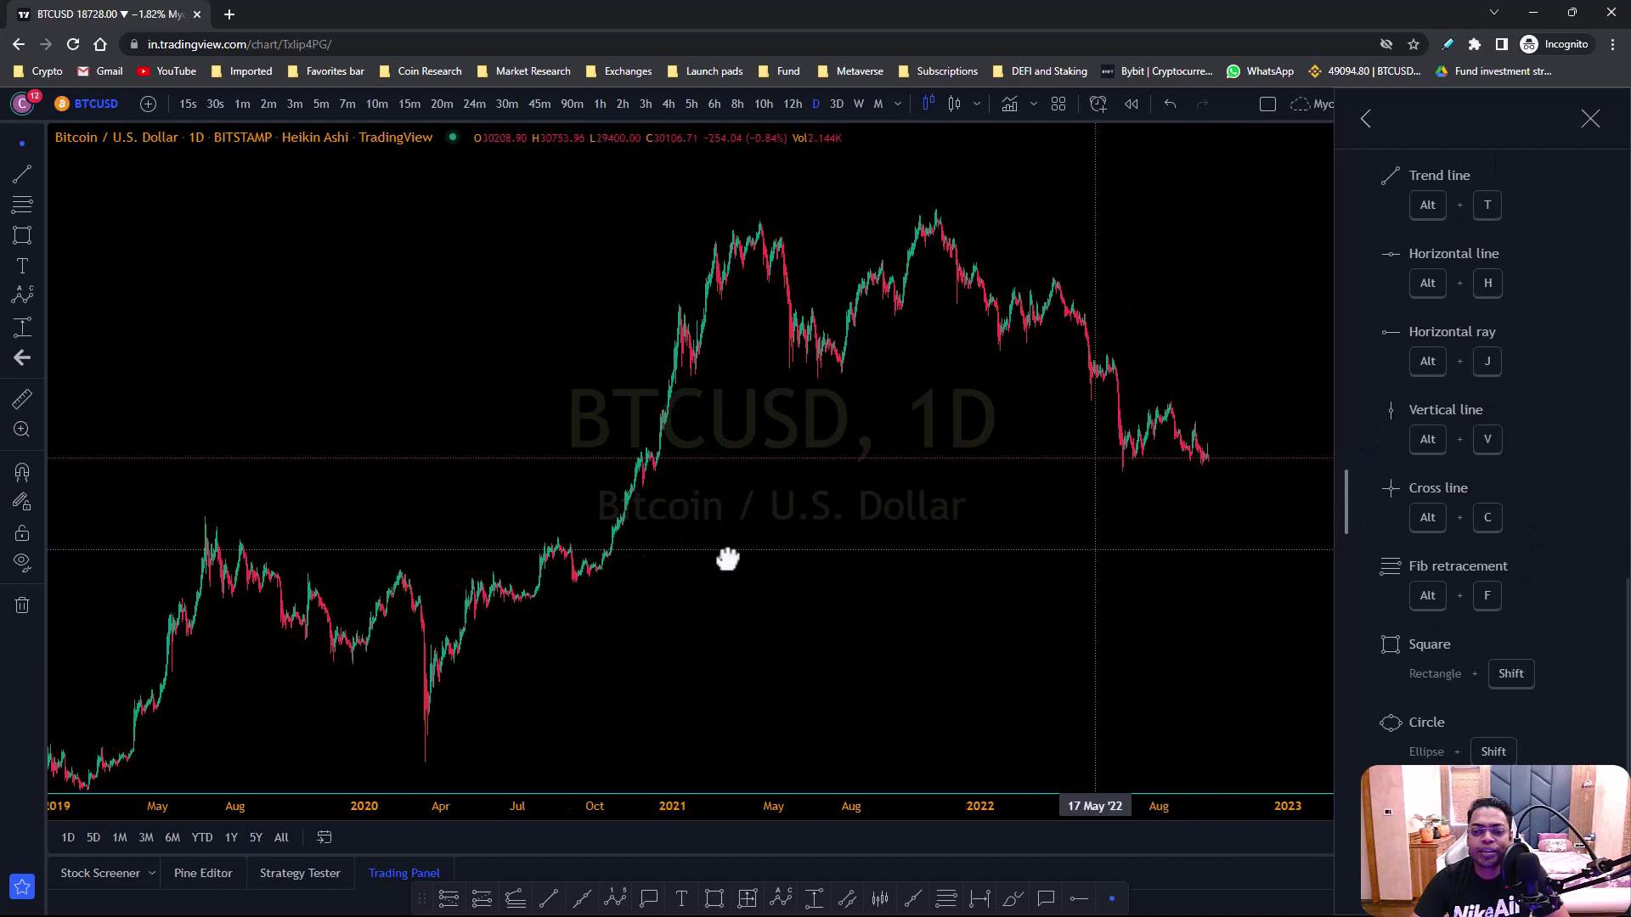
left_click(1590, 120)
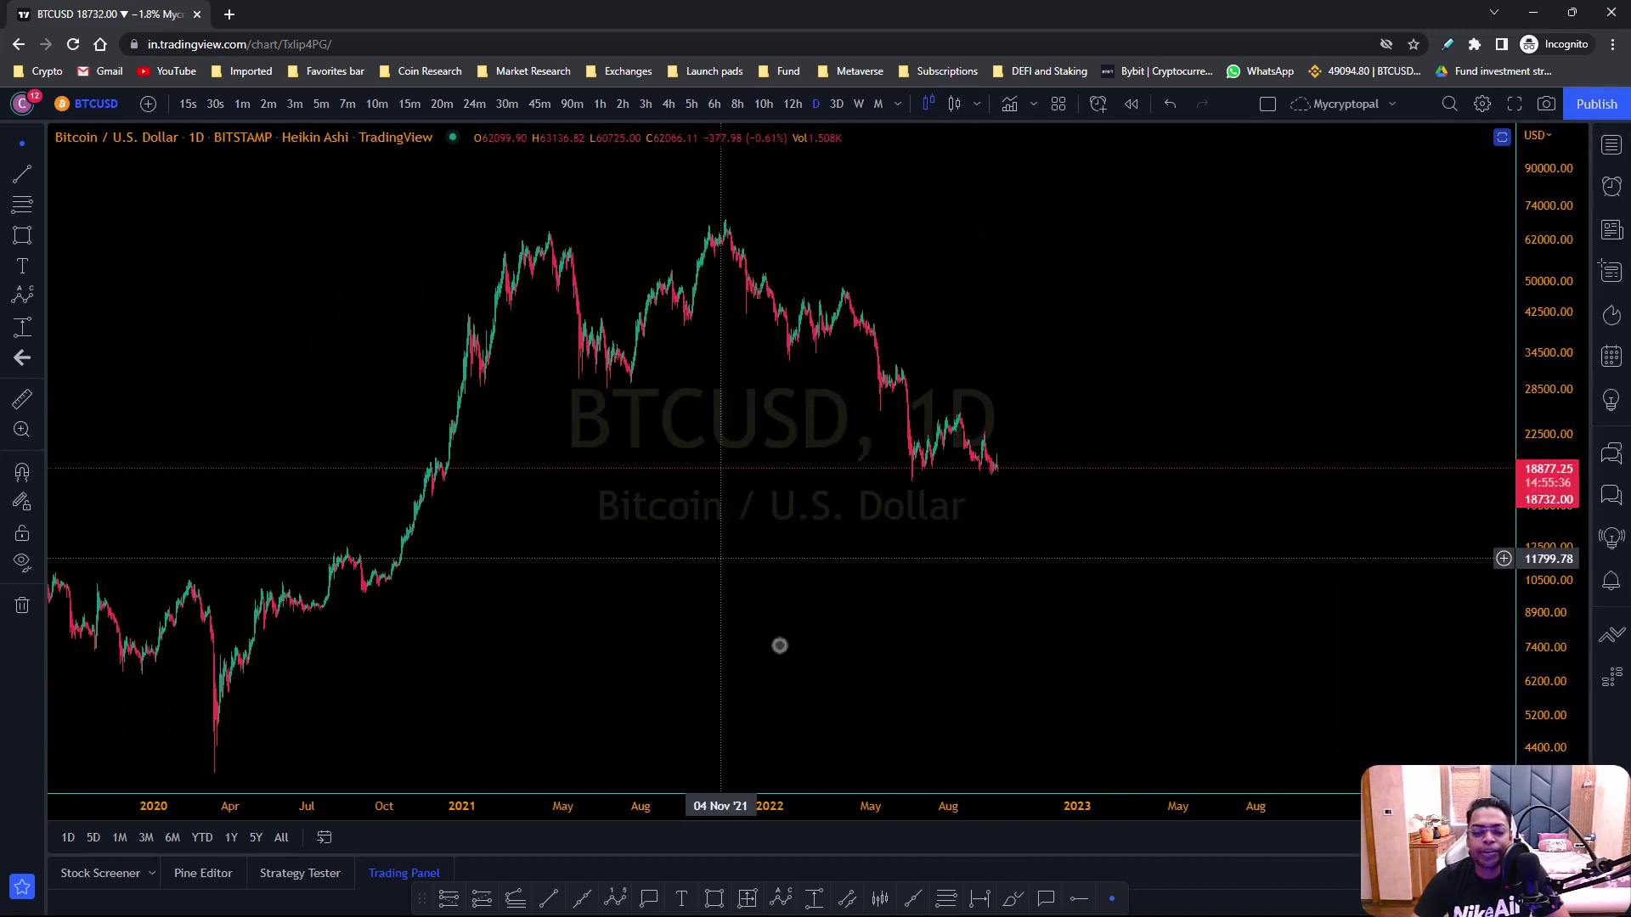
left_click_drag(925, 510, 1014, 519)
left_click_drag(1561, 528, 1562, 459)
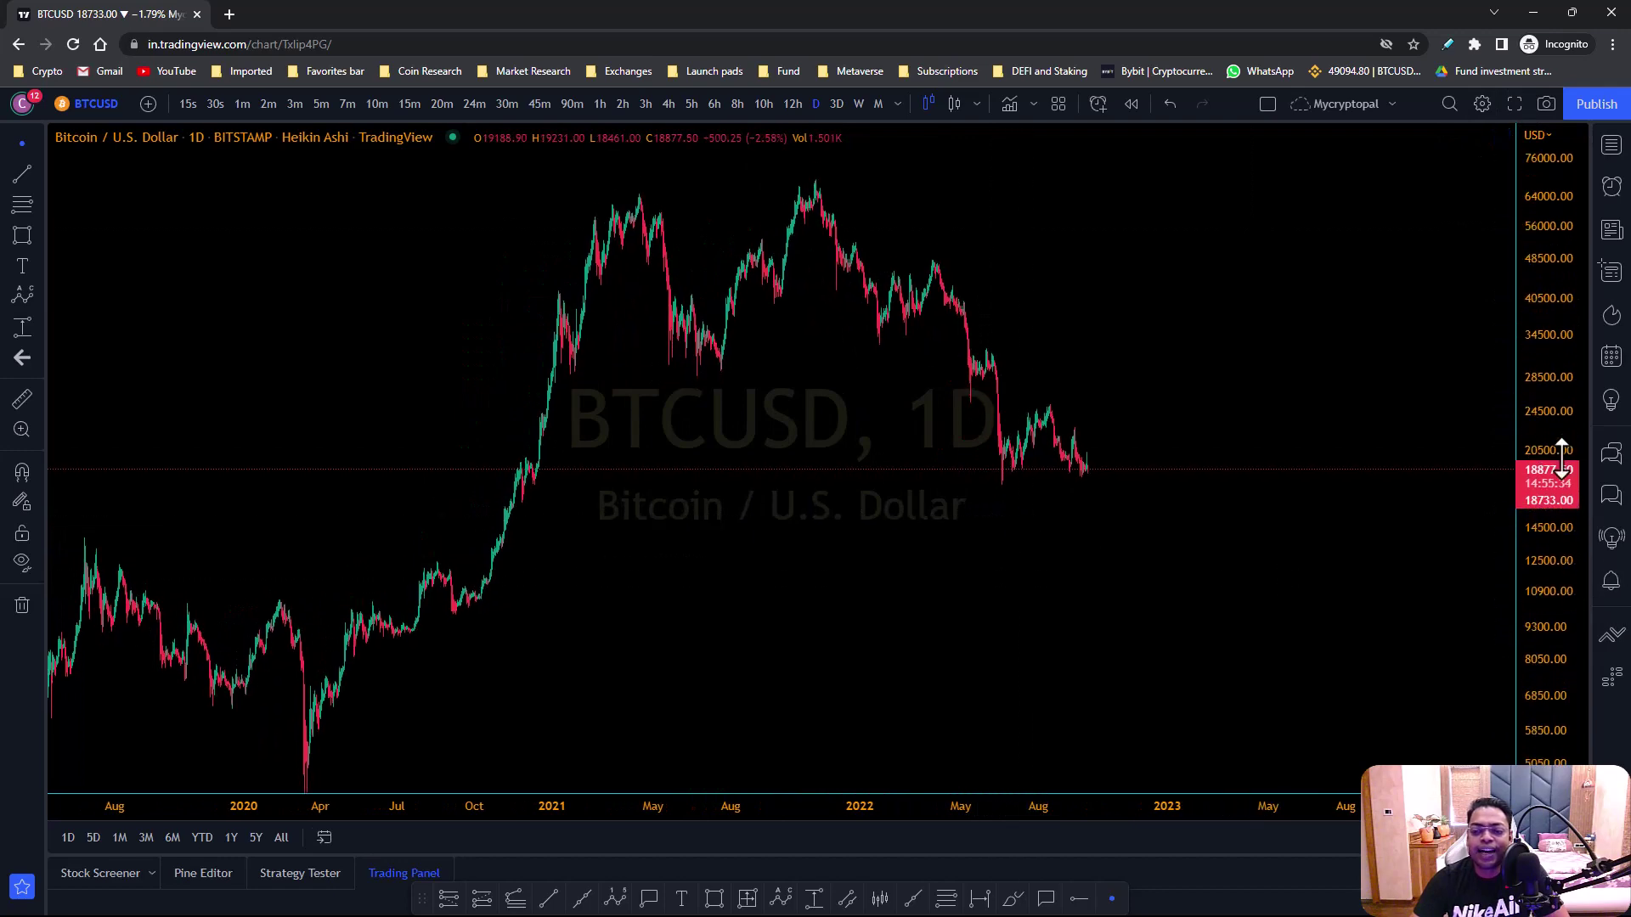
scroll(1289, 543, "up", 3)
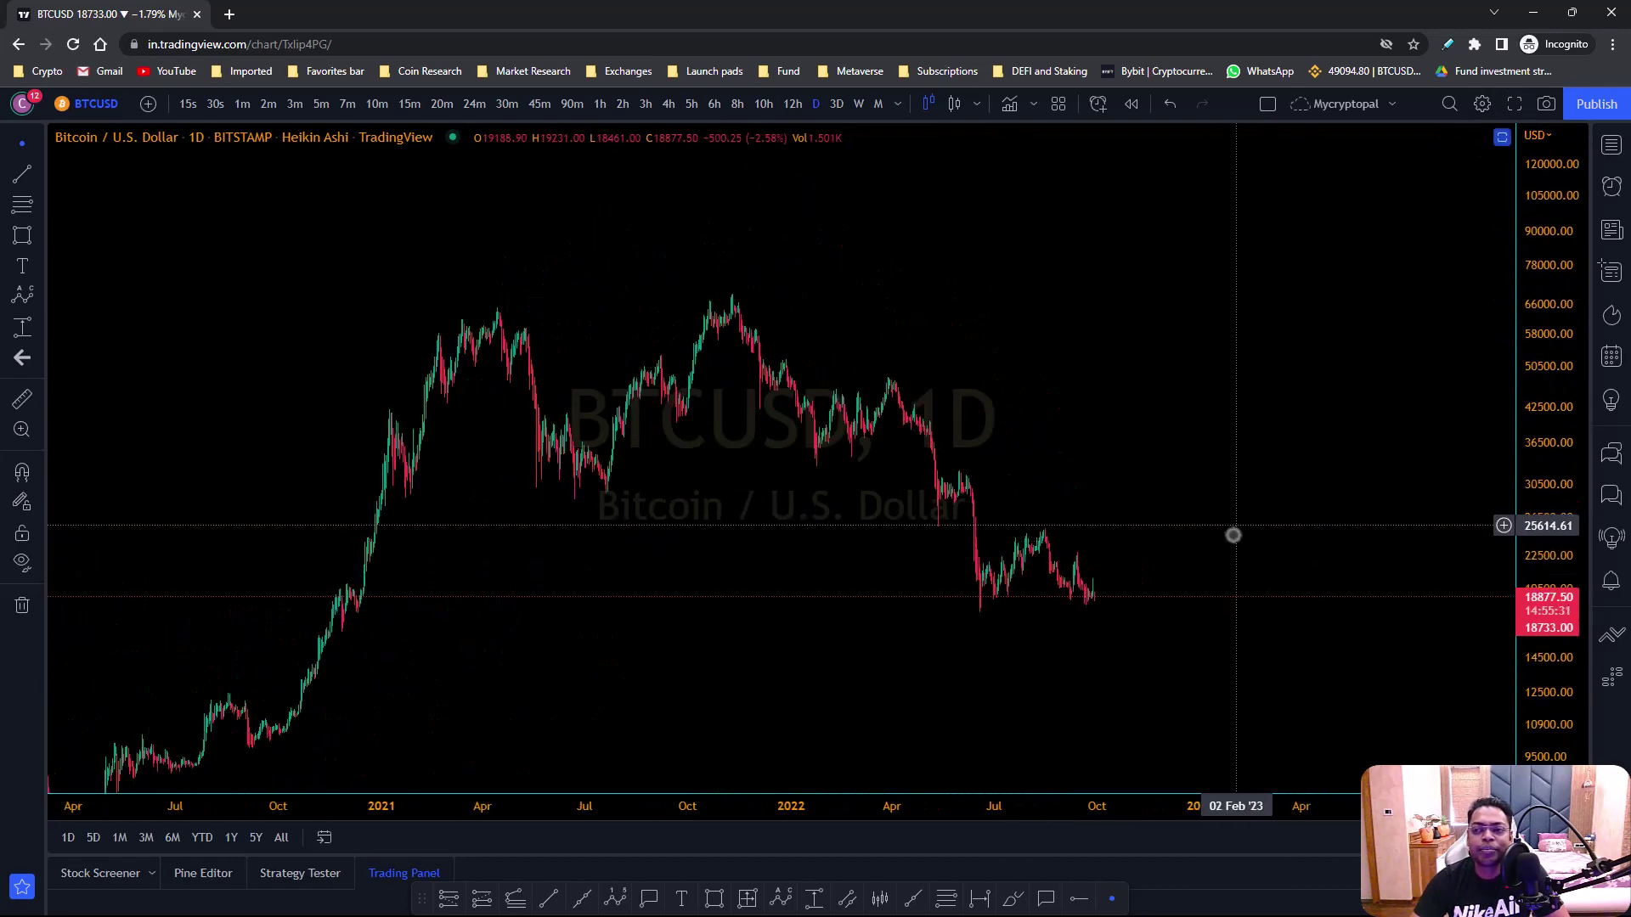
scroll(1234, 535, "up", 3)
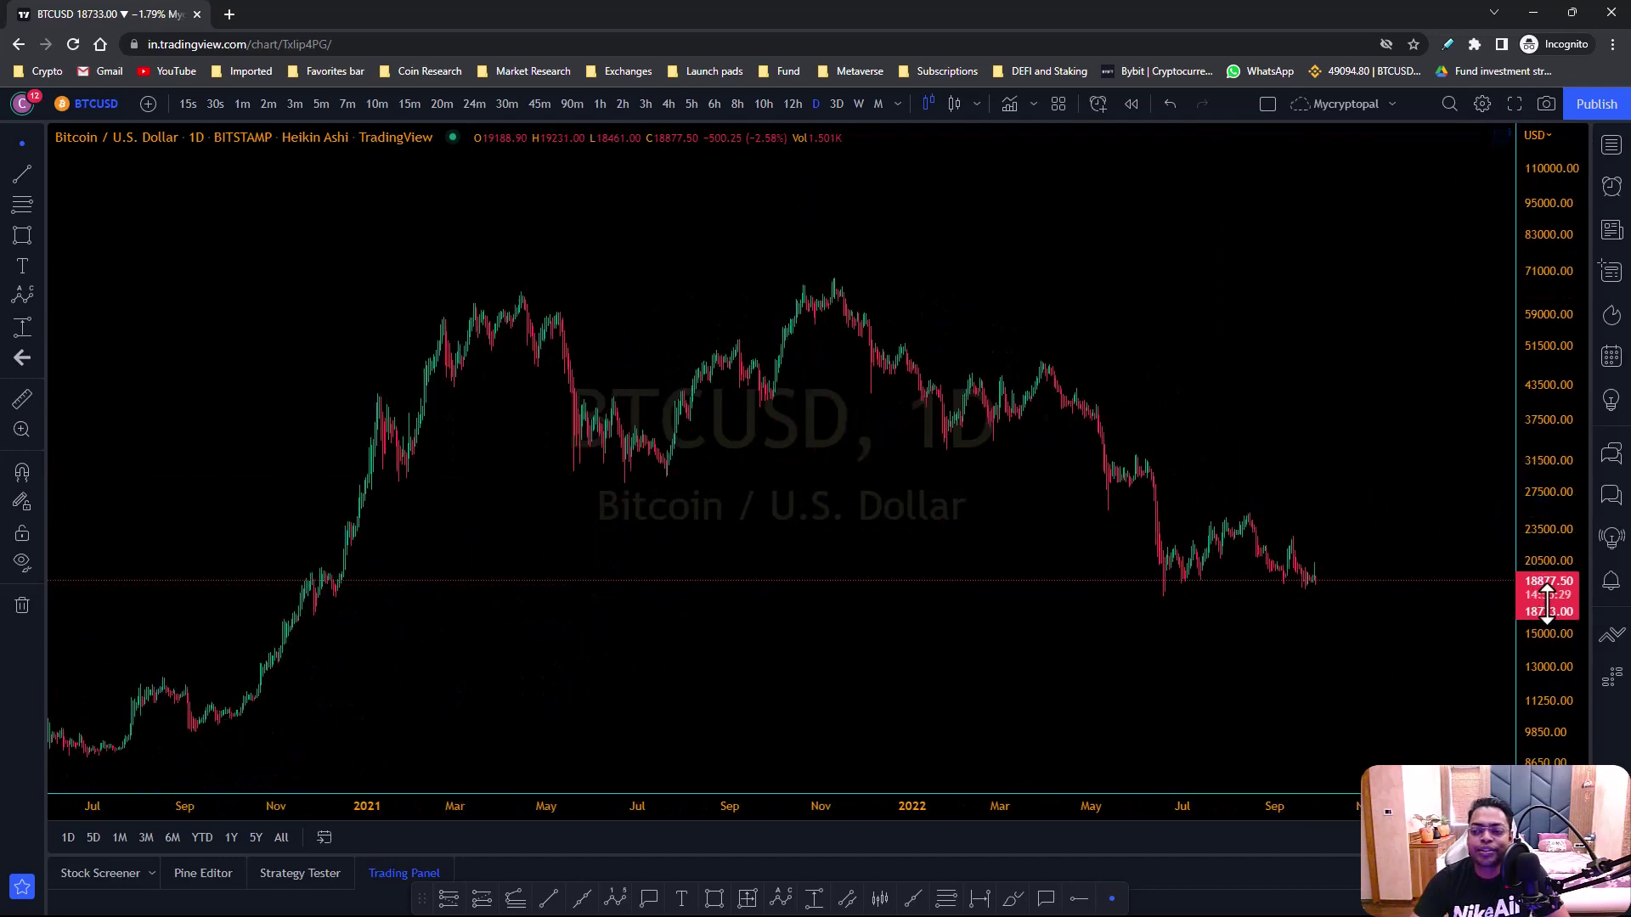
scroll(1303, 382, "up", 5)
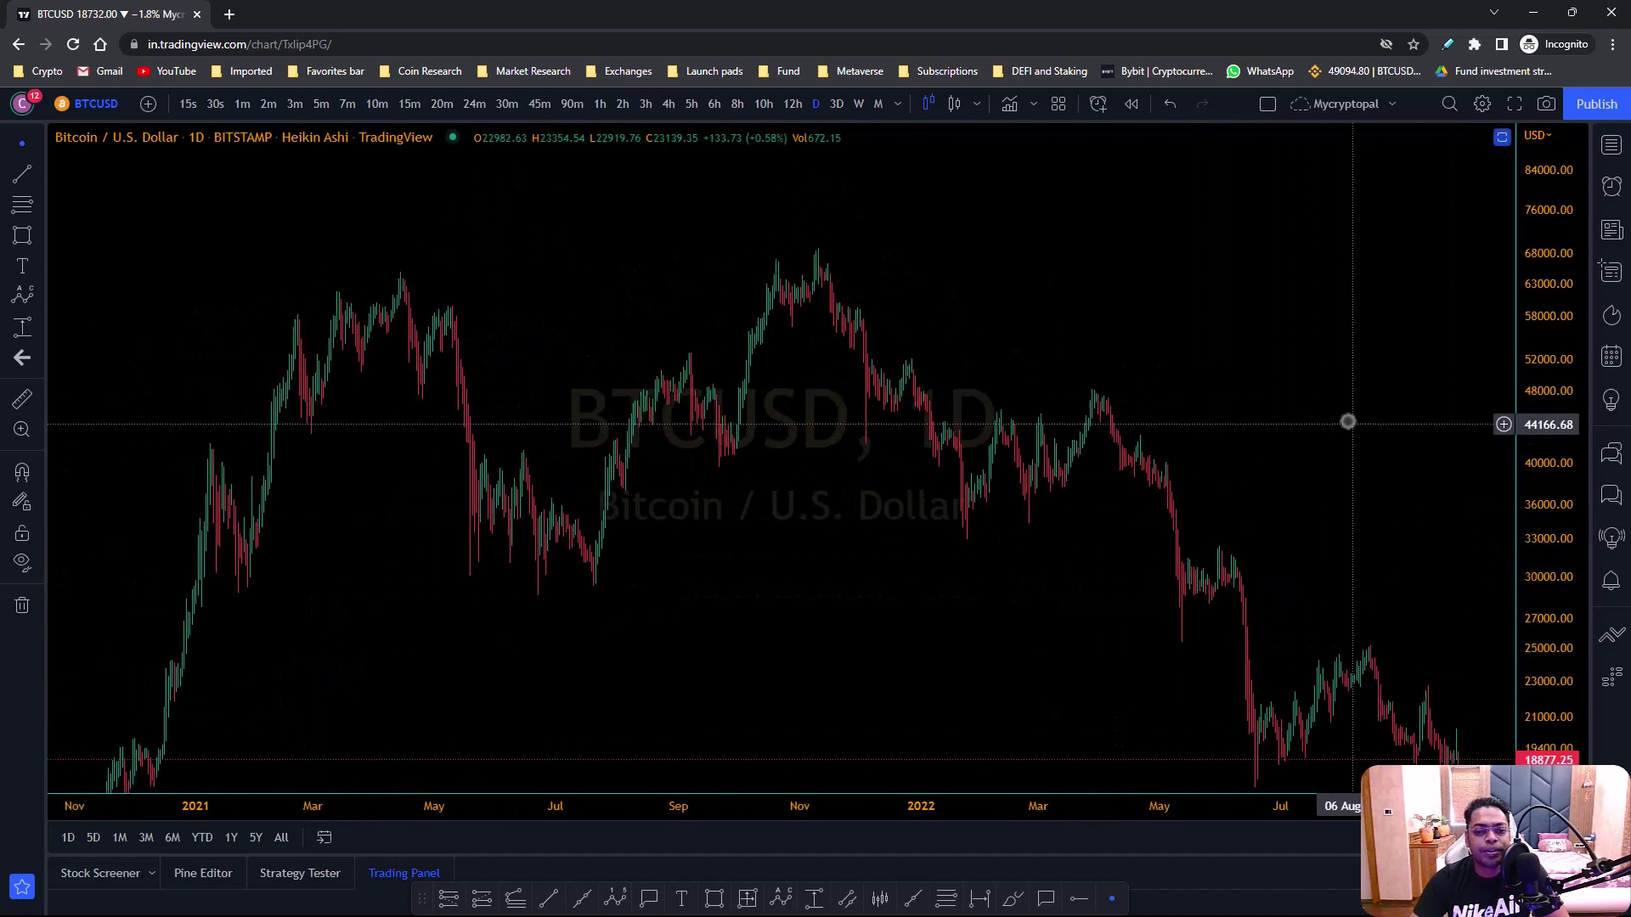
scroll(799, 357, "down", 2)
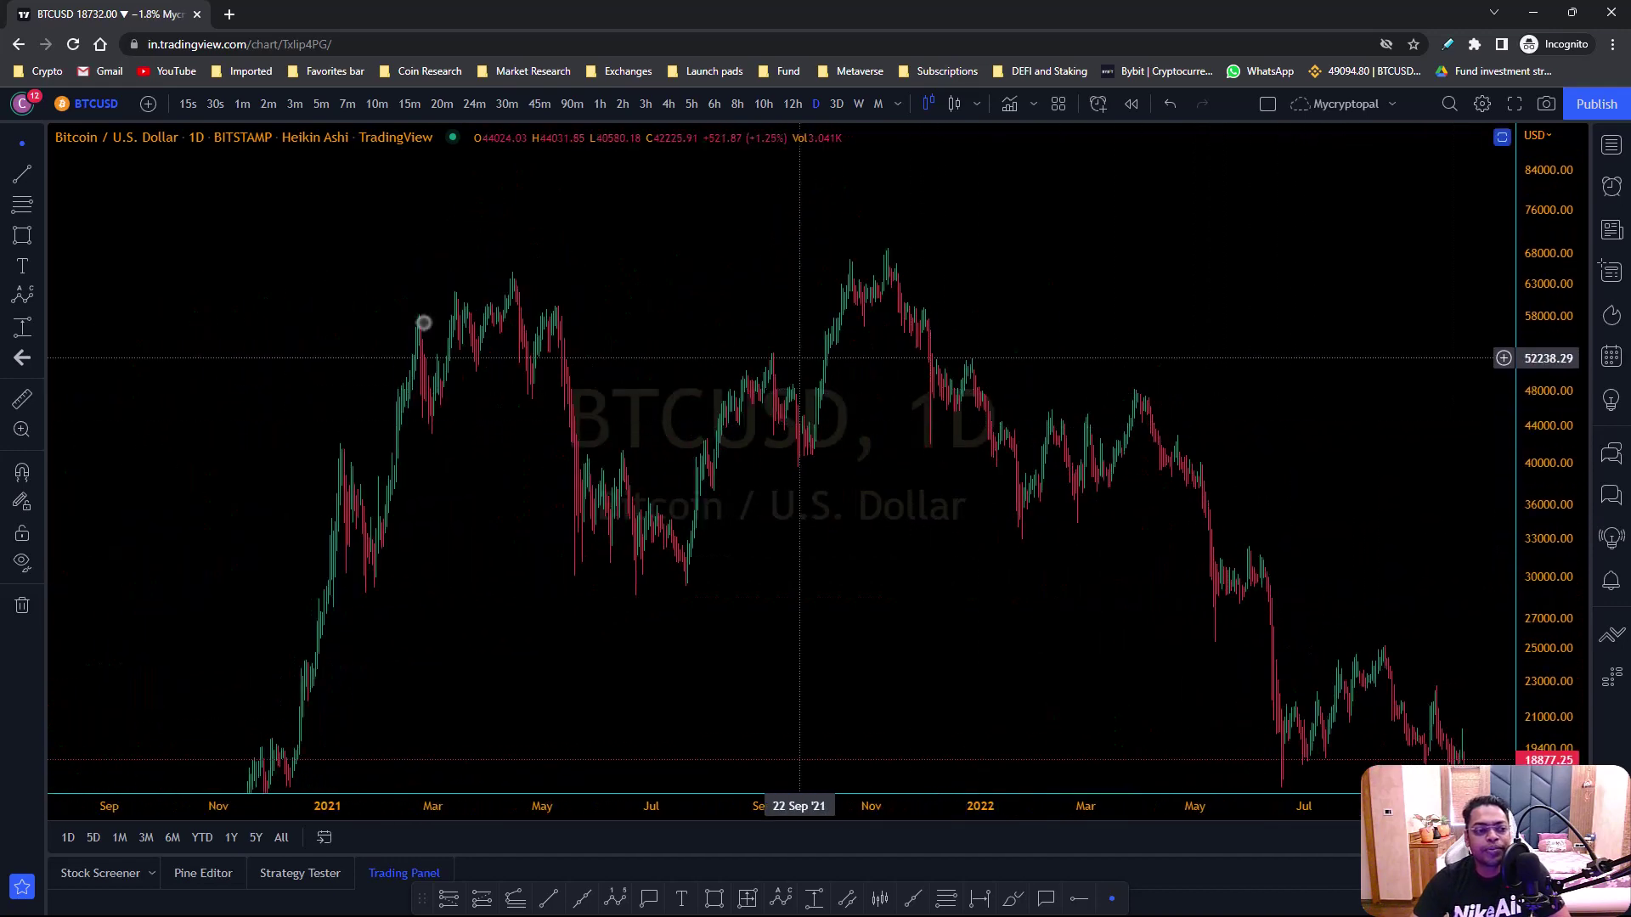
Remove Trend Line from the favorite drawing tools and add it back to the favorites
left_click(40, 175)
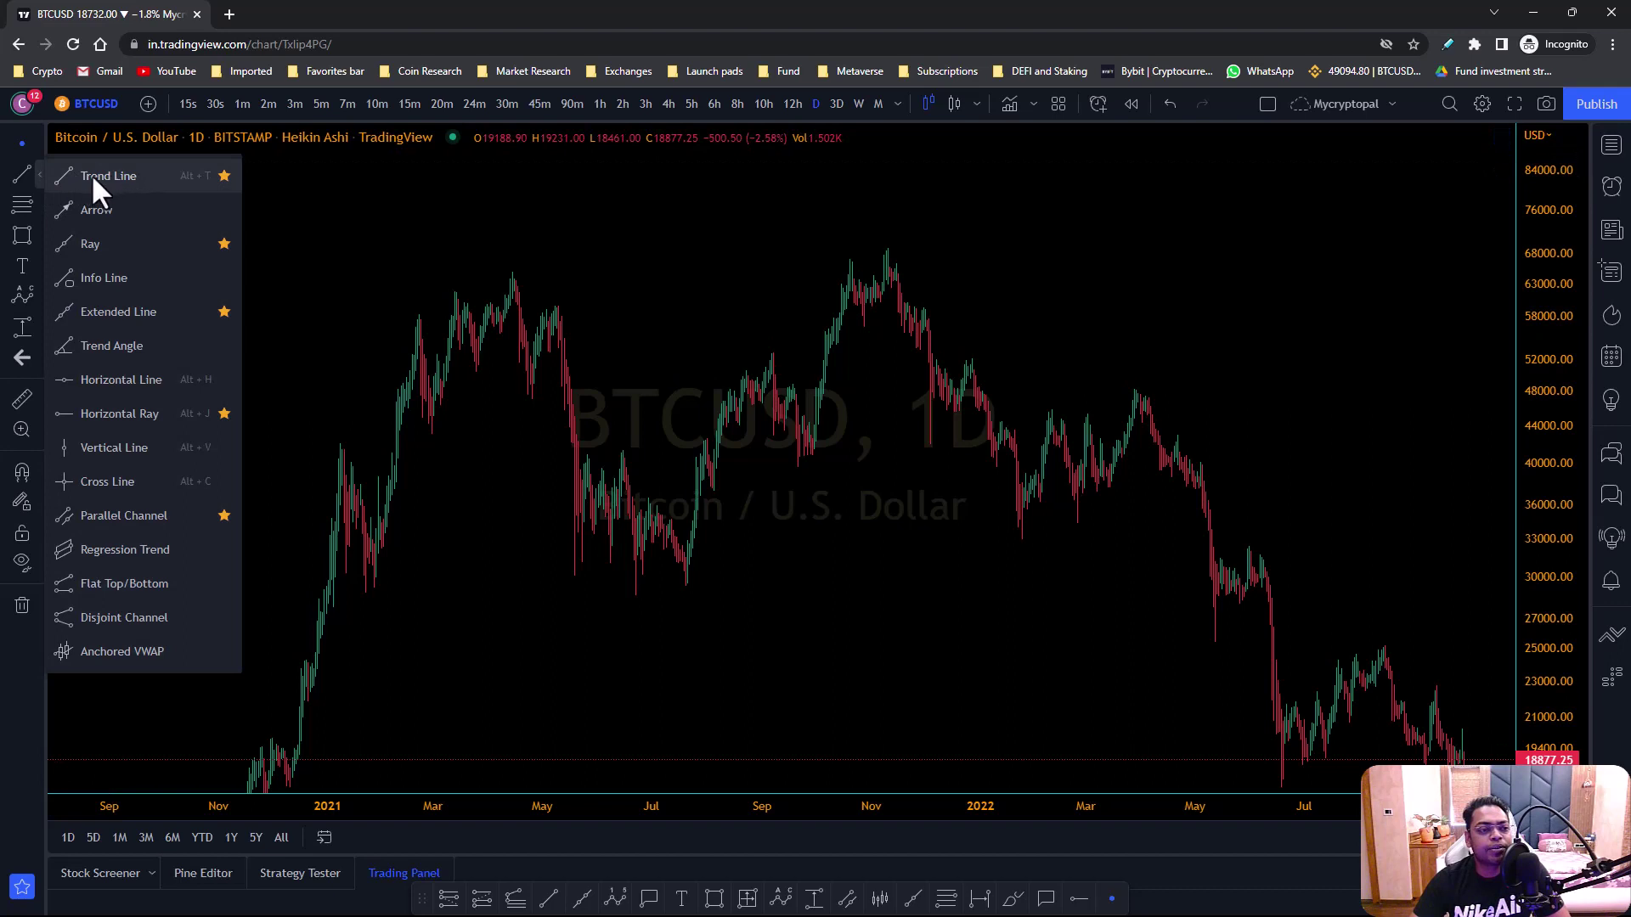
left_click(222, 175)
left_click(223, 176)
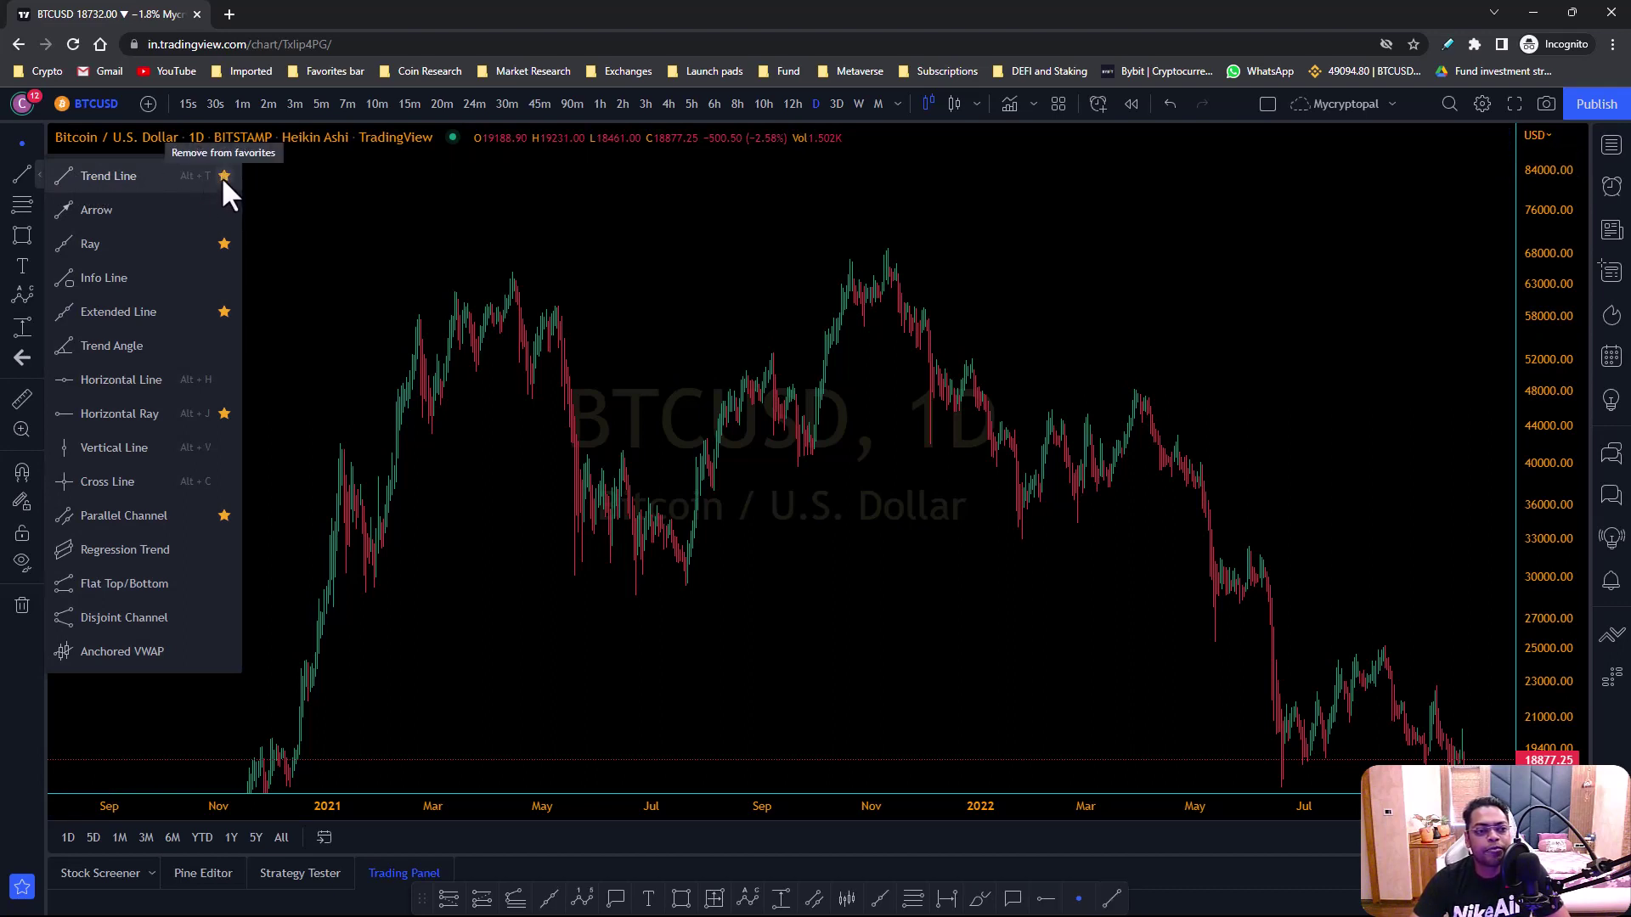
Move the floating favorite drawing tools bar from below the chart to over the price candles, checking the favorited line tools
left_click(412, 900)
left_click_drag(412, 903, 429, 637)
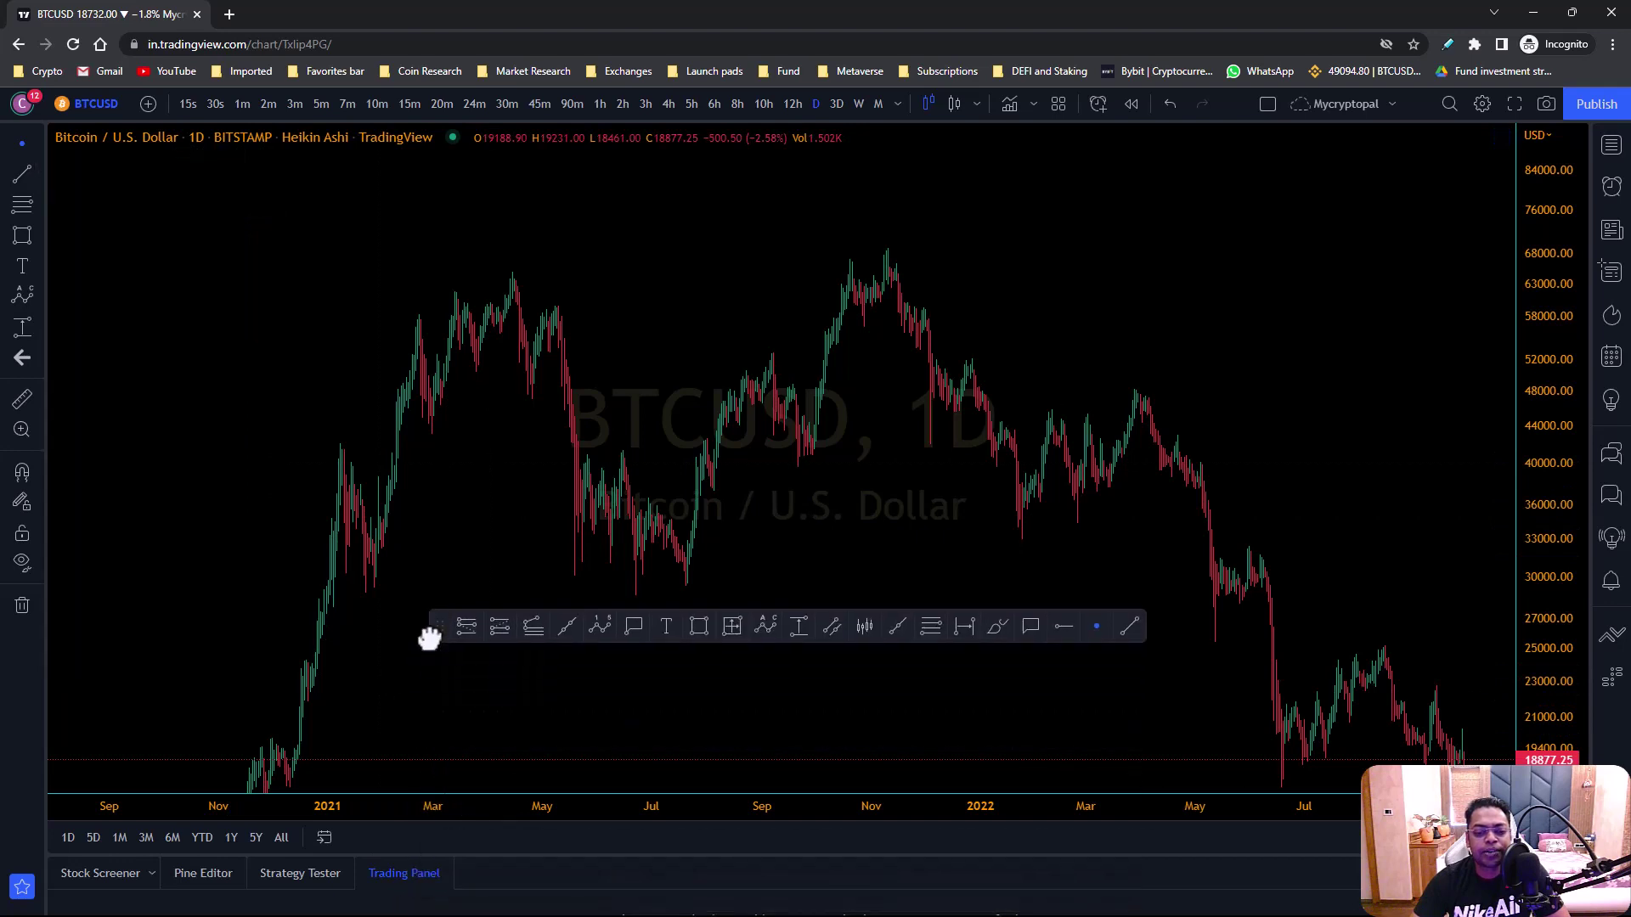
left_click(39, 174)
left_click(222, 175)
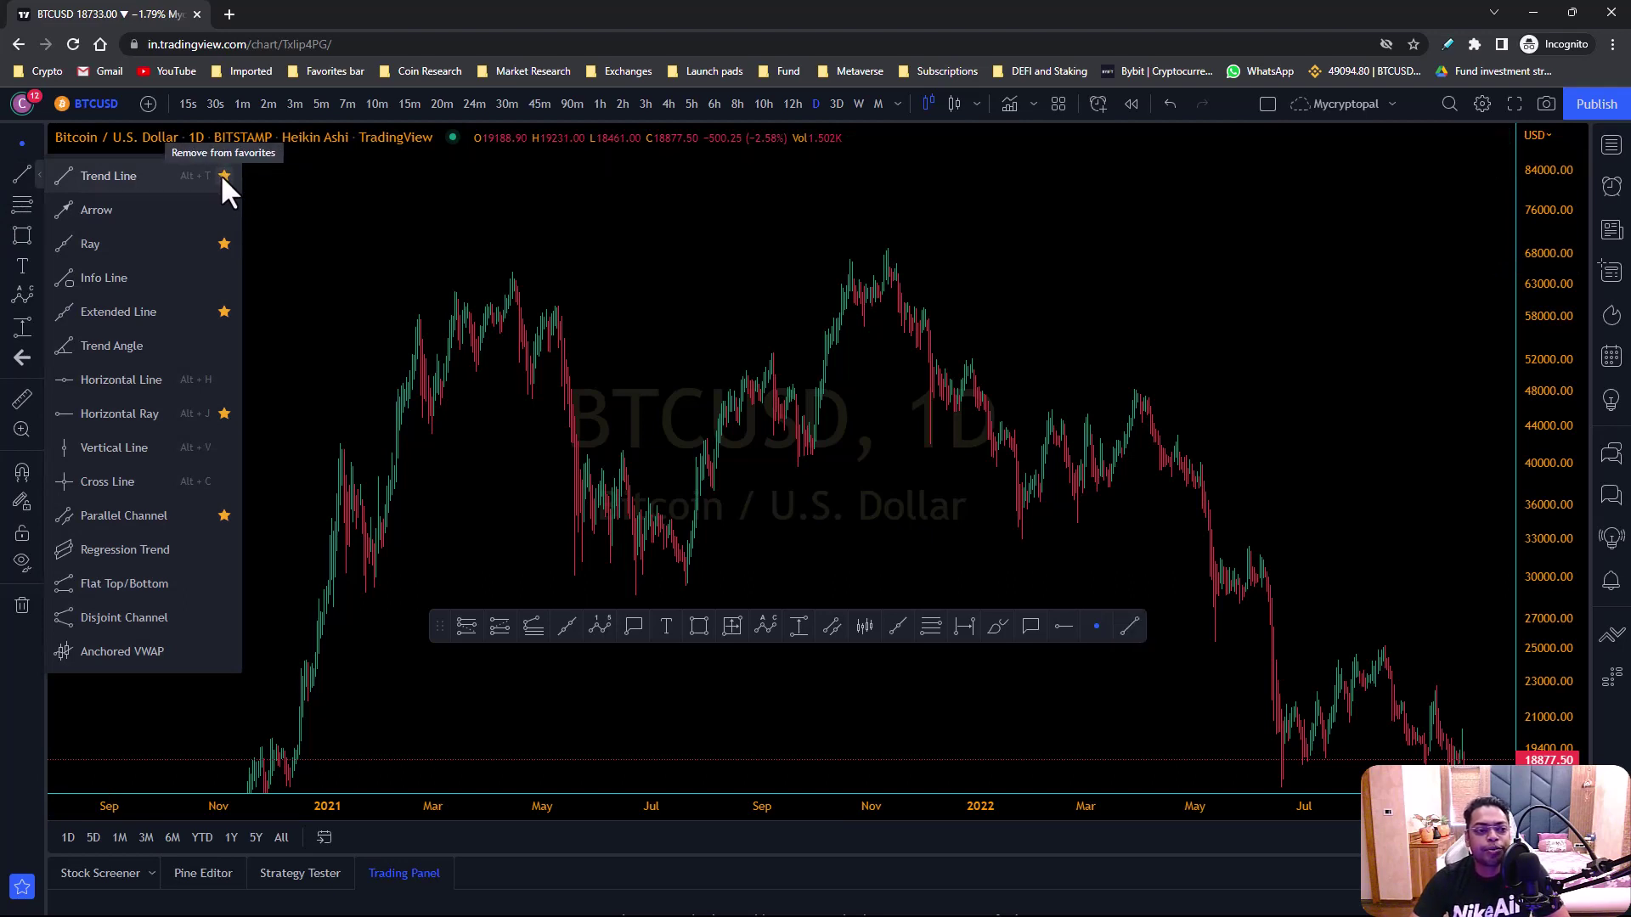
left_click(927, 694)
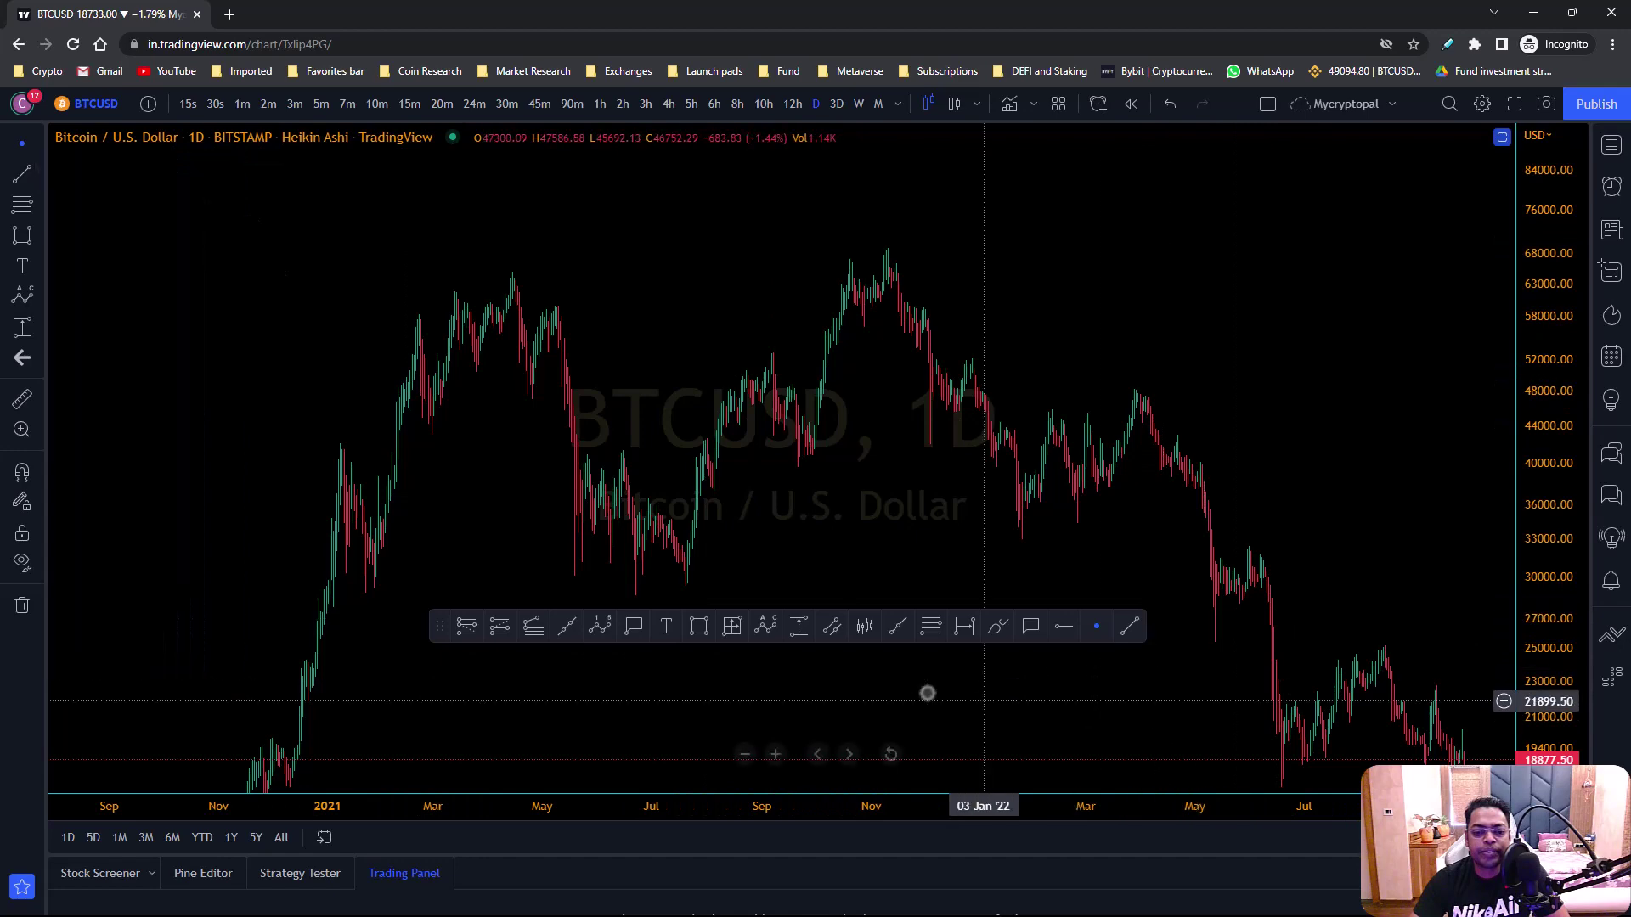
left_click_drag(439, 627, 924, 511)
Turn on magnet mode and place a horizontal ray at the May 2022 wick low, at 25401.05
left_click_drag(453, 337, 590, 219)
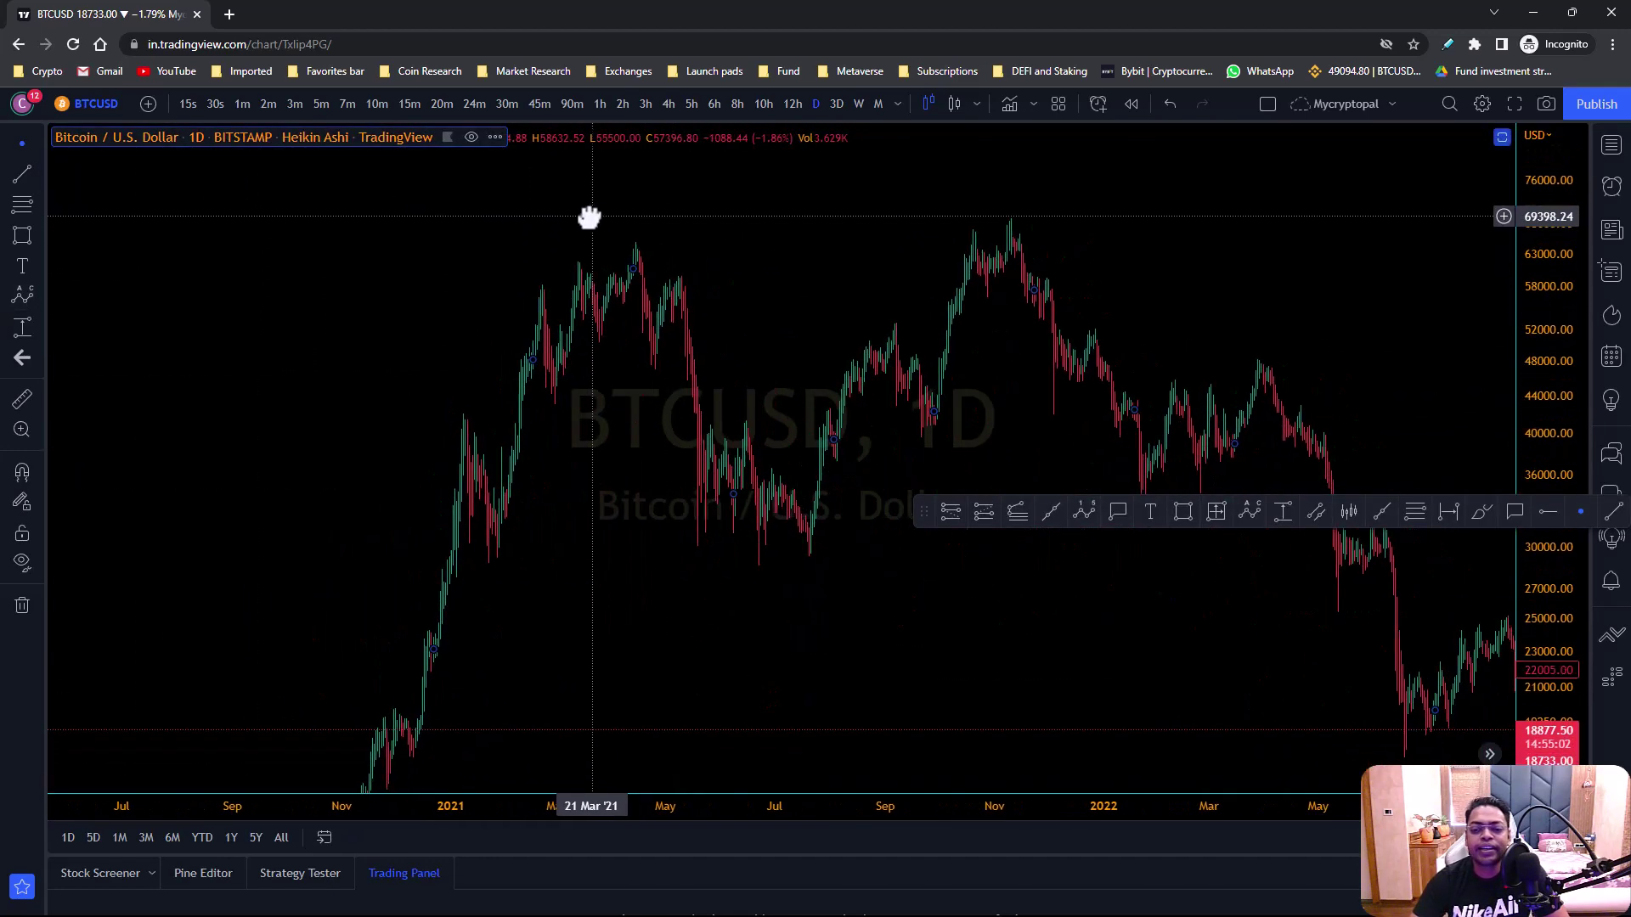
left_click_drag(1032, 597, 991, 649)
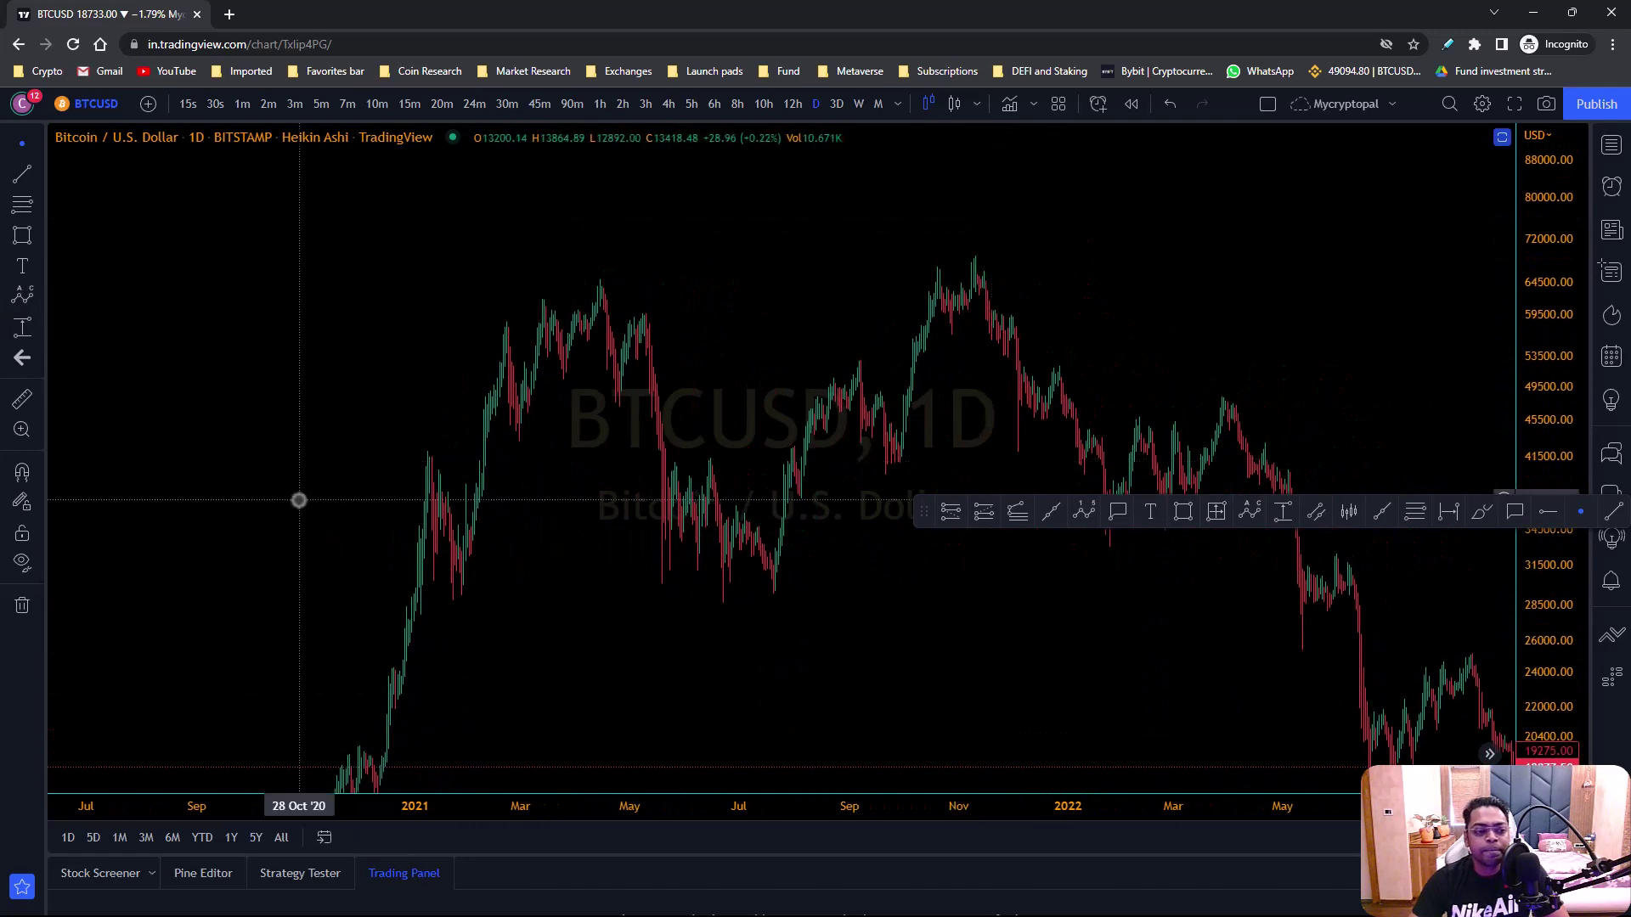
left_click(22, 470)
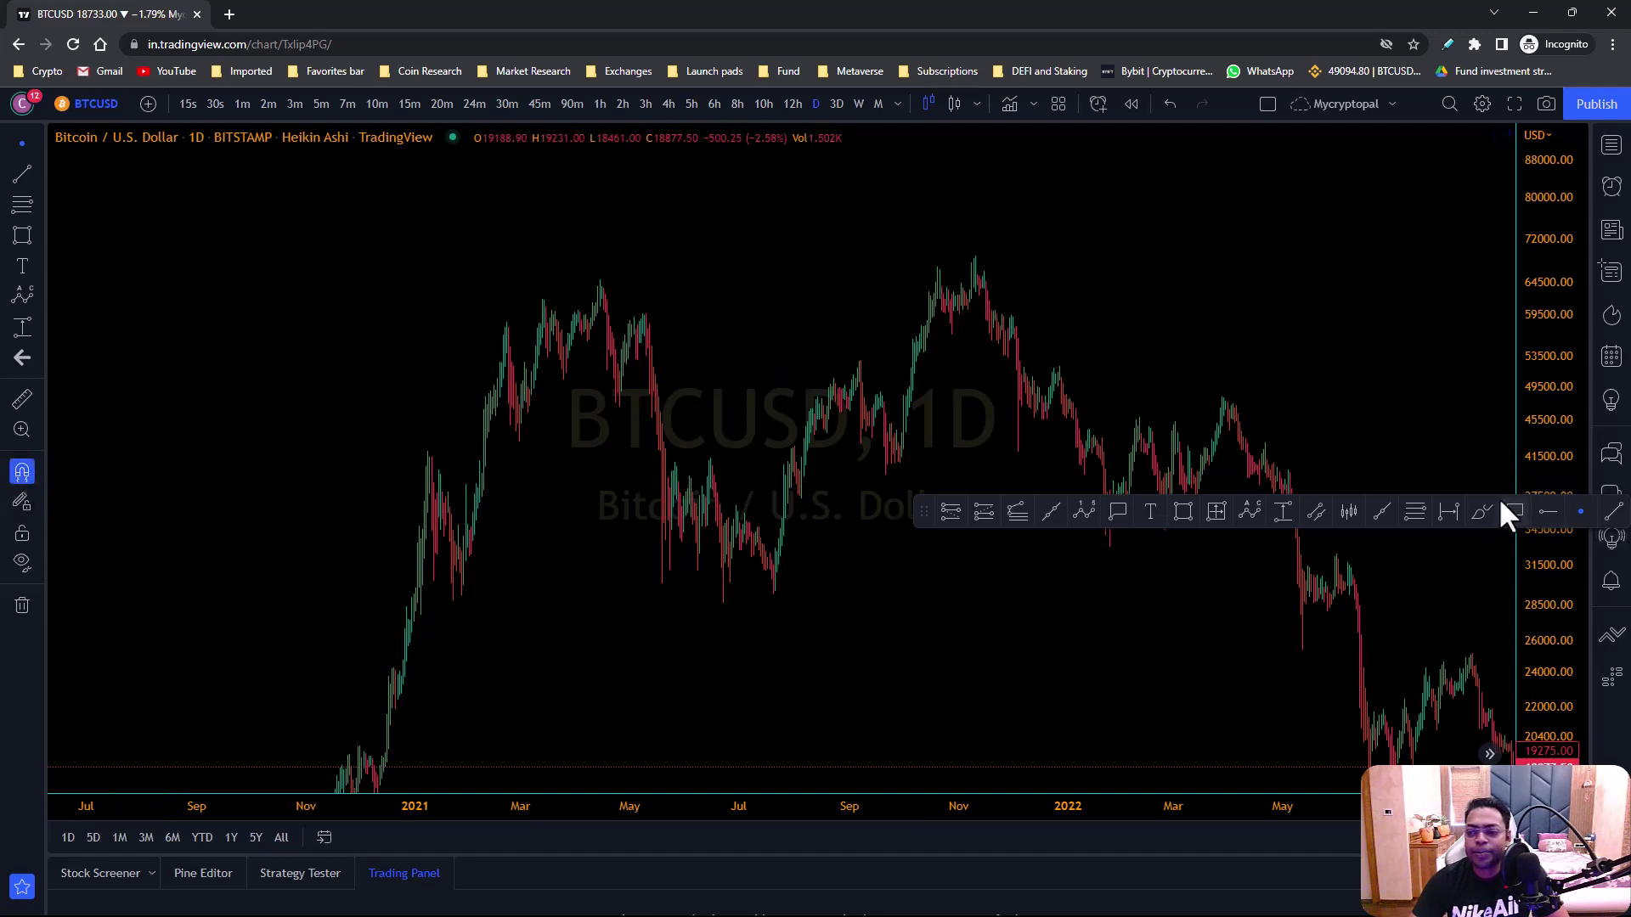
left_click(1543, 509)
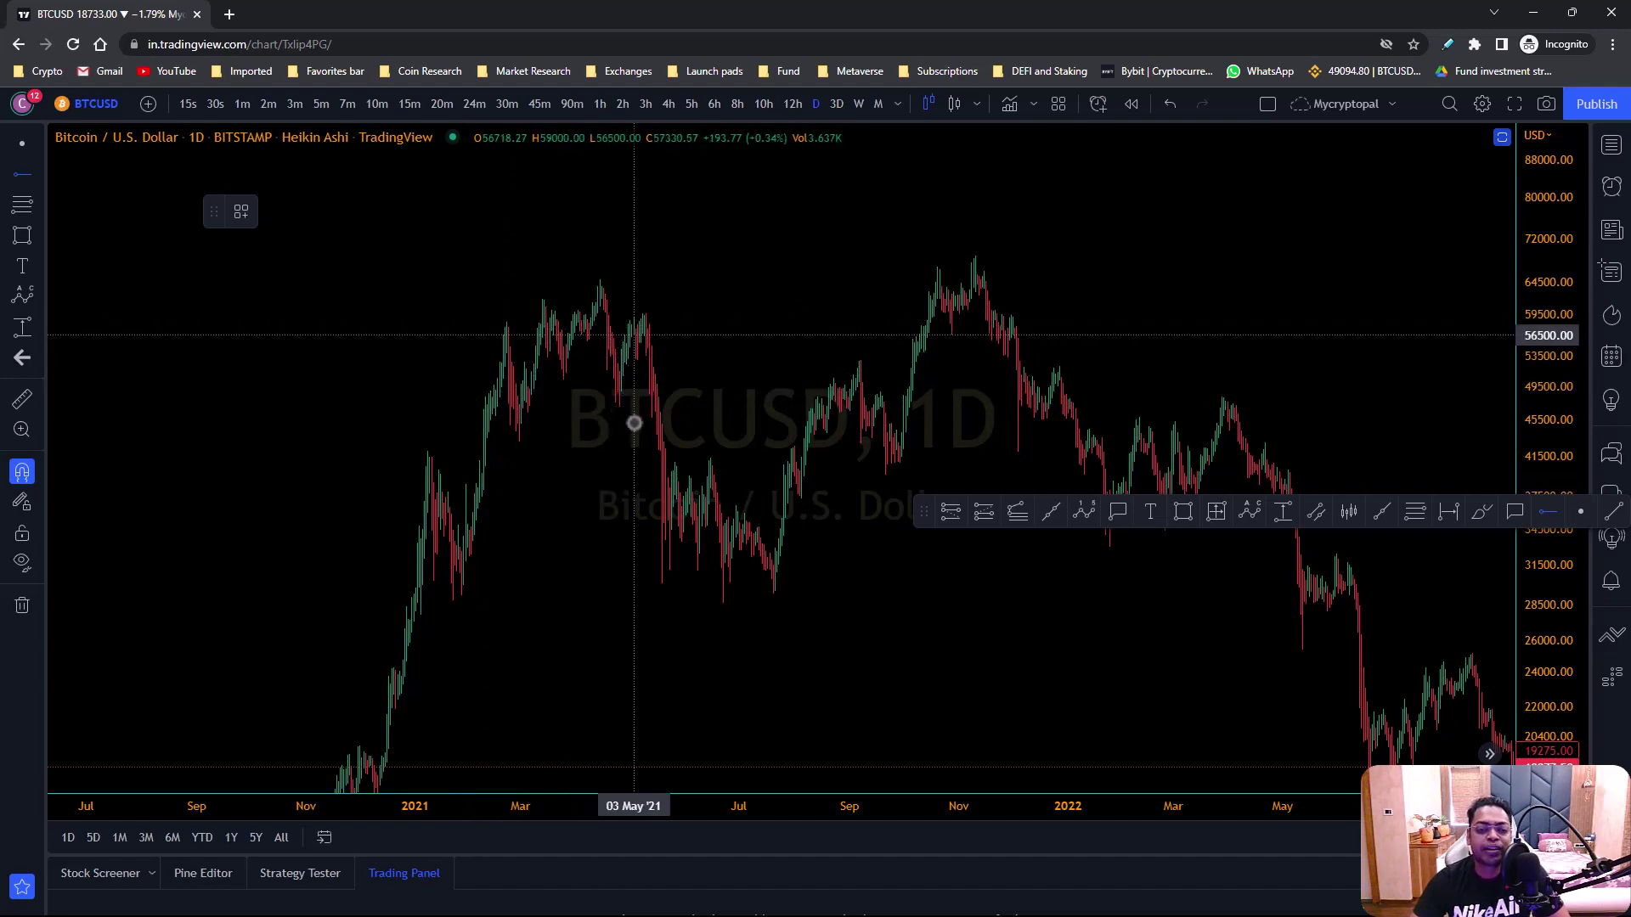
scroll(625, 414, "up", 5)
scroll(594, 450, "up", 2)
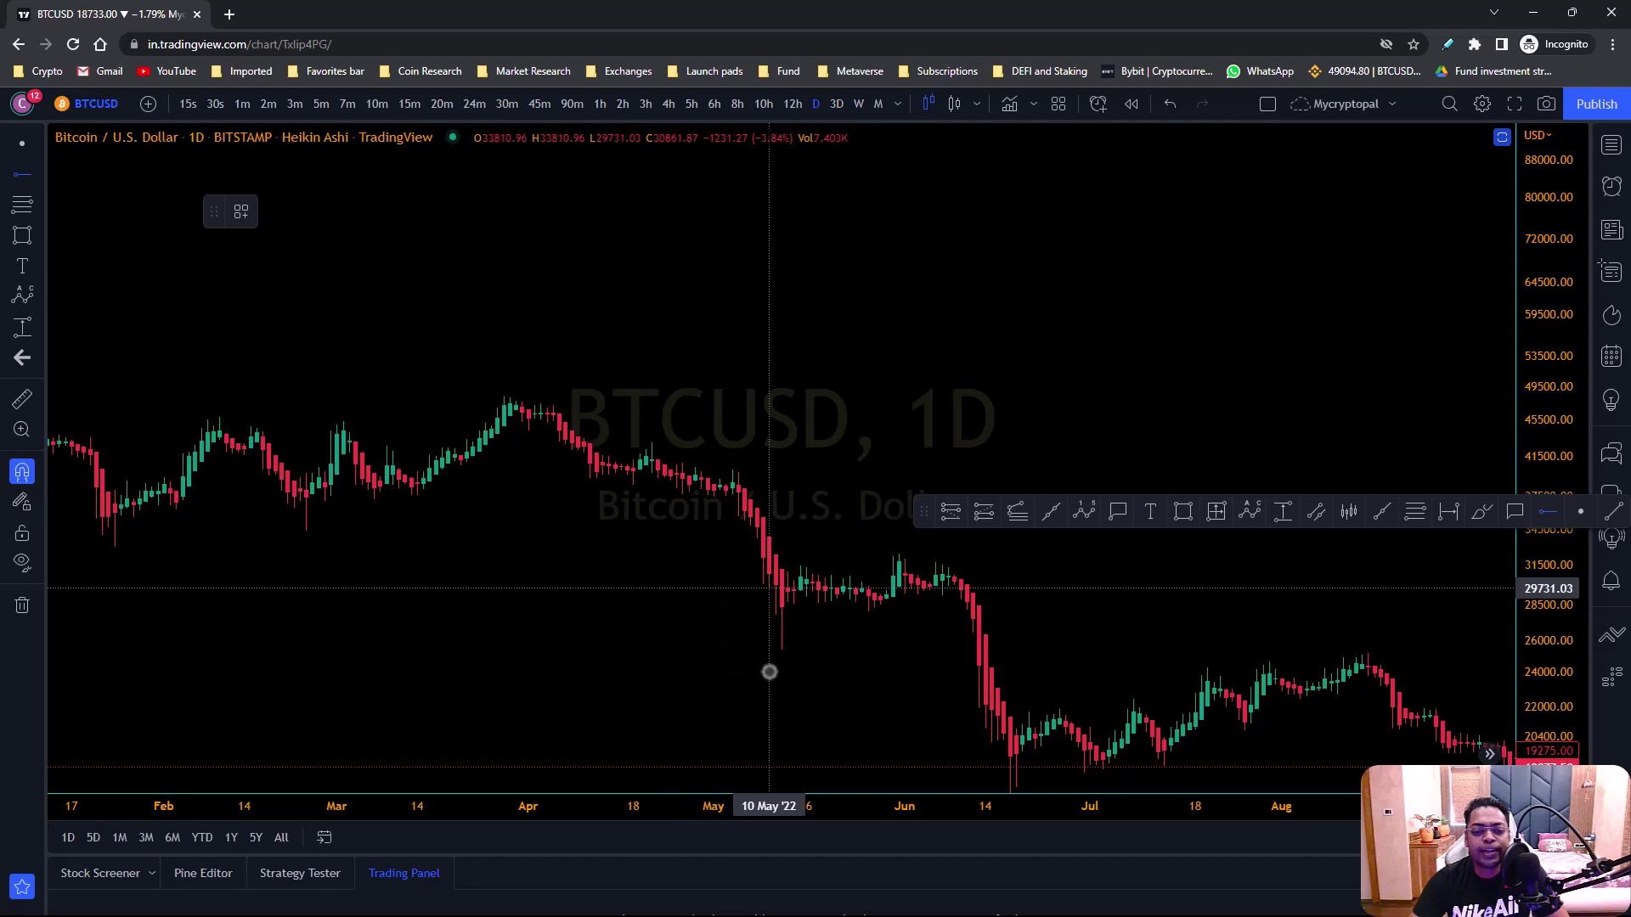
left_click(775, 670)
left_click(840, 685)
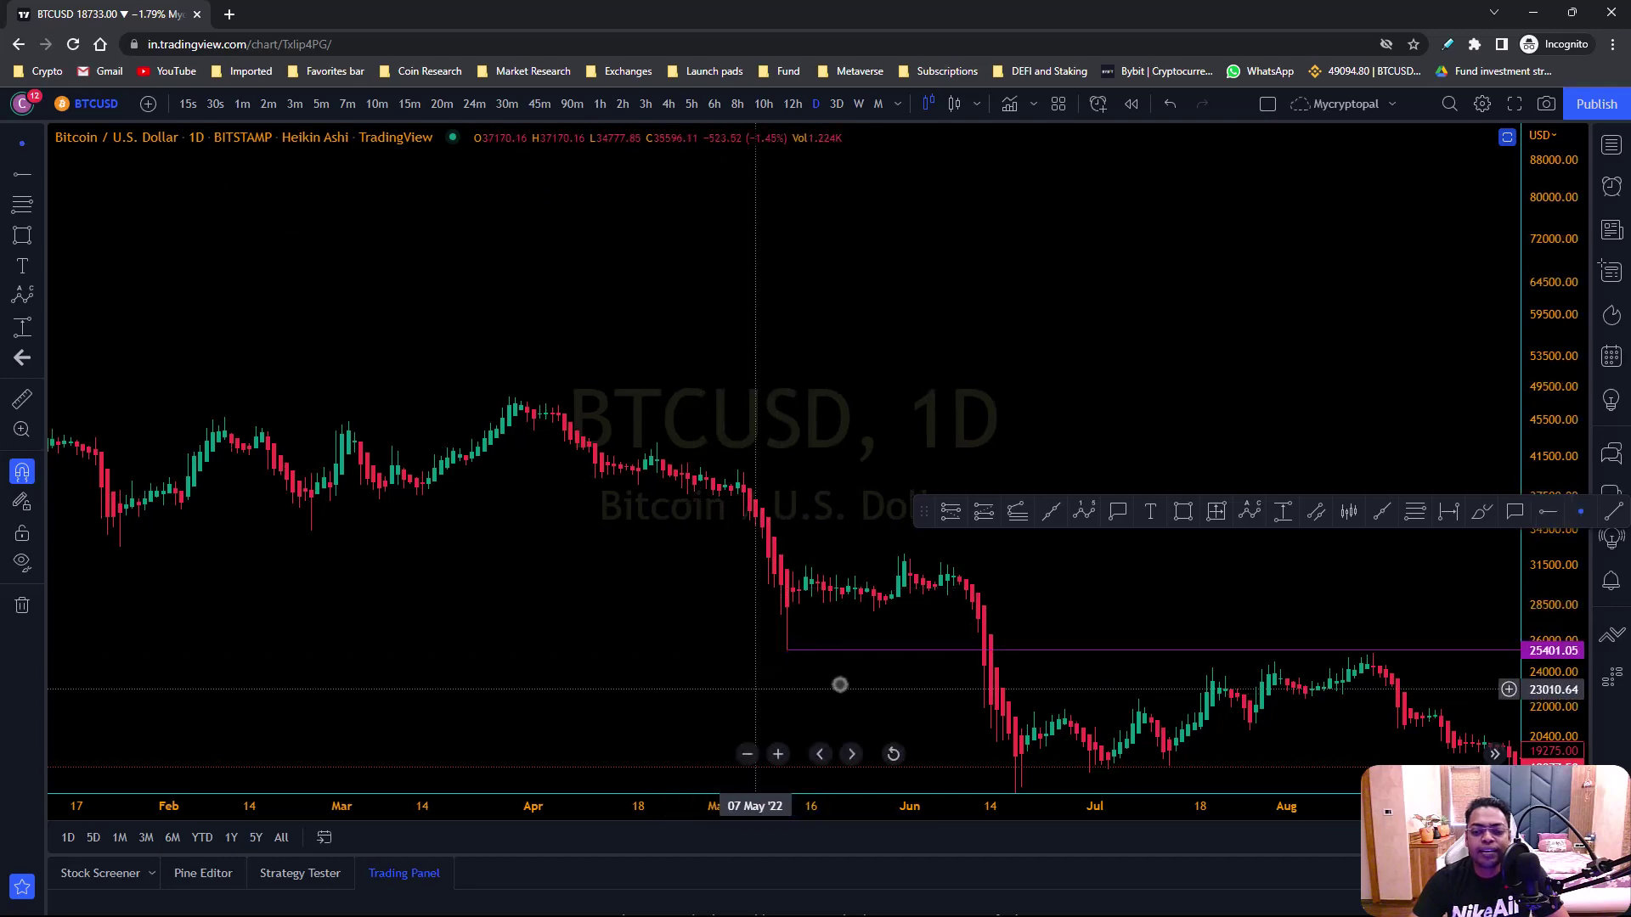
Turn off magnet mode and place a horizontal ray by hand near the July 2021 lows, at about 29726
left_click_drag(840, 685, 914, 594)
scroll(808, 601, "down", 2)
left_click_drag(536, 540, 446, 511)
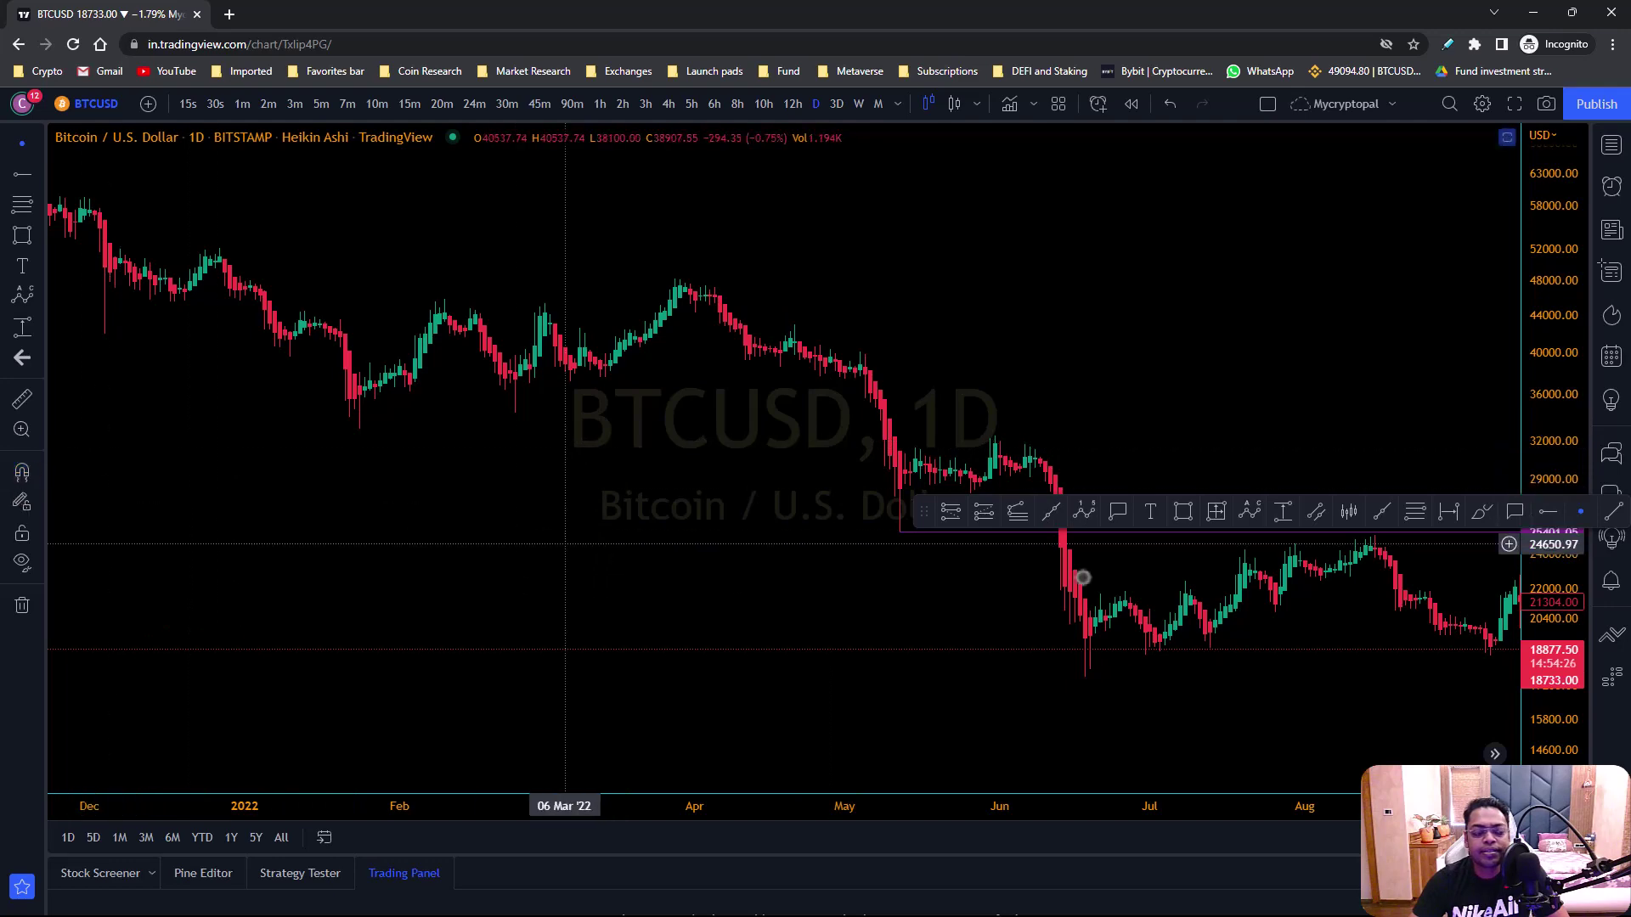
scroll(565, 545, "down", 5)
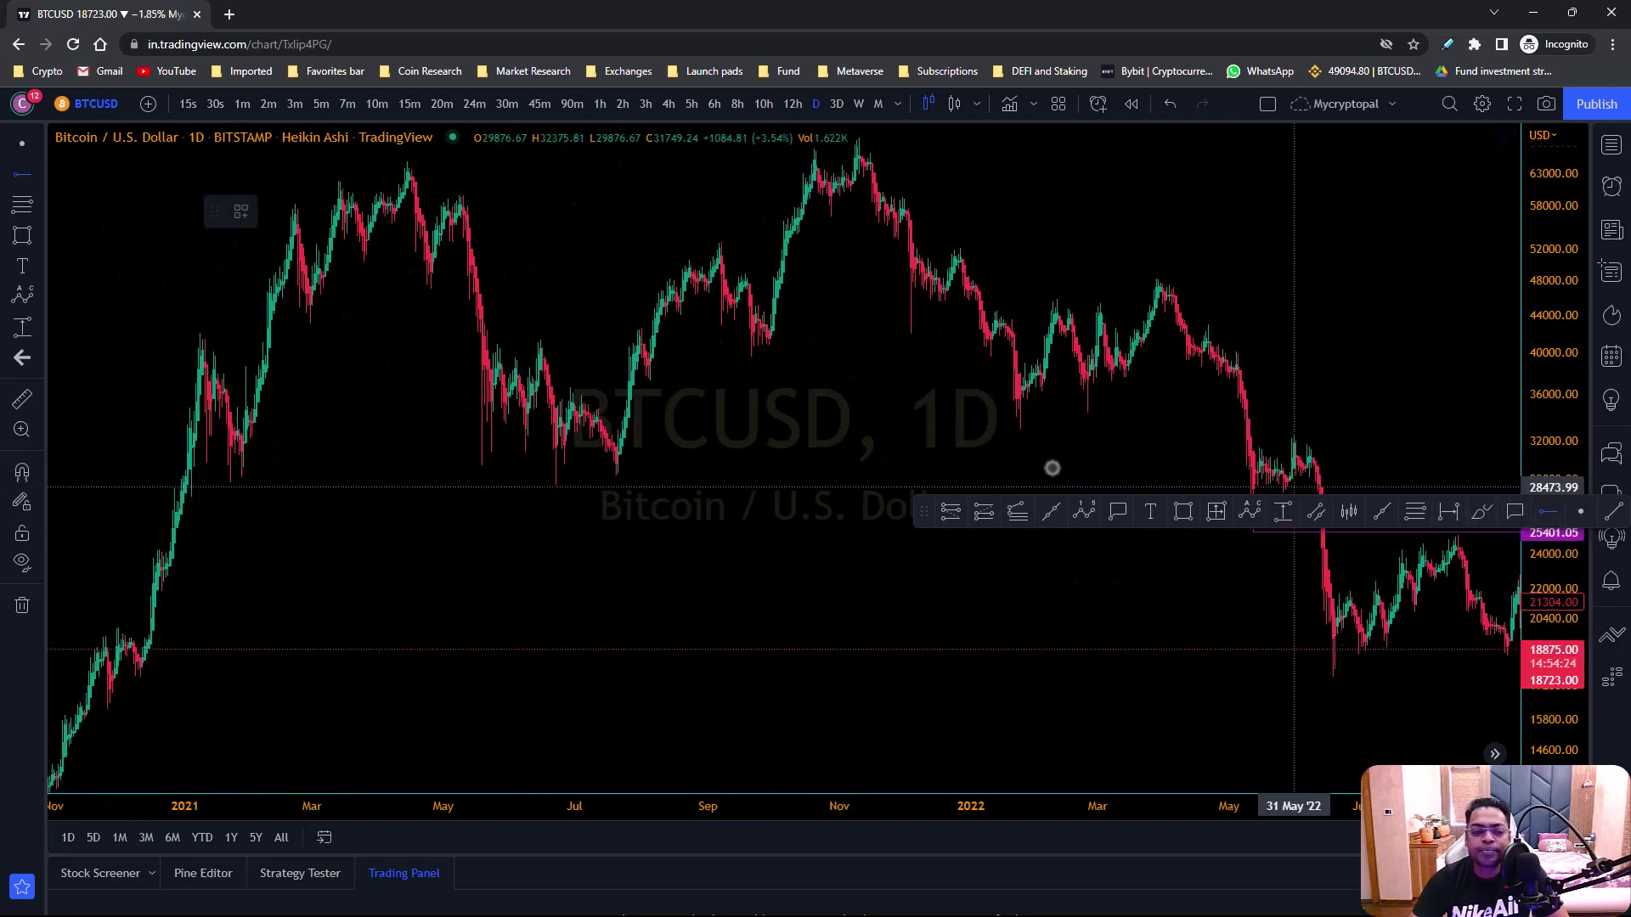
left_click(583, 484)
left_click_drag(627, 553, 849, 595)
scroll(651, 632, "up", 3)
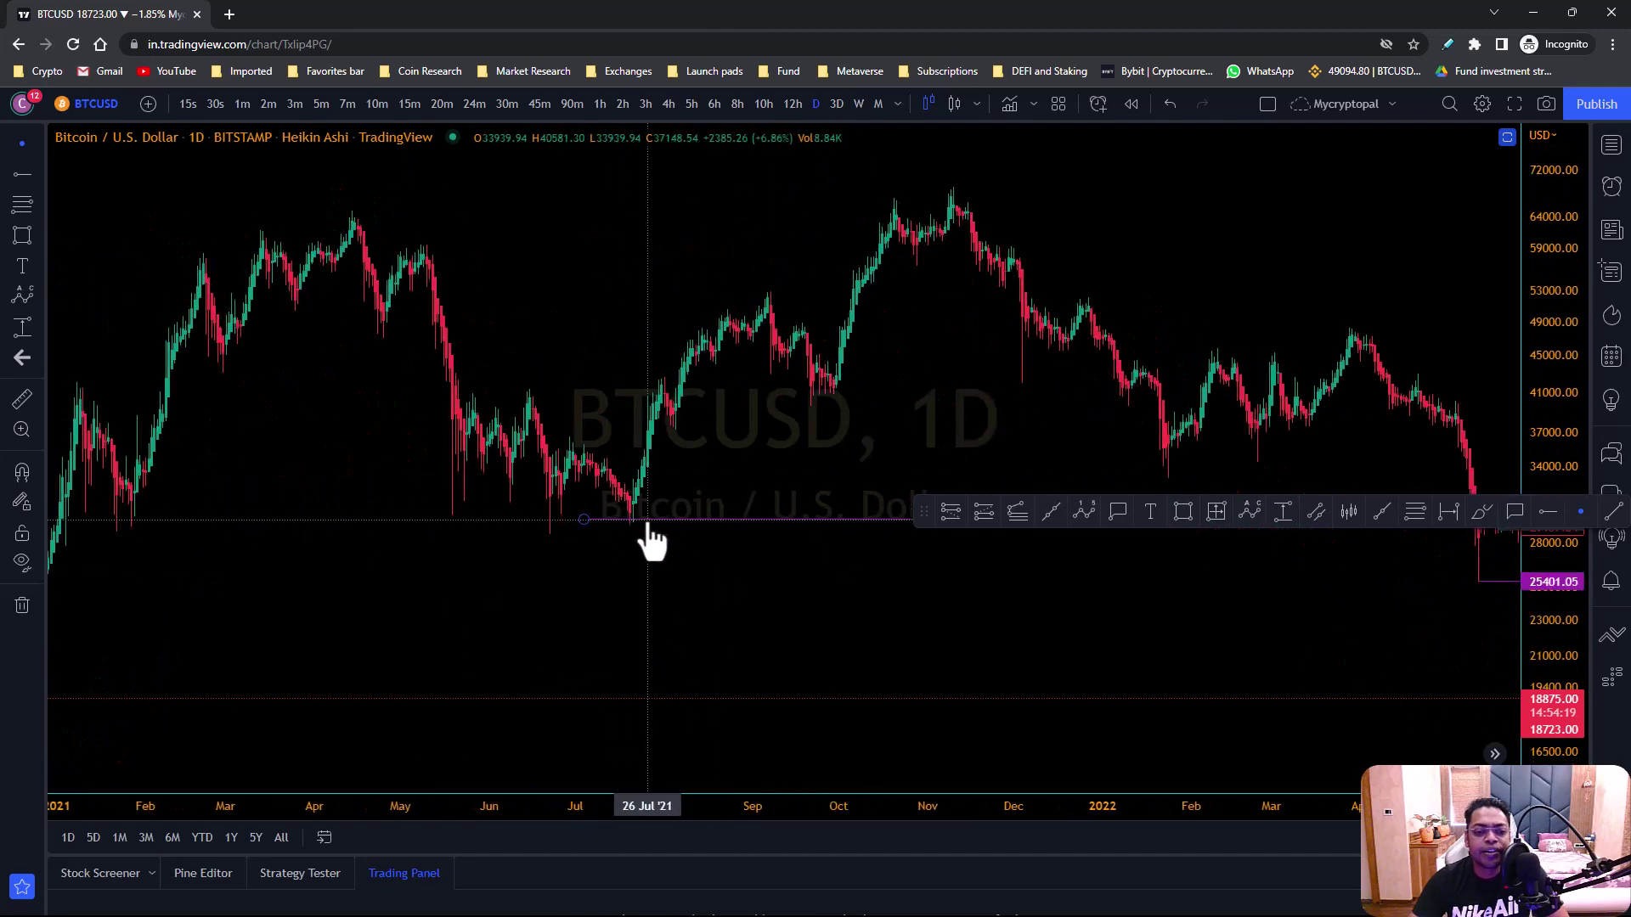
Move the favorites bar below the chart and, staying in drawing mode with magnet on, place horizontal rays at the 52098.60, 45850.00 and 48128.87 highs
left_click_drag(1555, 535, 1558, 335)
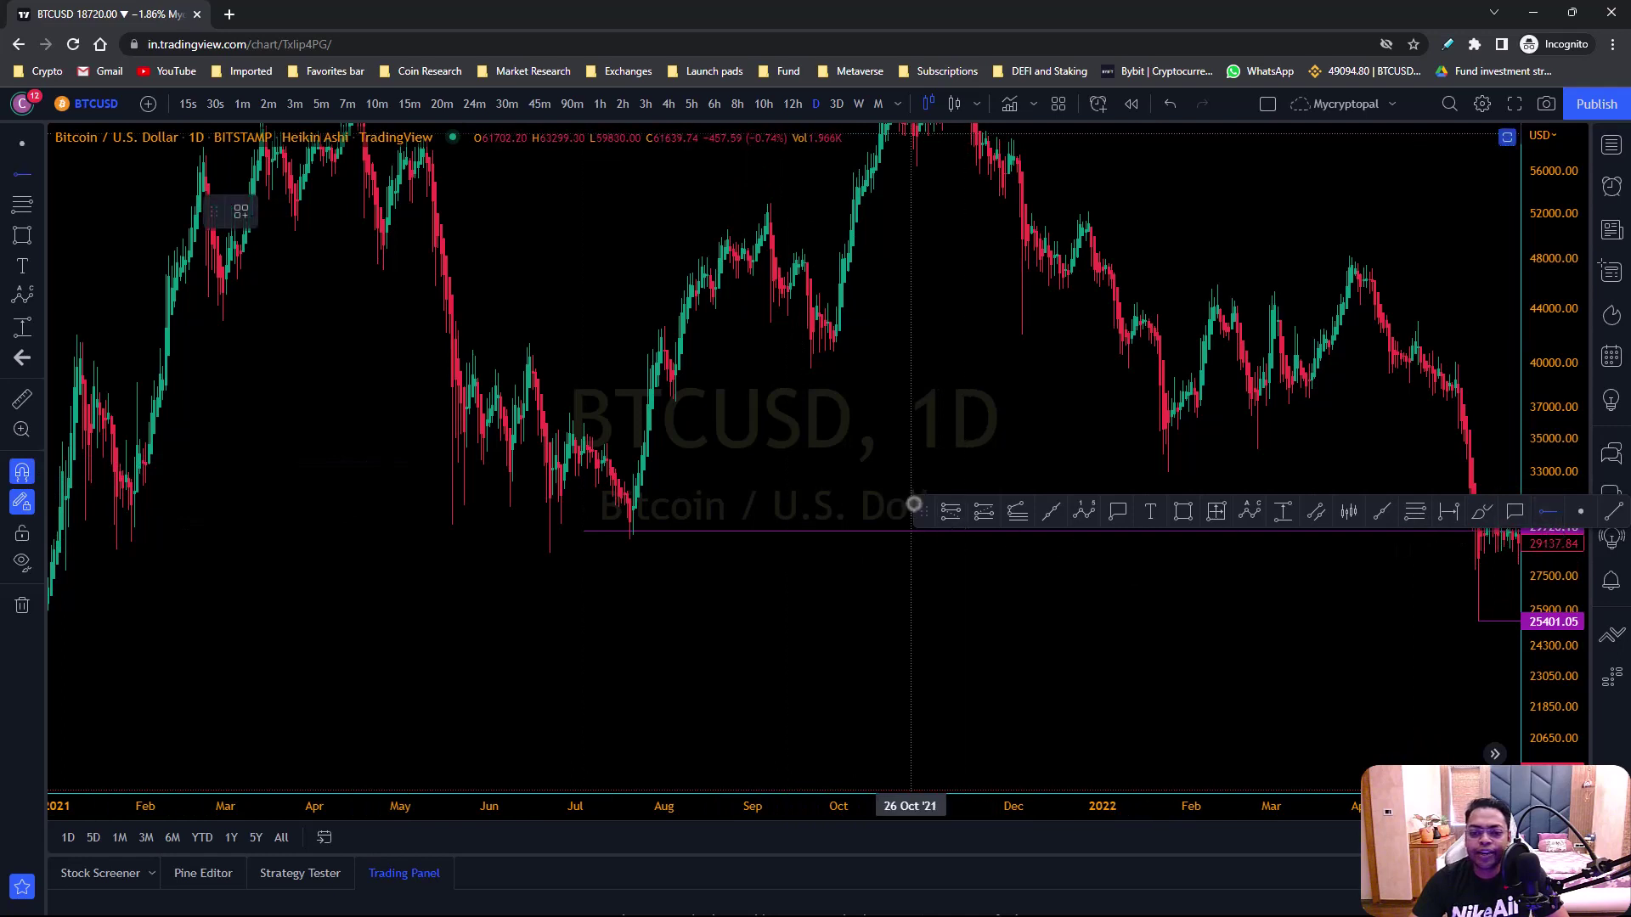
mouse_move(924, 511)
left_mouse_down()
mouse_move(898, 564)
mouse_move(614, 844)
left_mouse_up()
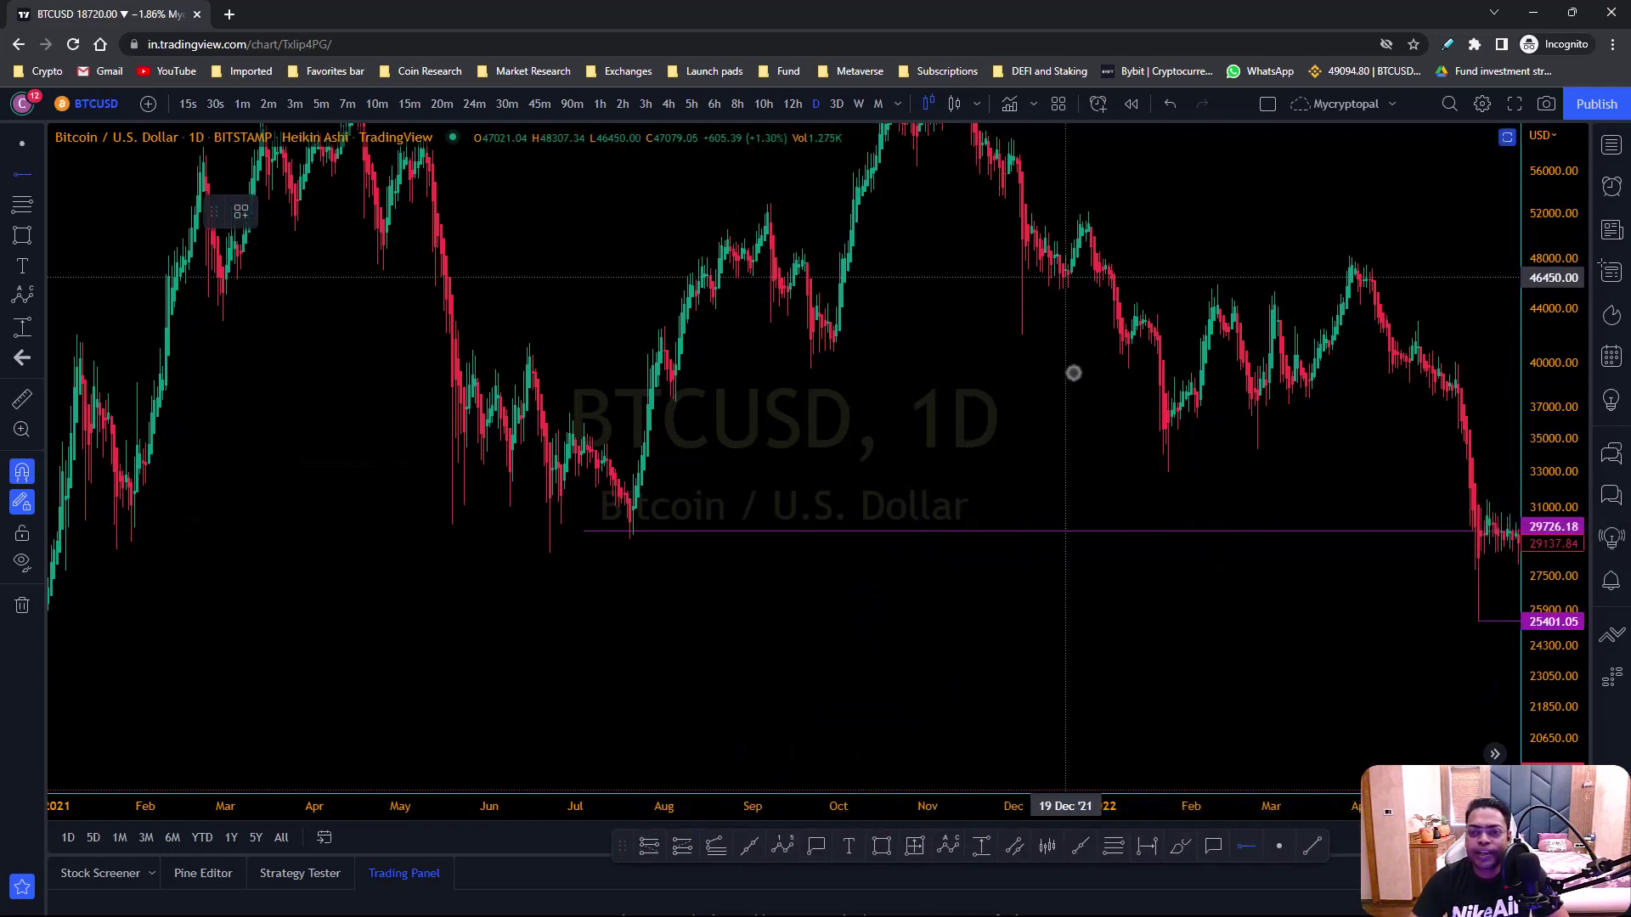
left_click(1089, 213)
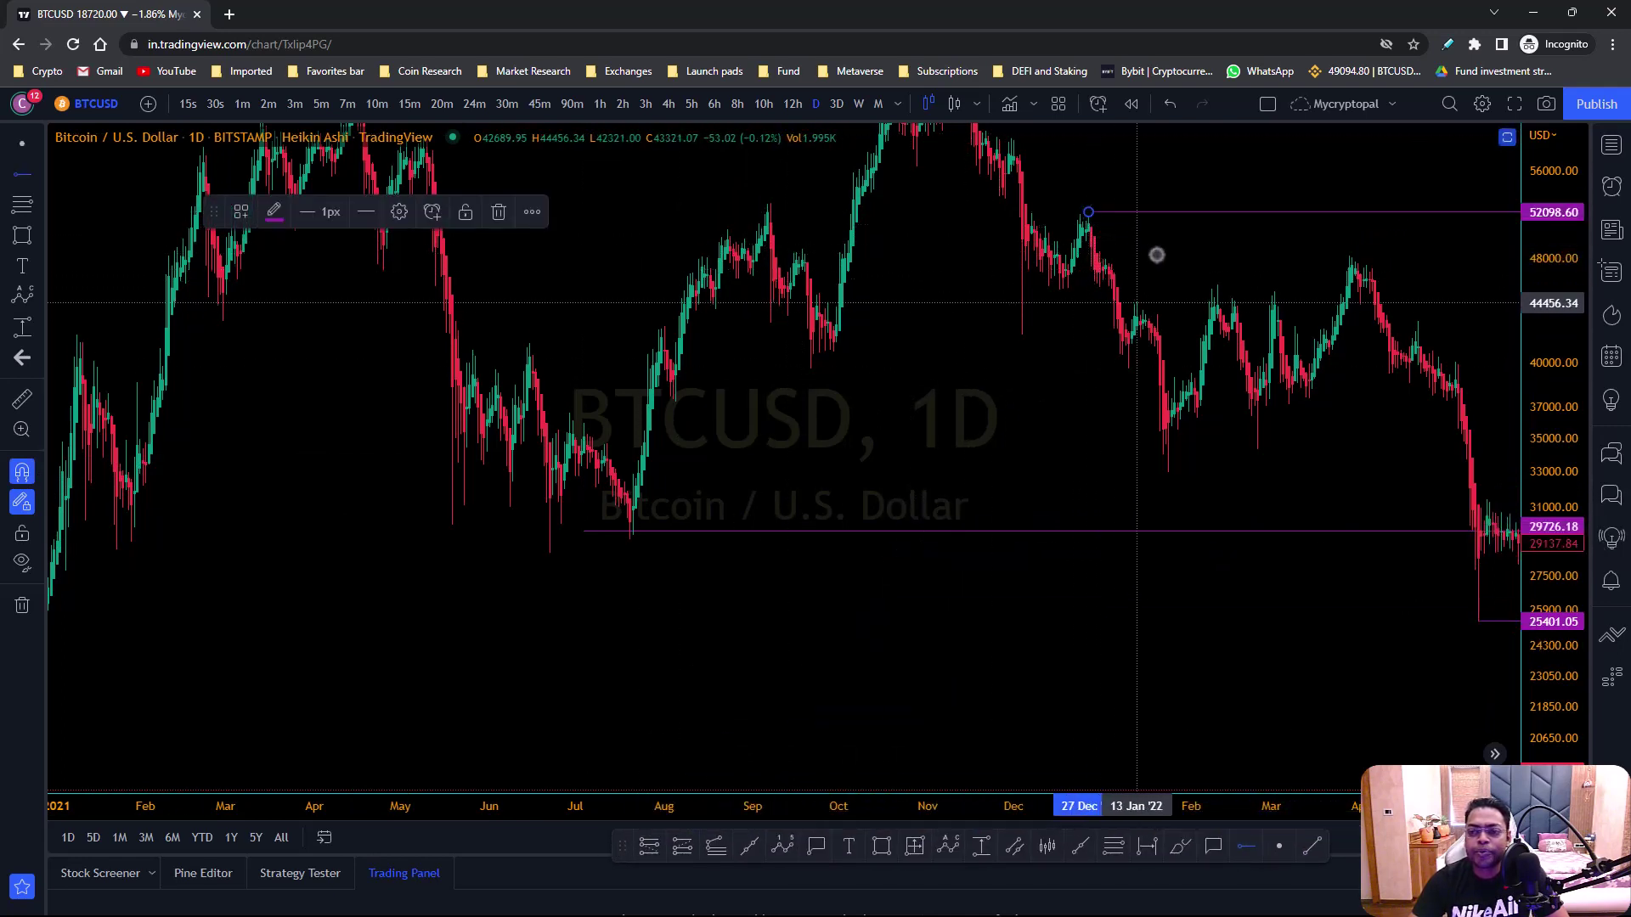
left_click(1218, 283)
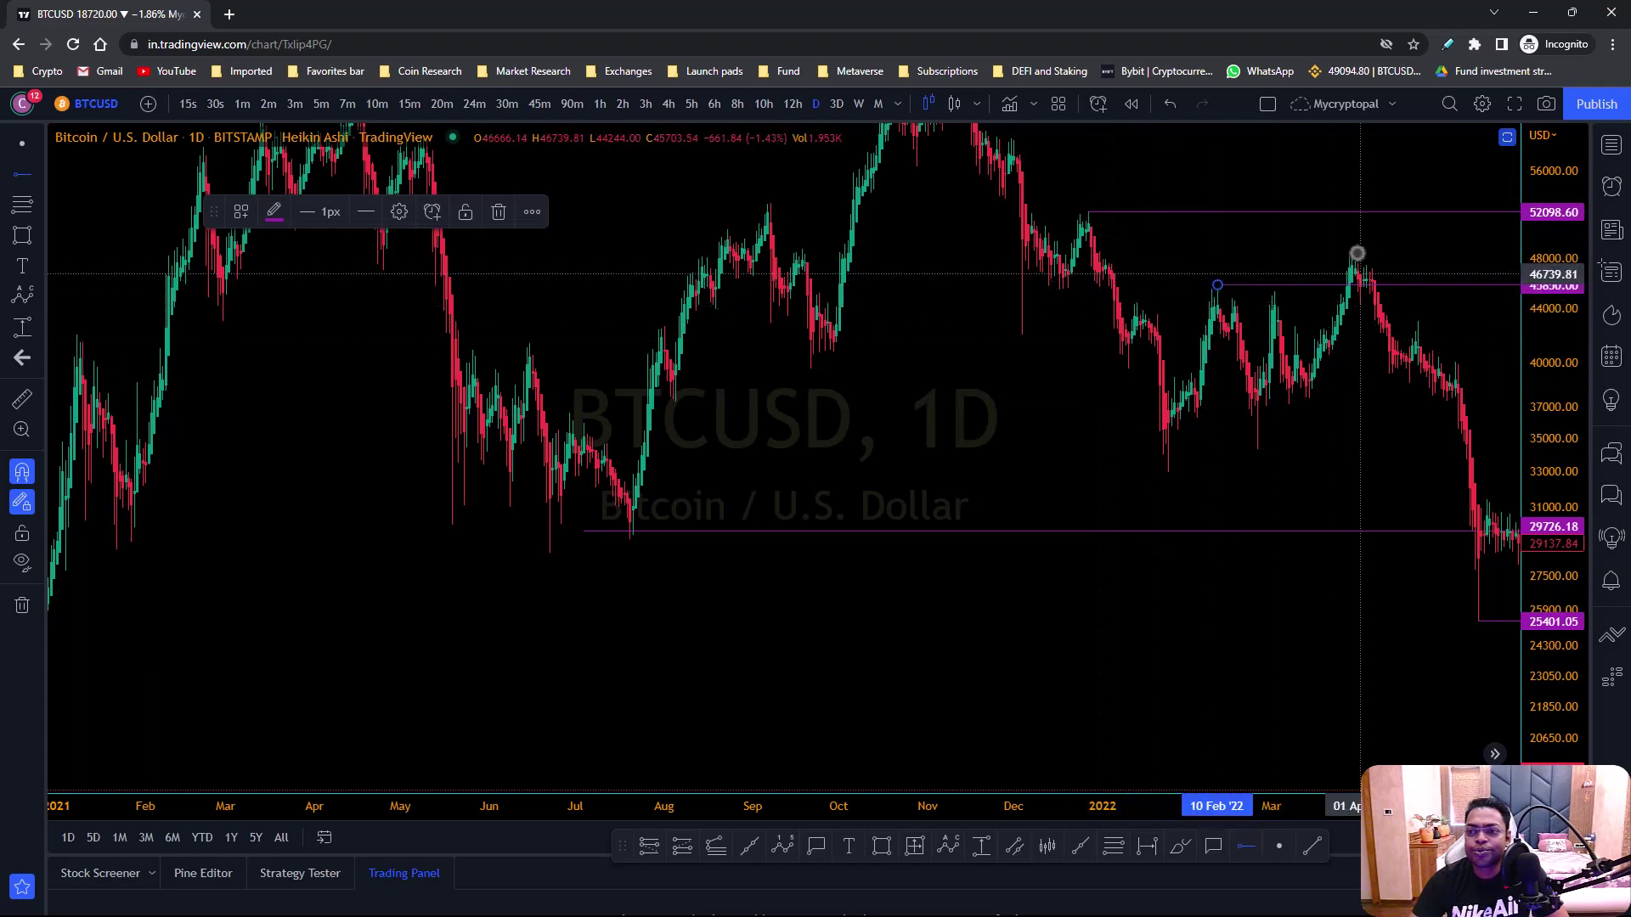
left_click(1352, 257)
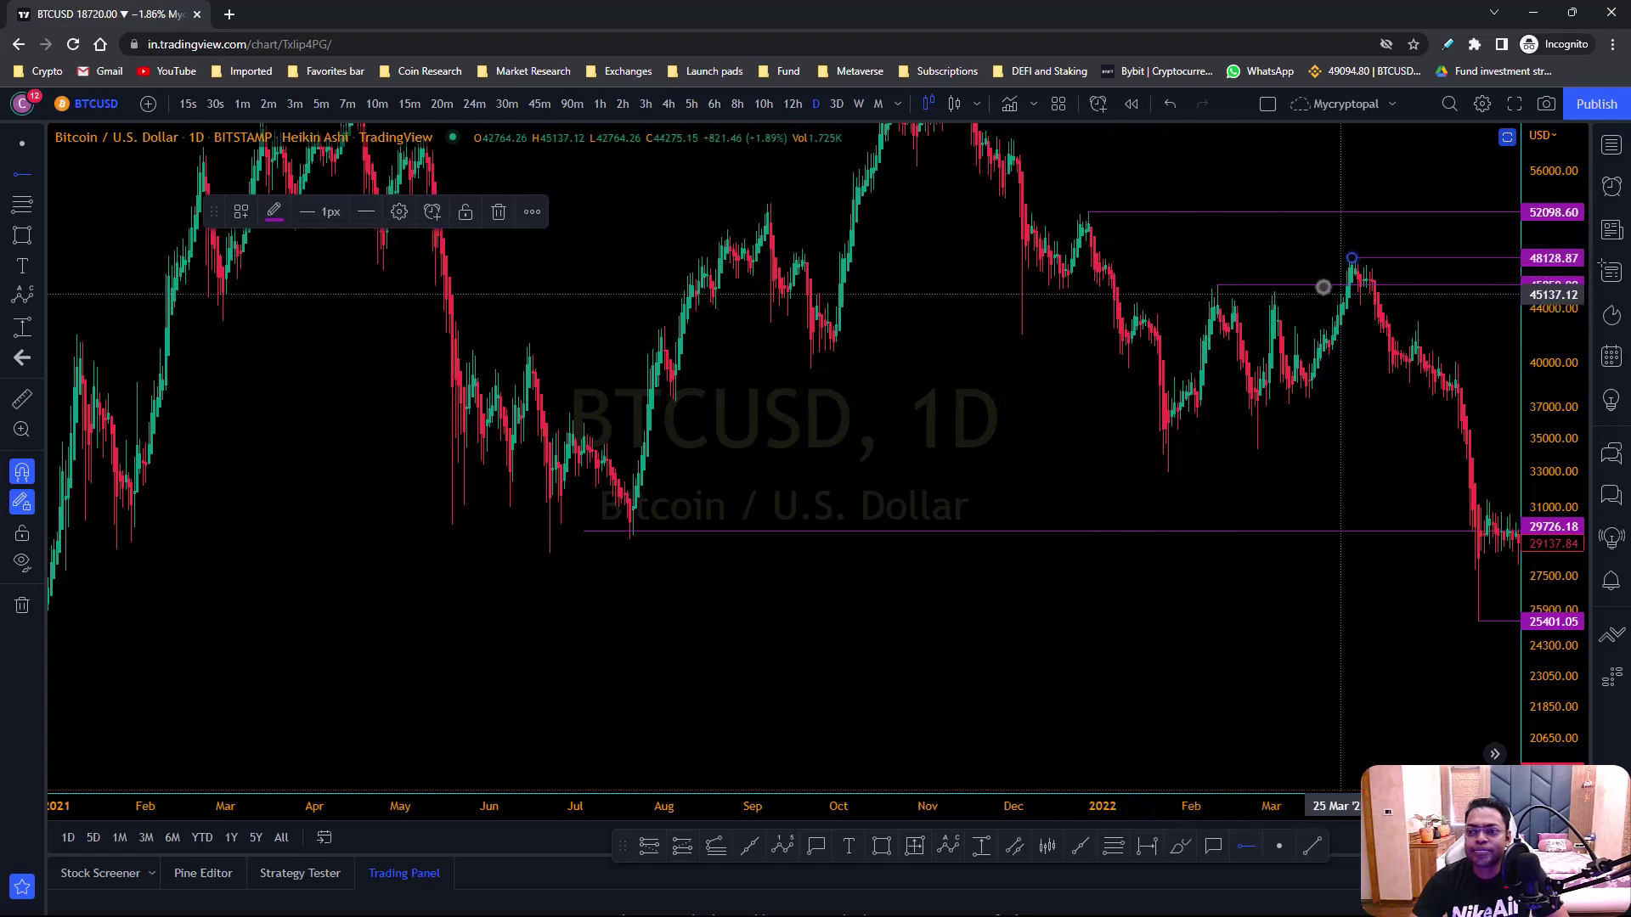
Place horizontal rays at the 37567.19, 34324.05, 32950.72, 41967.50 and 27757.77 lows between December 2021 and May 2022
left_click(1311, 398)
left_click(1257, 450)
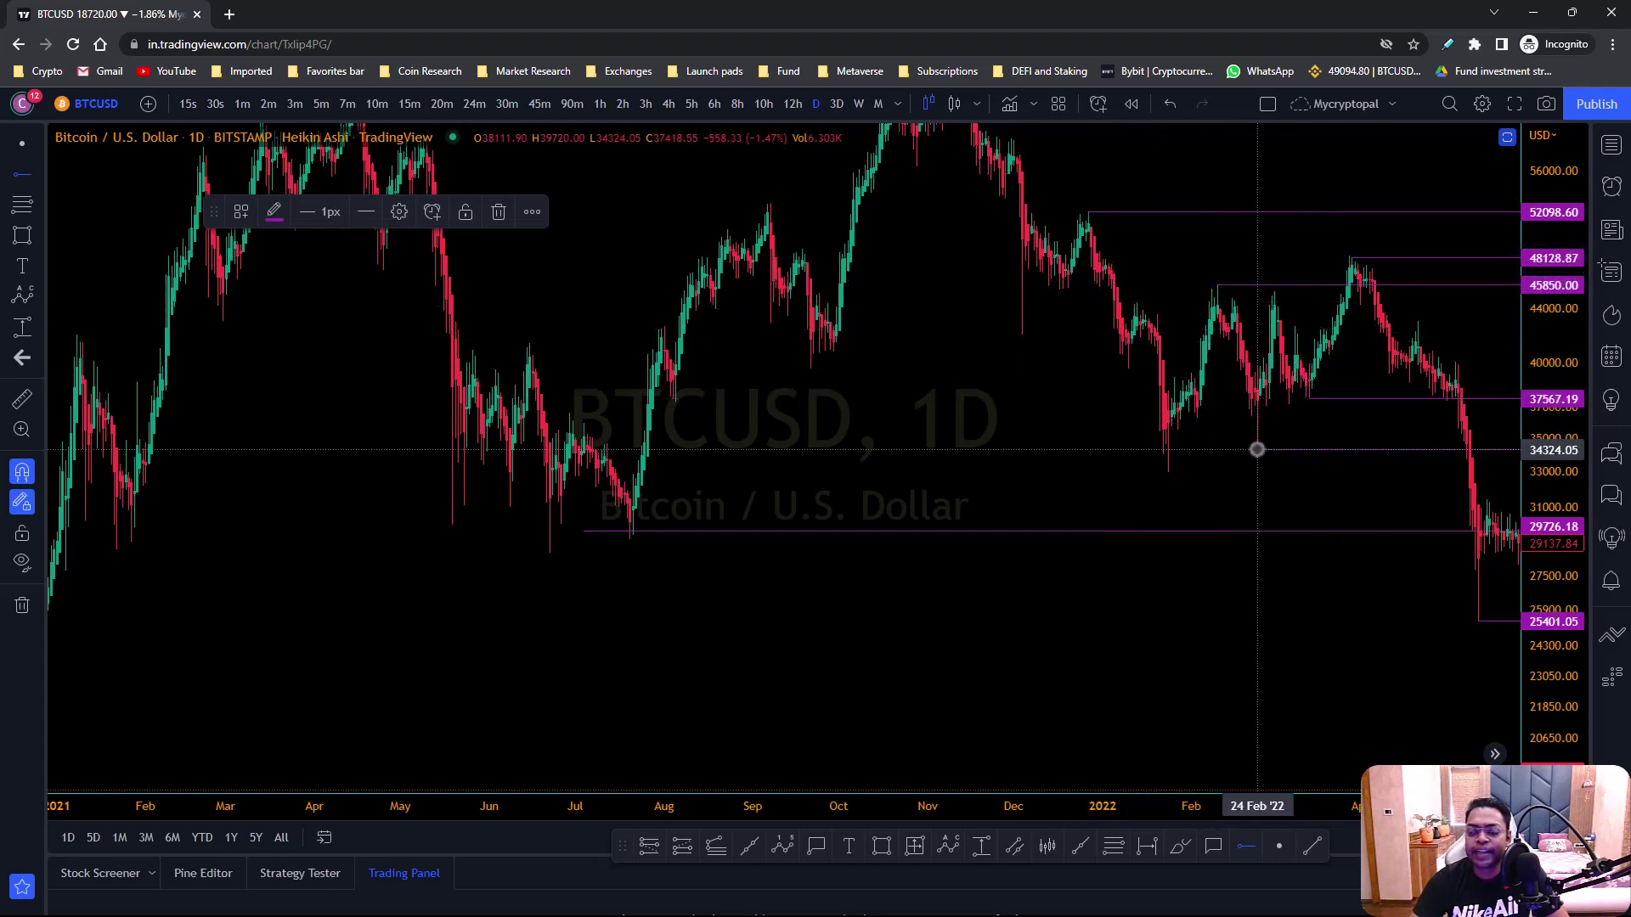
left_click(1169, 472)
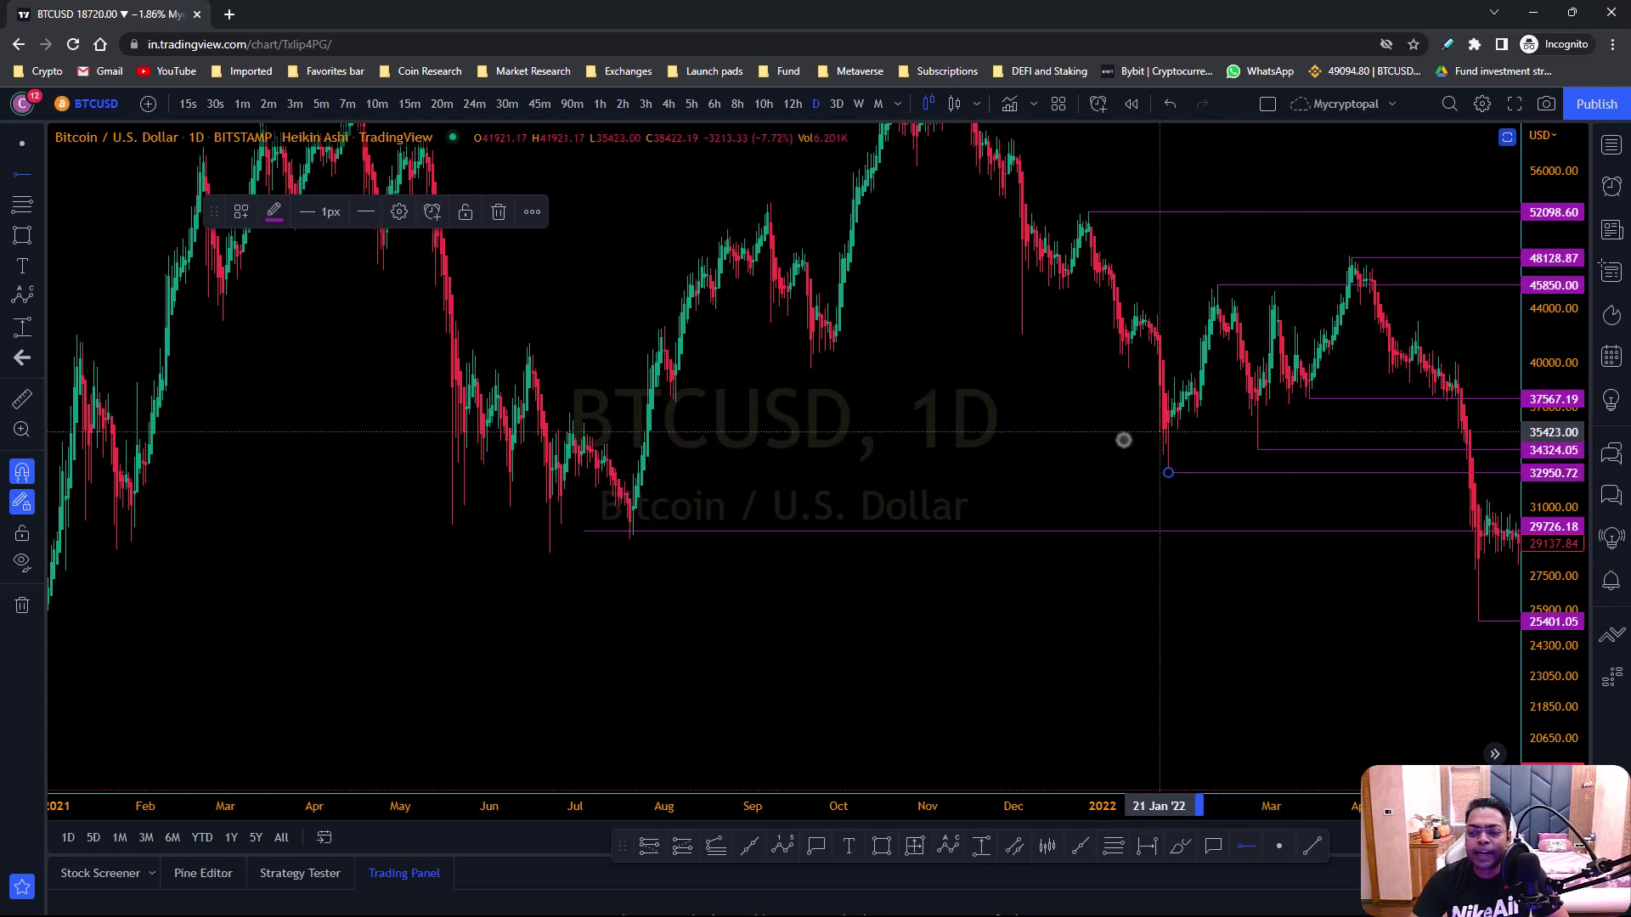
left_click(1021, 336)
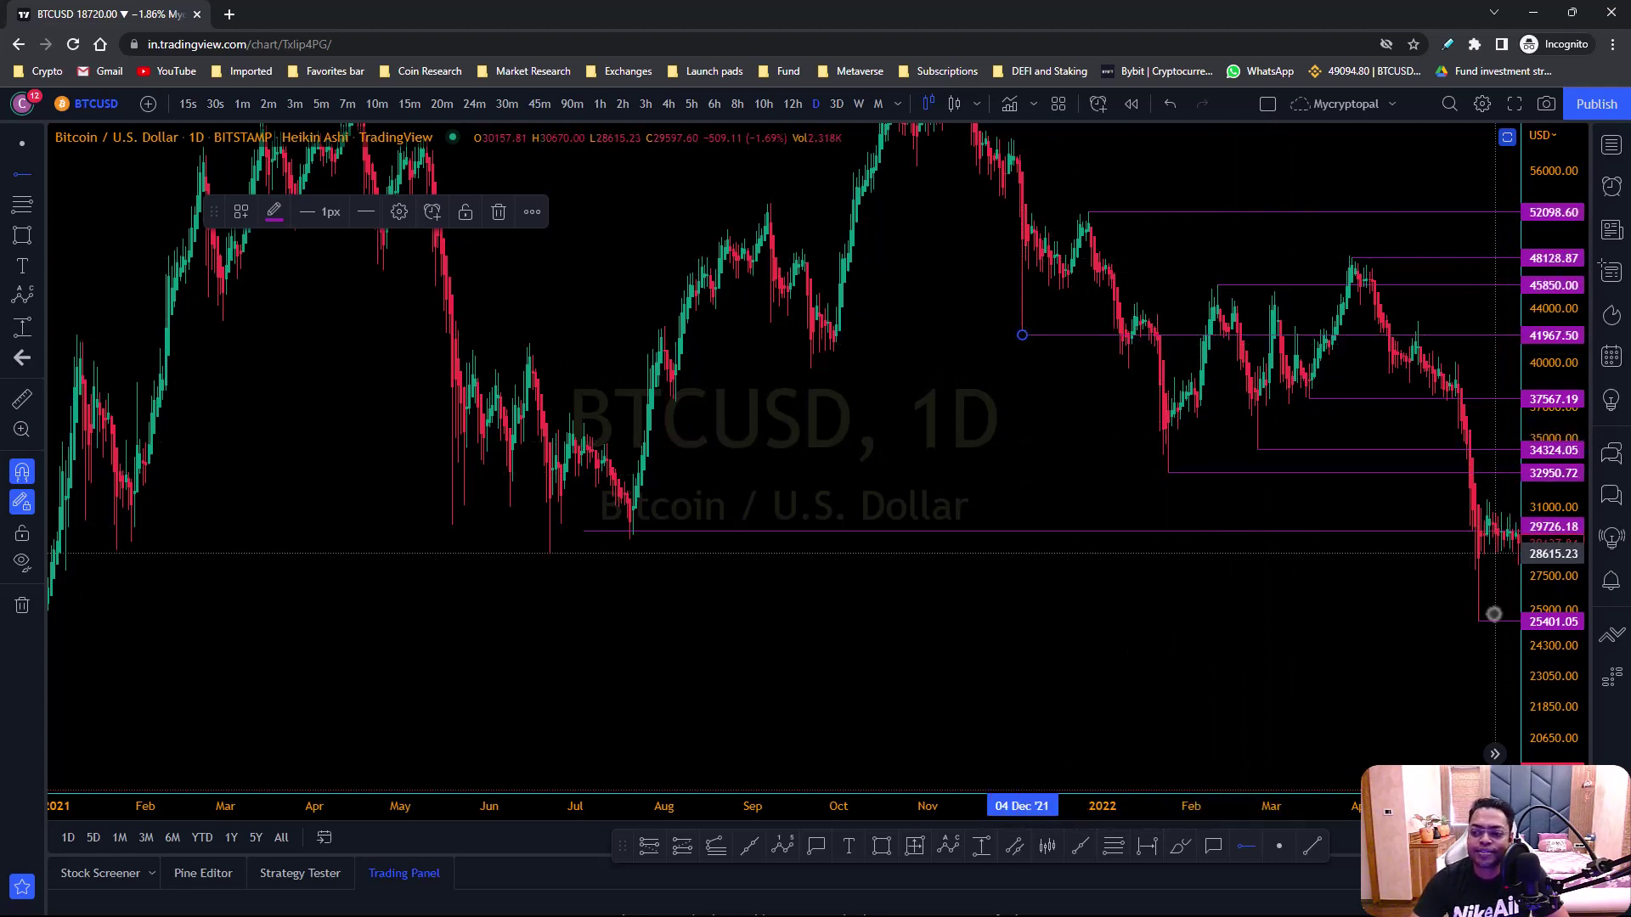
left_click(1476, 573)
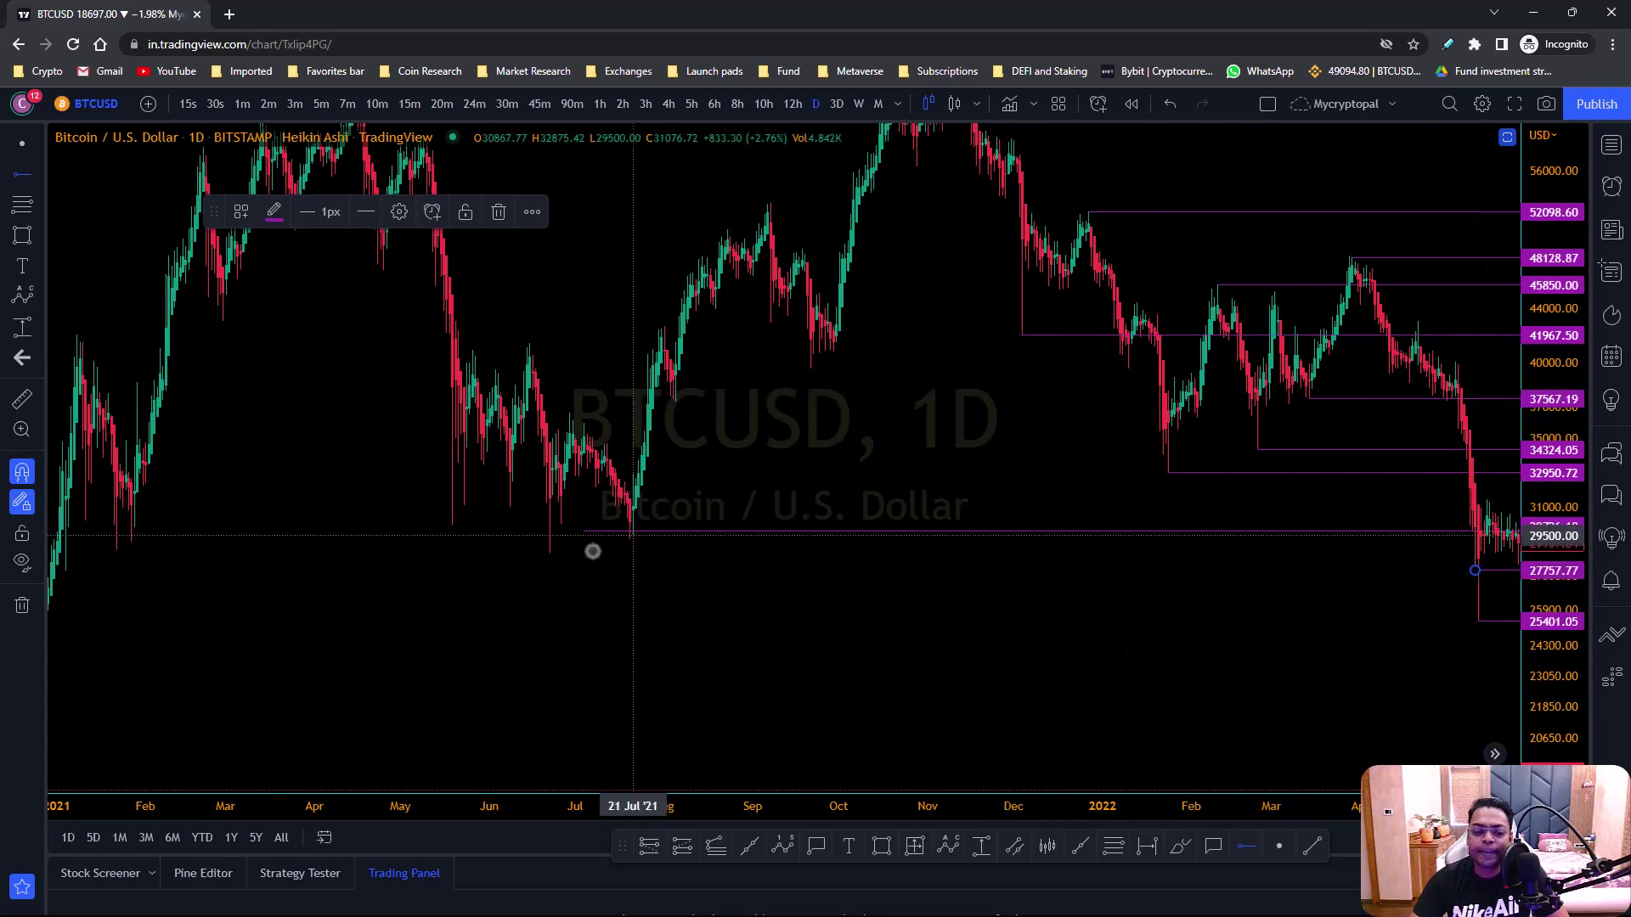
Place horizontal rays at the mid-2021 lows of 28600.00 and 30066.00 and at the 2021 highs of 41341.57 and 52810.00
left_click(551, 554)
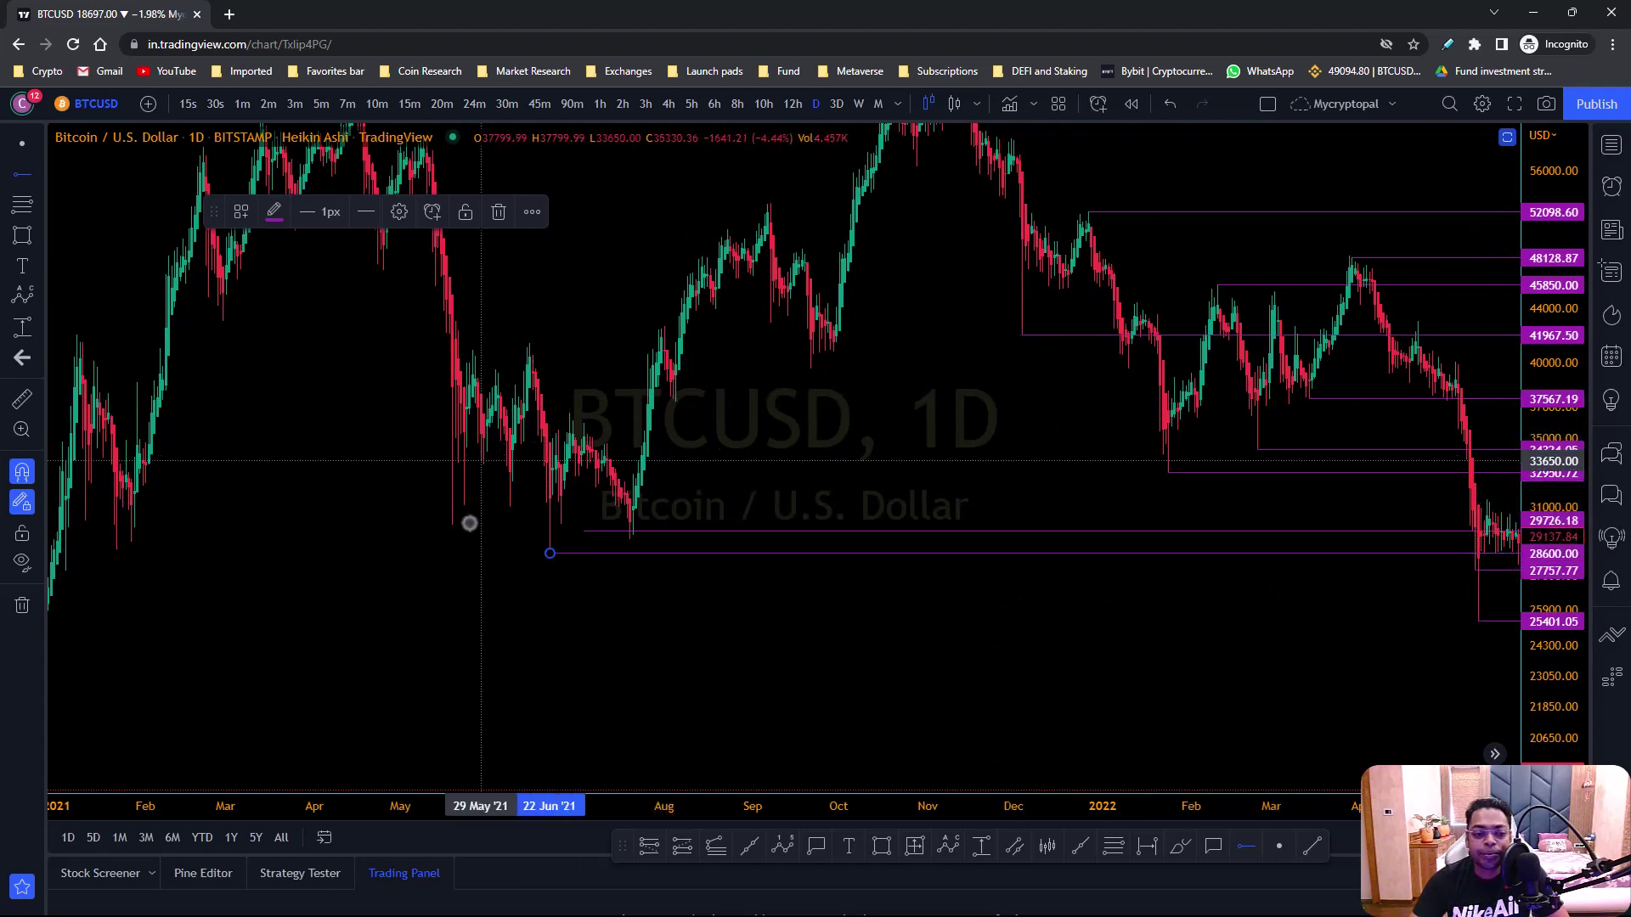
left_click(452, 527)
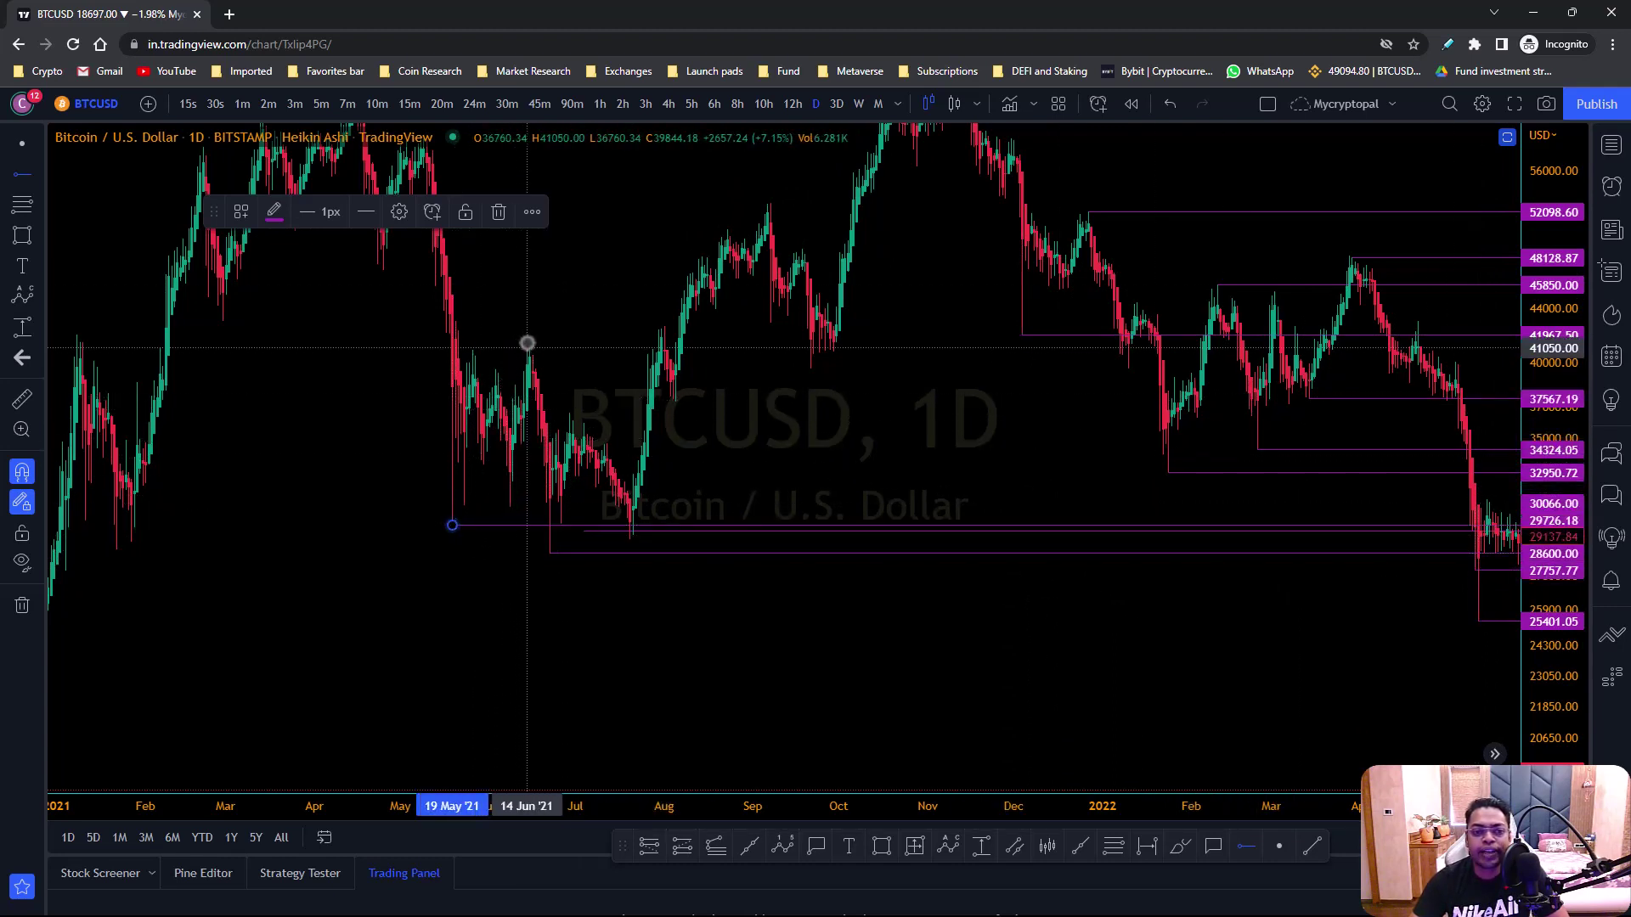
left_click(530, 344)
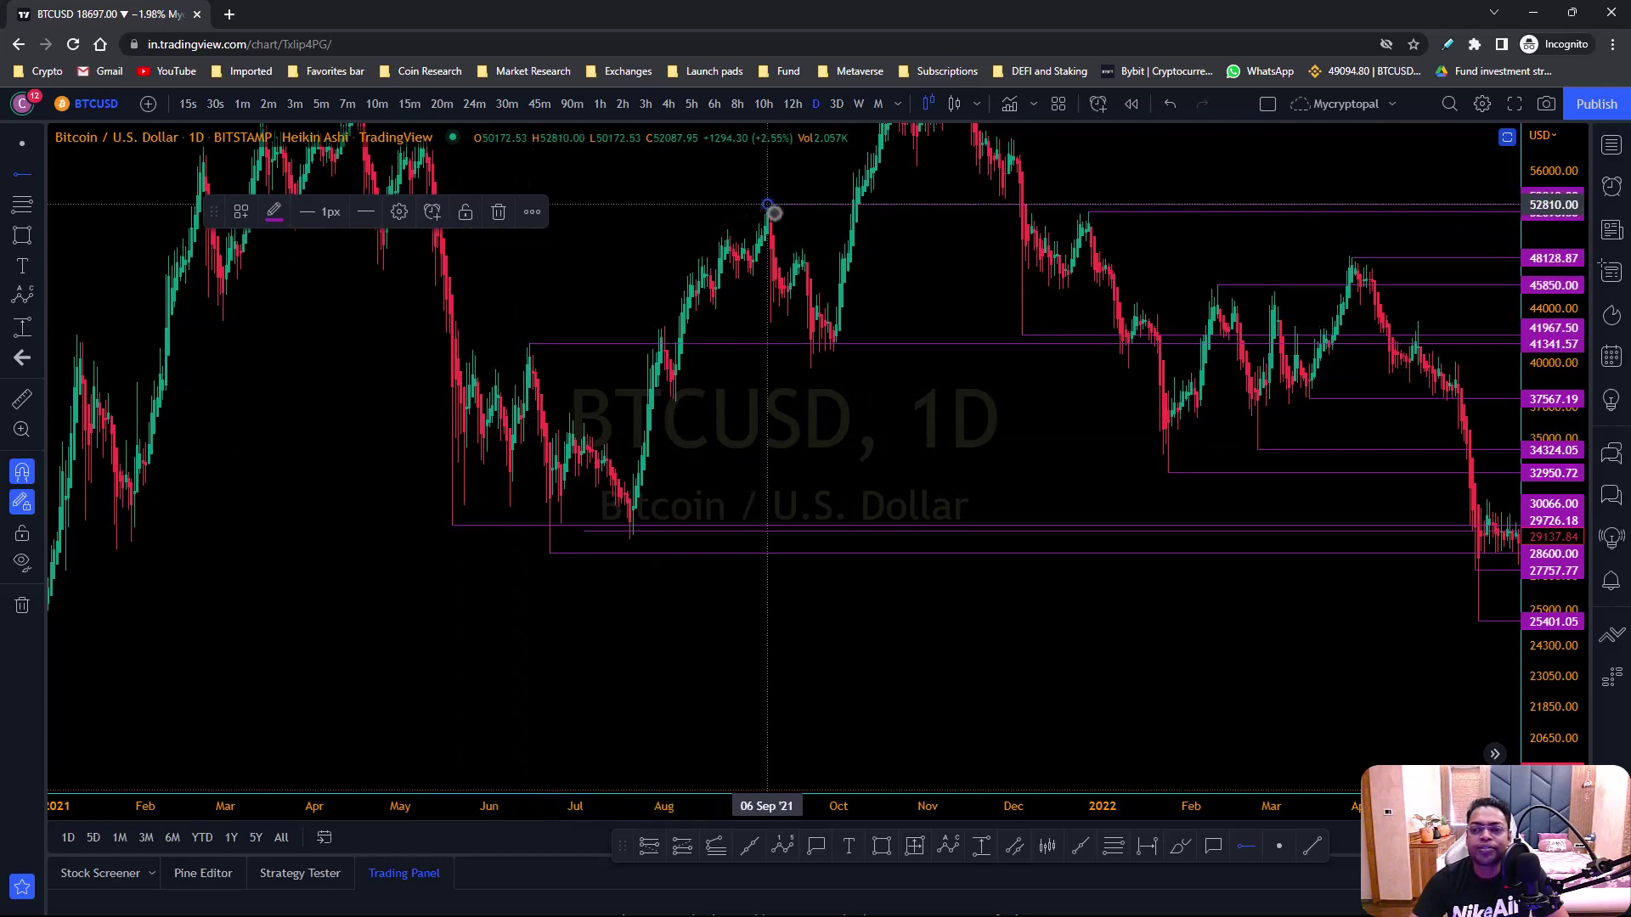
left_click(771, 211)
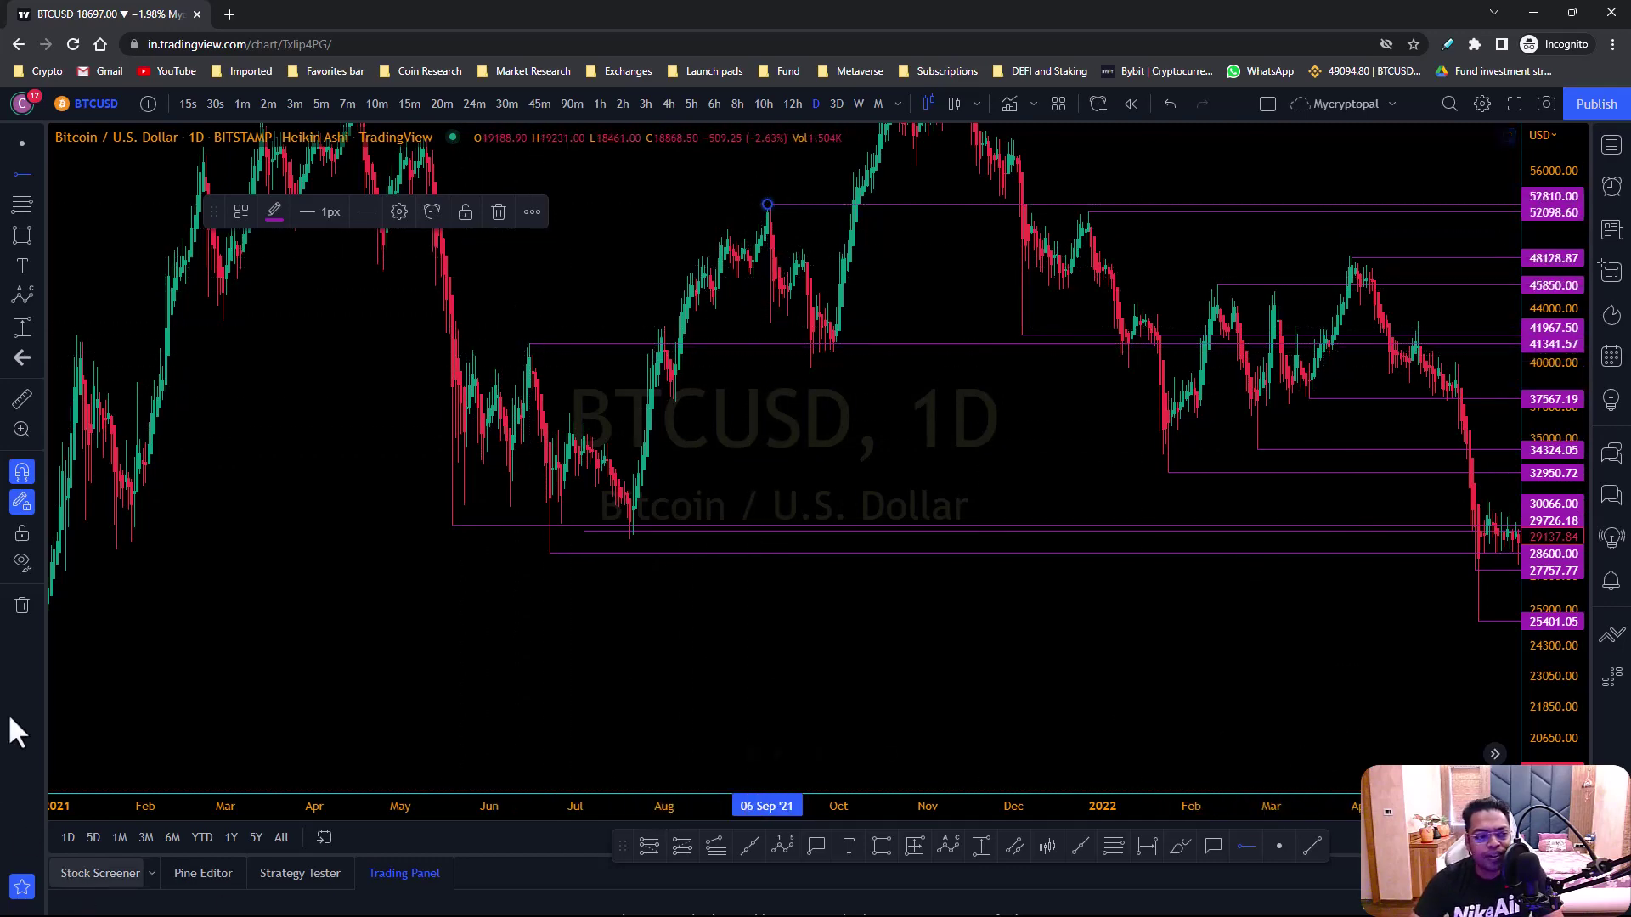
Turn off magnet mode and stay-in-drawing mode, and remove all 14 drawings from the chart while keeping the indicator
left_click(22, 605)
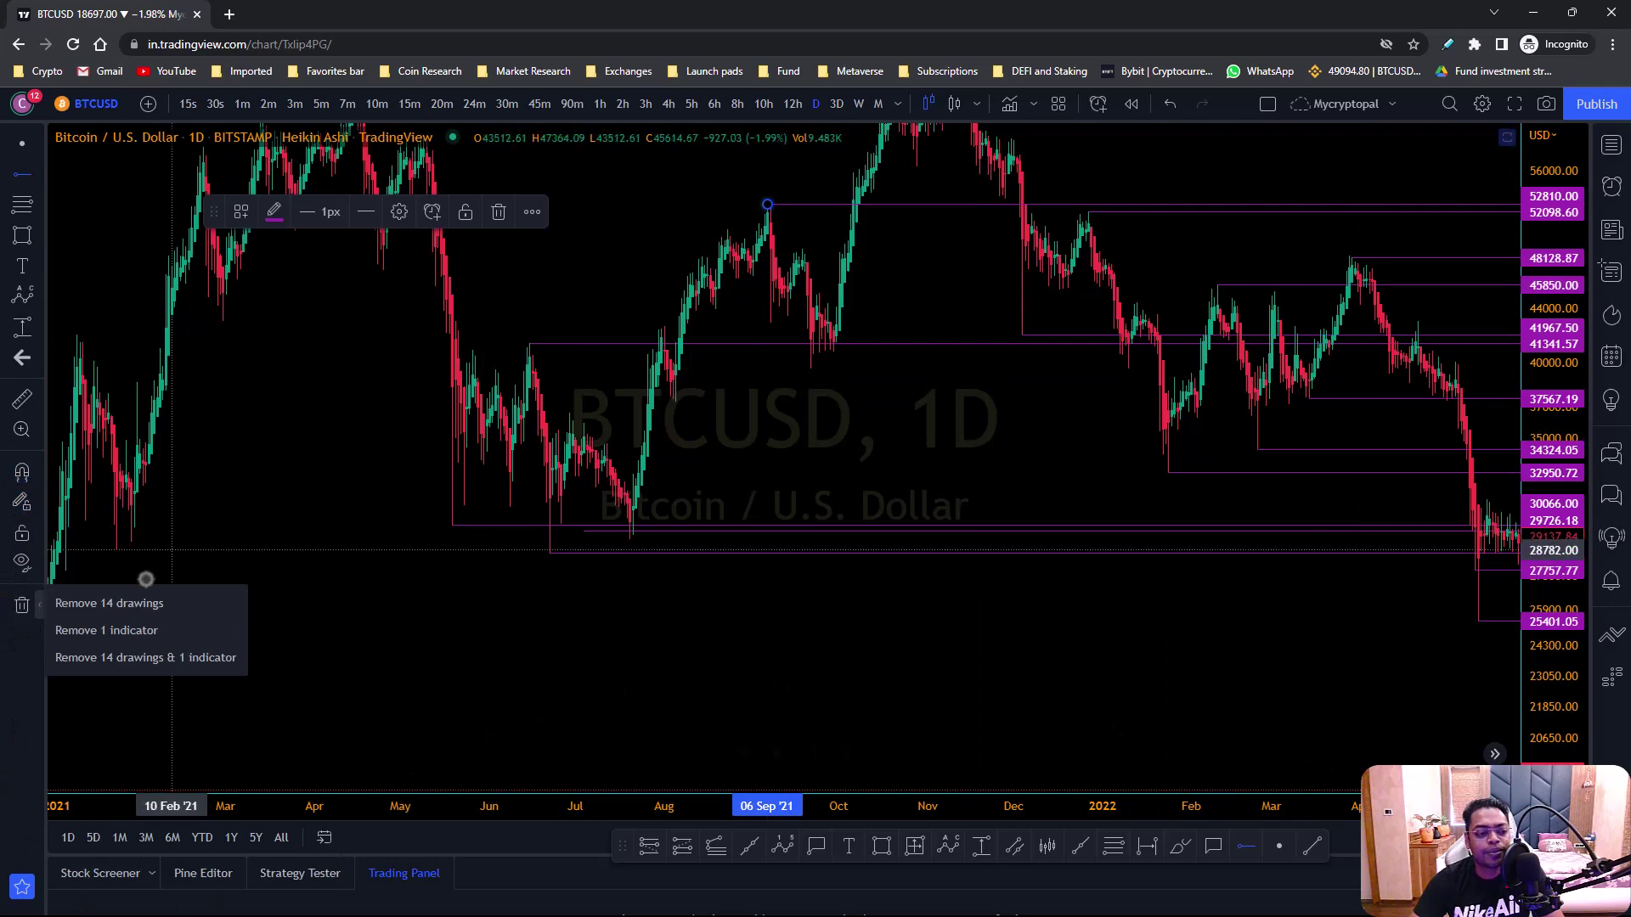
left_click(143, 599)
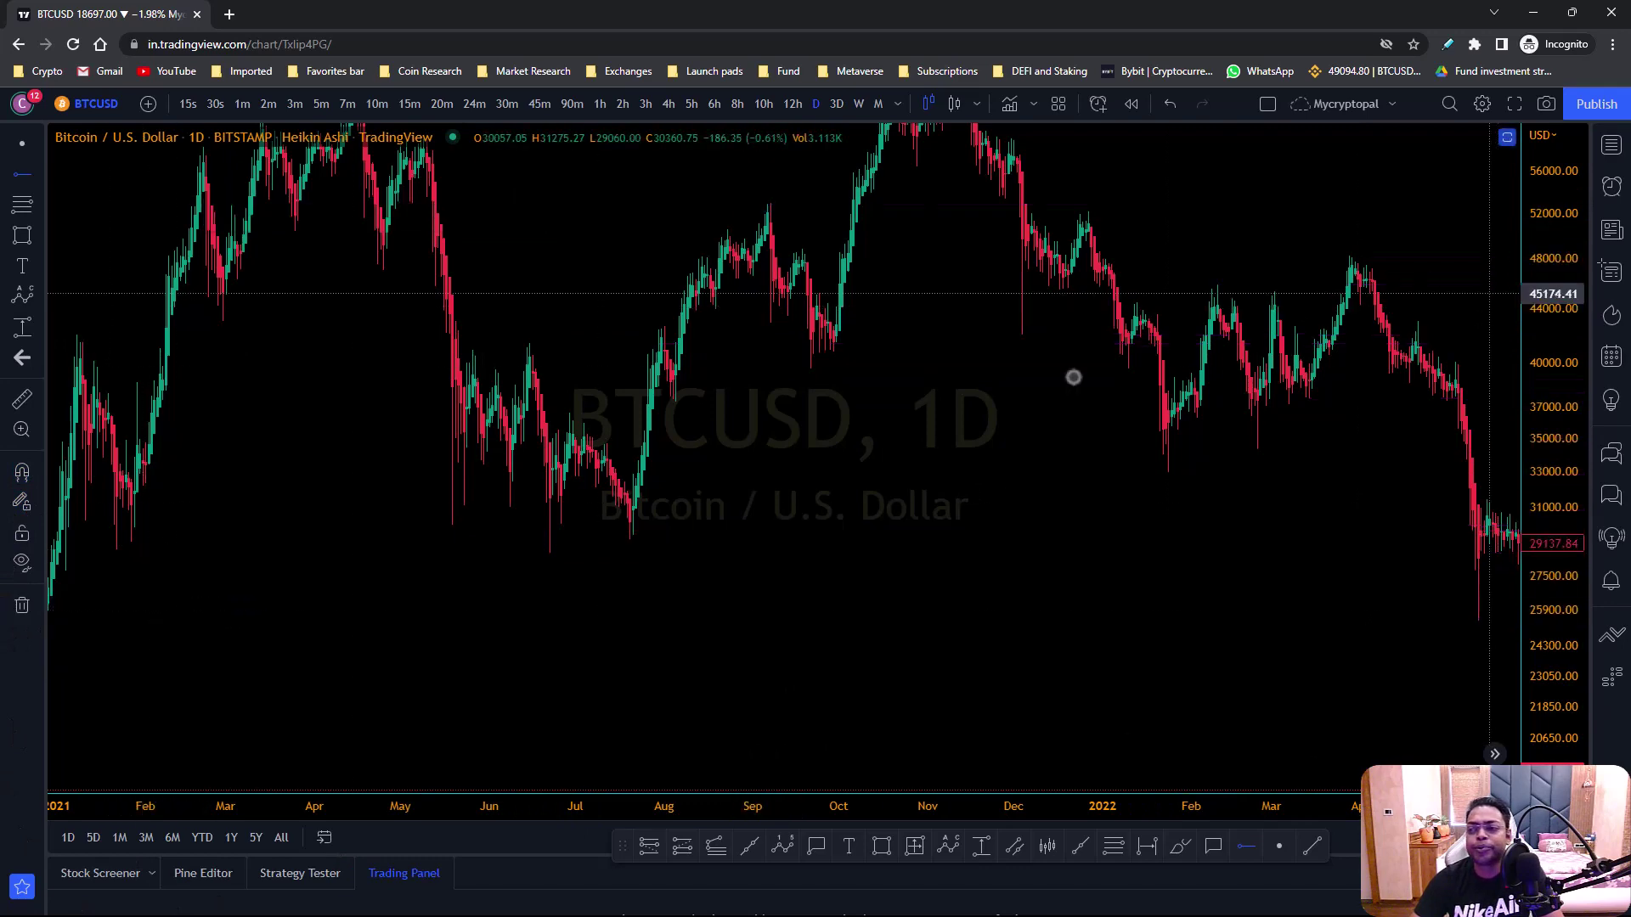
Show the daily chart in full screen and delete the stray horizontal ray at about 28019.58
left_click(1516, 106)
scroll(1260, 578, "down", 3)
left_click_drag(1621, 320, 1601, 569)
left_click_drag(1270, 532, 828, 475)
scroll(1024, 495, "down", 3)
left_click_drag(1621, 340, 1614, 467)
left_click_drag(917, 530, 794, 509)
scroll(817, 508, "down", 3)
scroll(768, 509, "up", 4)
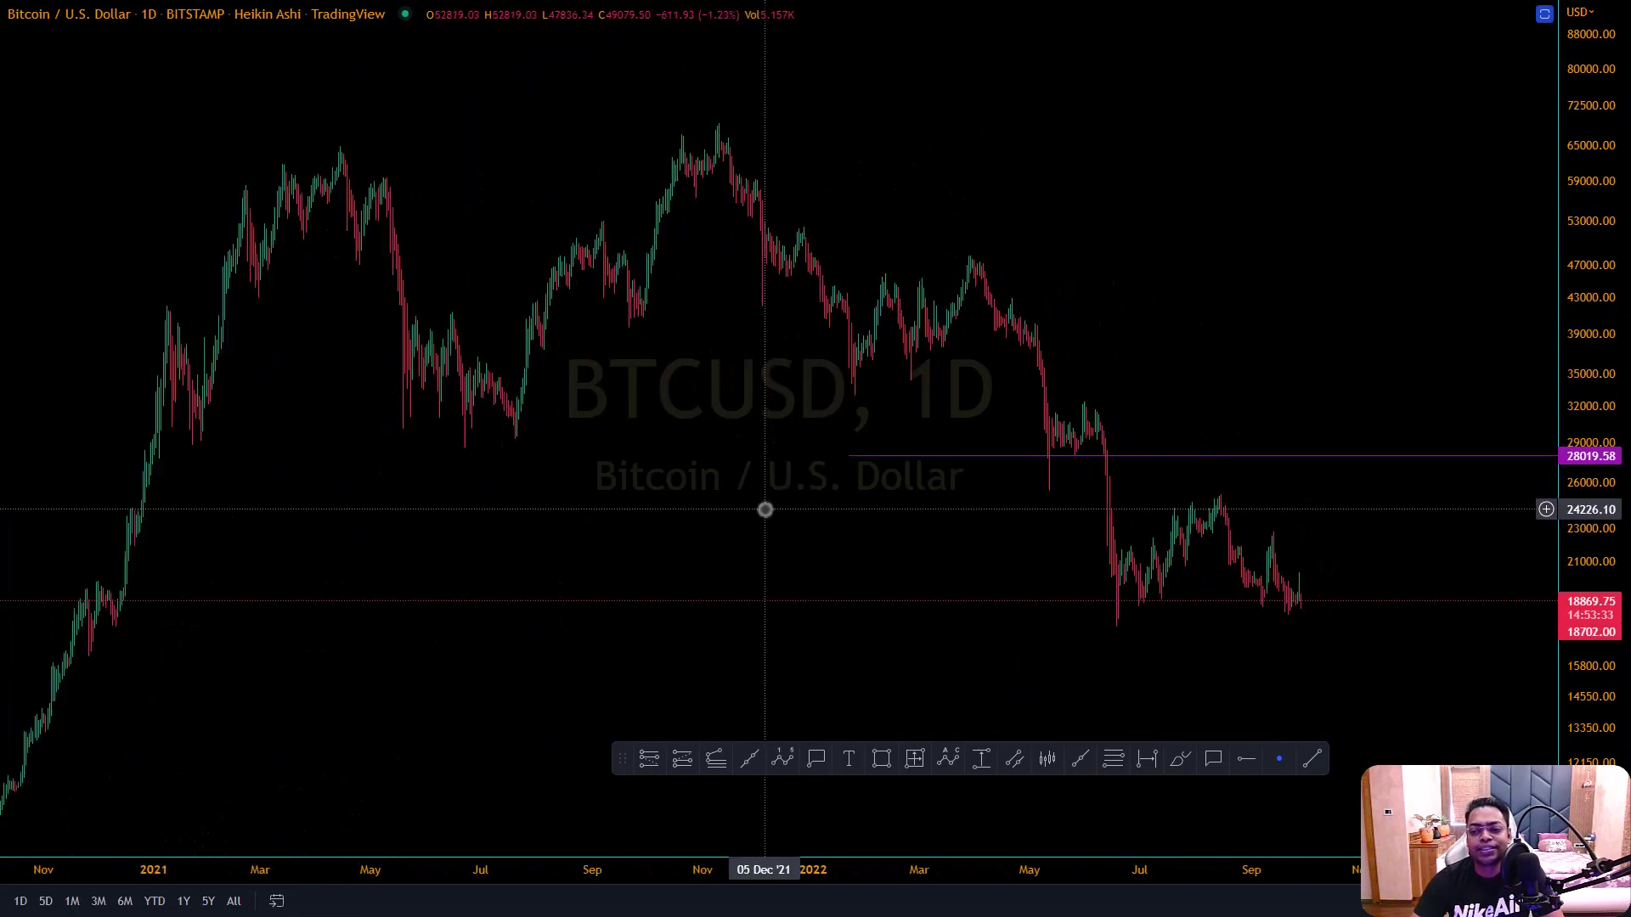
left_click_drag(936, 462, 891, 495)
left_click(943, 457)
key("Delete")
Switch the chart from daily to the monthly timeframe and show it in full screen
scroll(983, 502, "down", 4)
scroll(891, 495, "up", 1)
scroll(892, 495, "down", 2)
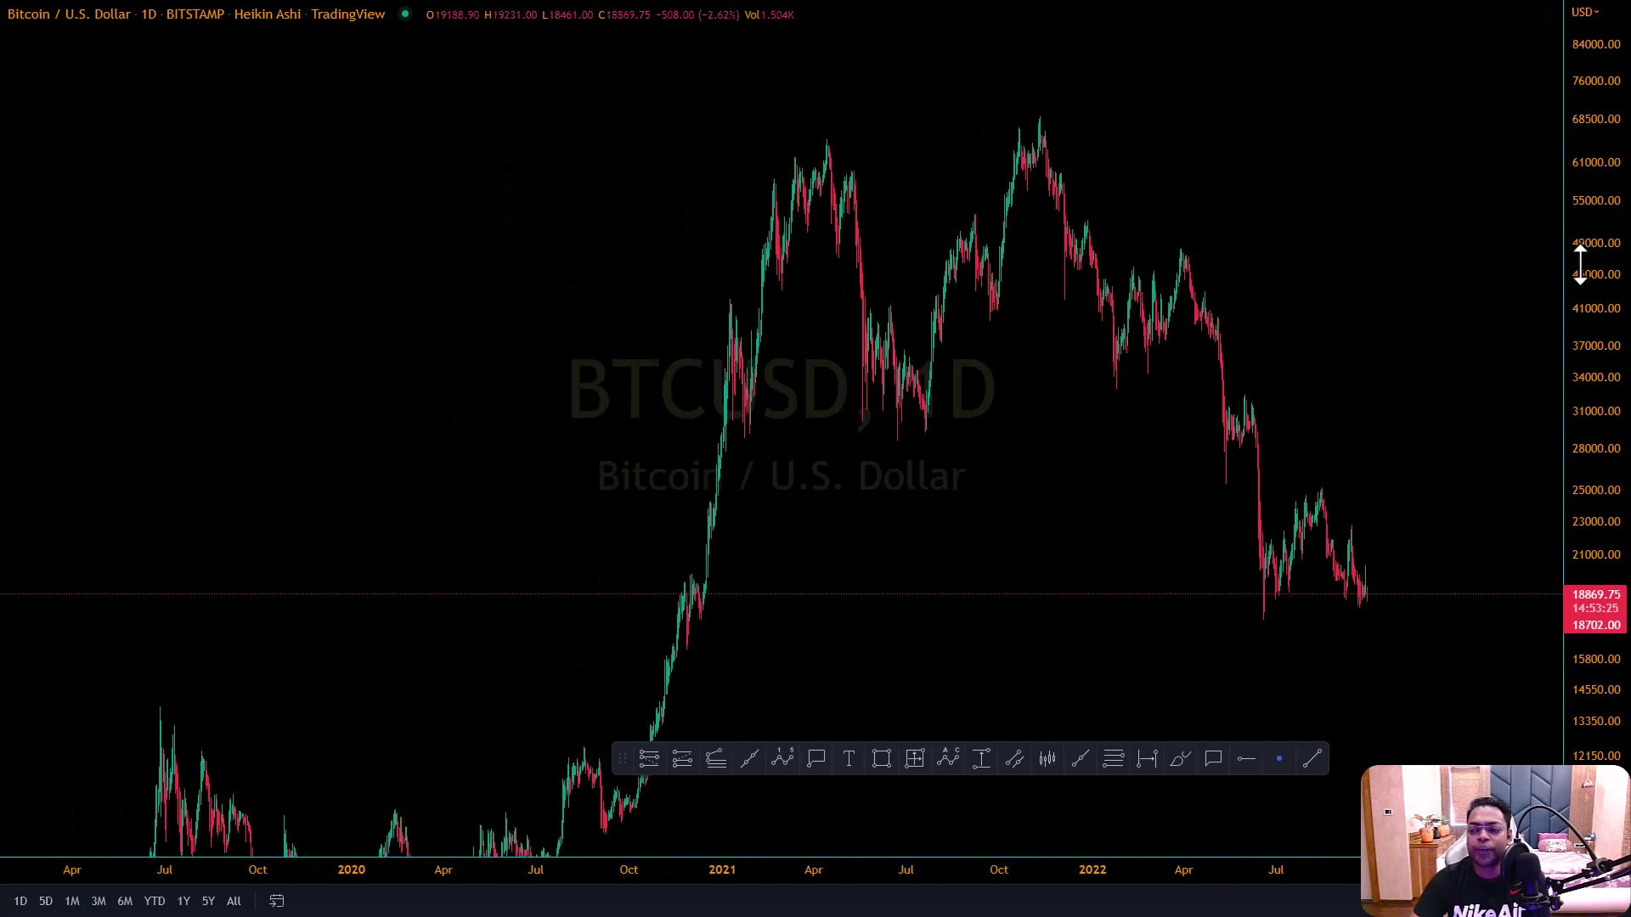
left_click_drag(1616, 259, 1605, 458)
mouse_move(841, 11)
left_click(824, 53)
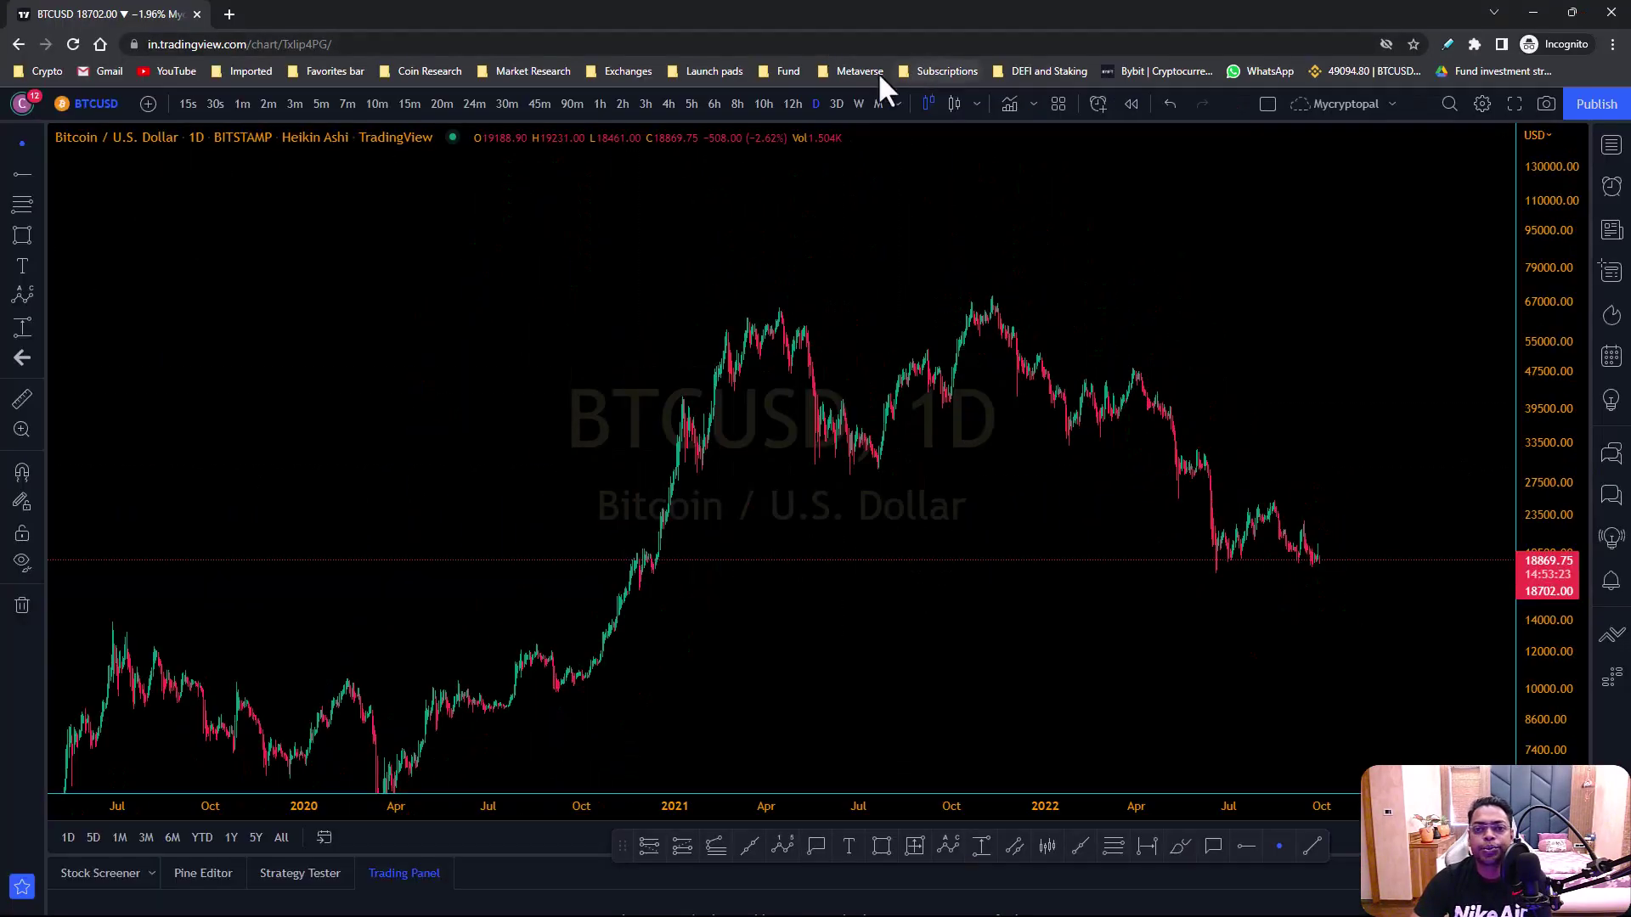
left_click(859, 104)
left_click(878, 104)
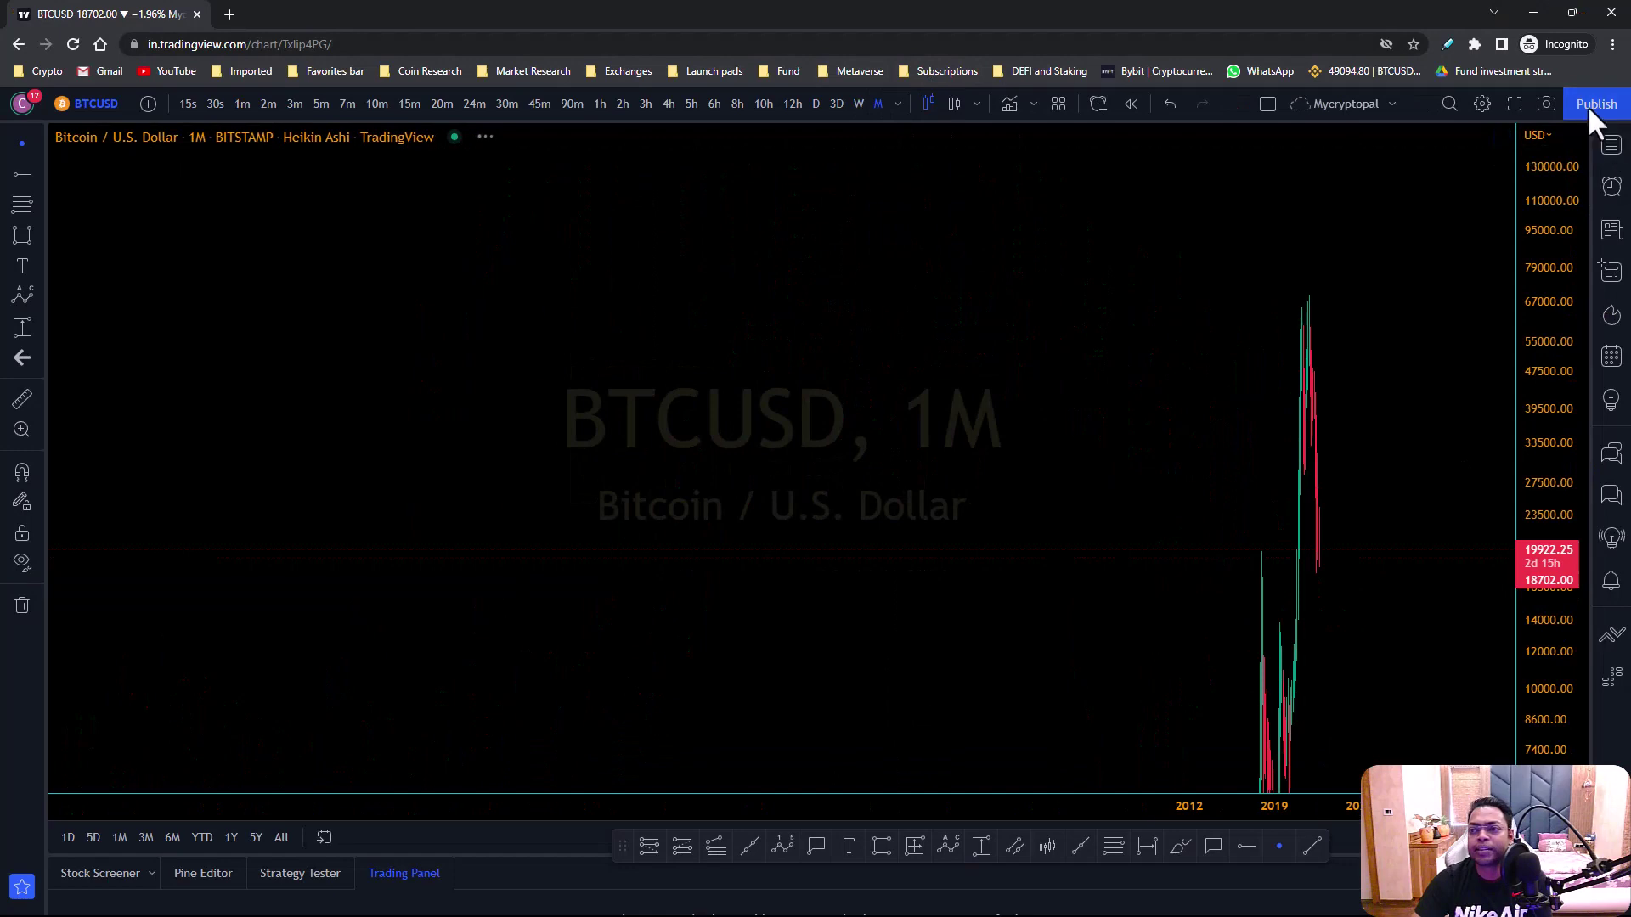
left_click(1514, 103)
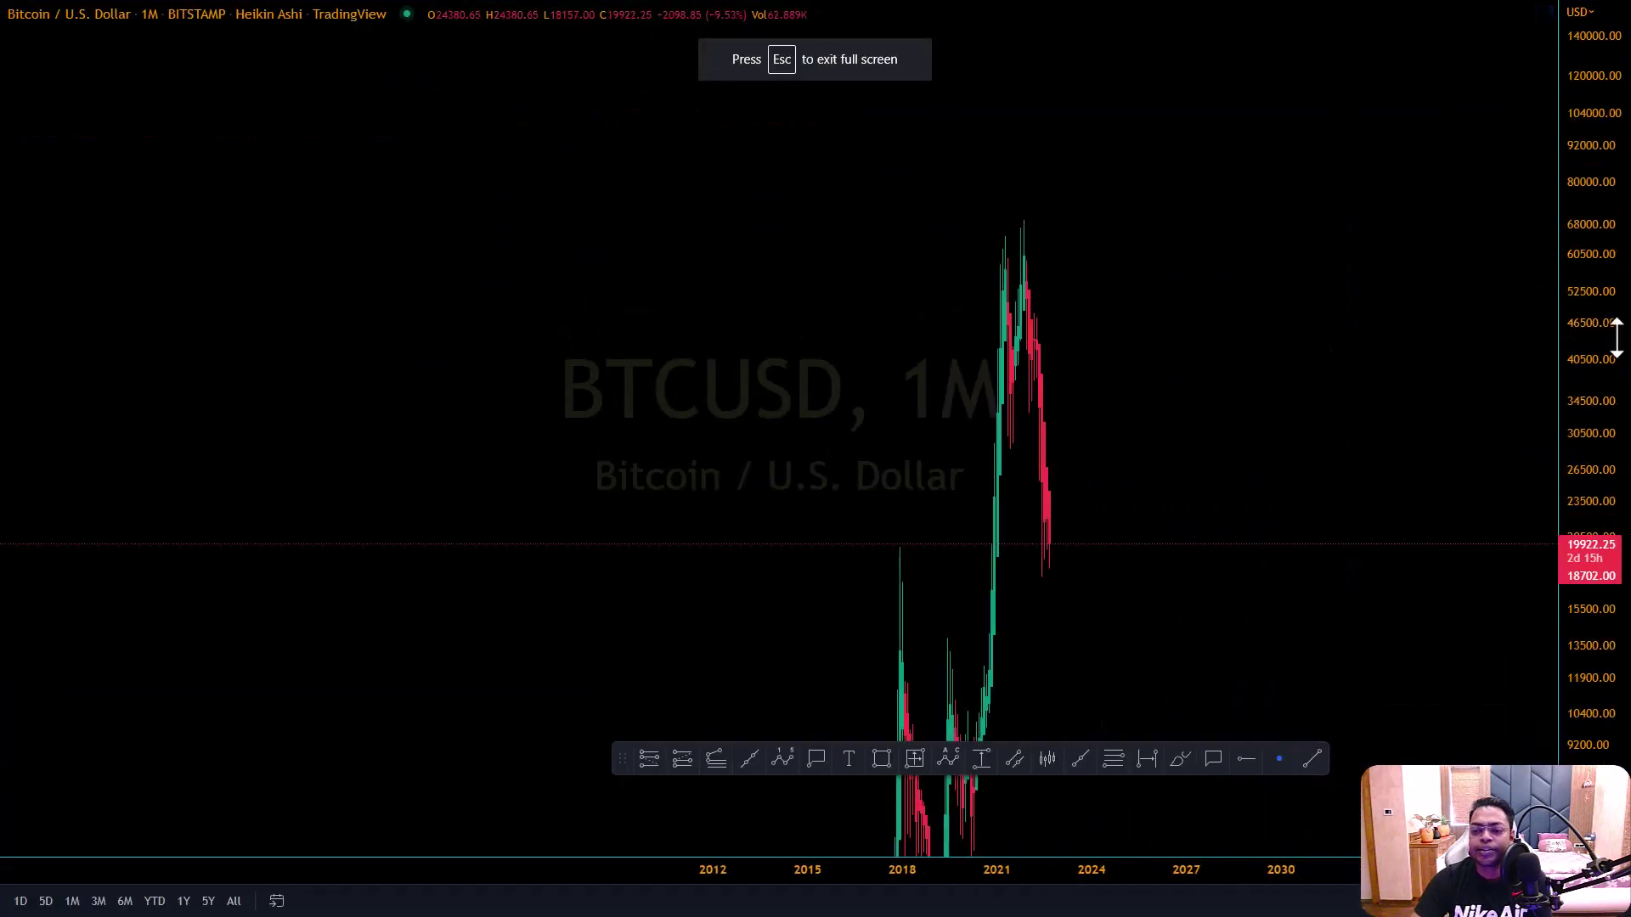
Rescale and reposition the monthly chart to examine Bitcoin's price history since 2012, leaving empty space after the latest candles
left_click_drag(1617, 338, 1610, 731)
left_click_drag(1244, 654, 1328, 341)
scroll(1445, 382, "down", 1)
left_click_drag(1609, 425, 1602, 816)
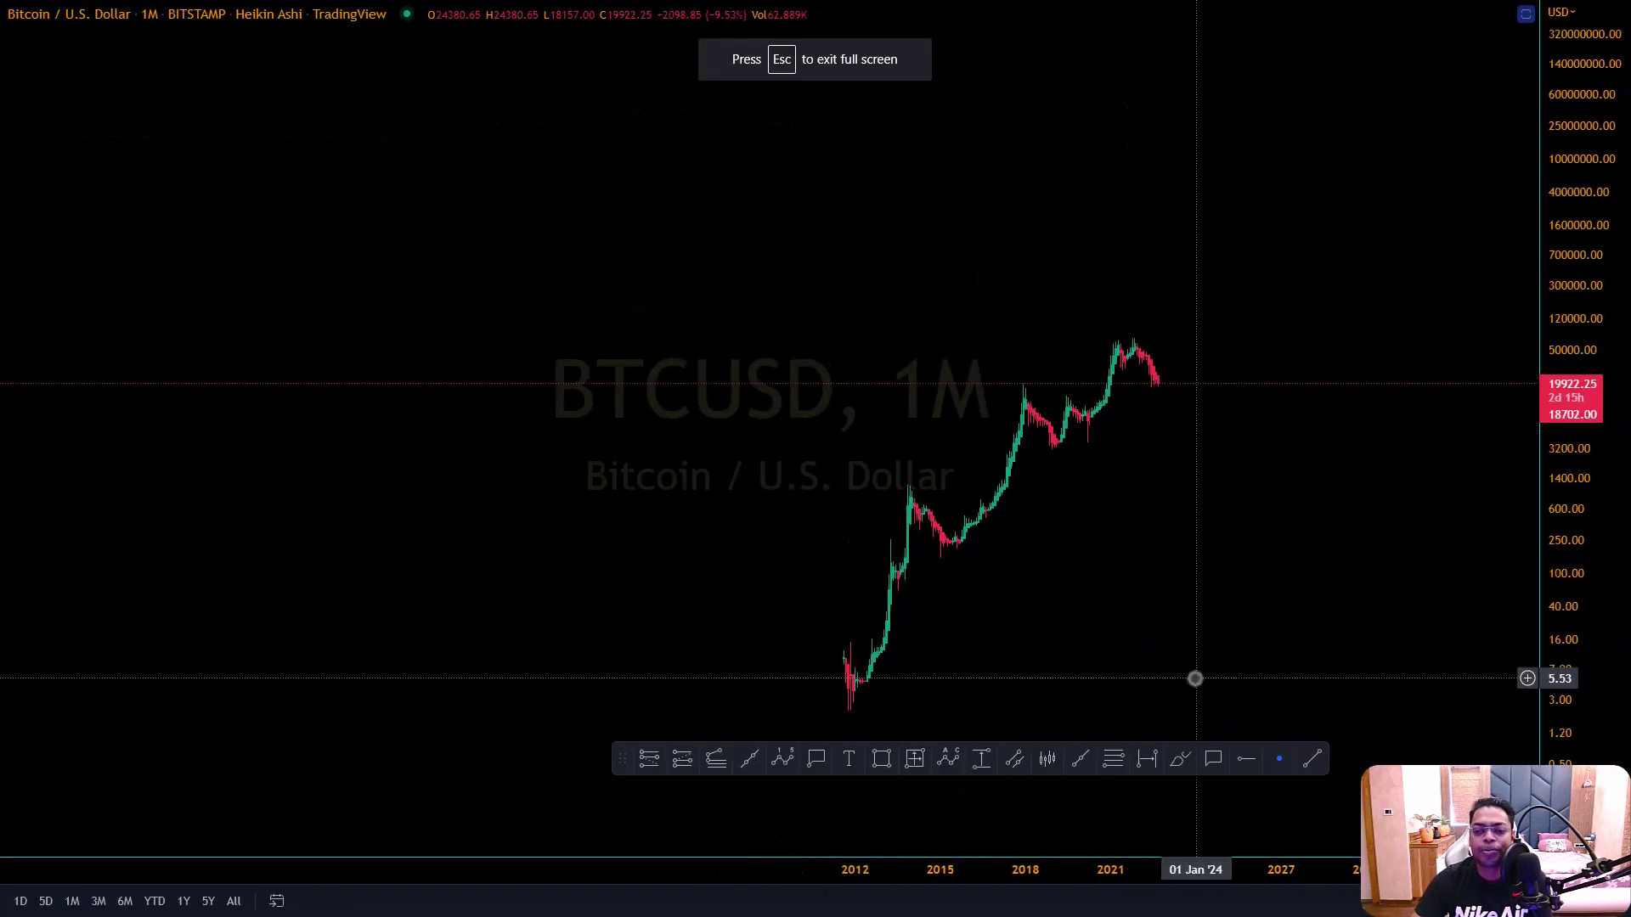
scroll(1223, 684, "up", 5)
left_click_drag(883, 550, 1011, 444)
scroll(1011, 444, "up", 1)
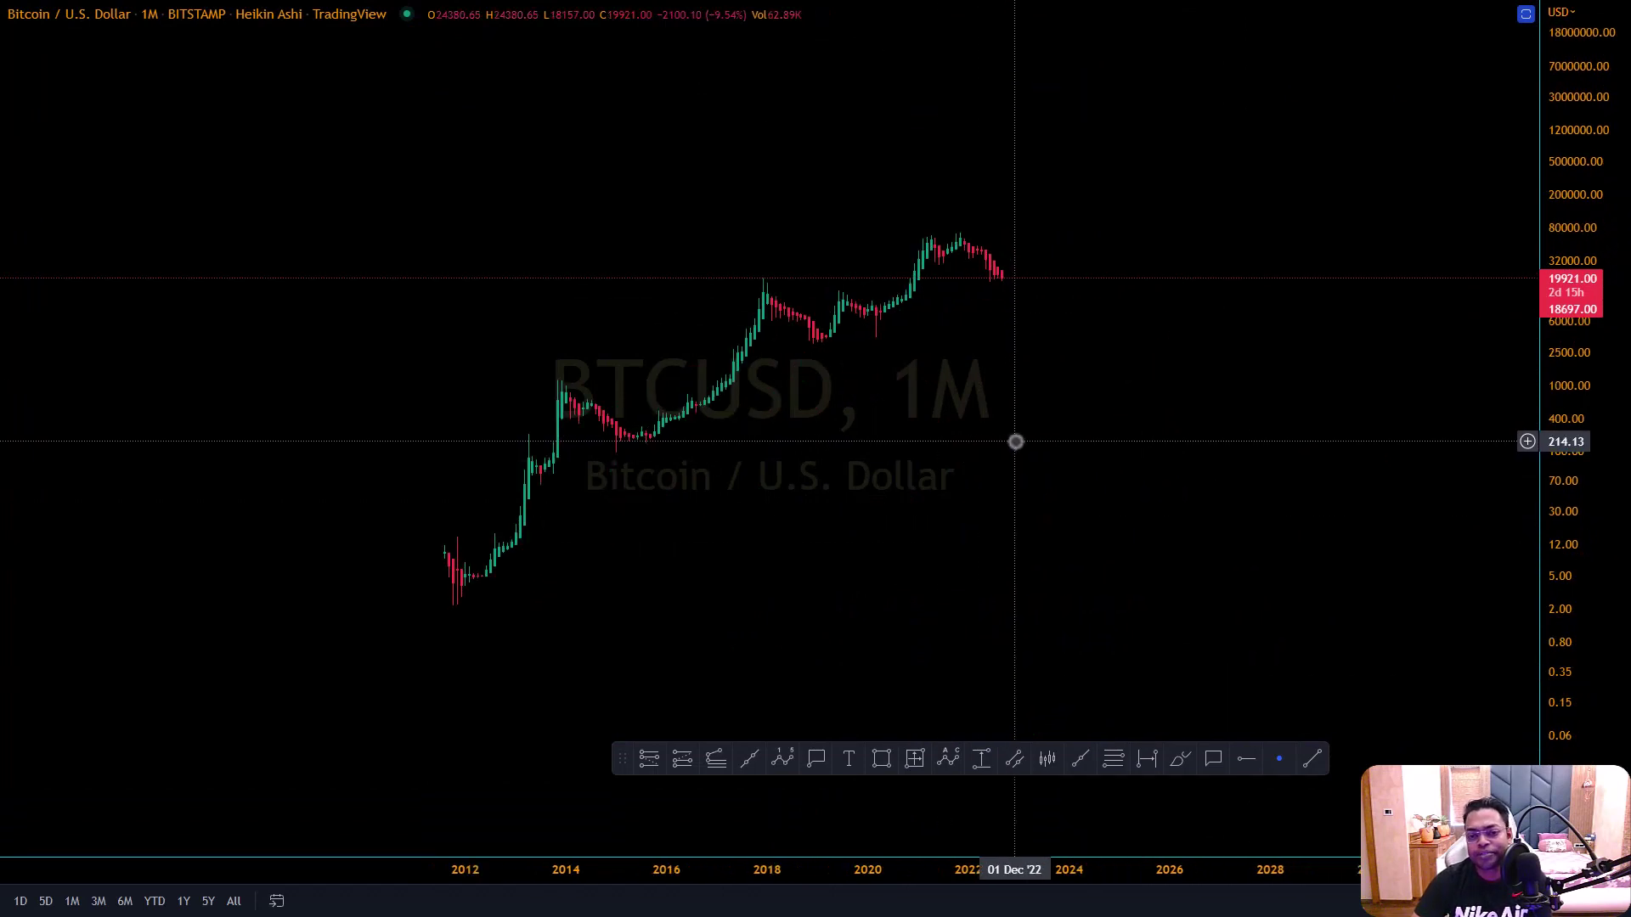
left_click_drag(1198, 485, 1333, 519)
left_click_drag(1590, 618, 1590, 172)
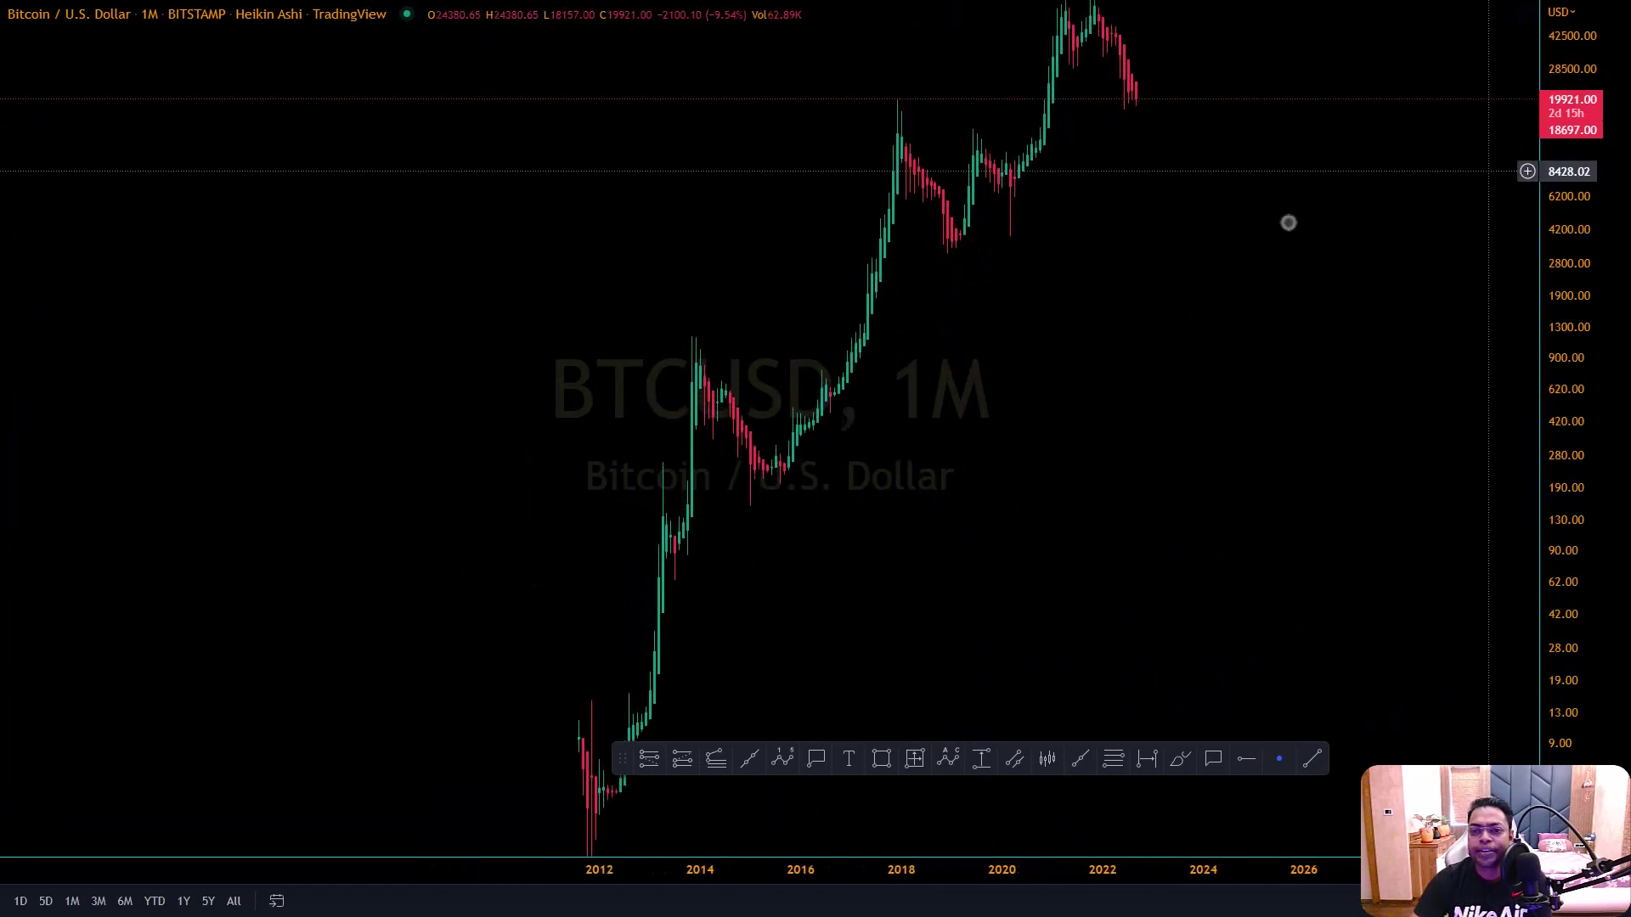
left_click_drag(1156, 265, 1212, 494)
scroll(1210, 491, "up", 10)
scroll(1201, 478, "down", 4)
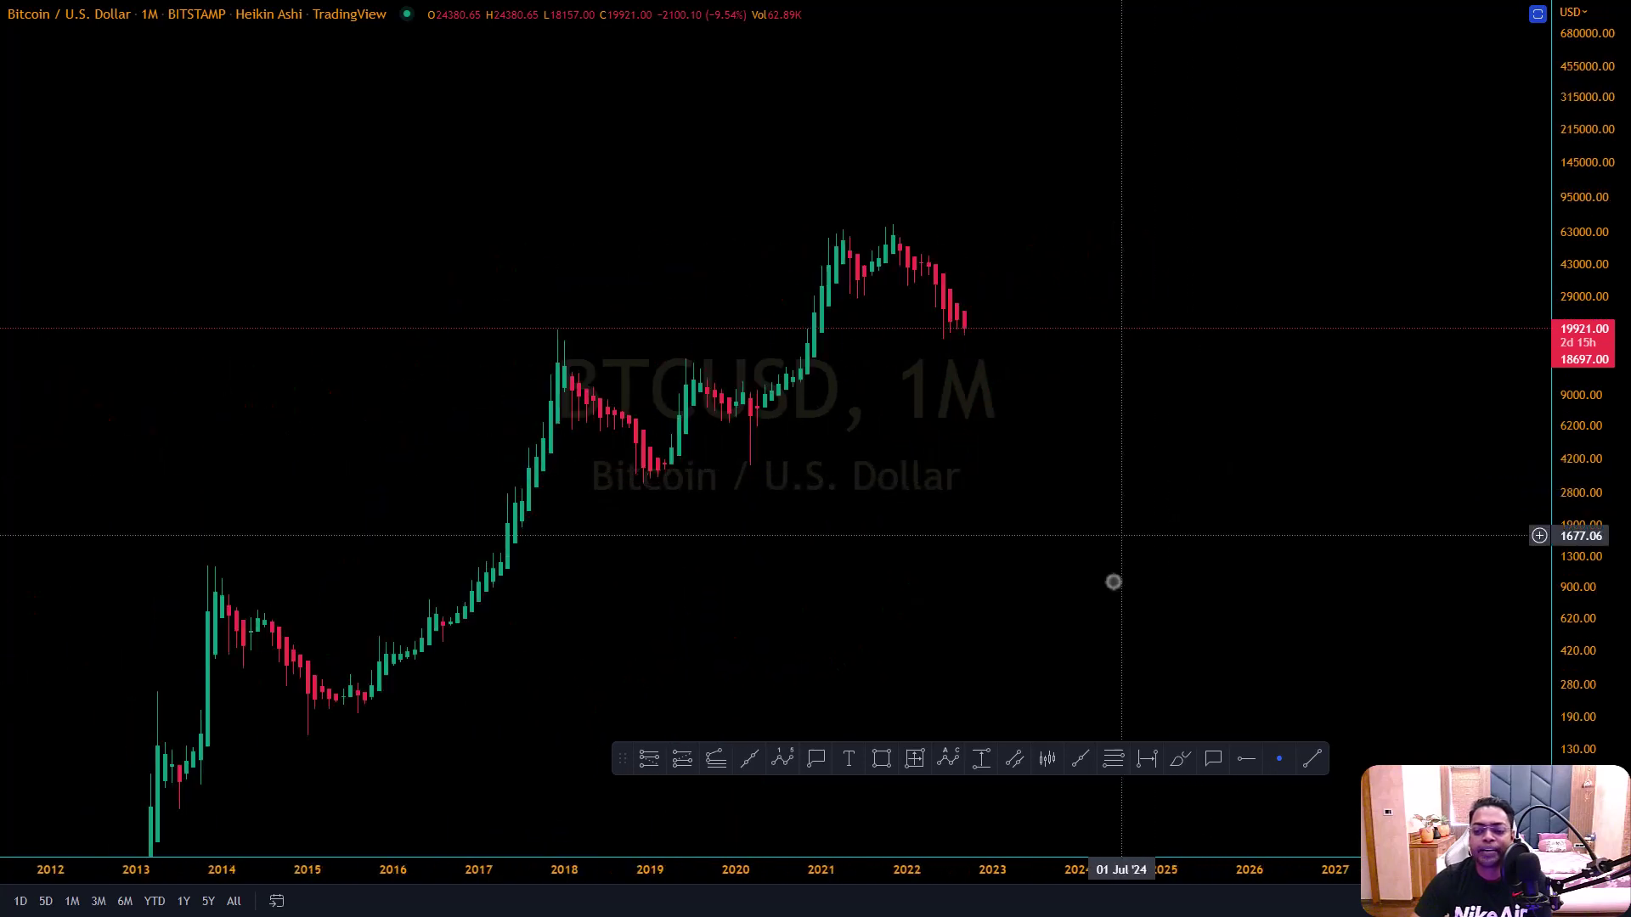
left_click_drag(1071, 552, 940, 532)
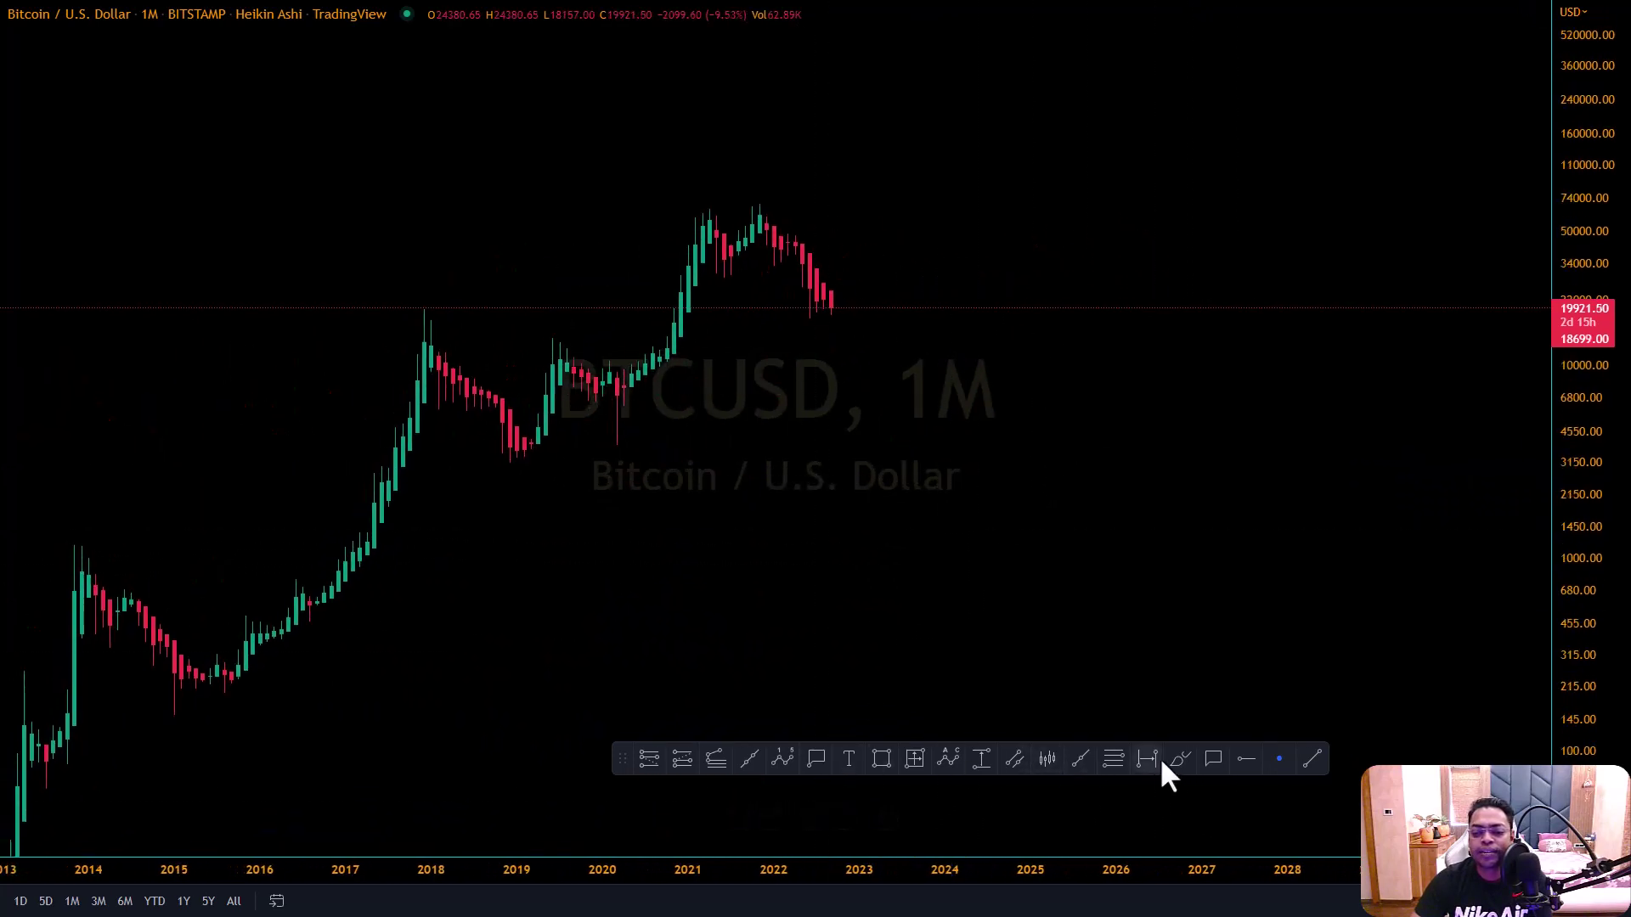
Handwrite "M - Yell" and "W - White" with the yellow brush in the empty area after the latest candles
mouse_move(1101, 446)
left_mouse_down()
mouse_move(1107, 375)
mouse_move(1118, 404)
mouse_move(1136, 382)
mouse_move(1137, 458)
mouse_move(1181, 431)
left_mouse_up()
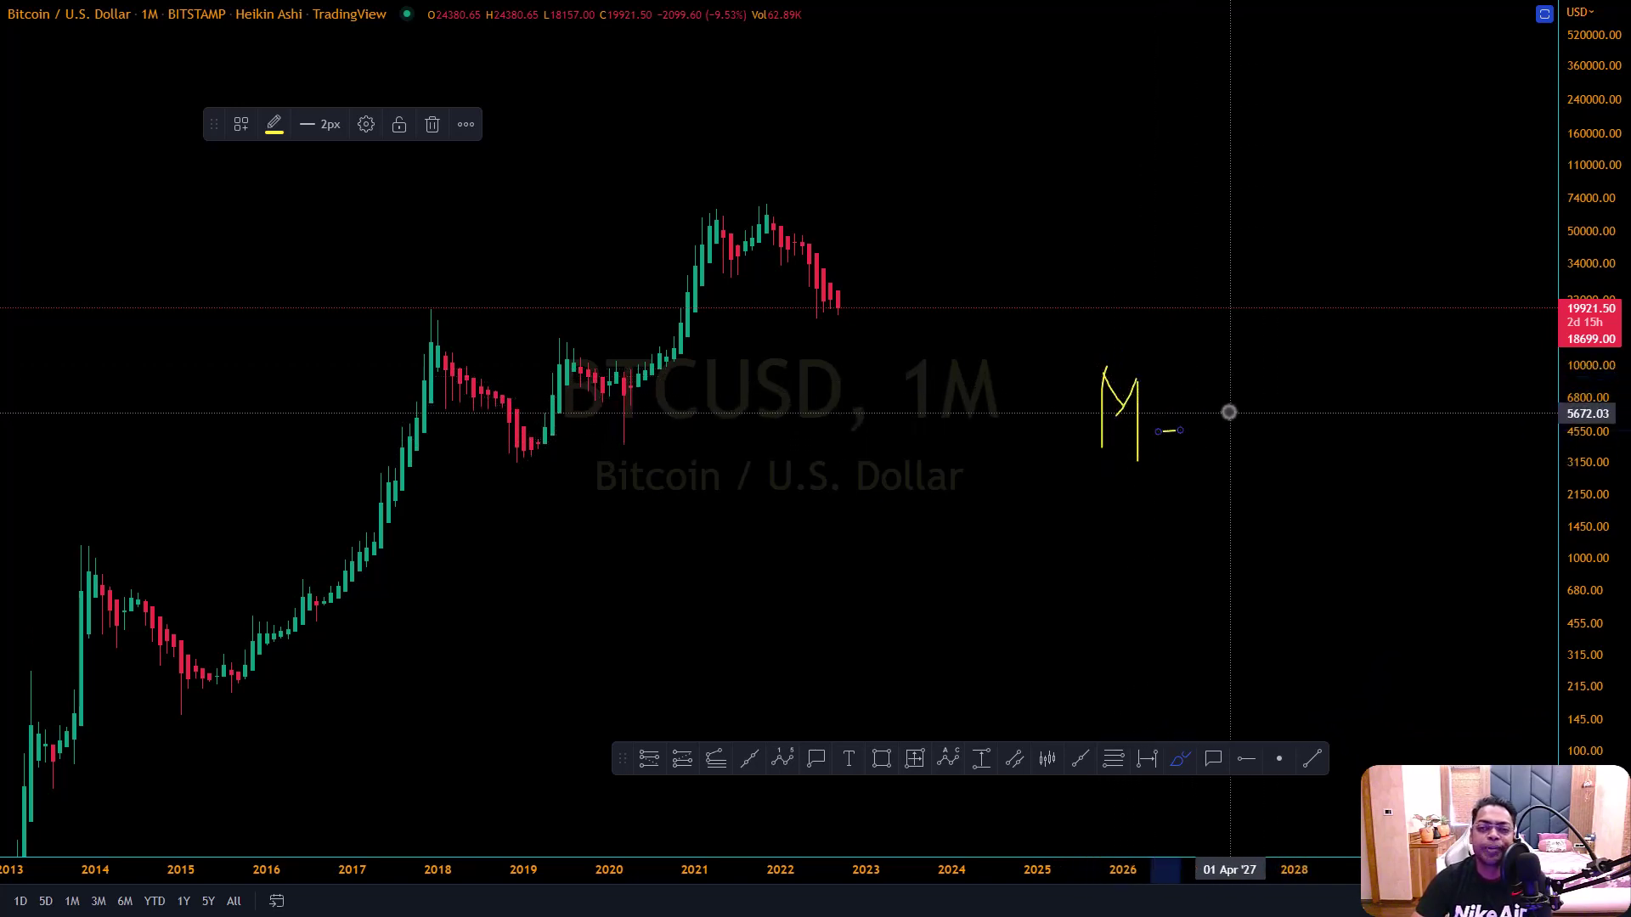
mouse_move(1219, 379)
left_mouse_down()
mouse_move(1259, 412)
mouse_move(1238, 462)
mouse_move(1270, 443)
mouse_move(1295, 453)
left_mouse_up()
left_click_drag(1309, 411, 1309, 461)
mouse_move(1101, 516)
left_mouse_down()
mouse_move(1114, 532)
mouse_move(1260, 518)
mouse_move(1282, 484)
mouse_move(1285, 513)
mouse_move(1348, 529)
left_mouse_up()
left_click_drag(1334, 510, 1411, 528)
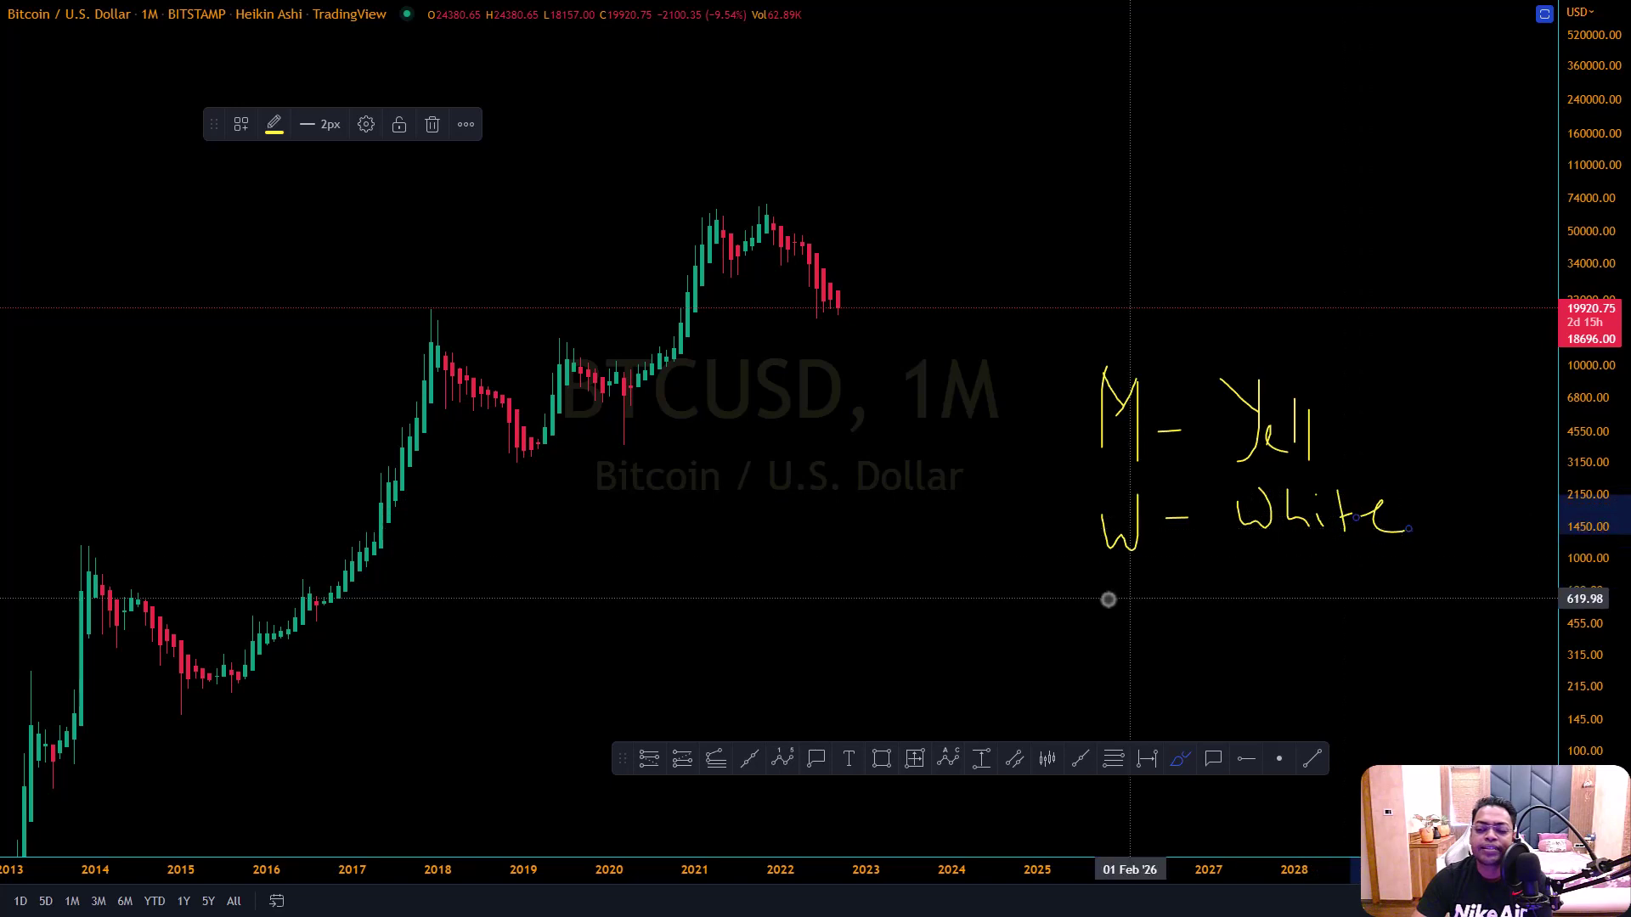
Handwrite "D - B" below the weekly line with the brush and circle all three handwritten lines
mouse_move(1110, 579)
left_mouse_down()
mouse_move(1115, 625)
mouse_move(1180, 600)
mouse_move(1112, 621)
left_mouse_up()
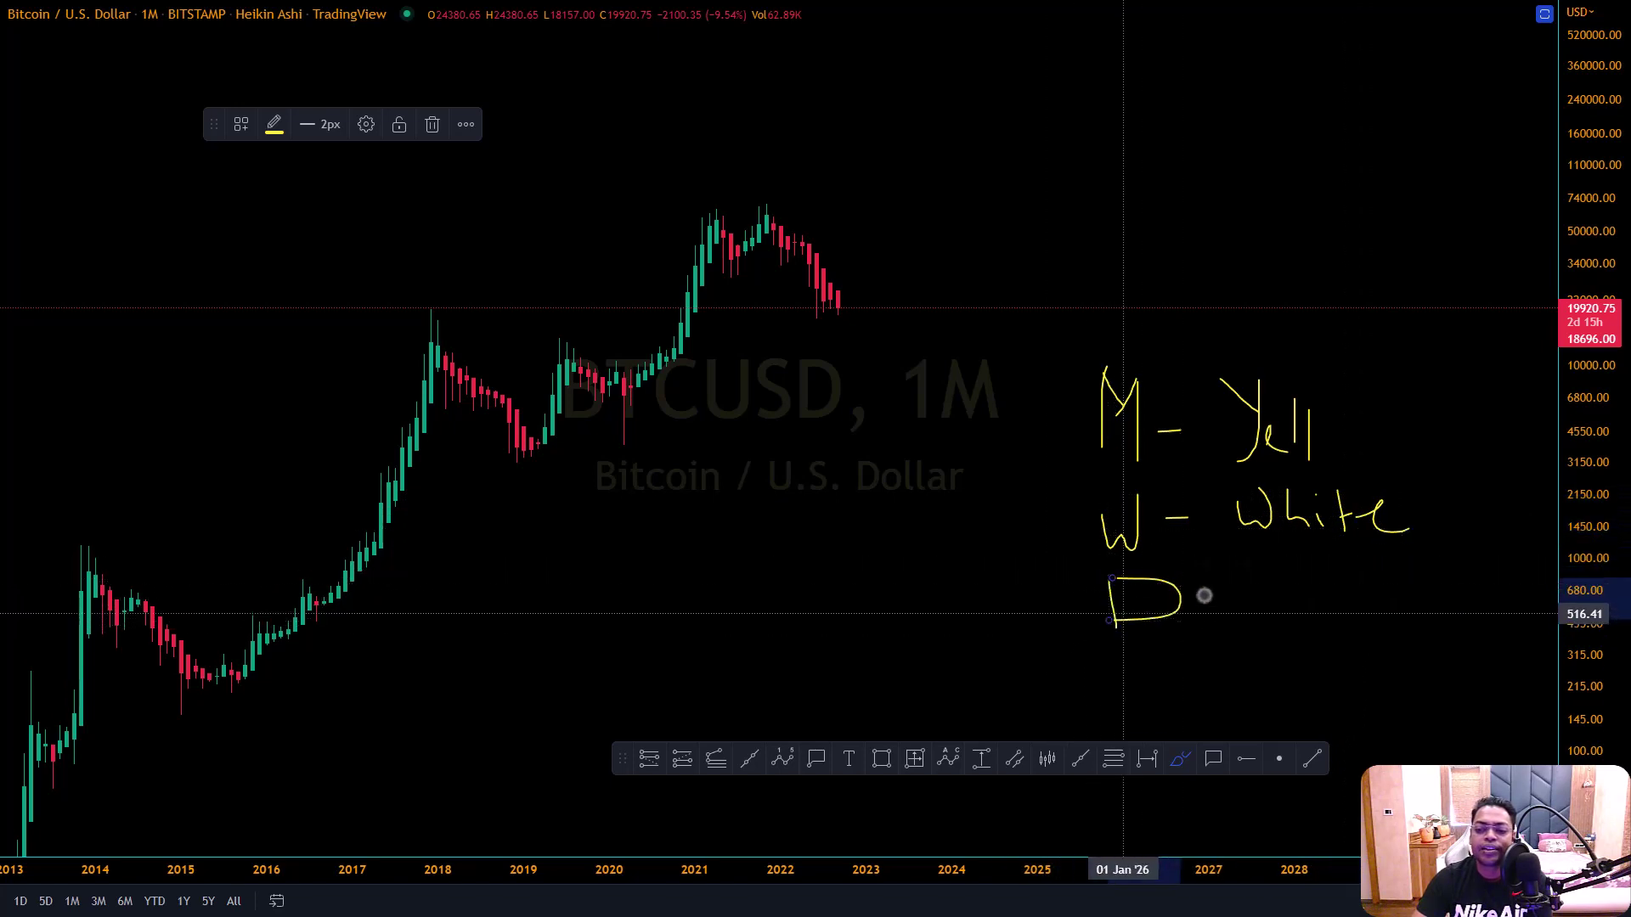
mouse_move(1210, 589)
left_mouse_down()
mouse_move(1285, 569)
mouse_move(1309, 593)
mouse_move(1290, 595)
mouse_move(1288, 619)
left_mouse_up()
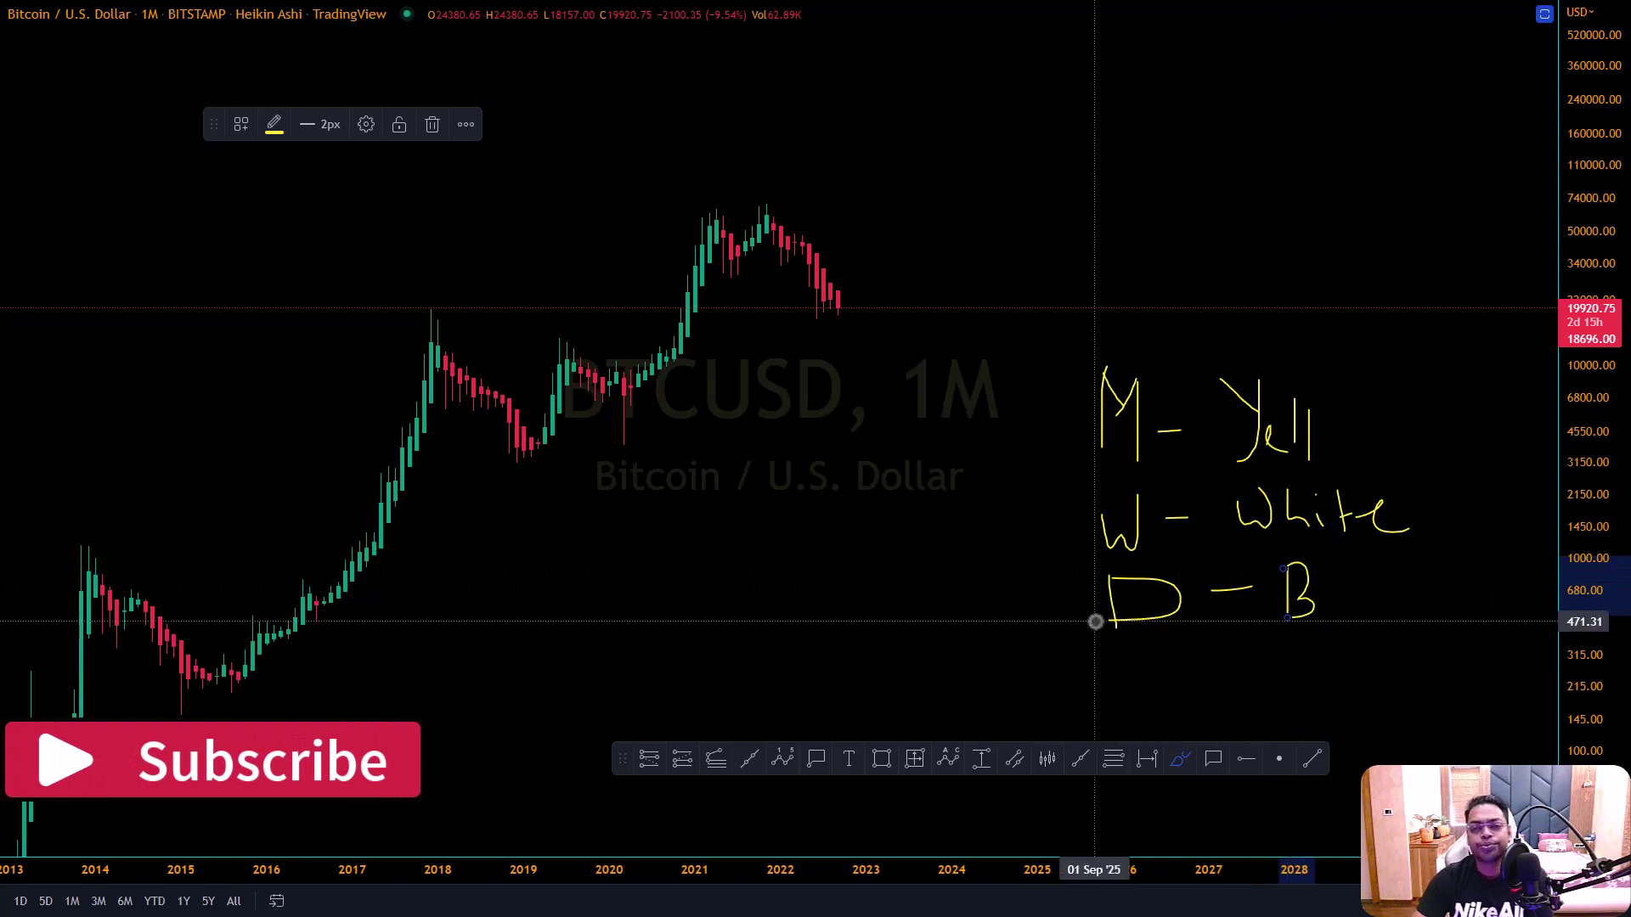
mouse_move(1395, 632)
left_mouse_down()
mouse_move(1325, 685)
mouse_move(1092, 663)
mouse_move(1024, 475)
left_mouse_up()
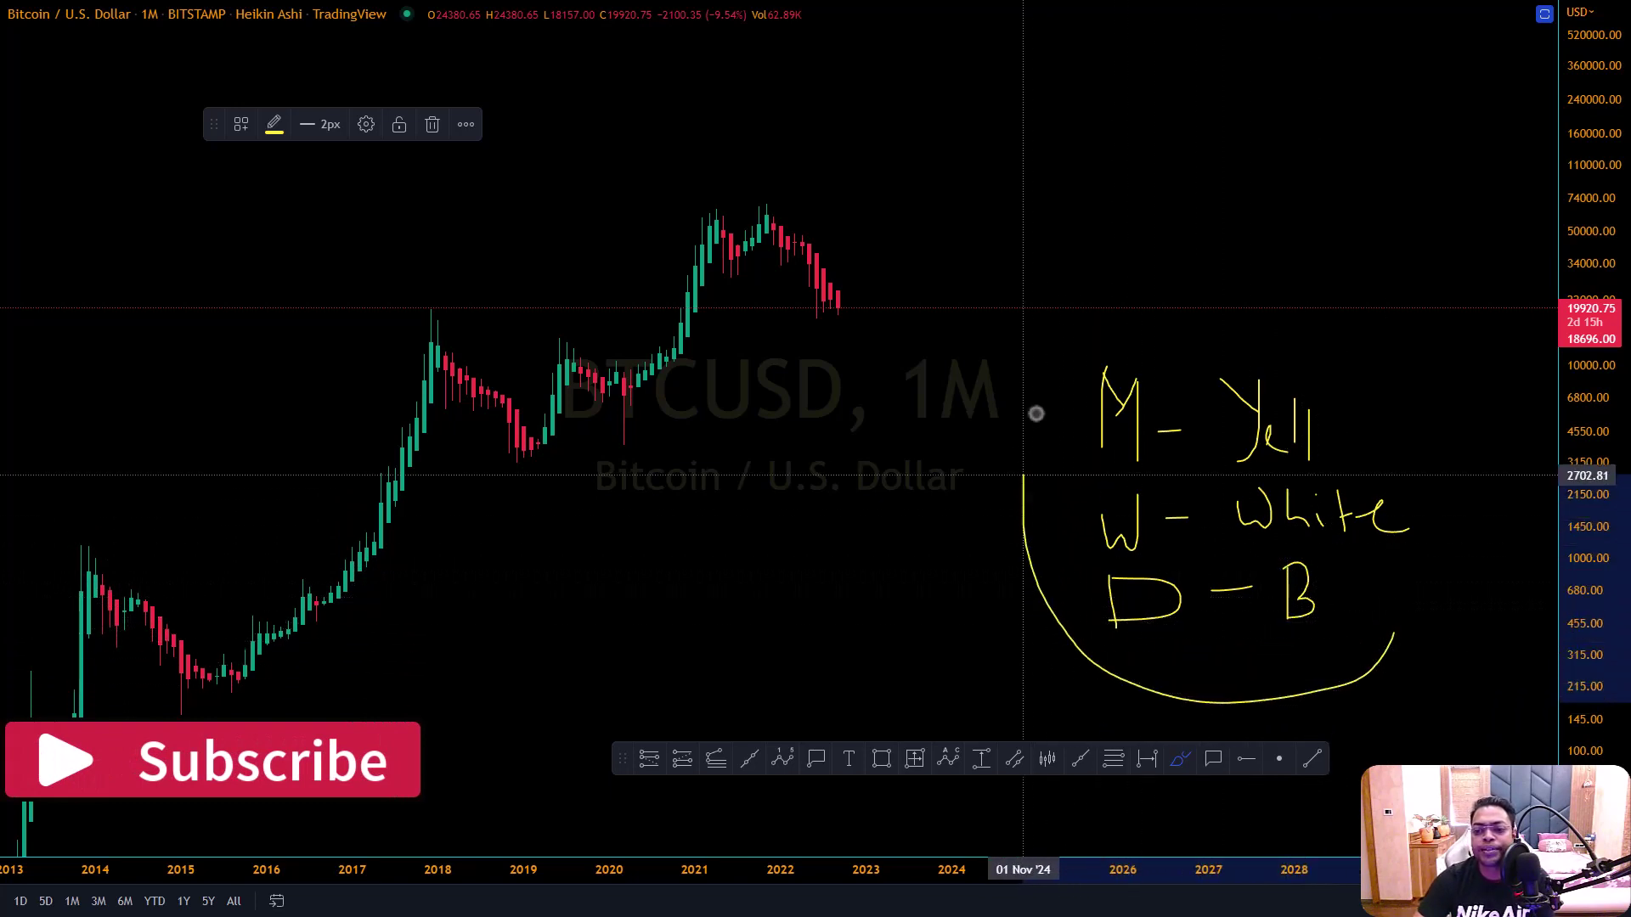
mouse_move(1037, 414)
left_mouse_down()
mouse_move(1282, 338)
mouse_move(1420, 513)
mouse_move(1388, 671)
left_mouse_up()
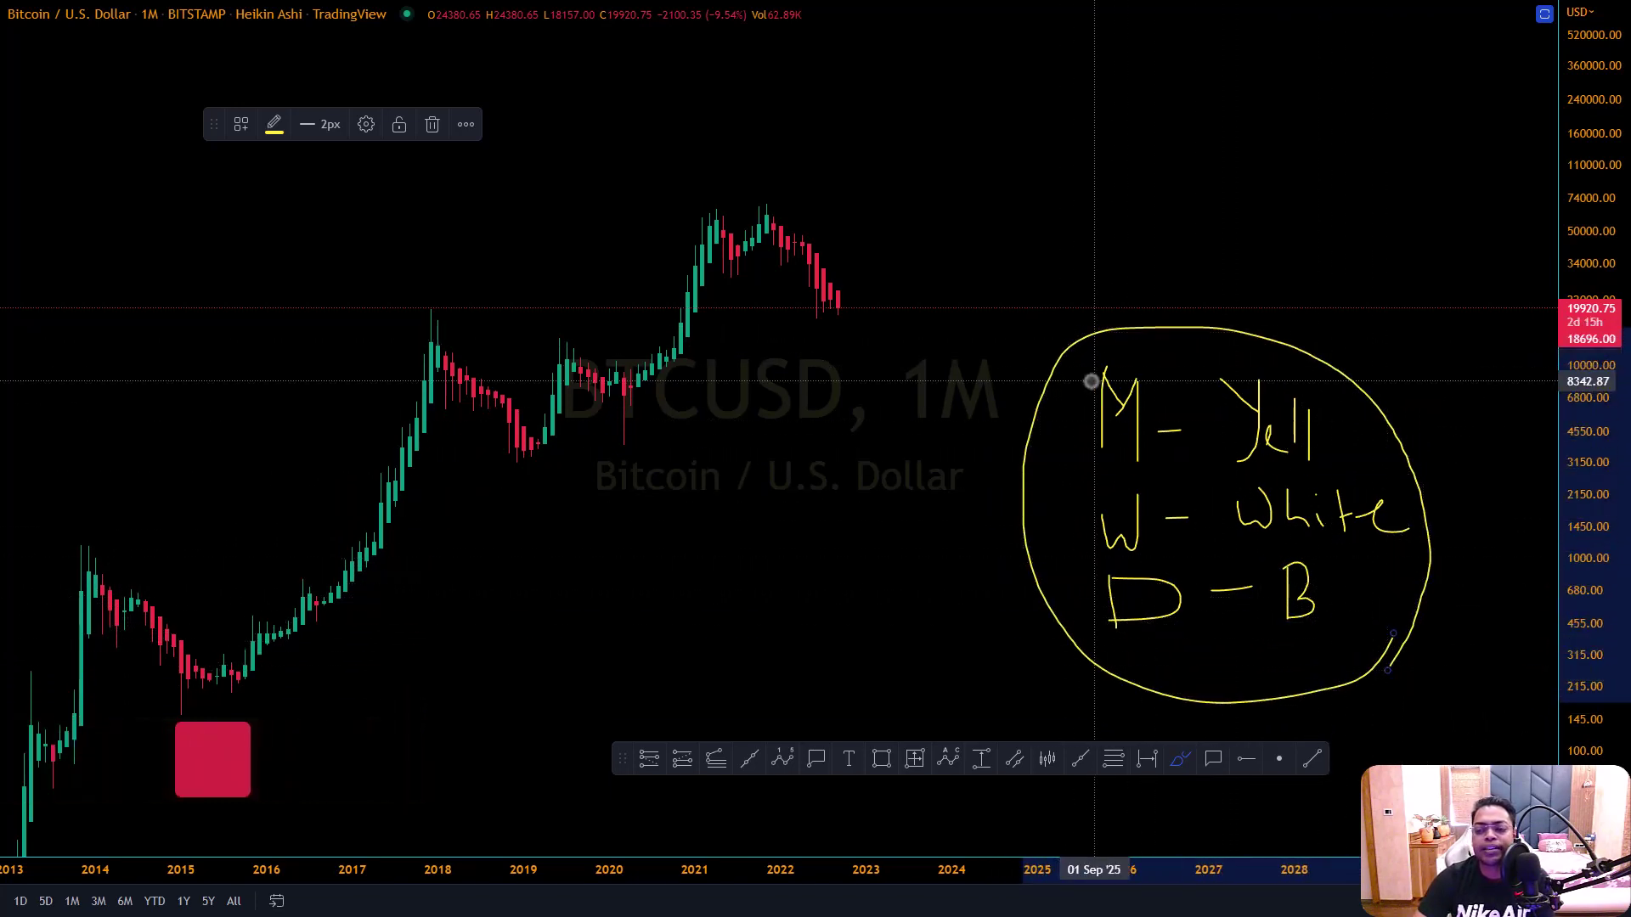
Delete the brush circle around the notes and undo all the handwritten brush strokes
key("Delete")
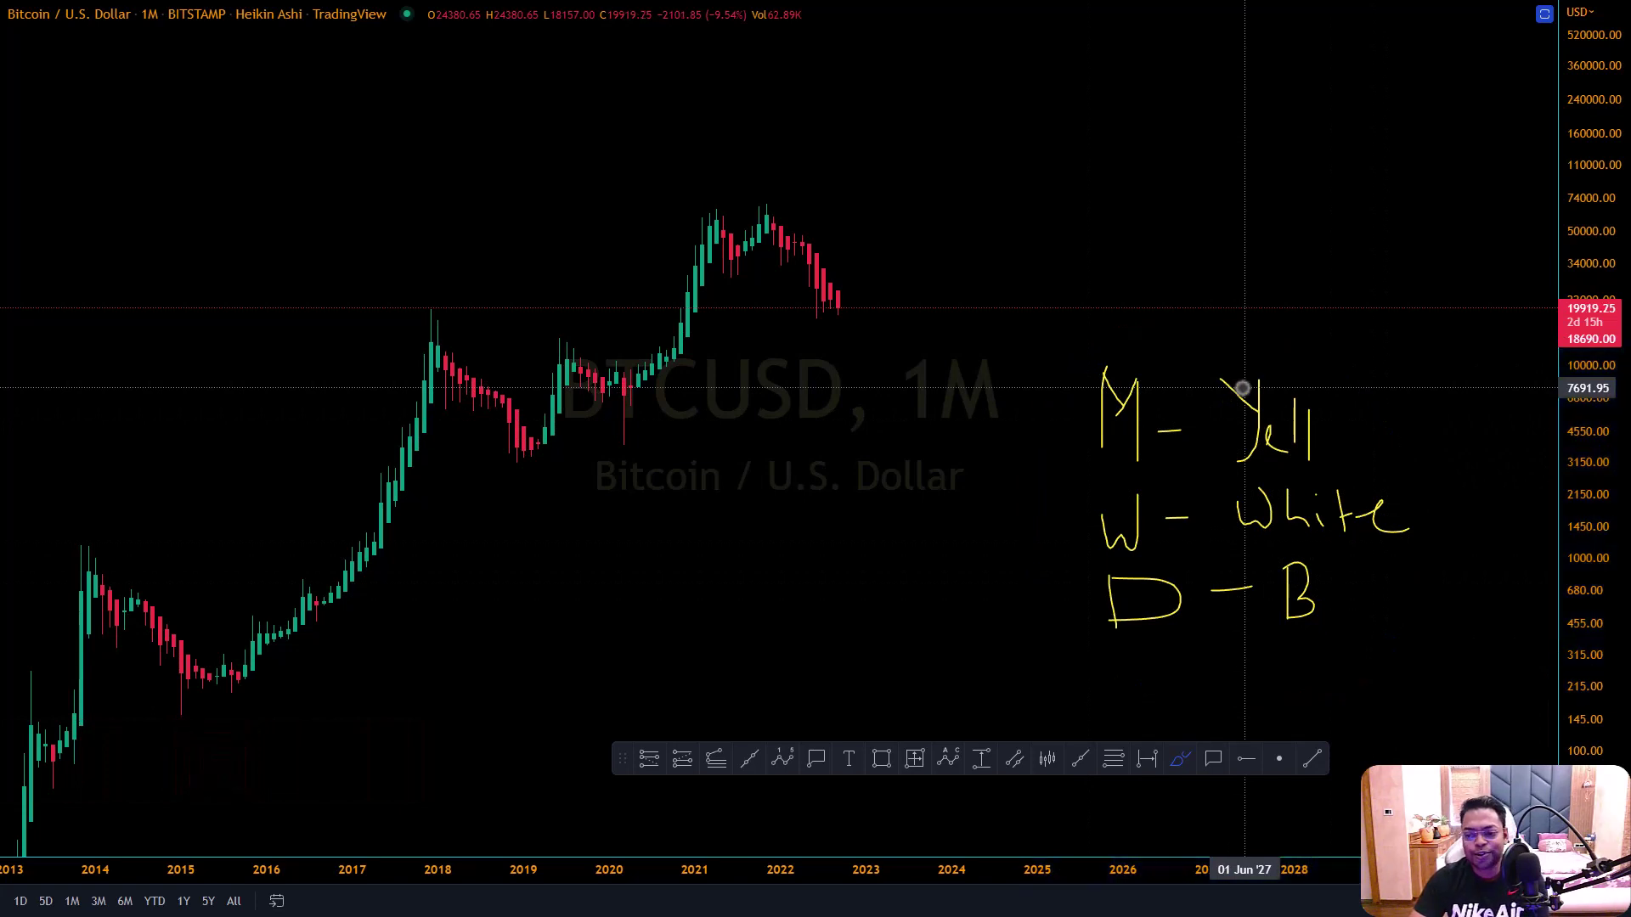
key("ctrl+z")
key("ctrl+z")
key("ctrl+z")
key("ctrl+z")
key("ctrl+z")
key("ctrl+z")
key("ctrl+z")
key("ctrl+z")
key("ctrl+z")
key("ctrl+z")
key("ctrl+z")
key("ctrl+z")
key("ctrl+z")
key("ctrl+z")
key("ctrl+z")
key("ctrl+z")
key("ctrl+z")
key("ctrl+z")
key("ctrl+z")
key("ctrl+z")
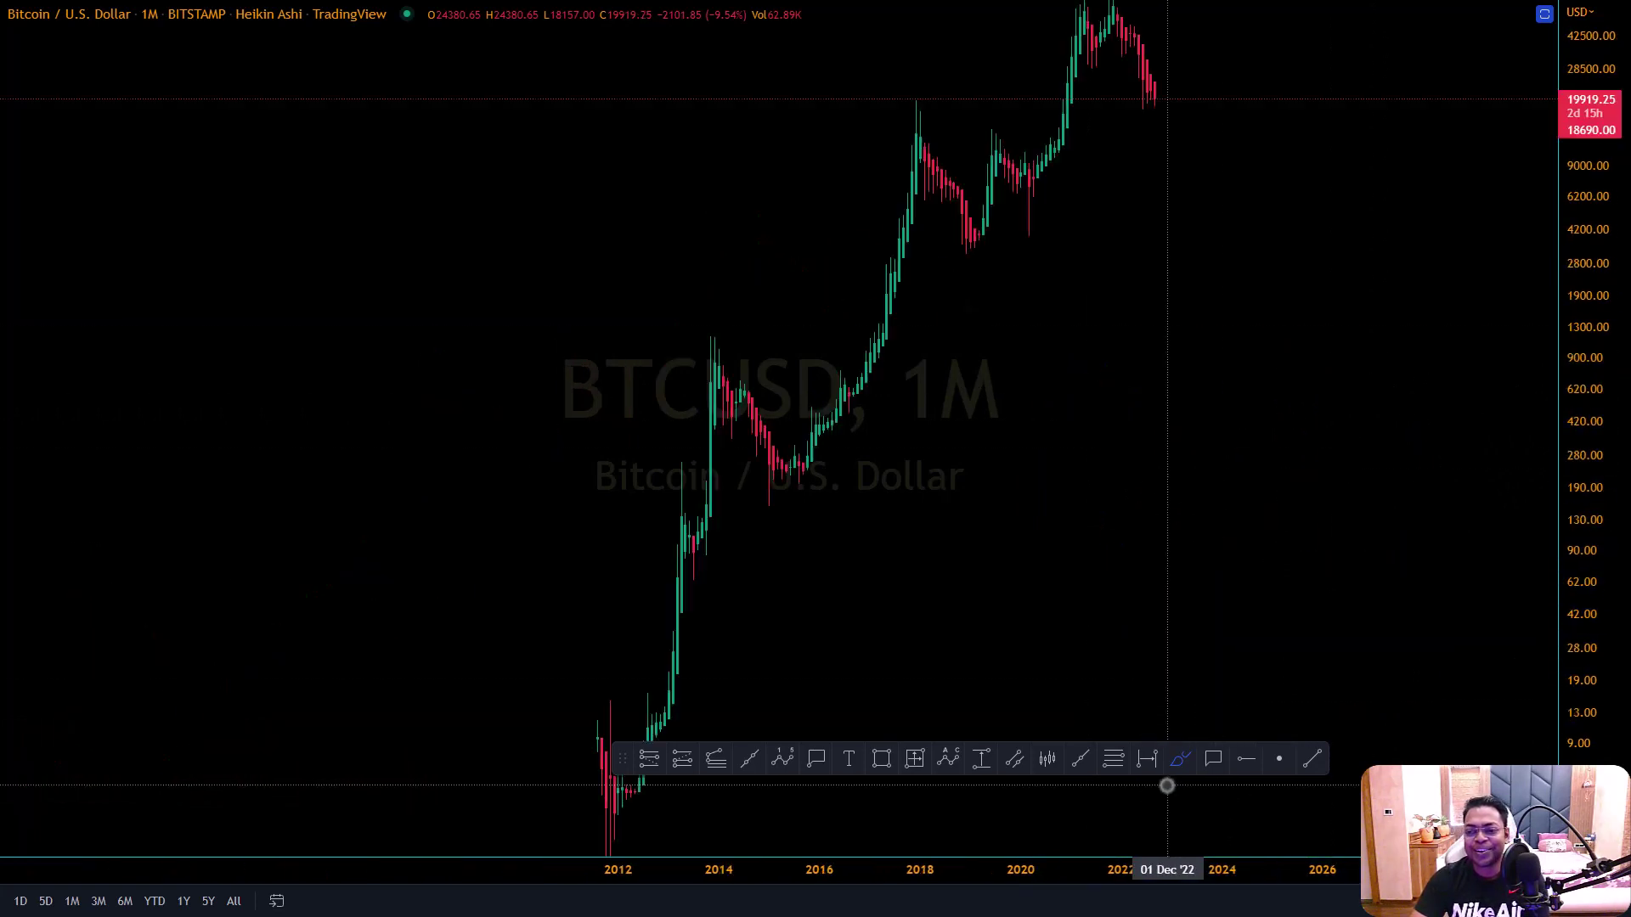
Draw a rectangle in the empty area after the latest candles, starting at February 2026, from about 19700 down to about 991
left_click(889, 758)
left_click(1088, 191)
left_click_drag(1109, 210, 1501, 535)
Make the rectangle's fill fully transparent and add centred text inside it on three lines: "Monthly - Yellow", "Weekly - White", "Daily- Blue"
left_click(307, 124)
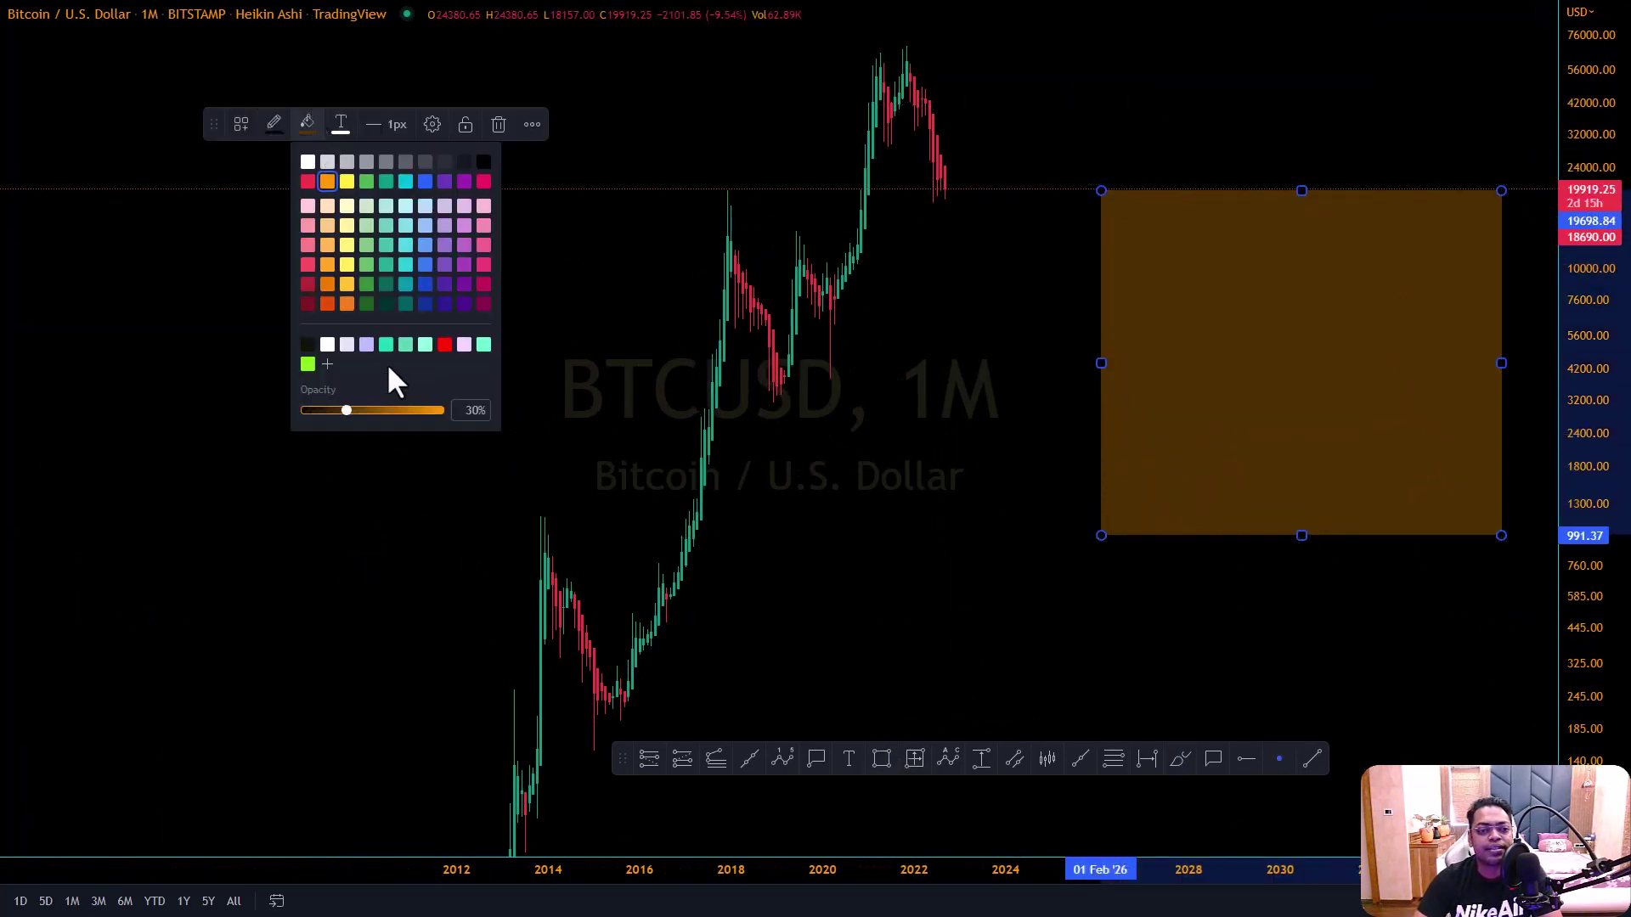
left_click_drag(349, 410, 297, 411)
left_click(433, 124)
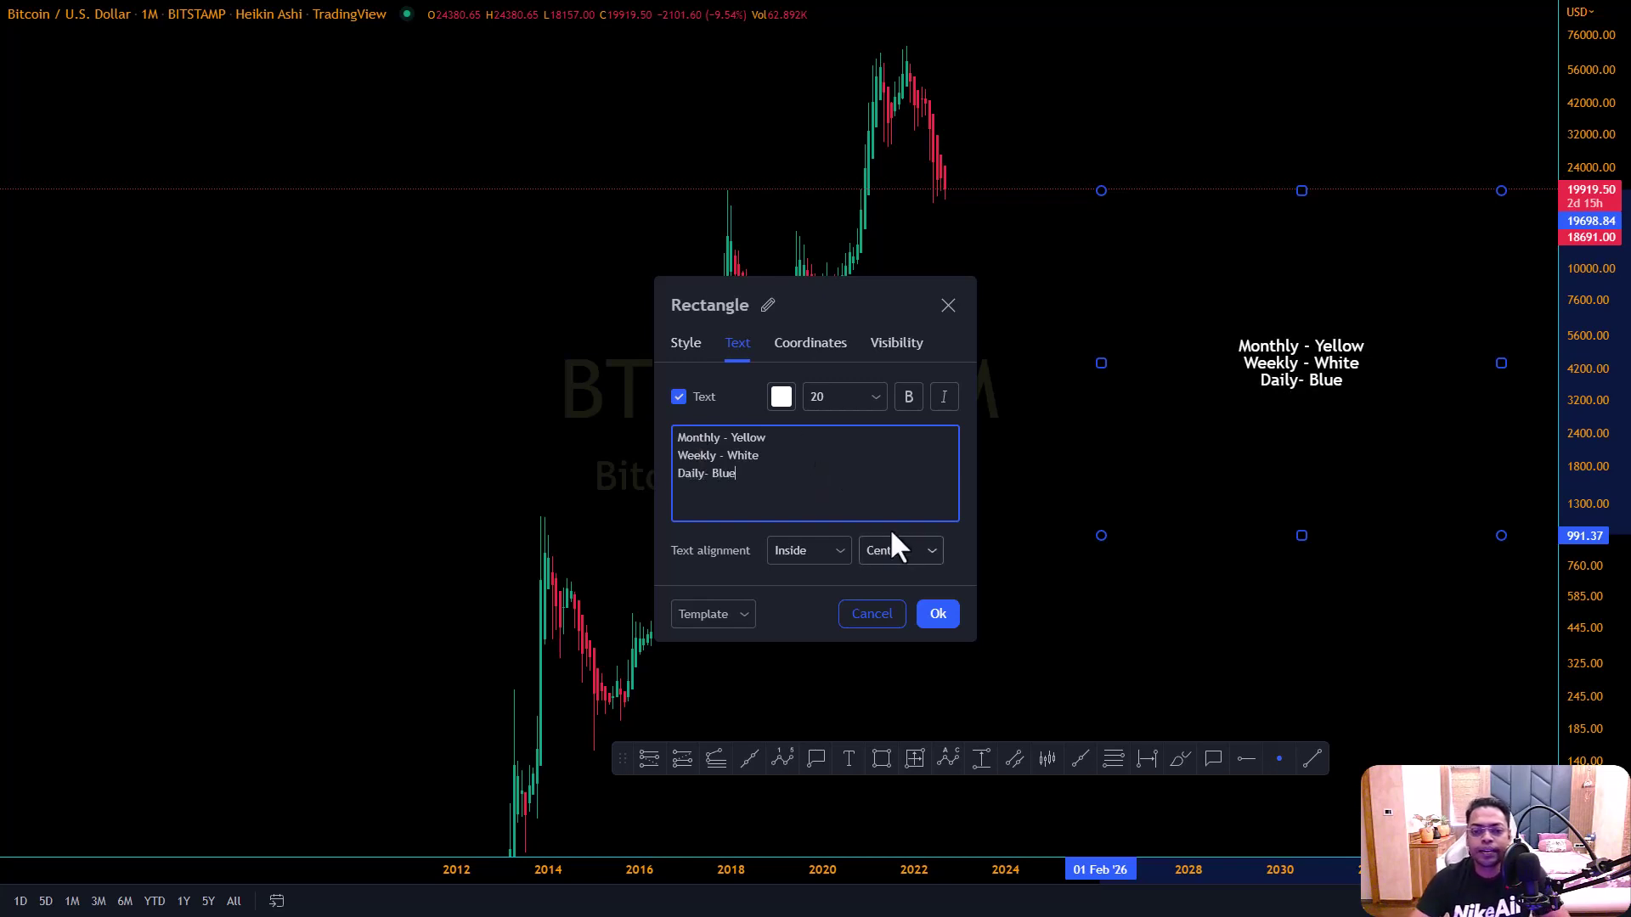
left_click(939, 615)
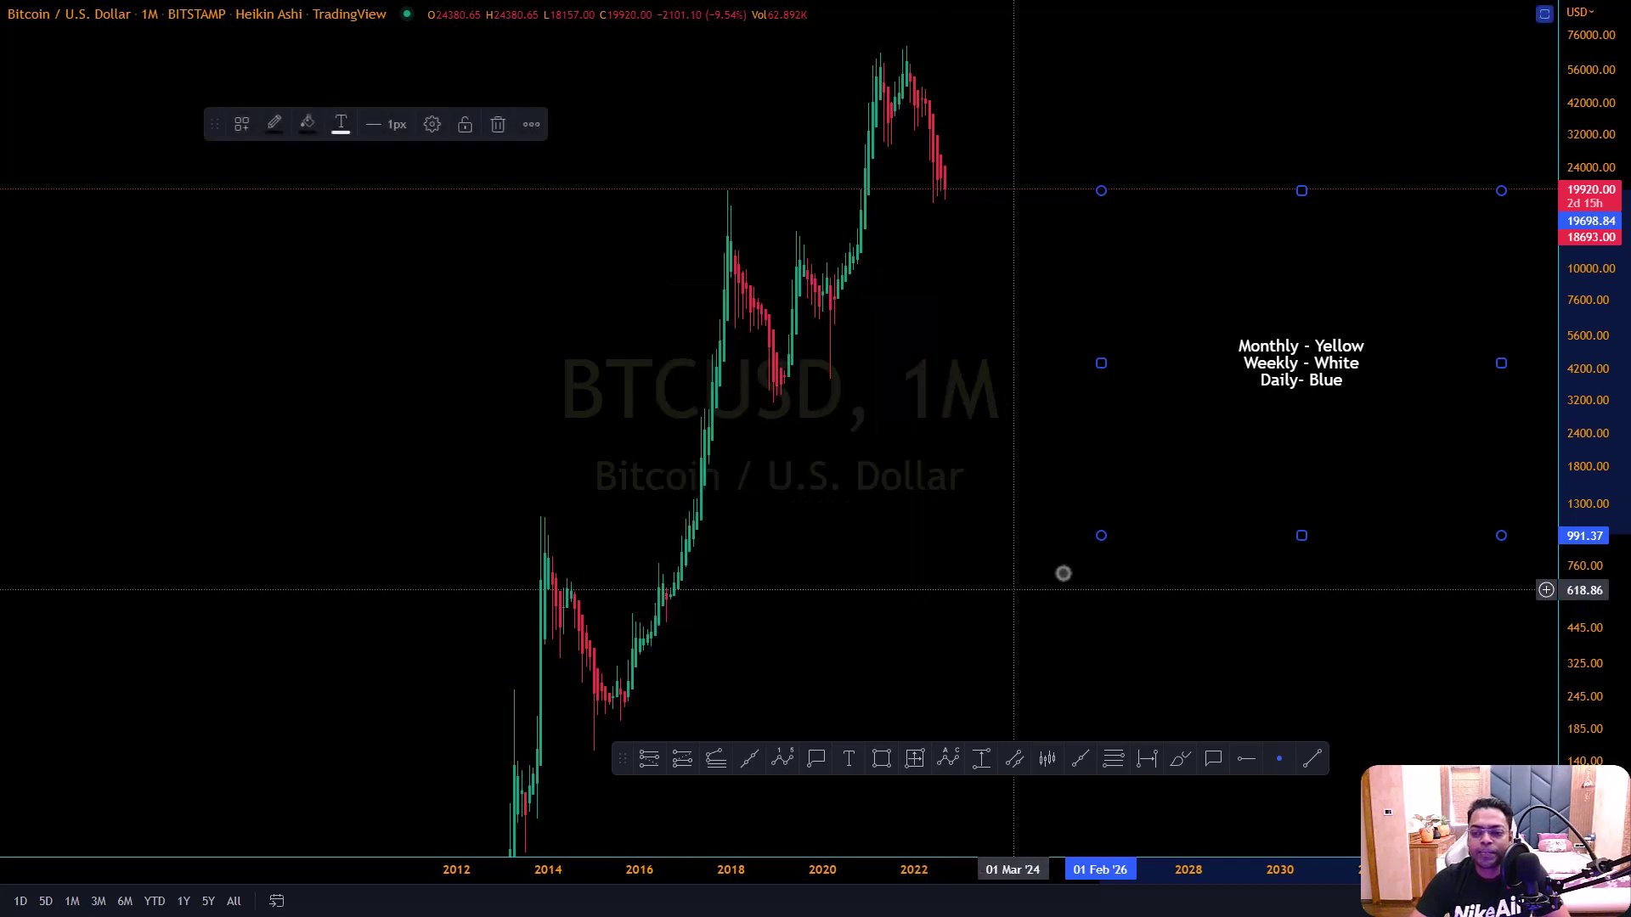
Set the rectangle's border colour to blue with 66% opacity
left_click(275, 124)
left_click(392, 181)
left_click(274, 124)
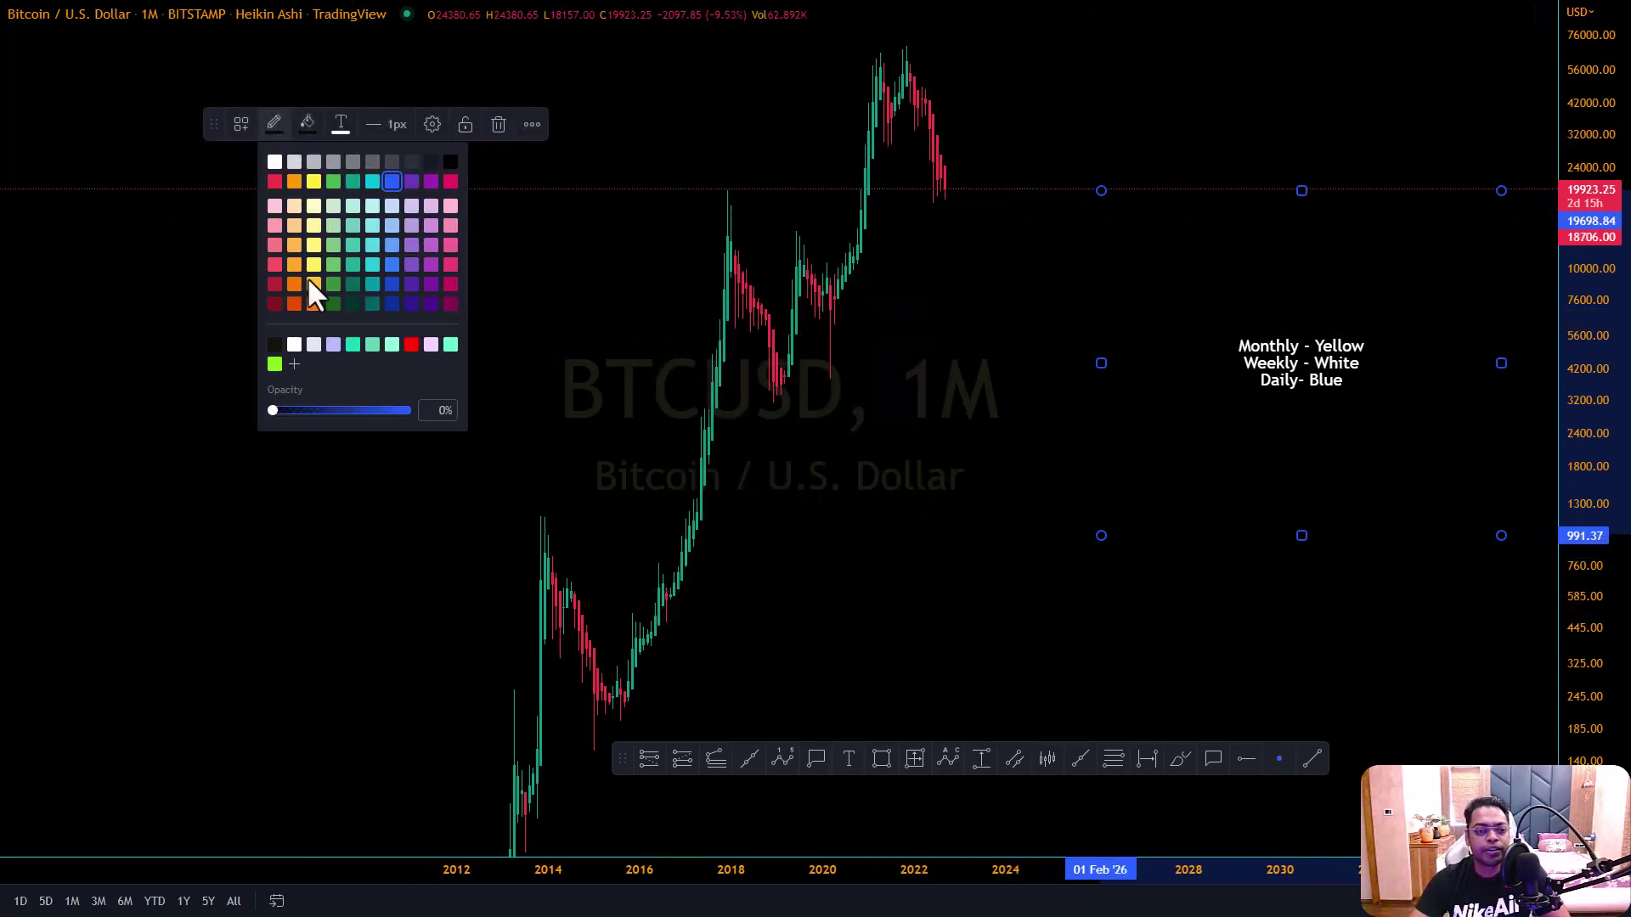
left_click_drag(272, 411, 359, 410)
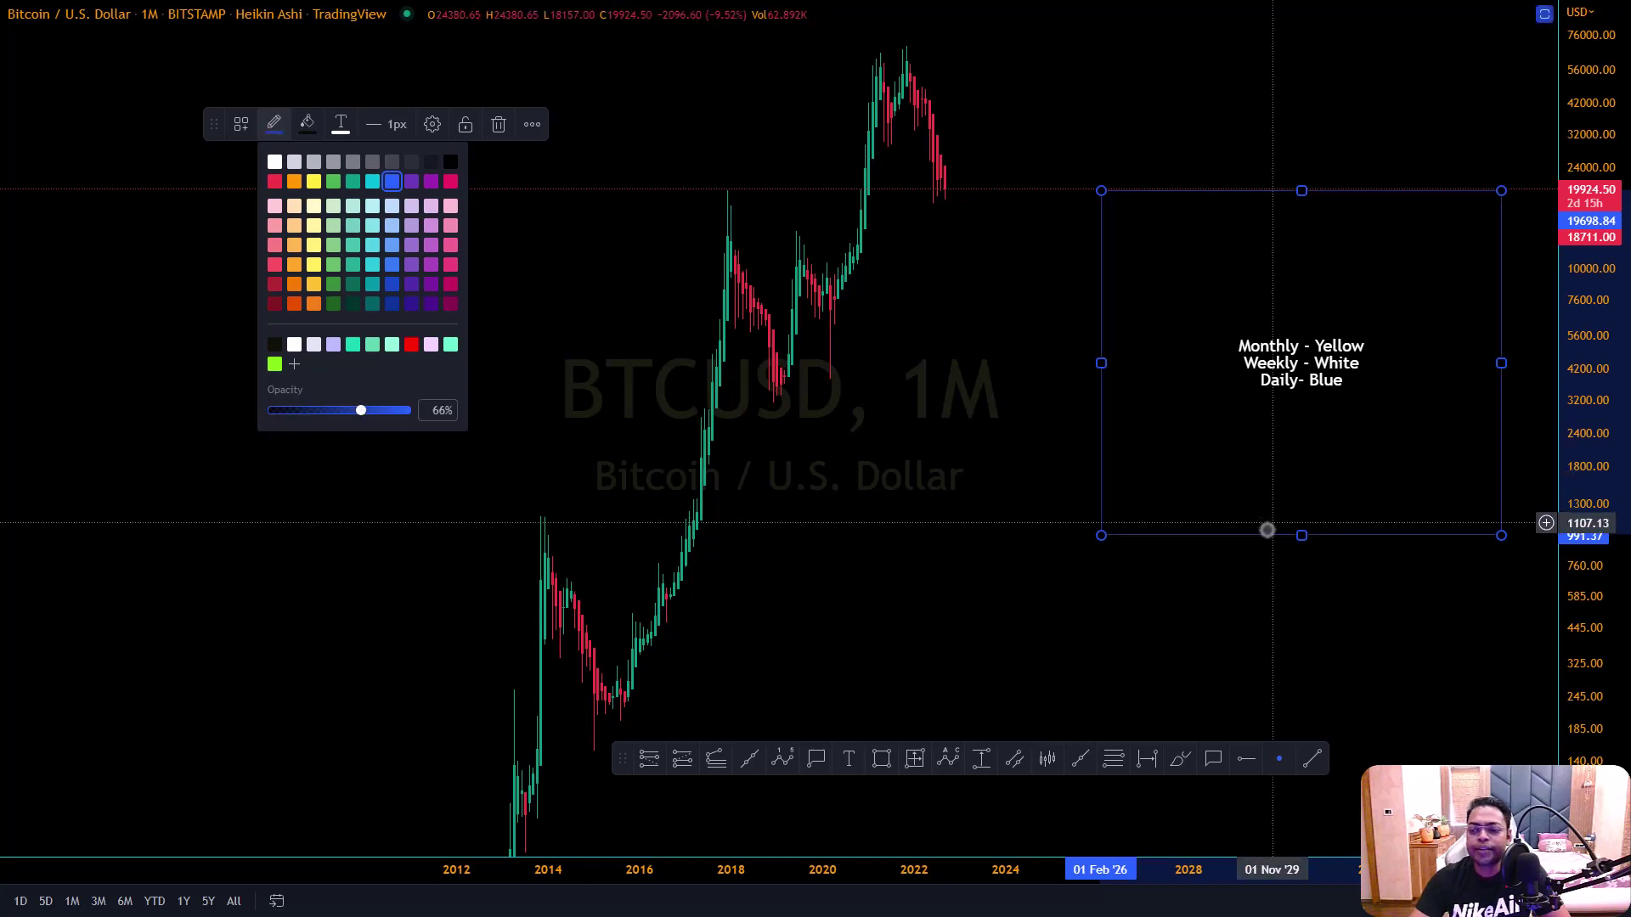
Shrink the rectangle tightly around its text, move it to the chart's upper-right corner and deselect it
left_click_drag(1101, 536, 1326, 289)
left_click_drag(1434, 269, 1481, 98)
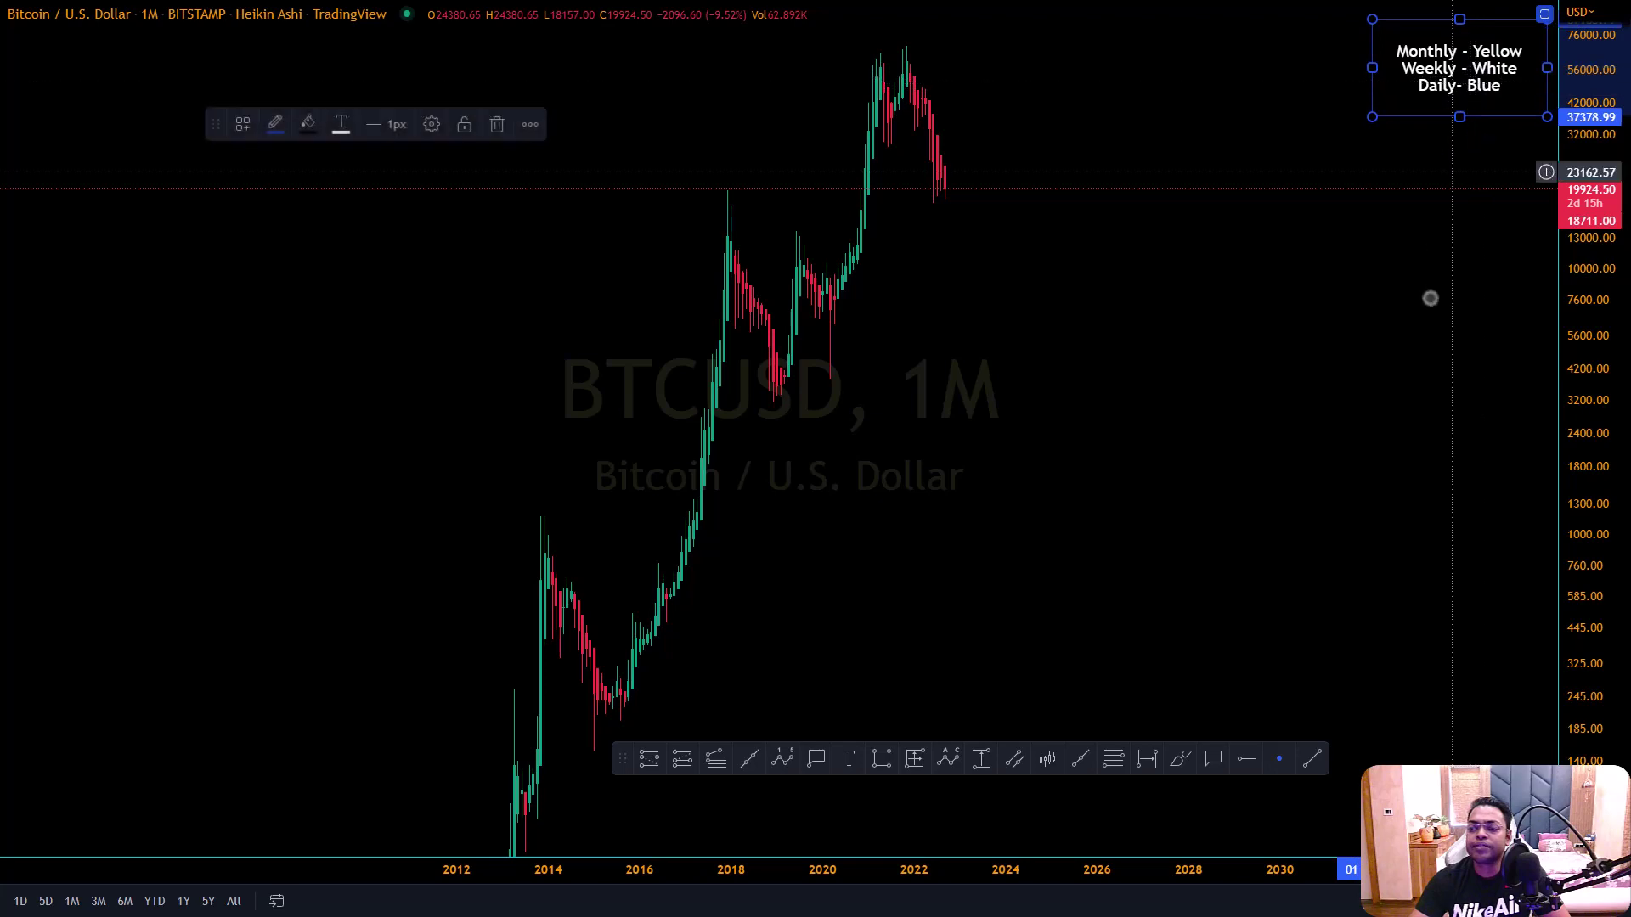
left_click(1281, 417)
left_click_drag(1191, 486, 1183, 484)
scroll(1184, 484, "up", 2)
left_click_drag(1086, 497, 1177, 476)
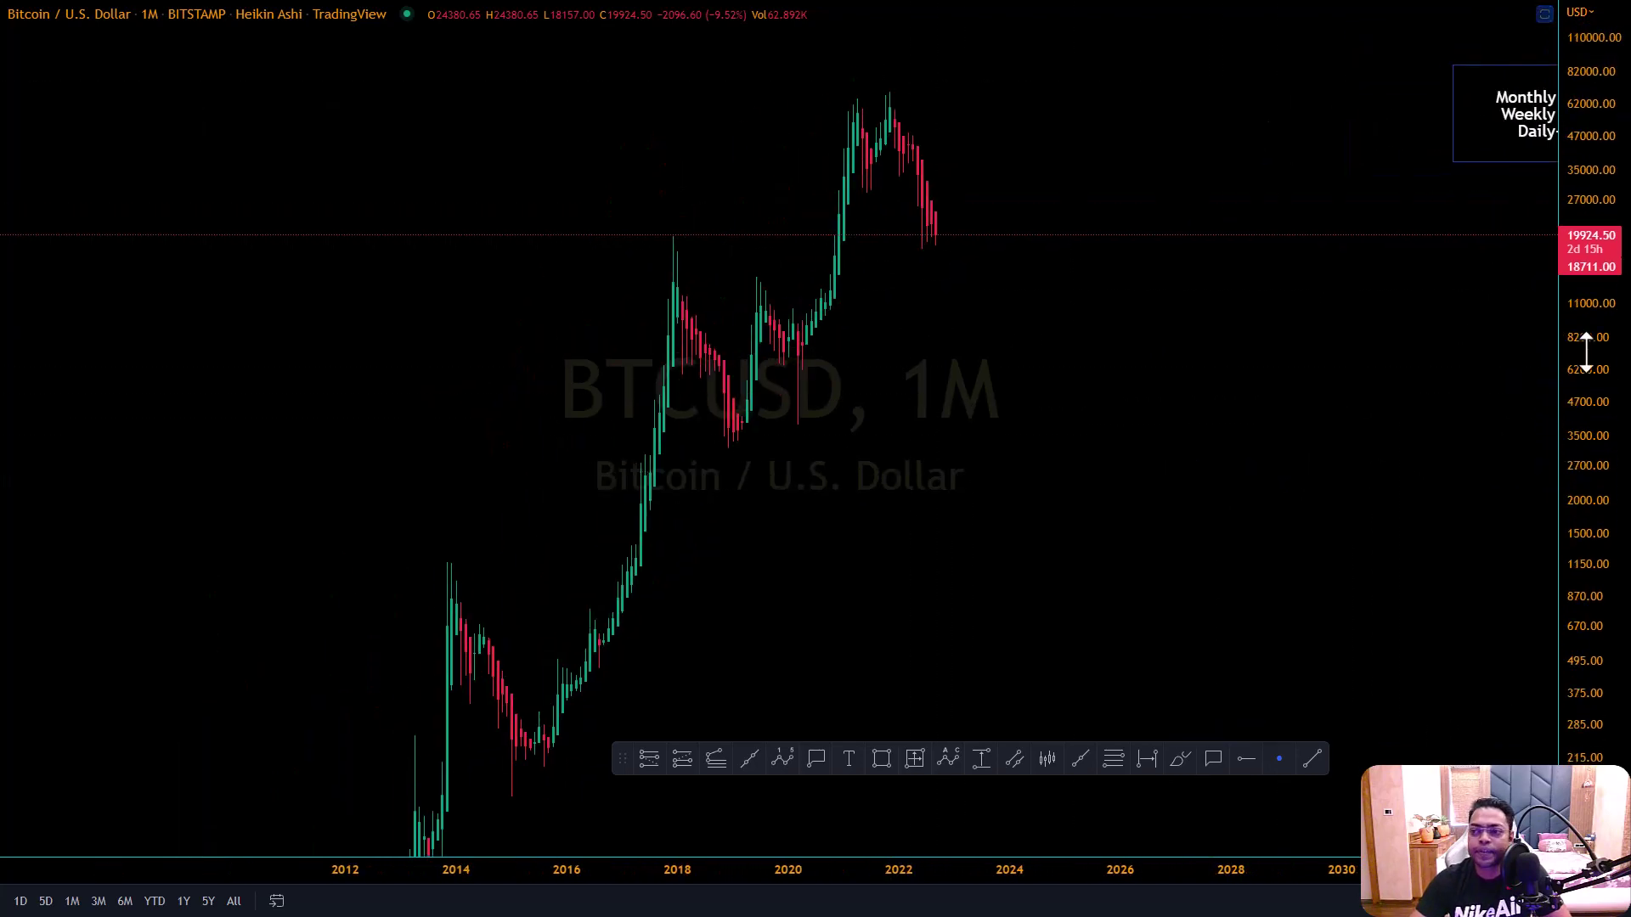
left_click_drag(1587, 354, 1587, 420)
left_click_drag(1420, 409, 1088, 370)
scroll(1121, 419, "down", 3)
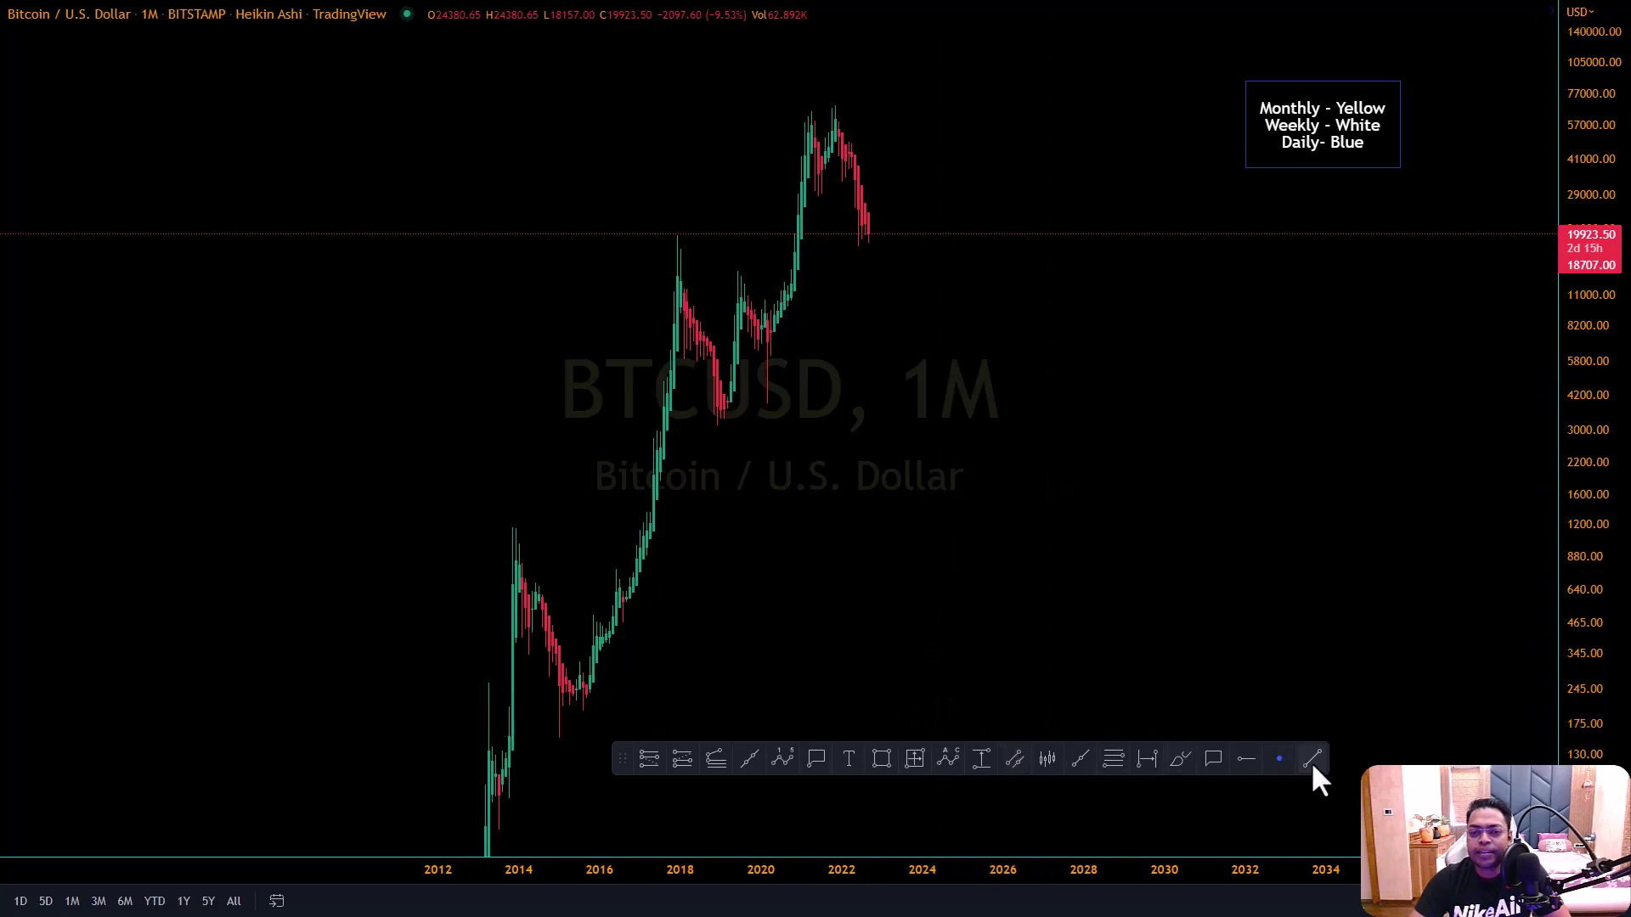
scroll(958, 441, "up", 3)
left_click_drag(853, 404, 1087, 557)
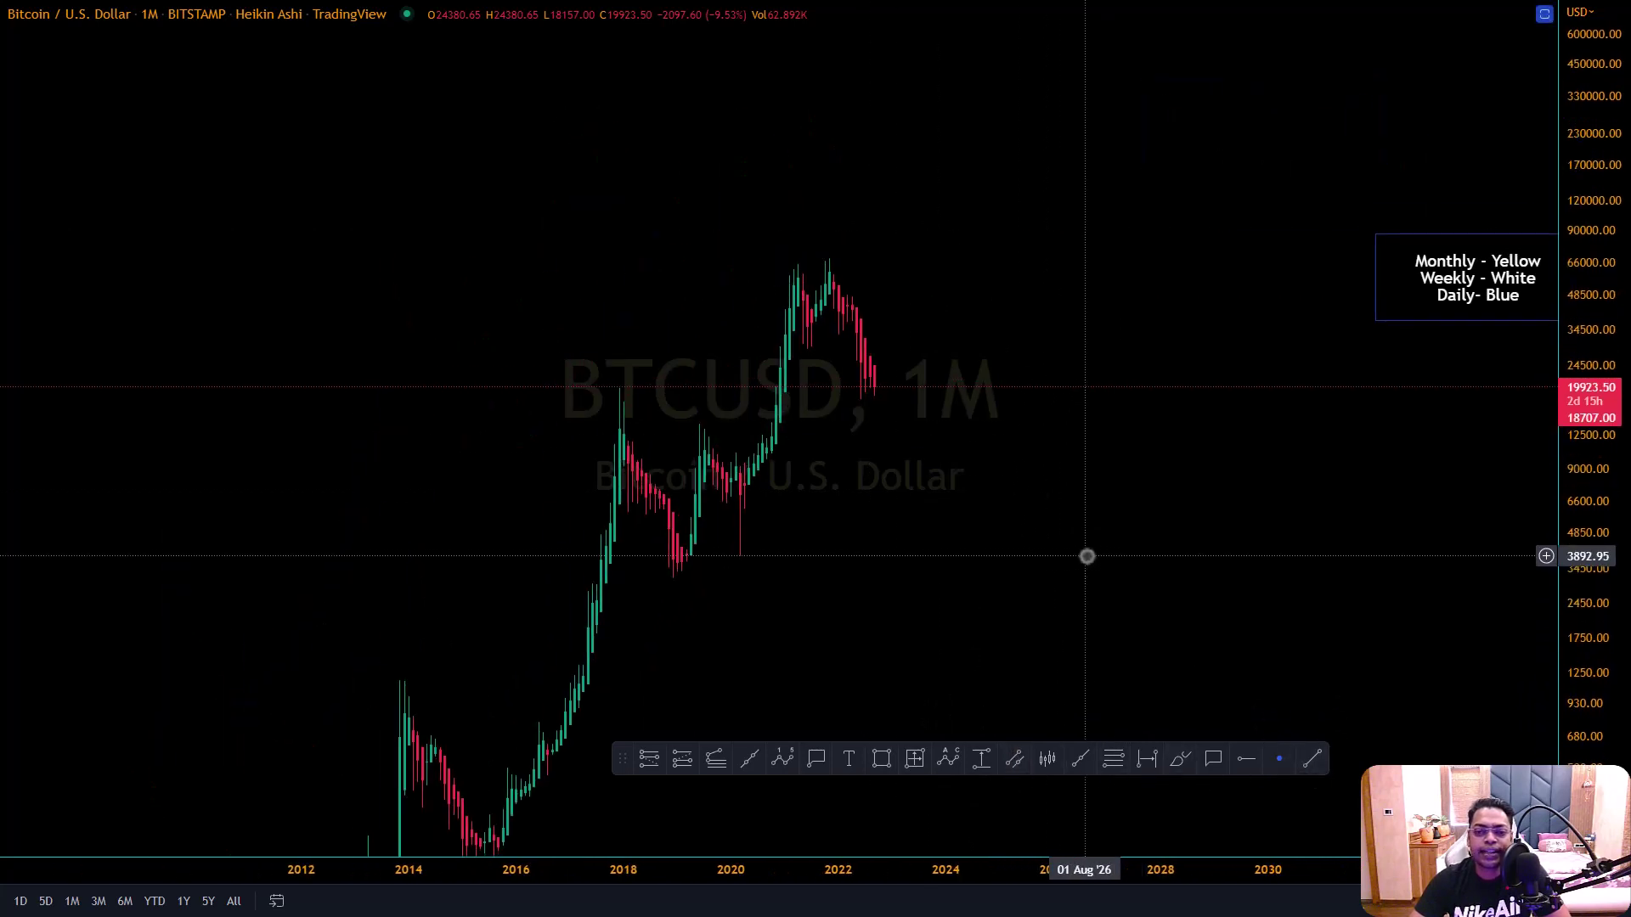
scroll(1087, 557, "up", 4)
scroll(1036, 539, "down", 2)
Change the chart type to regular candles and return the chart to full-screen view
mouse_move(980, 3)
left_click(820, 70)
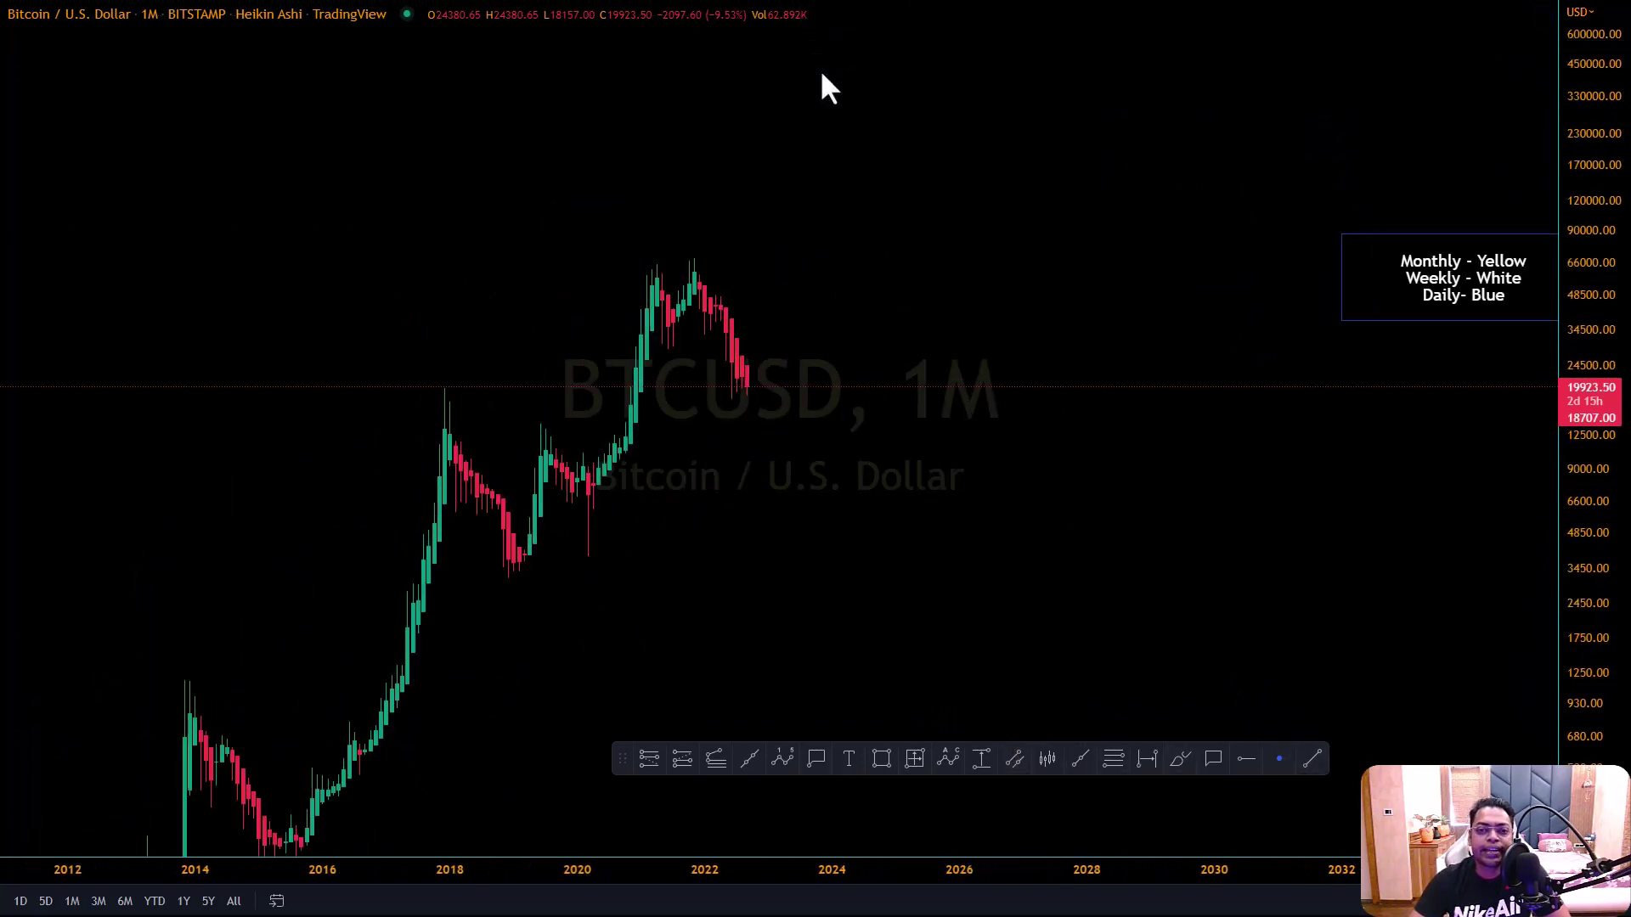
key("Escape")
left_click(1514, 104)
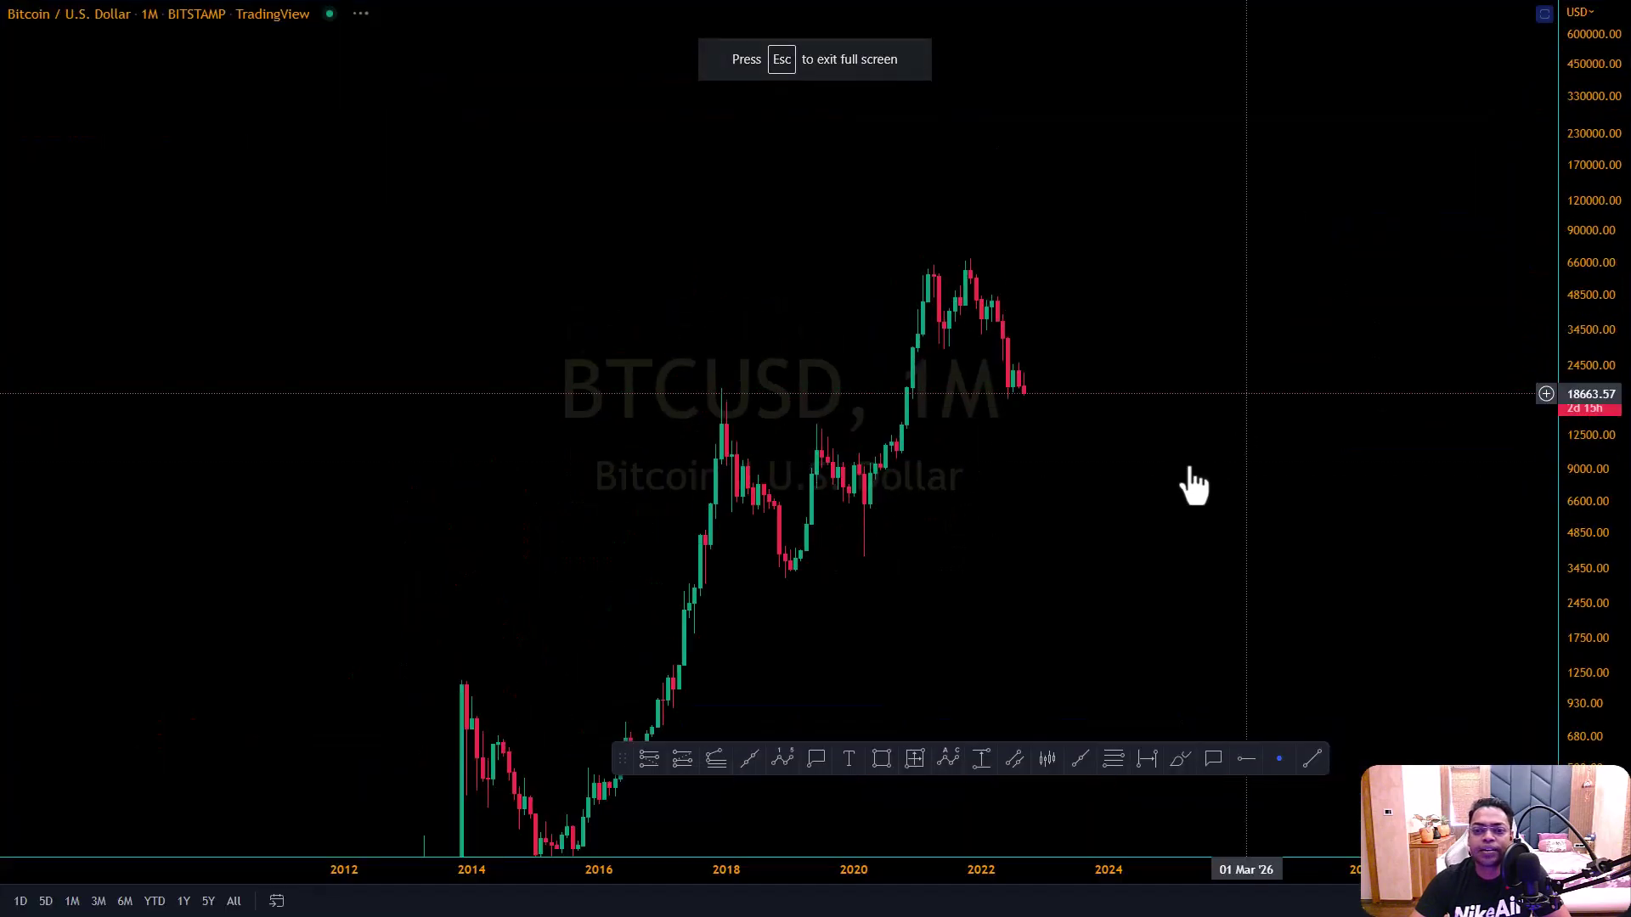
Circle the two wick highs of November 2021 and spring 2022 with the yellow Brush, join them with a descending stroke, and undo the strokes
left_click_drag(891, 491, 1089, 542)
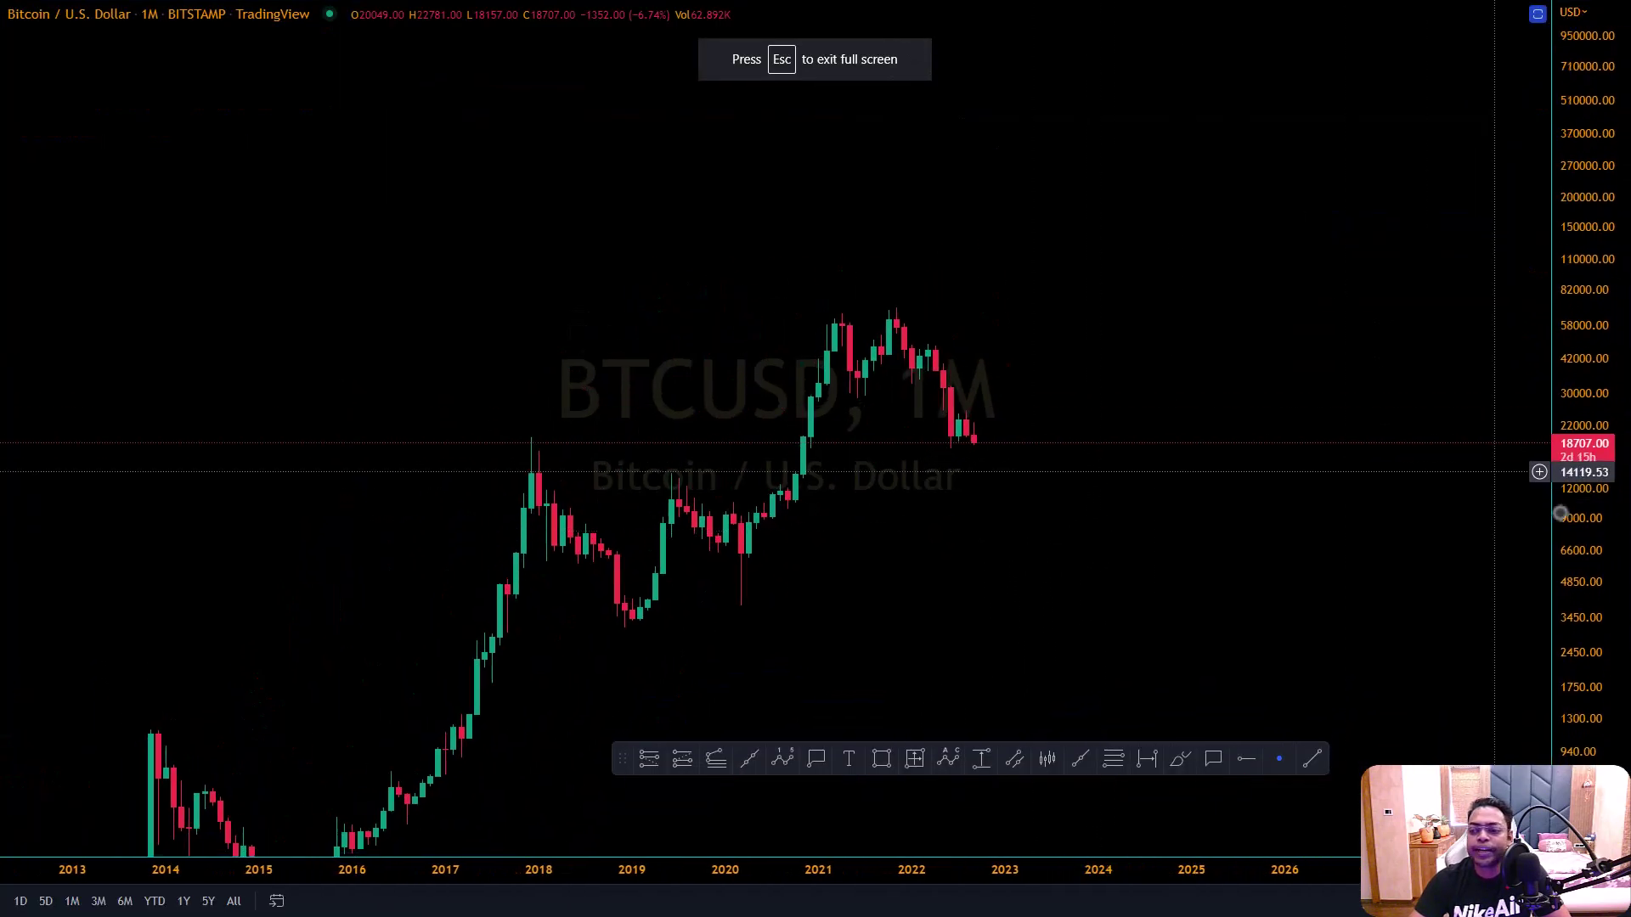
left_click_drag(1591, 578, 1587, 102)
scroll(1115, 373, "up", 3)
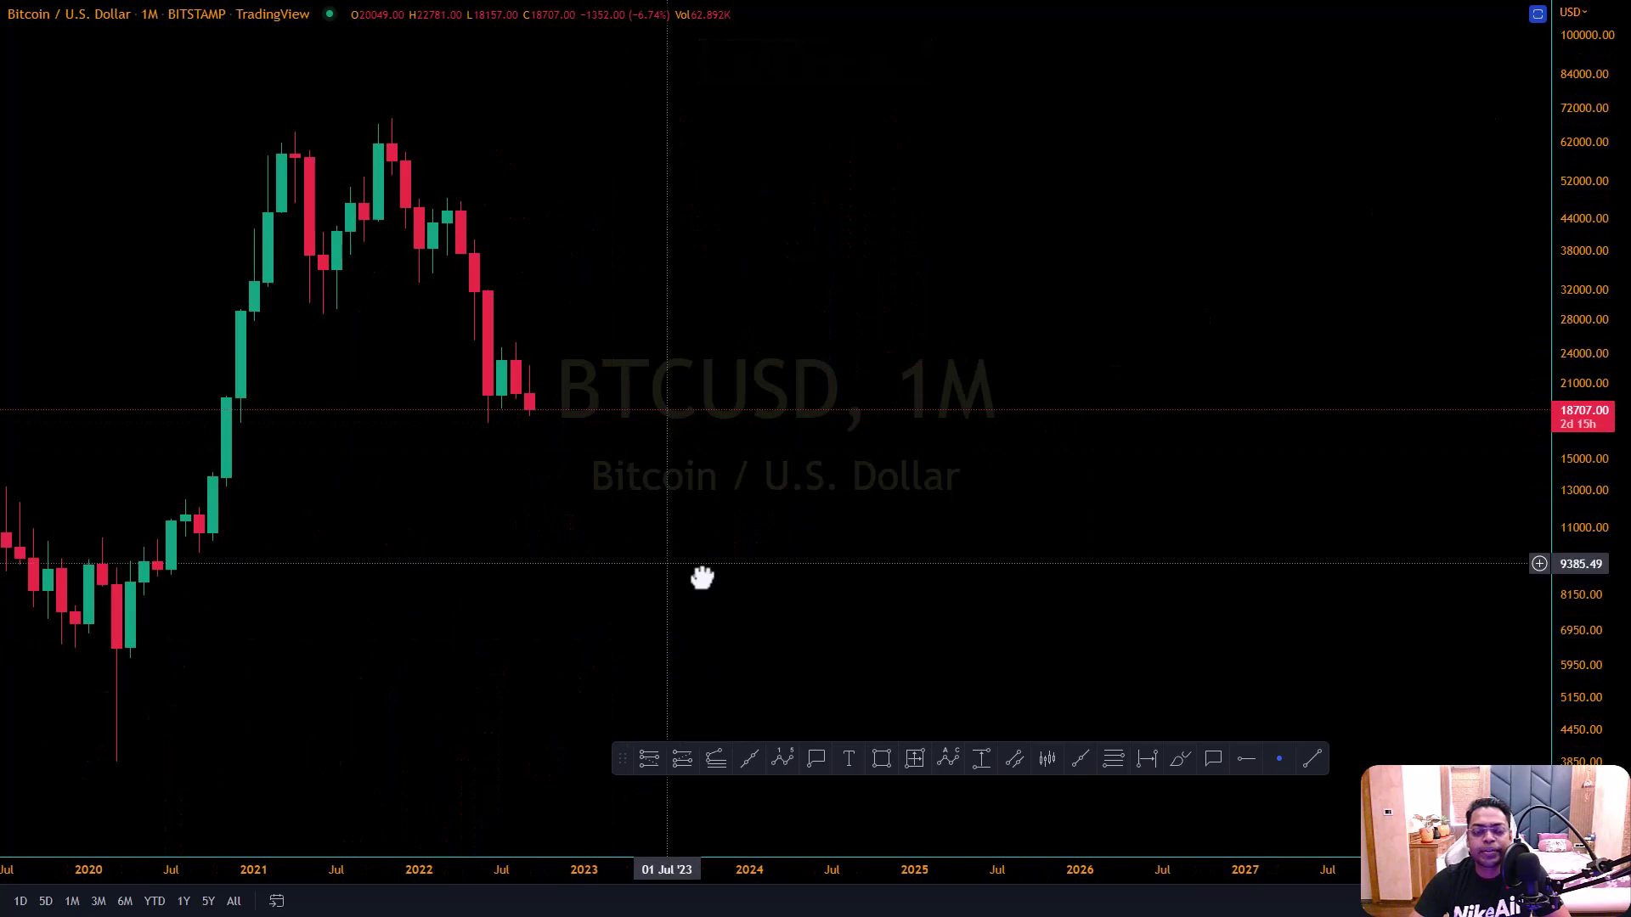
left_click_drag(703, 575, 1178, 633)
scroll(1175, 633, "up", 3)
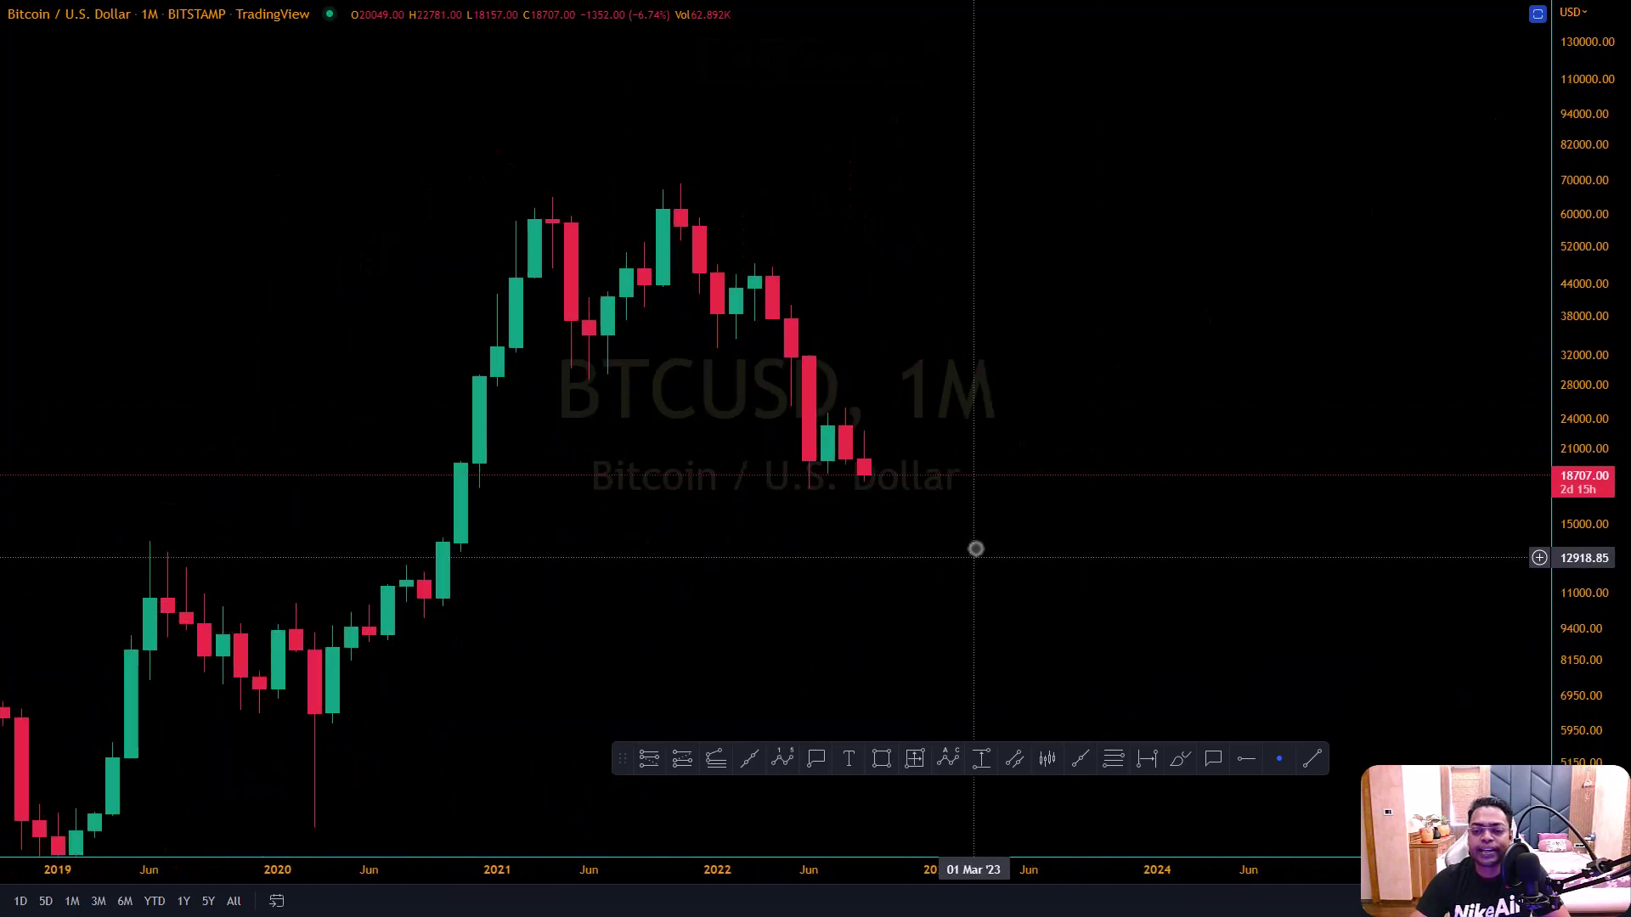
left_click_drag(976, 550, 952, 554)
left_click_drag(1594, 524, 1597, 441)
left_click(1314, 759)
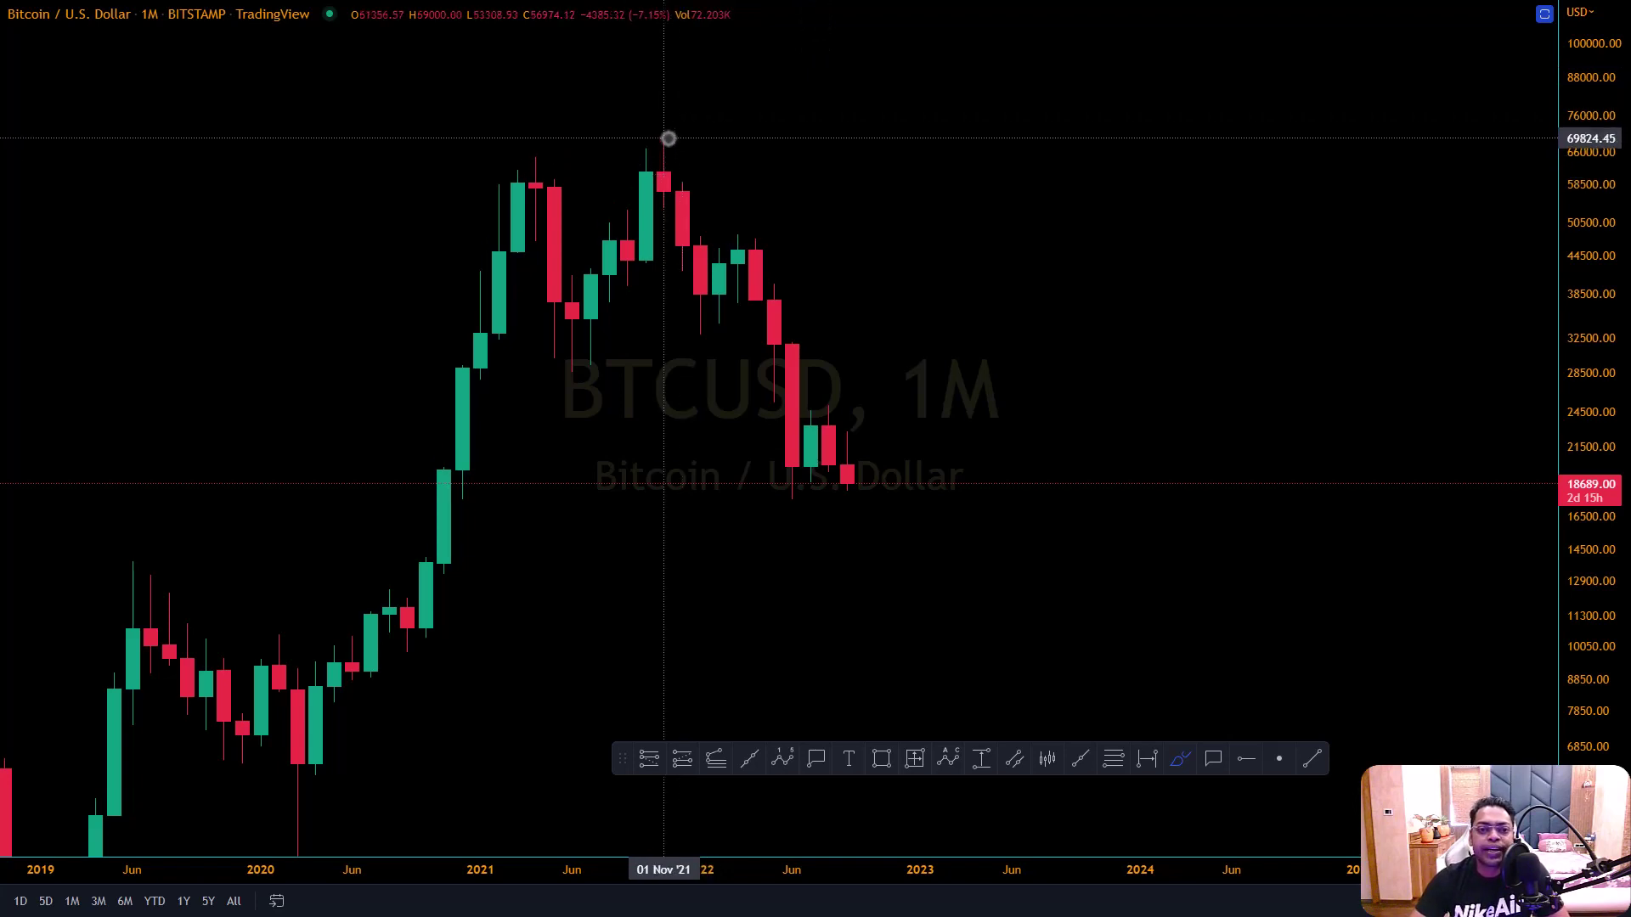
left_click_drag(668, 138, 666, 147)
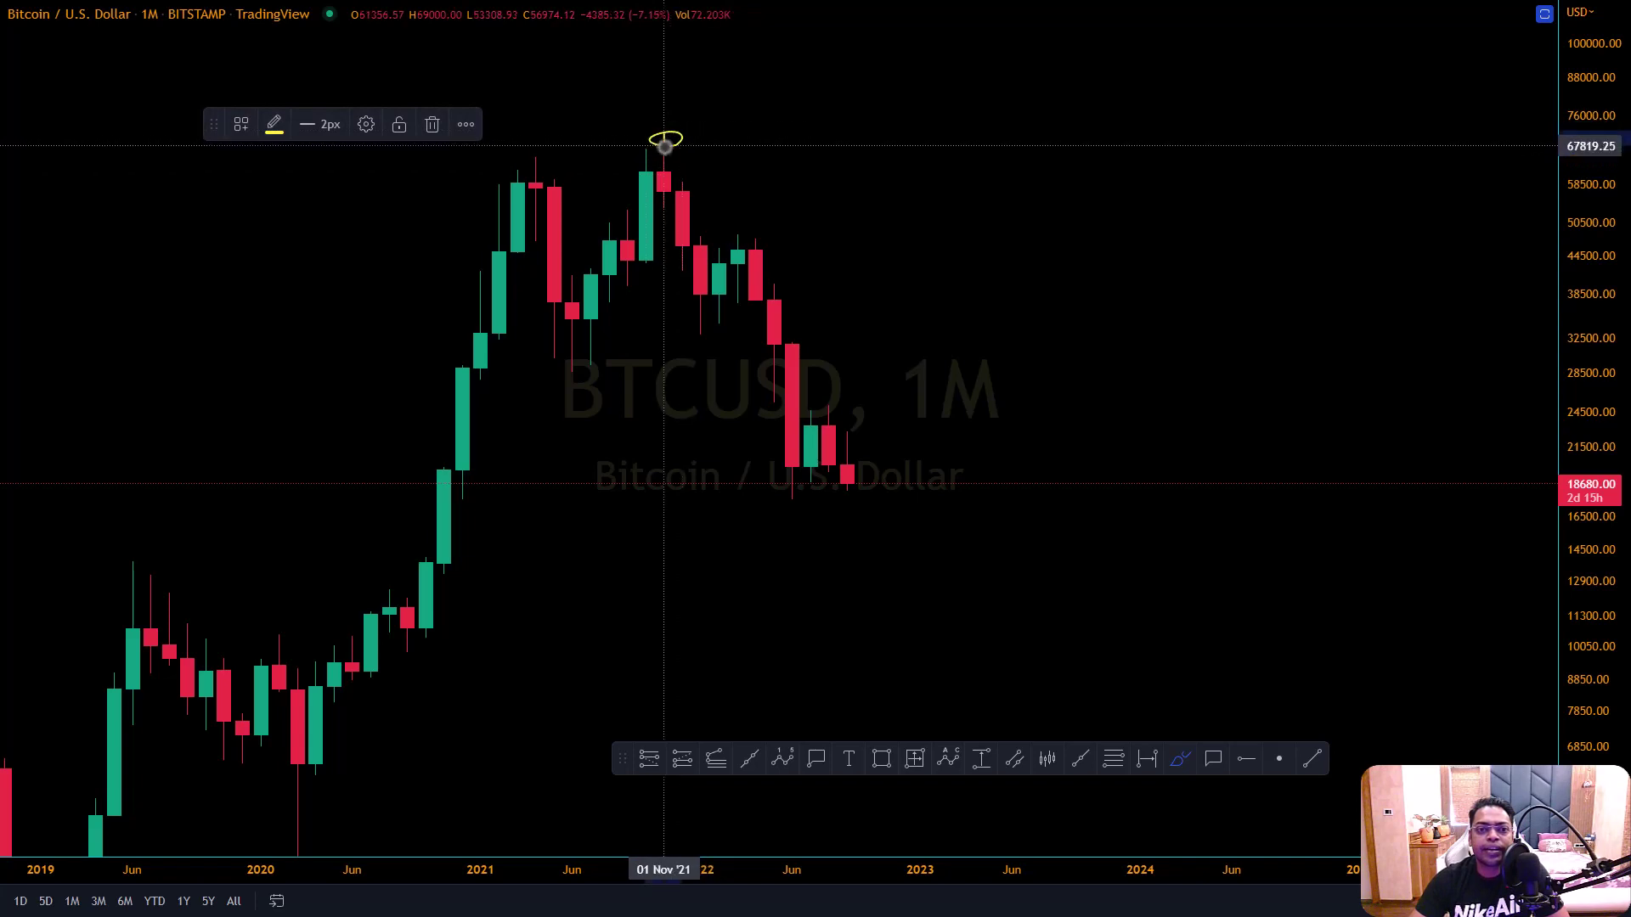
left_click_drag(768, 226, 756, 228)
mouse_move(665, 139)
left_mouse_down()
mouse_move(775, 258)
mouse_move(1012, 455)
left_mouse_up()
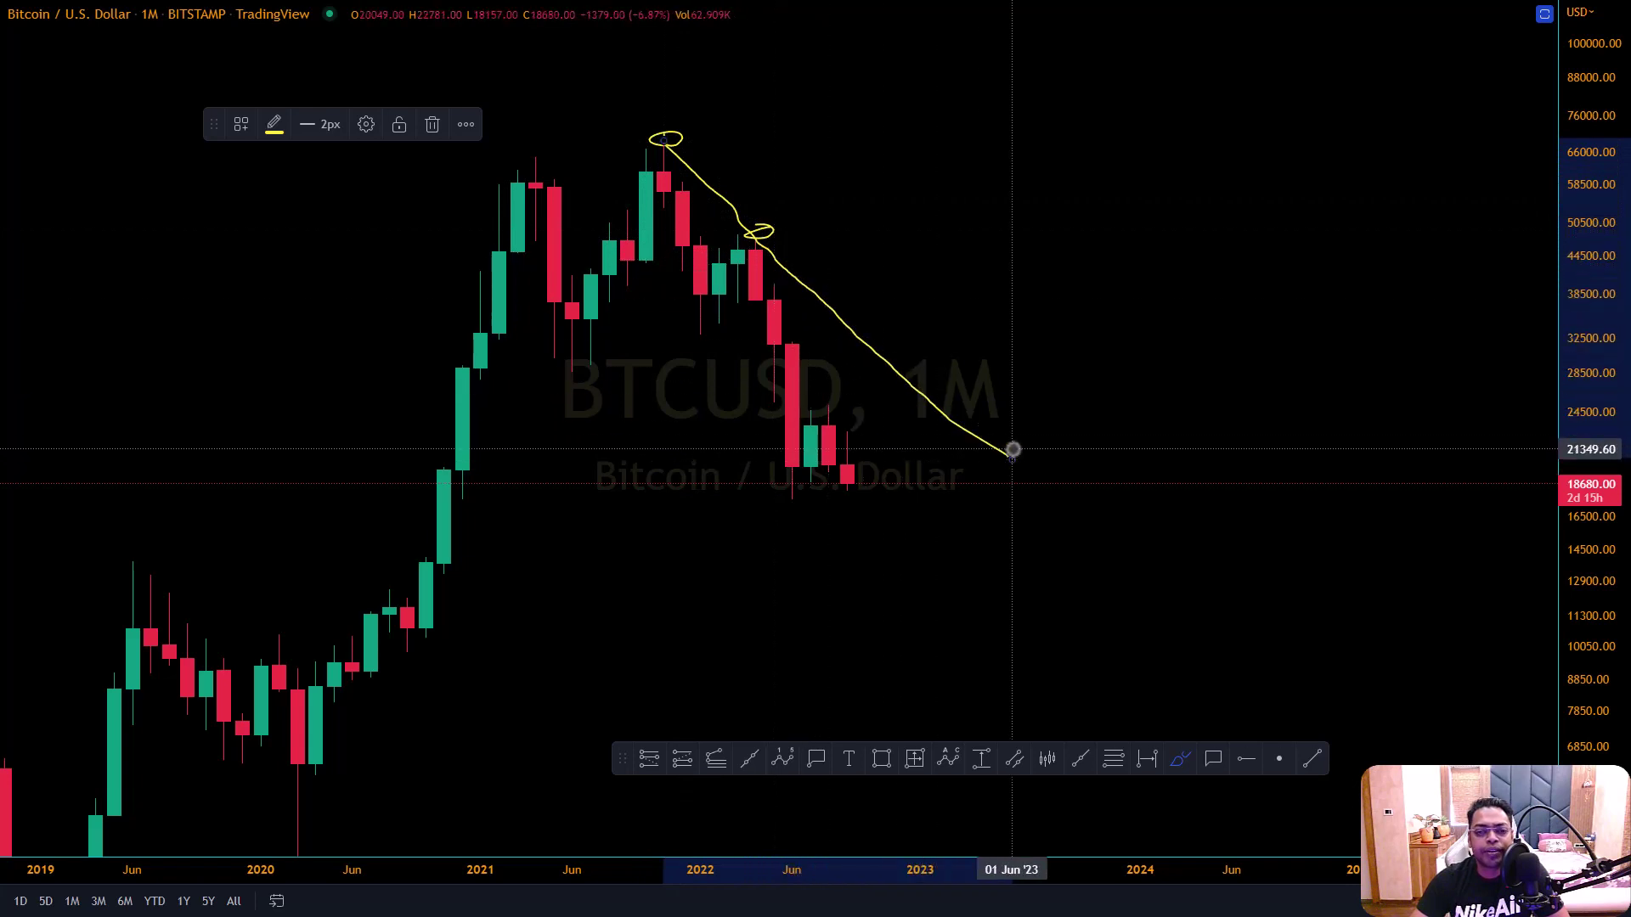
key("ctrl+z")
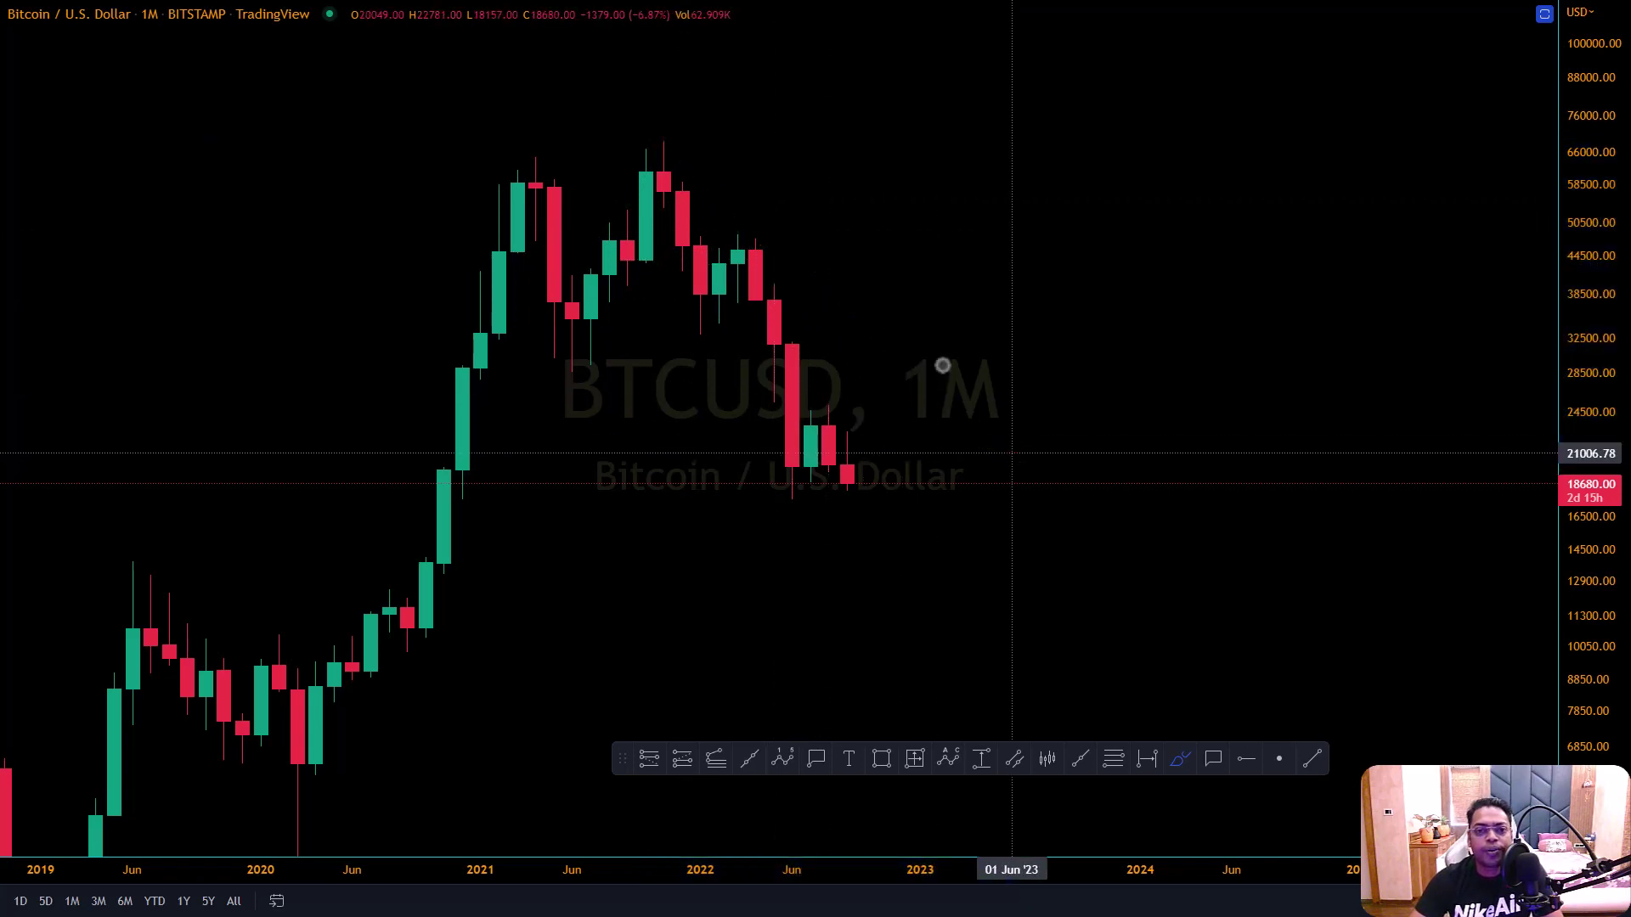
Mark the same two candles' body tops with short yellow Brush strokes, draw a descending stroke through them, and undo the strokes
left_click_drag(663, 170, 700, 148)
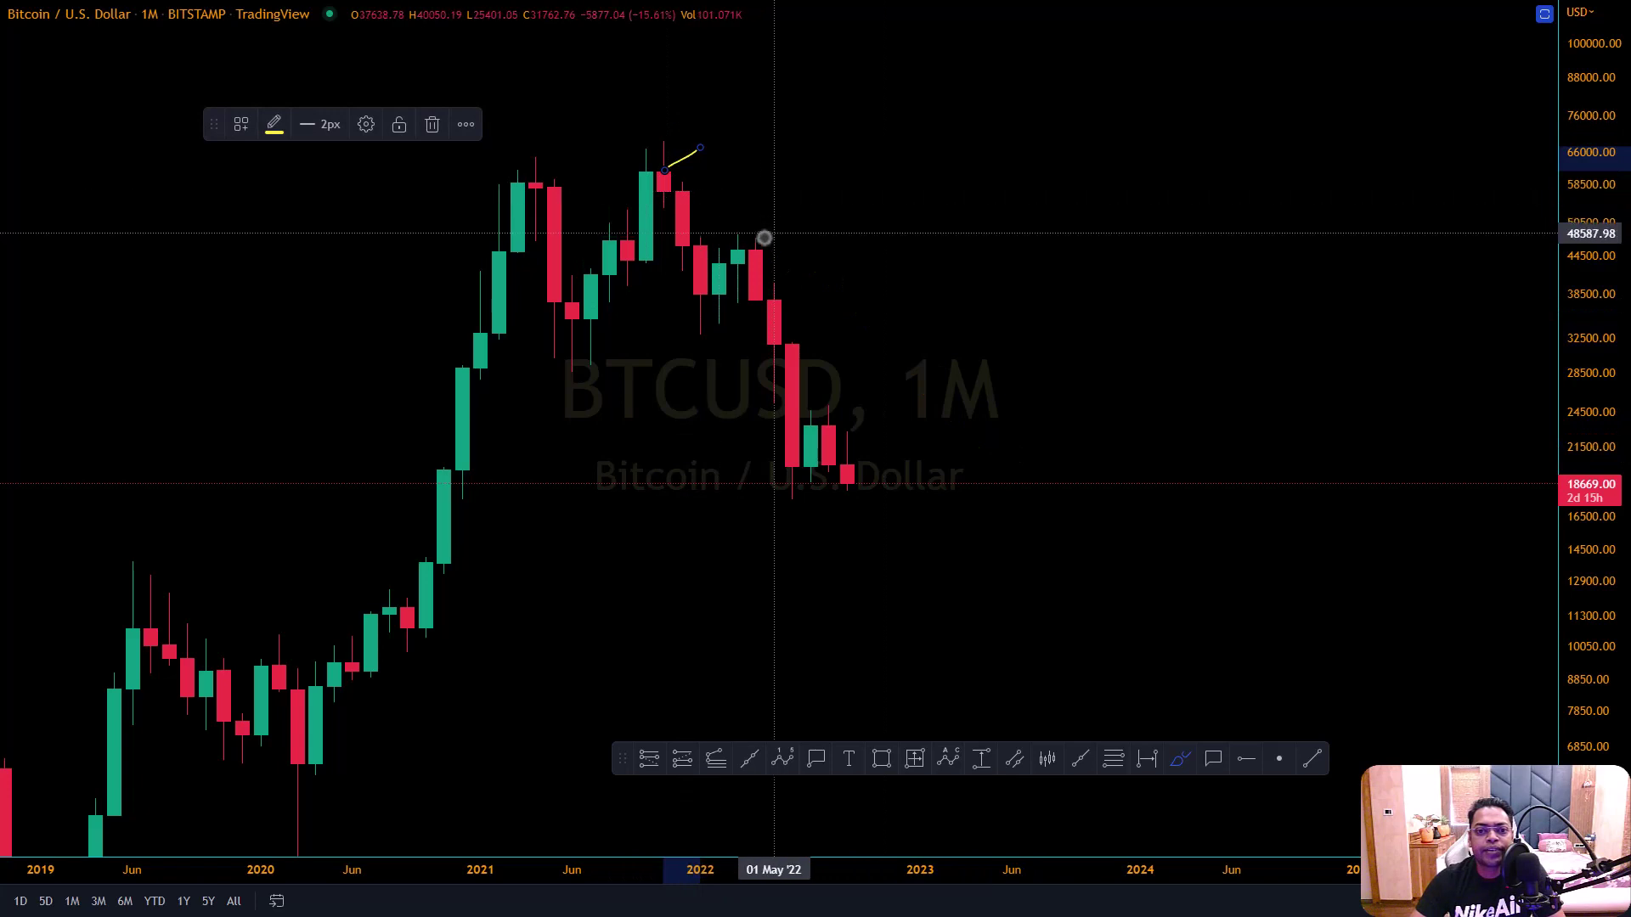
left_click_drag(756, 247, 811, 214)
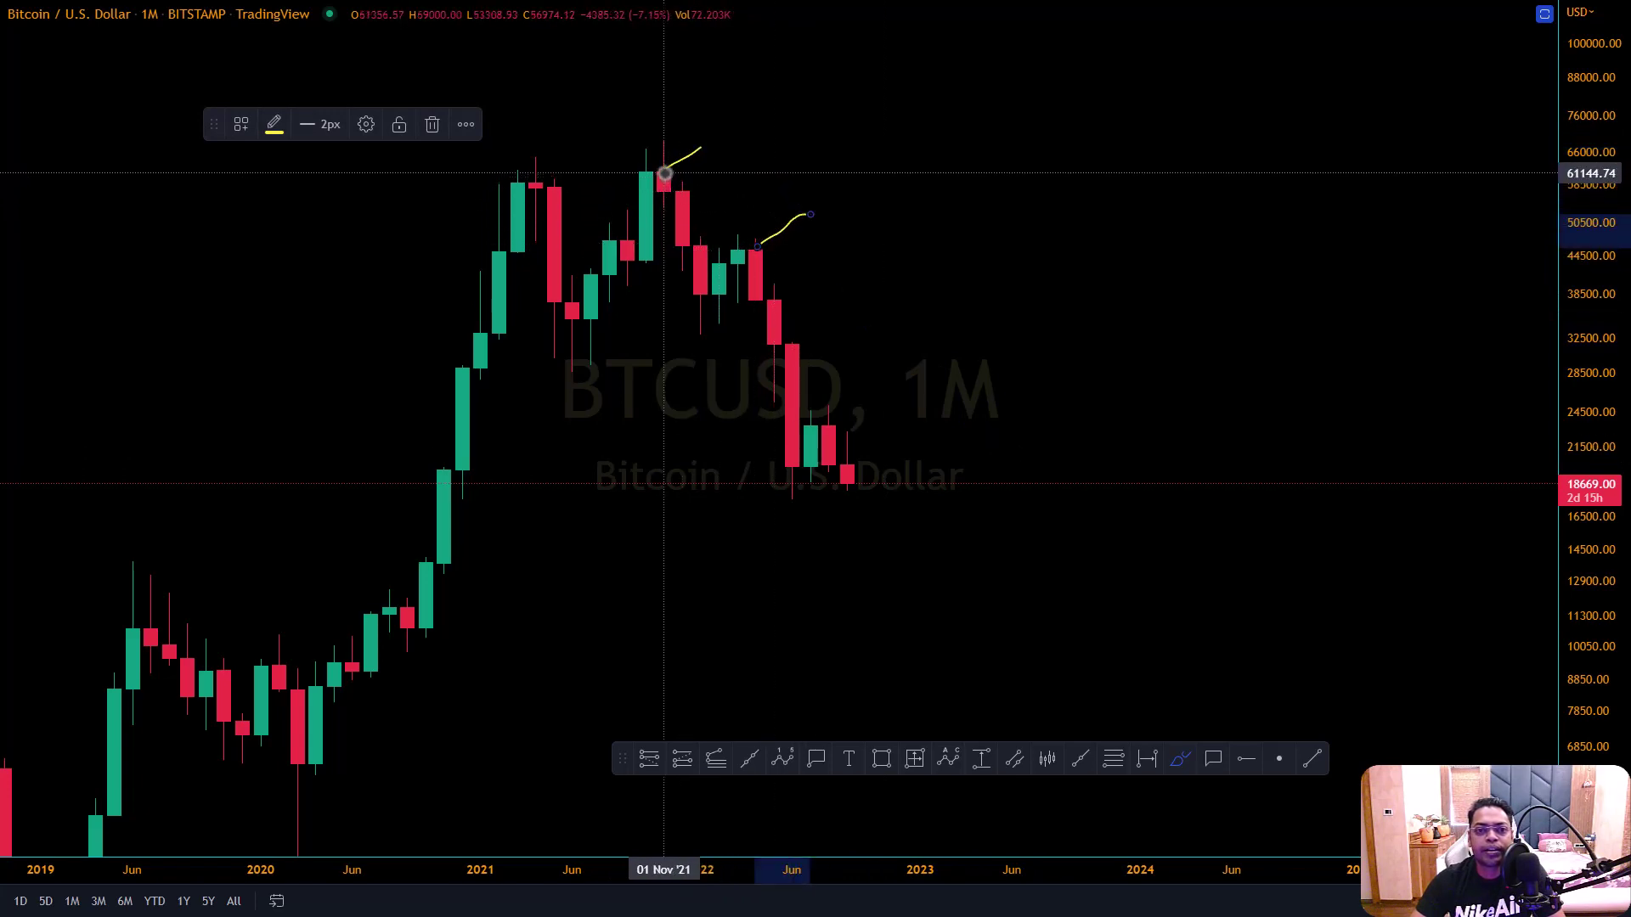
left_click_drag(663, 173, 1049, 506)
key("ctrl+z")
key("ctrl+z")
key("ctrl+z")
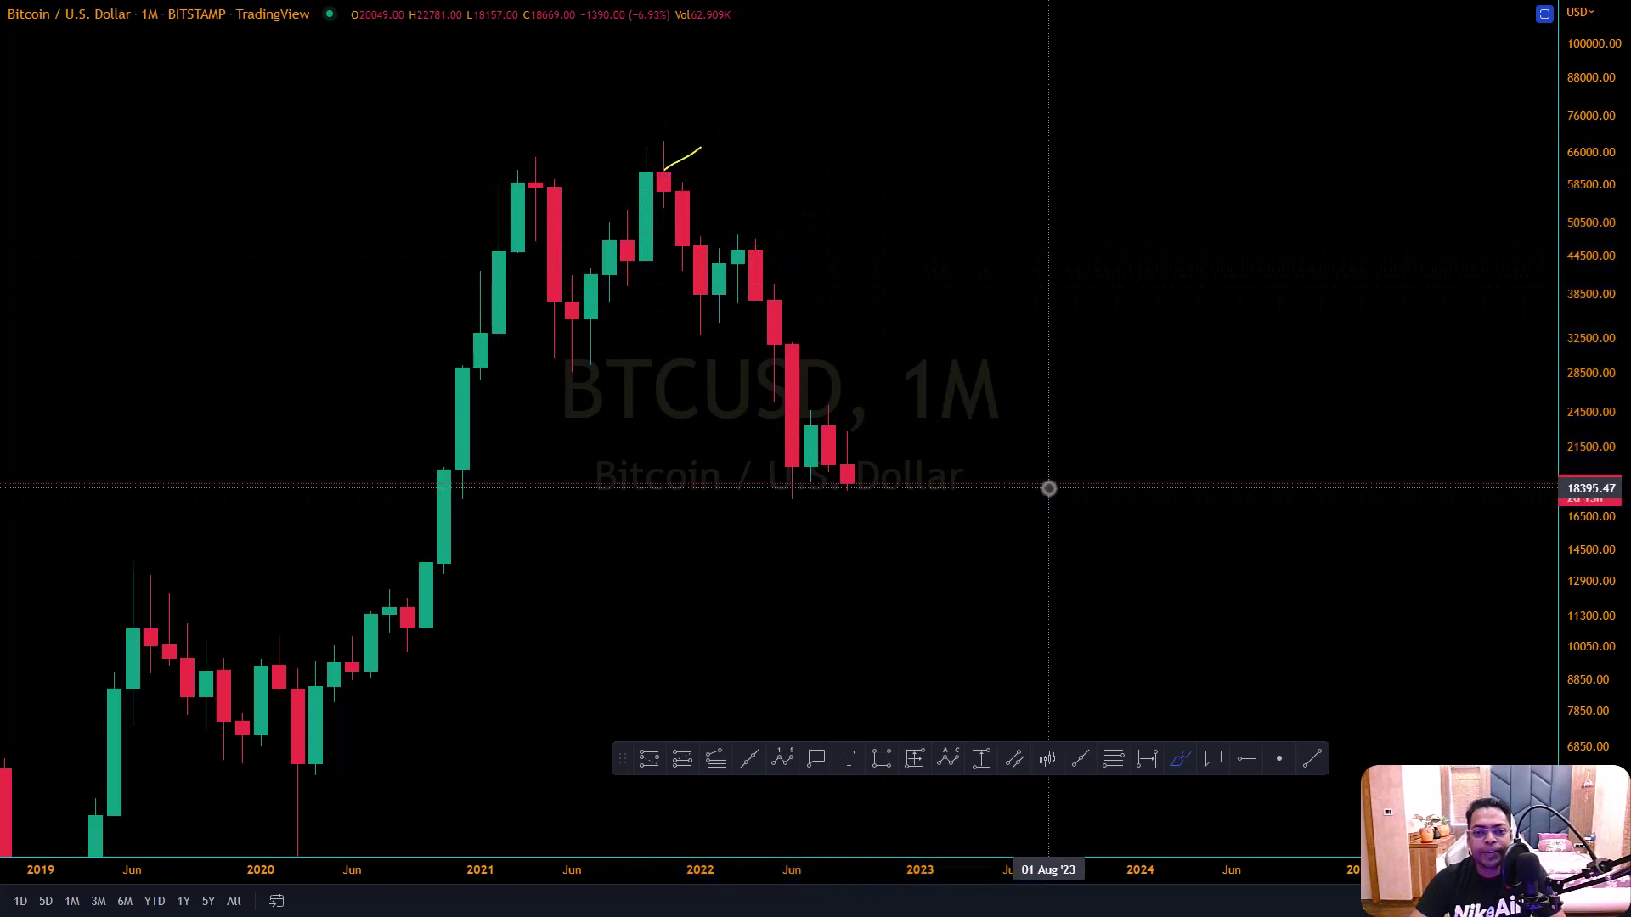
Hide the candle wicks in the chart's symbol settings, leaving the bodies and borders switched on
left_click(794, 374)
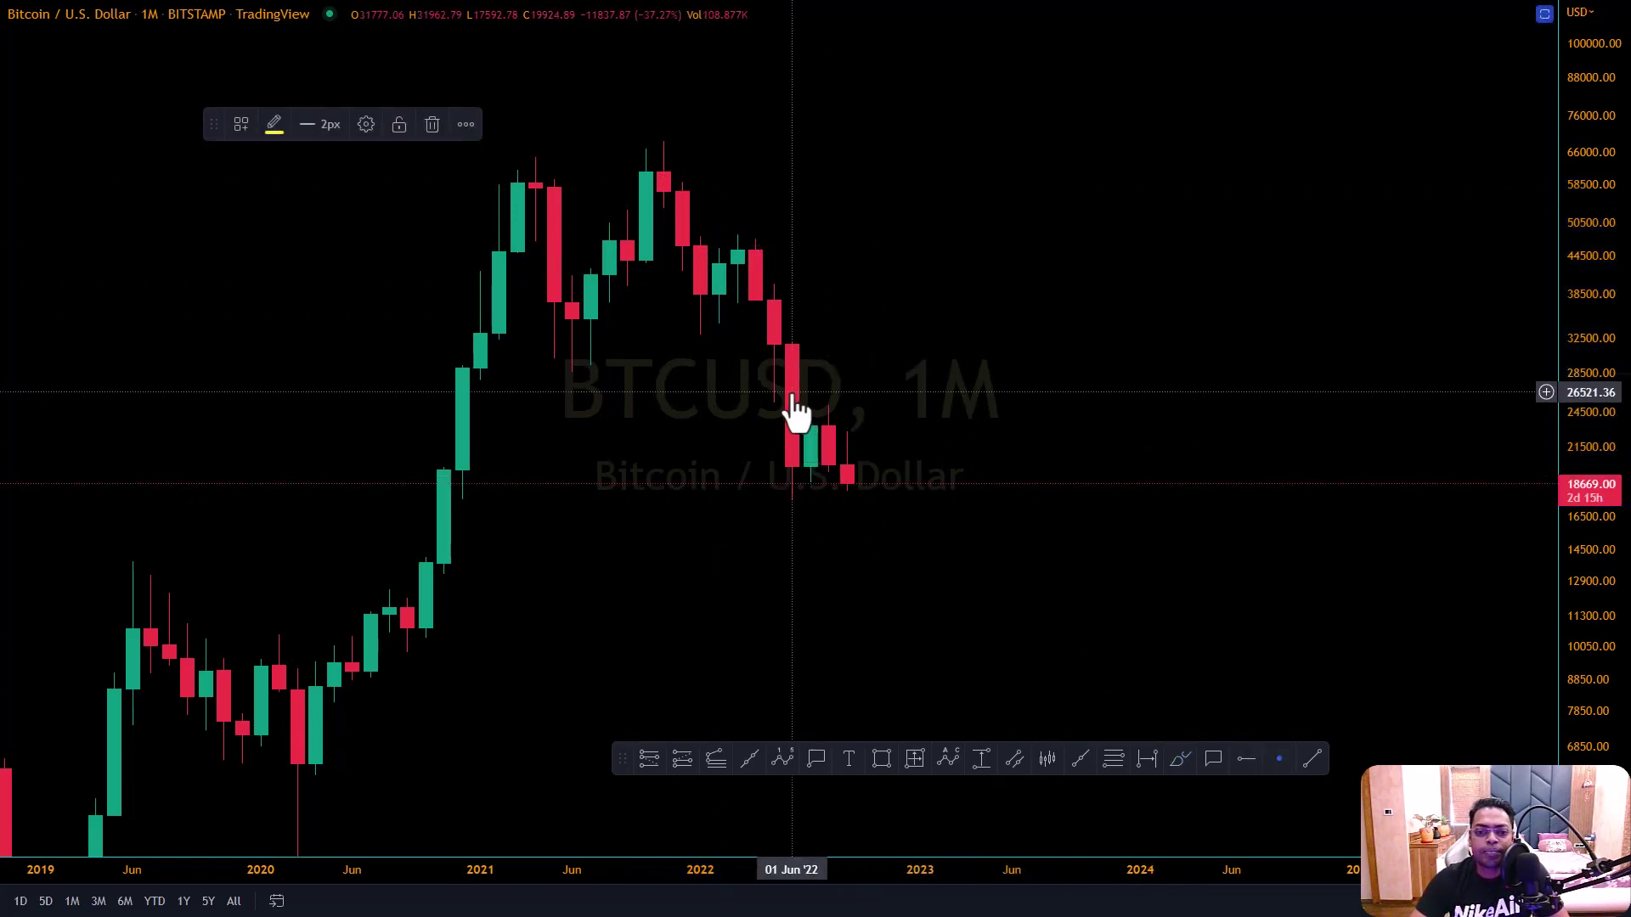
double_click(795, 397)
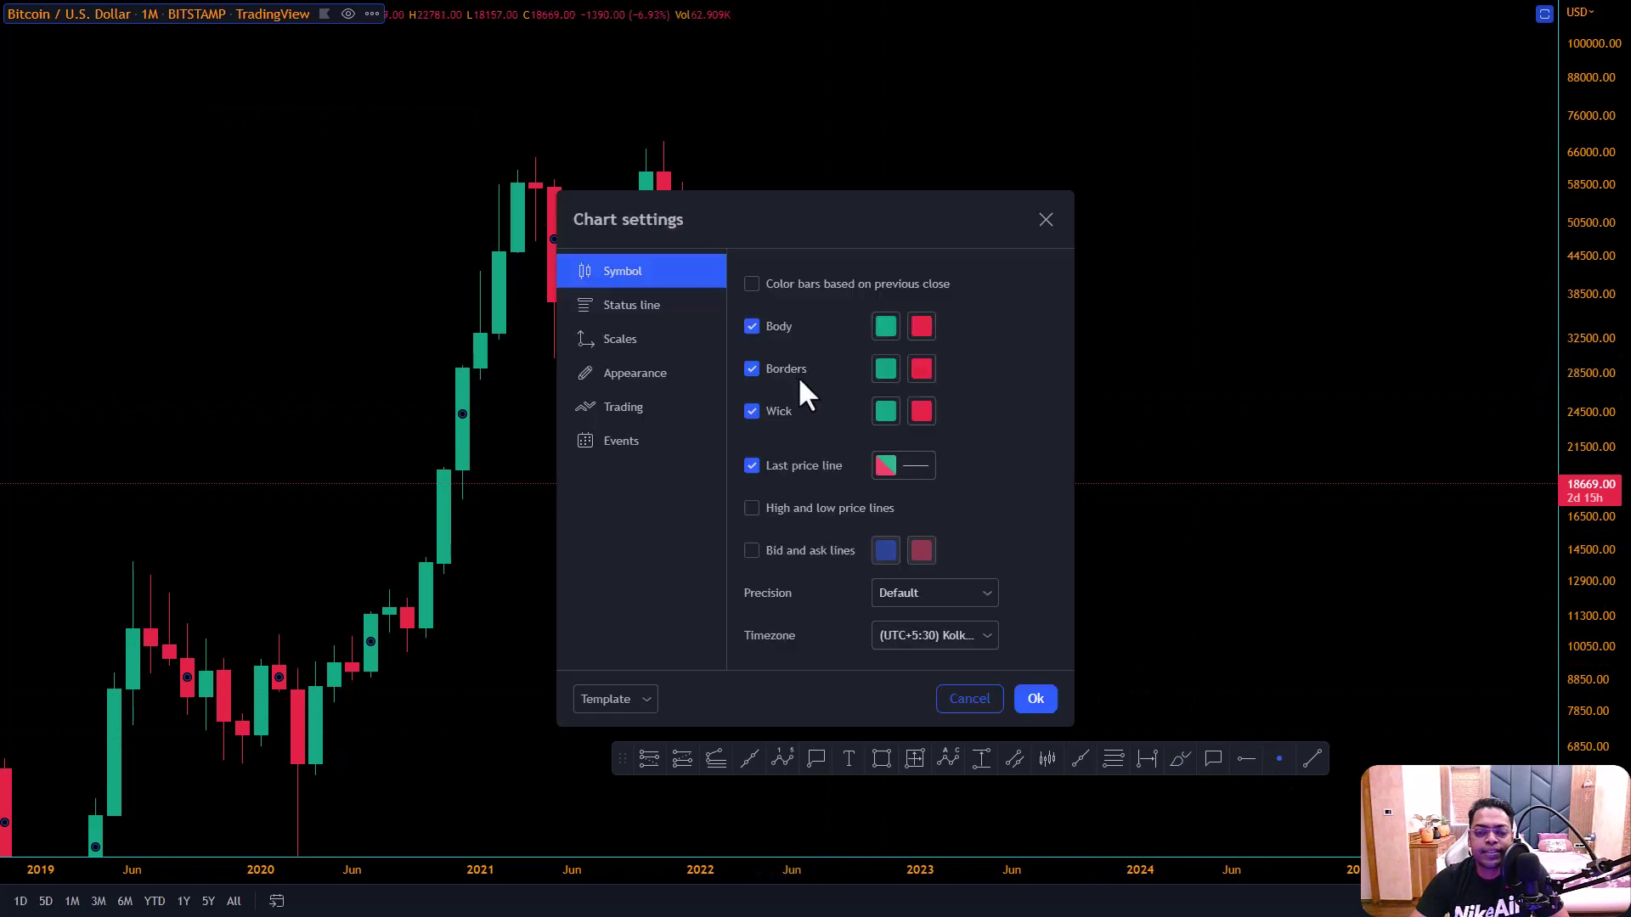
left_click(751, 413)
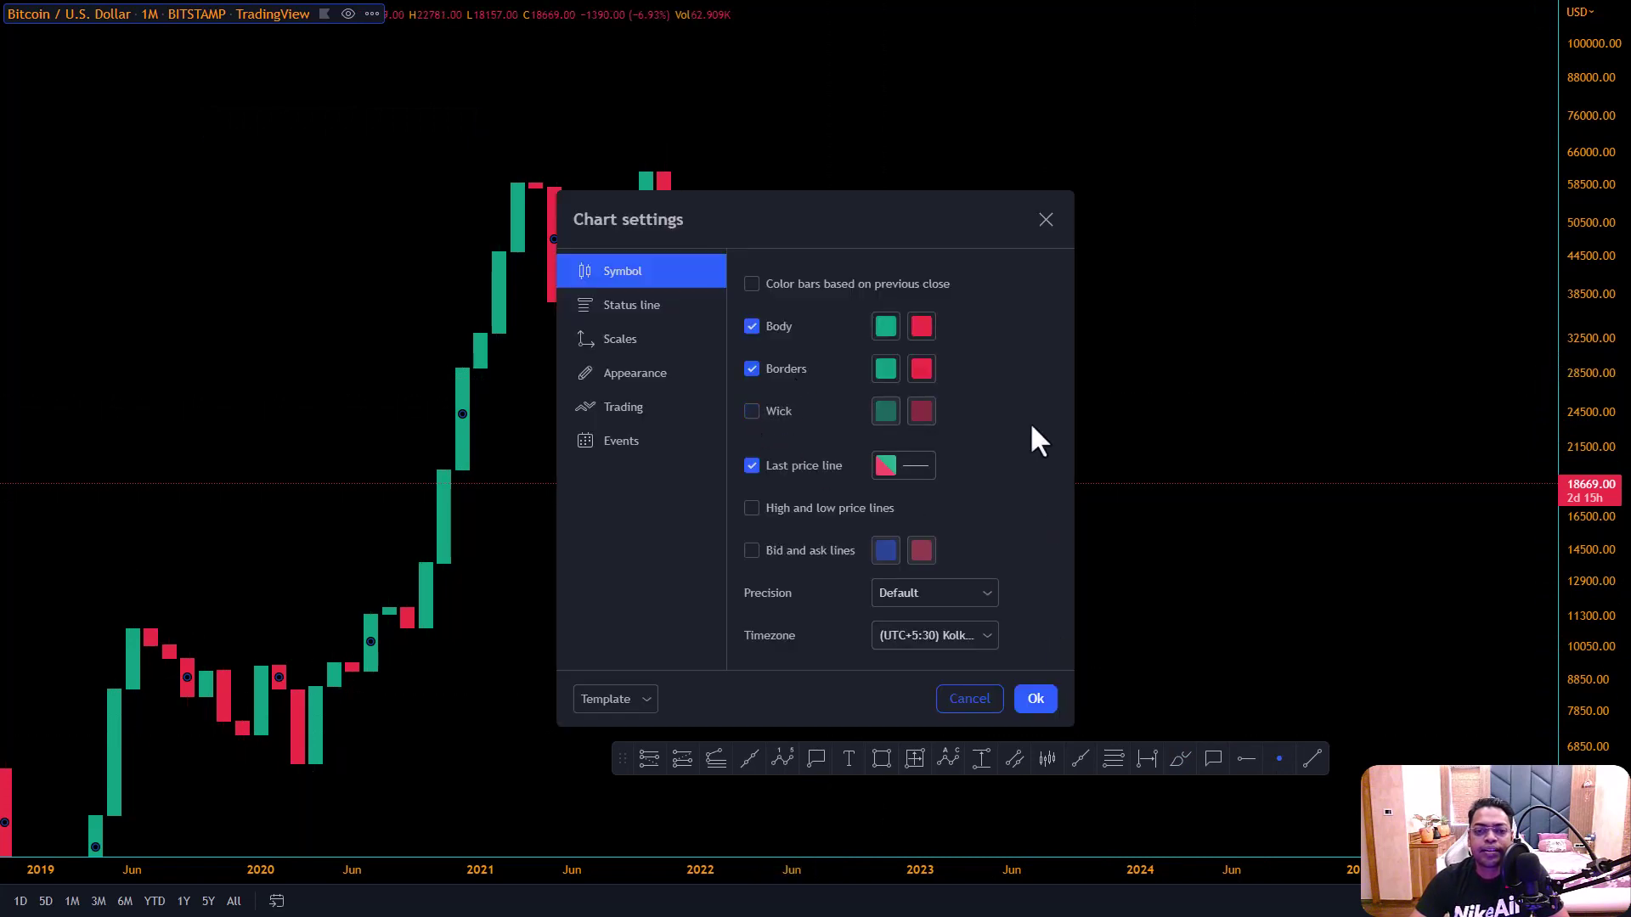
left_click(1035, 698)
Draw a trend line along the falling candle bodies and adjust it to run from November 2021 at 61648.71 to November 2023 at 14429.89
left_click_drag(1045, 492, 1100, 495)
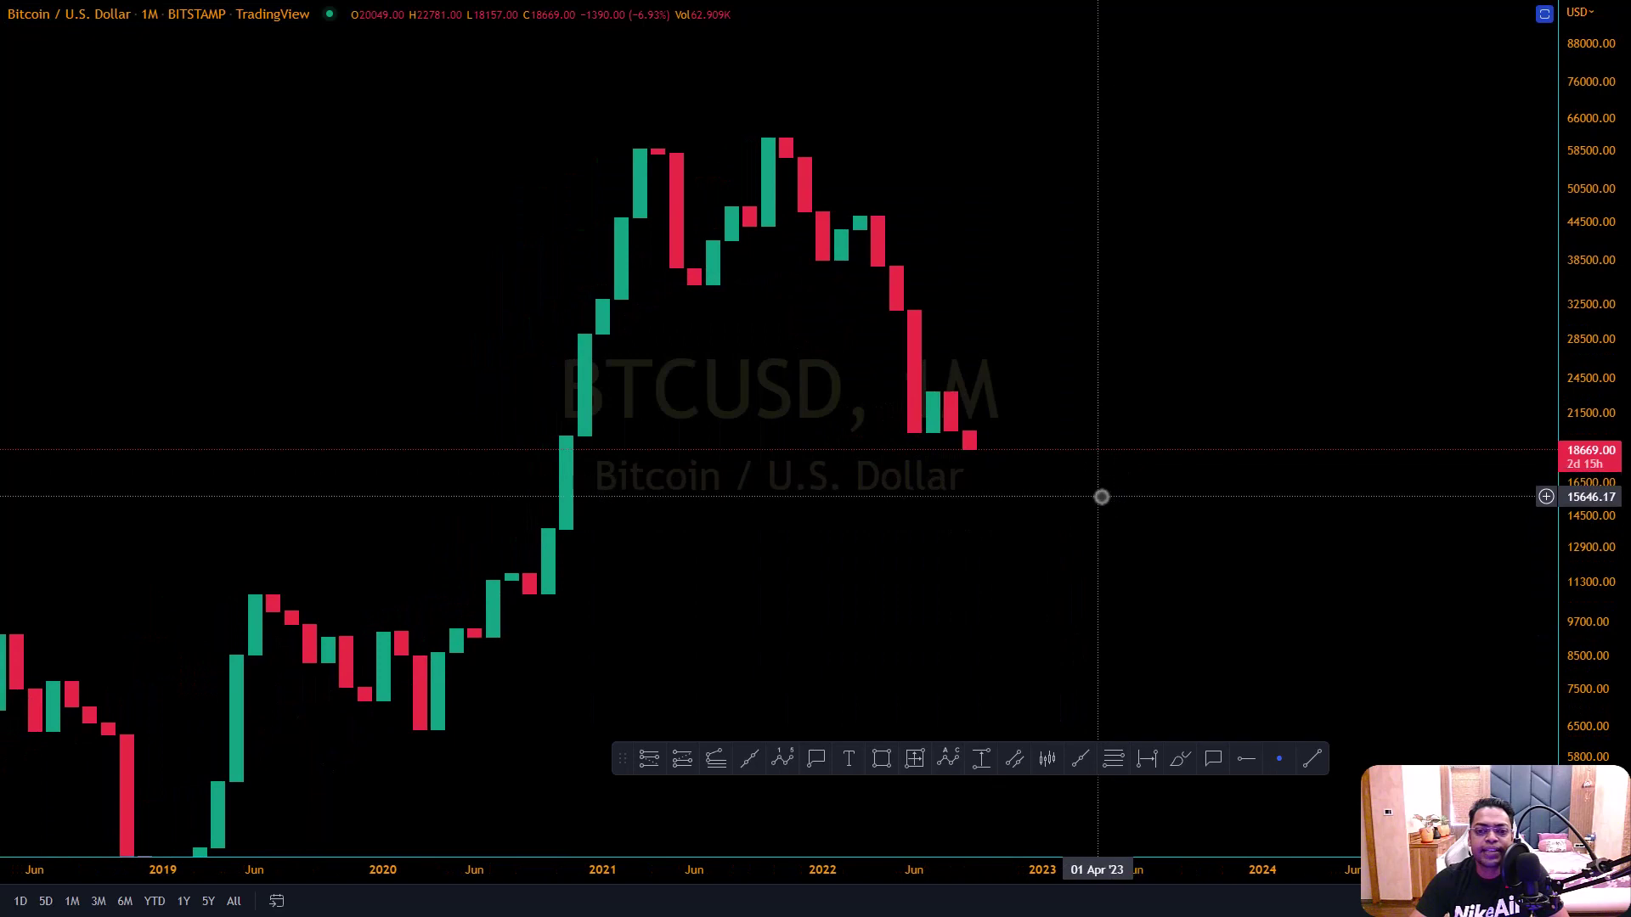
scroll(977, 527, "down", 4)
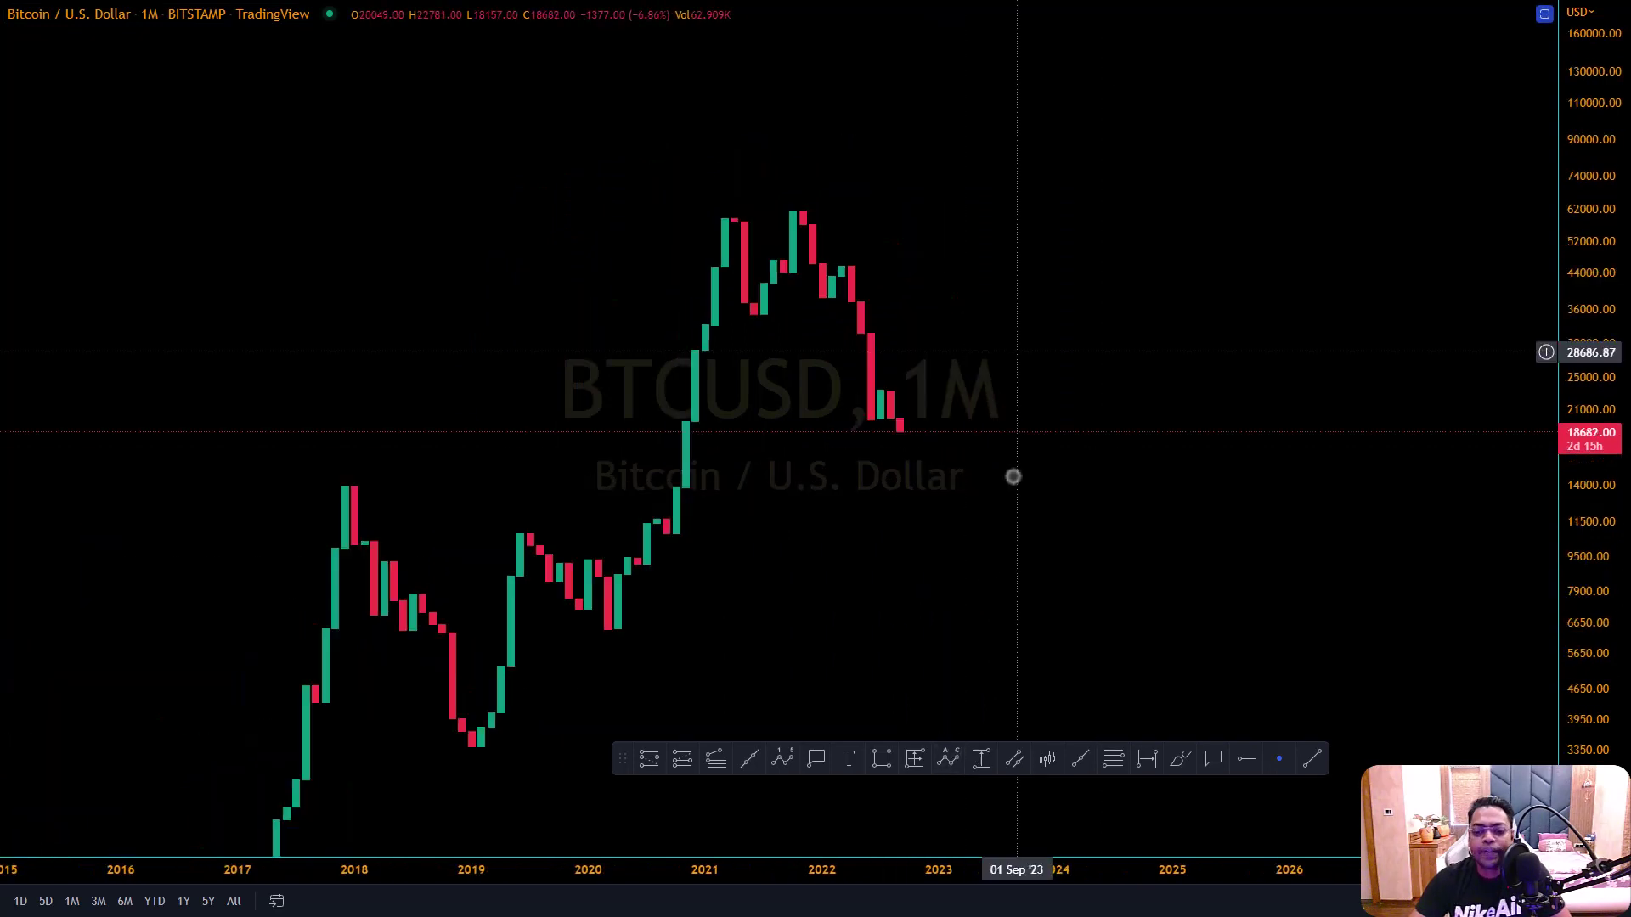
left_click(1312, 759)
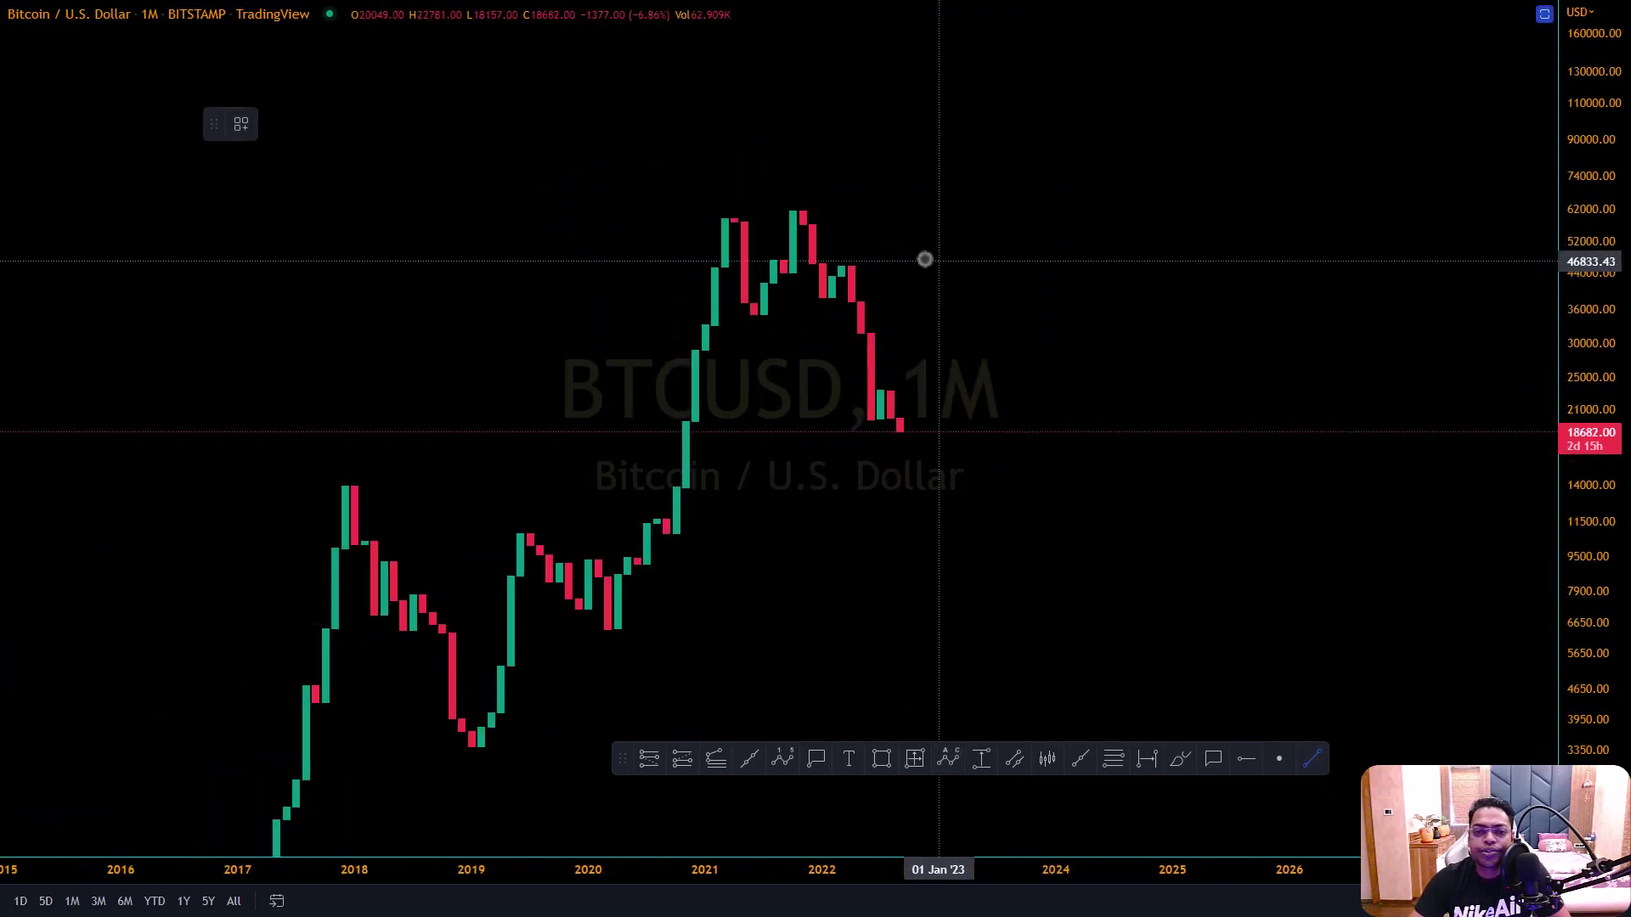
left_click(812, 214)
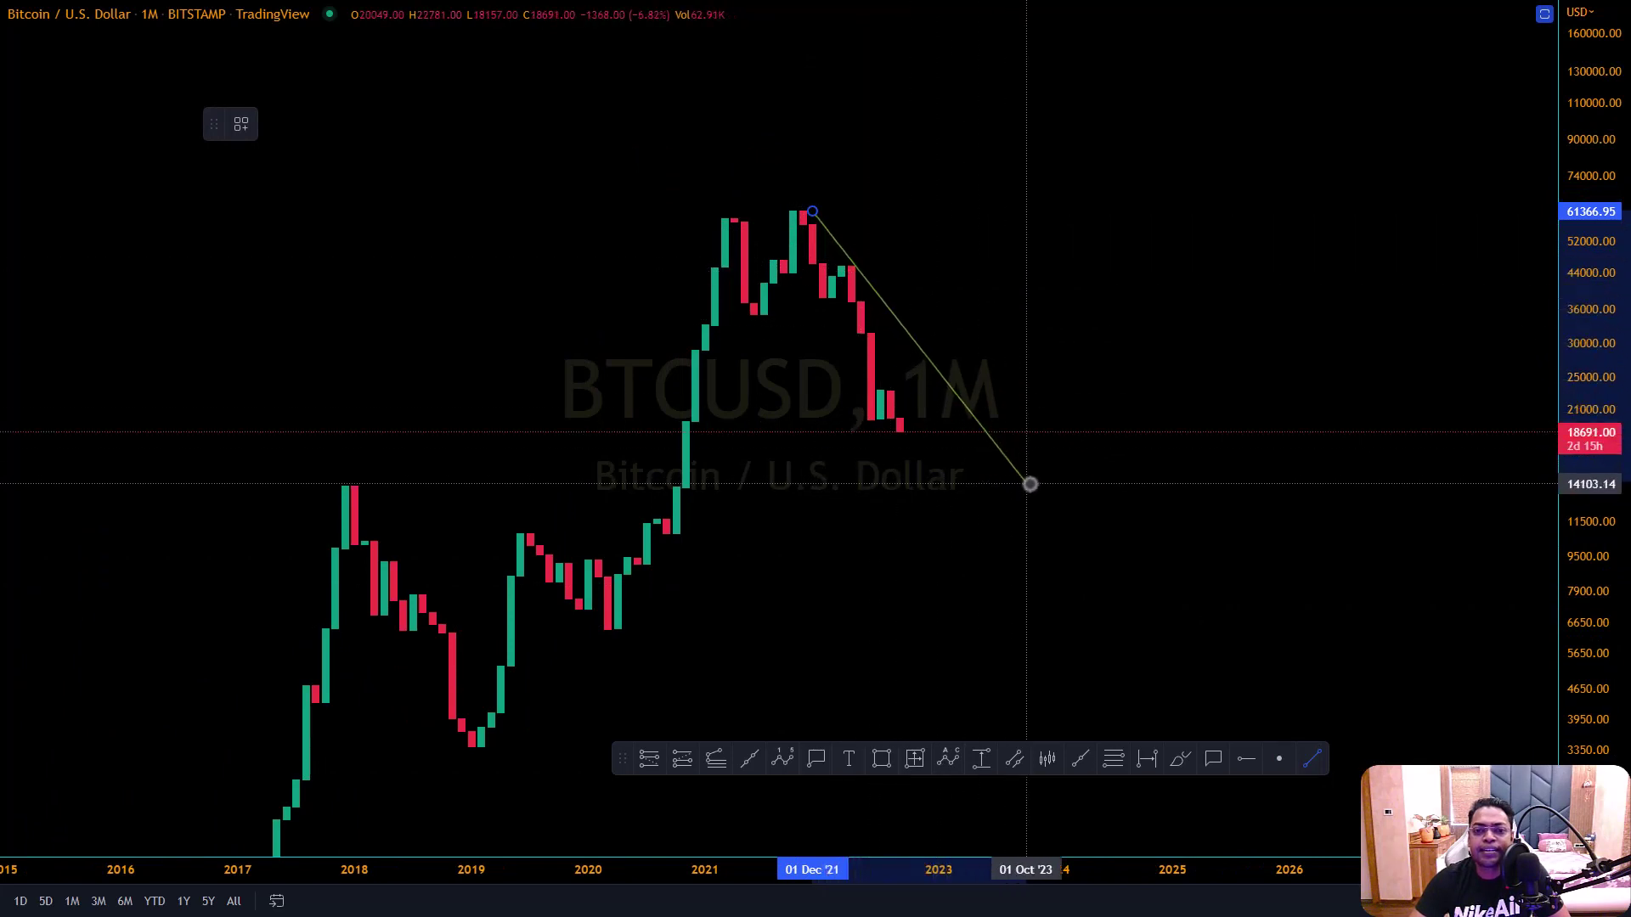
left_click(1030, 484)
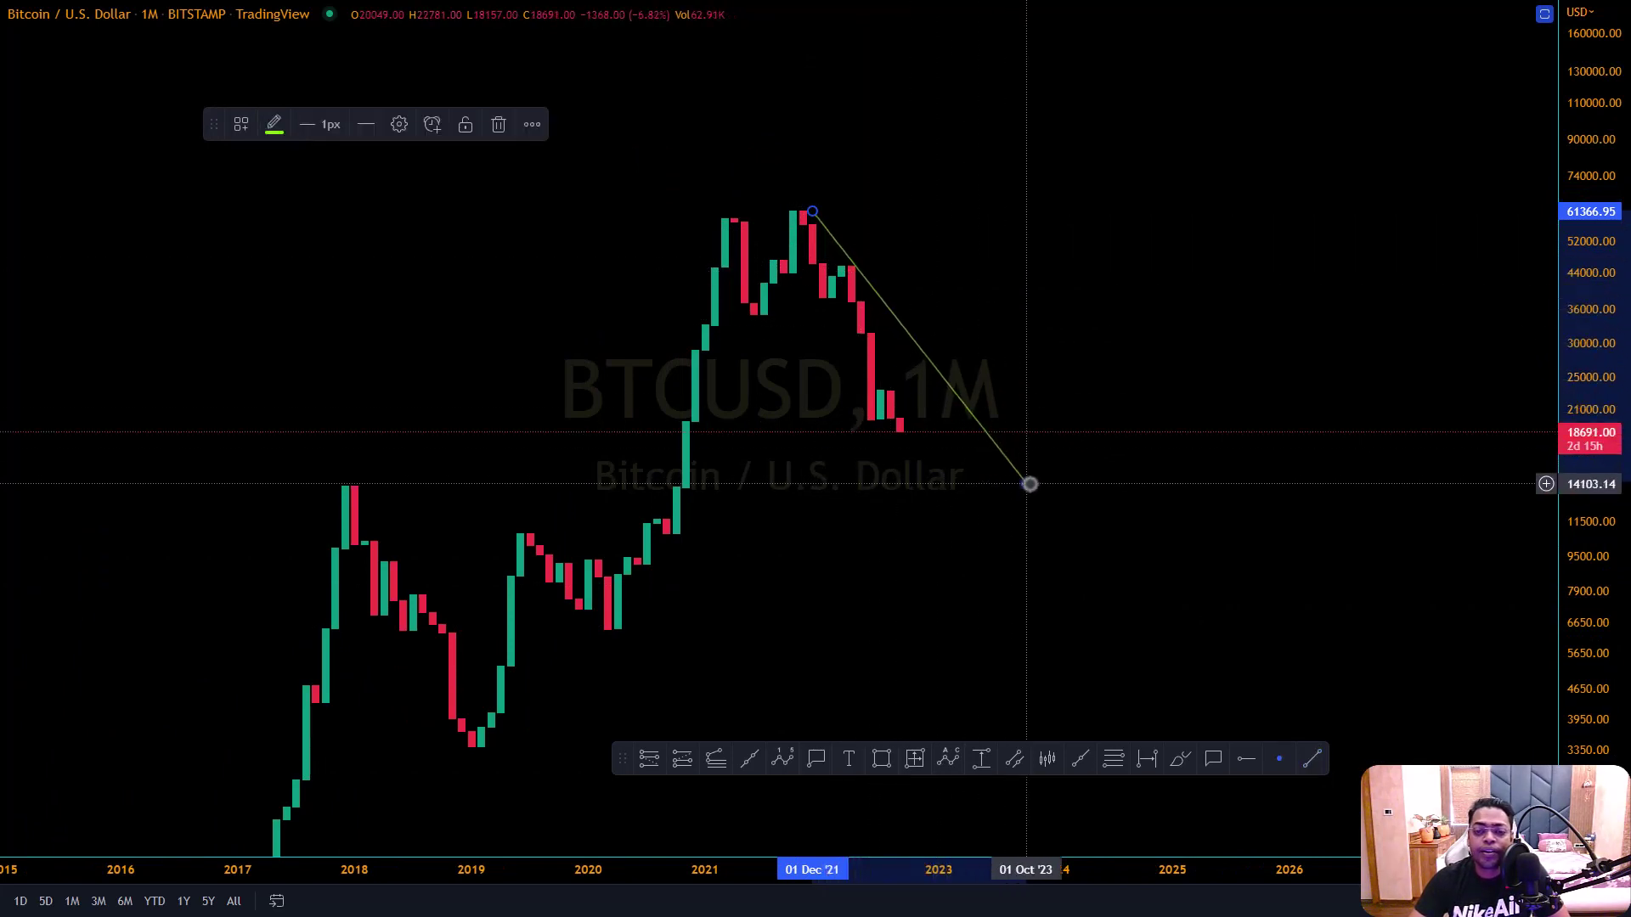
left_click(804, 211)
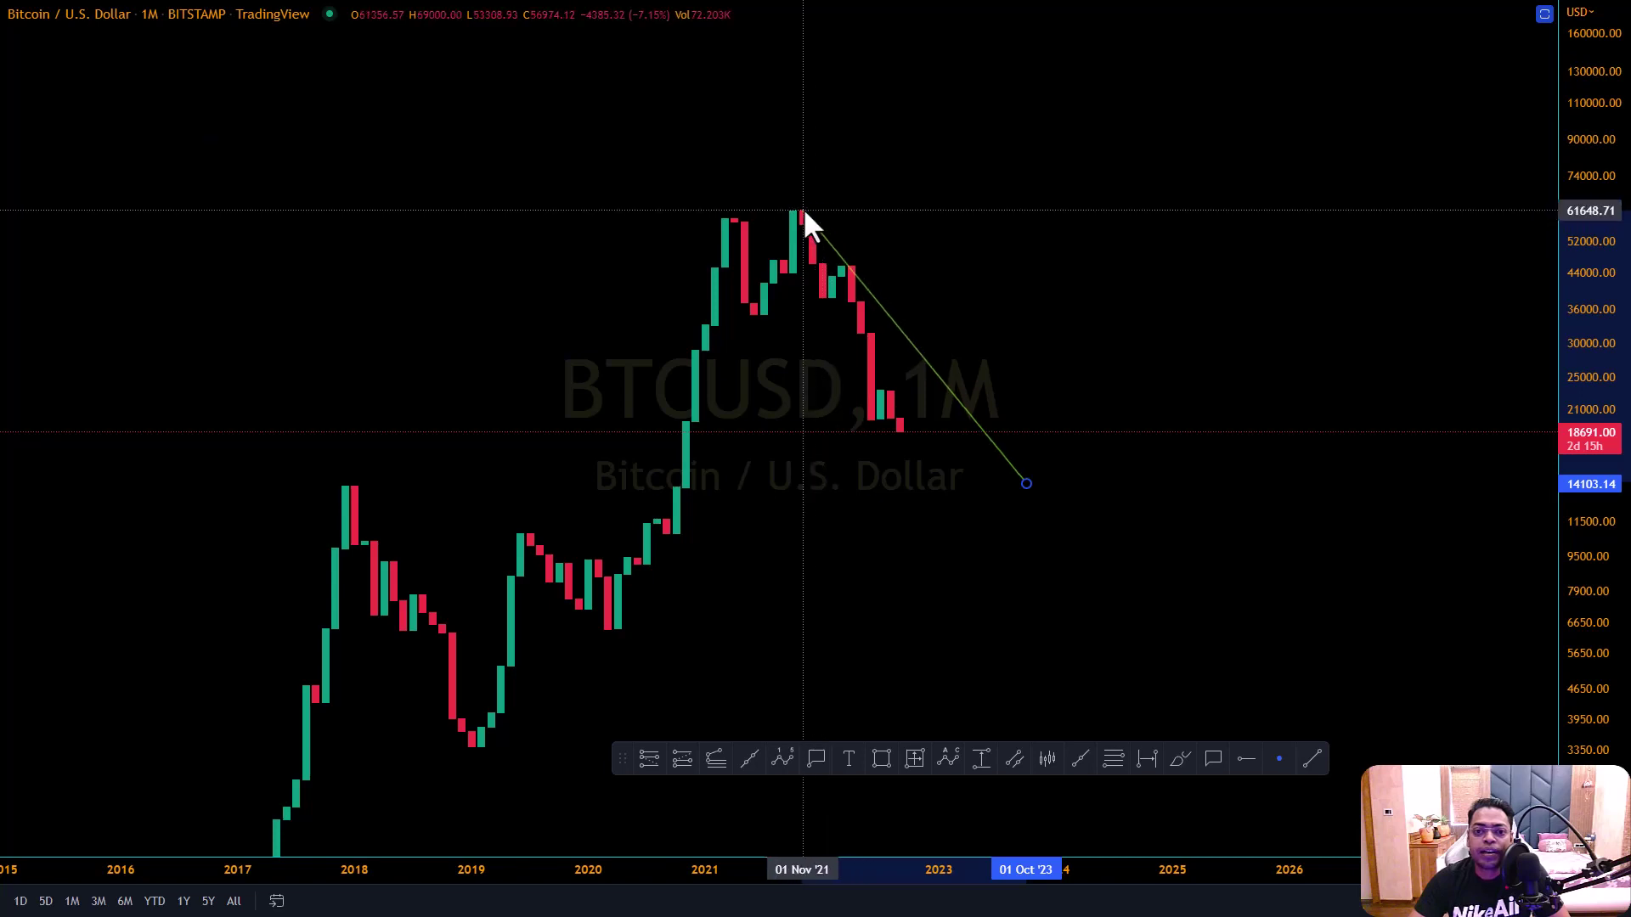
left_click(805, 213)
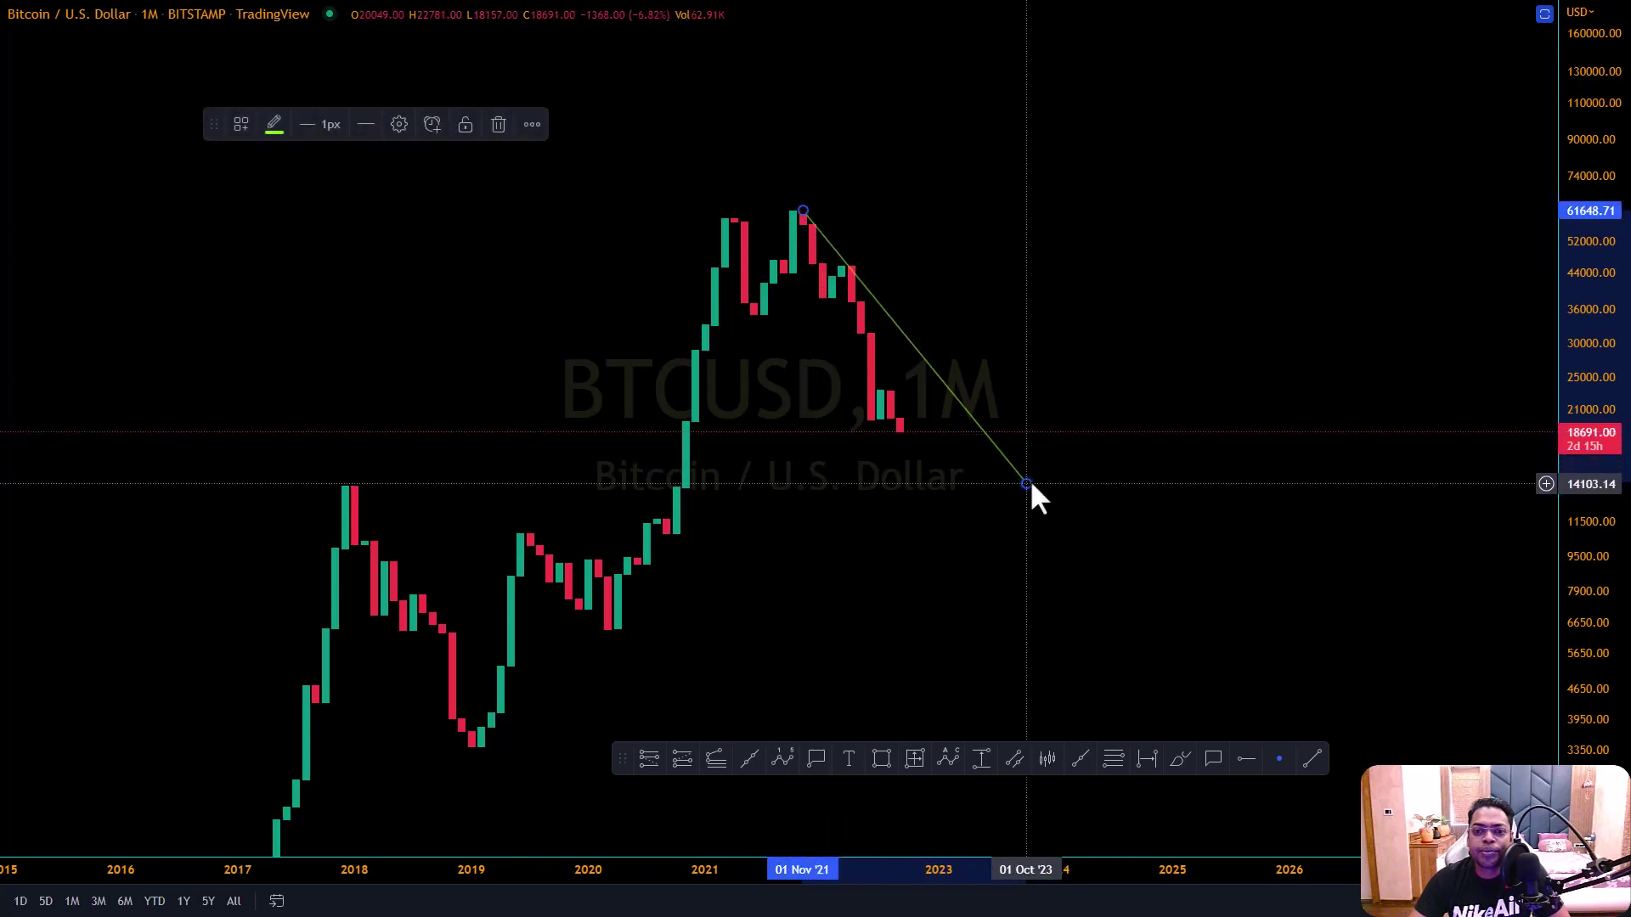
left_click_drag(1028, 484, 1036, 479)
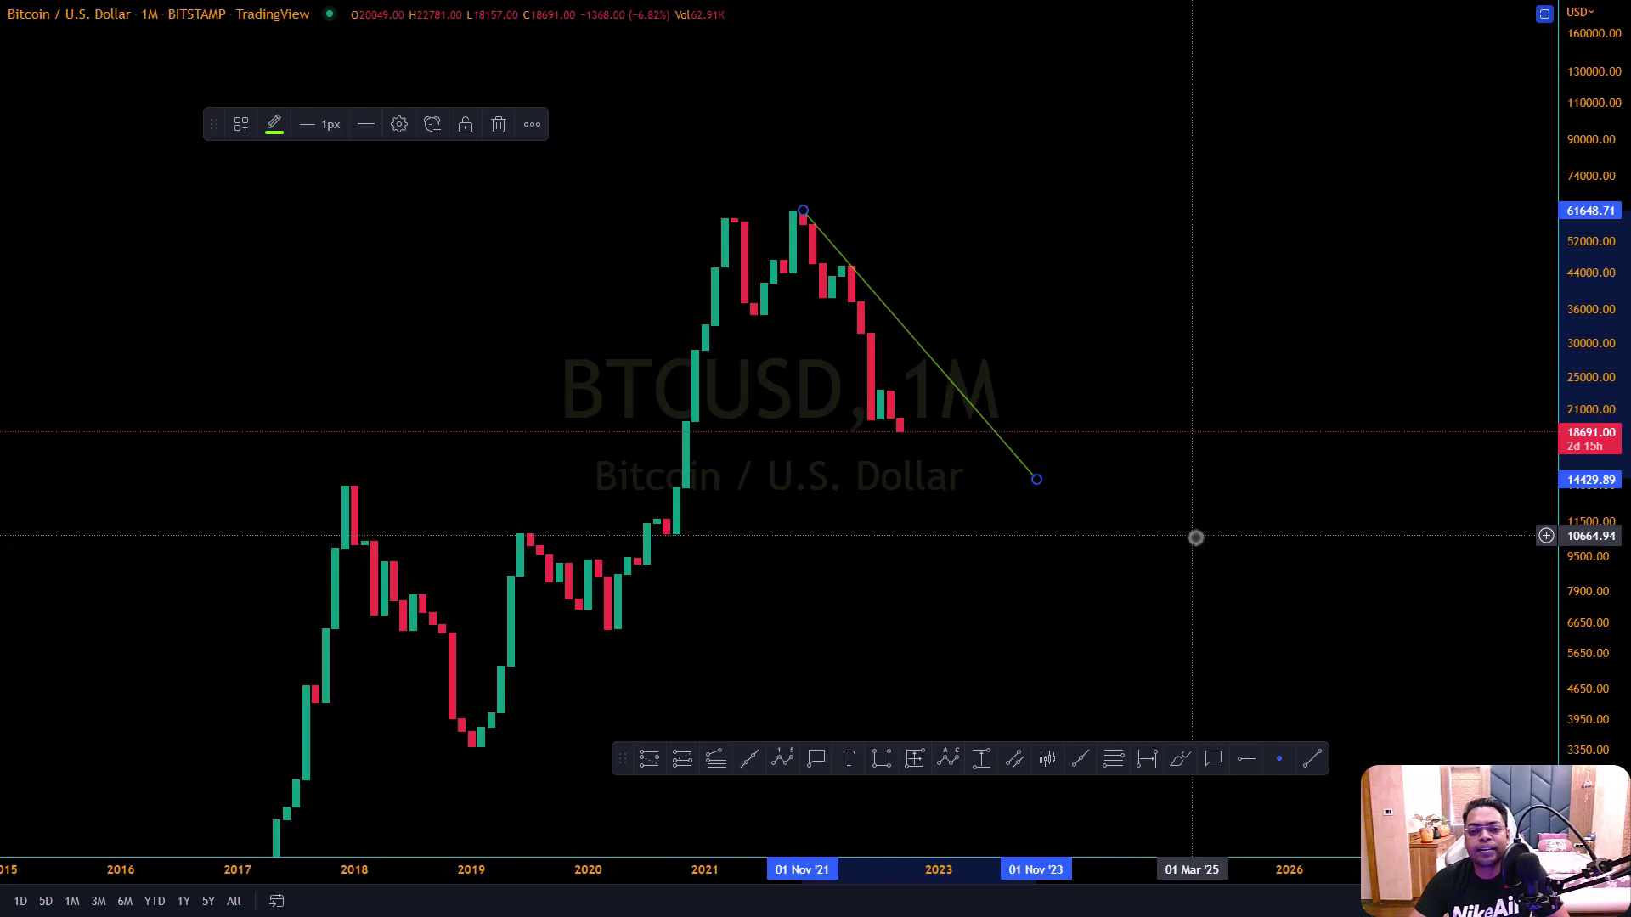
Delete the trend line and turn the candle wicks back on in the chart's symbol settings
key("Delete")
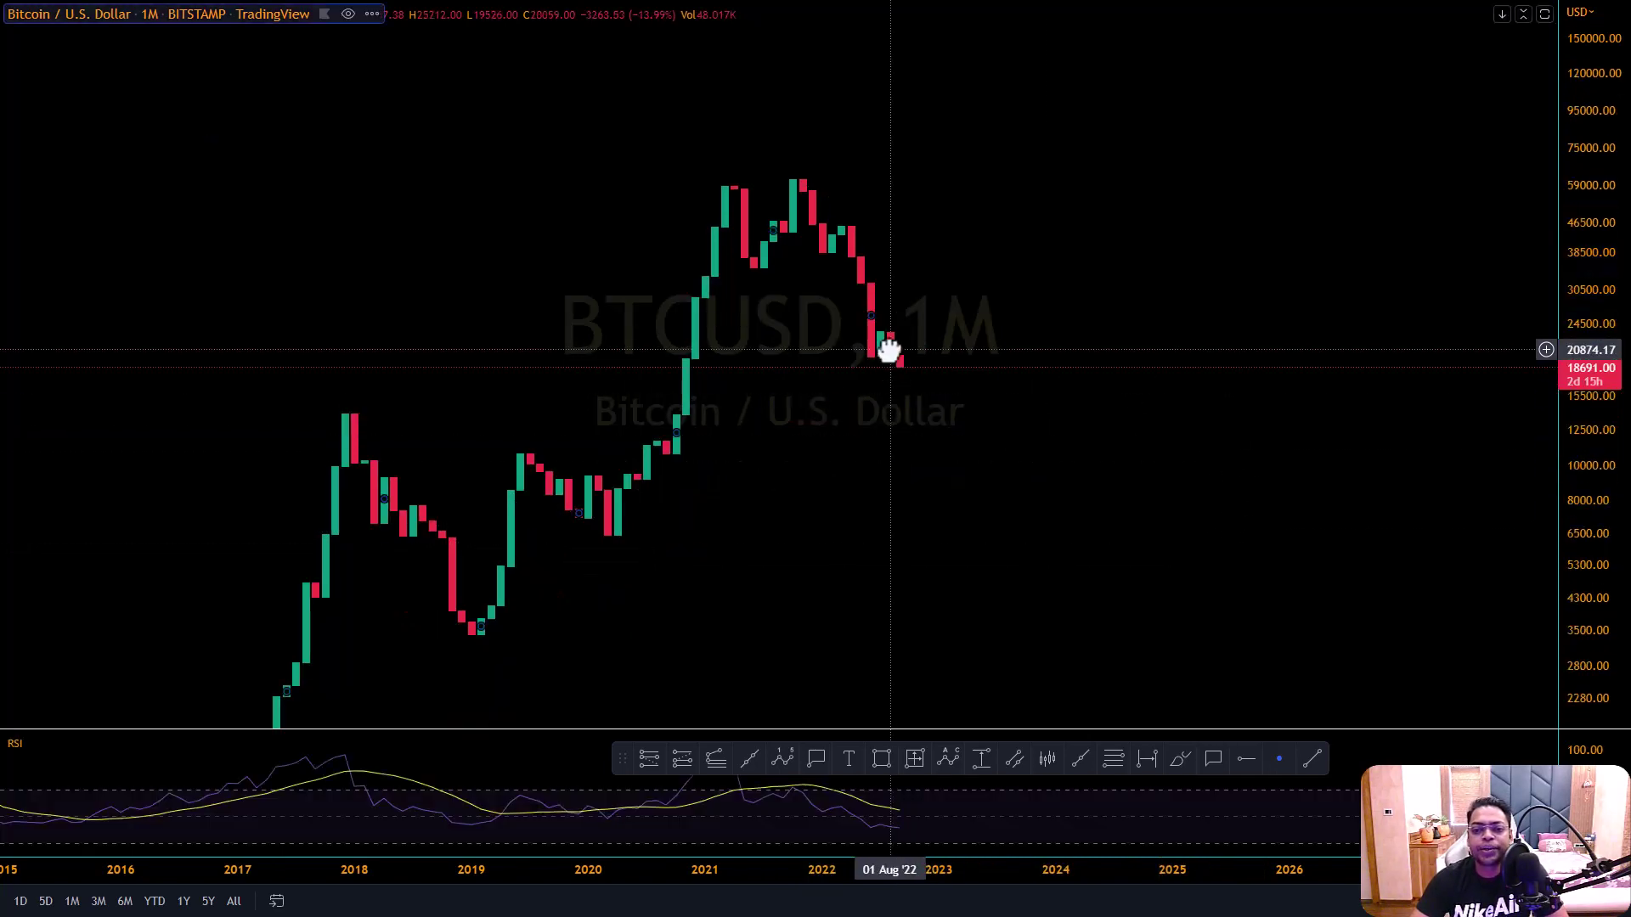
double_click(888, 348)
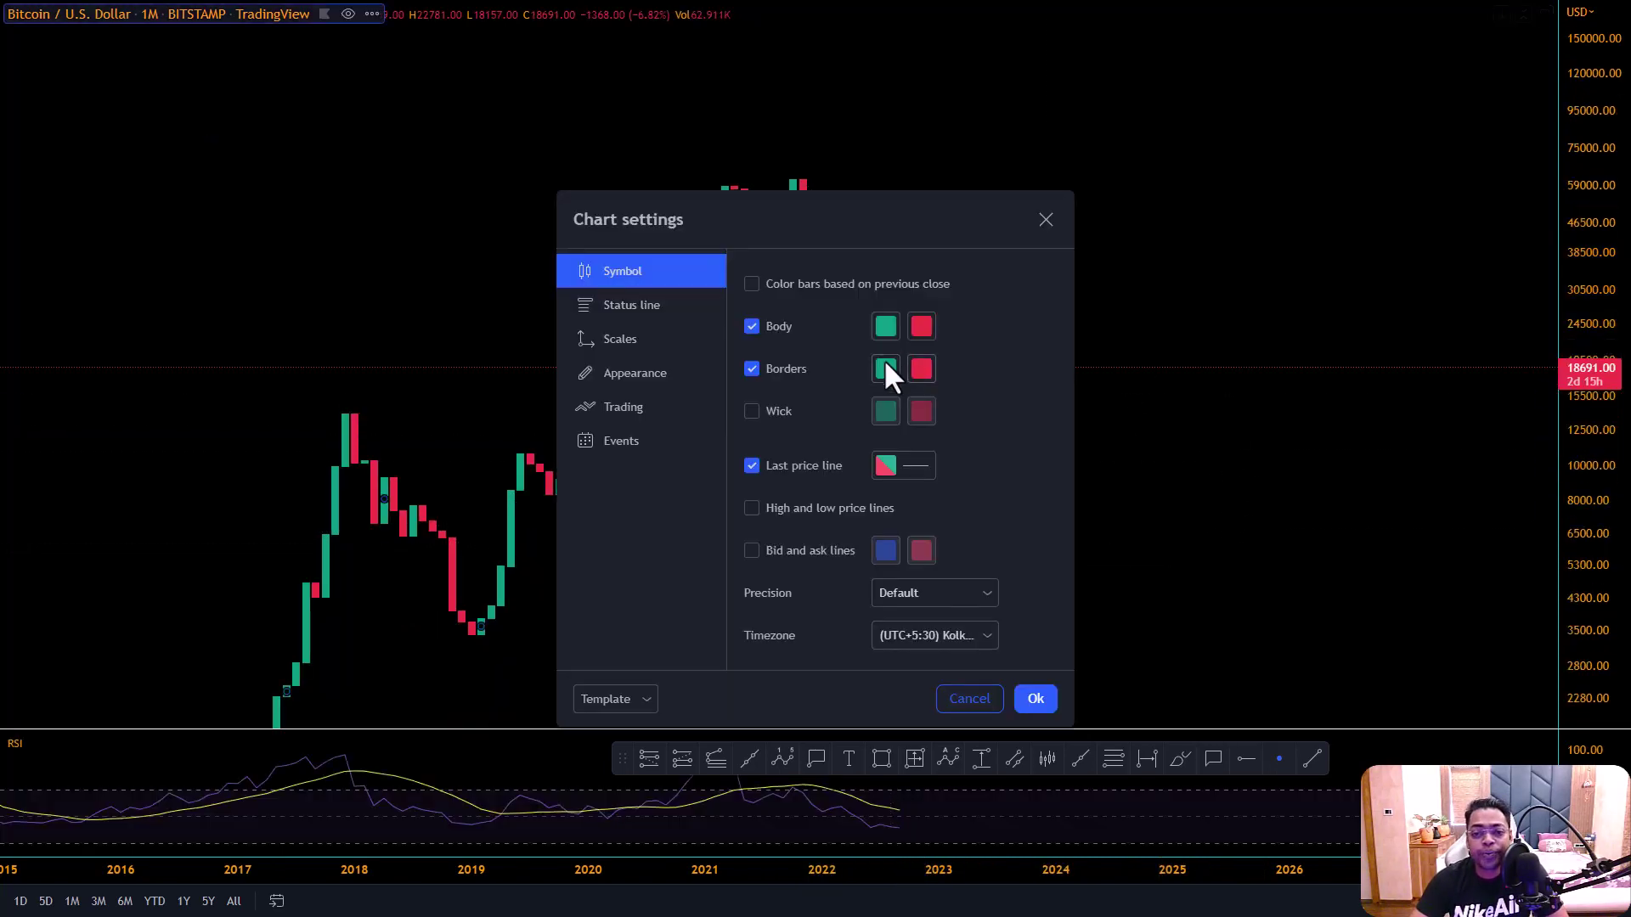
left_click(1035, 699)
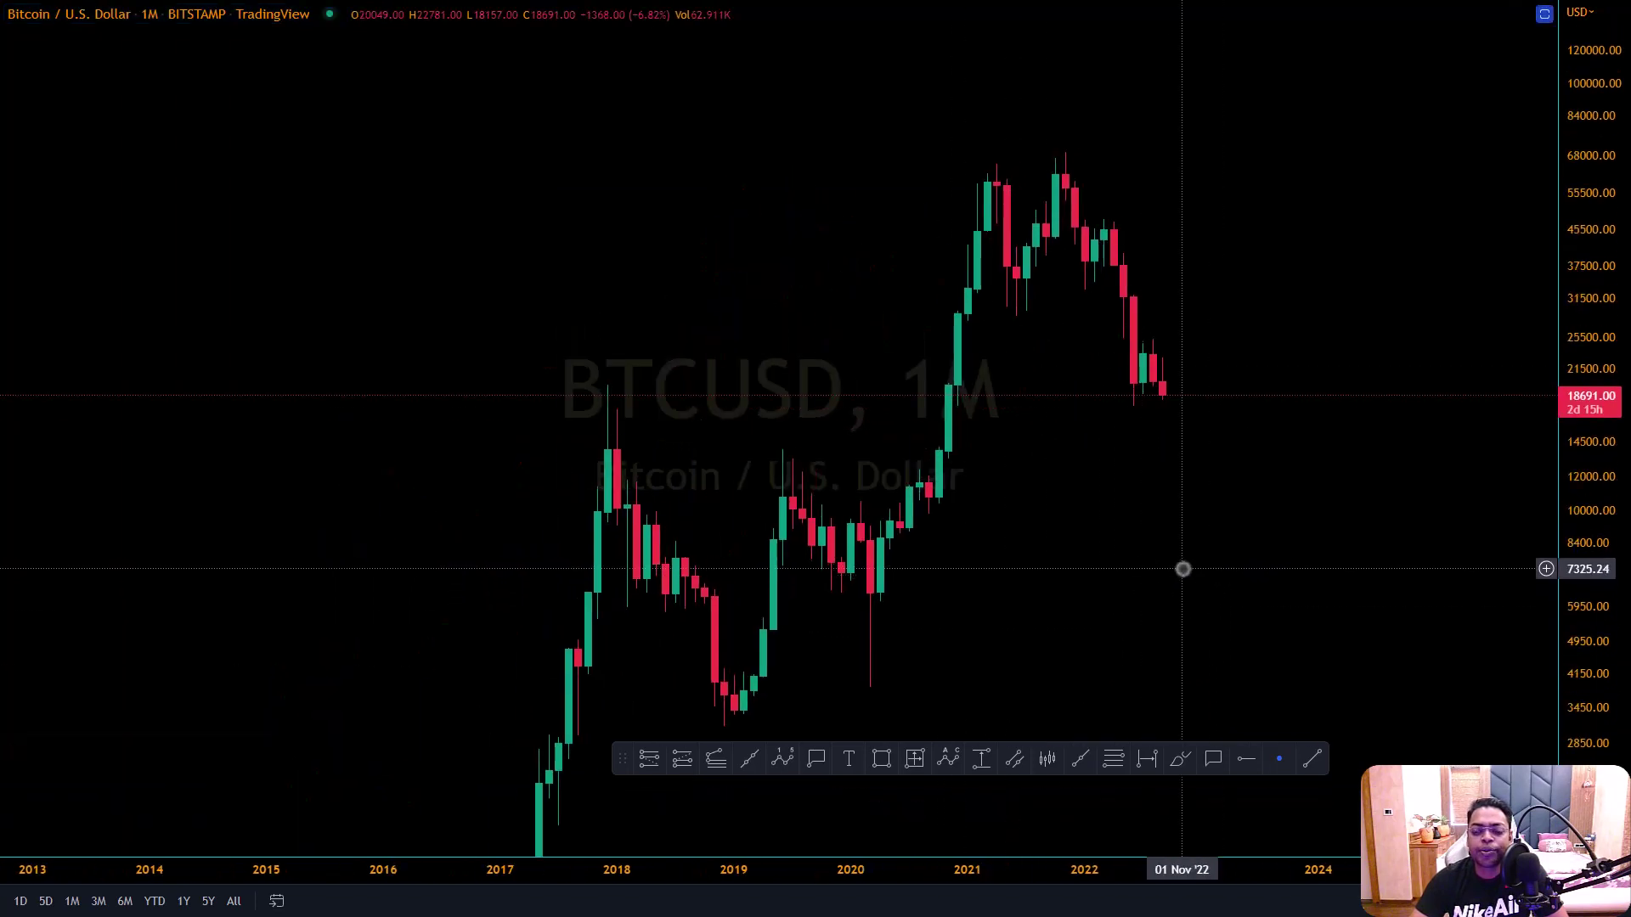
Draw a trend line along the falling wick highs from November 2021 at 69978.21 to January 2023 at about 24097
scroll(1181, 564, "up", 2)
scroll(1176, 557, "down", 1)
left_click_drag(1609, 279, 1606, 416)
left_click_drag(1256, 521, 1186, 523)
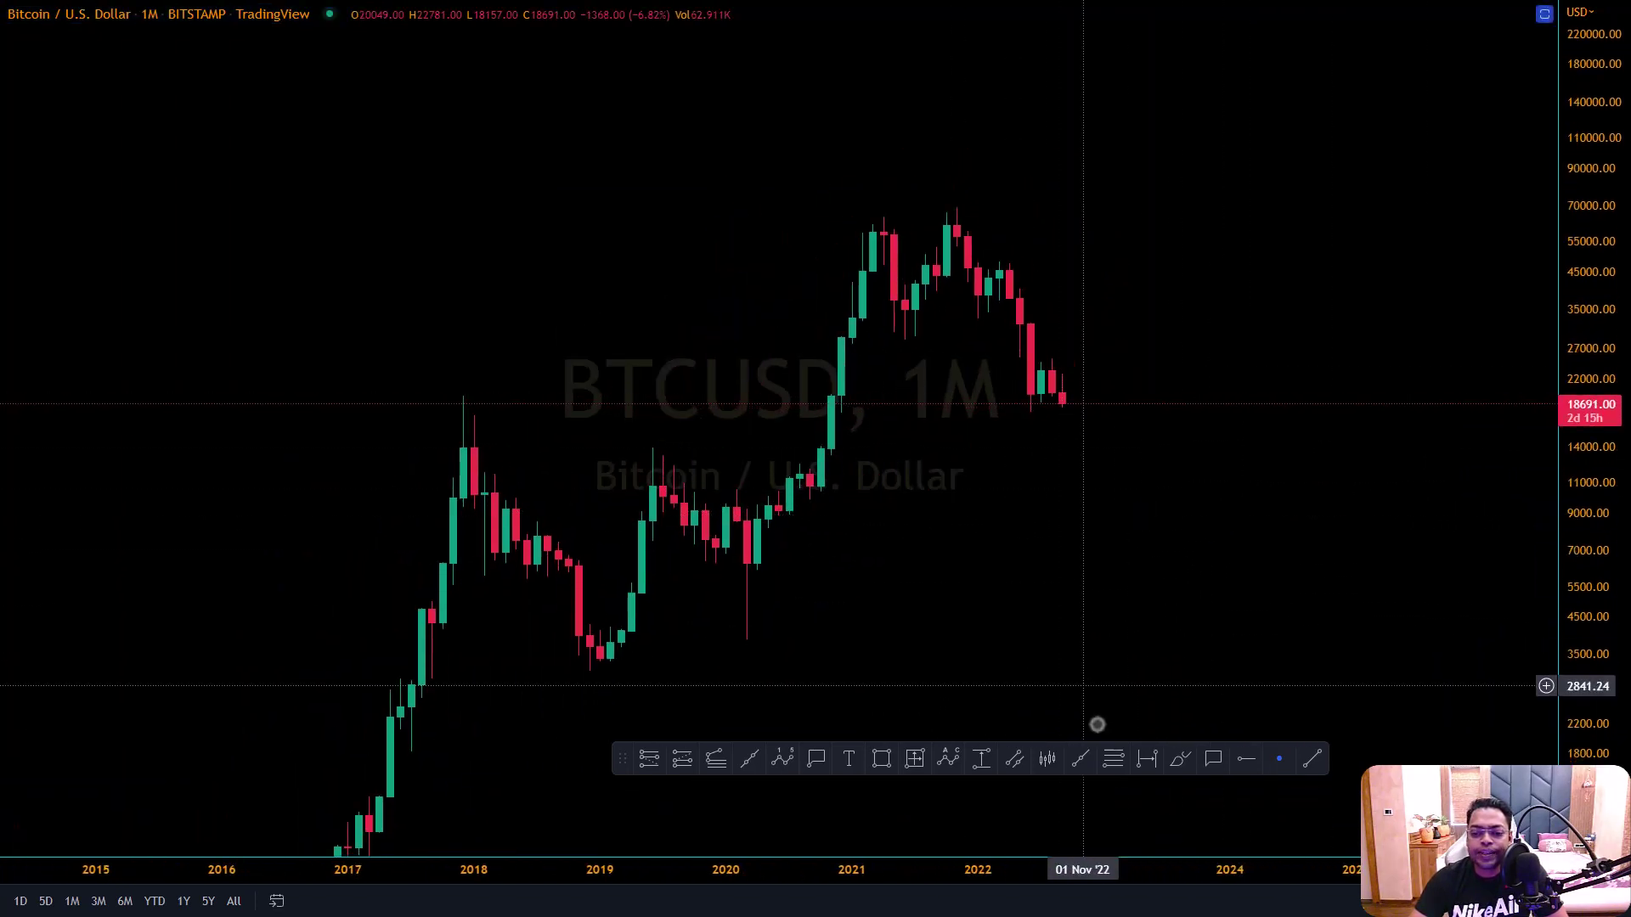
left_click(1313, 759)
left_click(957, 207)
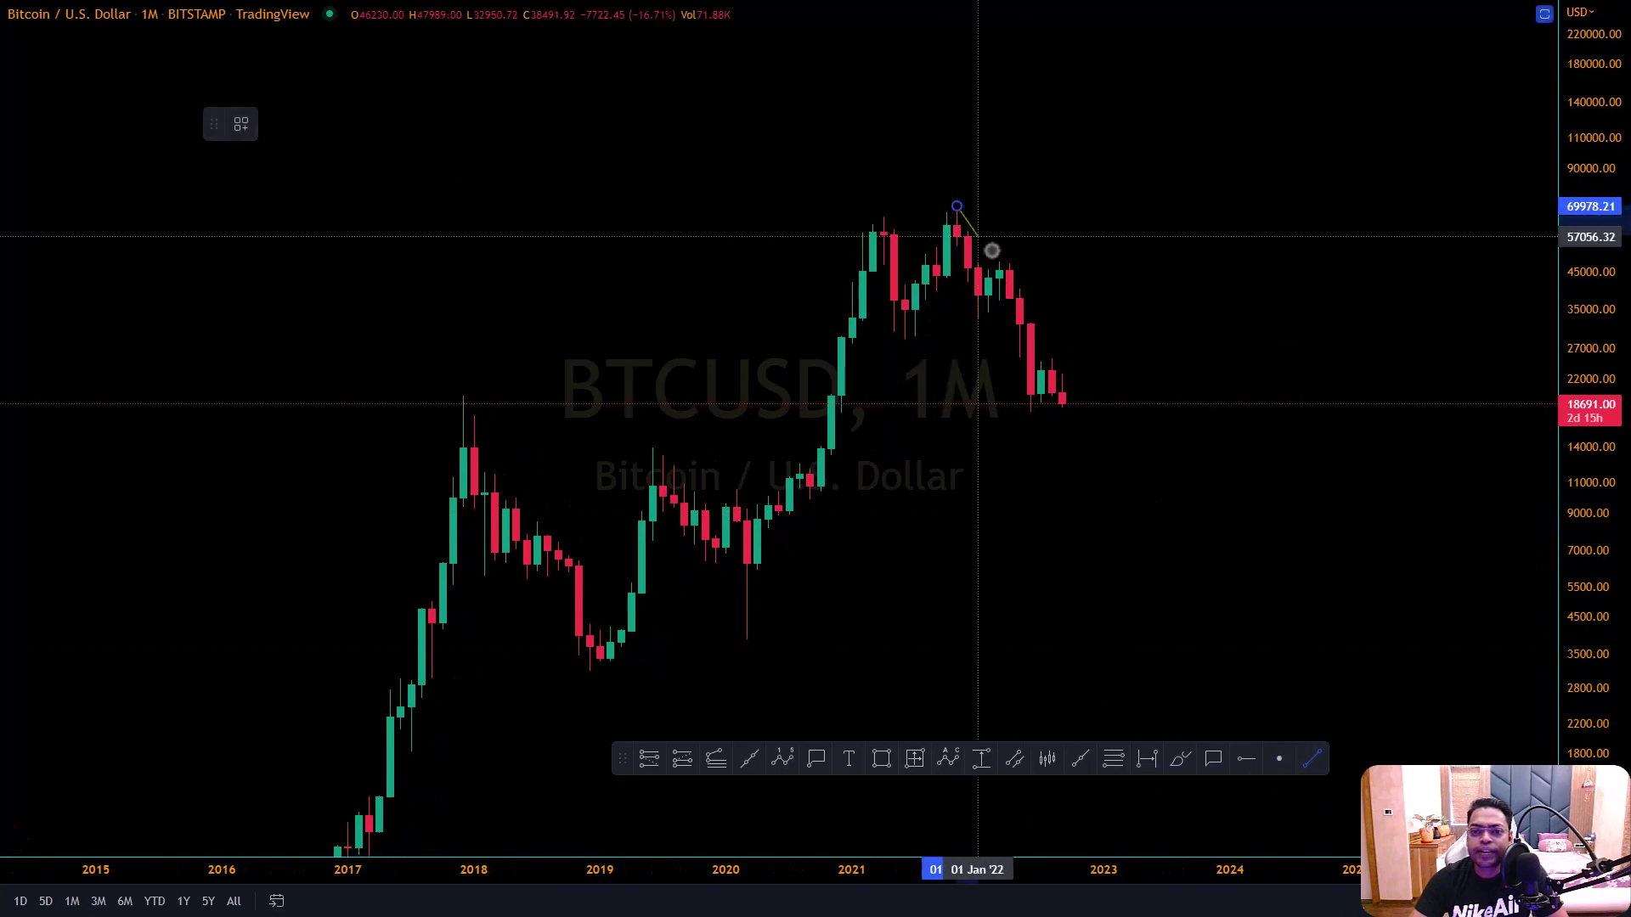
left_click(1104, 366)
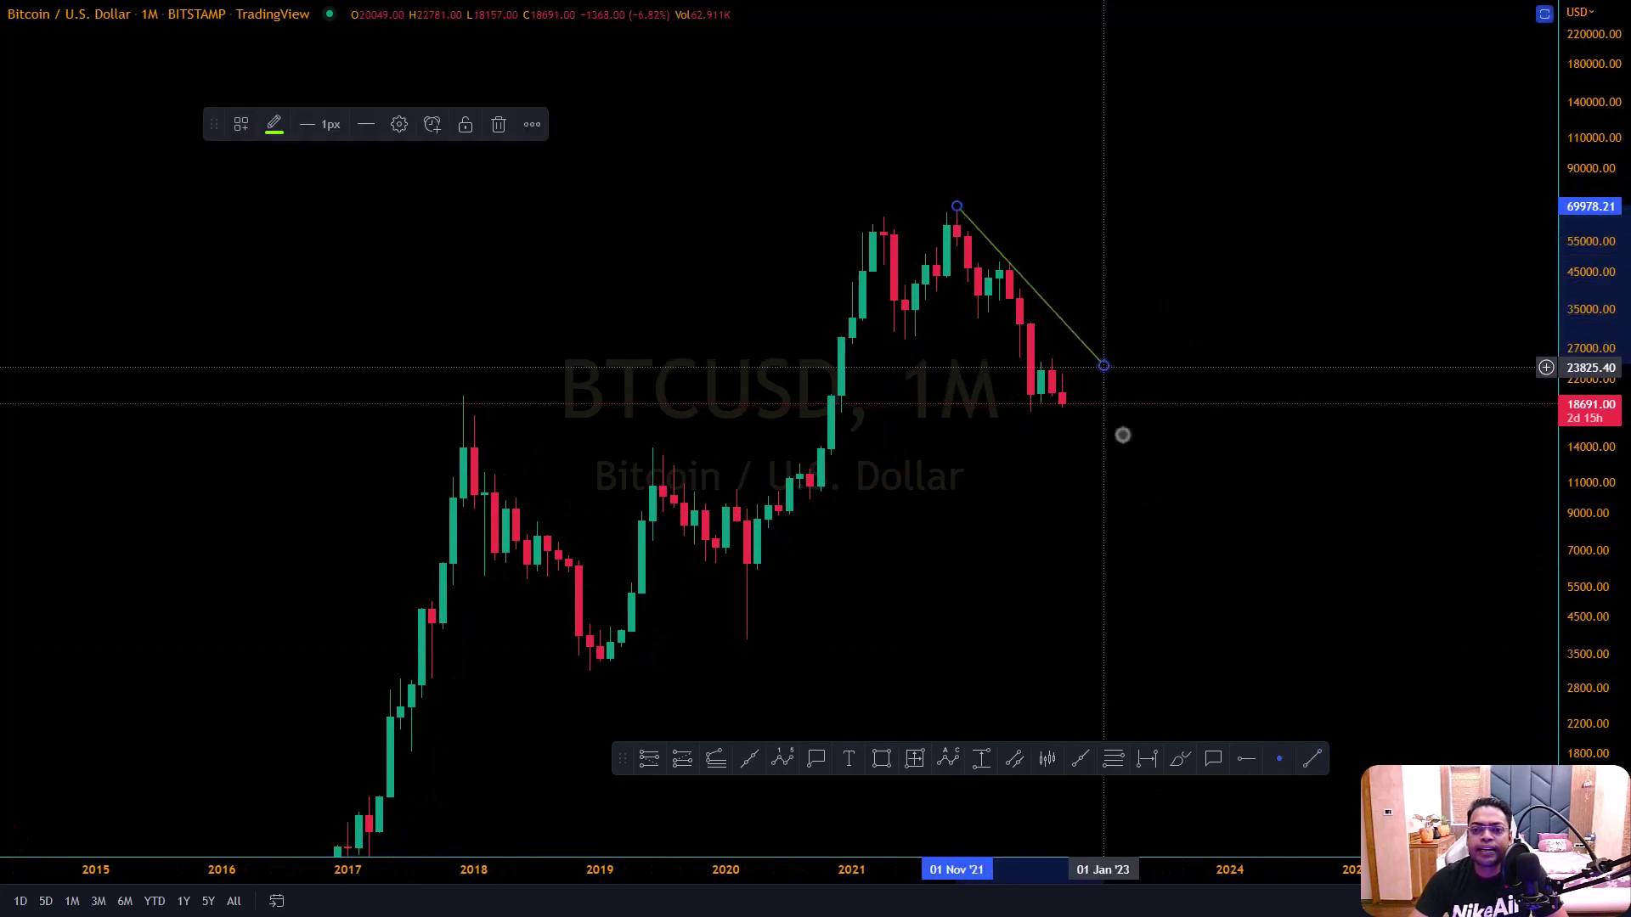
Try the trend line's left extension, switch it off again, and enable the line's middle point
left_click(399, 124)
left_click_drag(809, 293, 522, 125)
left_click(469, 165)
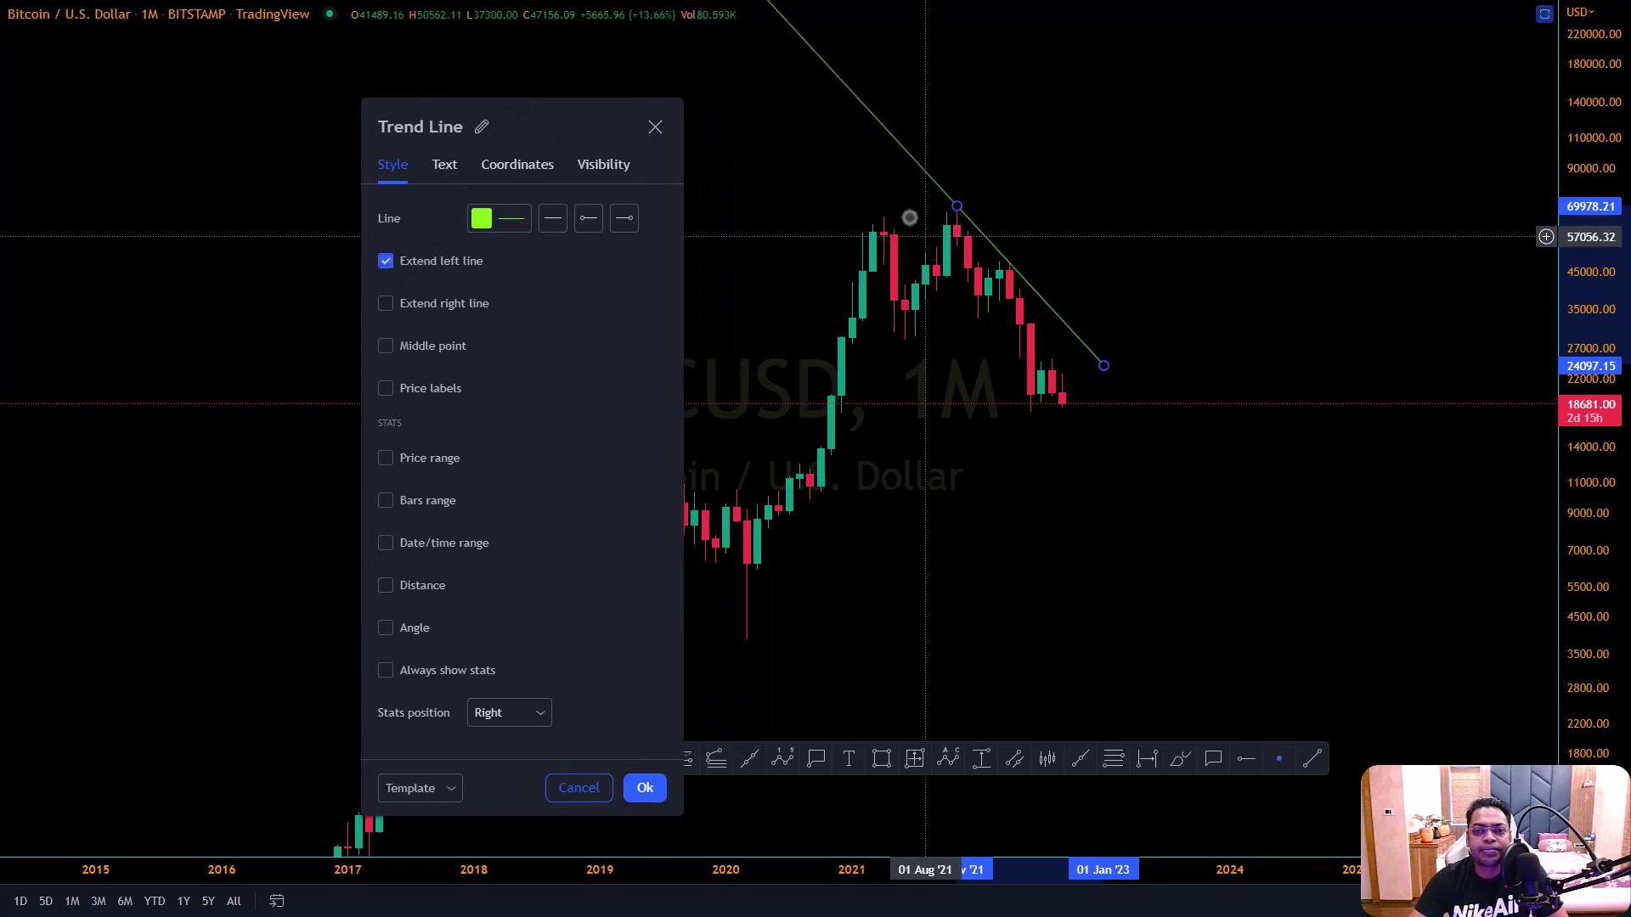
left_click(386, 261)
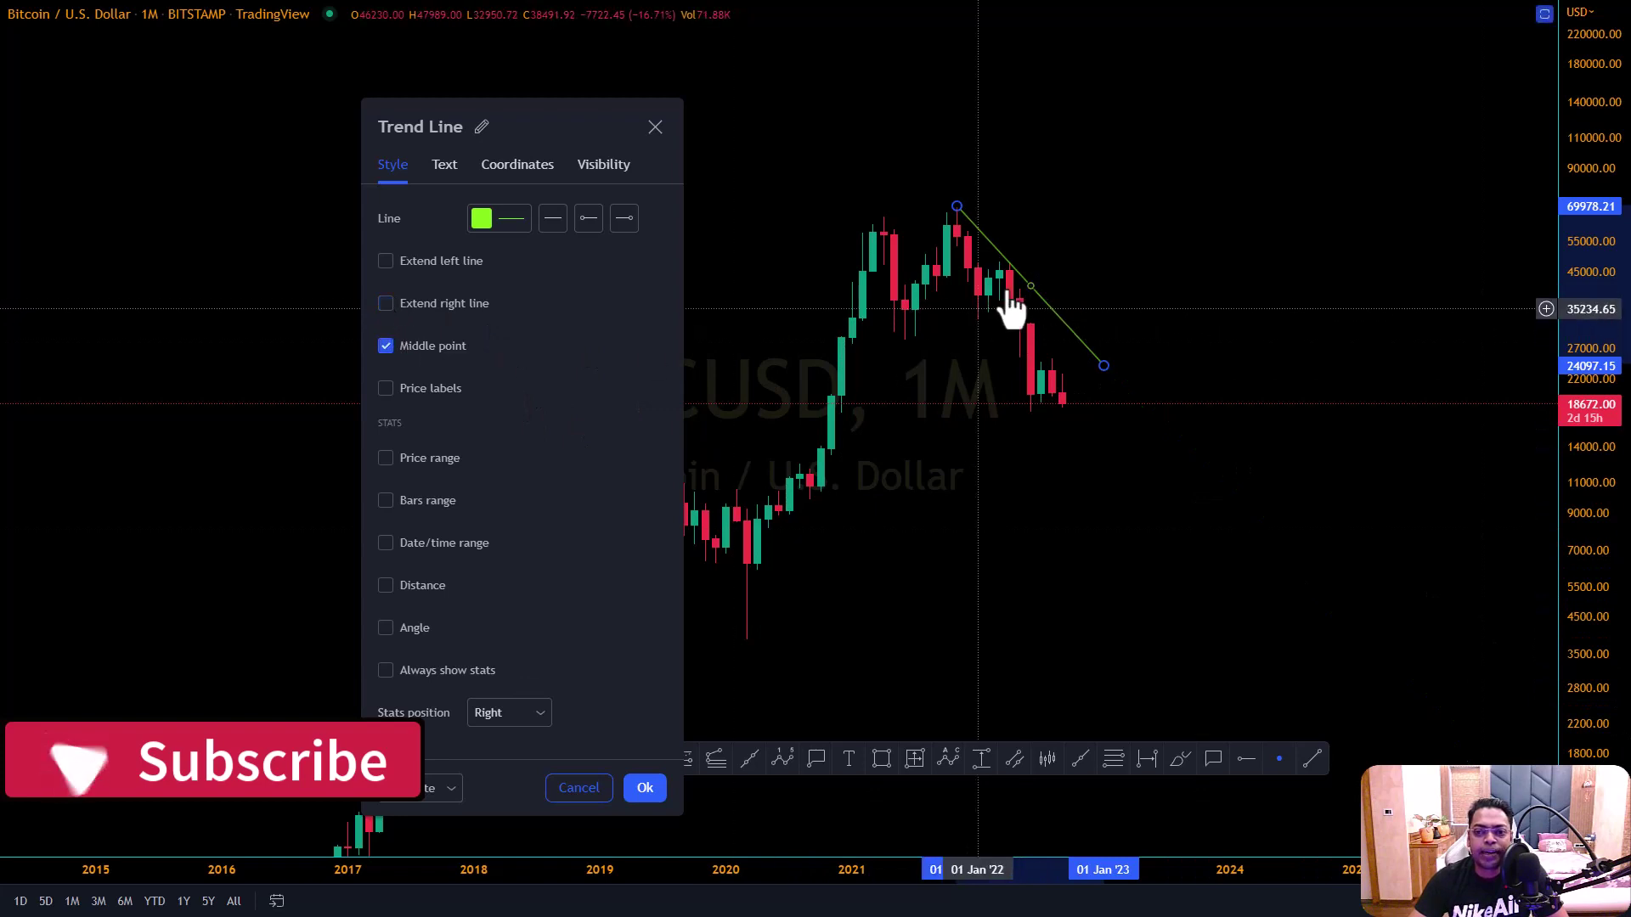
Shift the trend line slightly upward by its middle point and adjust it to run from November 2021 at 72400.13 to December 2022 at 25503.11
mouse_move(1033, 293)
left_mouse_down()
mouse_move(1121, 244)
mouse_move(1005, 298)
mouse_move(1060, 263)
mouse_move(1019, 272)
mouse_move(1030, 283)
left_mouse_up()
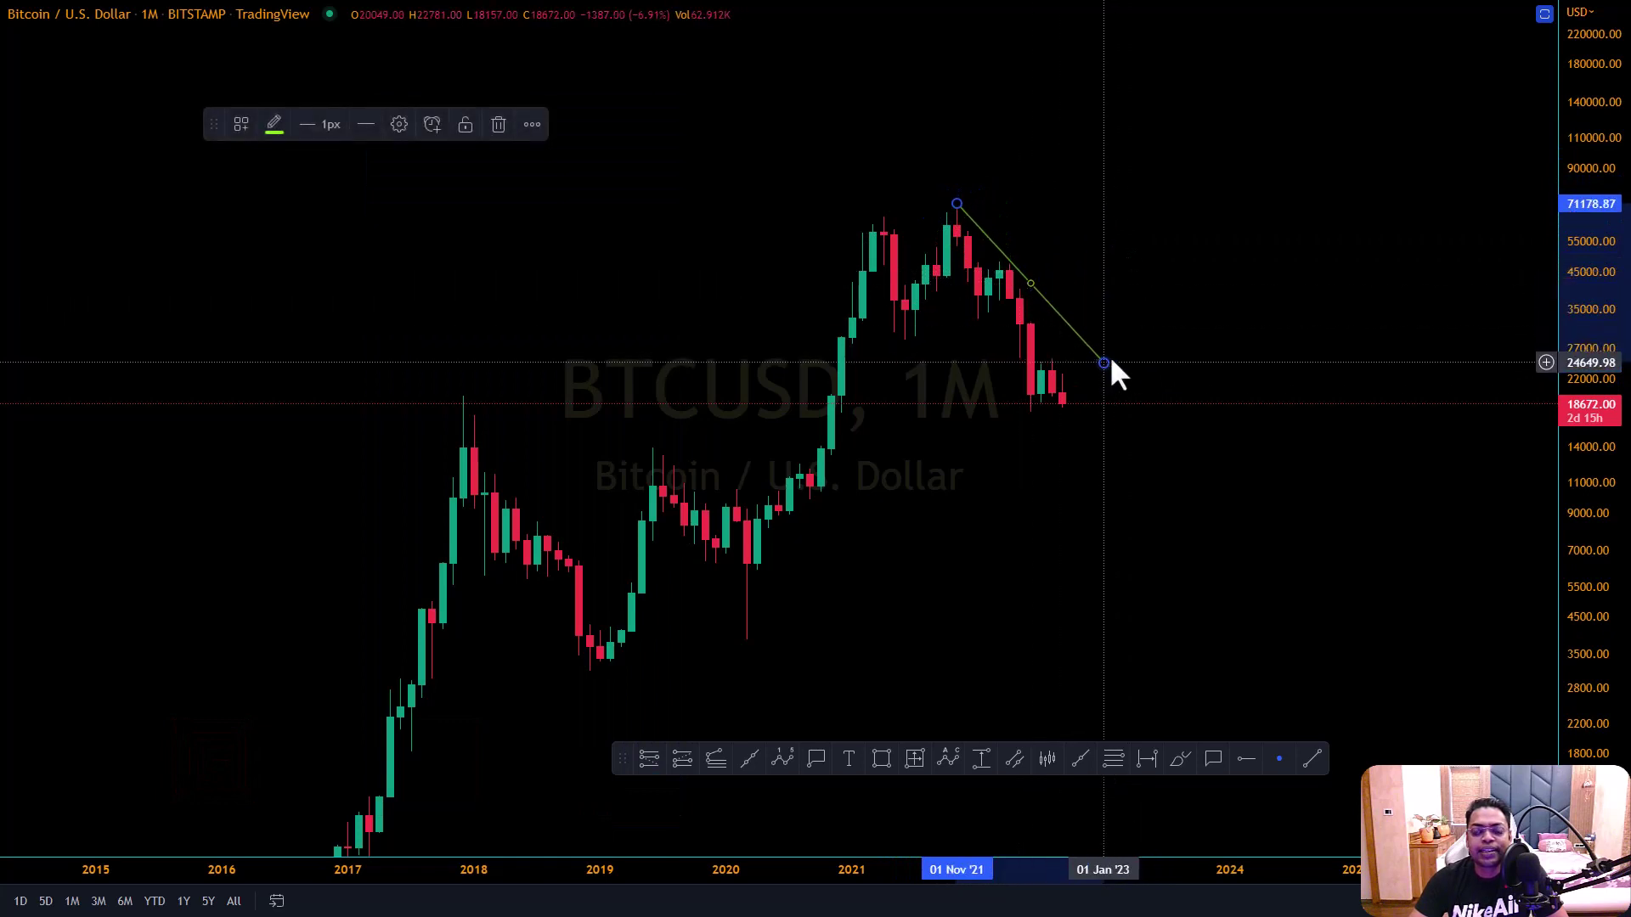
left_click_drag(1107, 365, 1089, 276)
mouse_move(1021, 204)
left_mouse_down()
mouse_move(1067, 201)
mouse_move(1017, 196)
left_mouse_up()
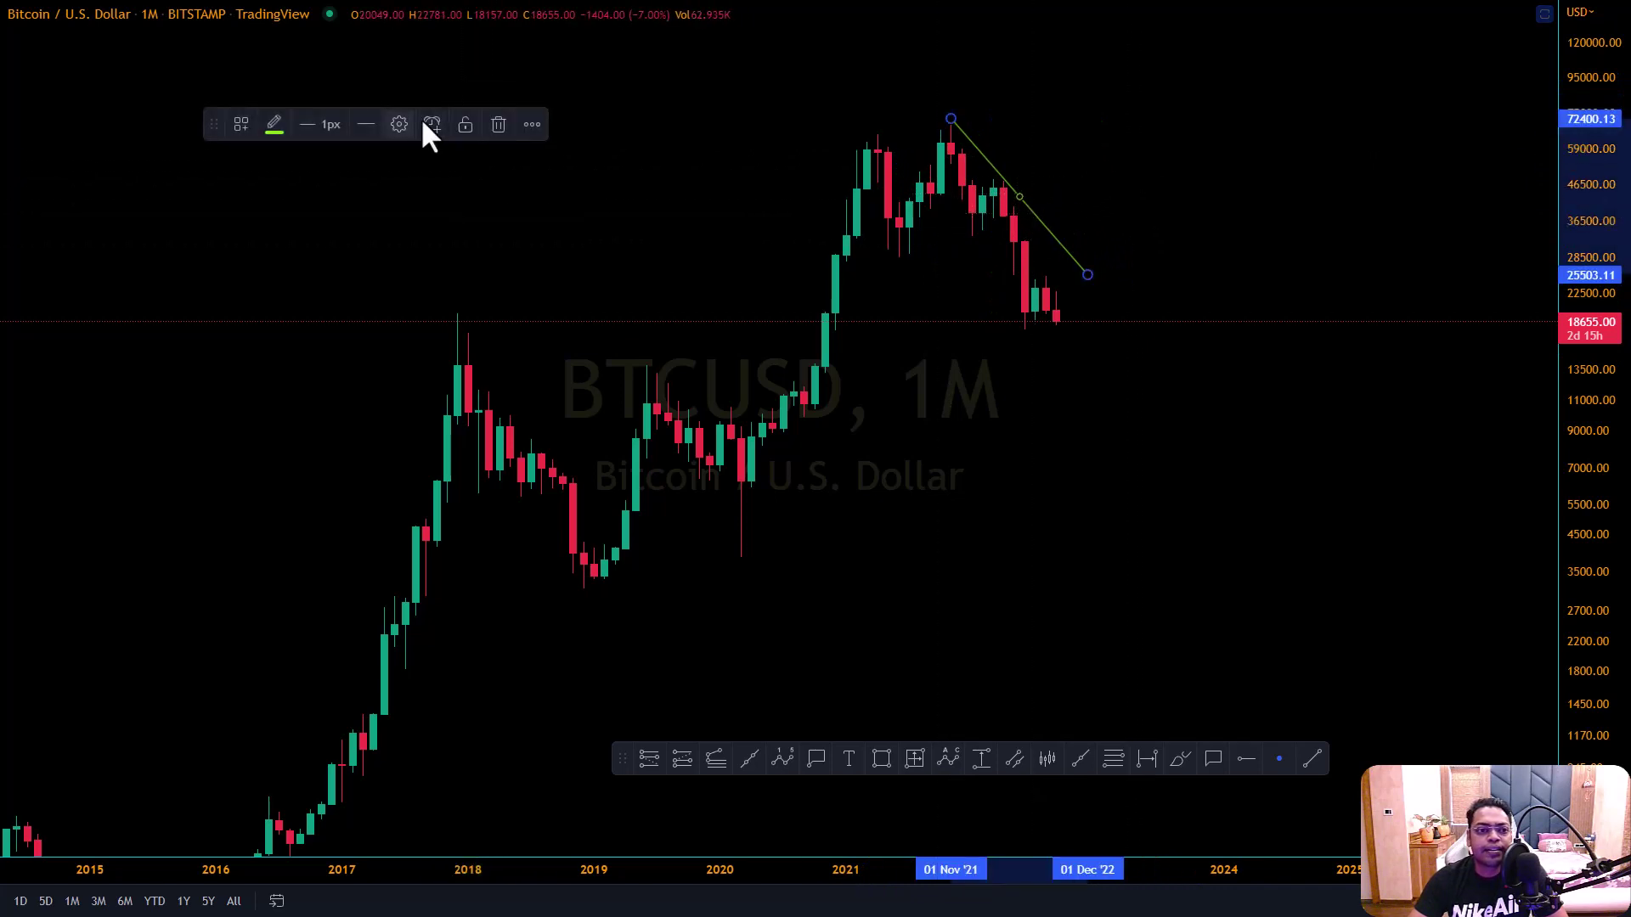
Switch off the trend line's middle point and try its price labels and price range stats
left_click(393, 123)
left_click_drag(850, 134, 593, 100)
left_click(422, 314)
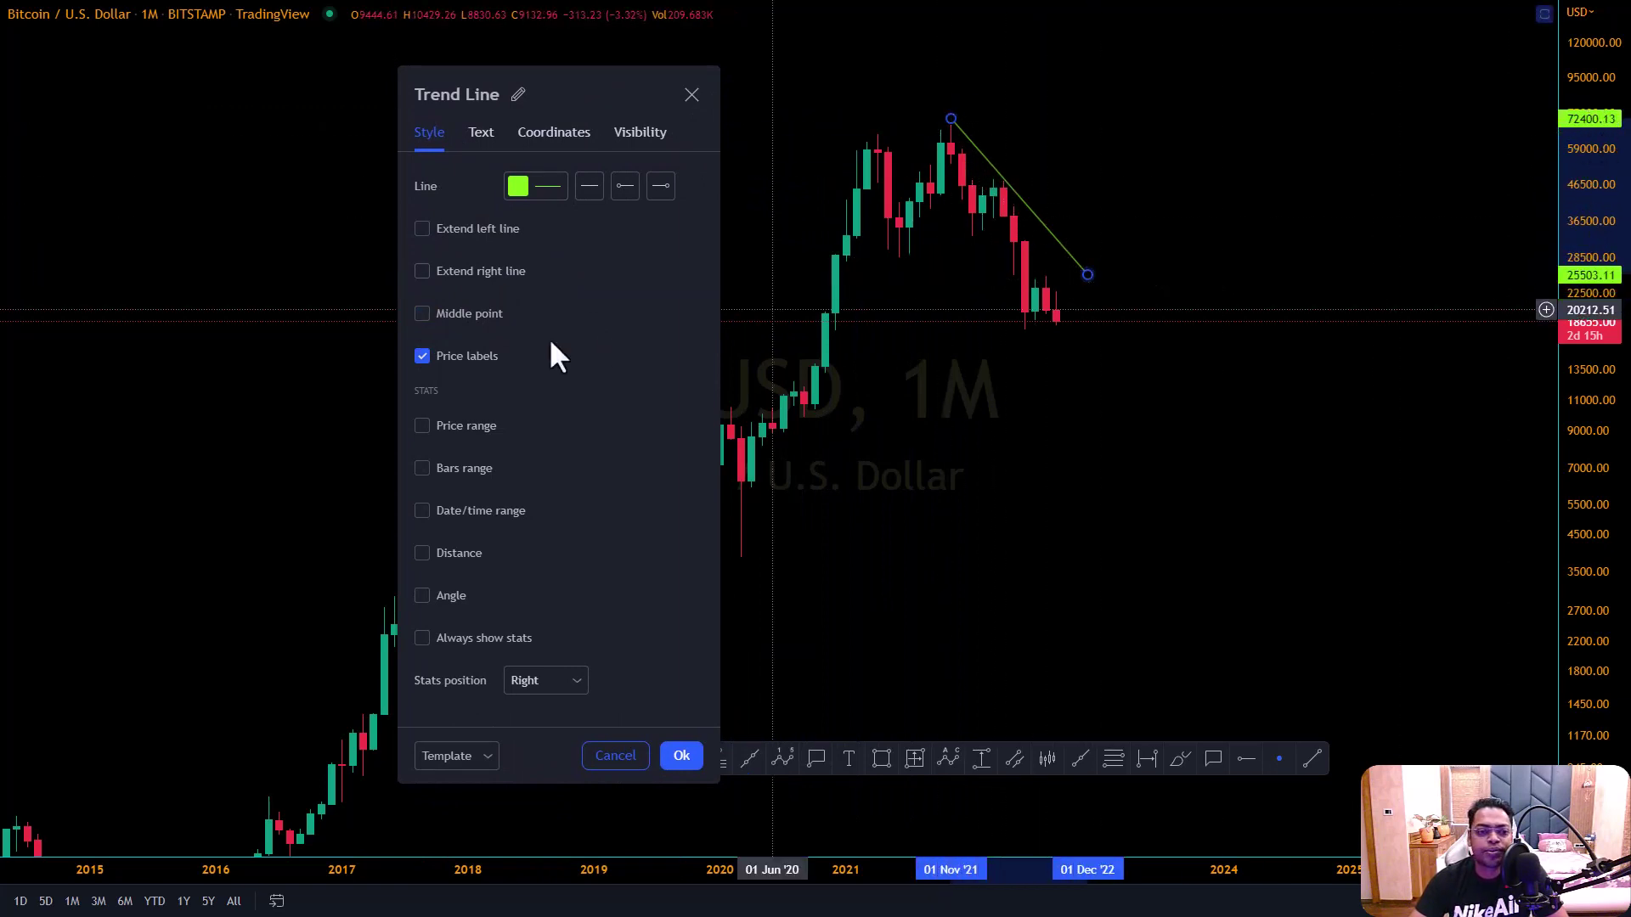
left_click(422, 427)
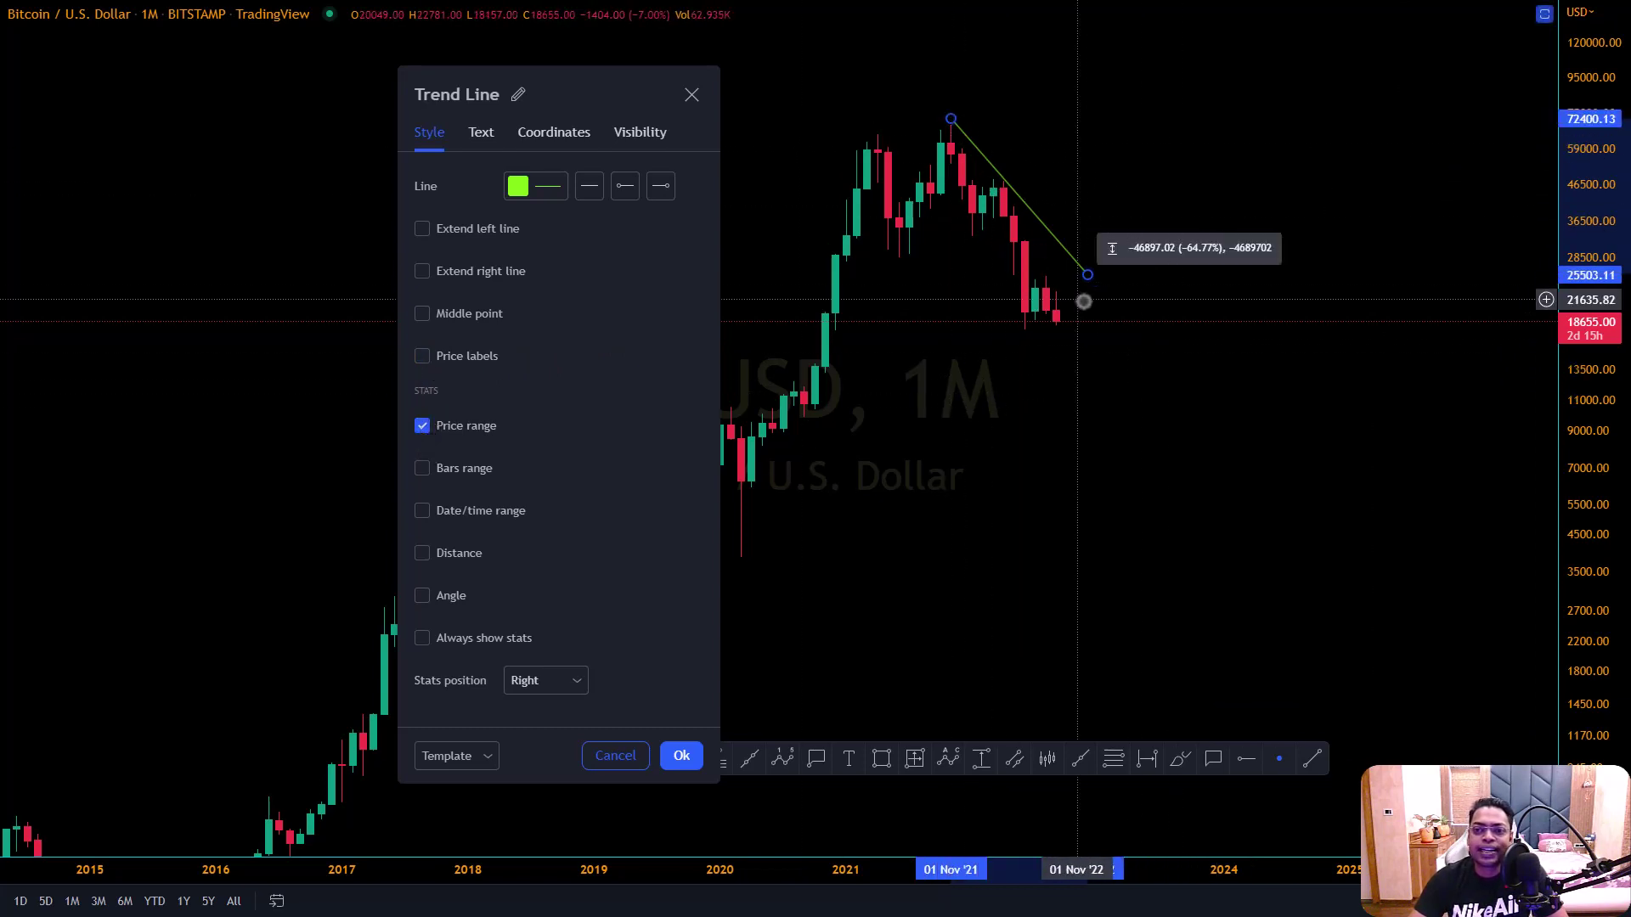
left_click(423, 426)
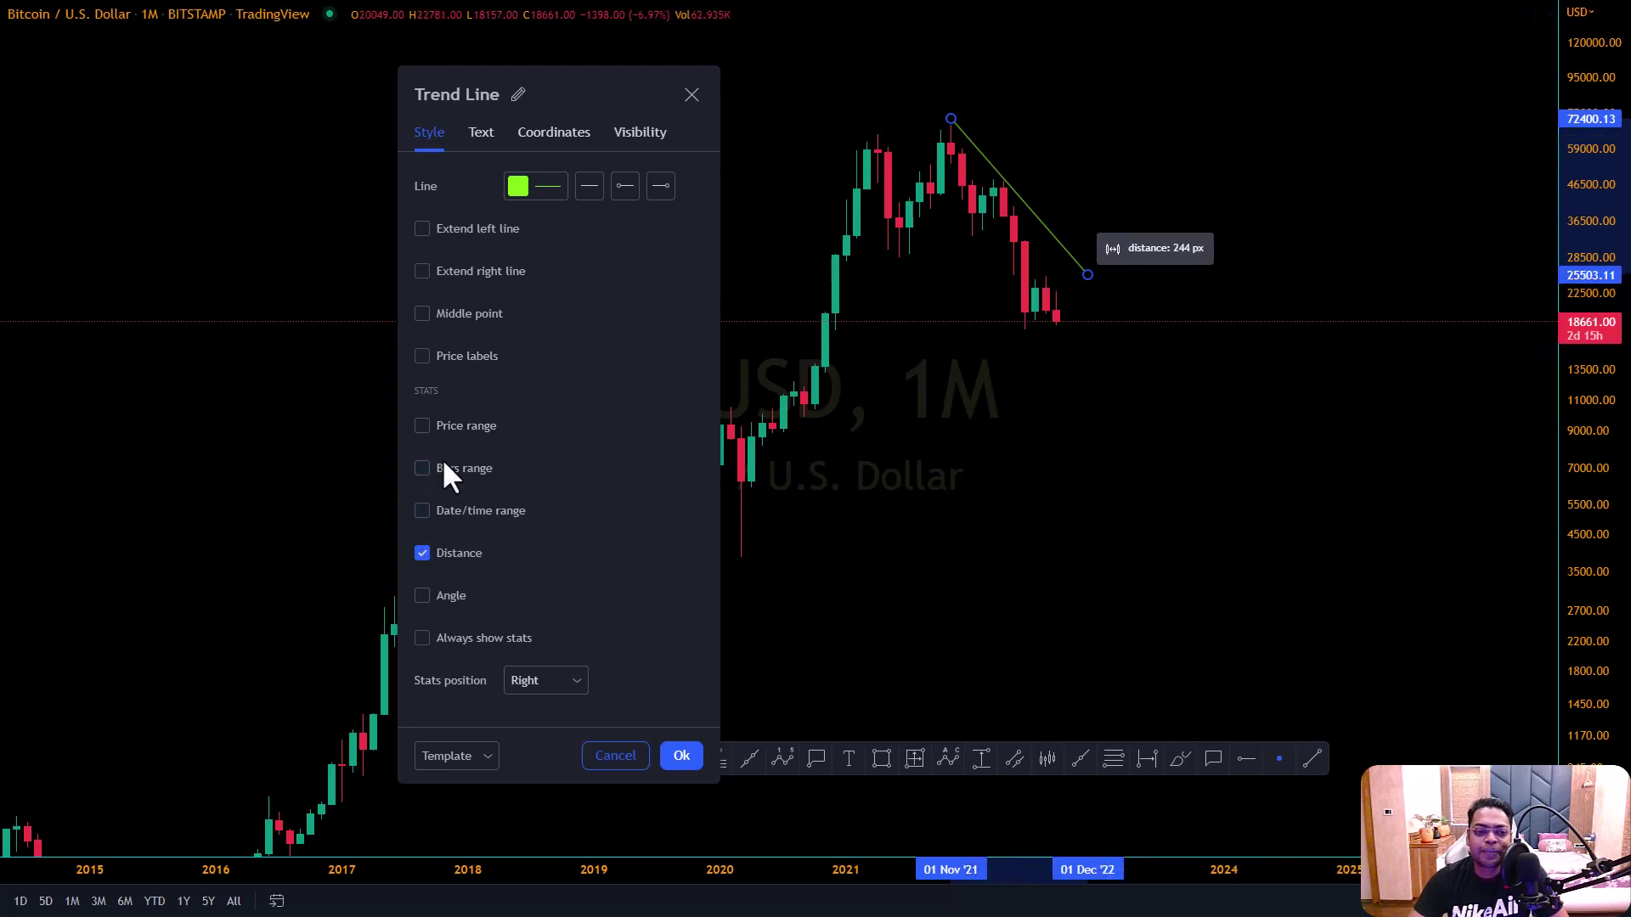
Enable the trend line's price range, bars range, date/time range, distance and angle stats, and have them always shown
left_click(422, 427)
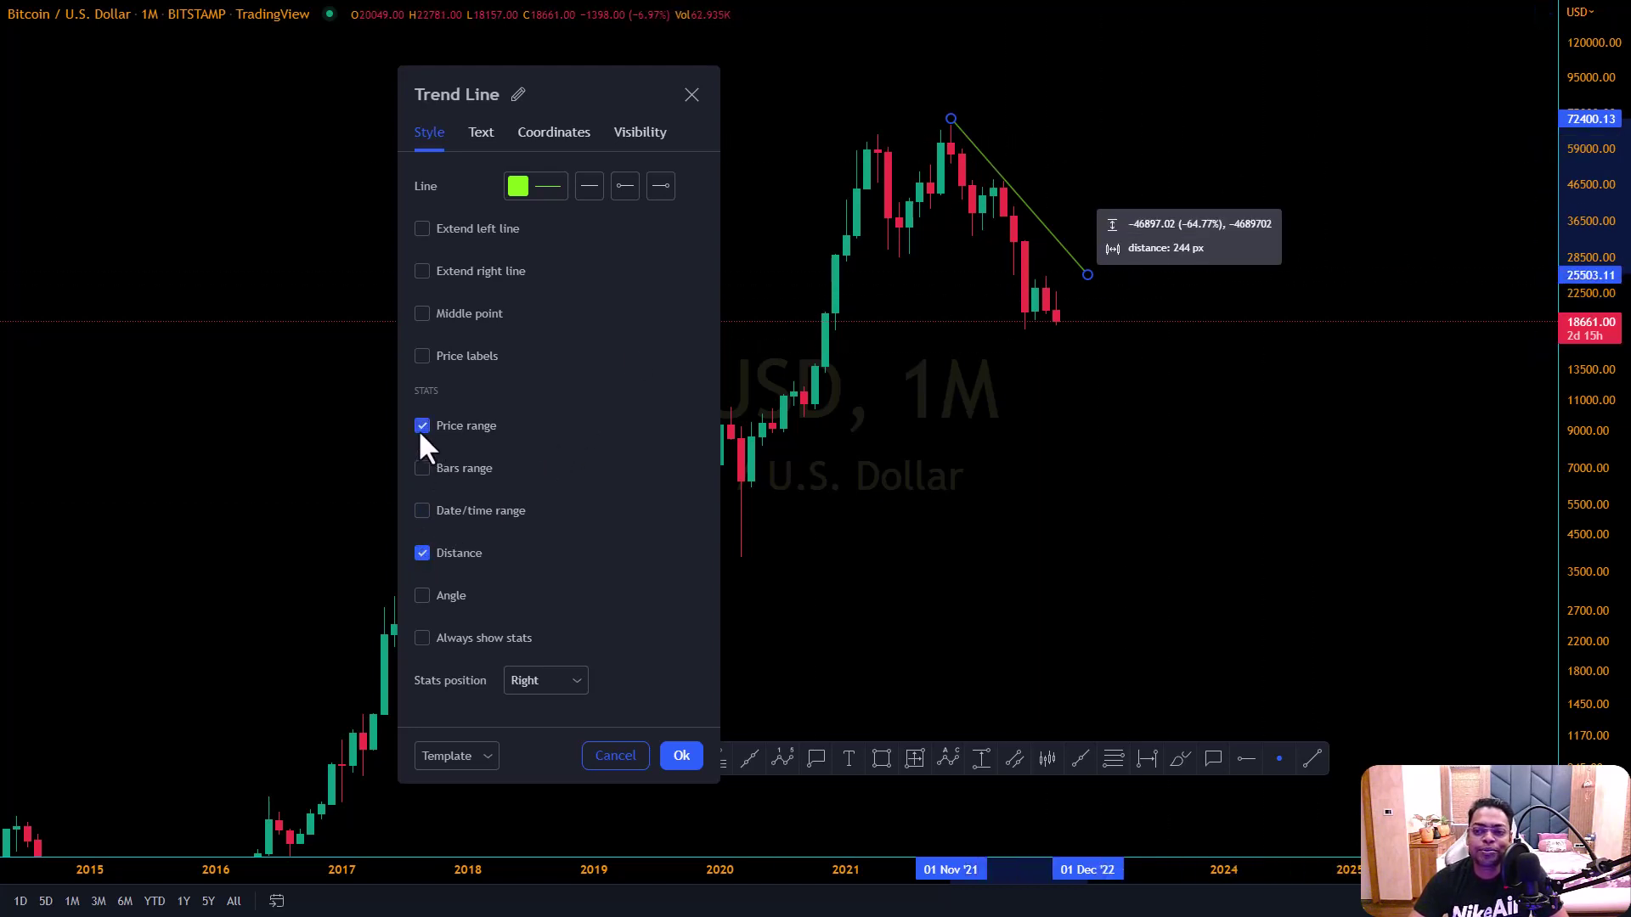
left_click(423, 467)
left_click(427, 509)
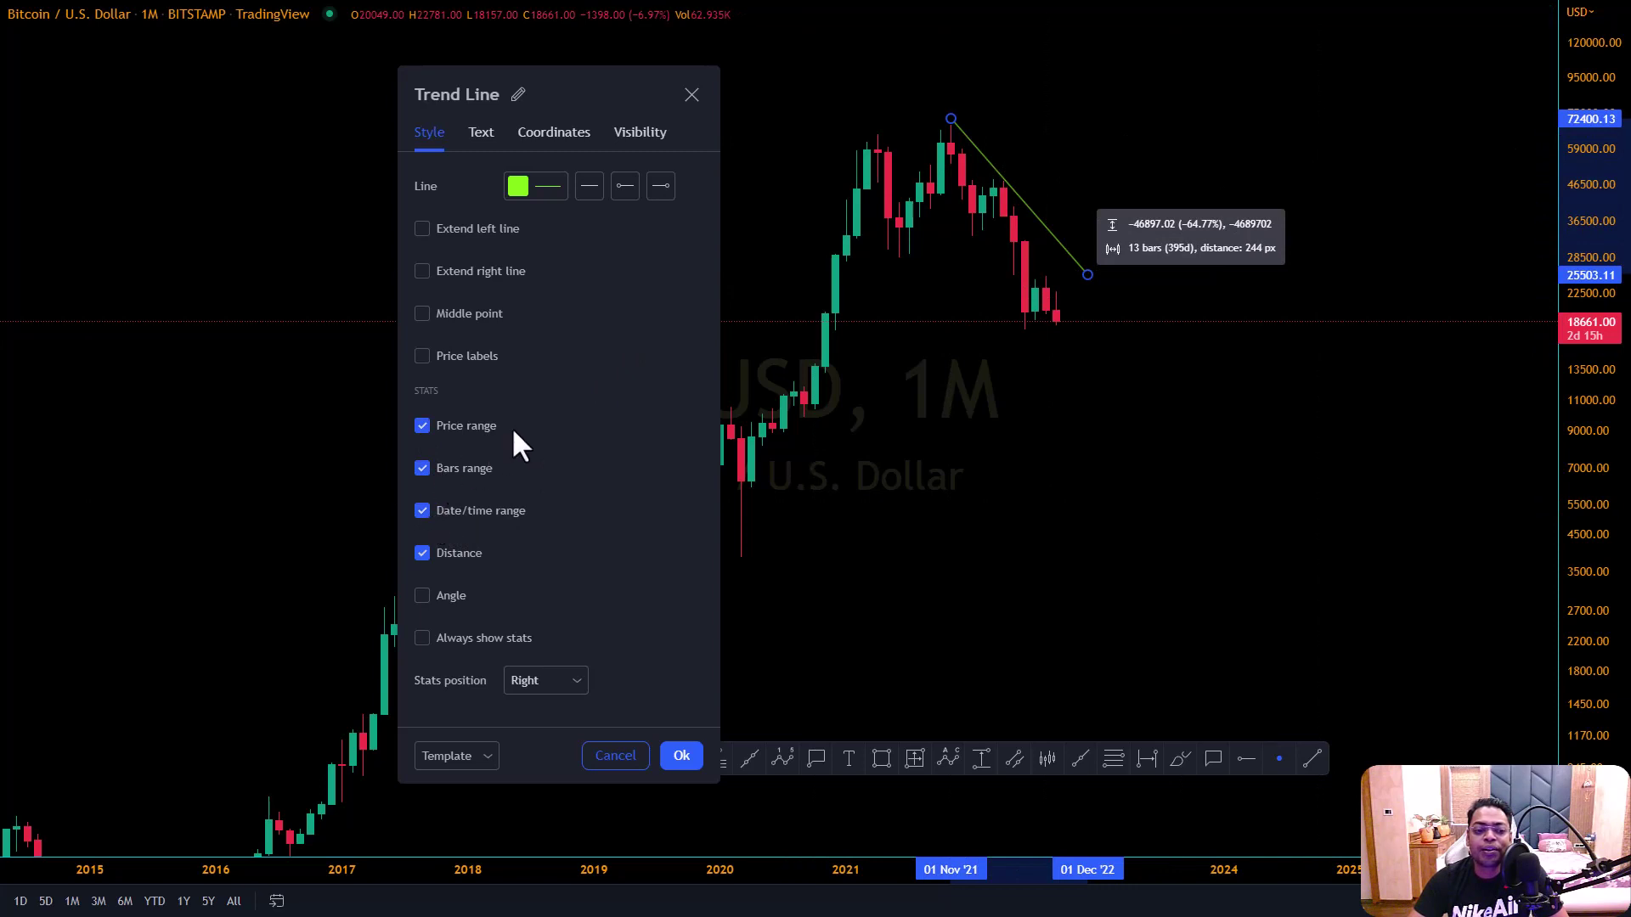
left_click(424, 597)
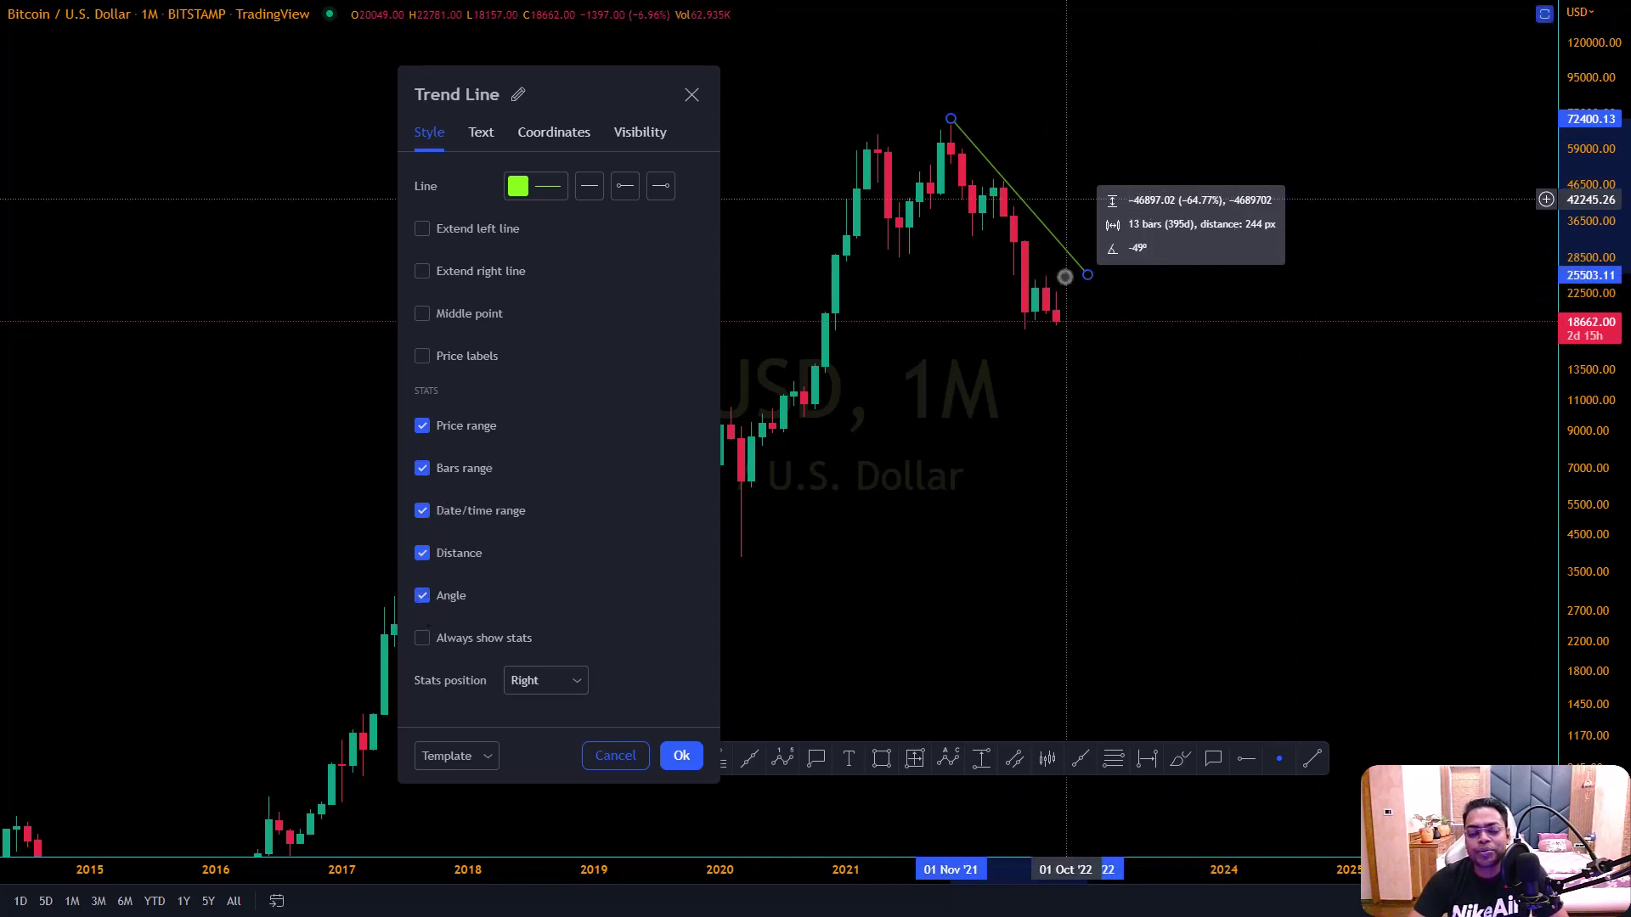
left_click(422, 640)
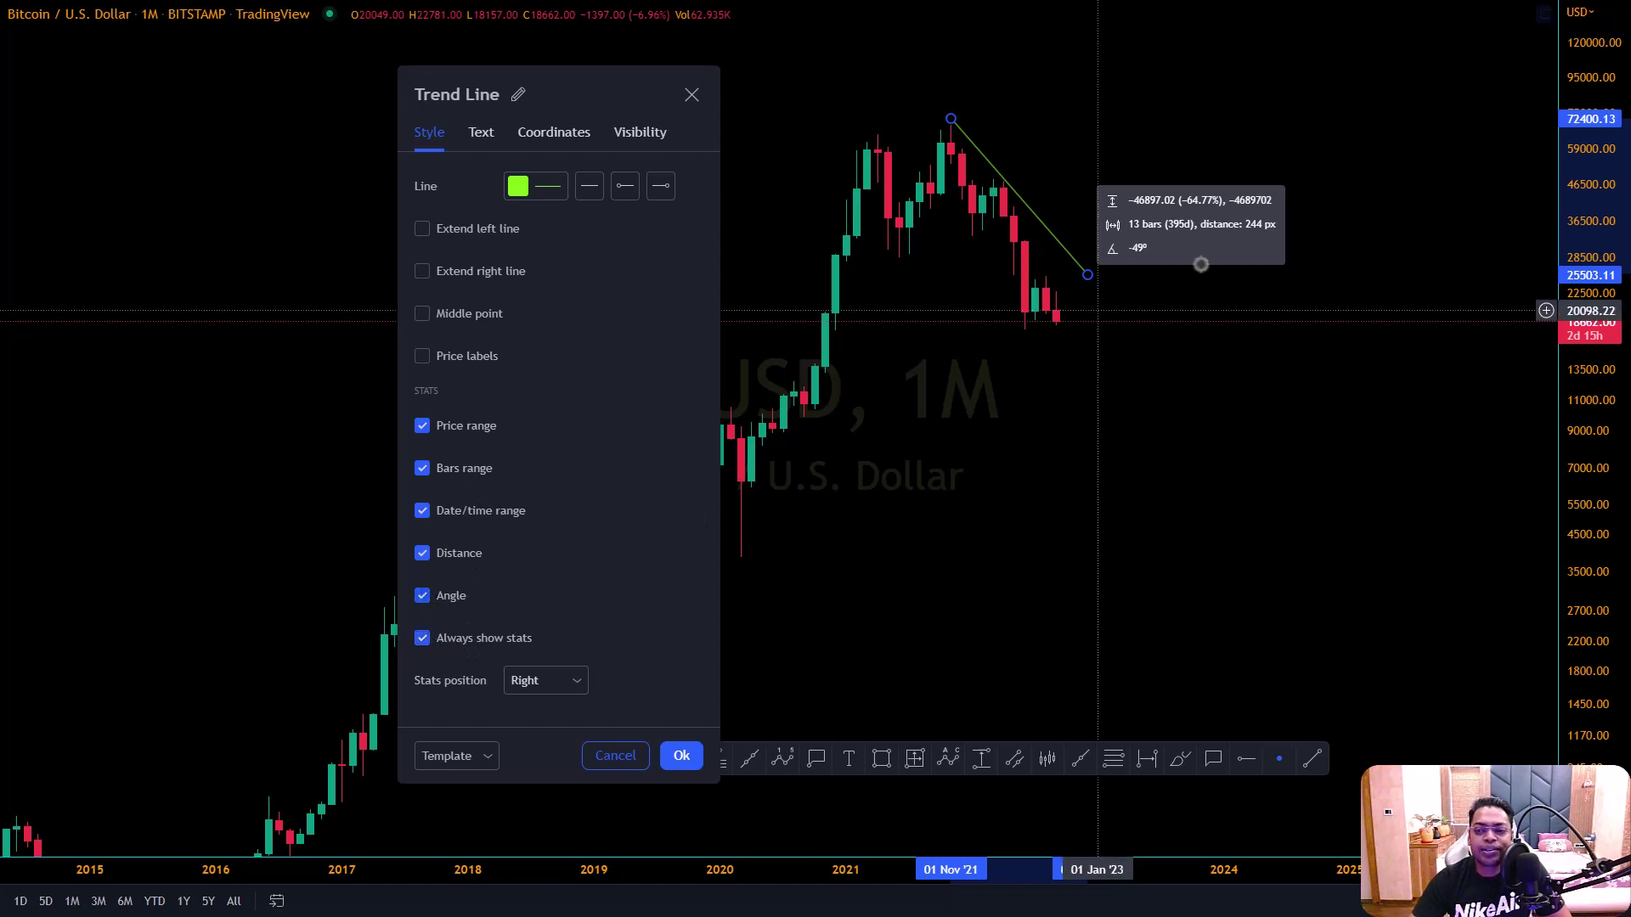
left_click(973, 526)
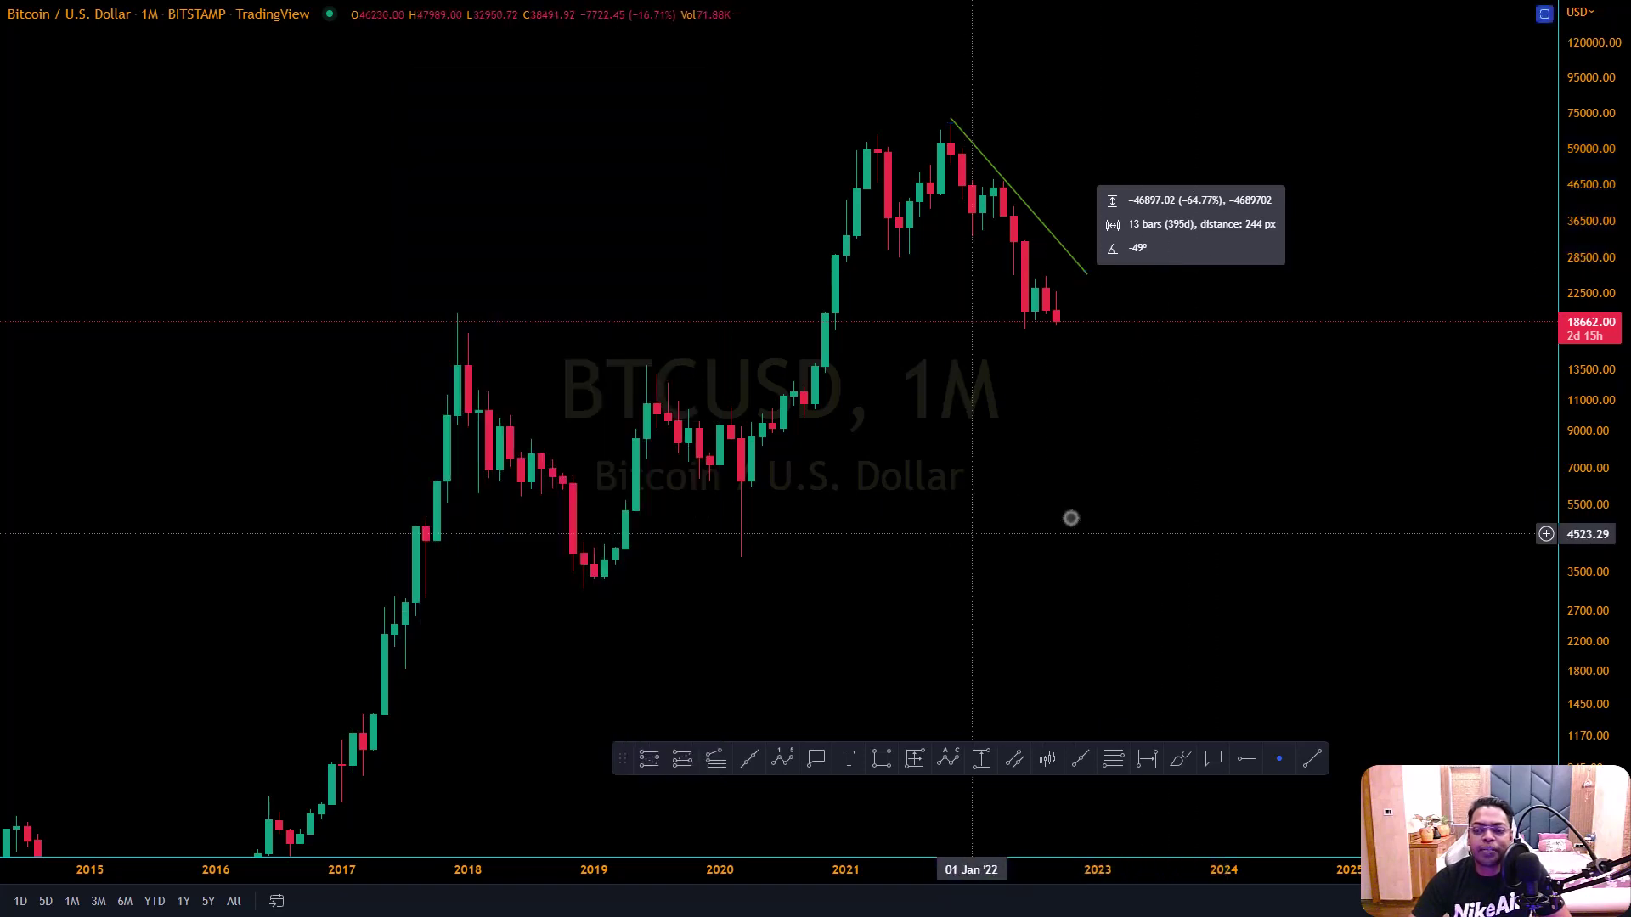
Switch off all of the trend line's stats, including the always-show option
left_click(1223, 223)
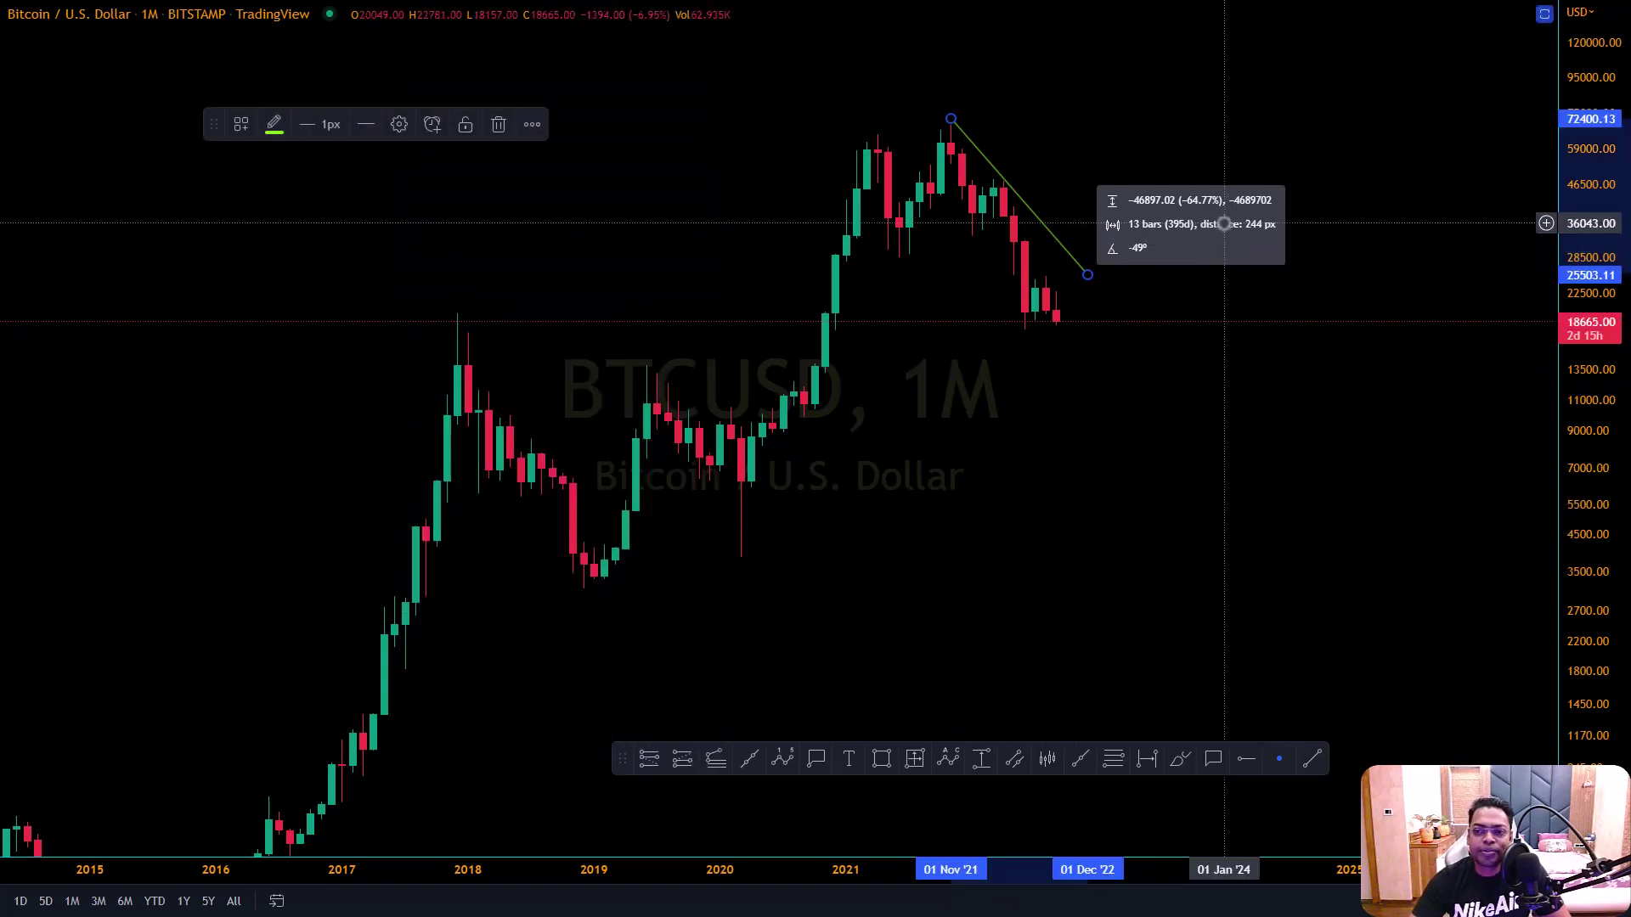
left_click(399, 126)
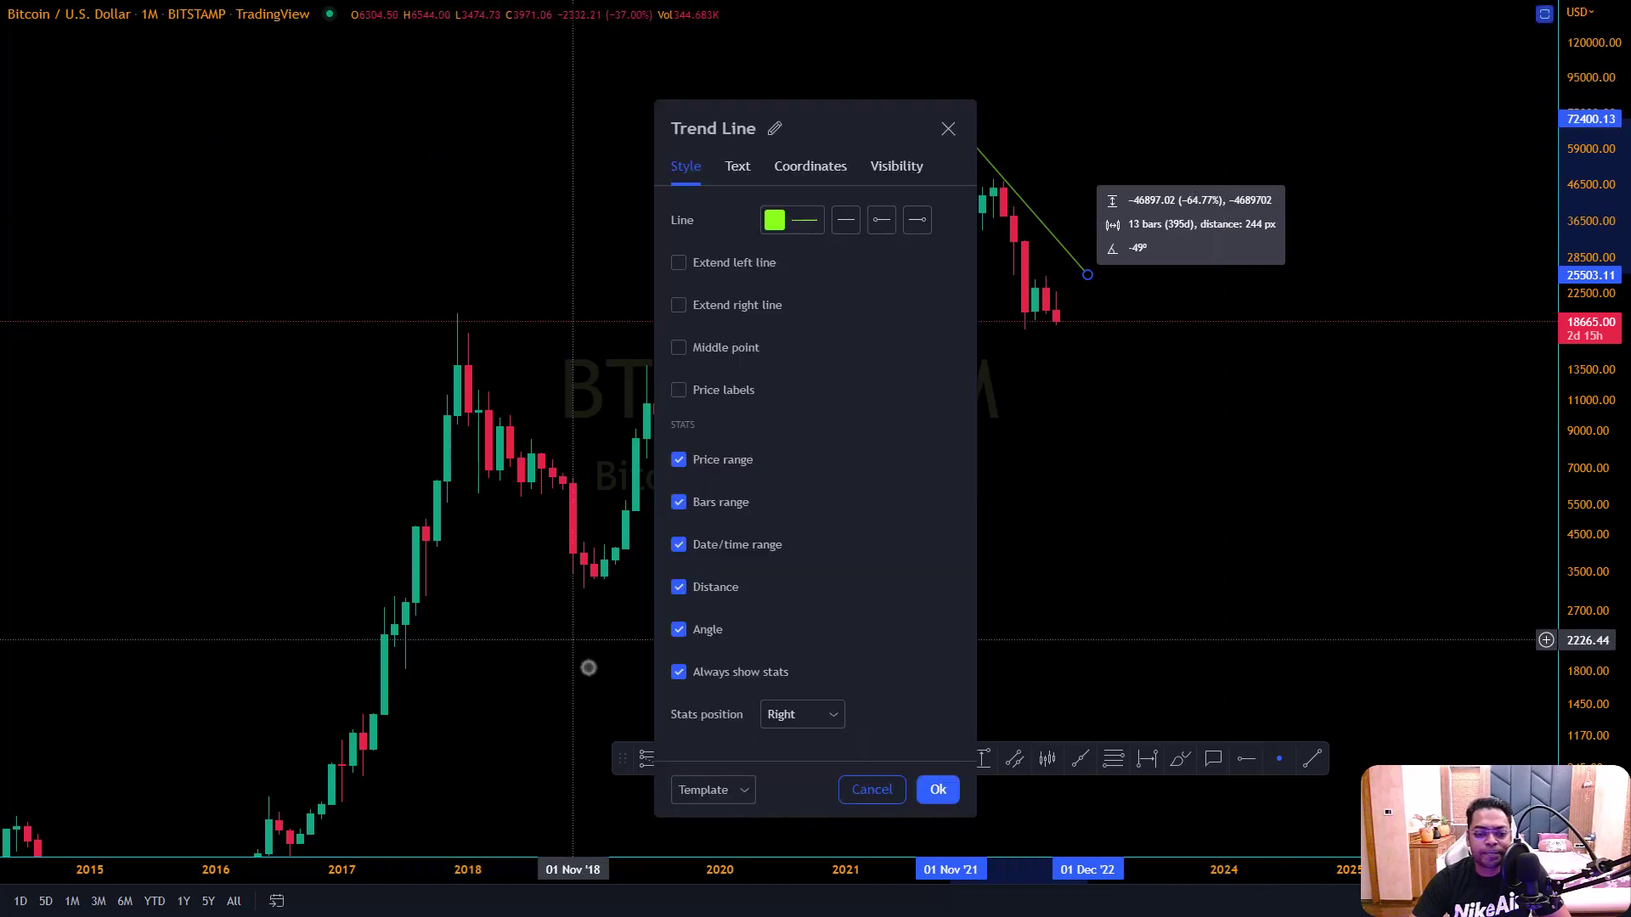
left_click(682, 630)
left_click(679, 586)
left_click(680, 499)
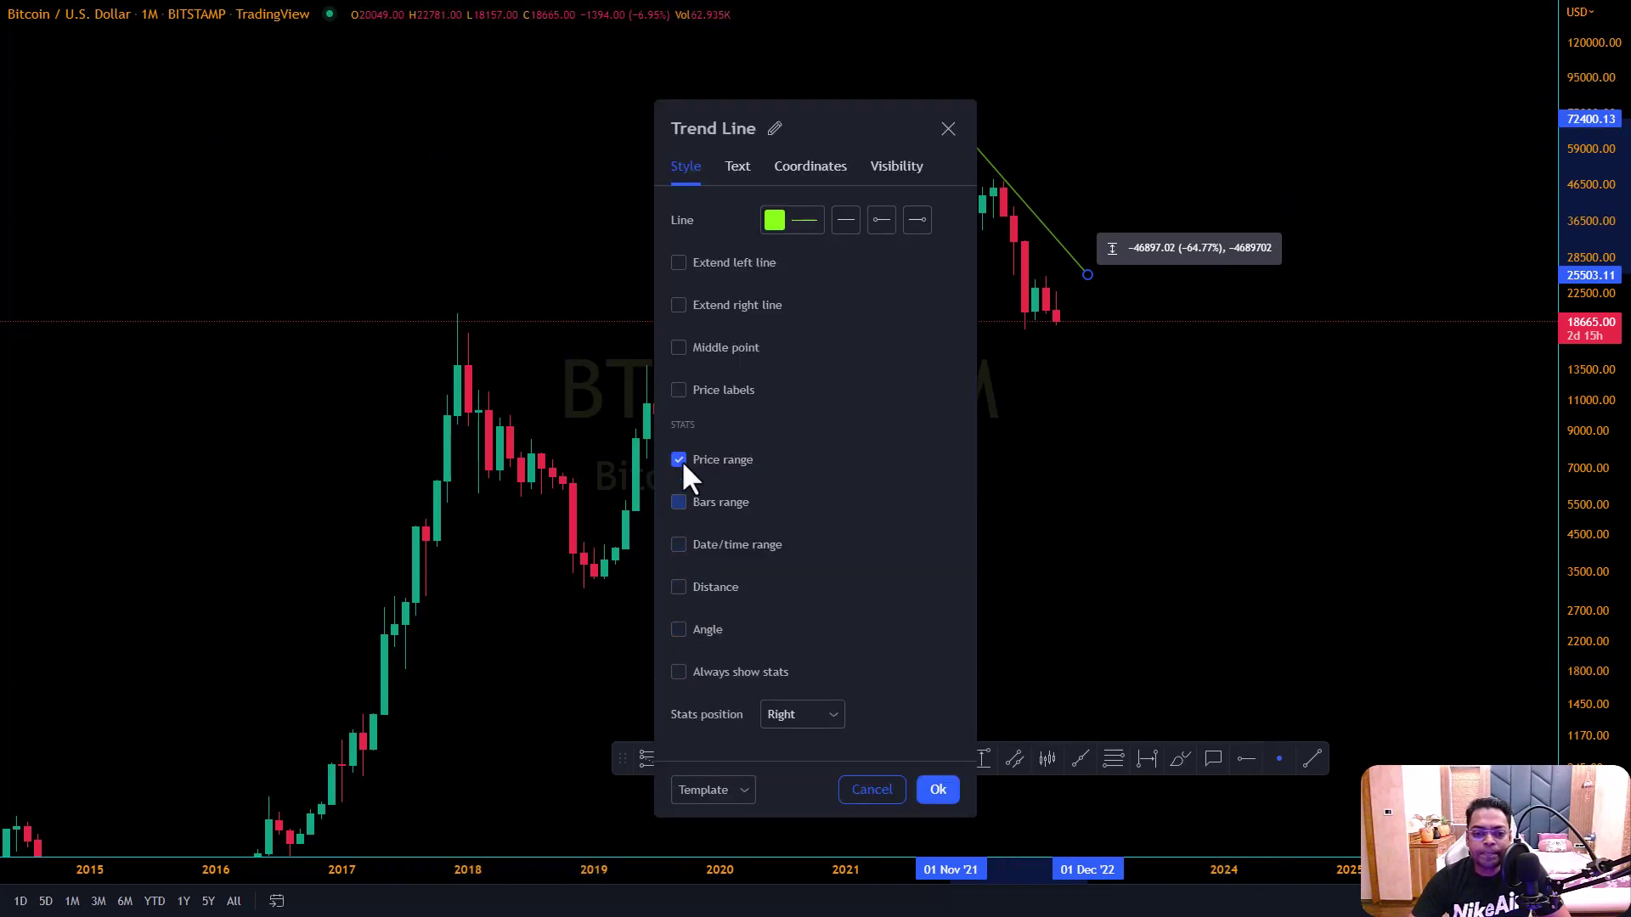
left_click(681, 459)
left_click(949, 129)
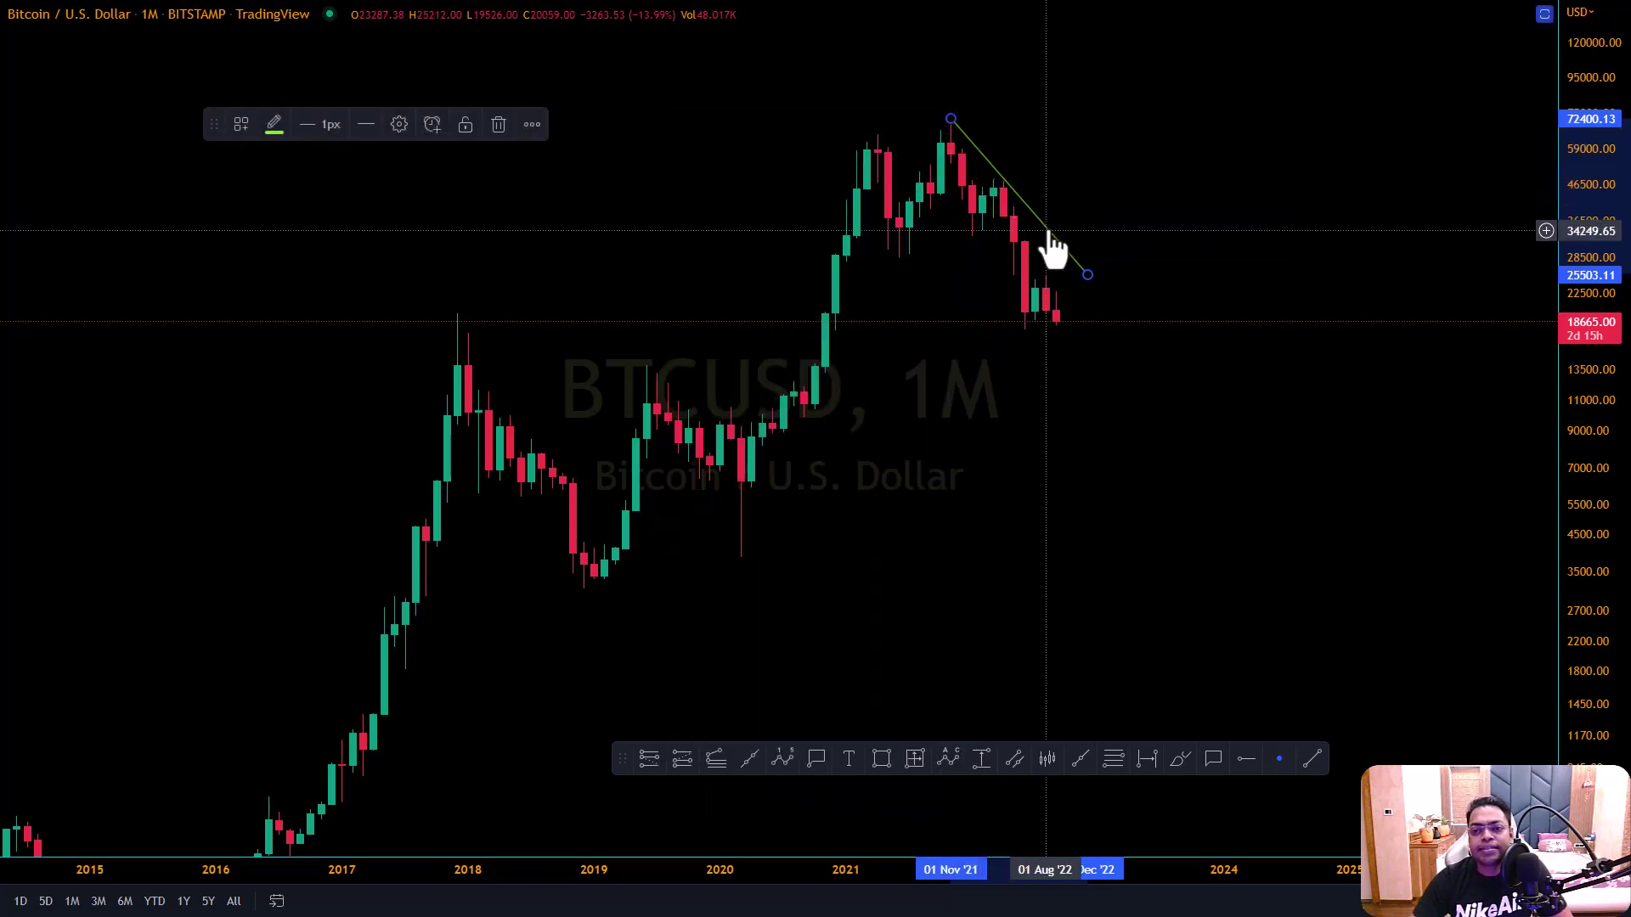
Recolour the trend line yellow and try adjusting its opacity, leaving it at 100%
left_click(280, 128)
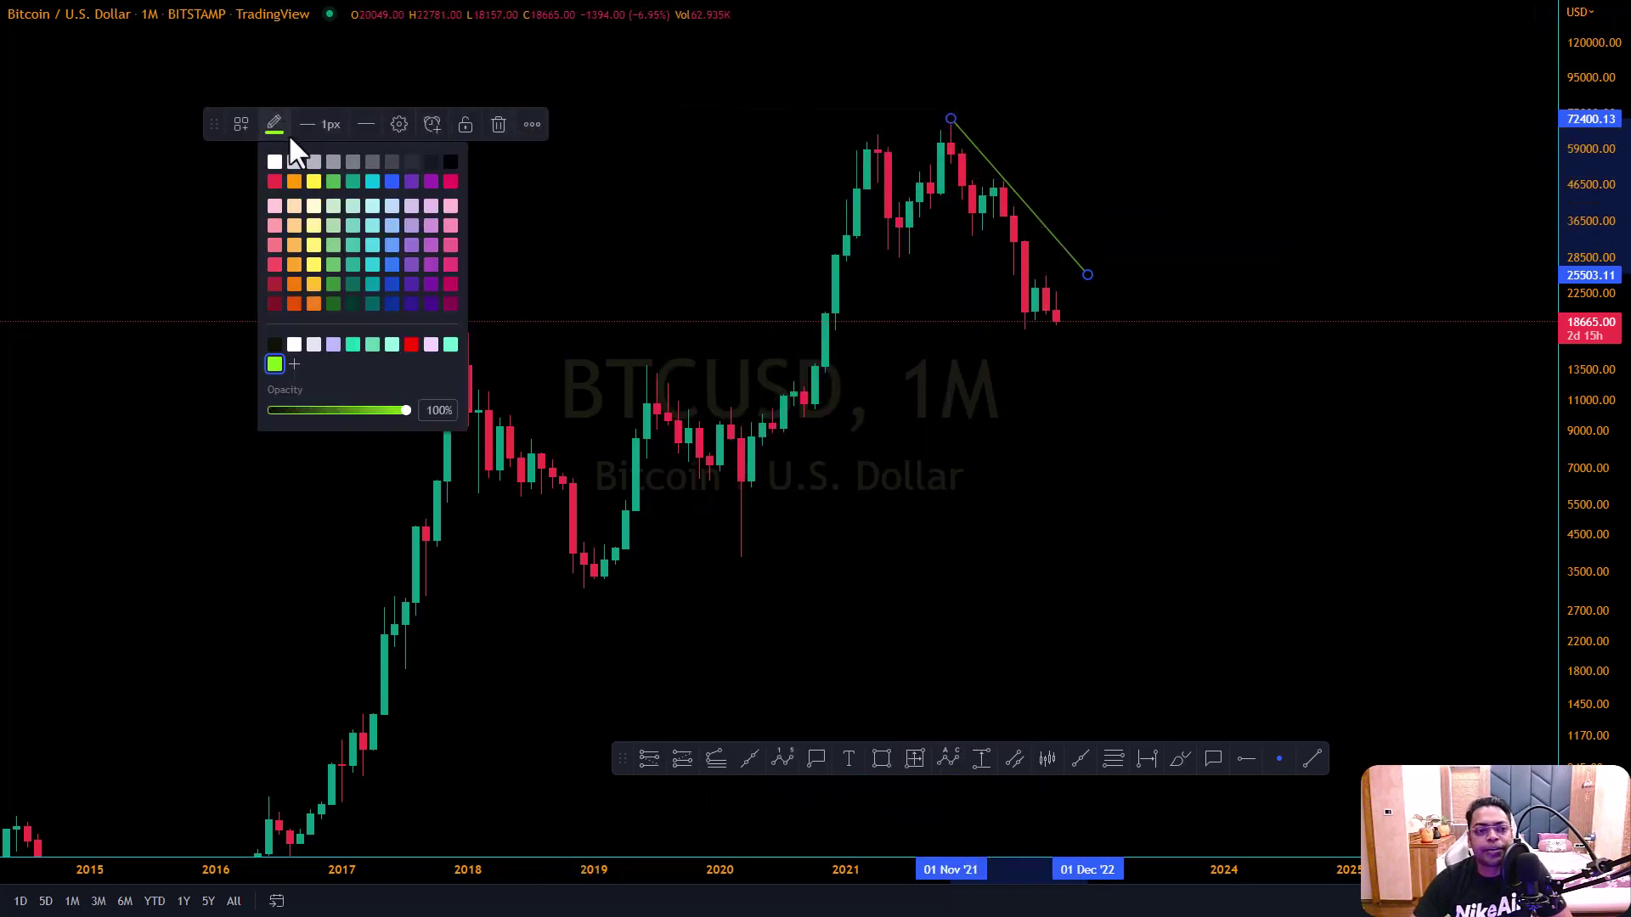
left_click(314, 181)
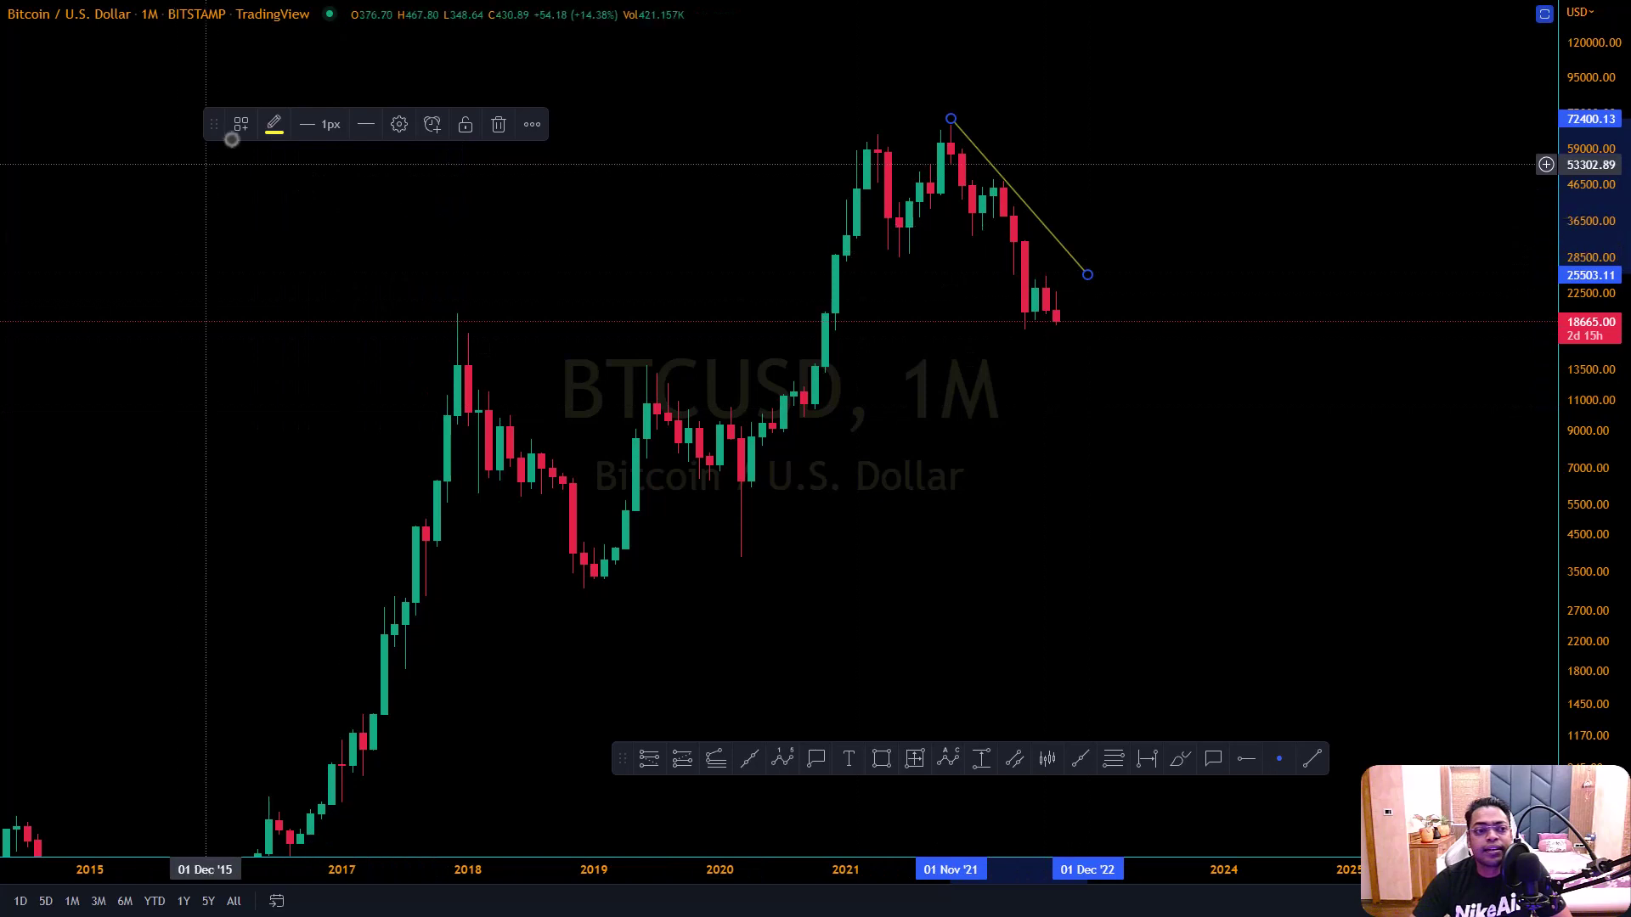
left_click(273, 128)
left_click_drag(399, 410, 484, 417)
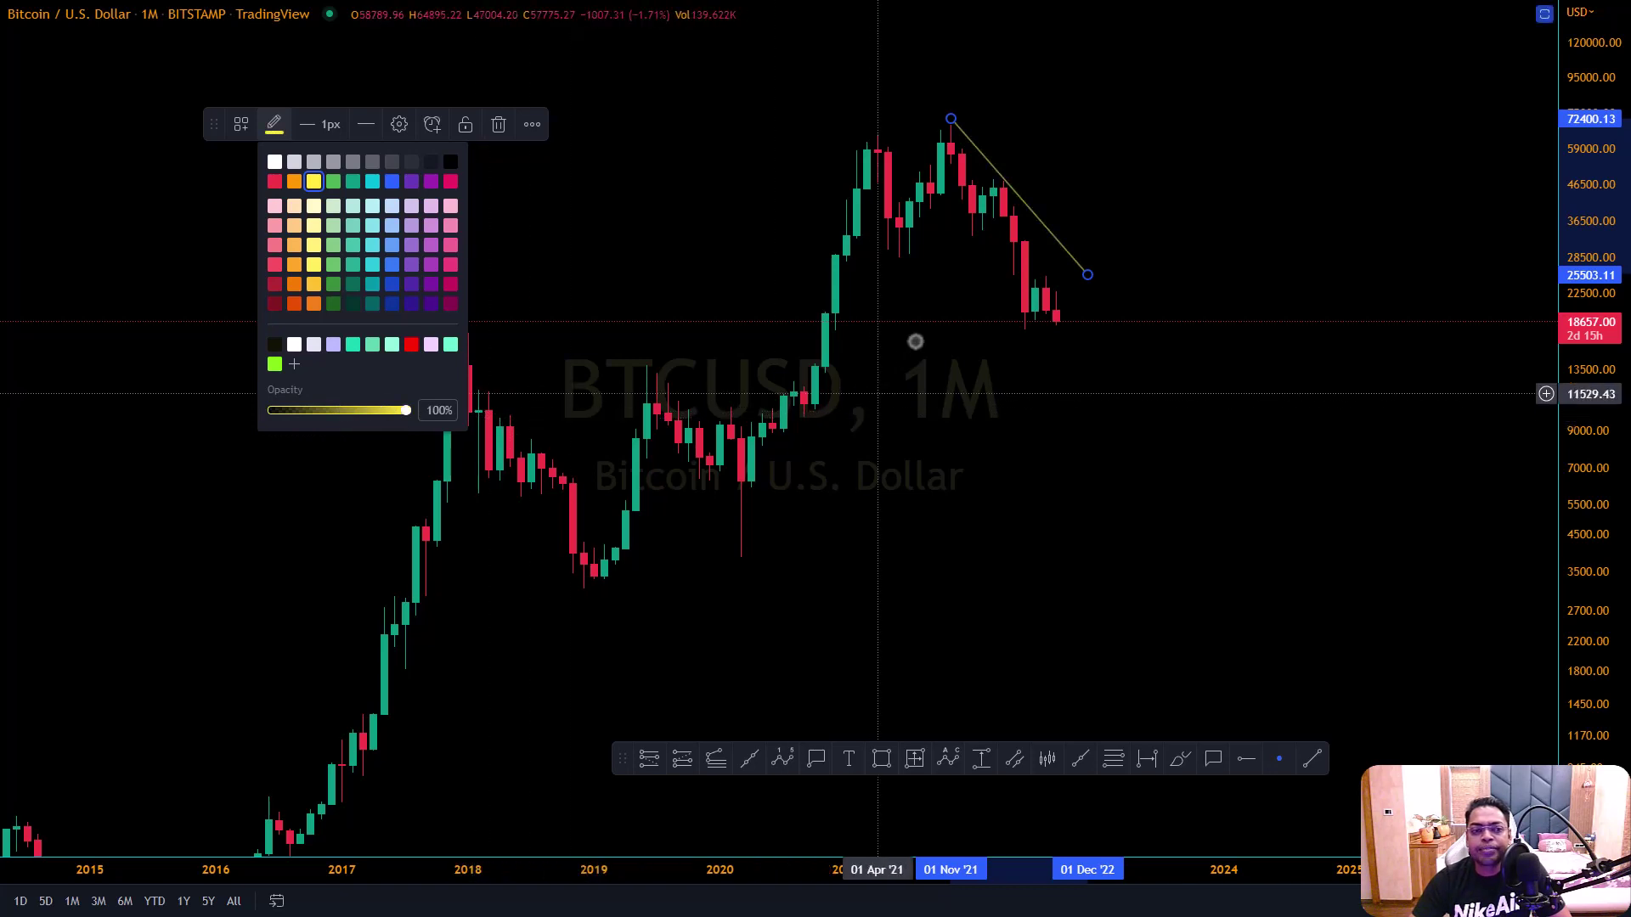
Extend the trend line's lower end point to January 2024 at 8585.09
left_click_drag(1089, 275, 1224, 437)
scroll(1189, 680, "down", 4)
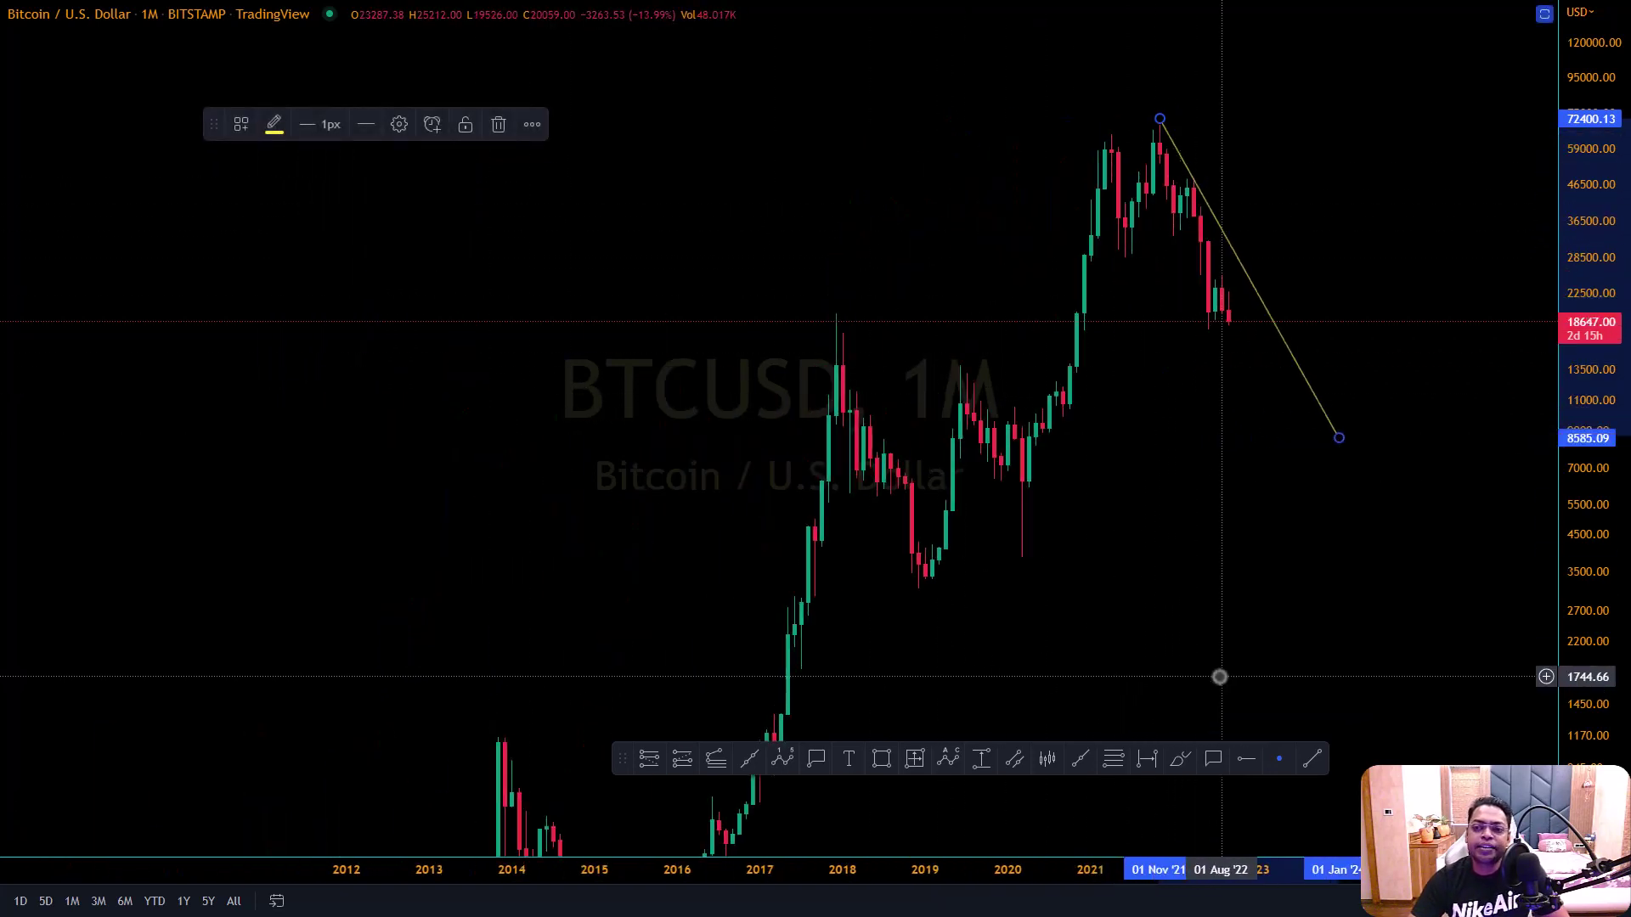
scroll(1220, 677, "up", 4)
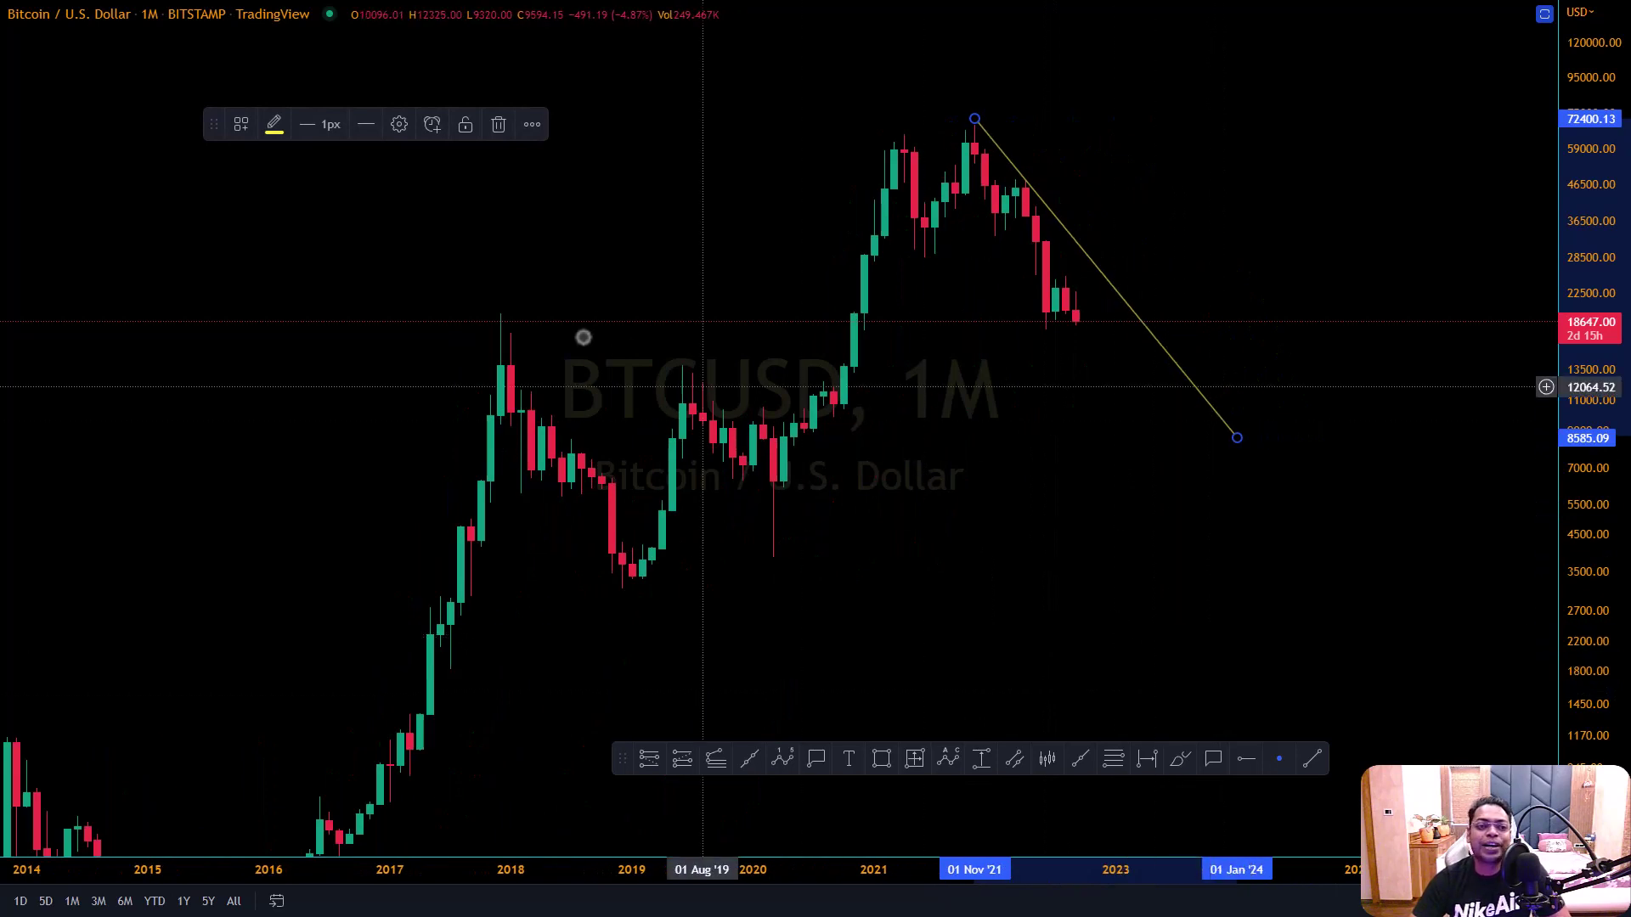
Set the trend line colour's opacity to 33% and deselect the line
left_click(275, 125)
left_click(428, 411)
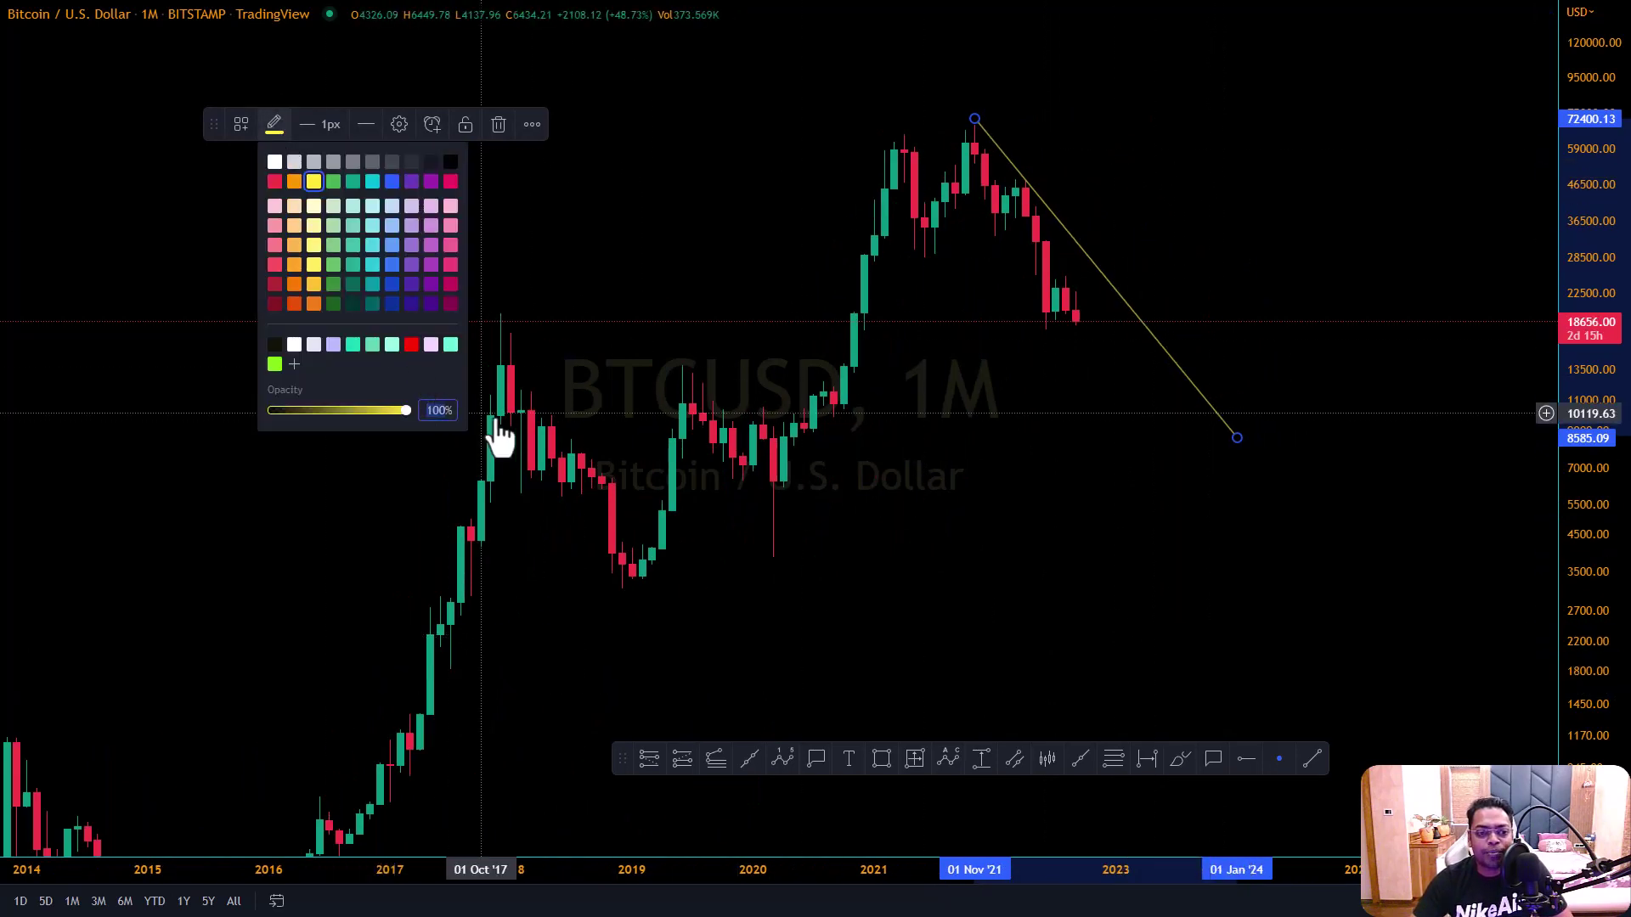
type("33")
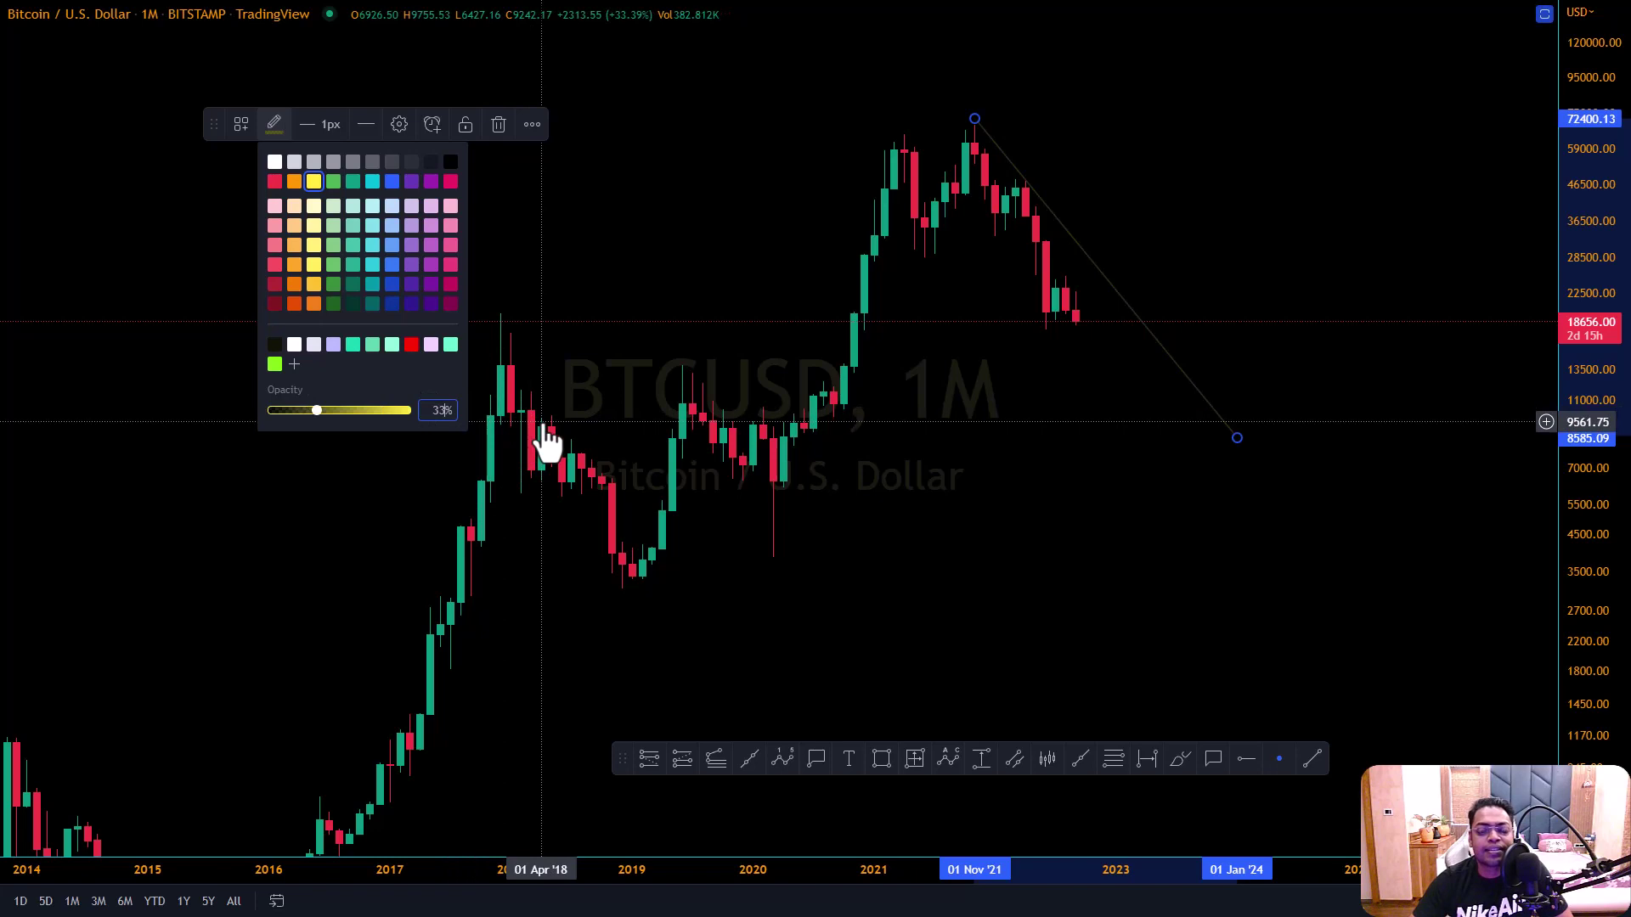
left_click(590, 178)
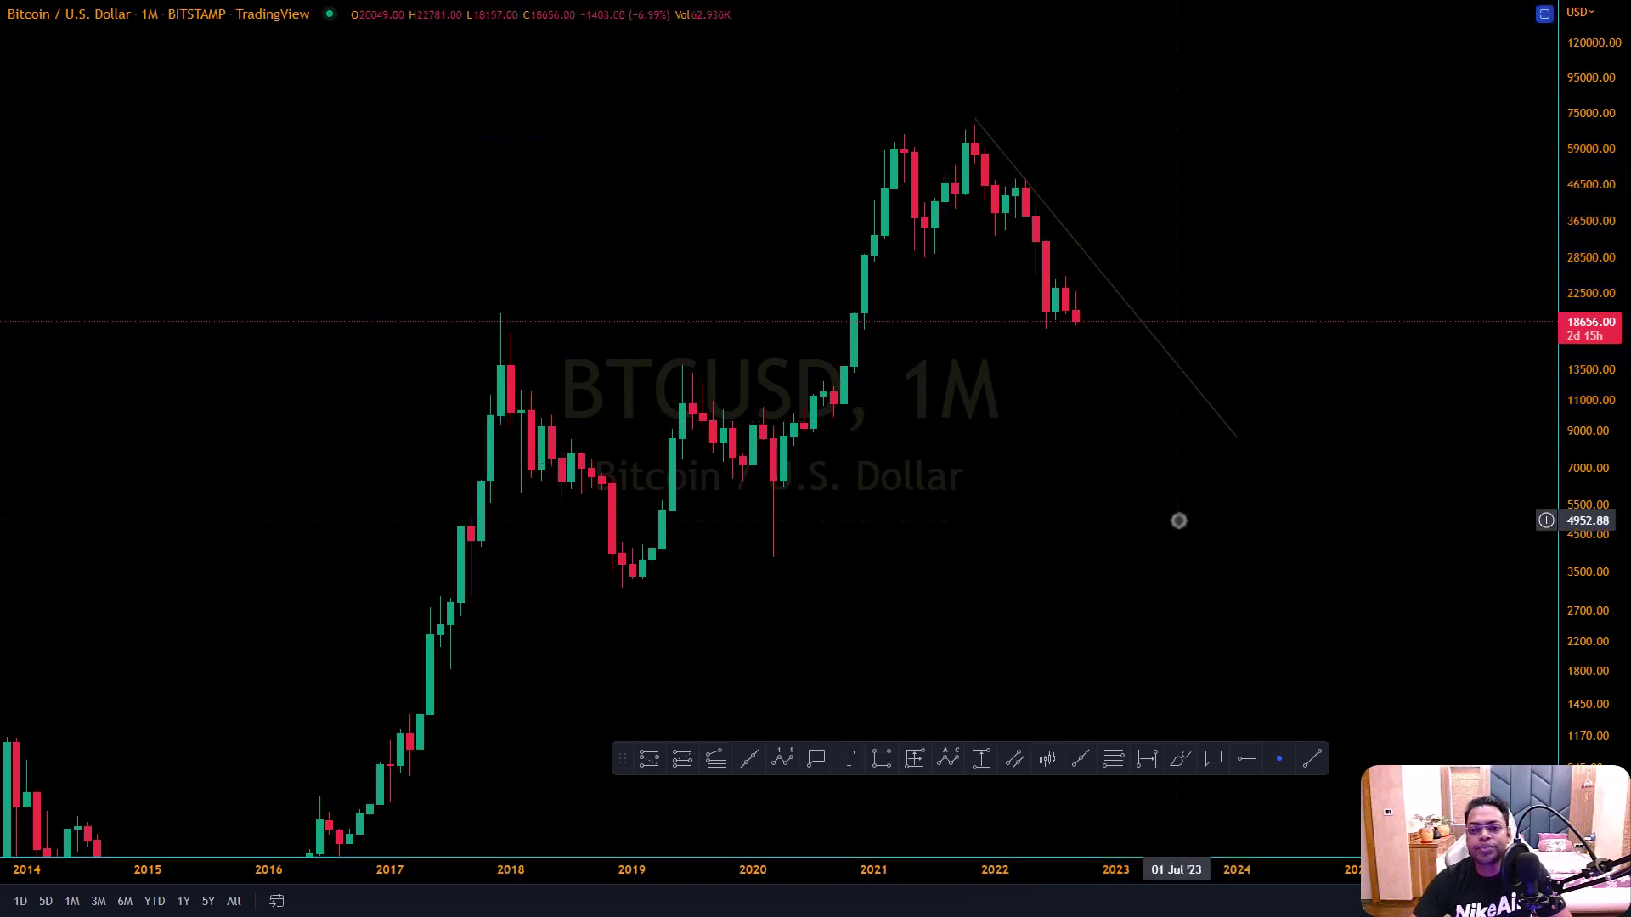
Check the faded trend line on the chart and review its style settings without changing them
scroll(1176, 521, "up", 2)
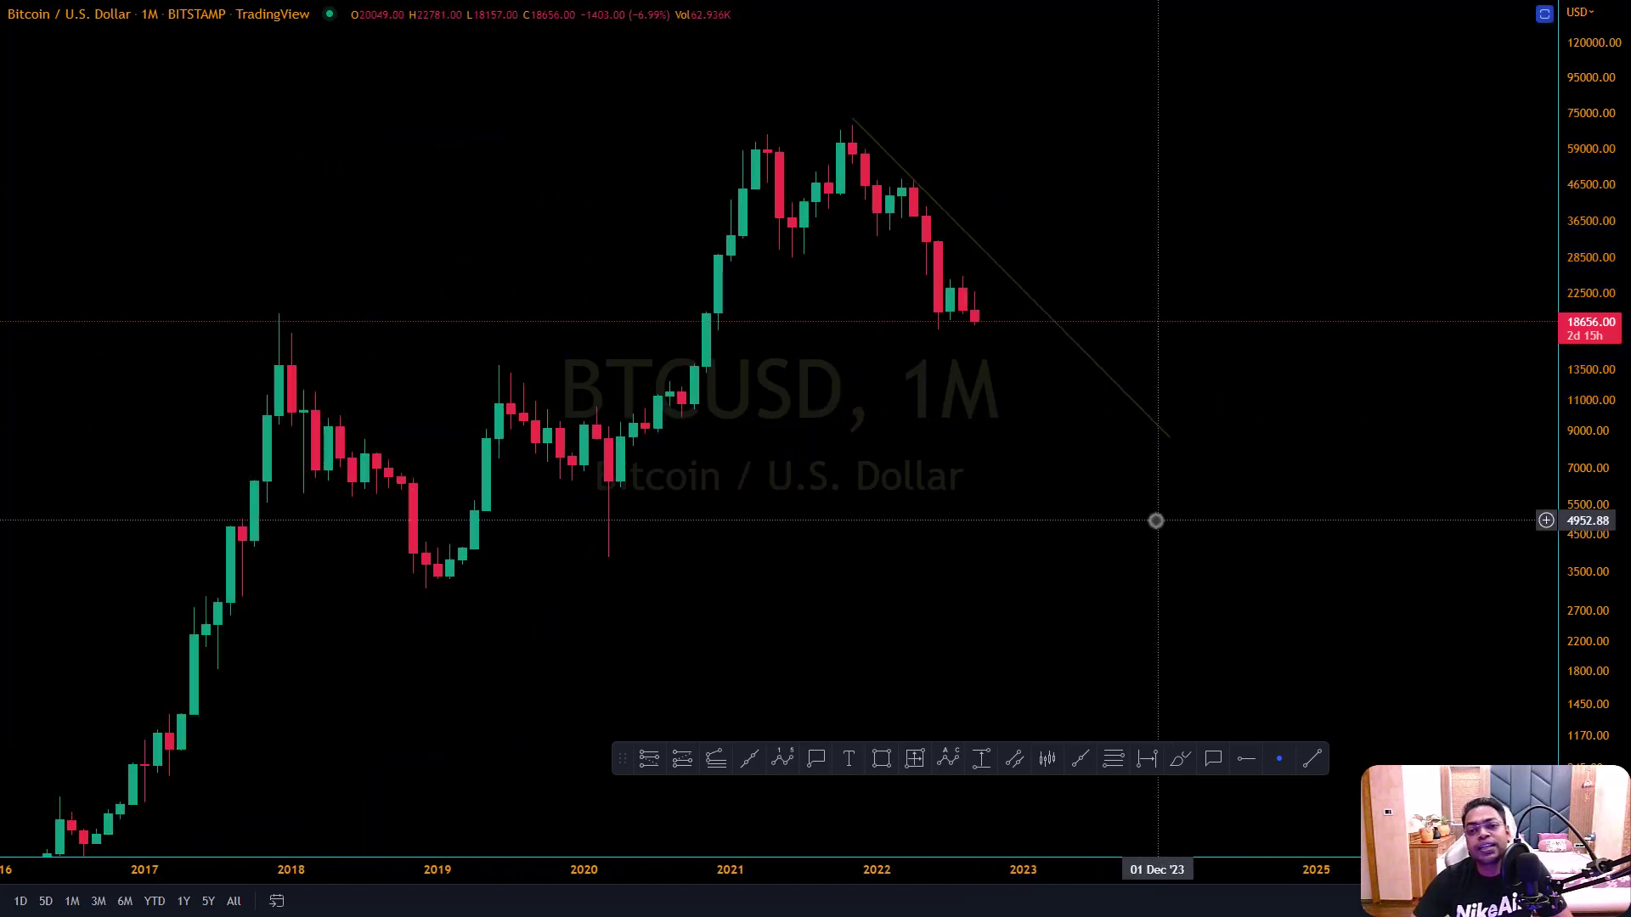
scroll(1154, 520, "down", 2)
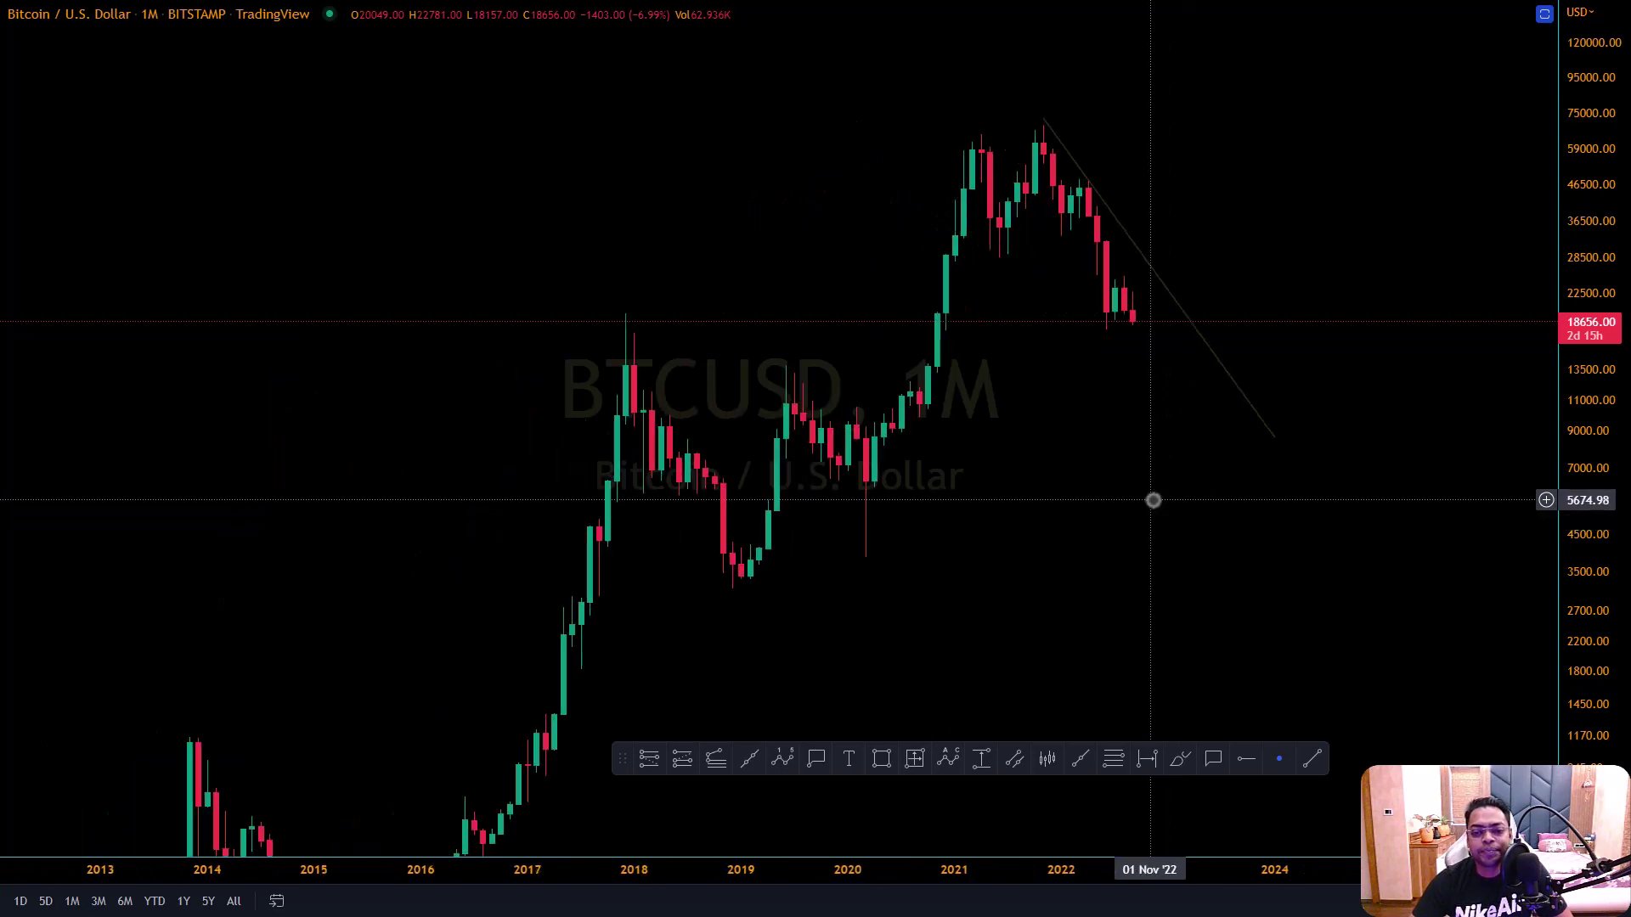
double_click(1242, 406)
left_click_drag(807, 126, 527, 73)
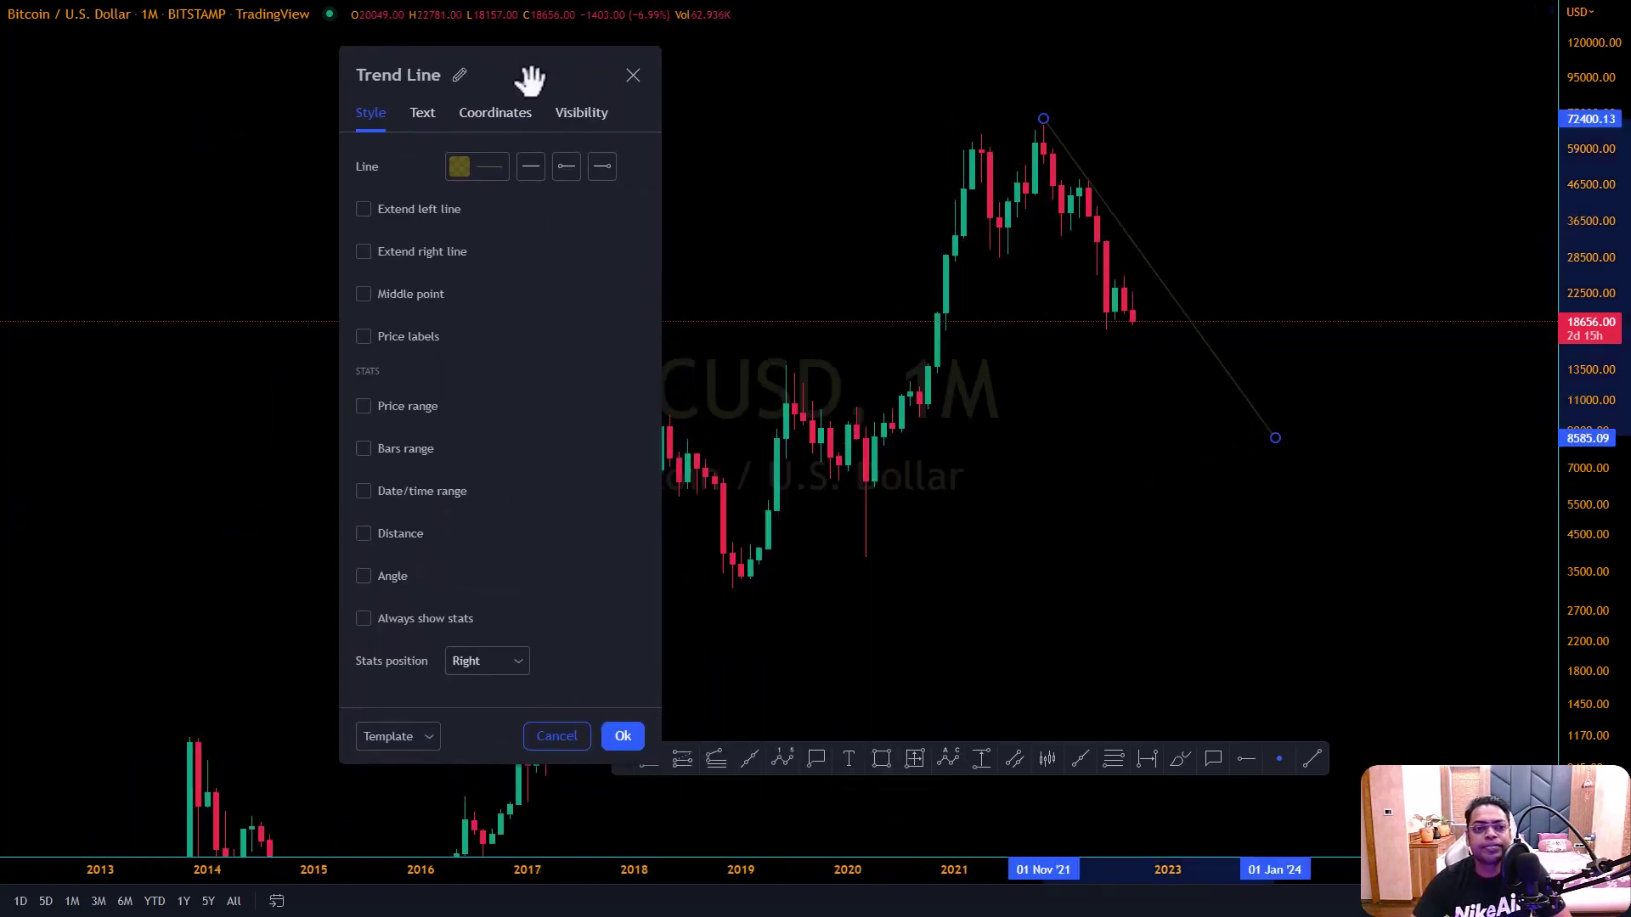
left_click(634, 73)
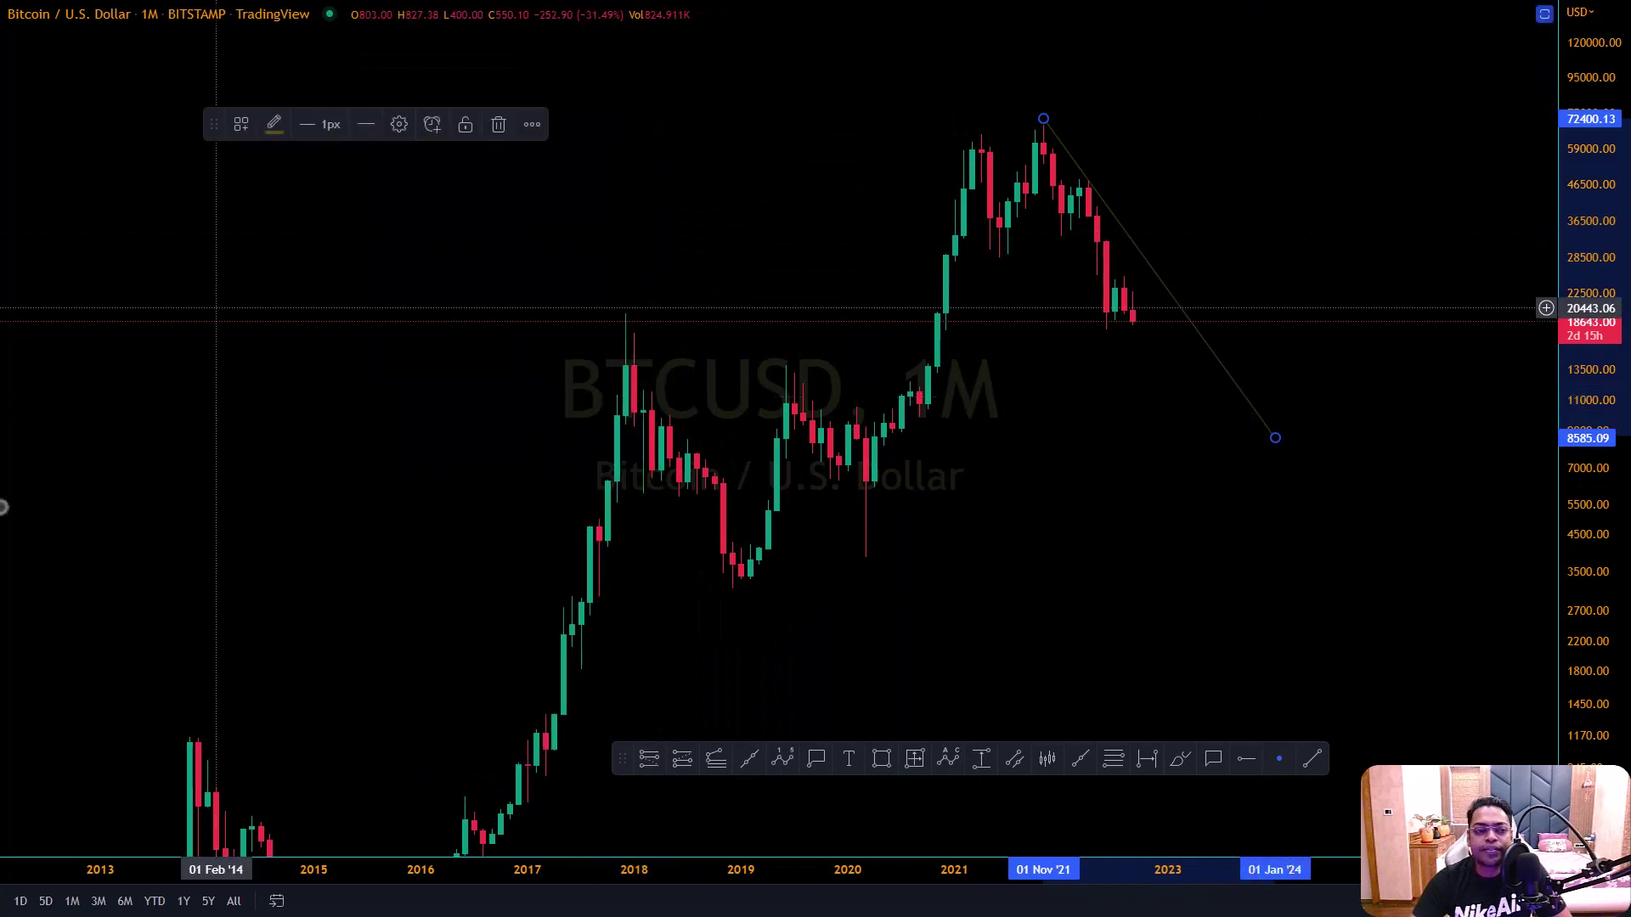
Save the trend line's style as a drawing template named "Monthly Trend Line" and deselect the line
left_click(239, 132)
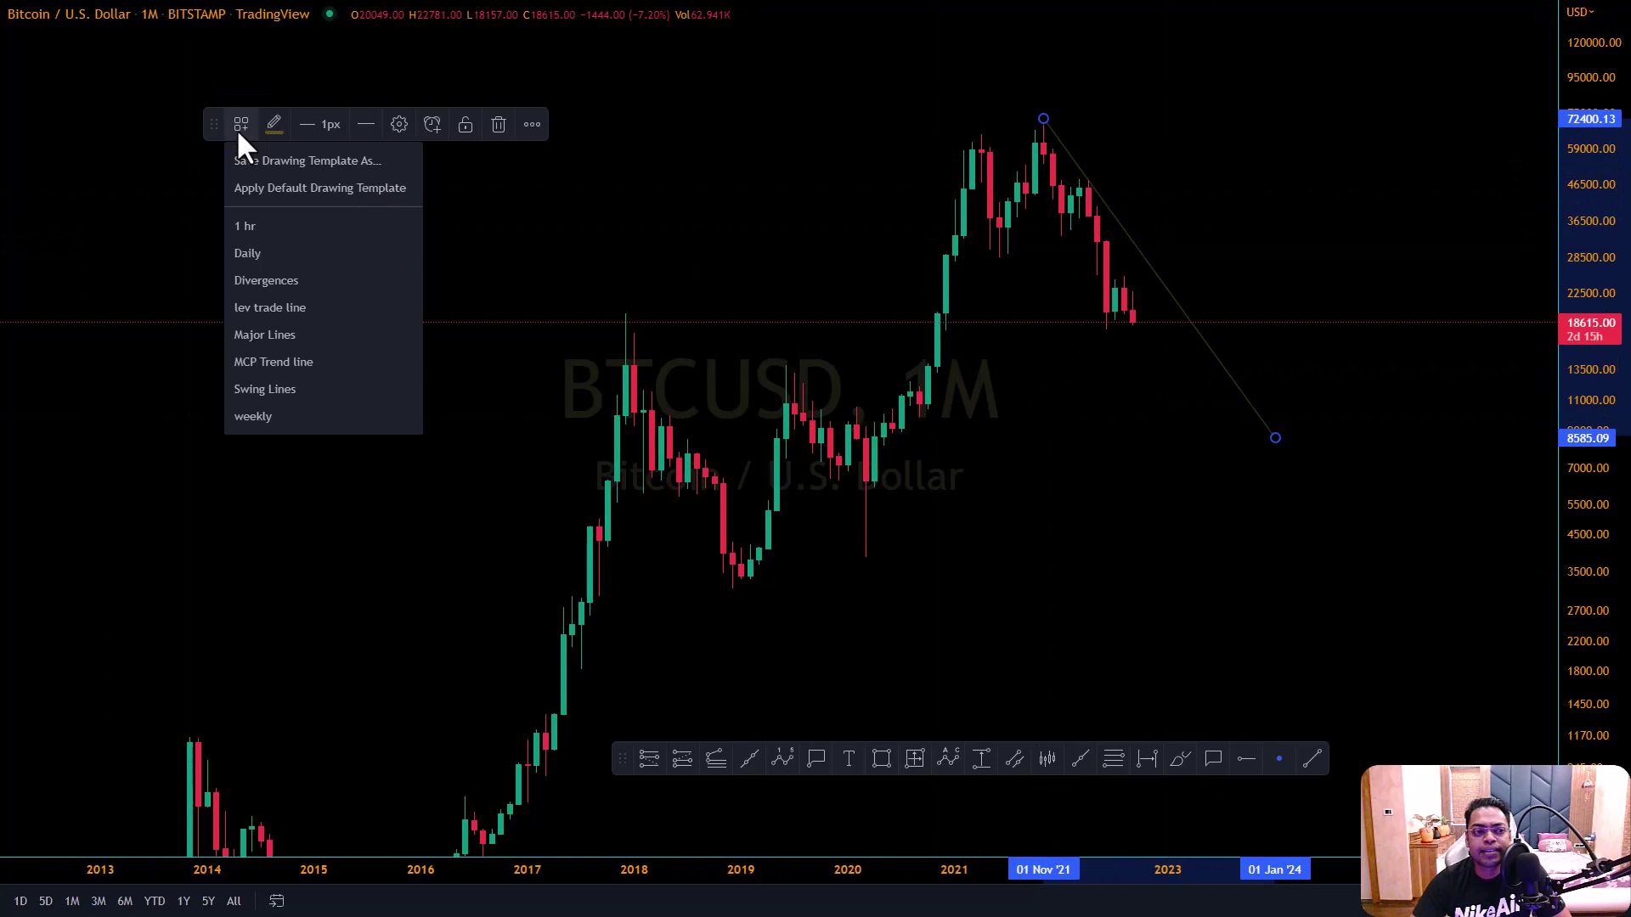
left_click(256, 163)
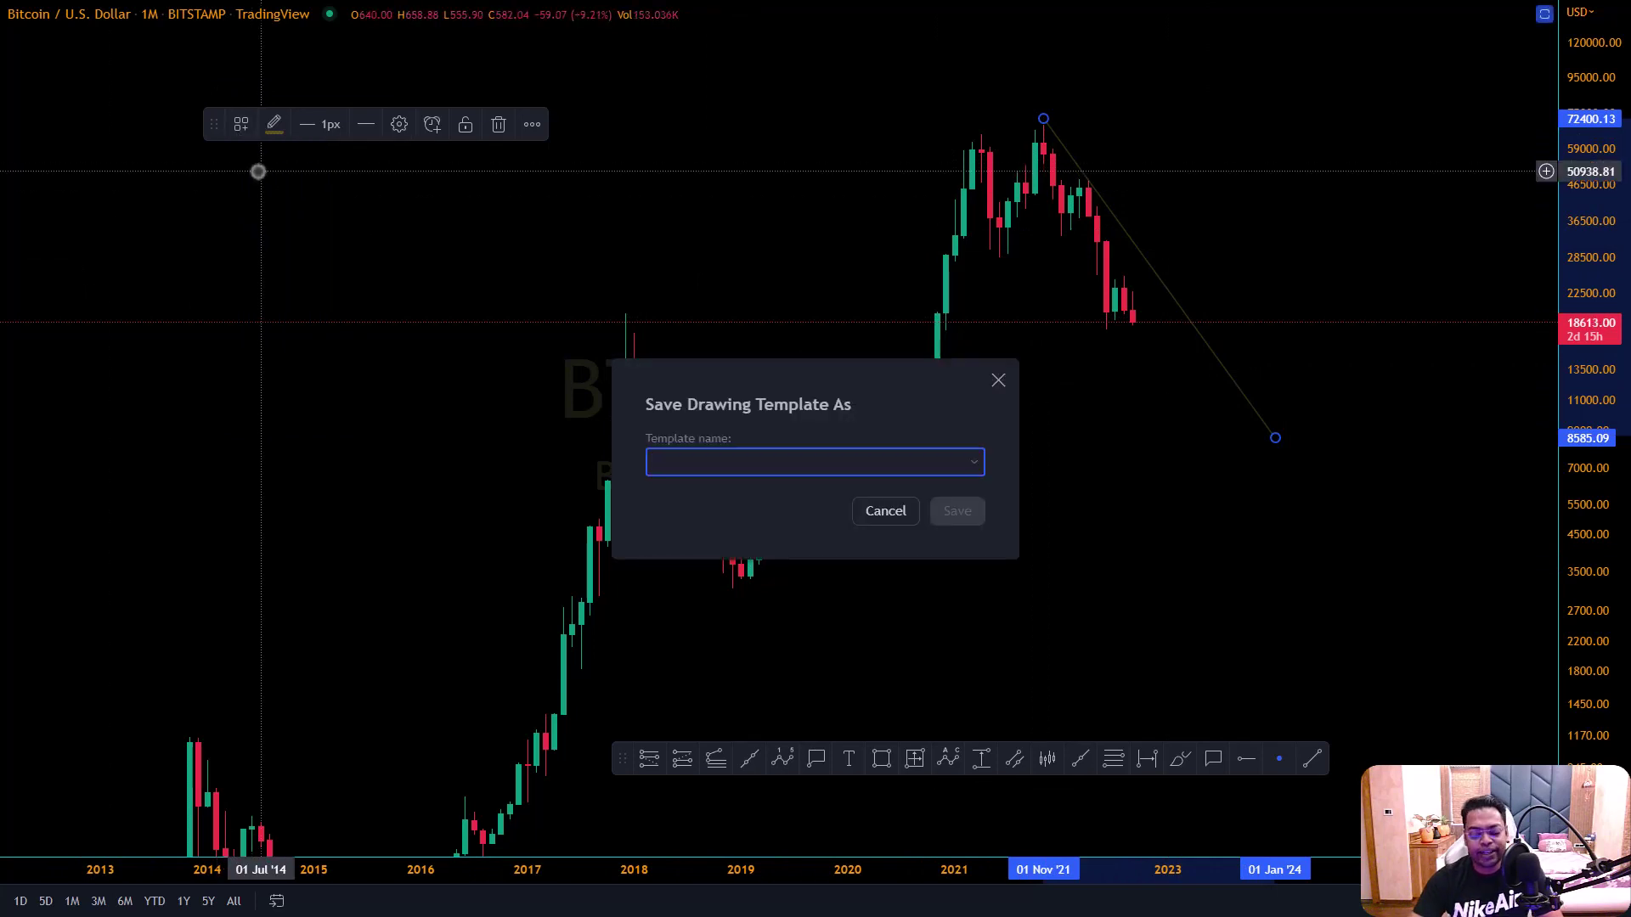
type("MOnthly")
key("BackSpace")
key("BackSpace")
key("BackSpace")
key("BackSpace")
key("BackSpace")
key("BackSpace")
key("BackSpace")
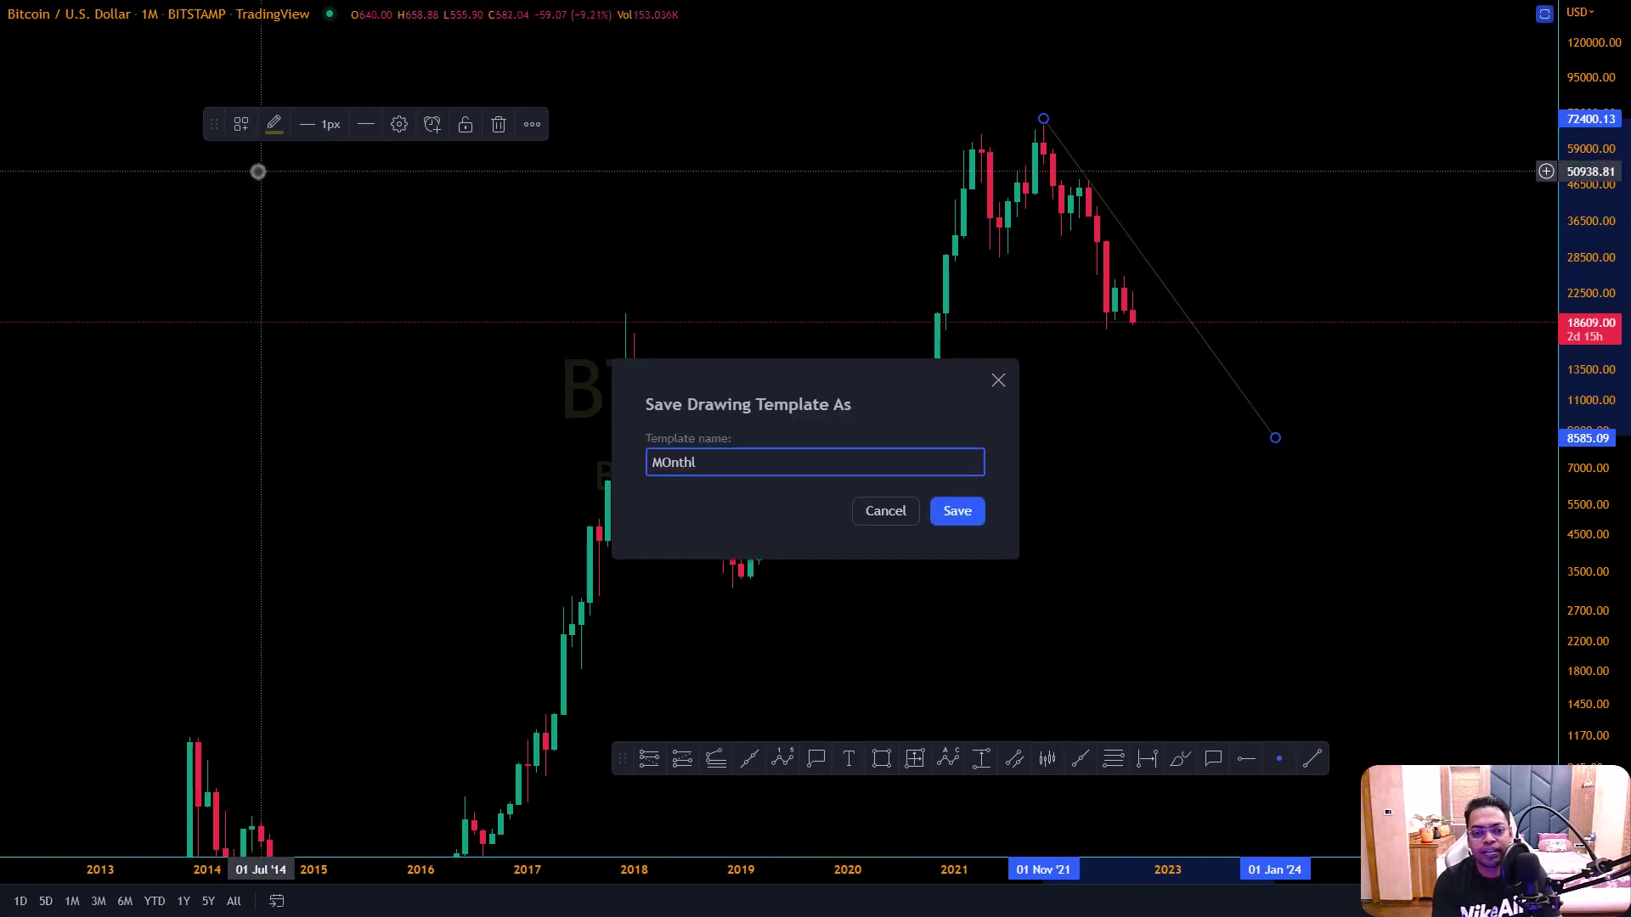
type("ont")
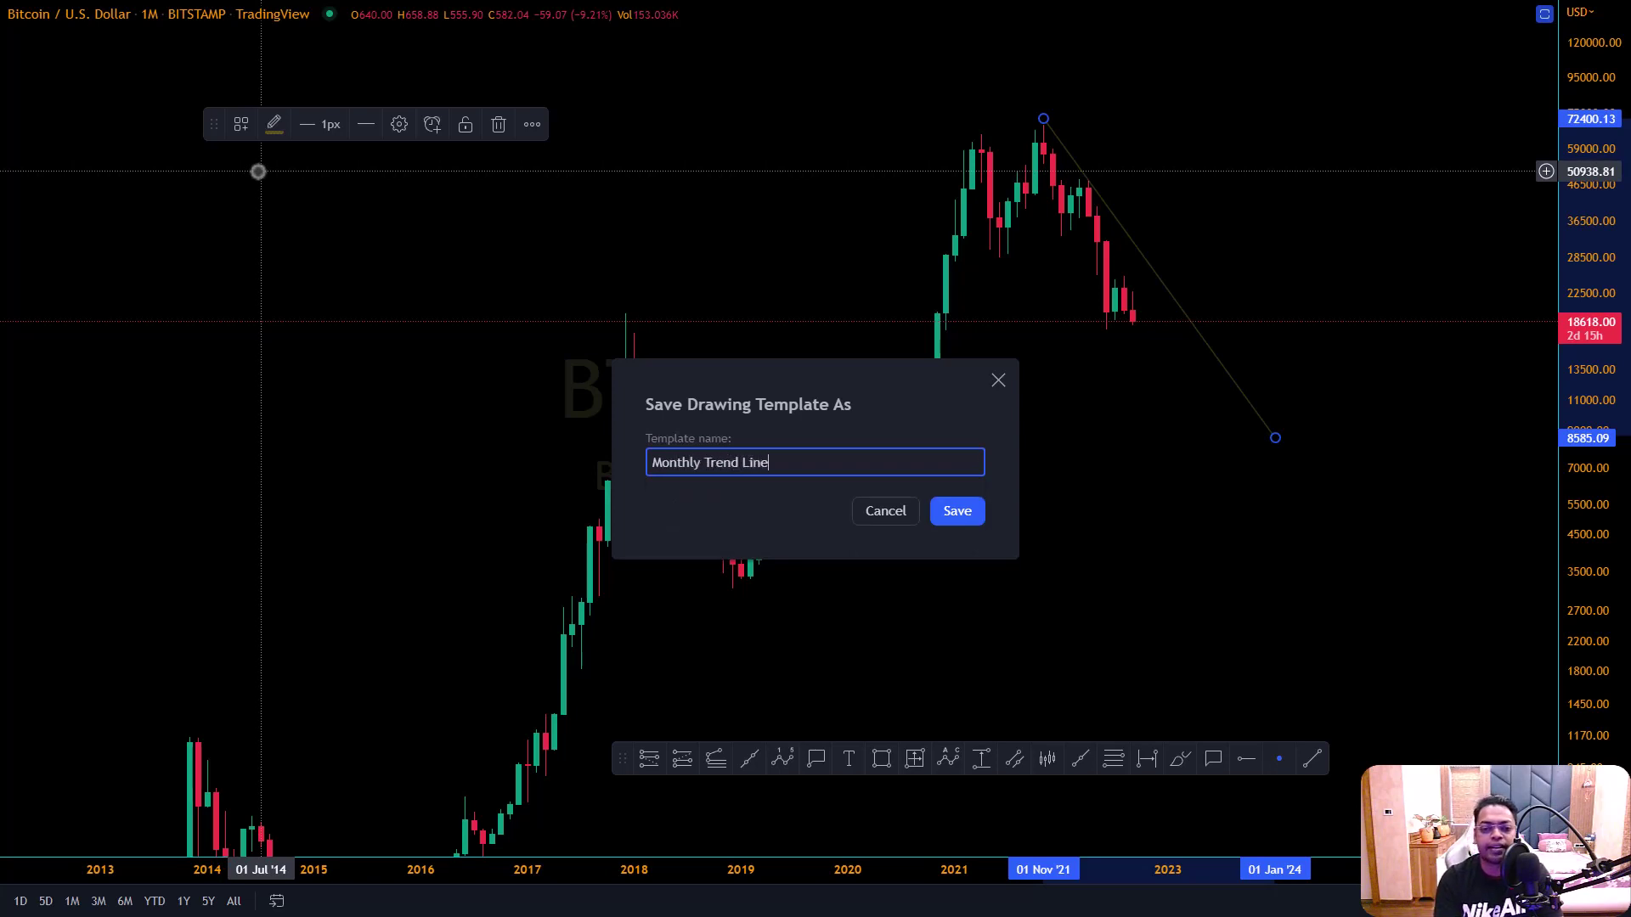
key("Return")
left_click(1235, 447)
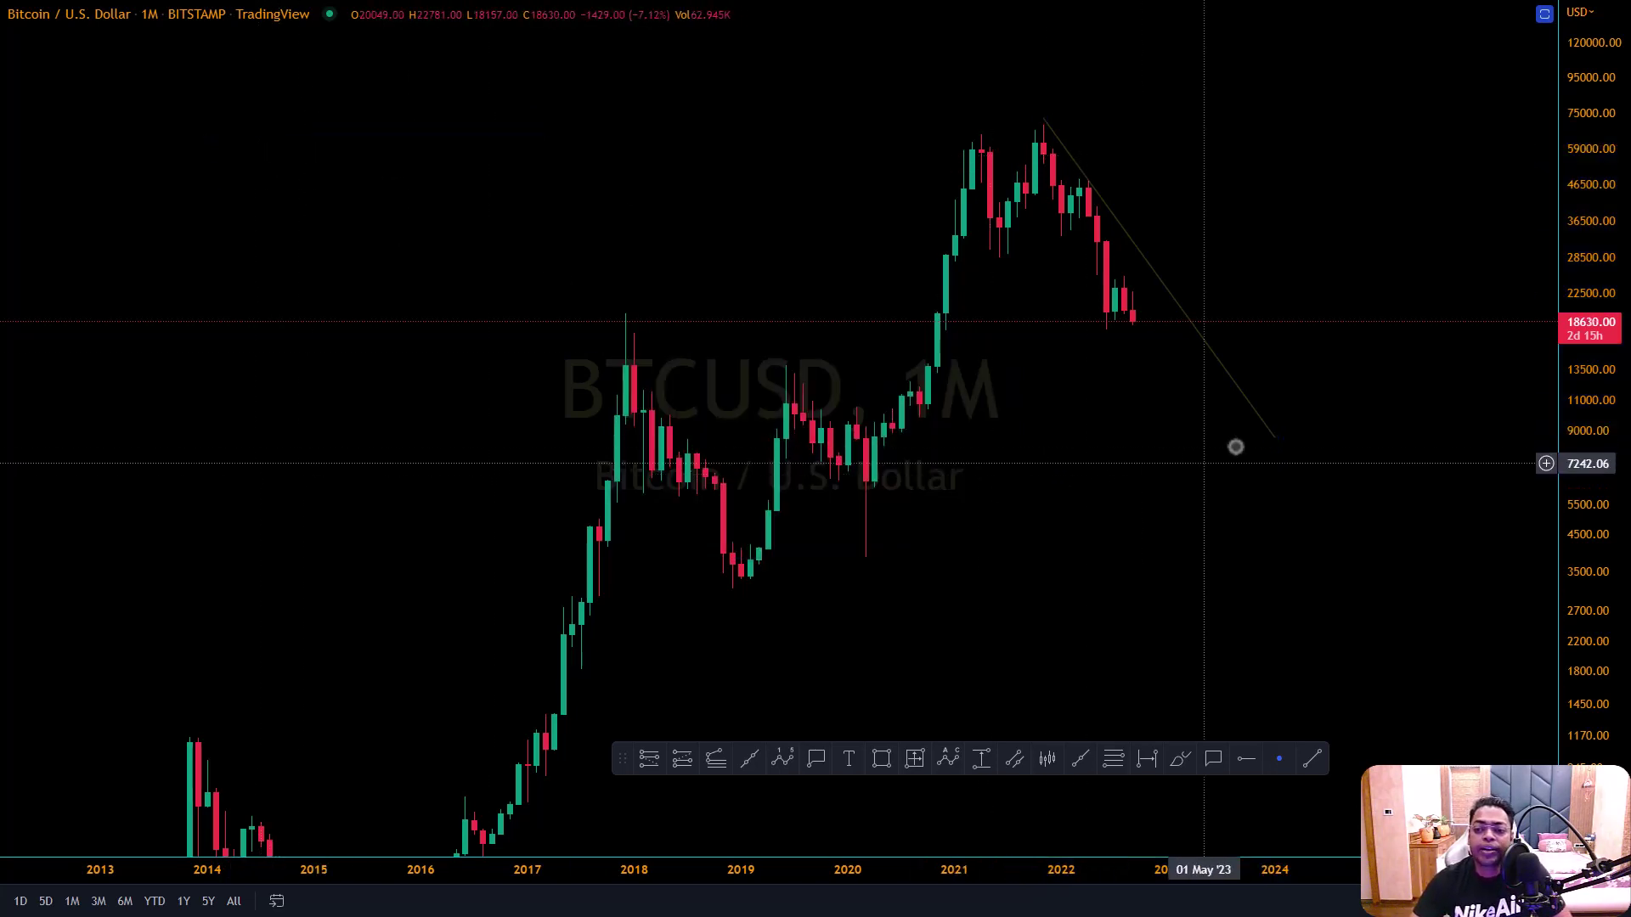
Start a new trend line on the chart
left_click(1315, 758)
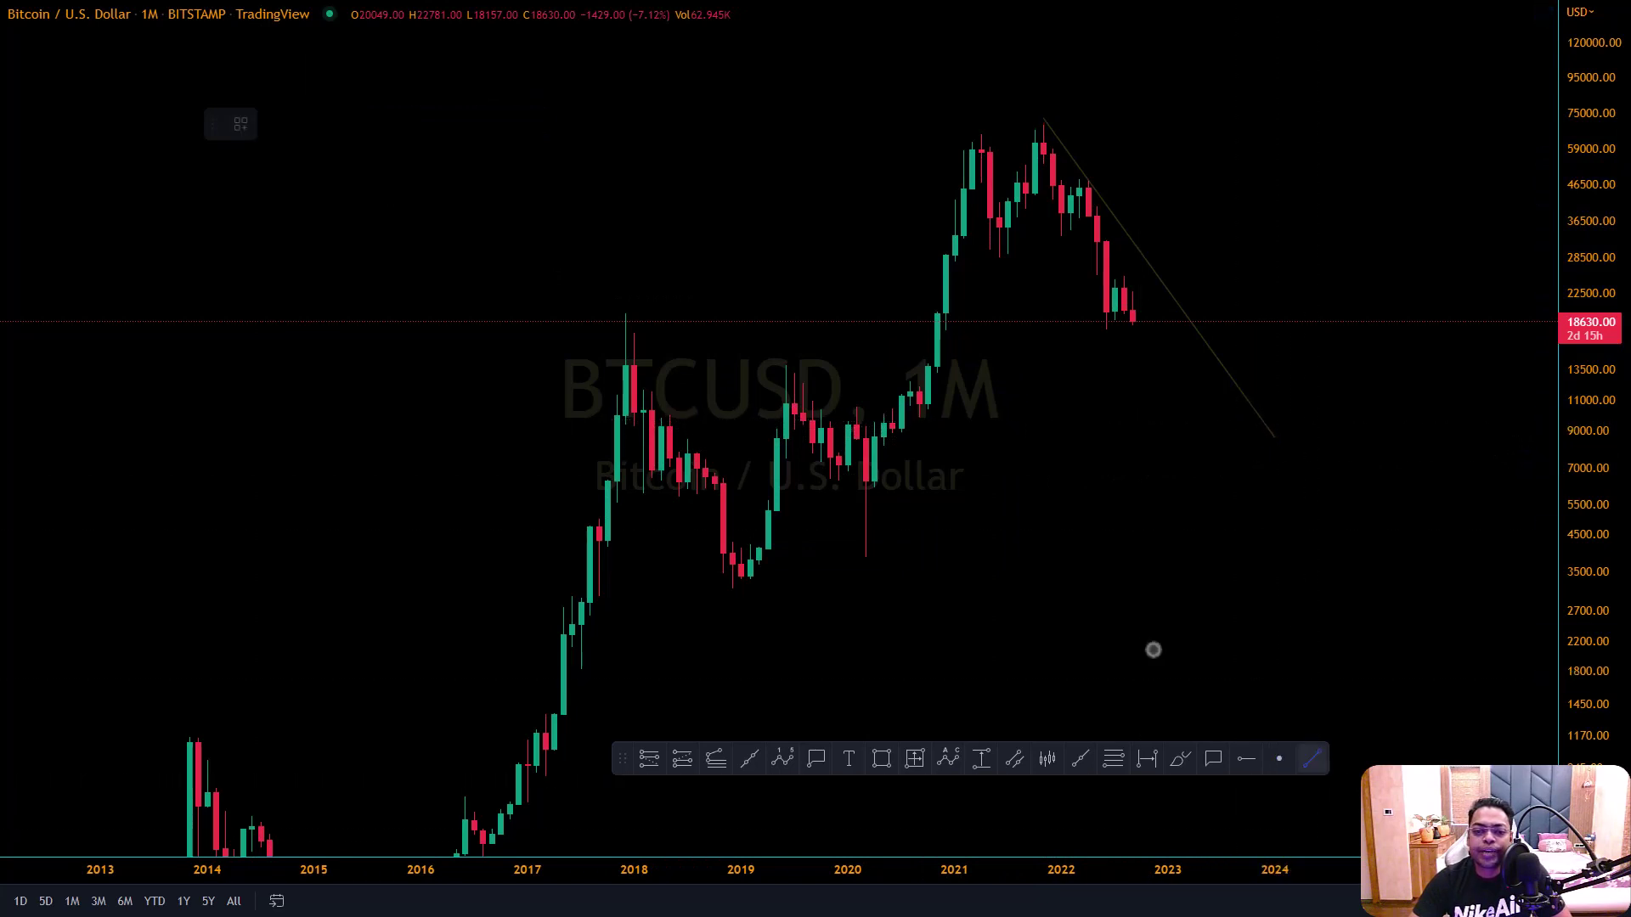
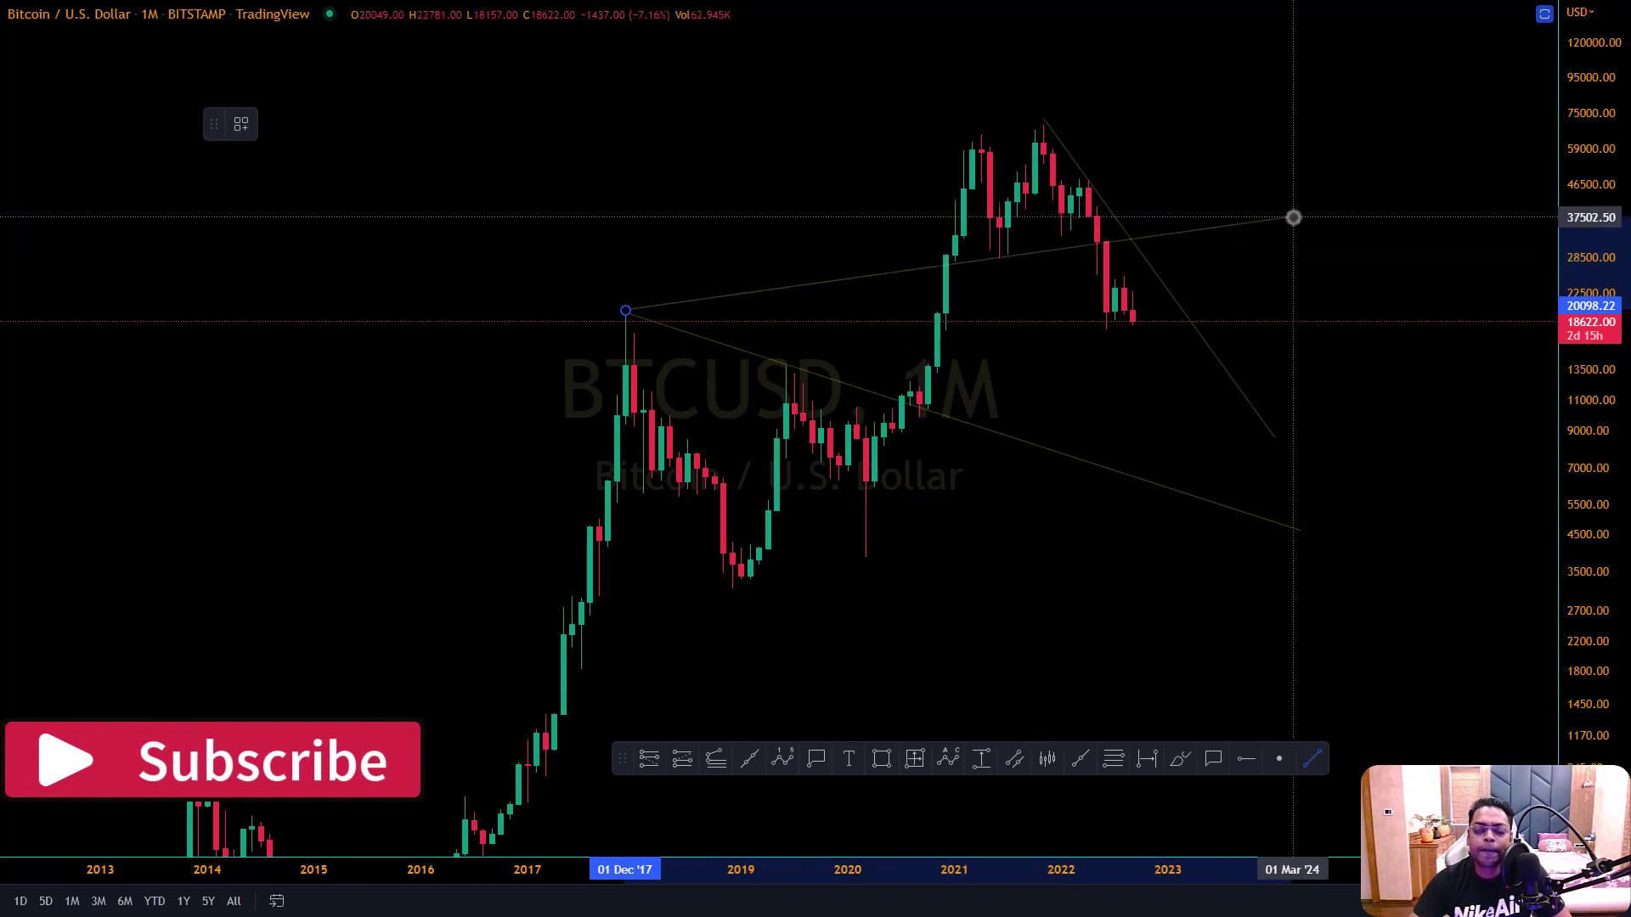
End the new trend line near 38,000 in March 2024 and raise the lower 2017 line's end to about 15,100 in November 2024
left_click(1309, 215)
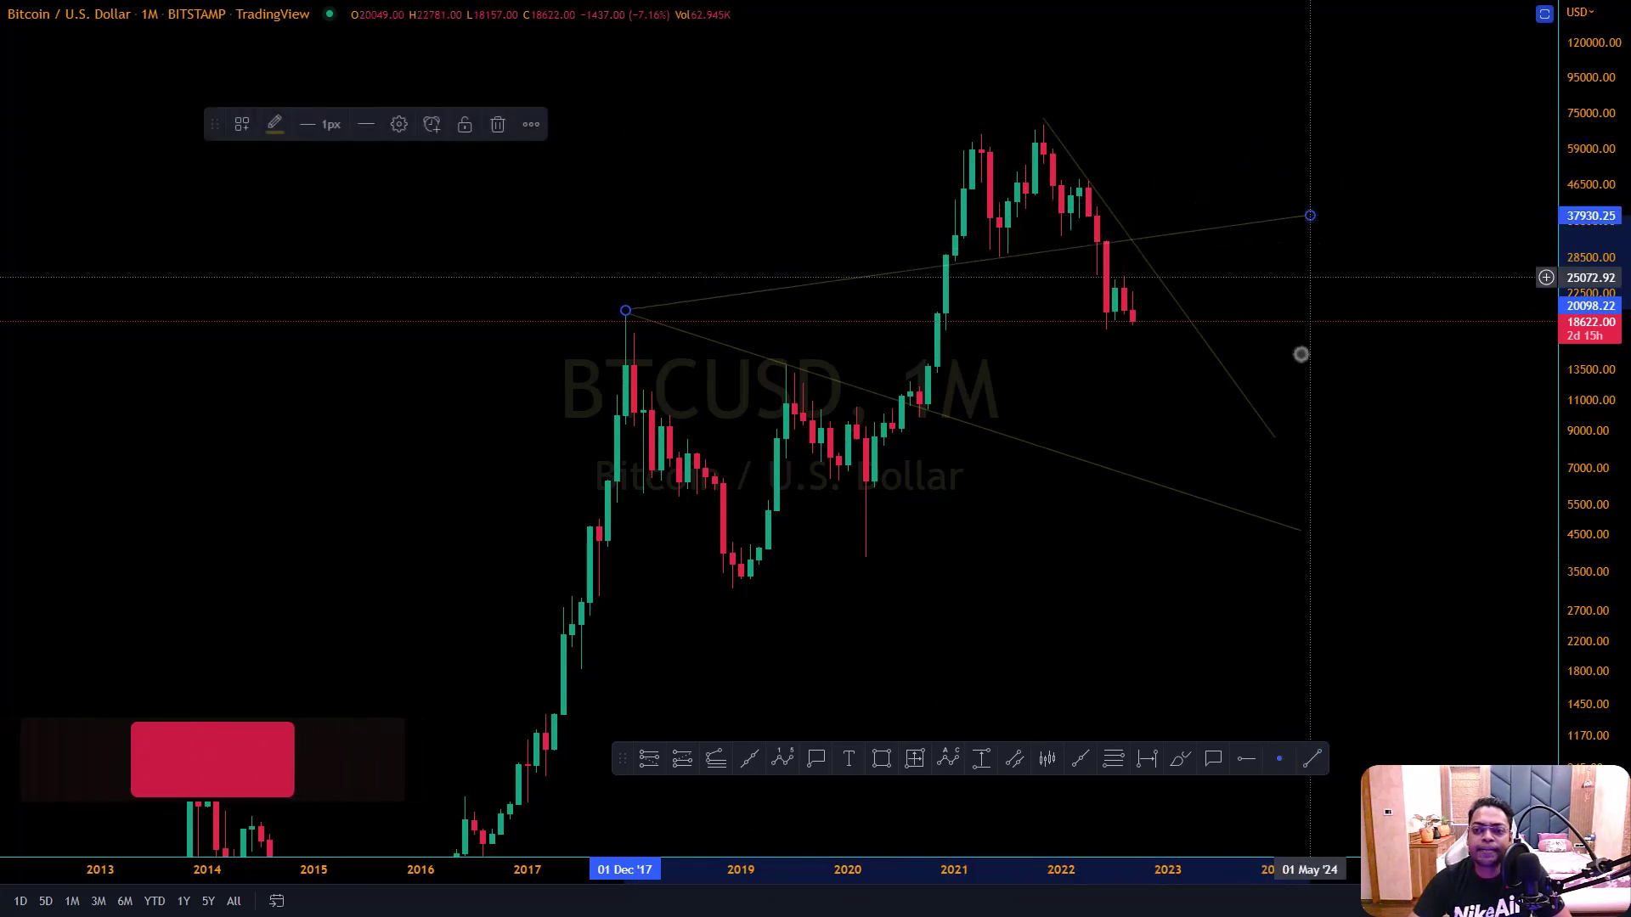
mouse_move(1306, 531)
left_mouse_down()
mouse_move(1240, 364)
mouse_move(1145, 325)
mouse_move(1062, 301)
mouse_move(1157, 360)
mouse_move(699, 335)
mouse_move(1298, 370)
mouse_move(1328, 355)
left_mouse_up()
left_click_drag(1598, 467, 1593, 327)
left_click_drag(1403, 461, 1325, 536)
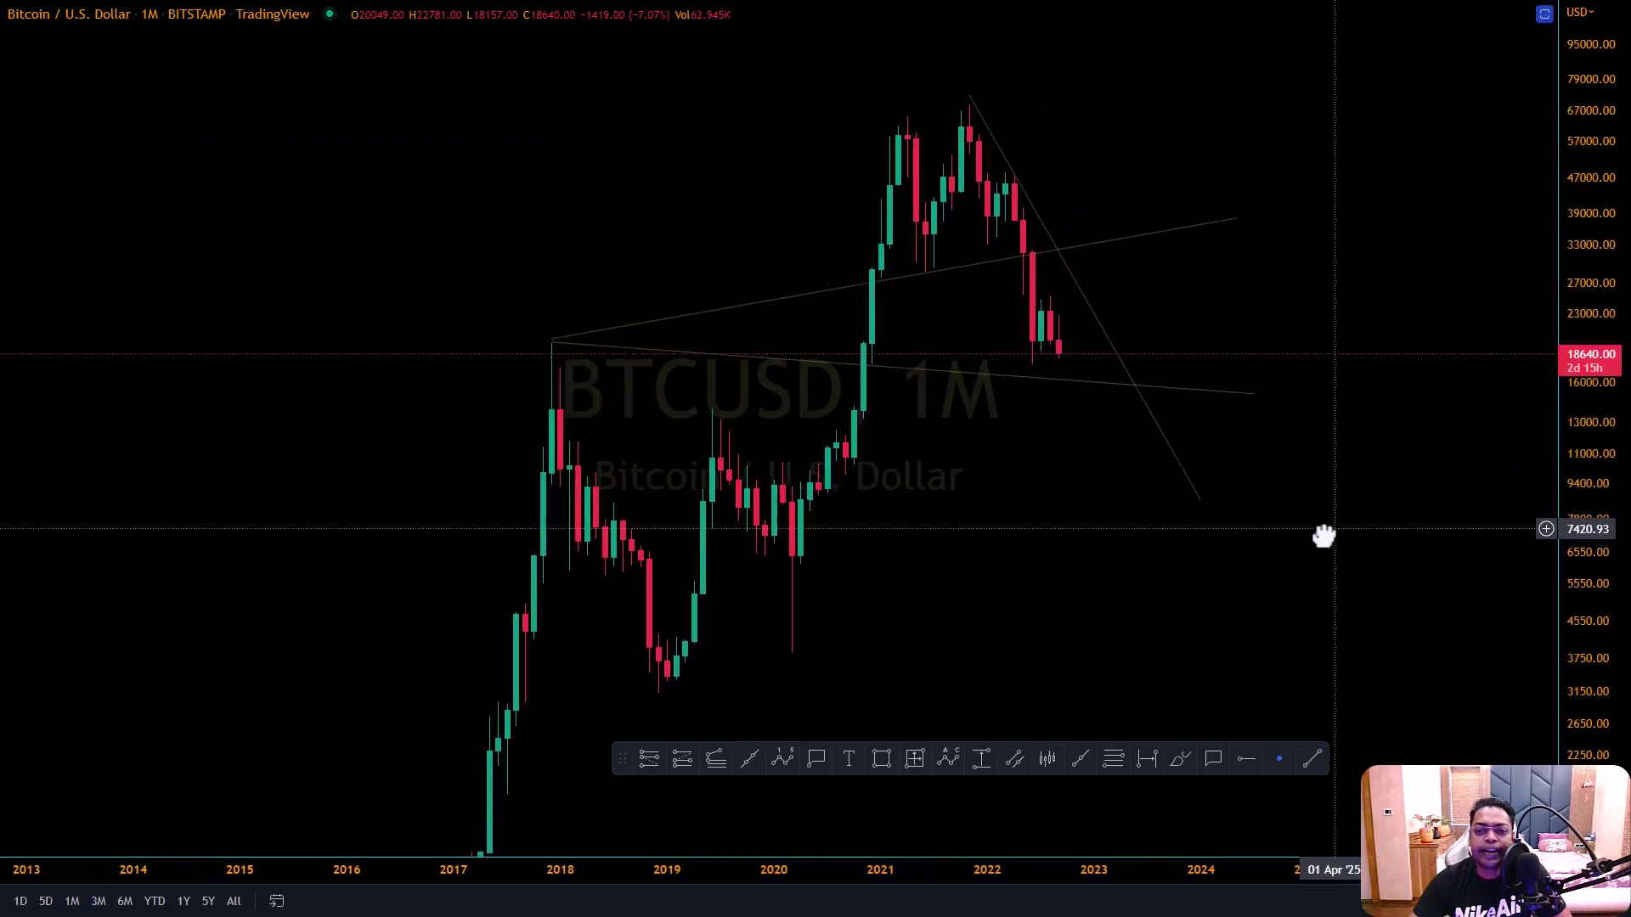
scroll(1325, 527, "down", 2)
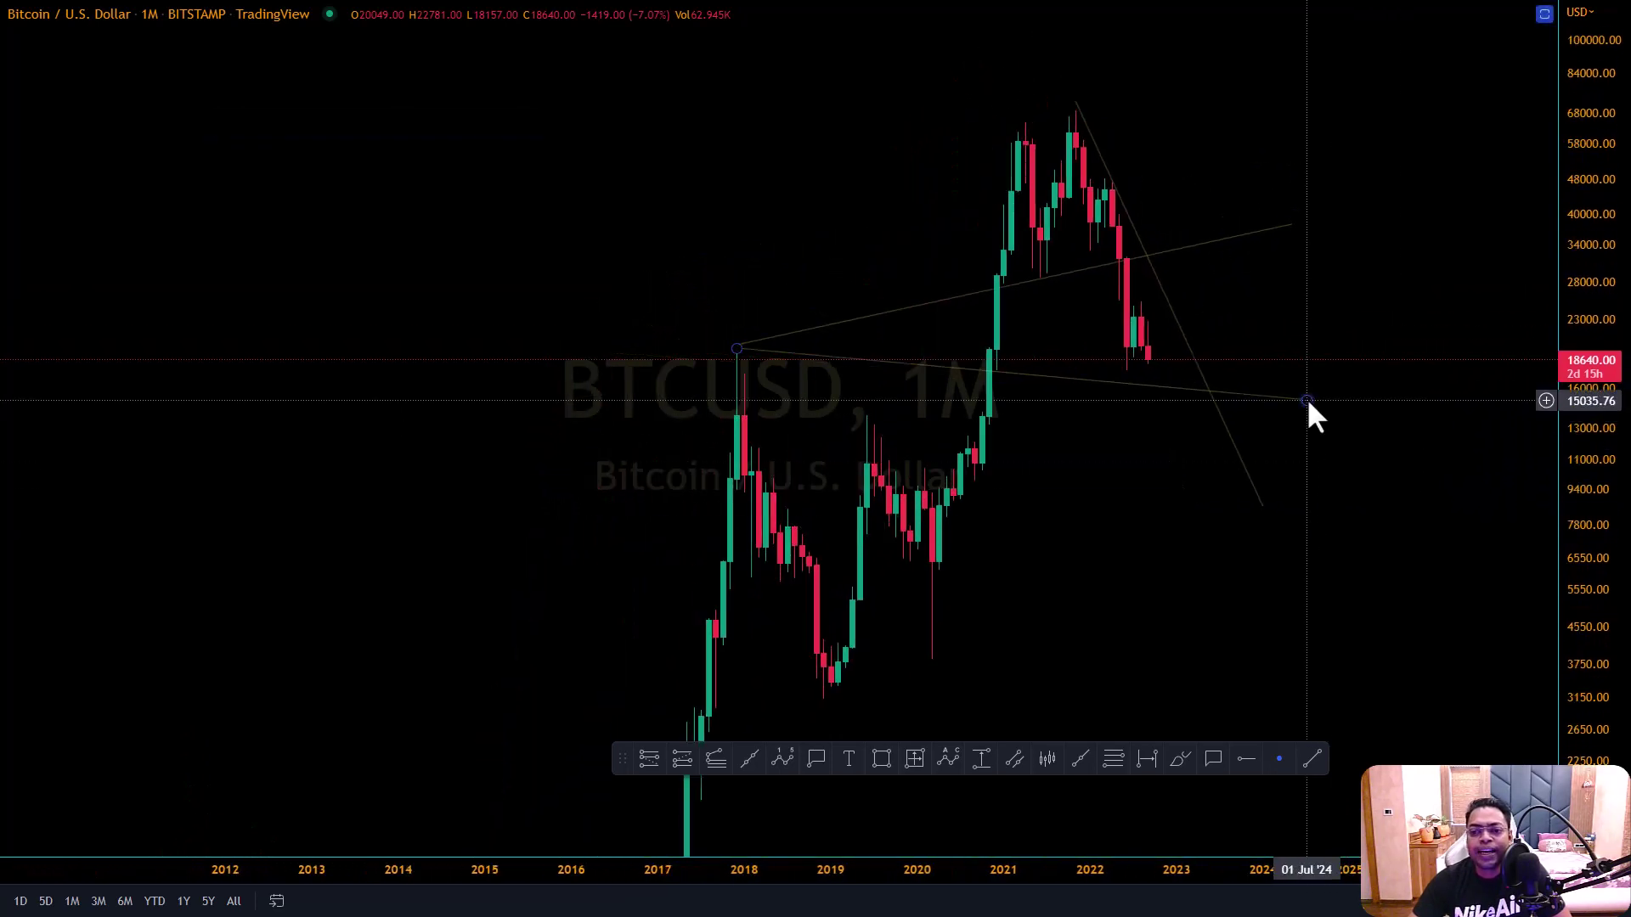
mouse_move(1308, 401)
left_mouse_down()
mouse_move(1289, 333)
mouse_move(1254, 495)
mouse_move(1266, 375)
mouse_move(1248, 489)
mouse_move(1252, 394)
mouse_move(1187, 549)
mouse_move(1270, 502)
mouse_move(1335, 399)
left_mouse_up()
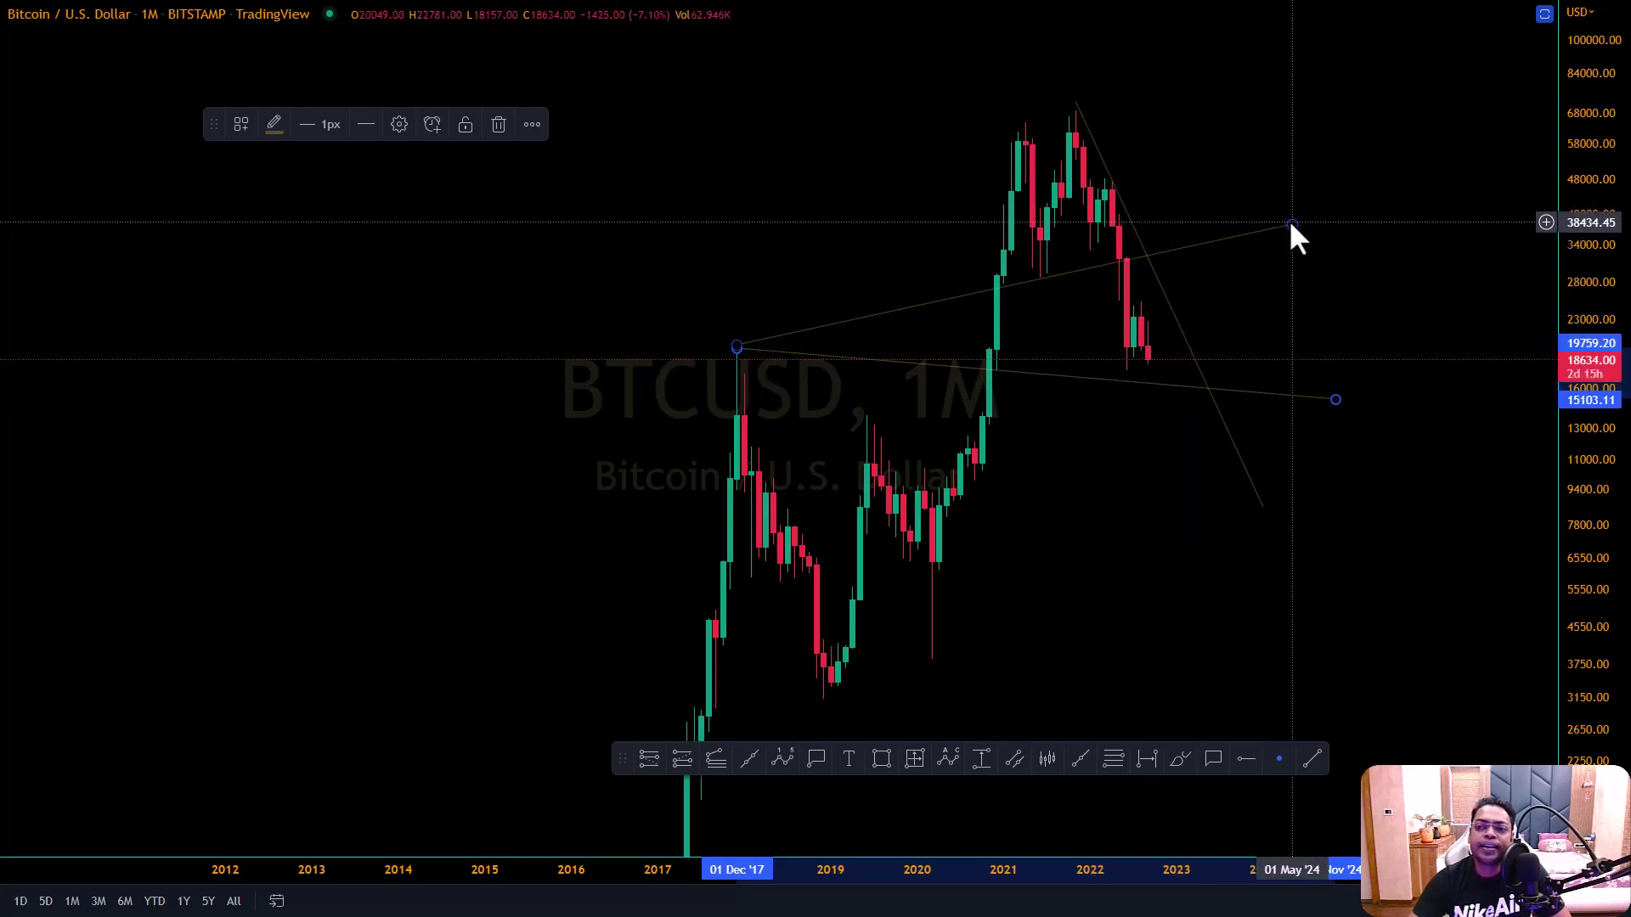
mouse_move(1291, 224)
left_mouse_down()
mouse_move(1169, 246)
mouse_move(1274, 225)
left_mouse_up()
left_click_drag(1090, 546, 1031, 470)
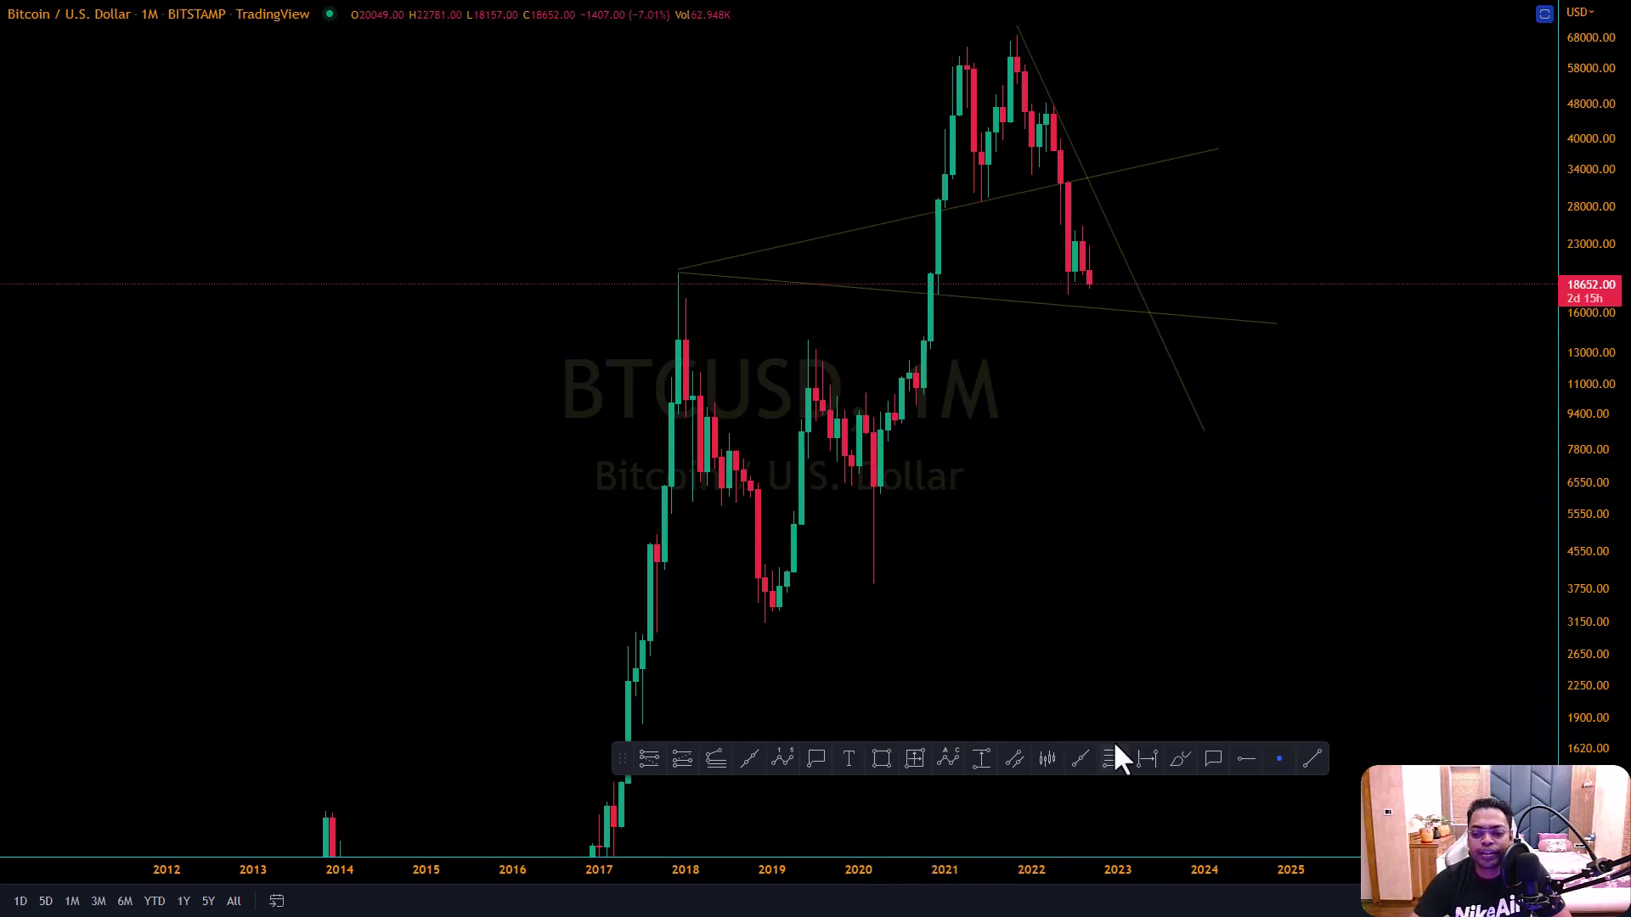
Draw a rising trend line from the December 2018 low through early 2020 to about 35,300 in October 2023, and deselect it
left_click(1316, 758)
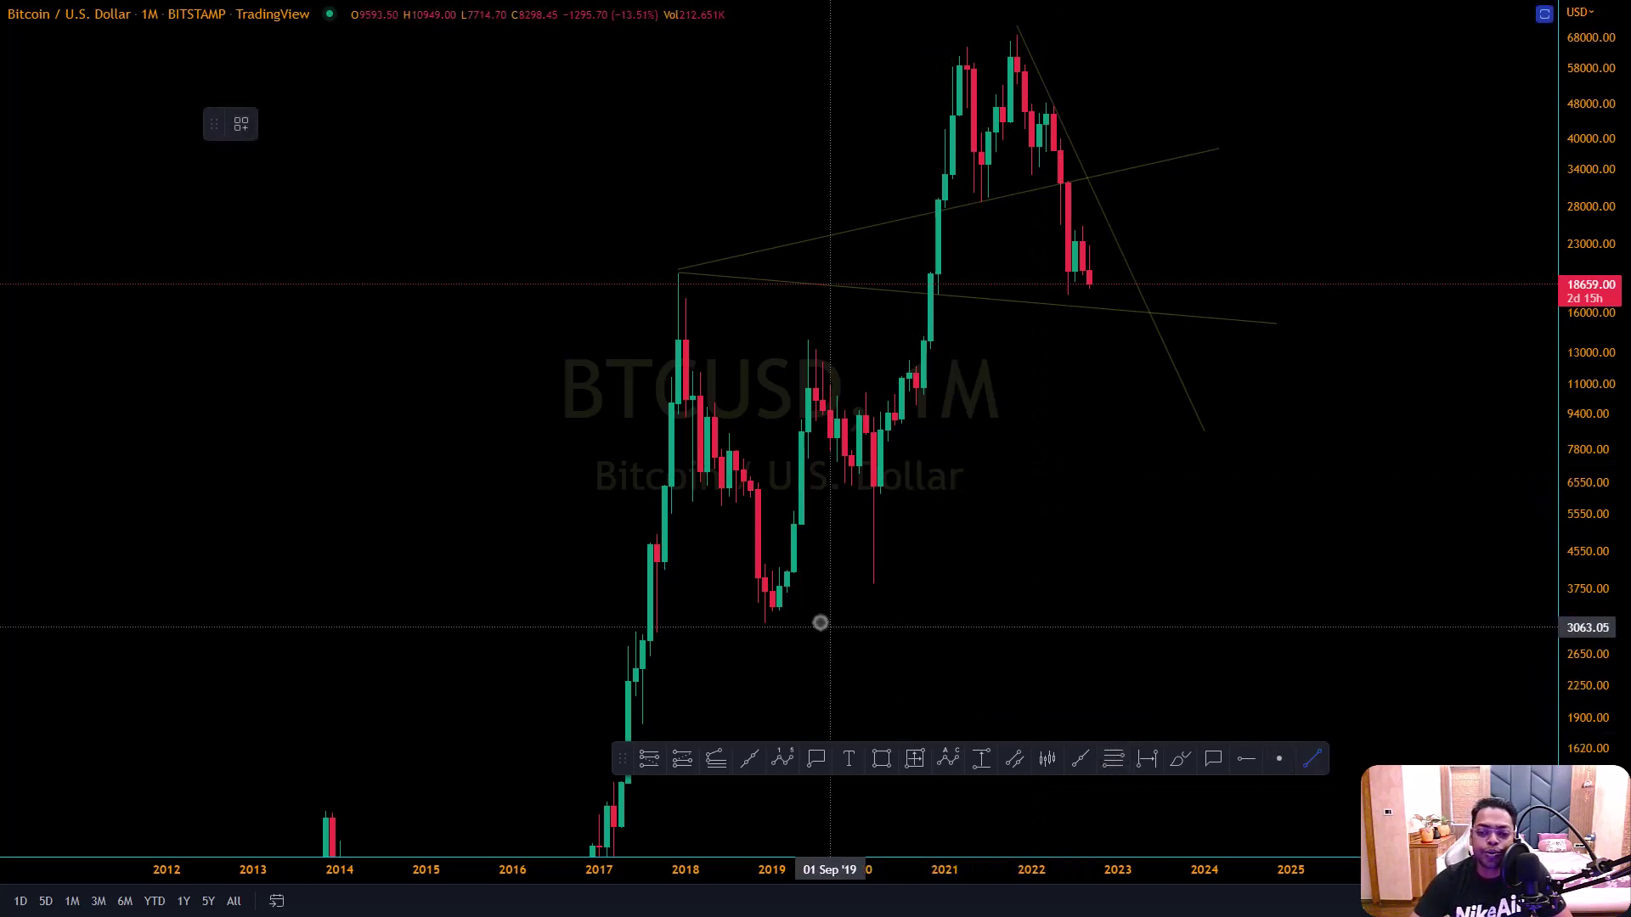
left_click(765, 623)
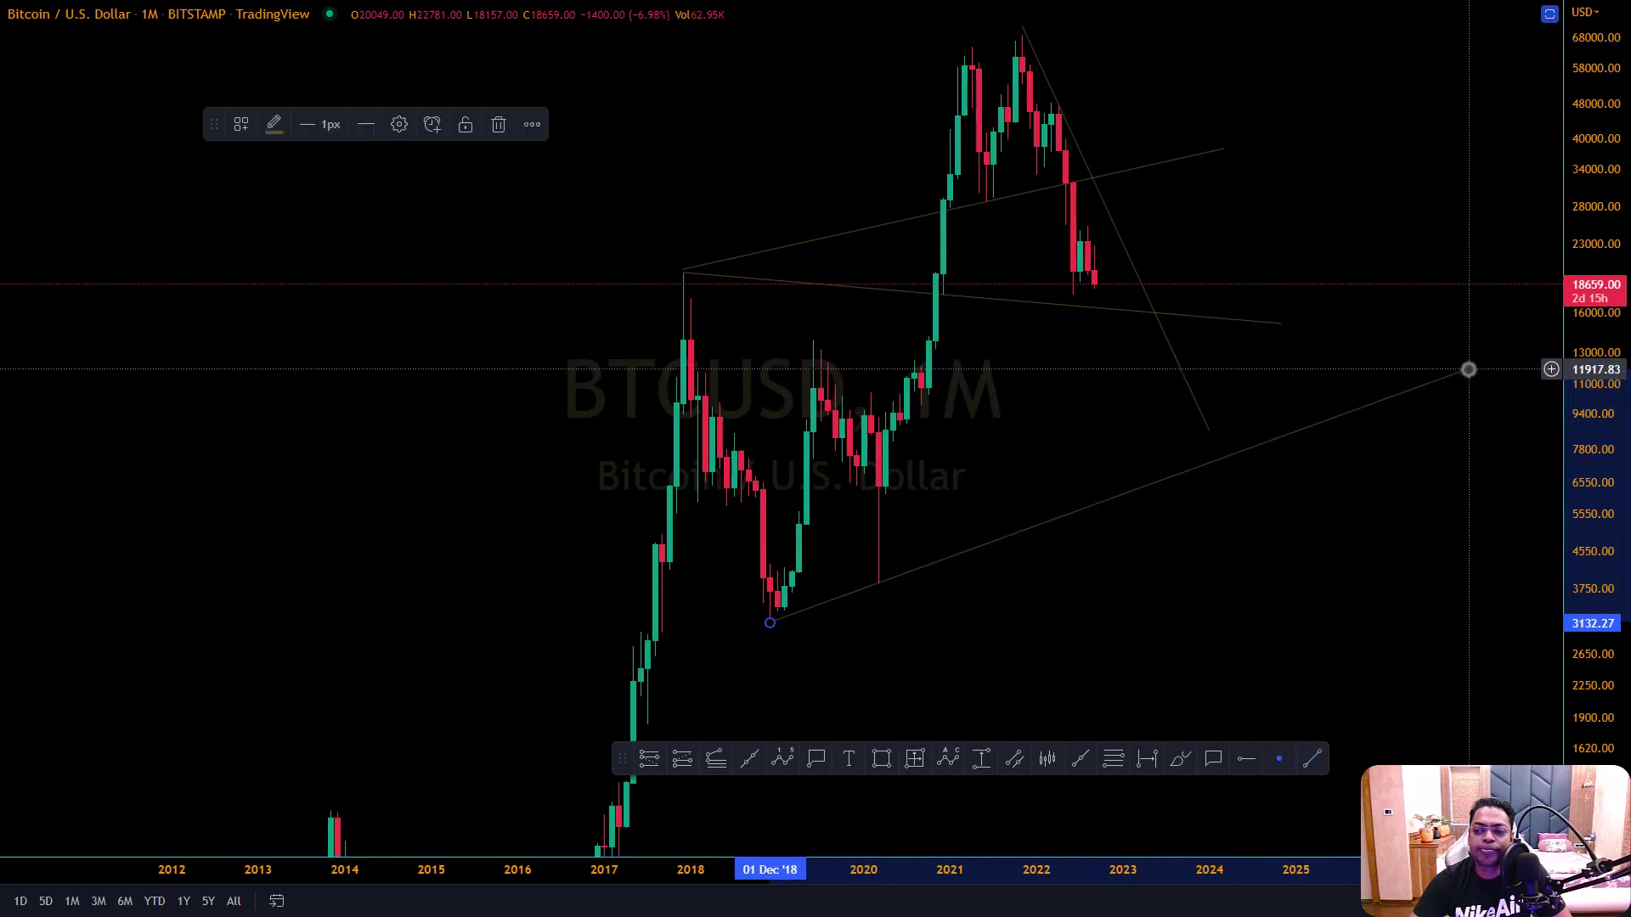
left_click_drag(1469, 370, 1433, 370)
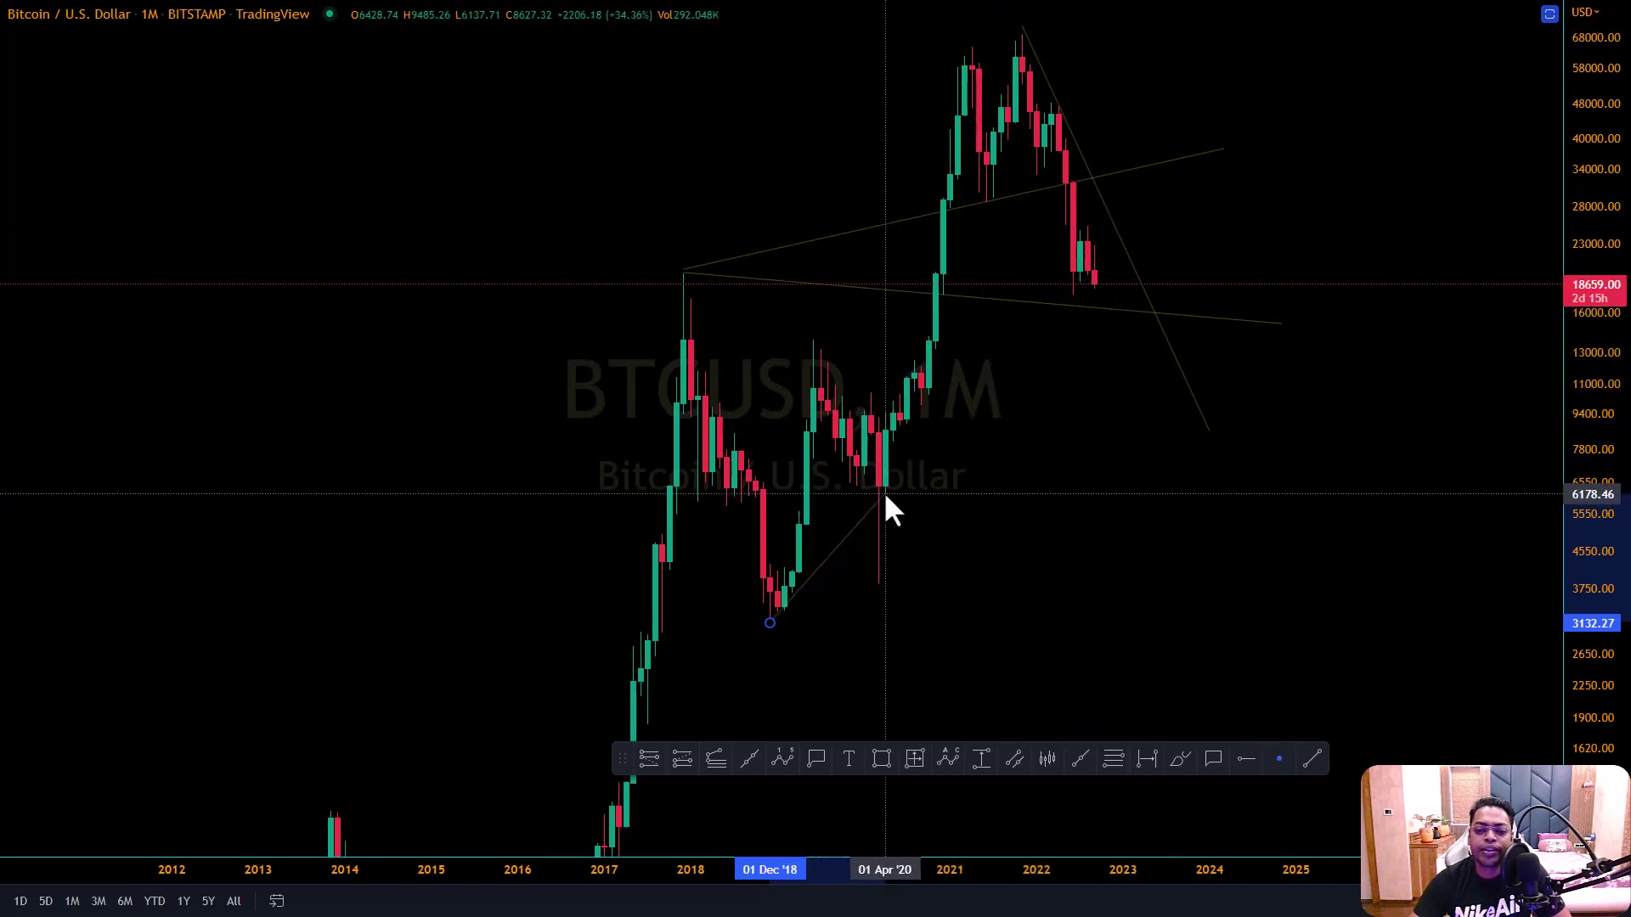
left_click(1188, 162)
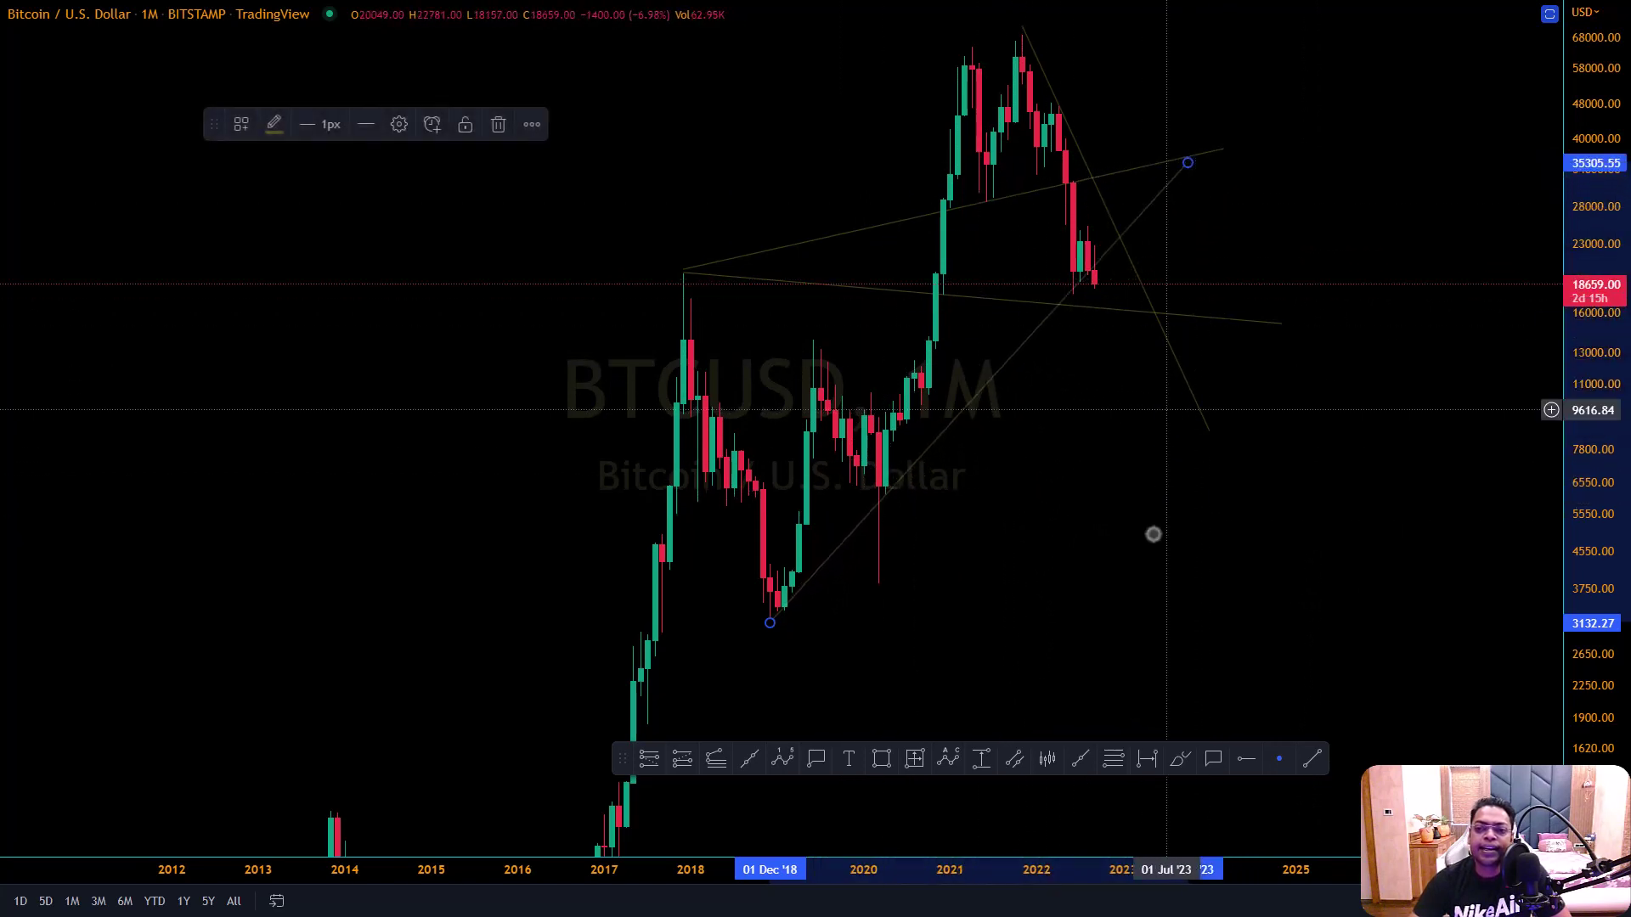
left_click(1149, 544)
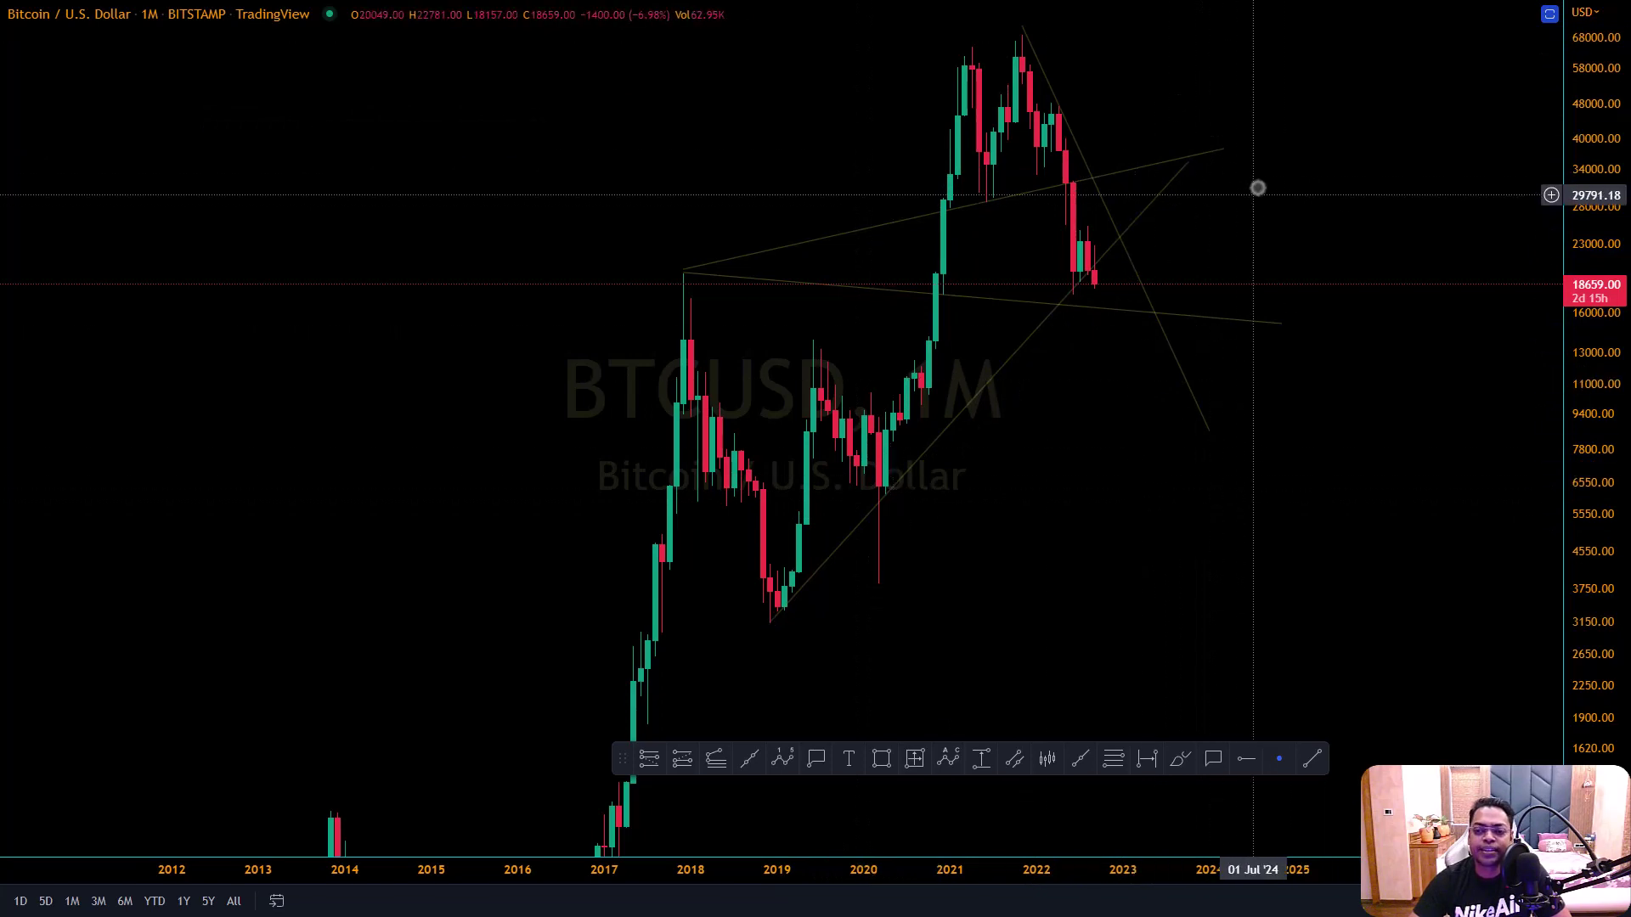
Delete the rising trend line that starts at the December 2017 high
scroll(1223, 323, "up", 2)
left_click(1141, 236)
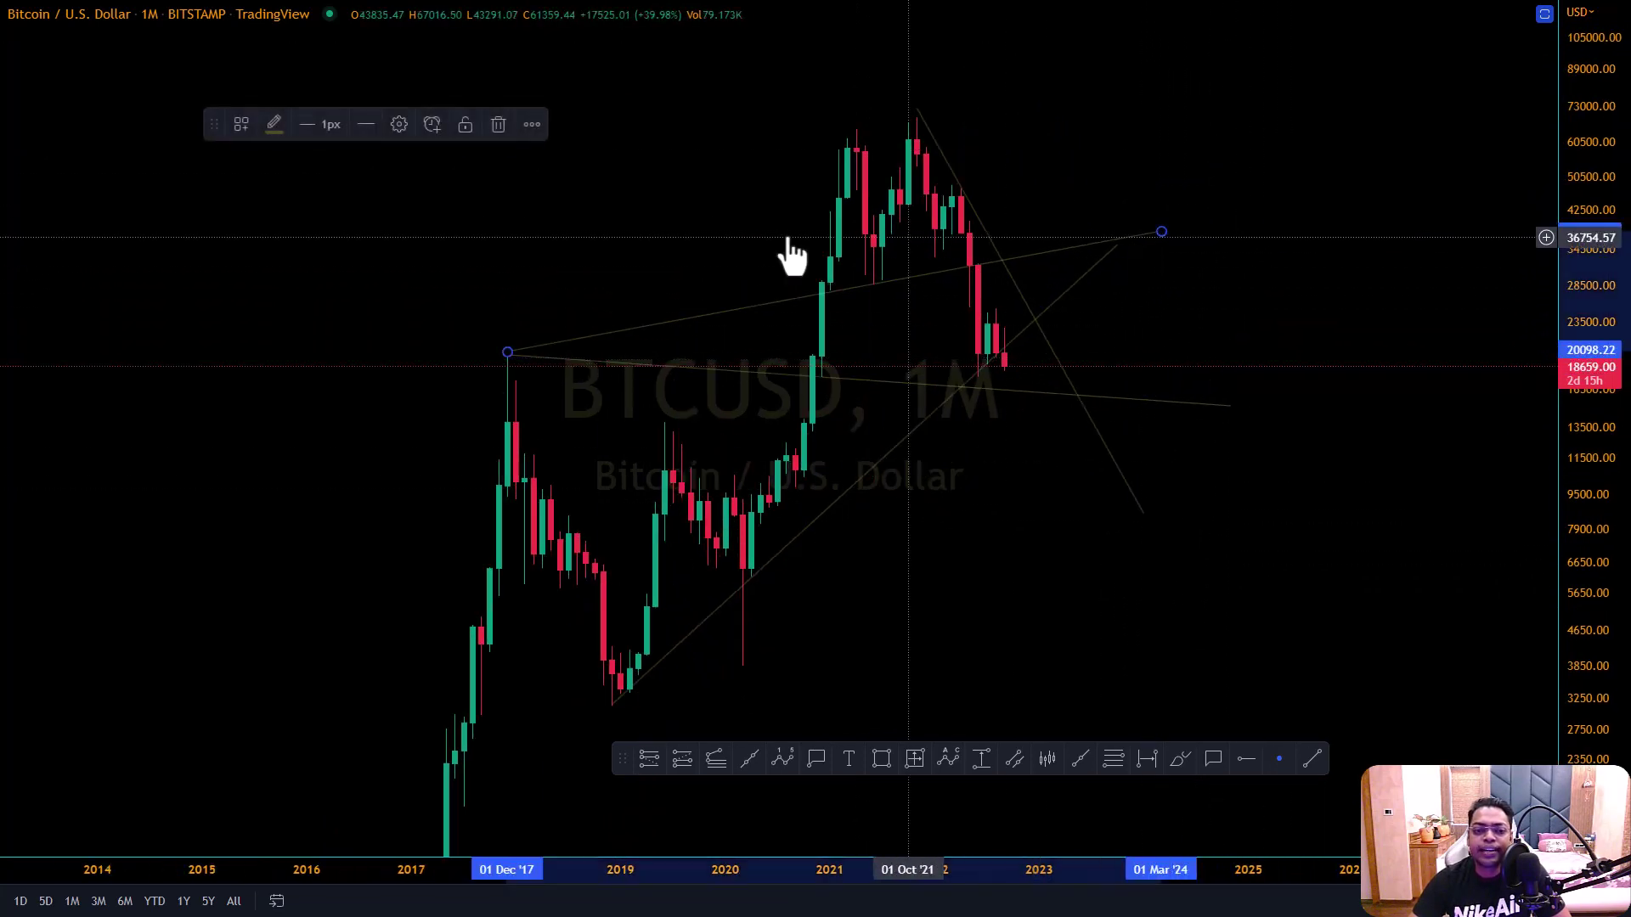
left_click(499, 124)
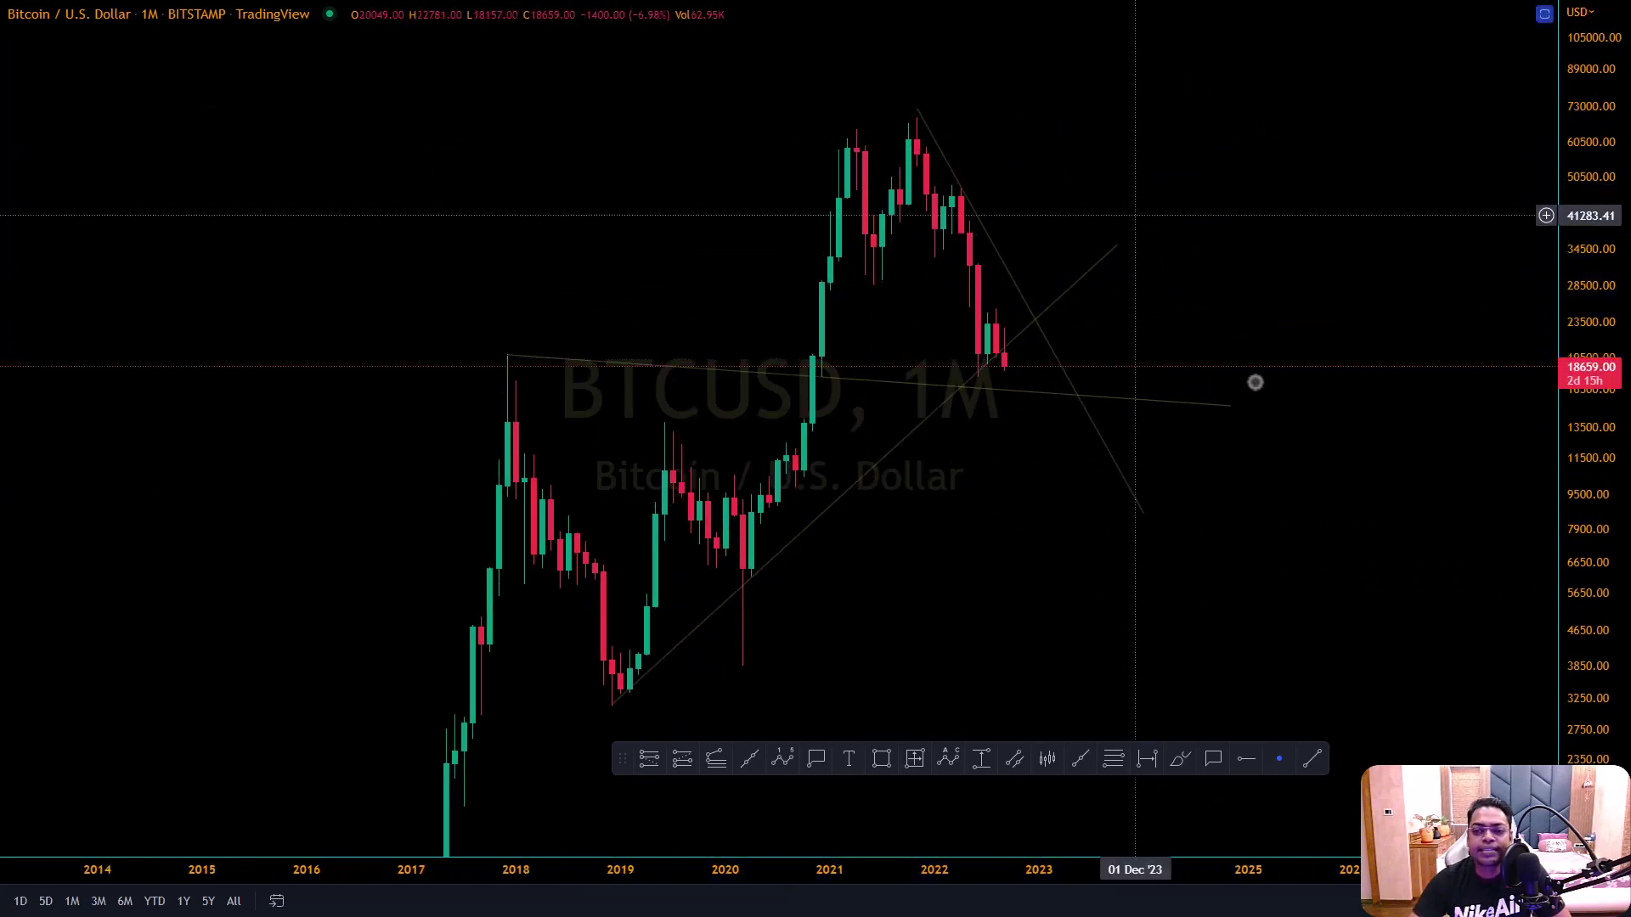
Recolour the trend line from the December 2018 low to pink at 100% opacity and deselect it
left_click(871, 469)
left_click(273, 124)
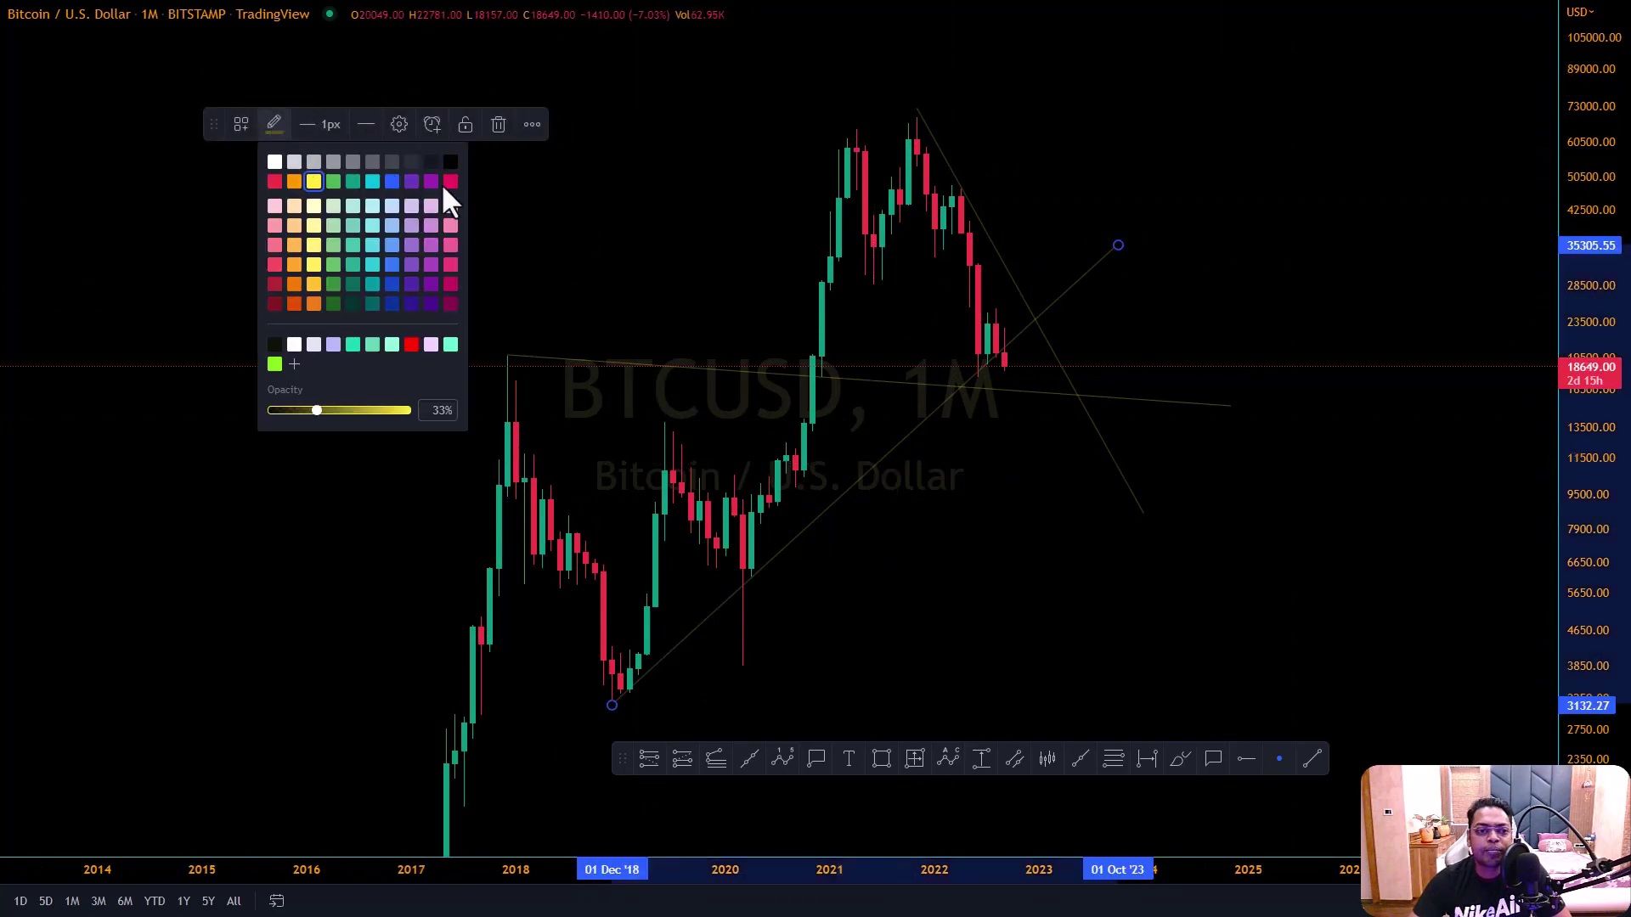
left_click(447, 181)
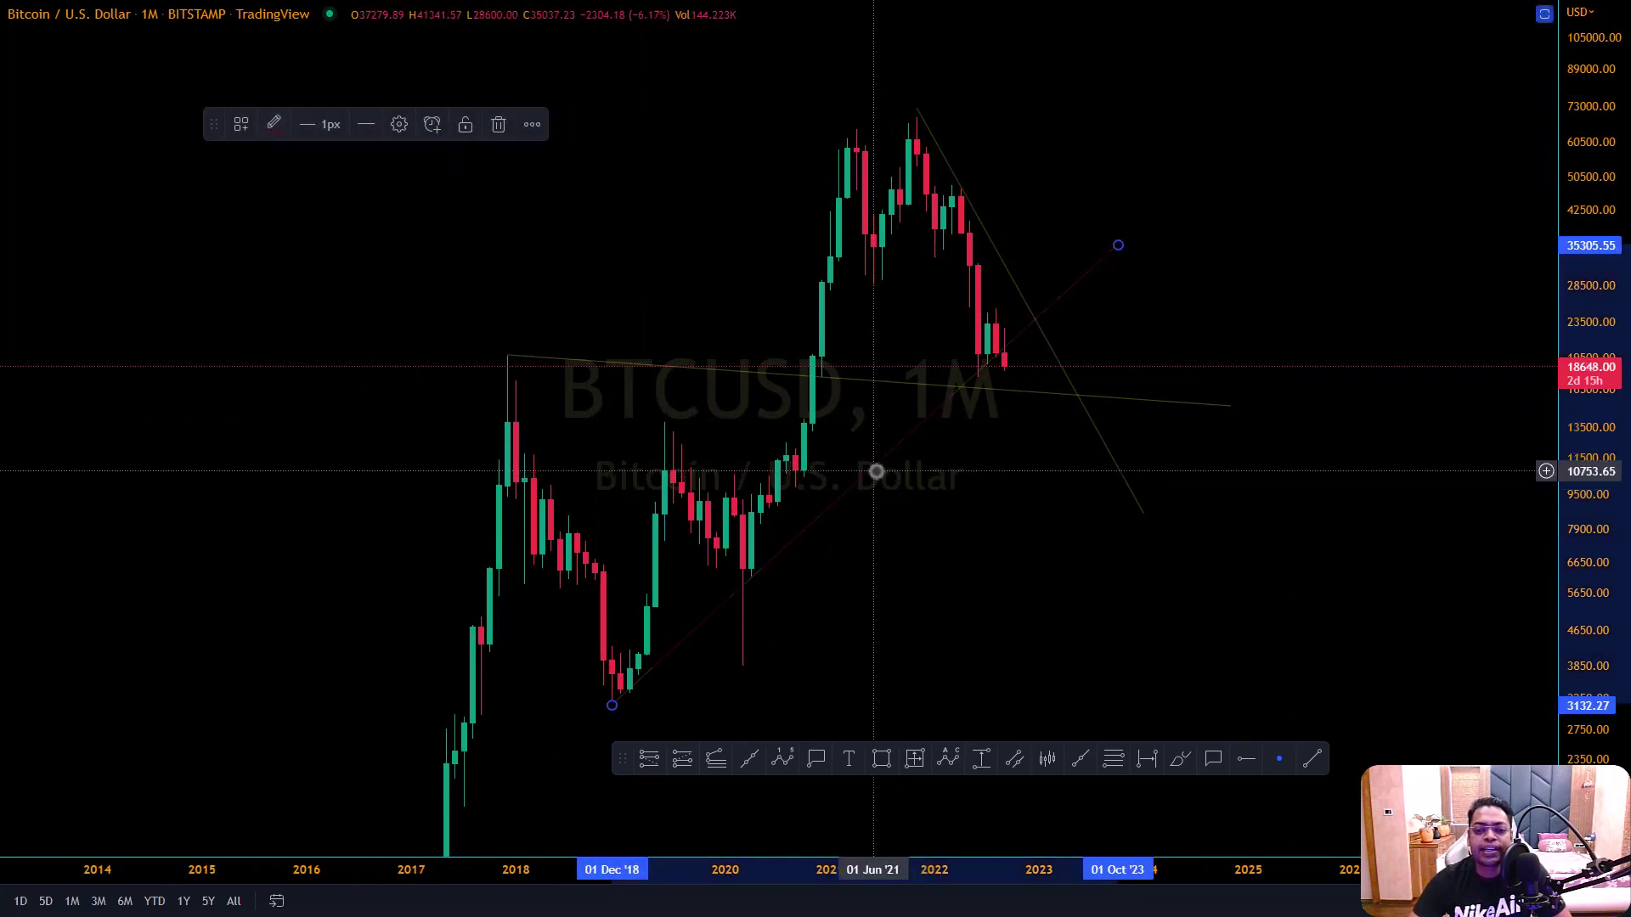
left_click(274, 124)
left_click_drag(323, 410, 501, 417)
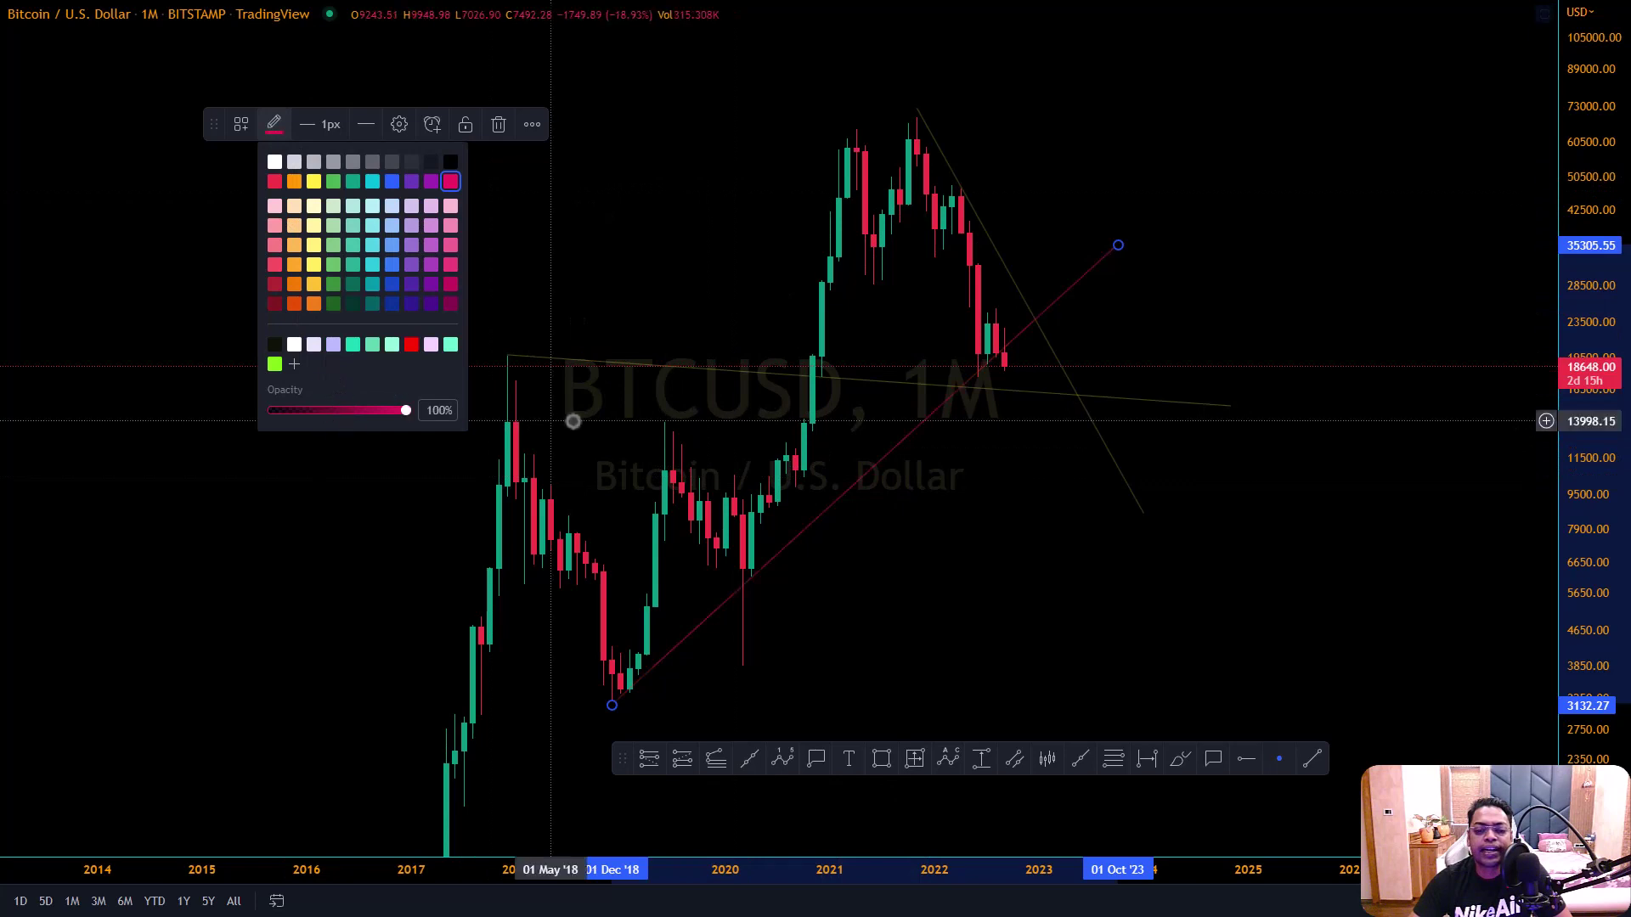
left_click(1134, 542)
left_click_drag(1096, 555, 1302, 495)
scroll(1104, 509, "right", 5)
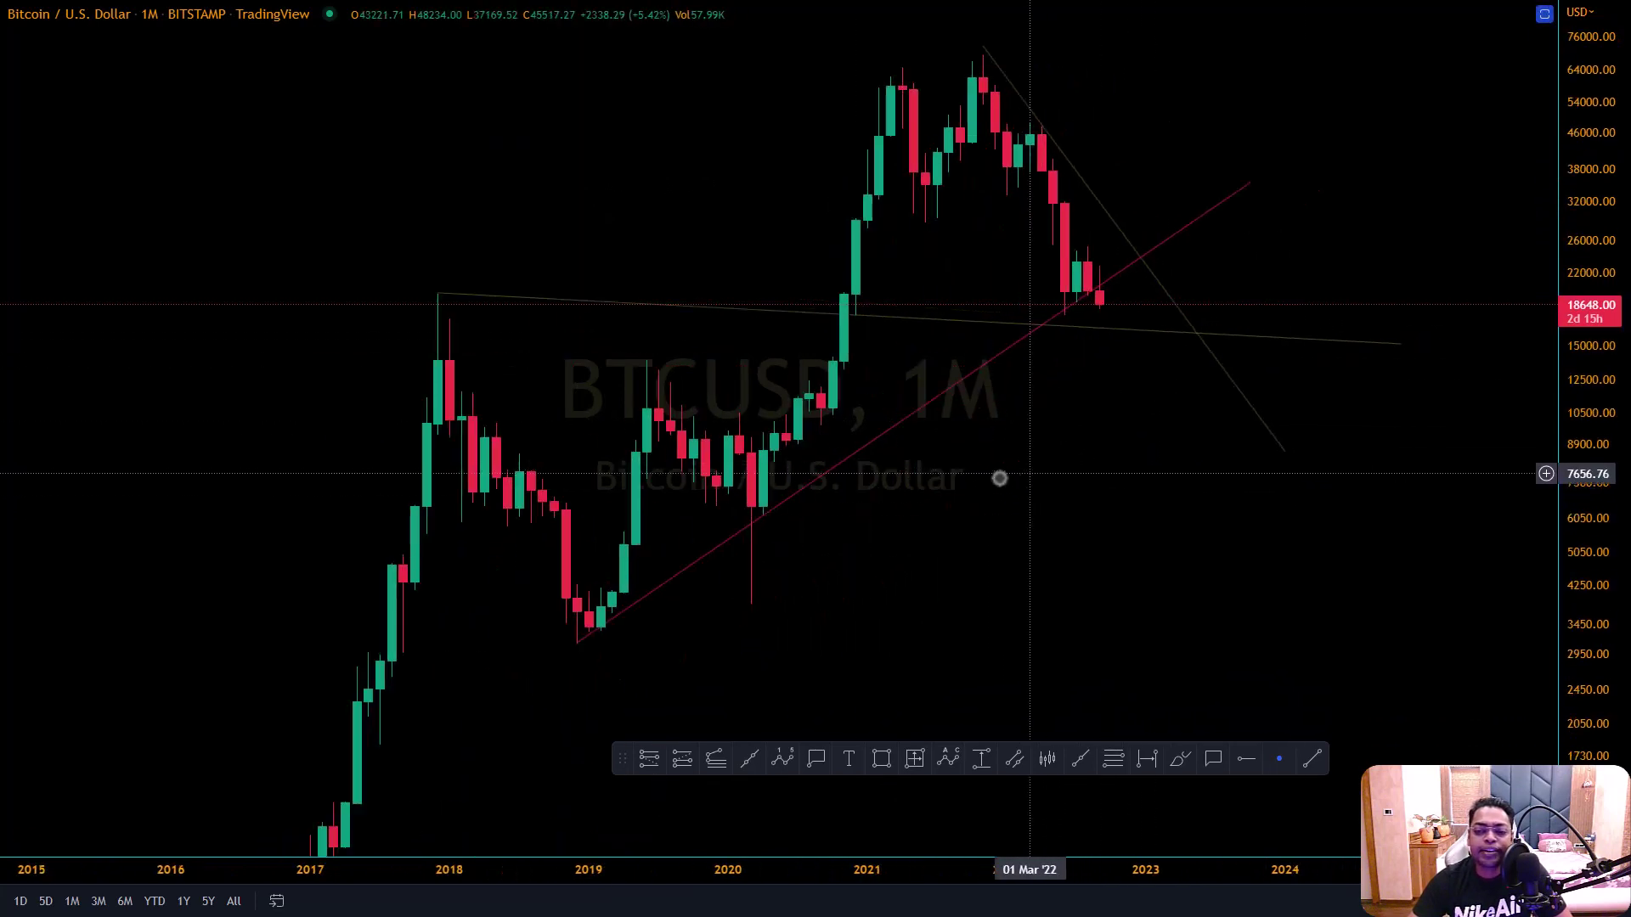
Apply the "Monthly Trend Line" drawing template to the pink trend line and deselect it
left_click(892, 428)
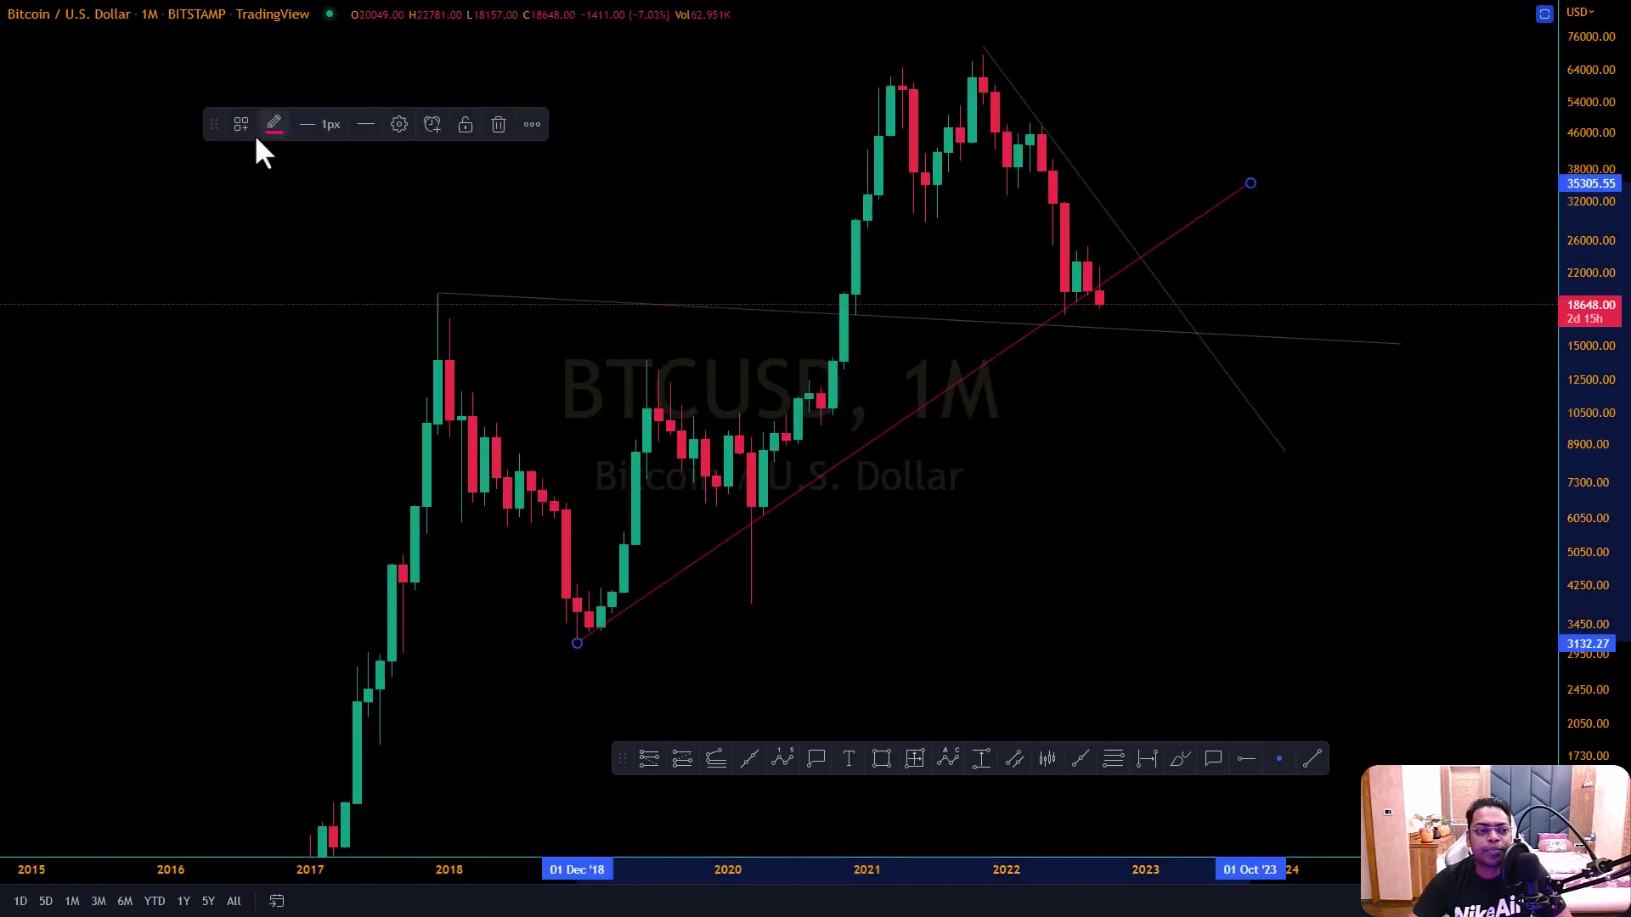
left_click(240, 124)
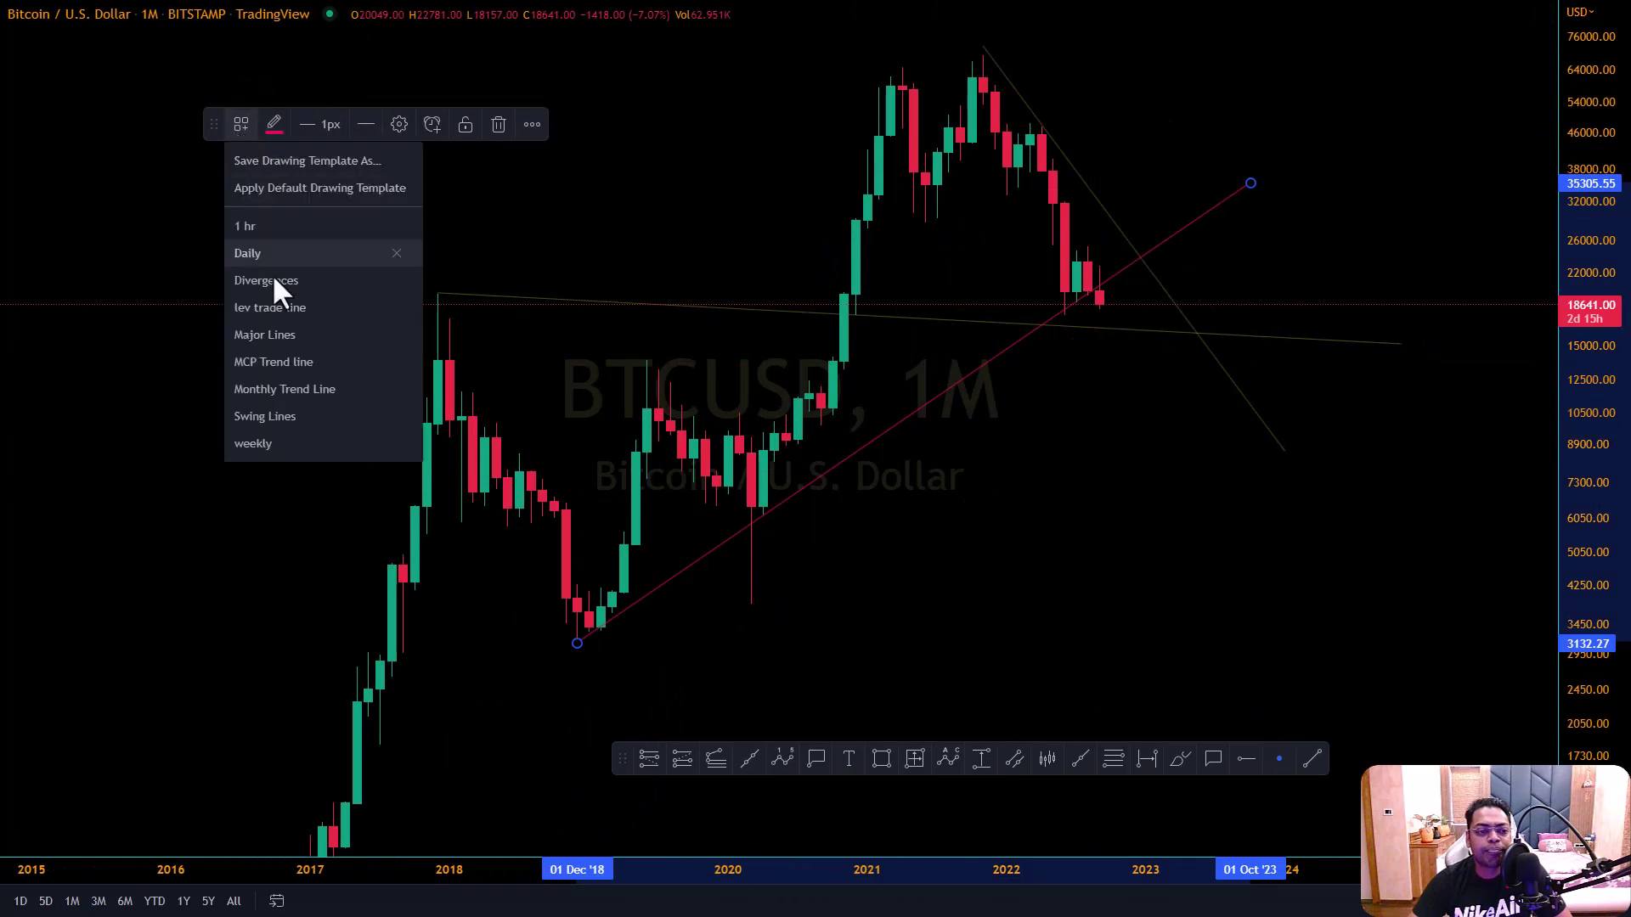
left_click(311, 410)
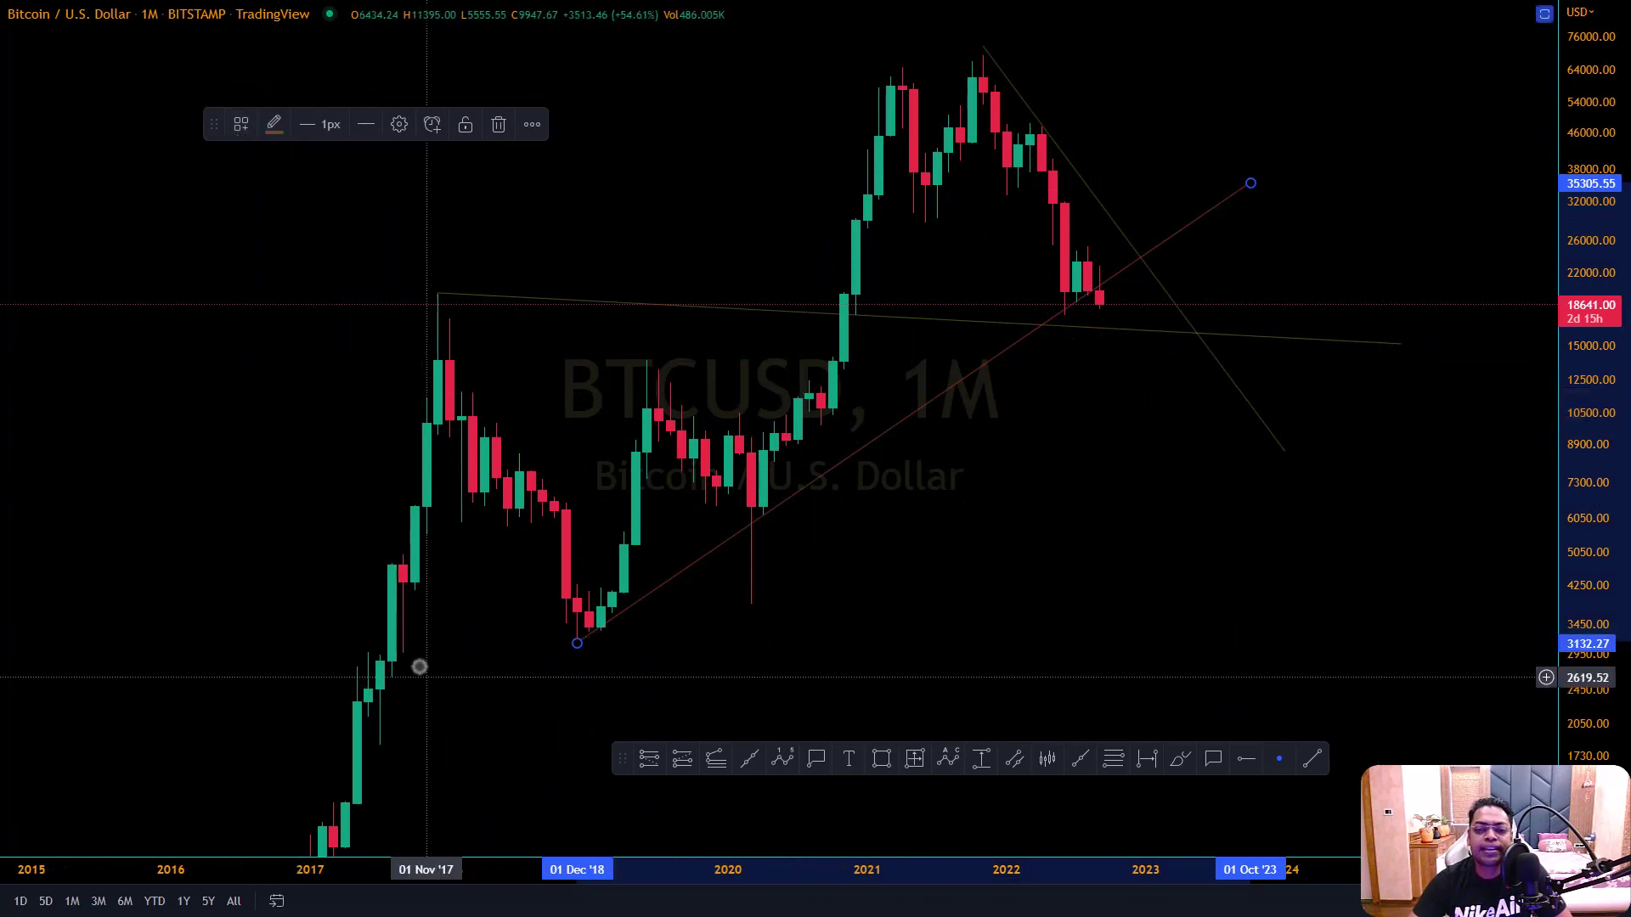
left_click_drag(1292, 608, 1132, 682)
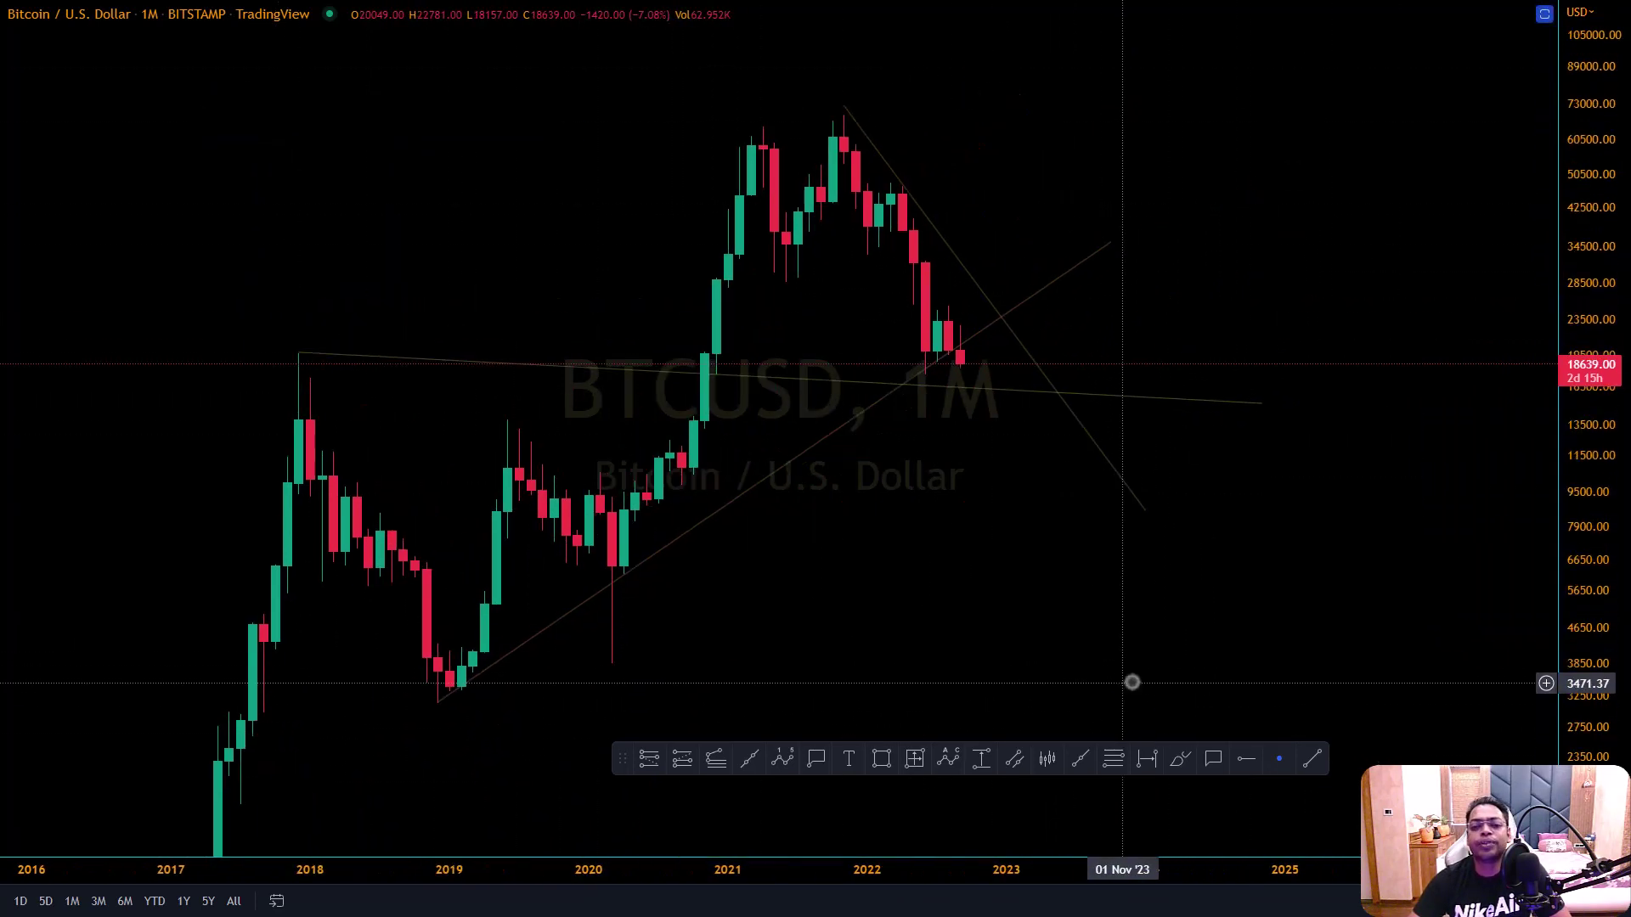
Add the text "Monthly Line" to the gently descending trend line from the December 2017 high
double_click(1213, 405)
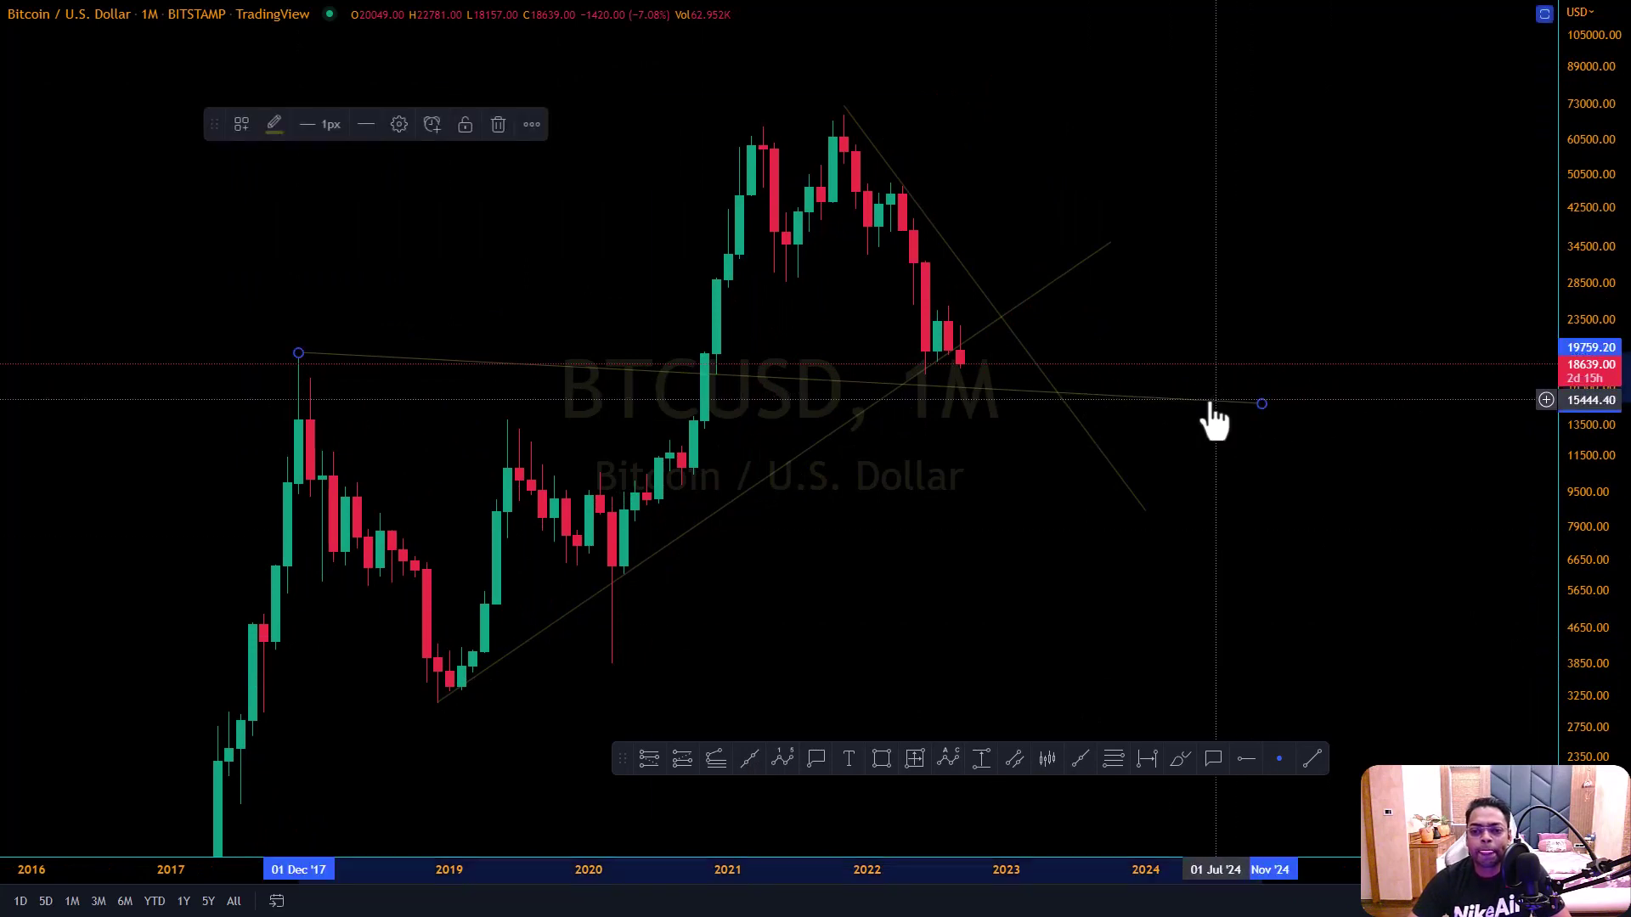
left_click_drag(850, 110, 327, 74)
left_click(350, 126)
left_click_drag(1077, 168, 1445, 153)
left_click(1249, 379)
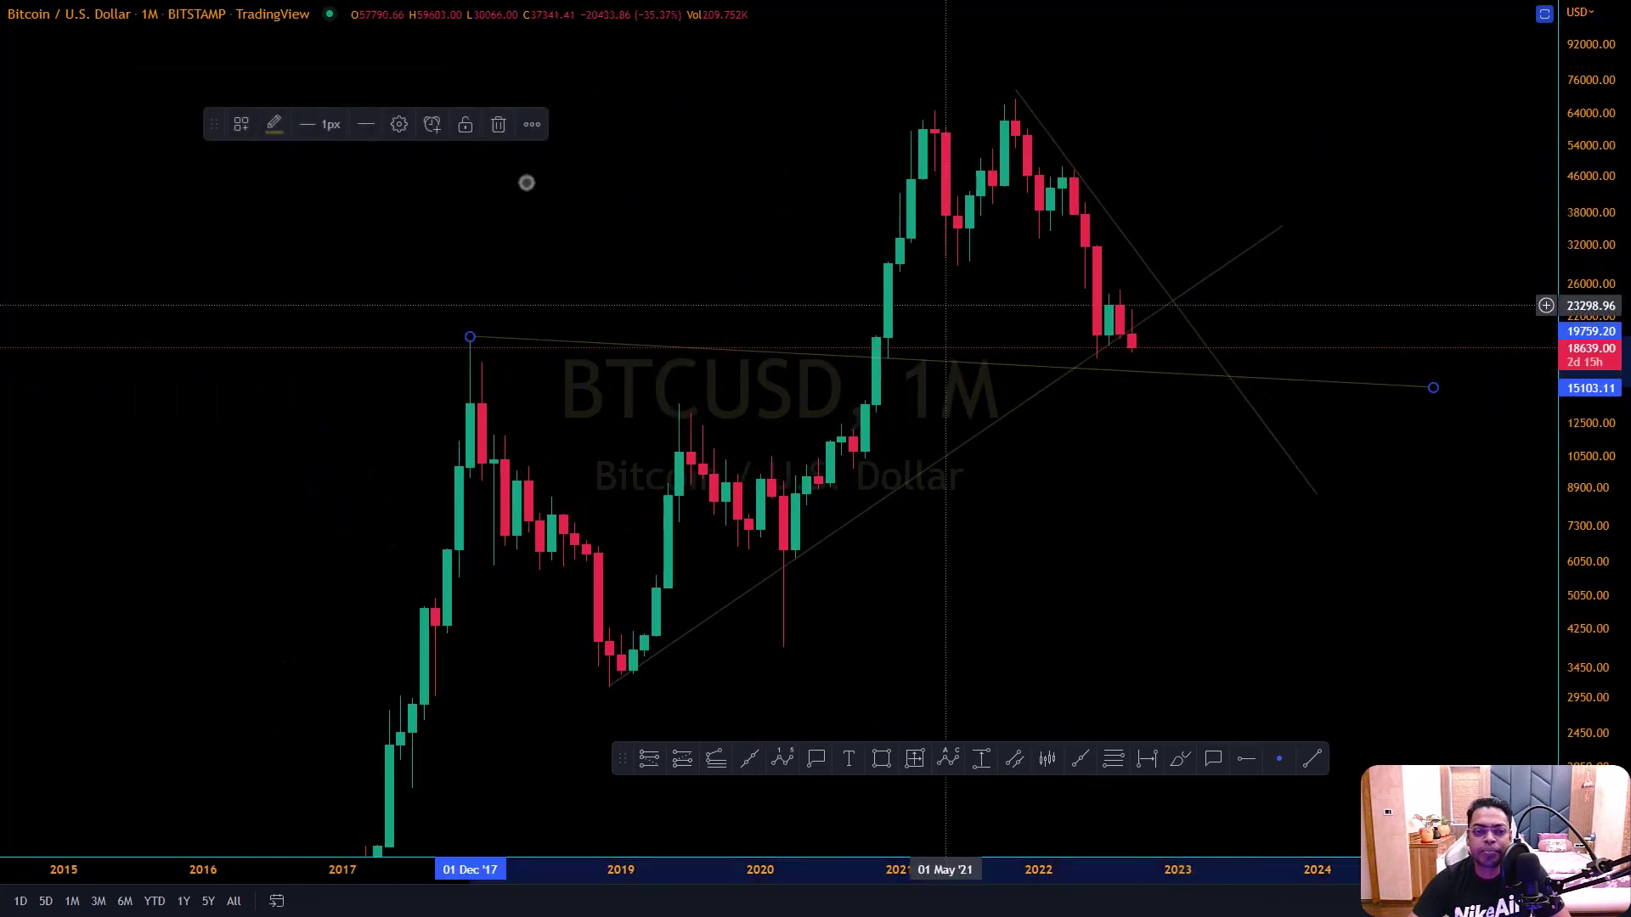
left_click(399, 124)
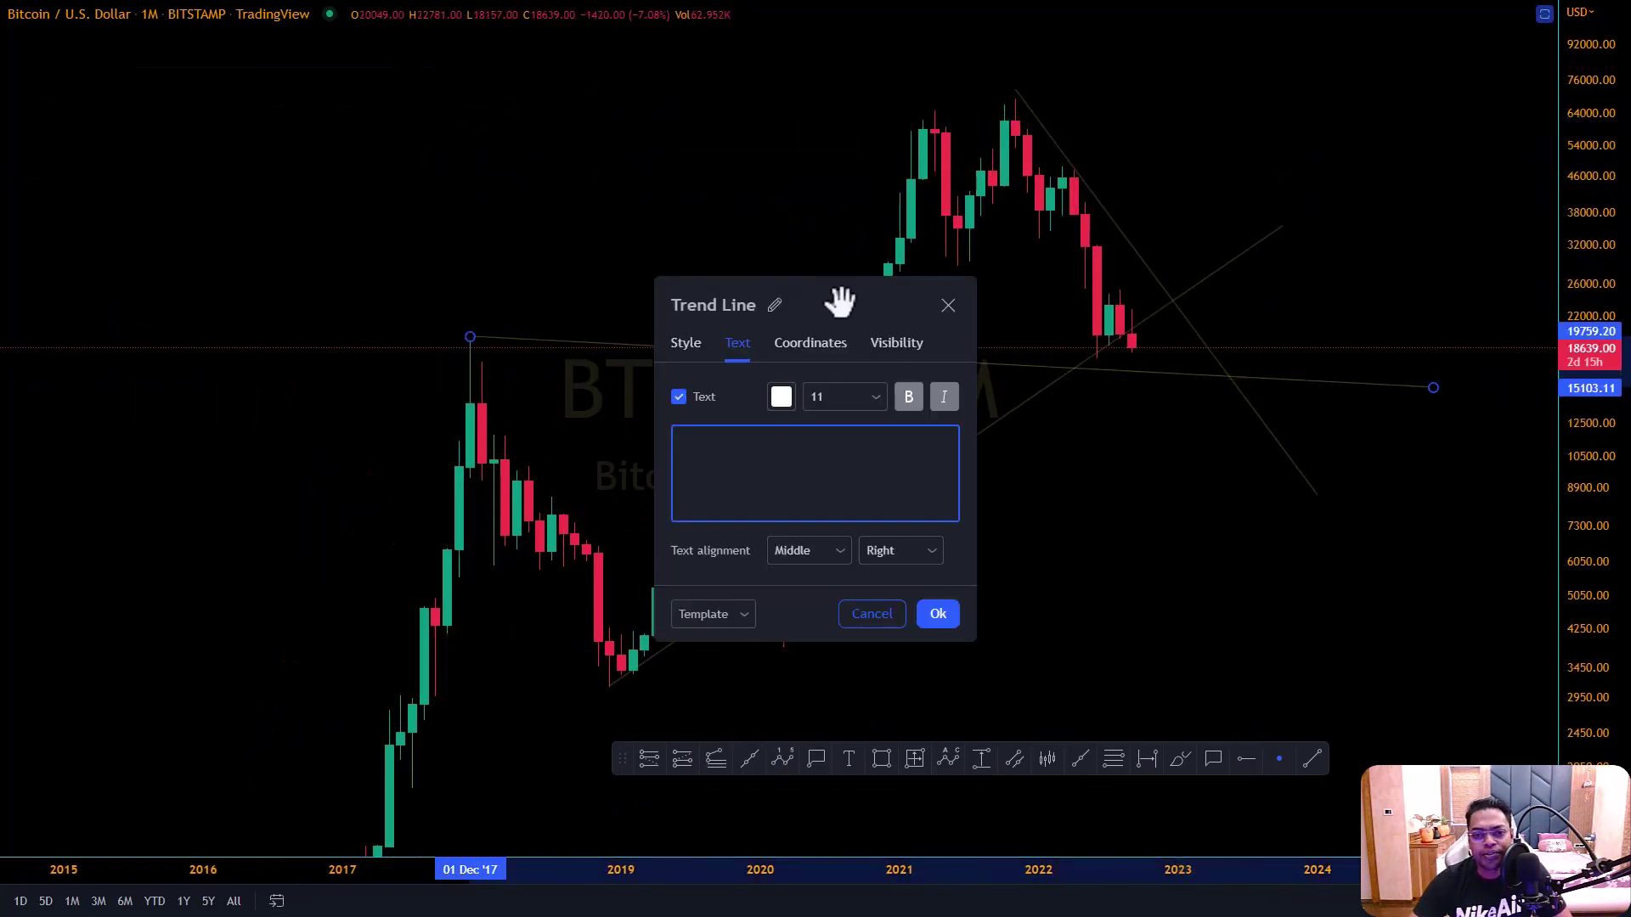
left_click_drag(838, 303, 522, 102)
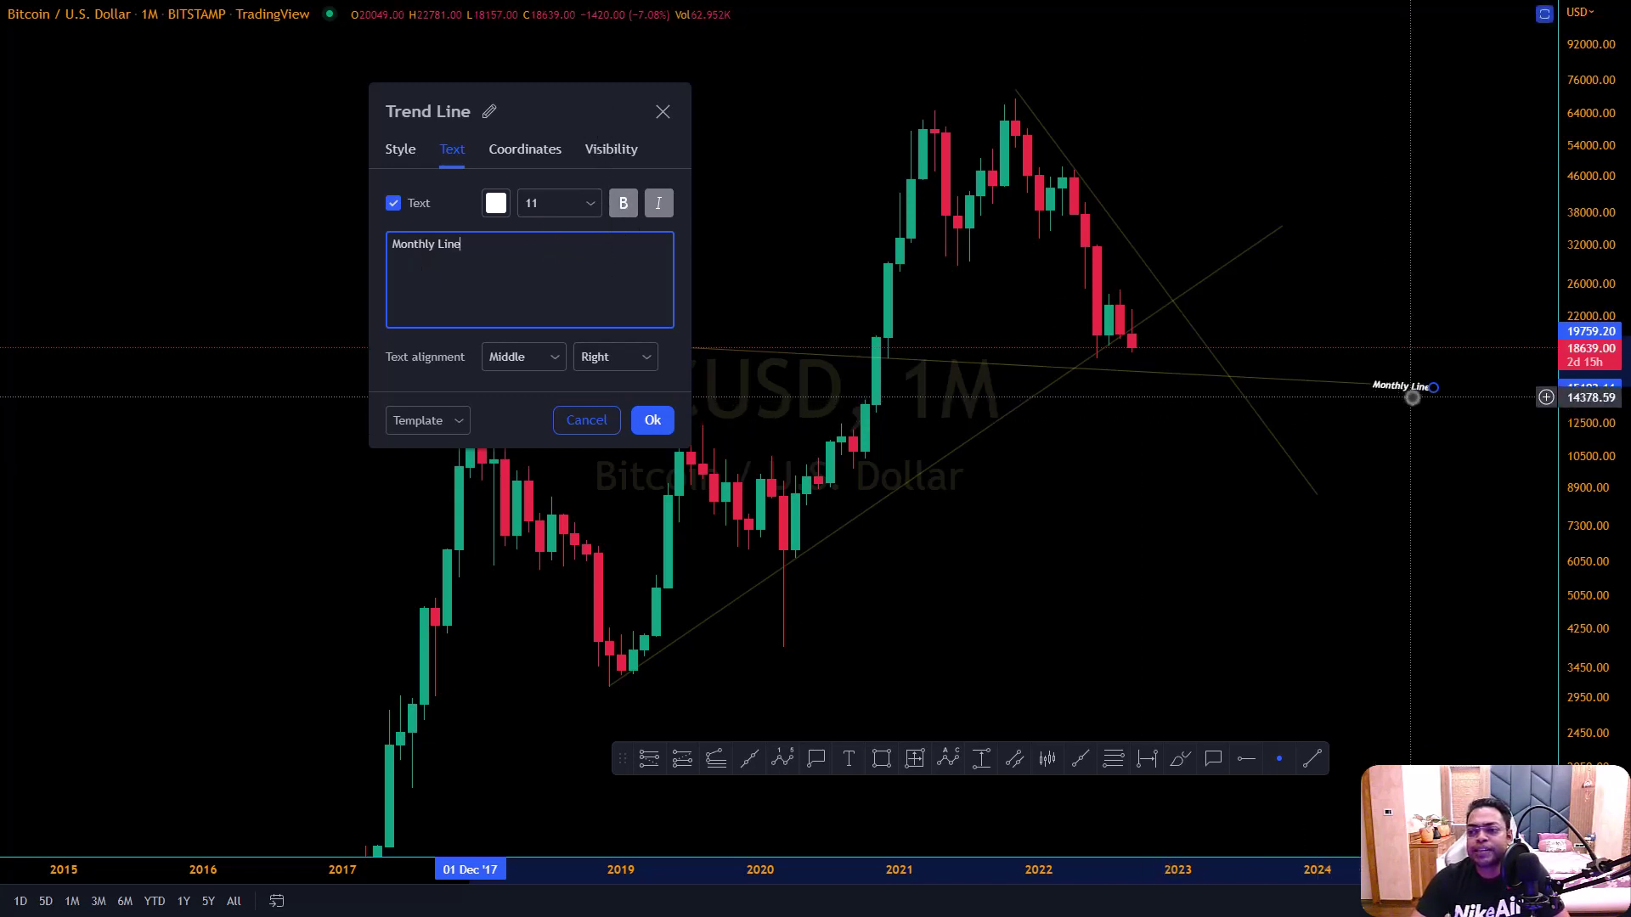
left_click(1421, 431)
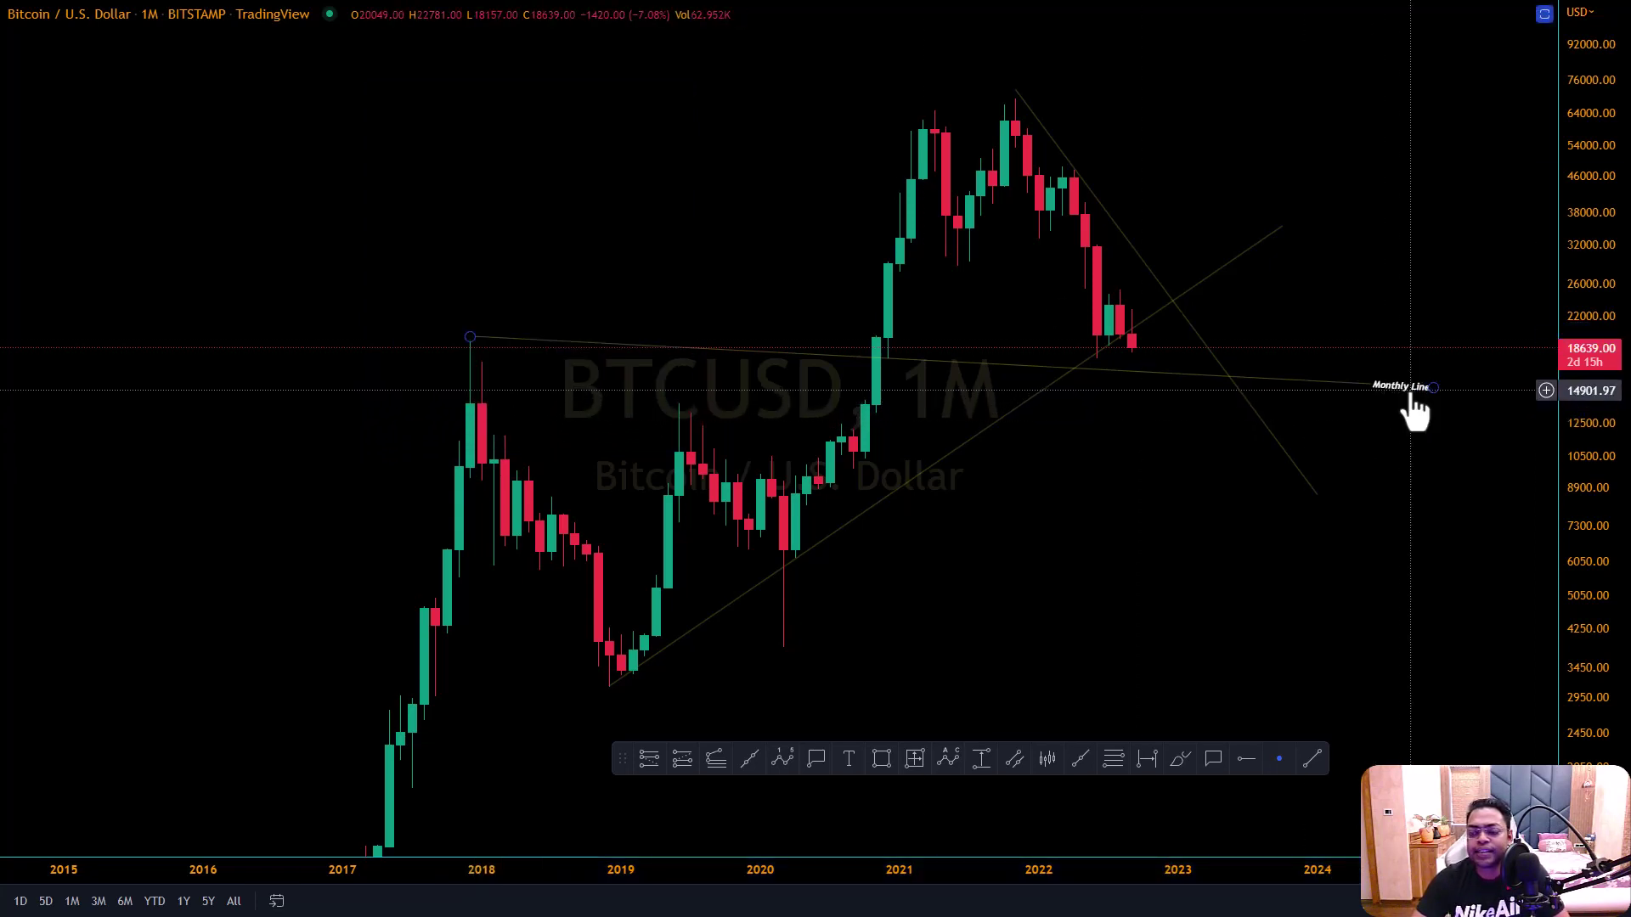
Try the Center and Left horizontal alignments for the "Monthly Line" label, keeping the line visible behind its settings
double_click(1258, 379)
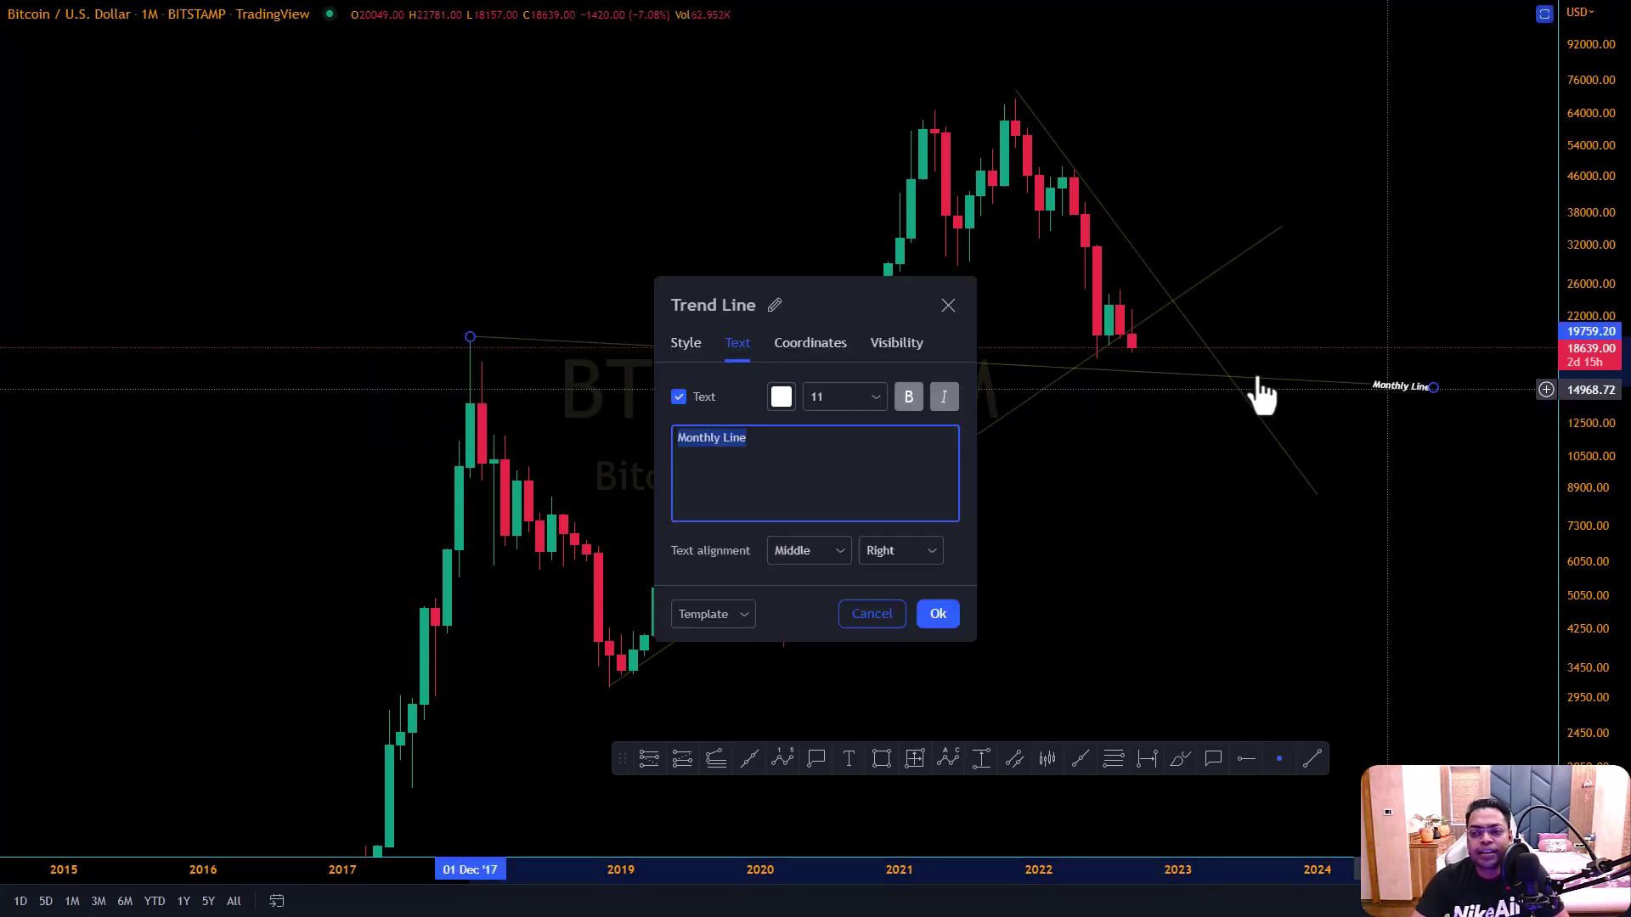
left_click(925, 567)
left_click(888, 611)
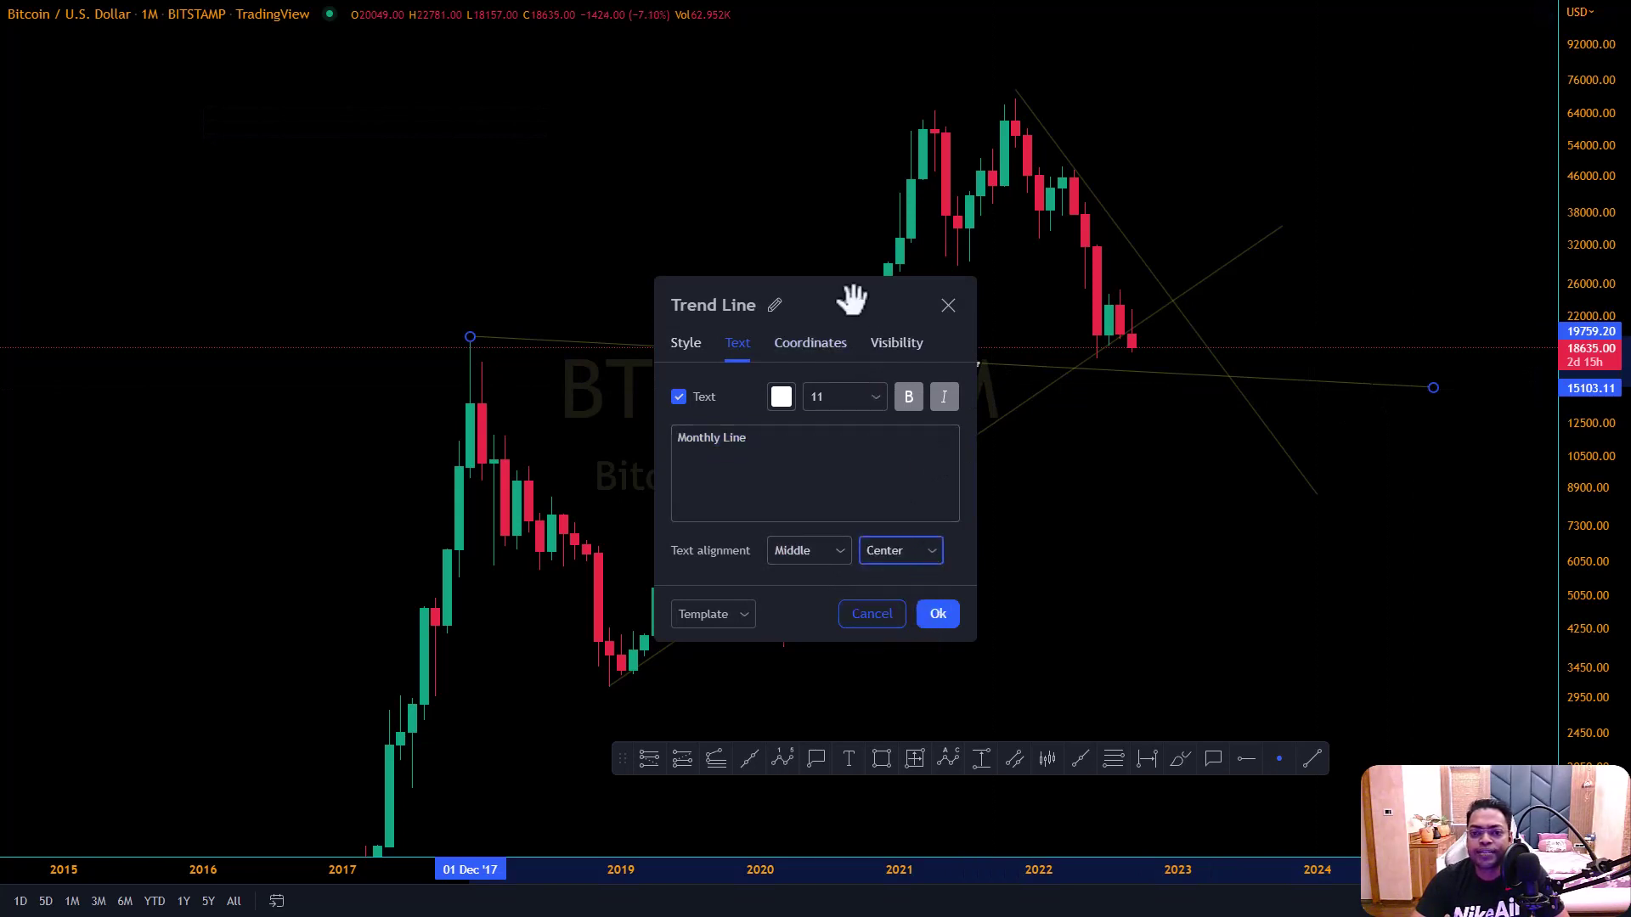
left_click_drag(848, 298, 773, 476)
left_click_drag(879, 459, 1030, 467)
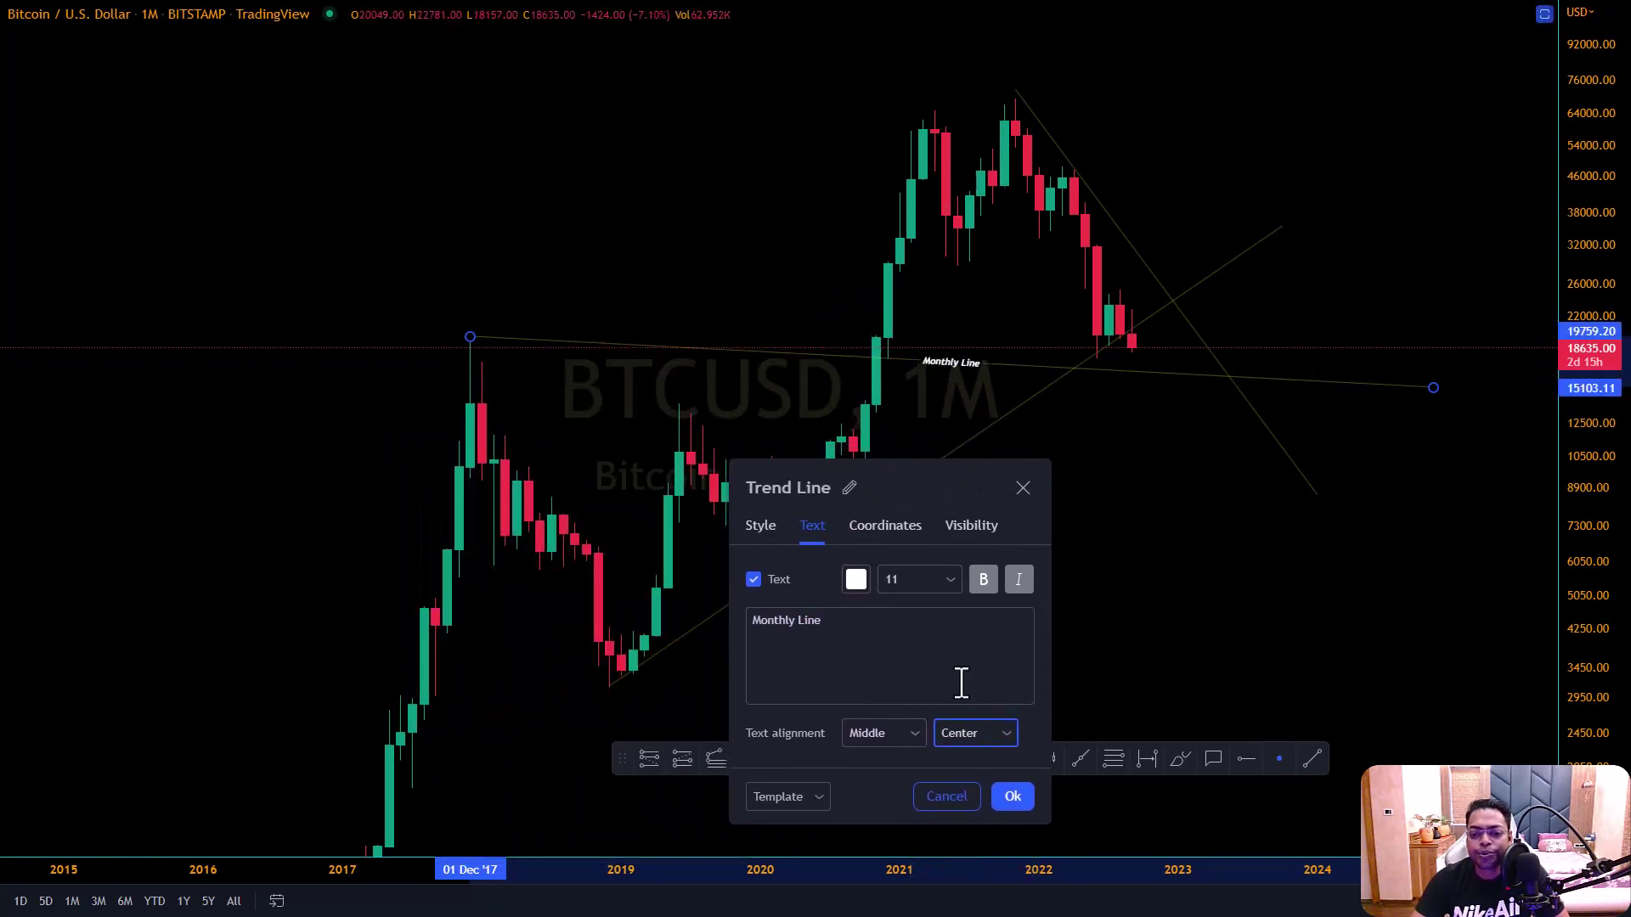
left_click(965, 758)
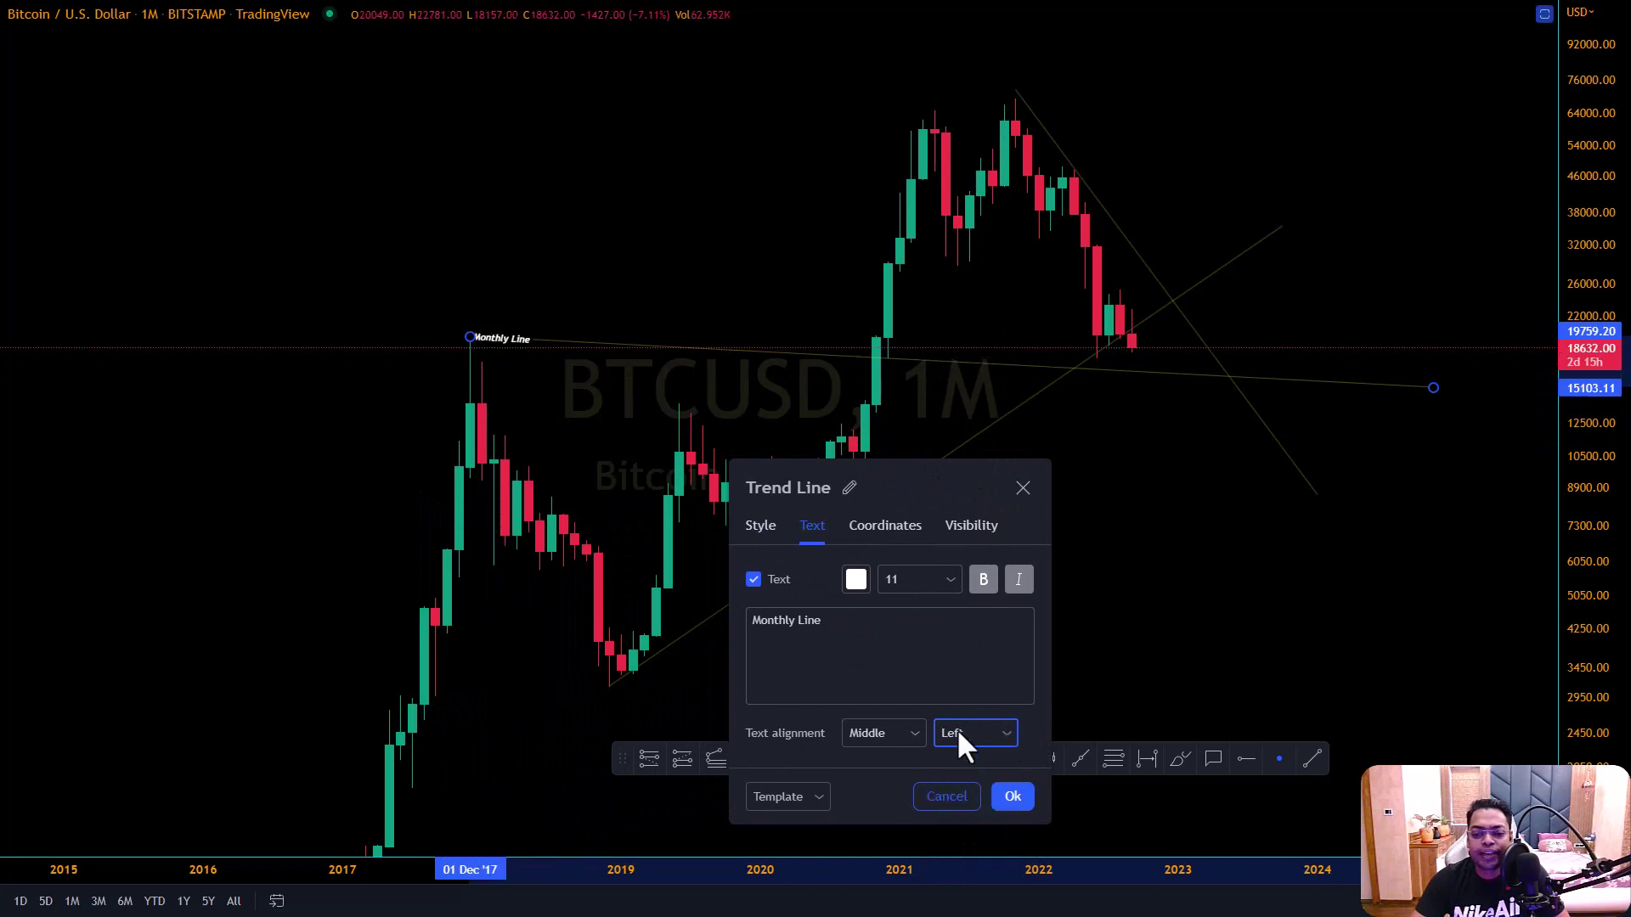
Try Top and Bottom alignment with the label on the right end, return it to Middle, and close the line's settings
left_click(915, 737)
left_click(886, 764)
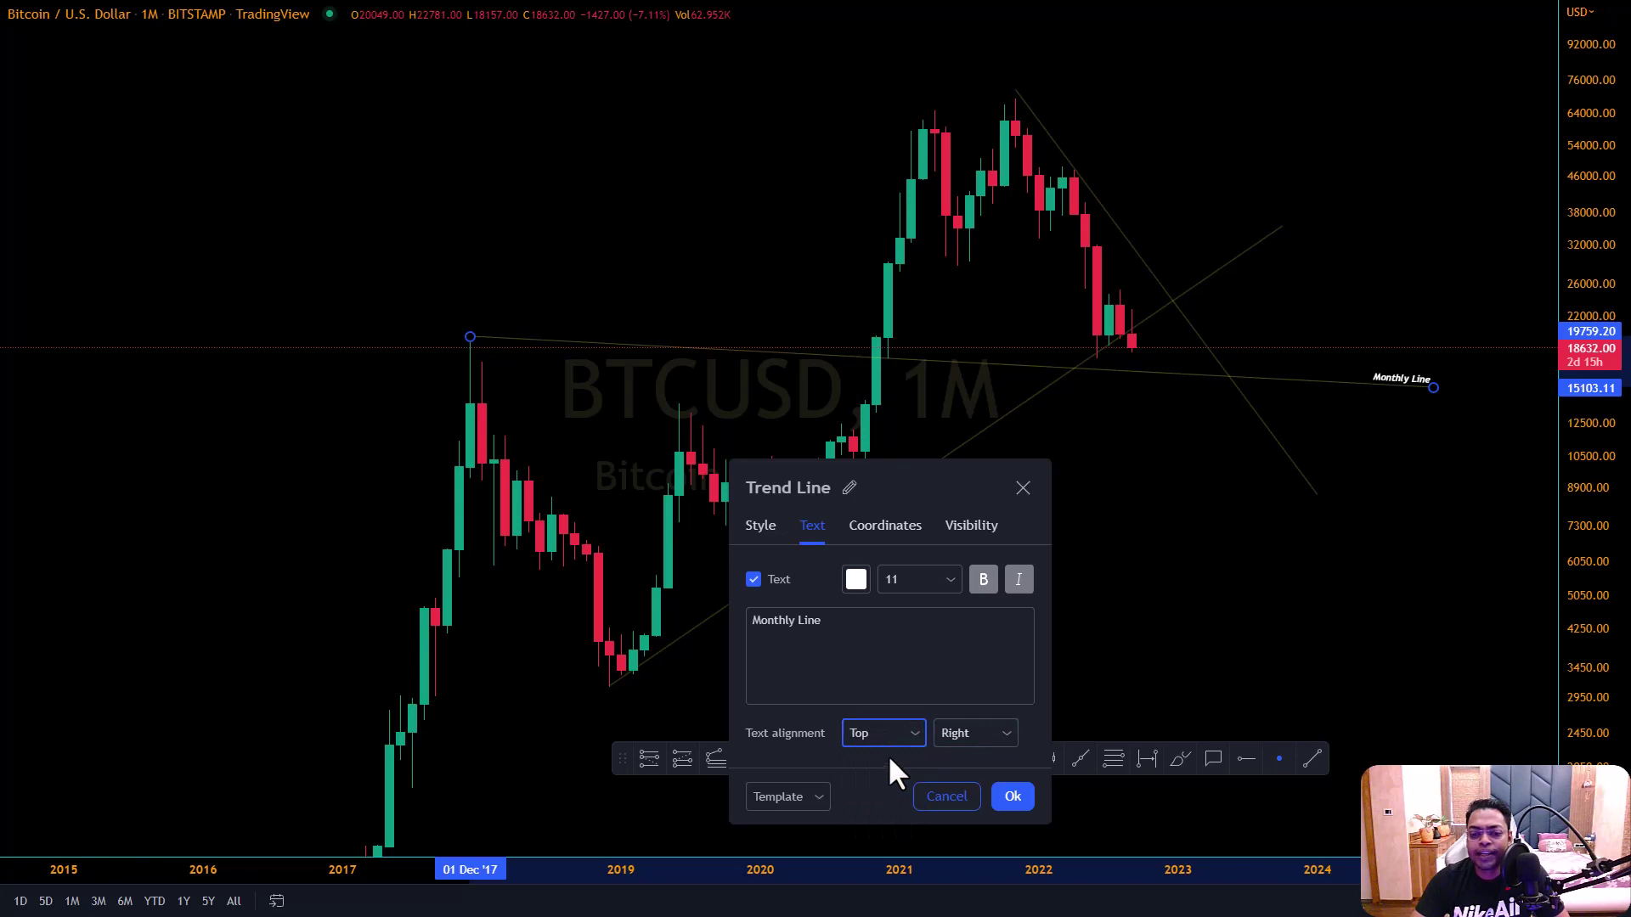
left_click(910, 743)
left_click(883, 812)
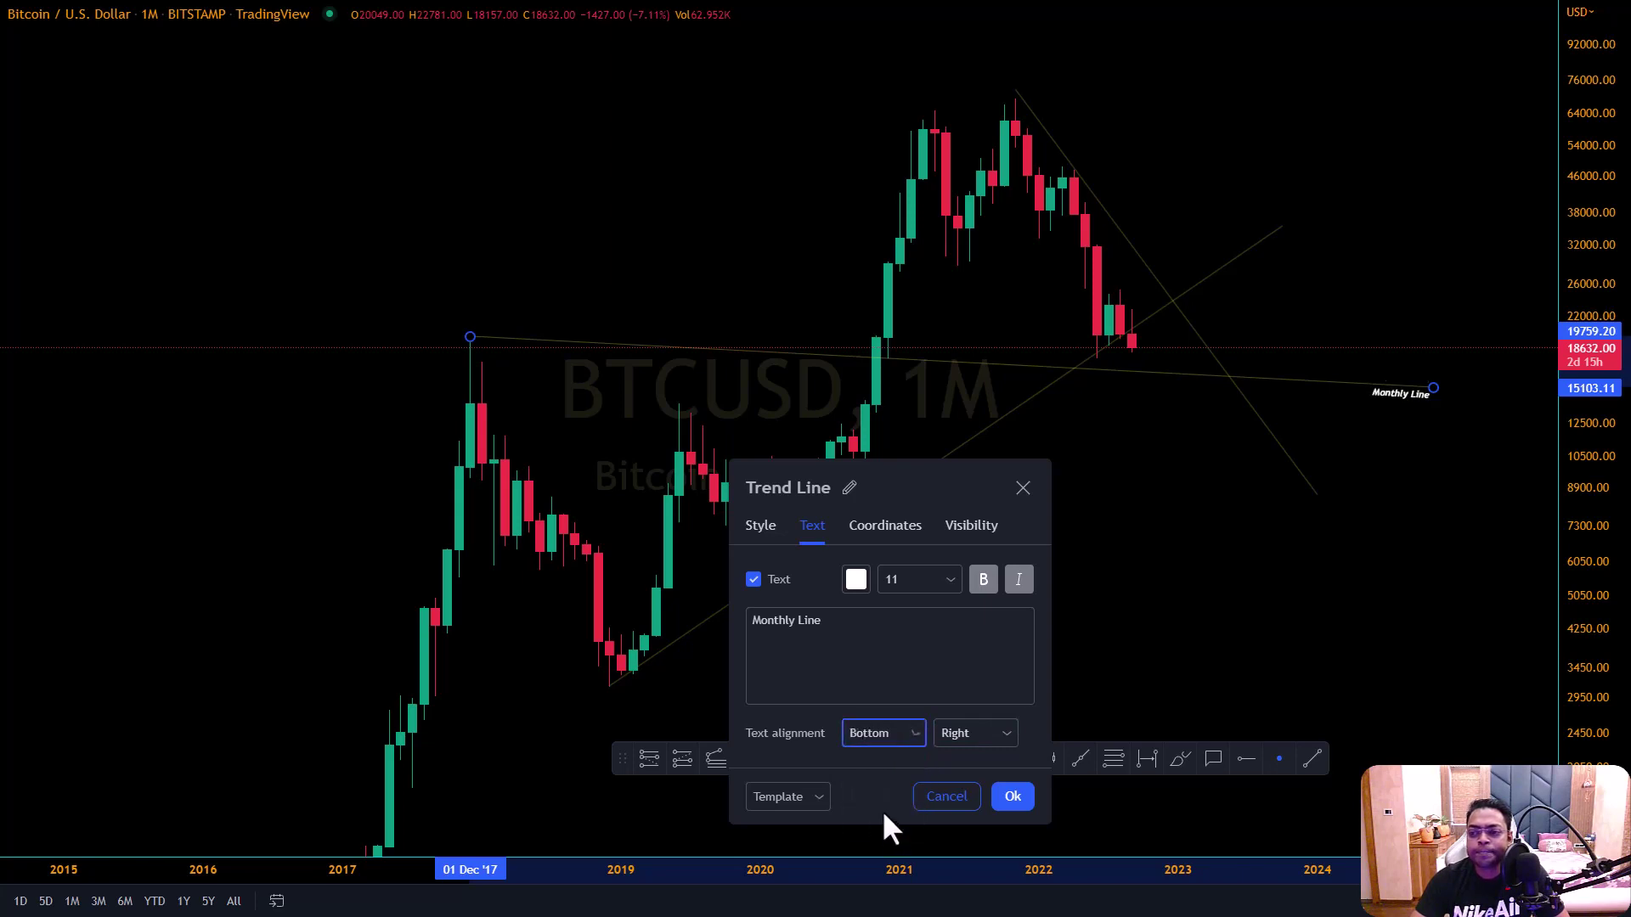
left_click(881, 793)
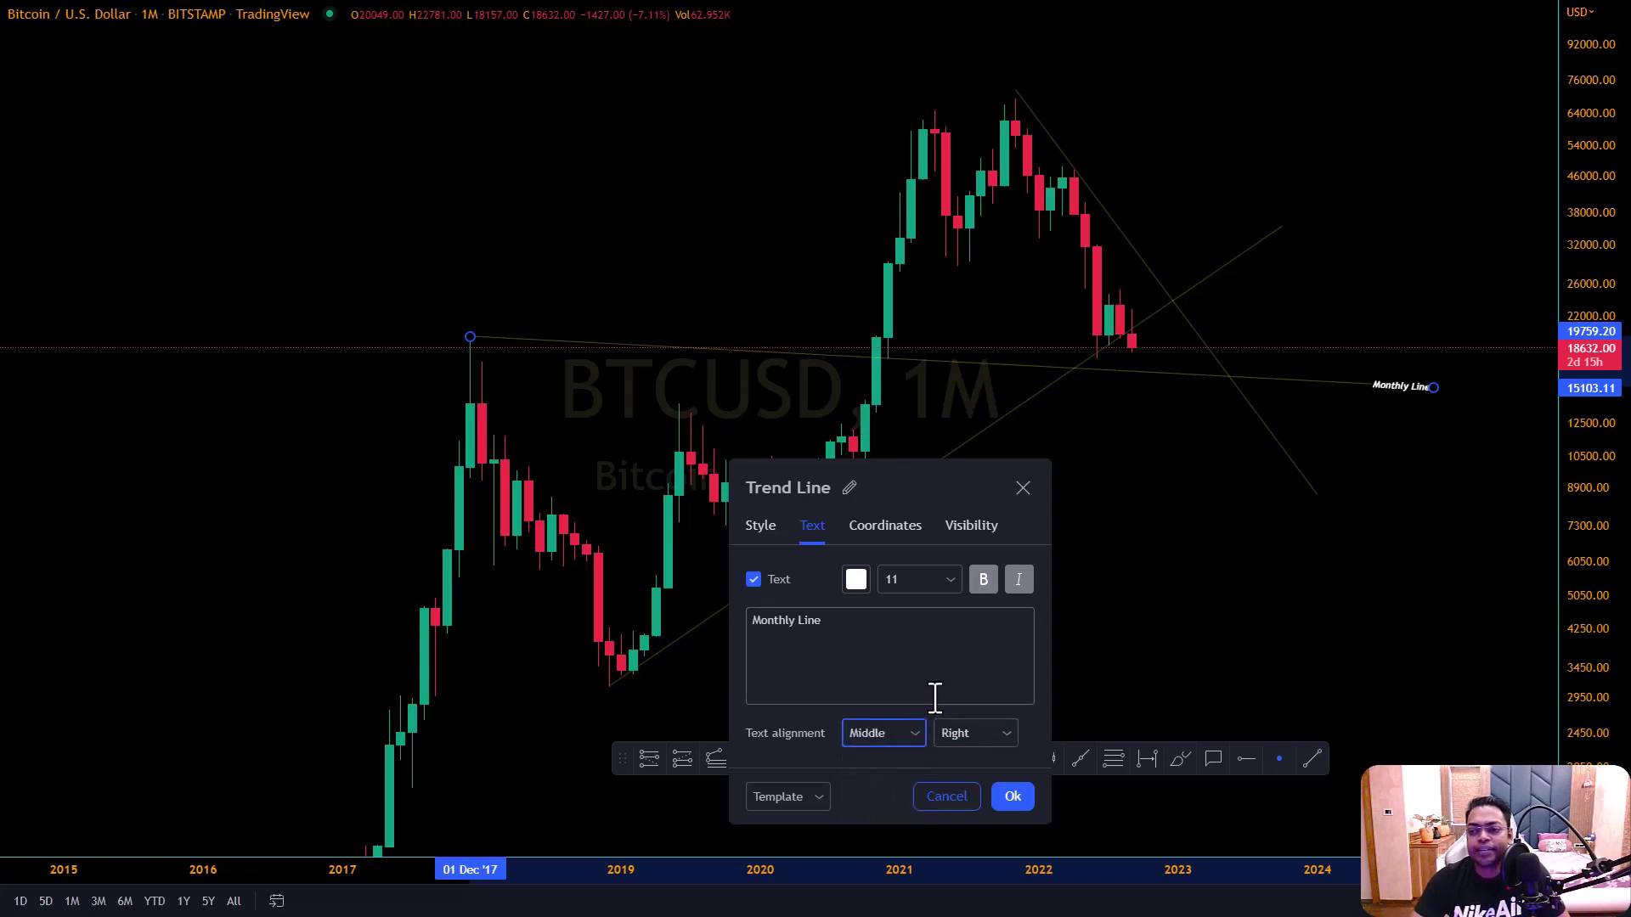
left_click(1023, 488)
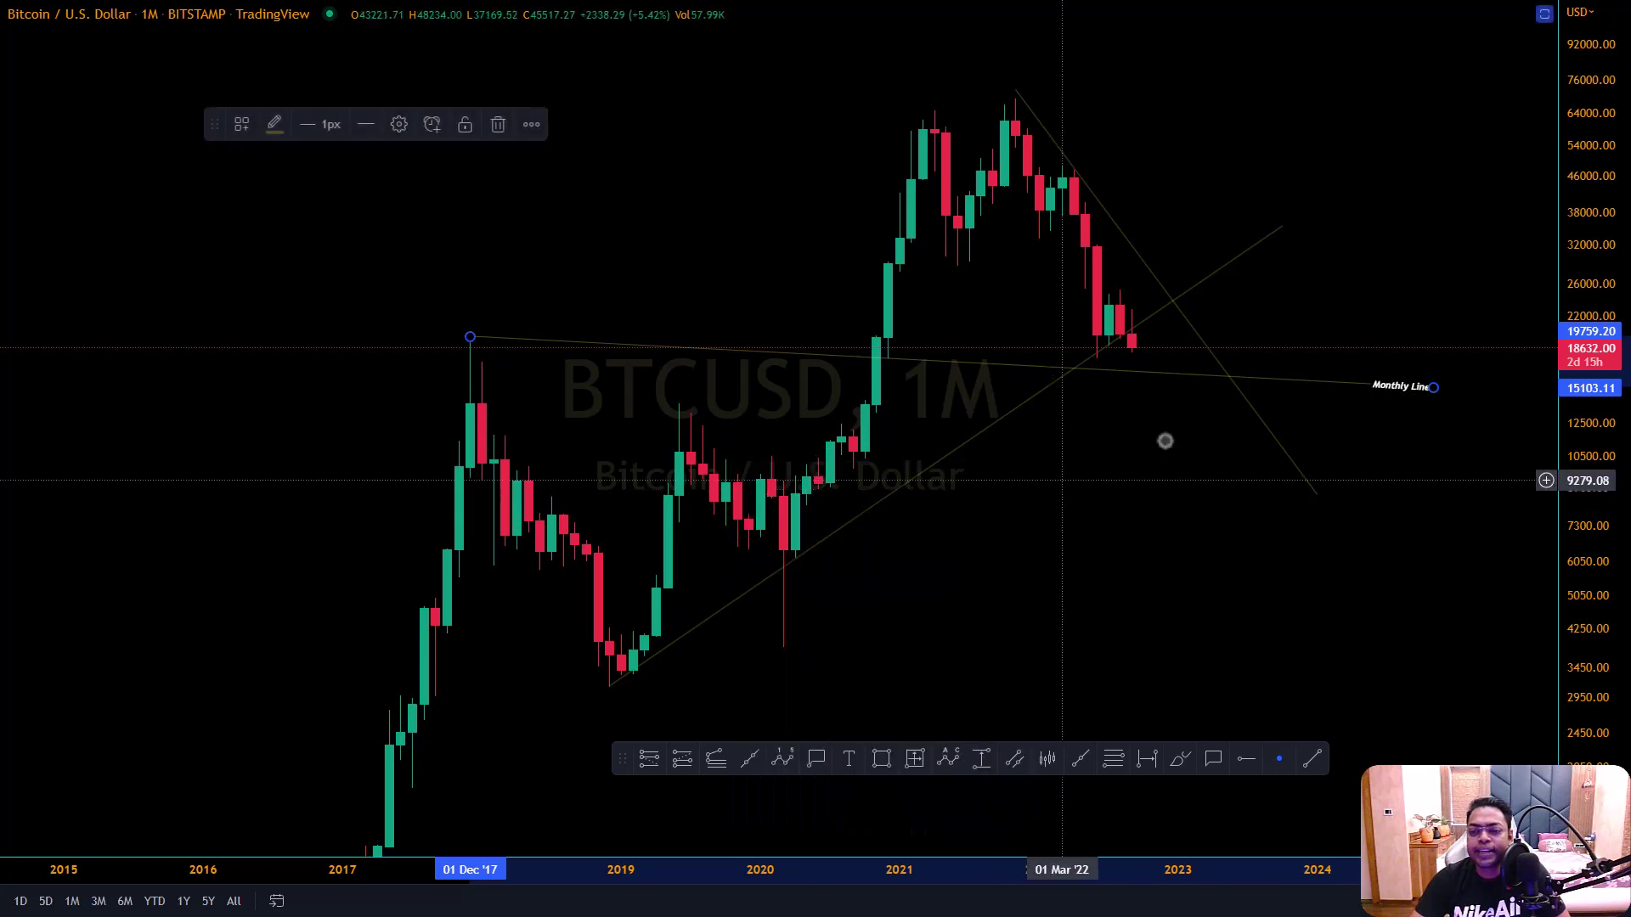
left_click_drag(1067, 470, 961, 455)
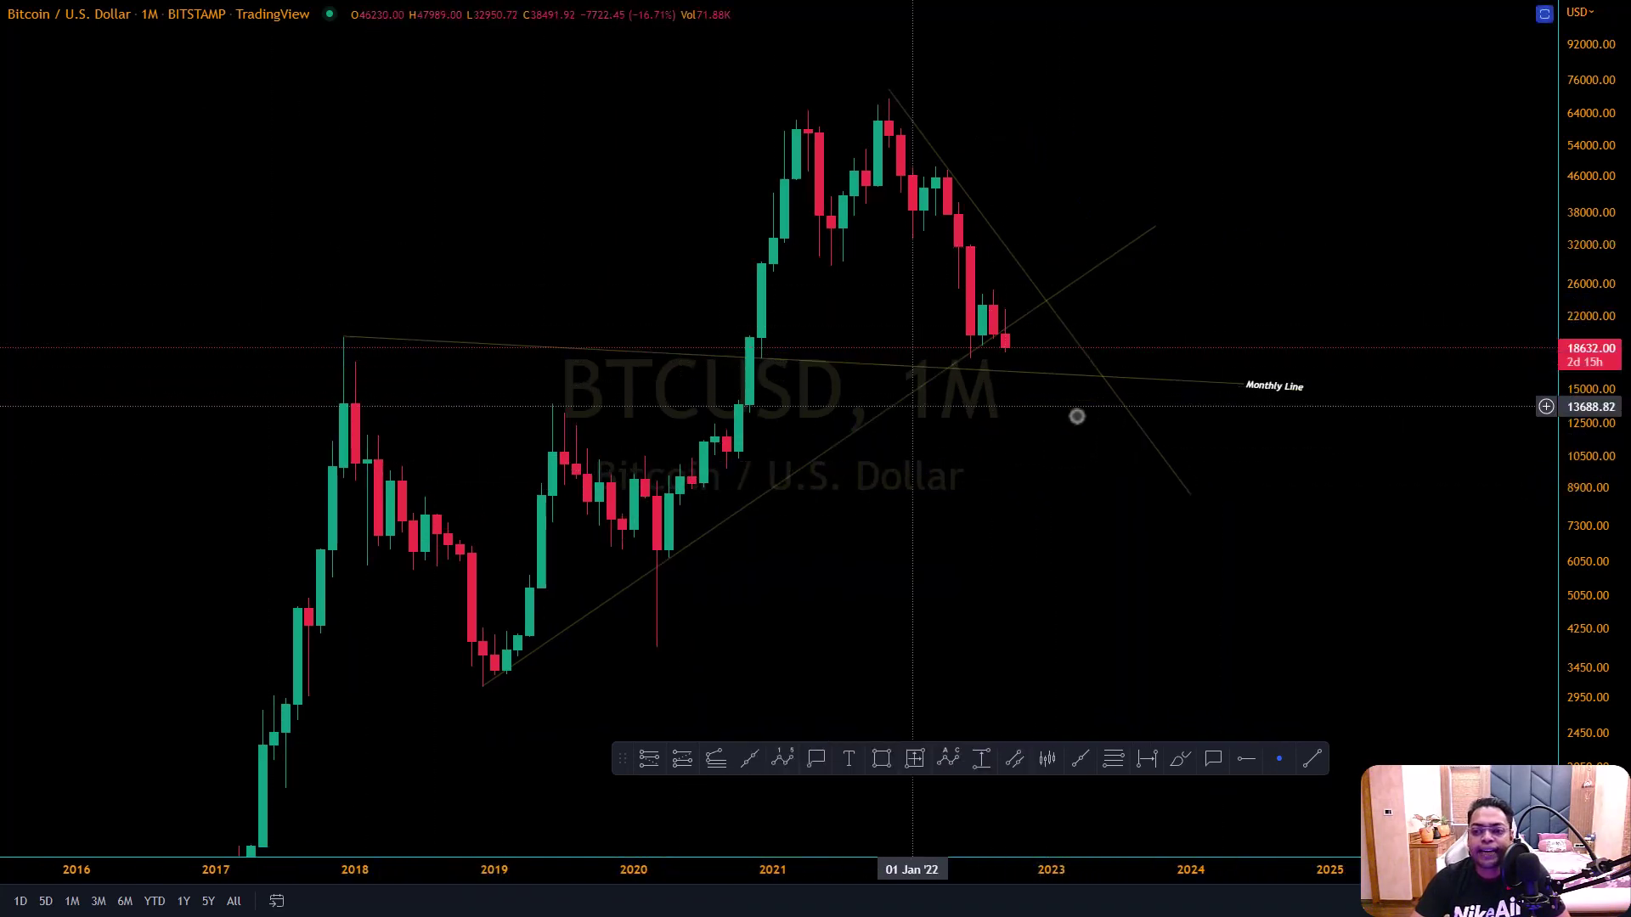
left_click_drag(1619, 581, 1617, 477)
left_click_drag(1096, 519, 1111, 545)
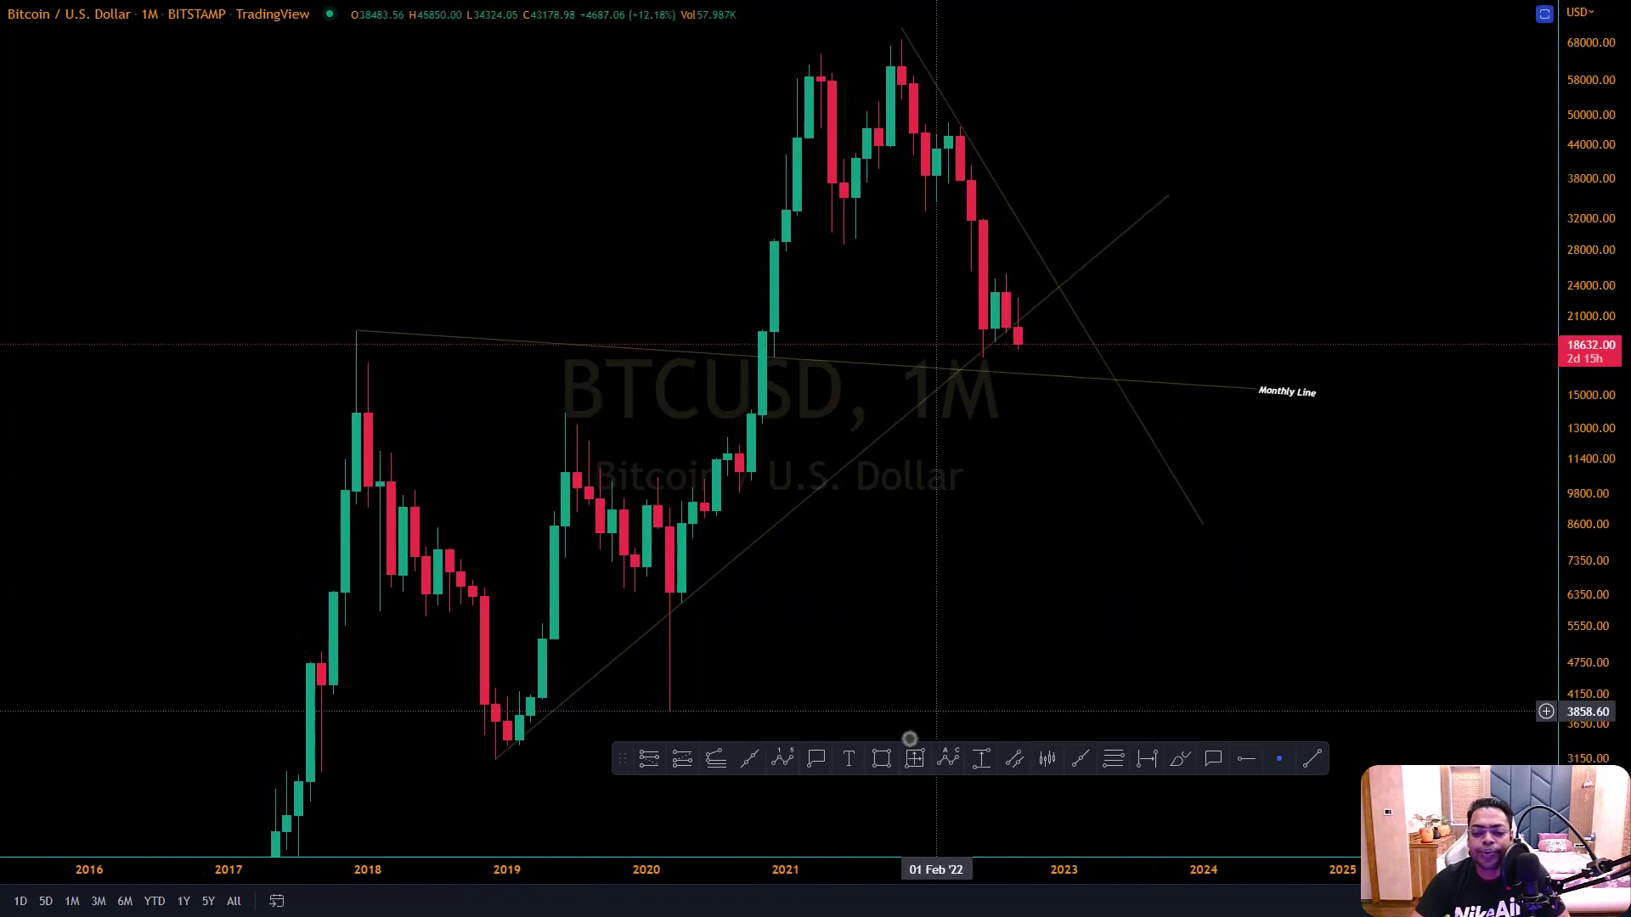
Try a yellow freehand brush sketch running from just below the latest monthly candle up to about 28000, and undo it
left_click(1187, 762)
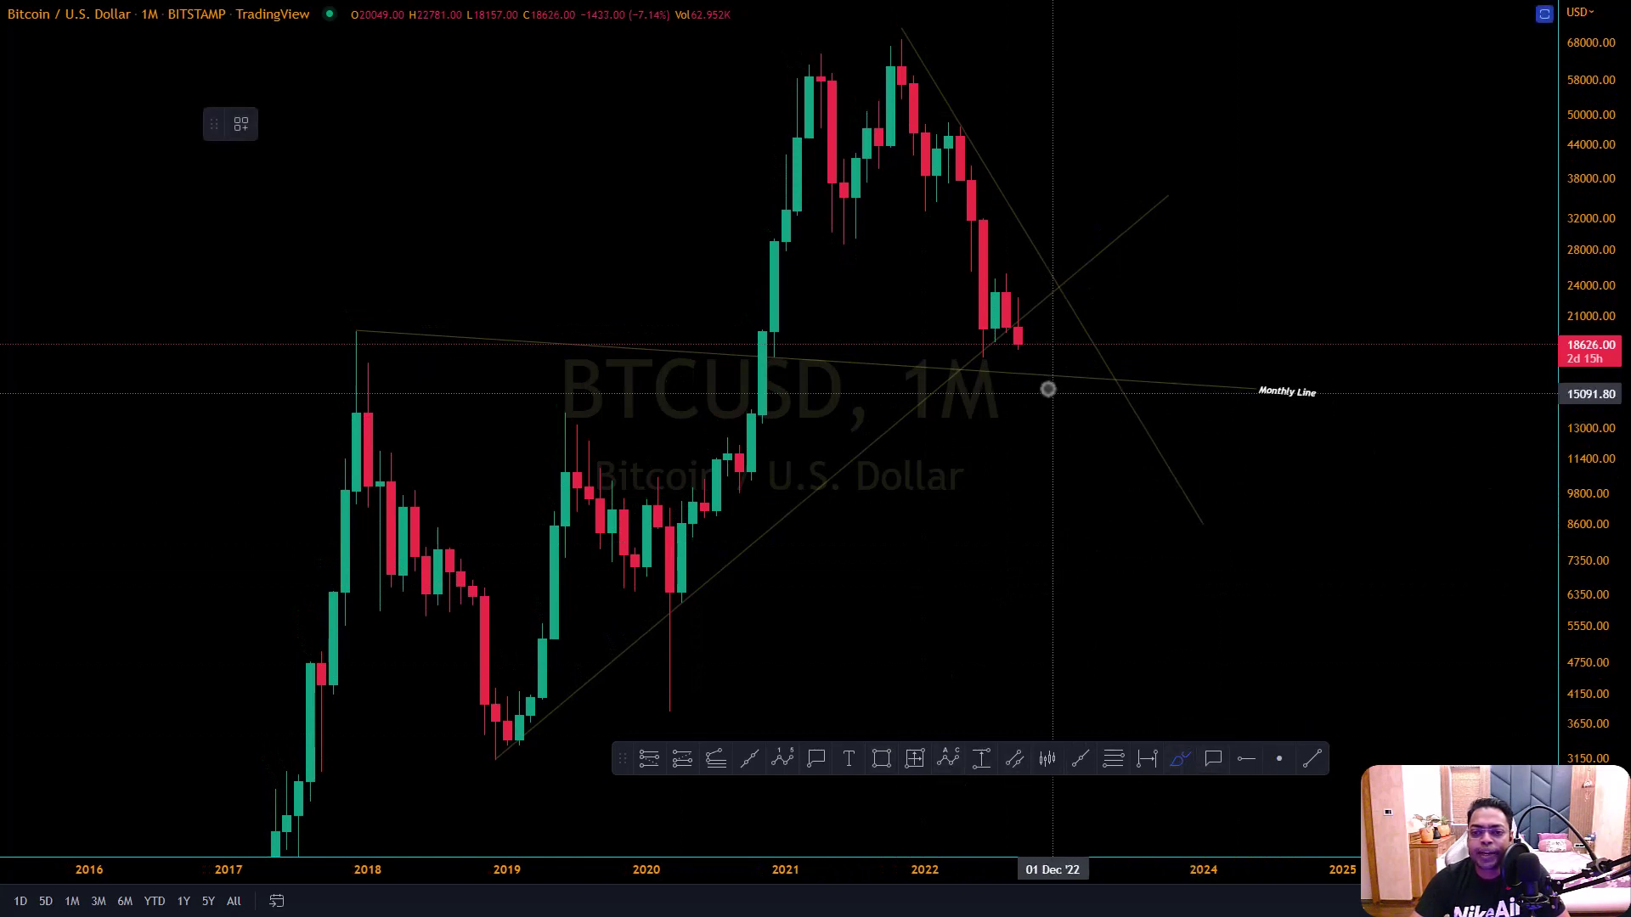
mouse_move(1034, 369)
left_mouse_down()
mouse_move(1008, 361)
mouse_move(1029, 365)
mouse_move(1017, 376)
mouse_move(1074, 341)
mouse_move(1104, 241)
left_mouse_up()
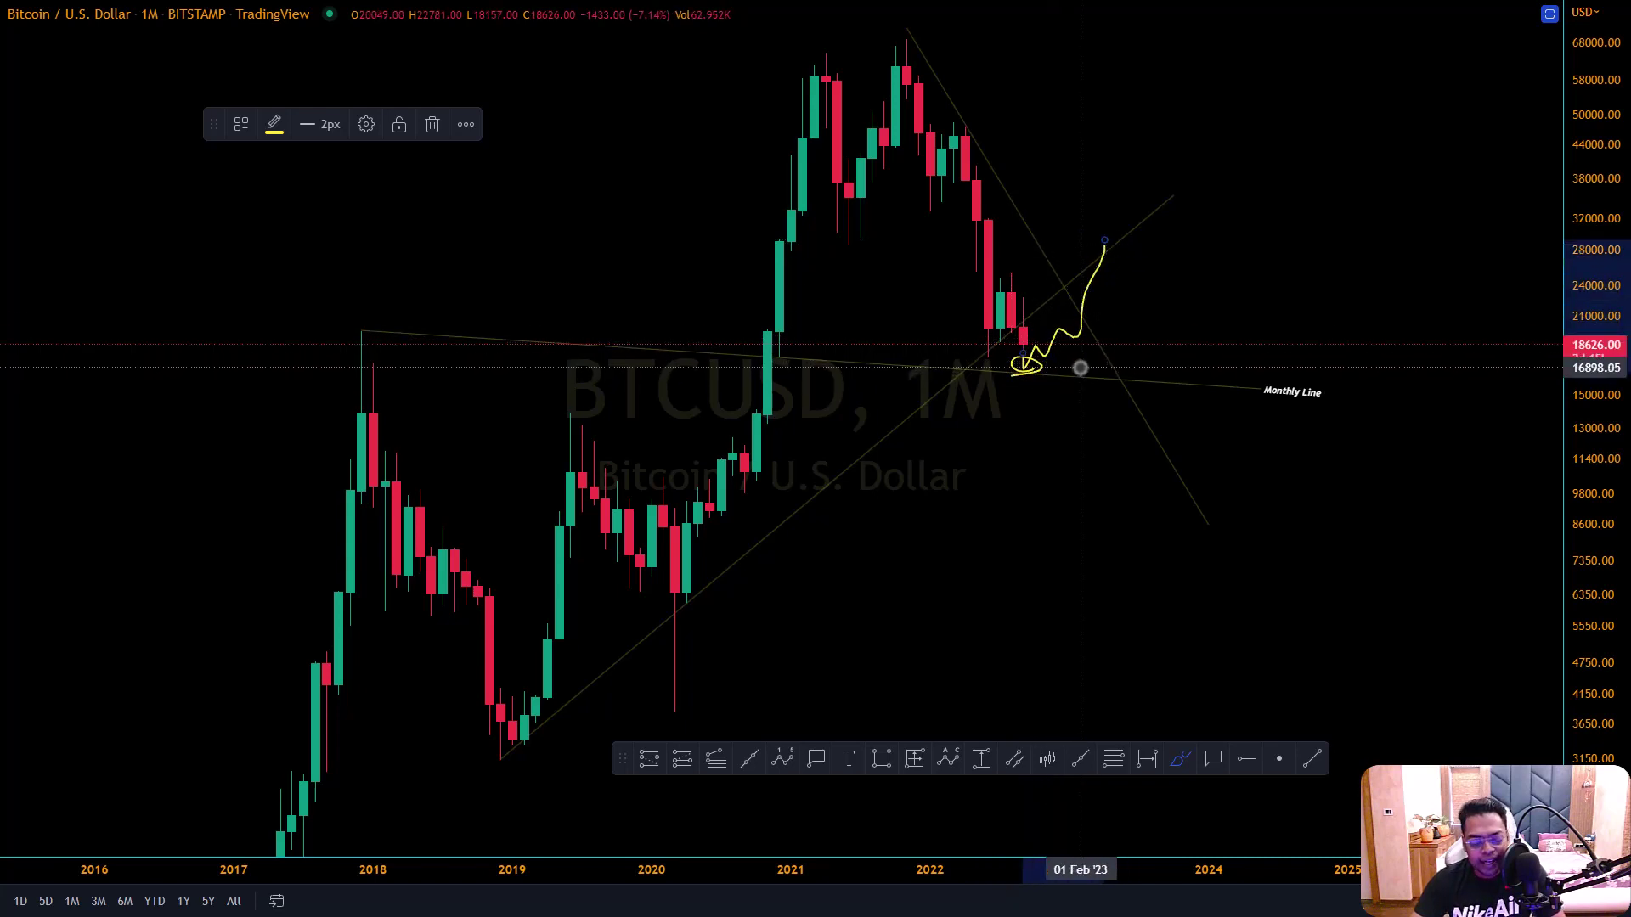
key("ctrl+z")
key("ctrl+z")
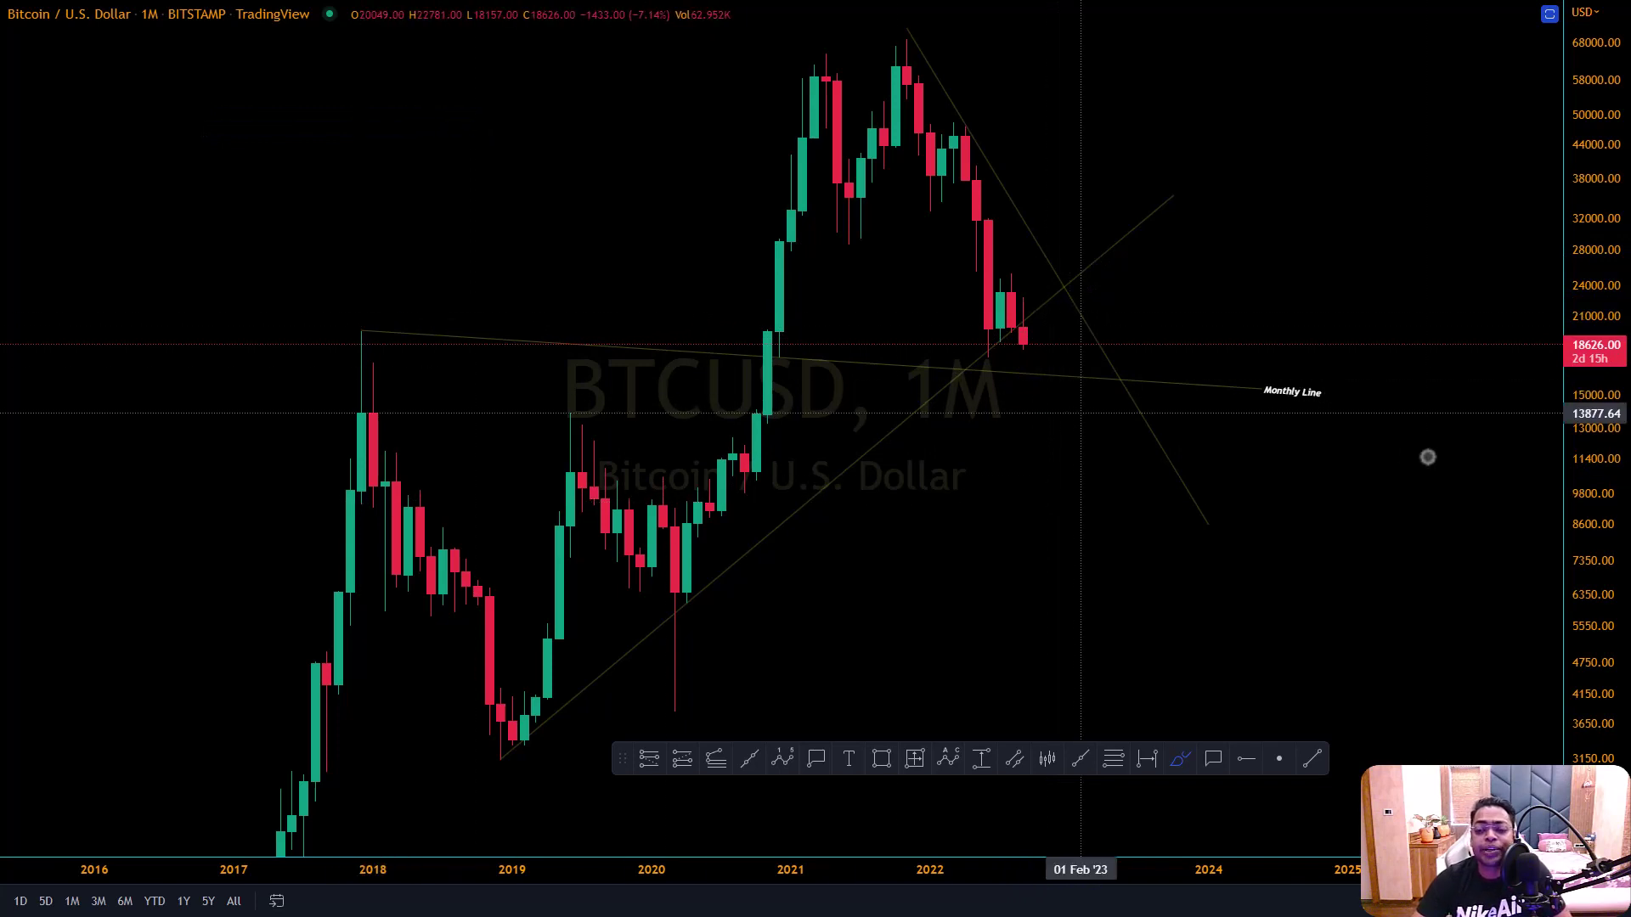
Put the brush away, switch the chart to the weekly timeframe, and return it to full screen
left_click(1279, 758)
left_click_drag(1125, 438, 1147, 491)
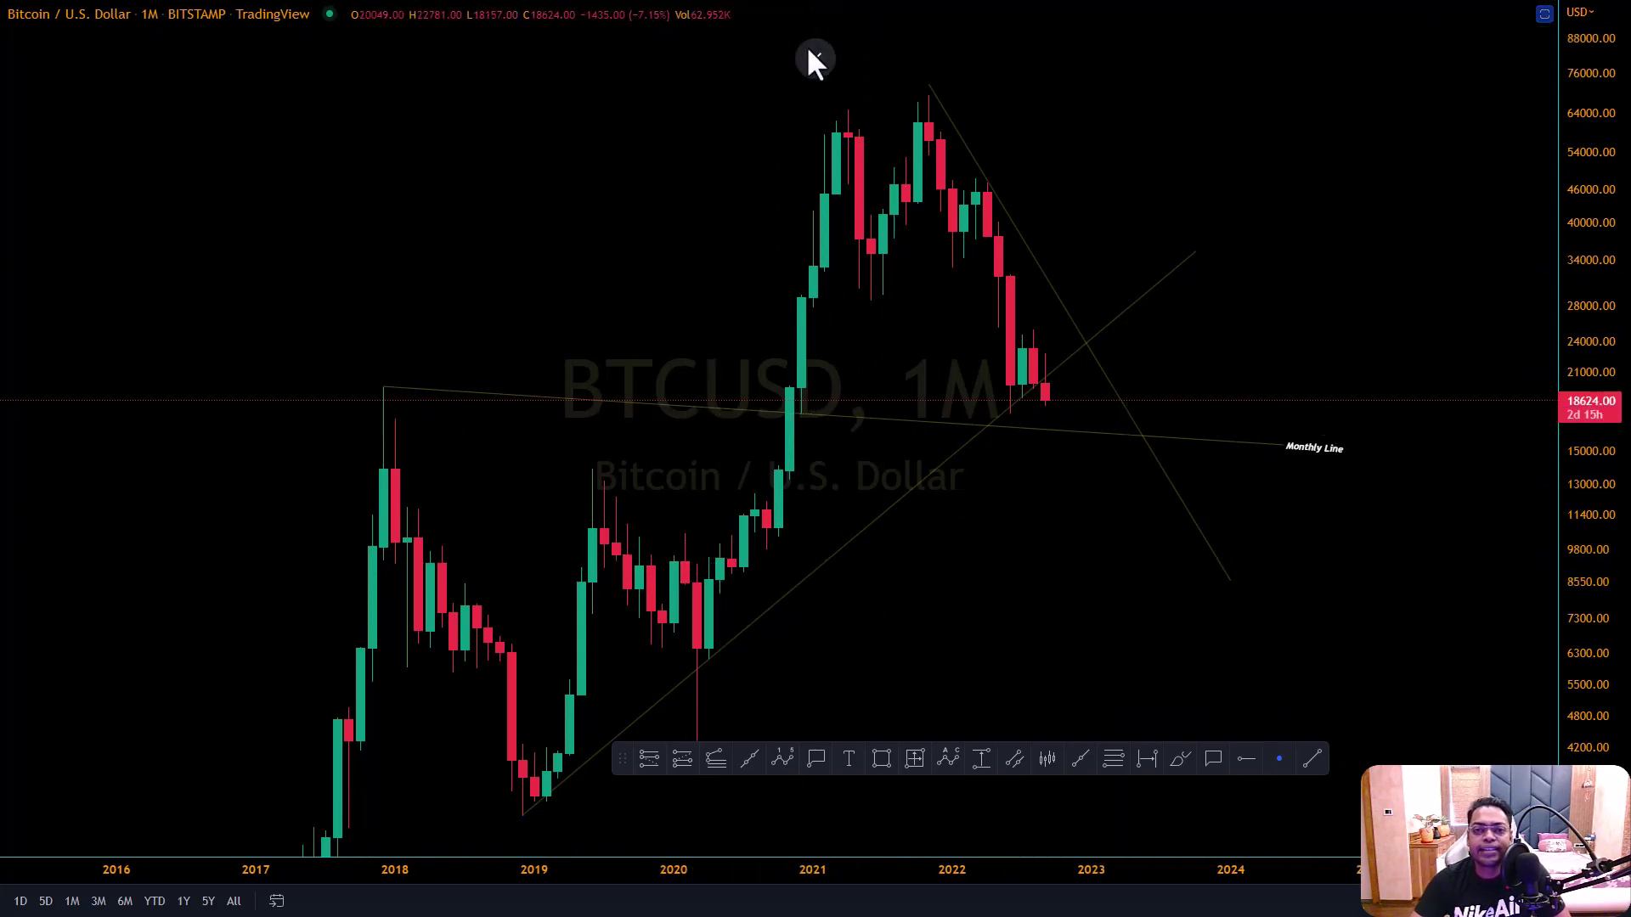
key("F11")
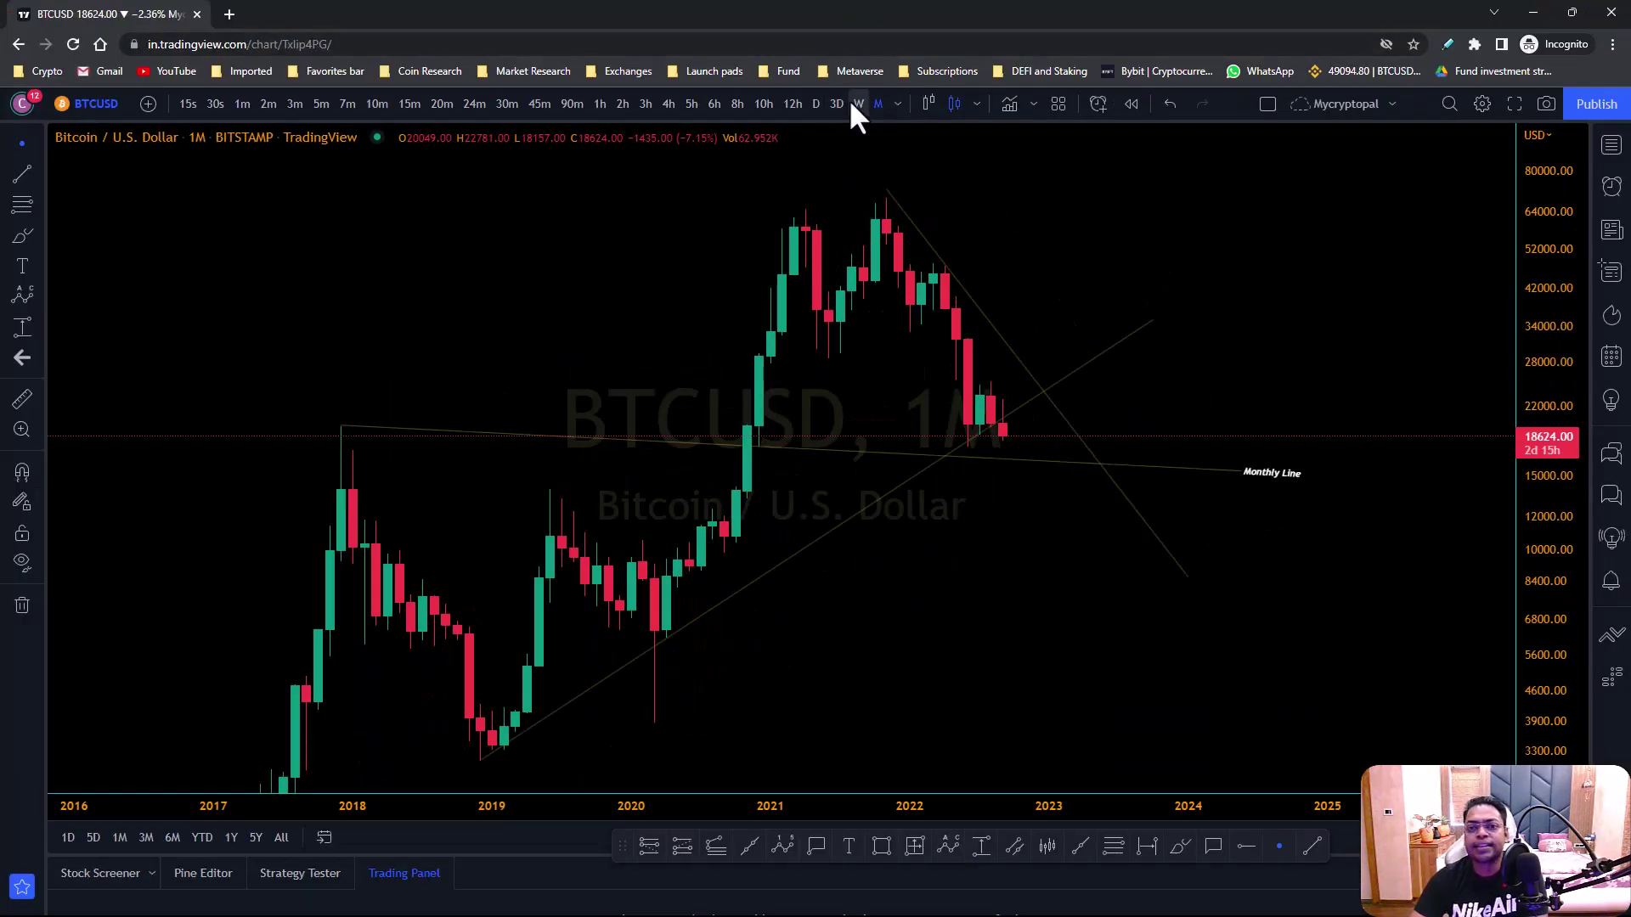
left_click(858, 104)
left_click(1513, 104)
scroll(1098, 541, "down", 5)
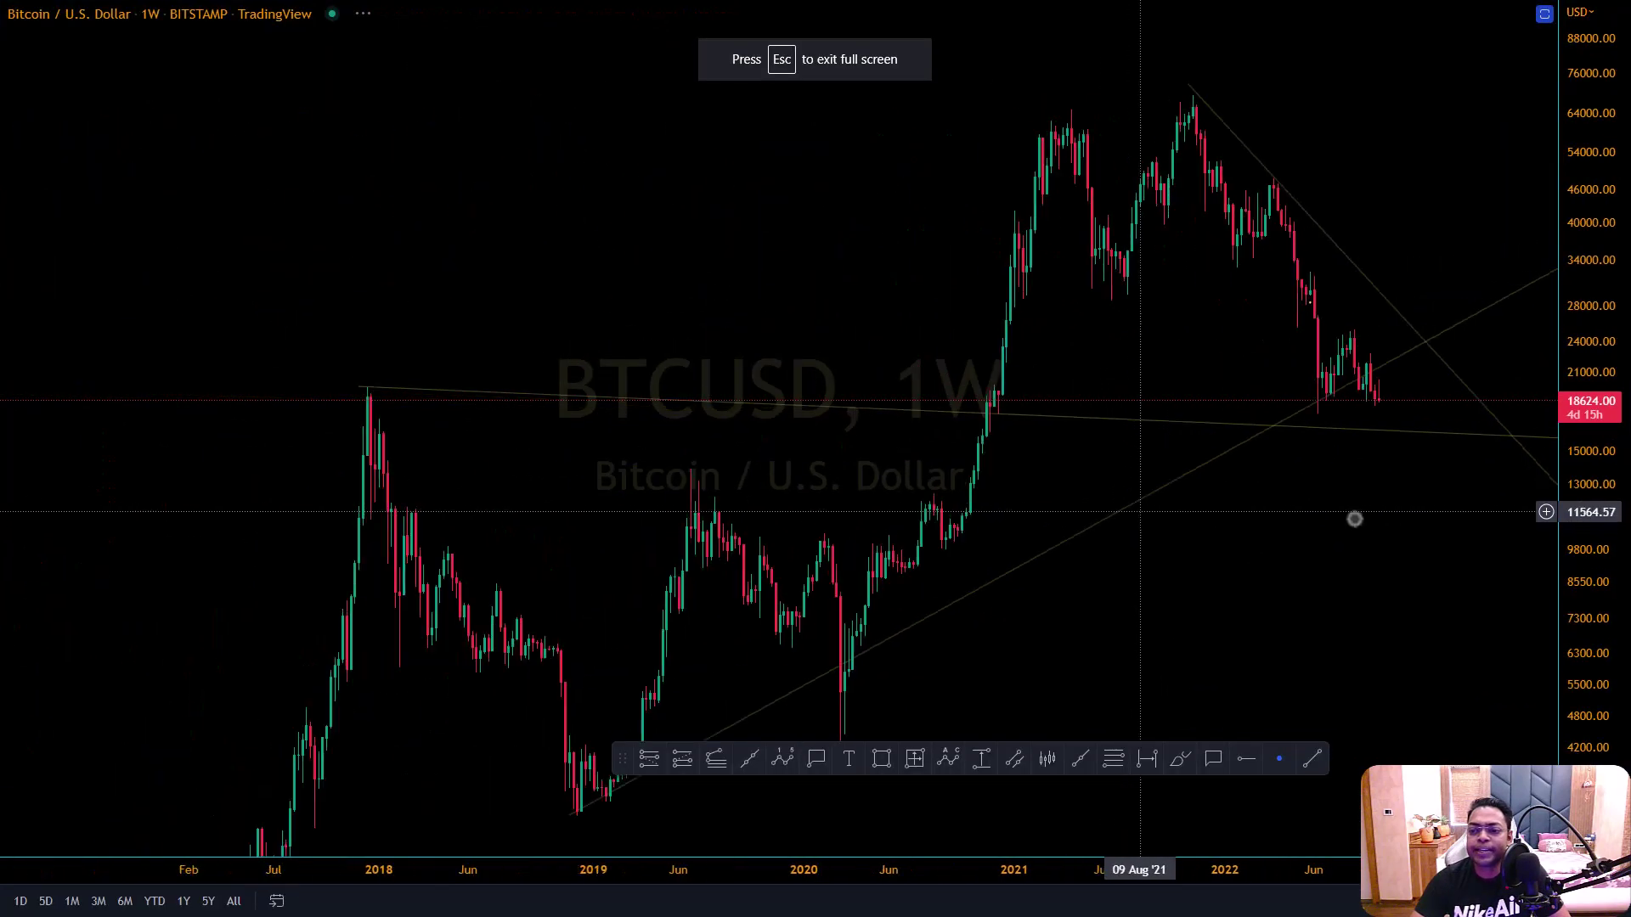
scroll(1001, 493, "down", 3)
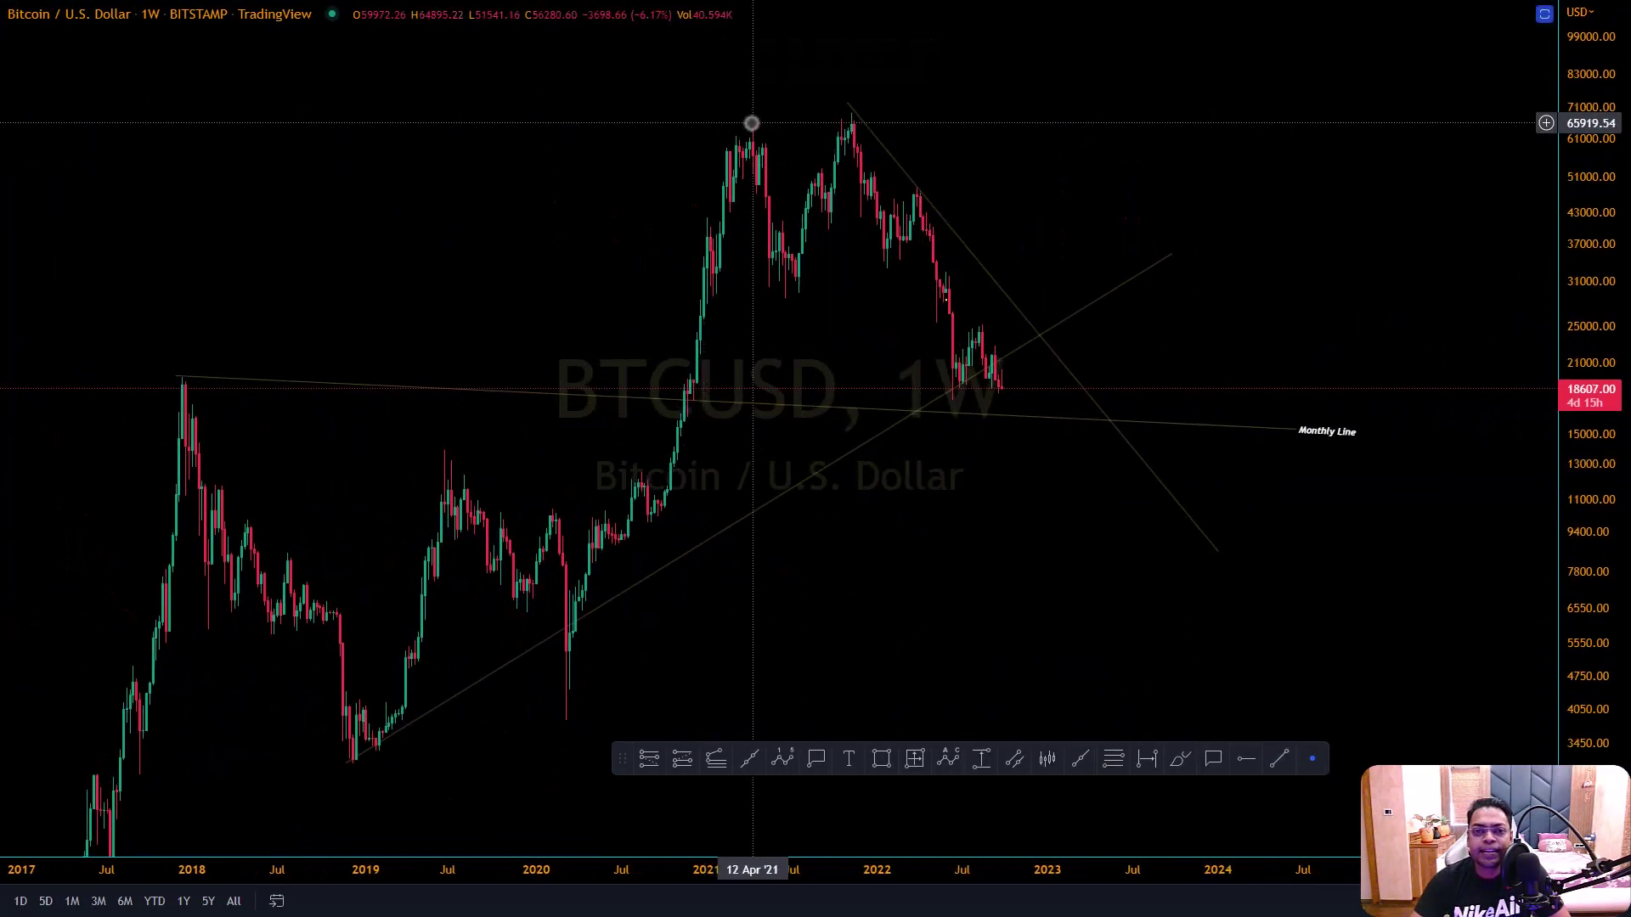
Draw two descending trend lines from the April 2021 high, ending at about 16570 in December 2023 and about 14860 in May 2023
left_click(1279, 759)
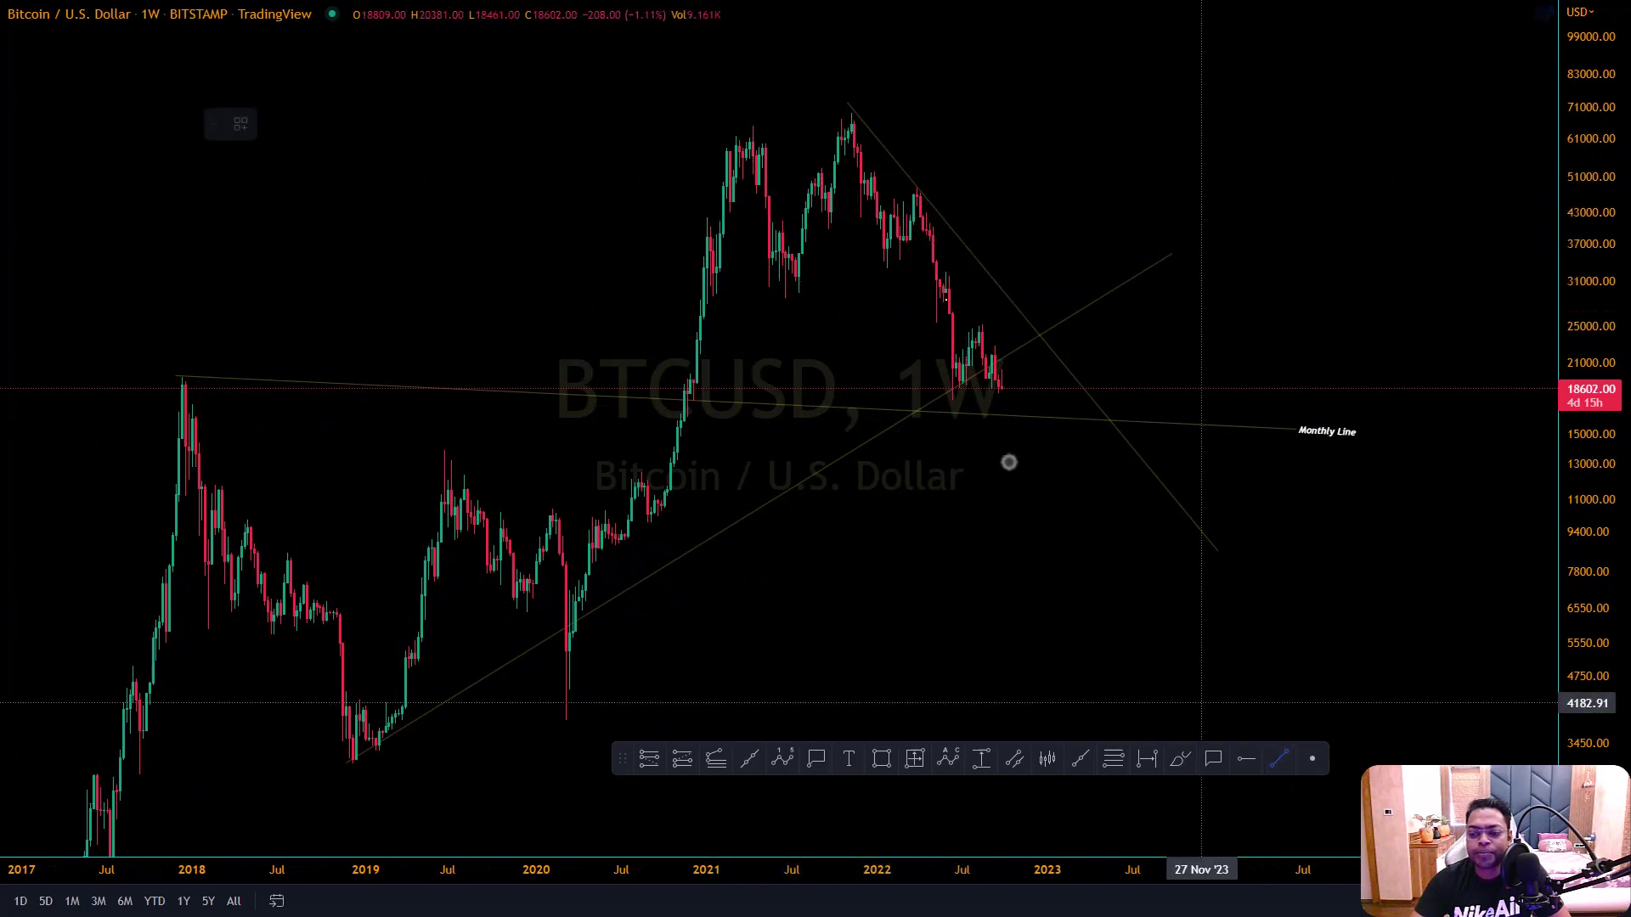
left_click(756, 126)
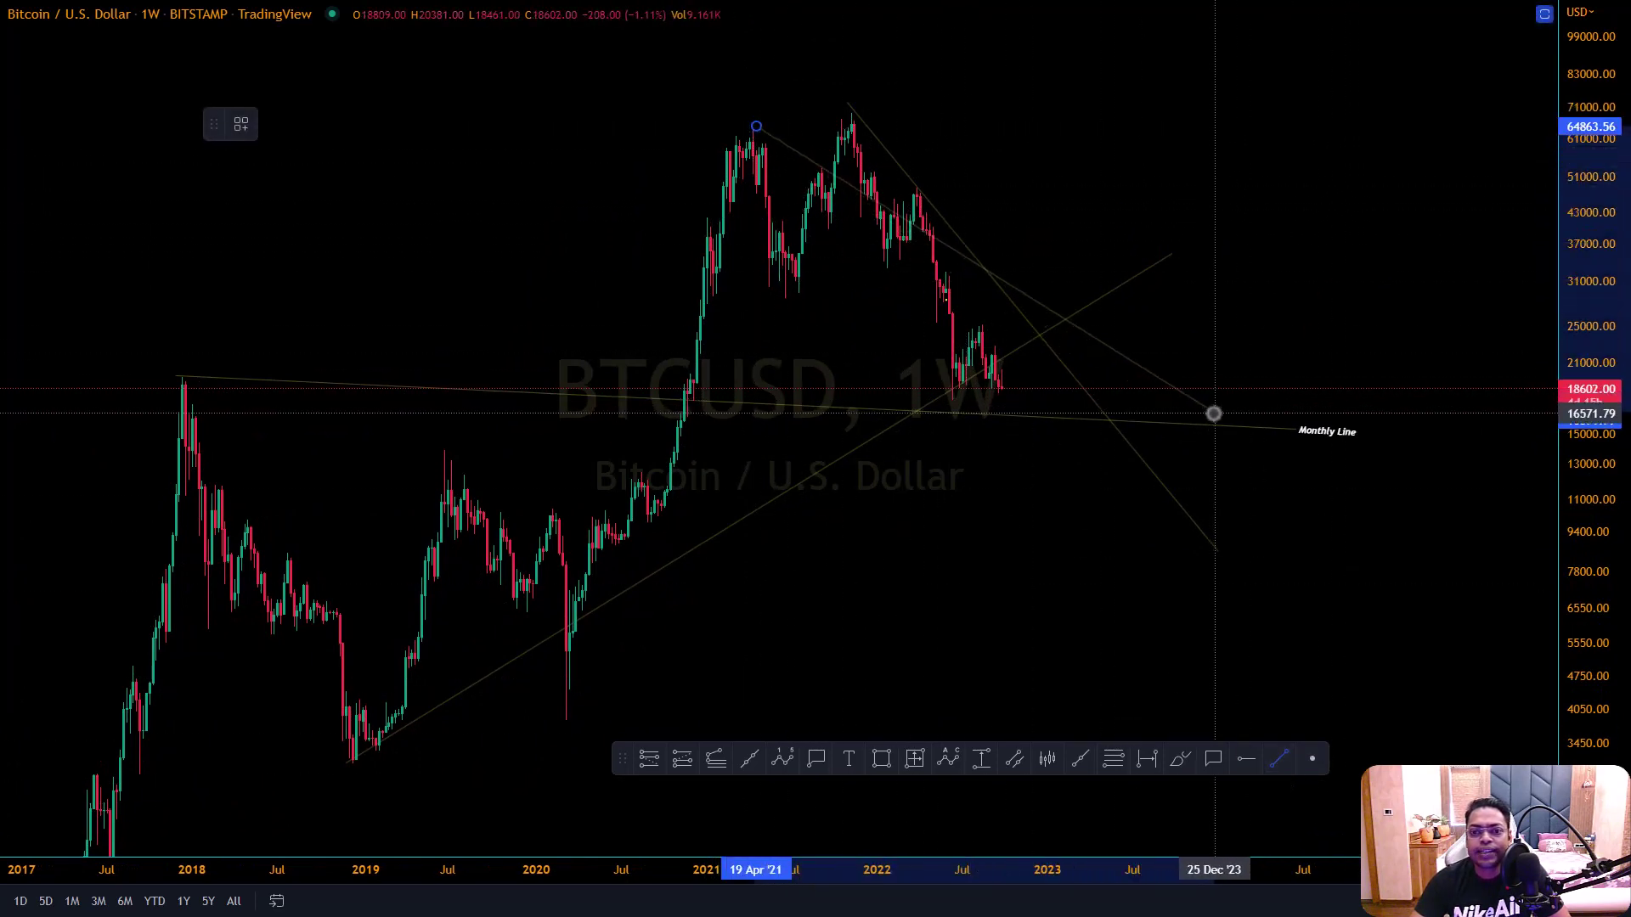
left_click(1214, 414)
left_click(1280, 759)
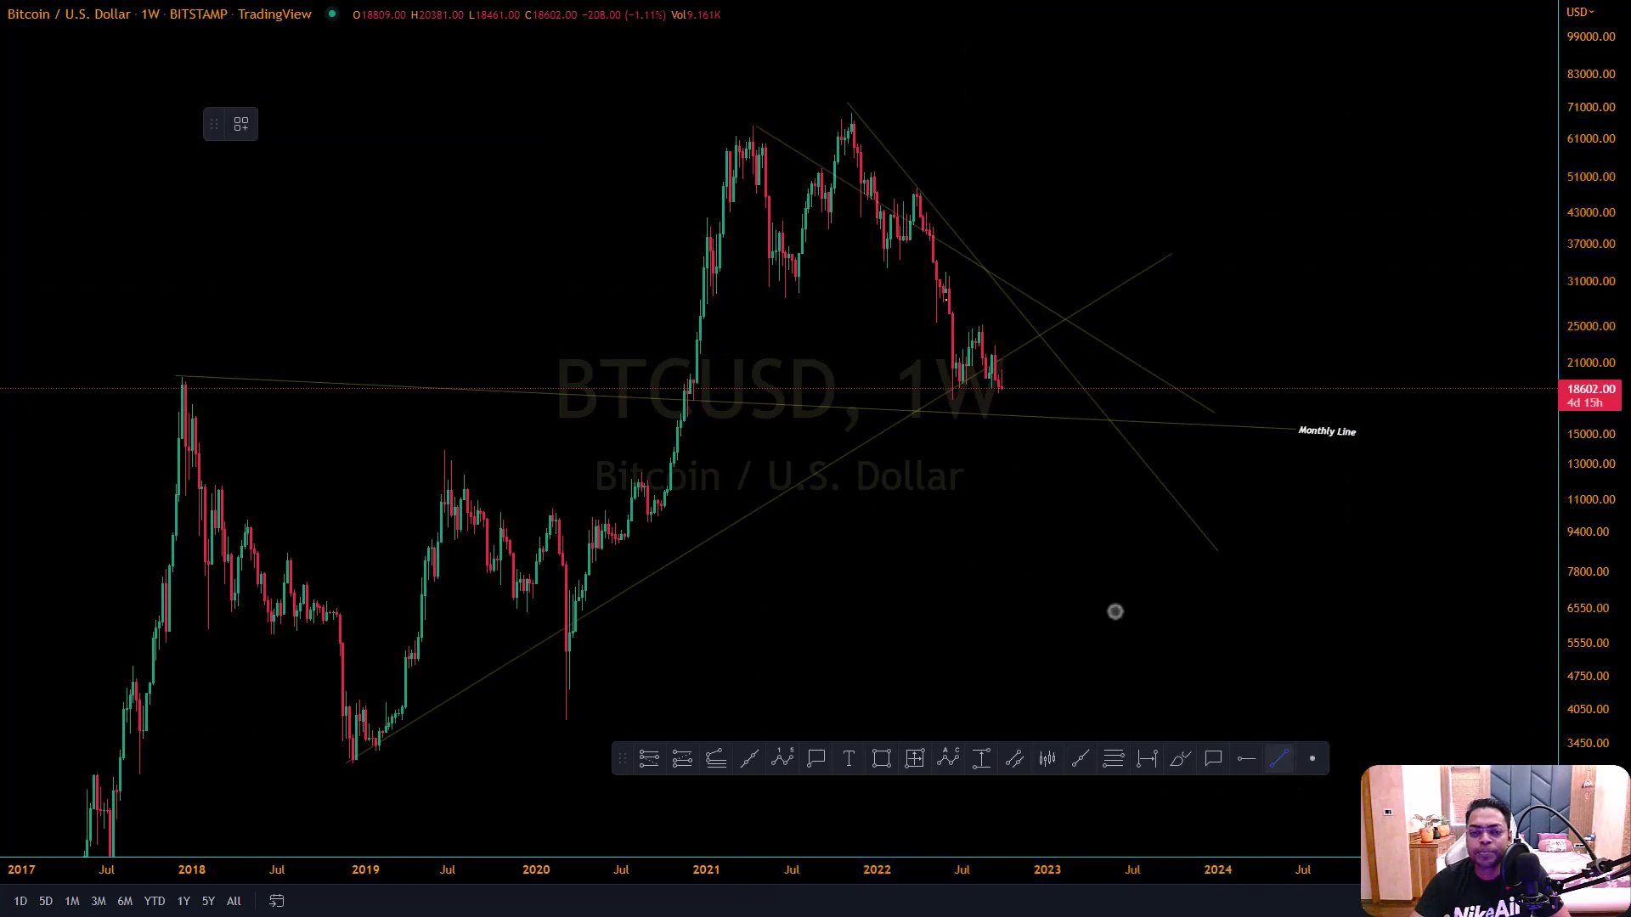
left_click(753, 127)
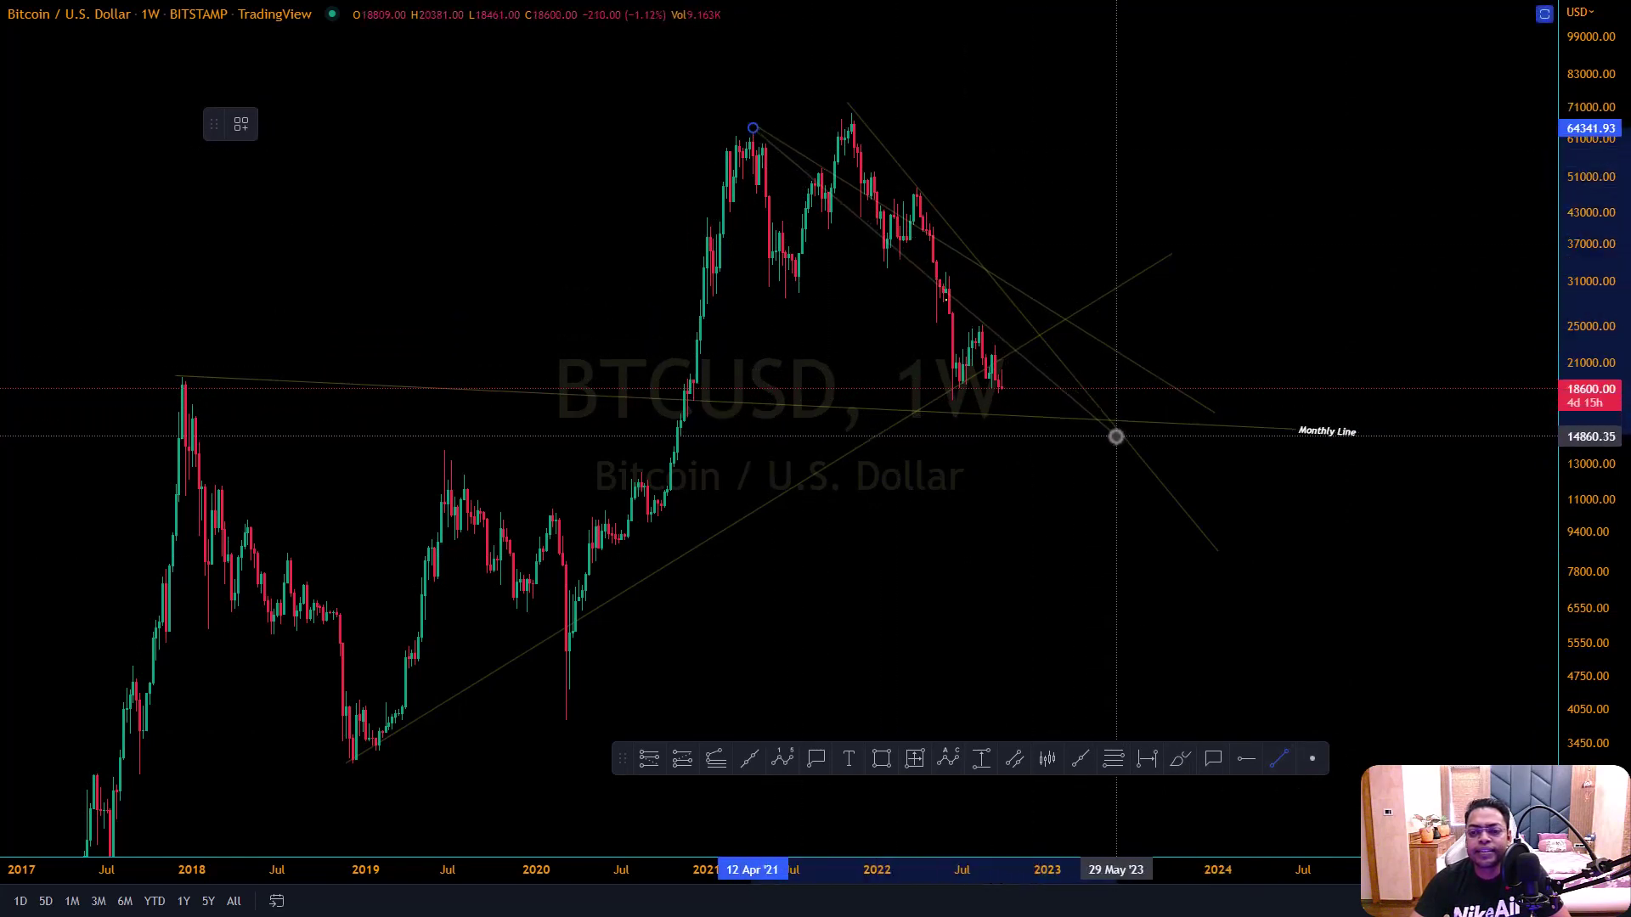
left_click(1116, 436)
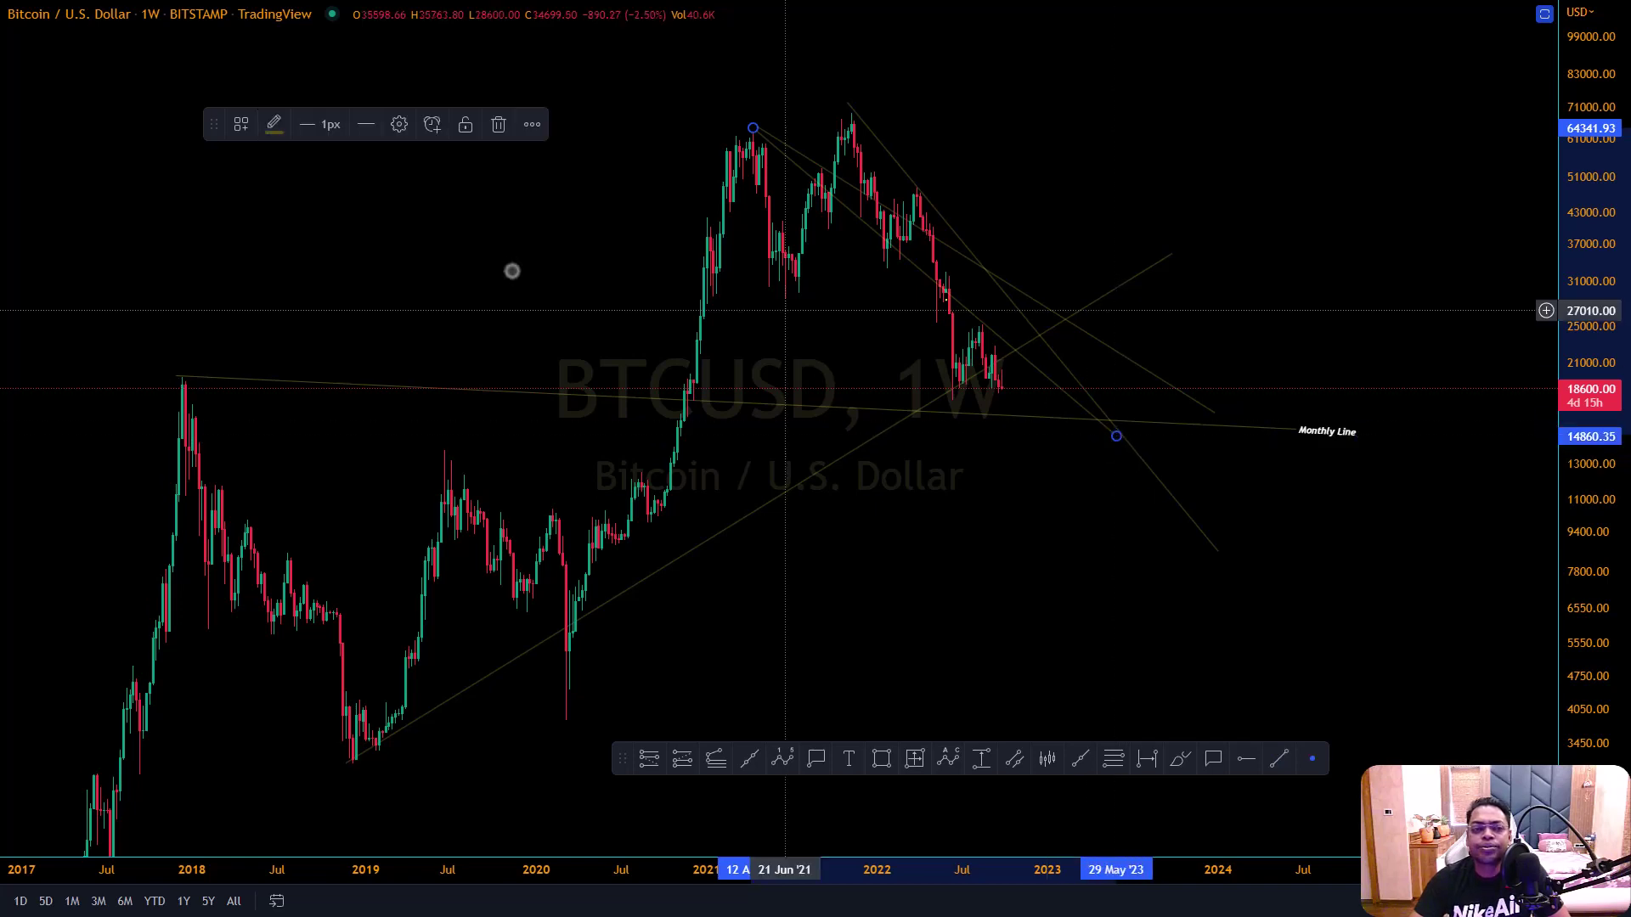
Recolor both trend lines from the April 2021 high white
left_click(272, 124)
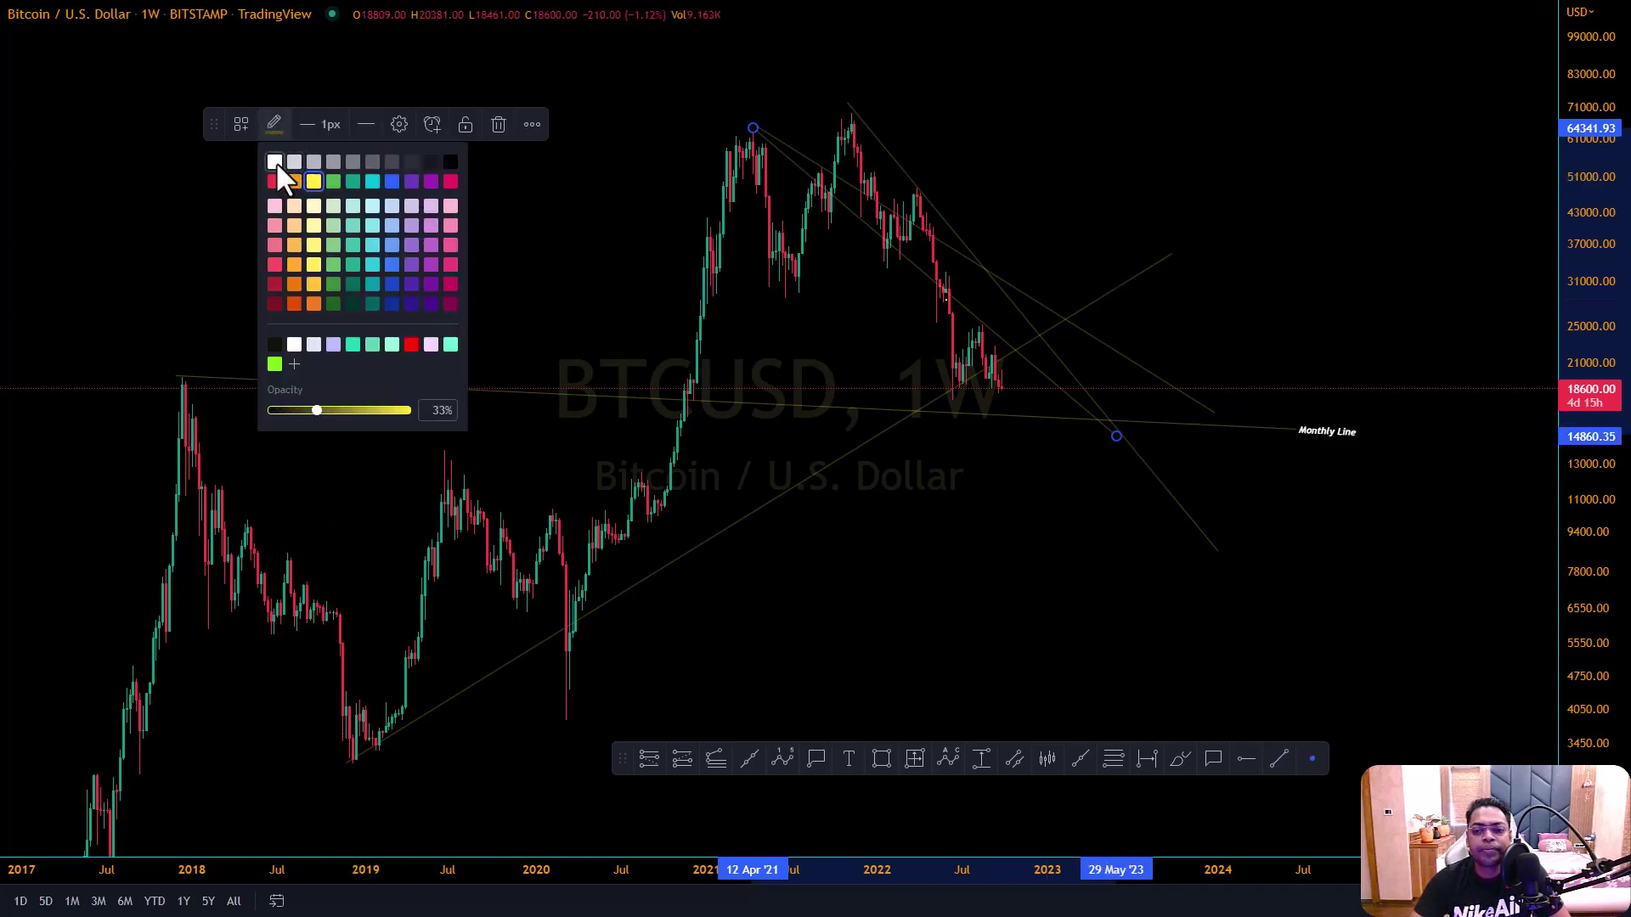
left_click(276, 163)
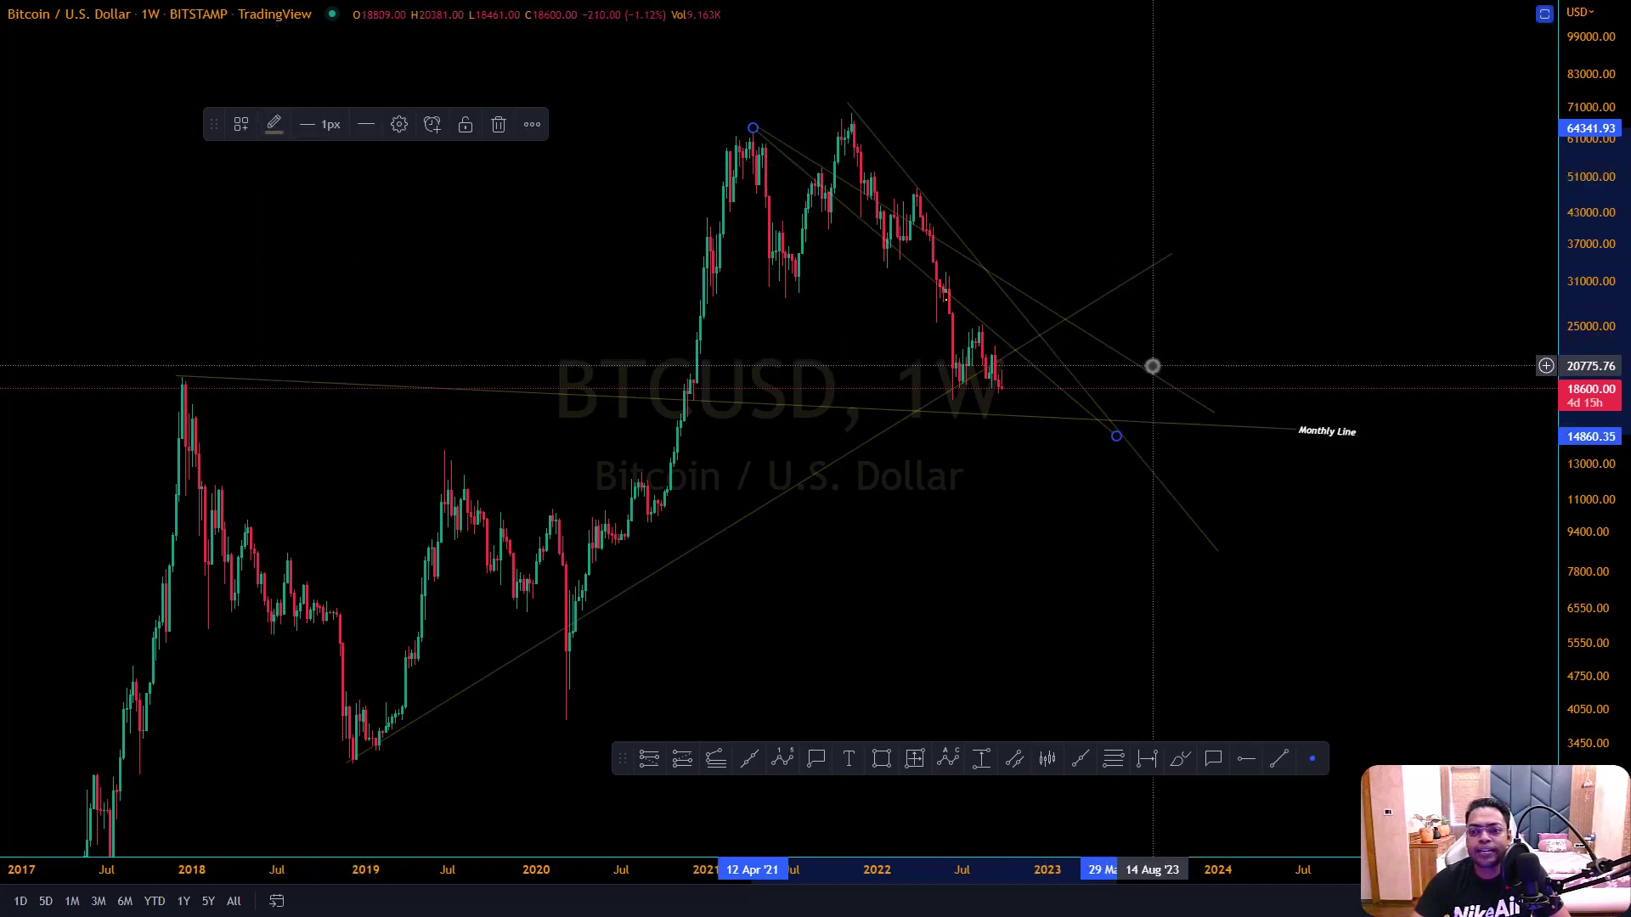
left_click(1141, 368)
left_click(280, 123)
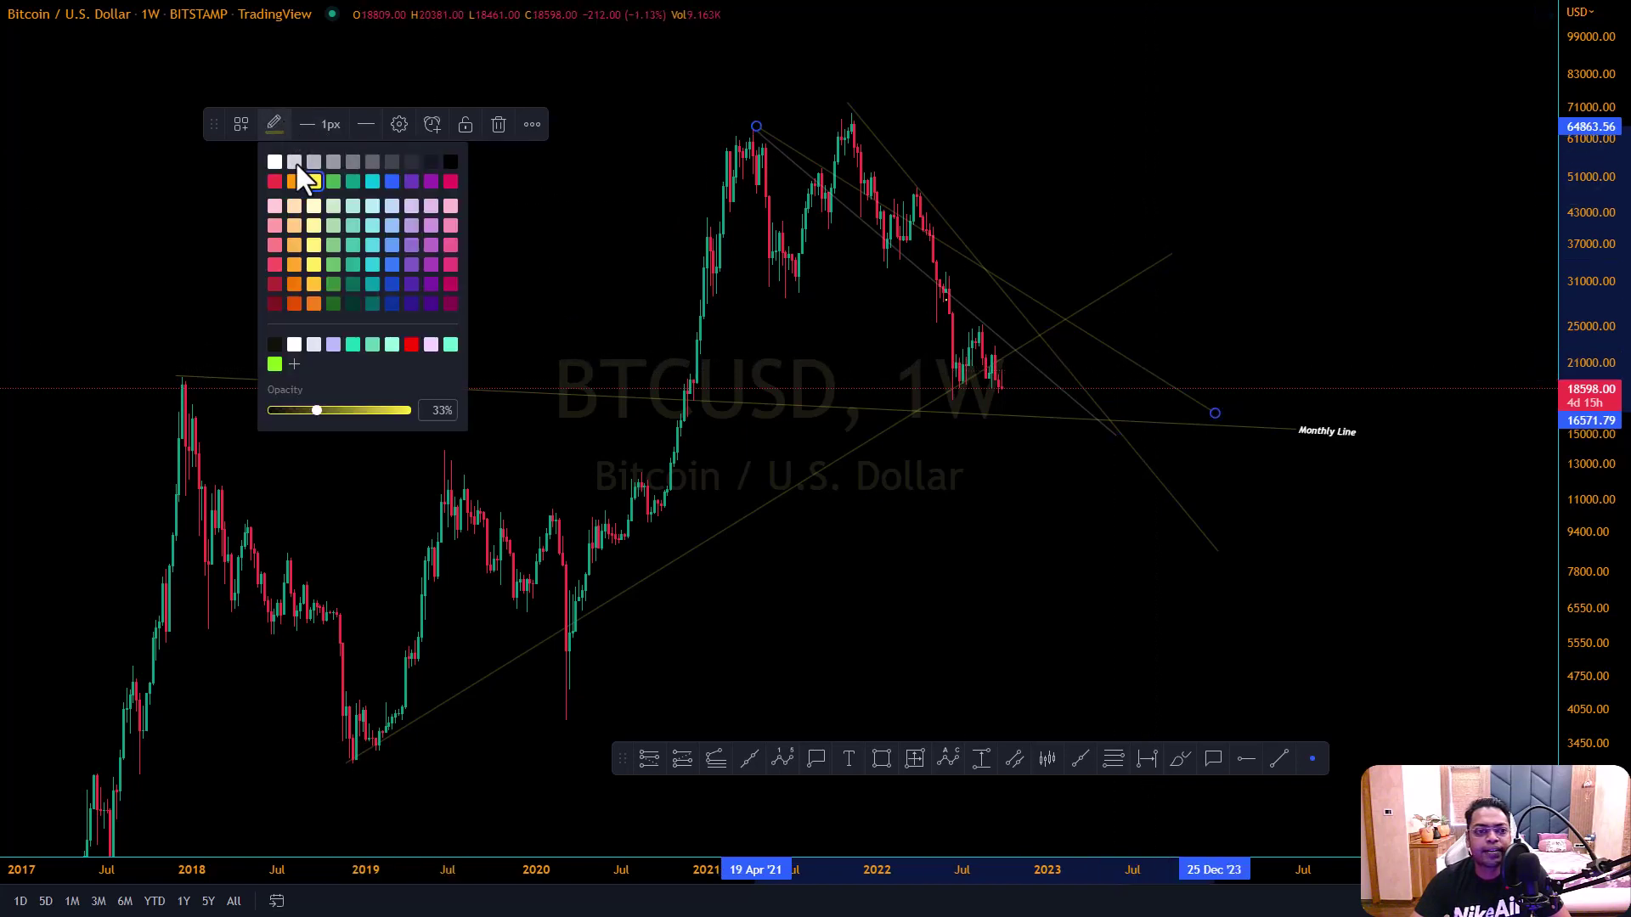
left_click(274, 161)
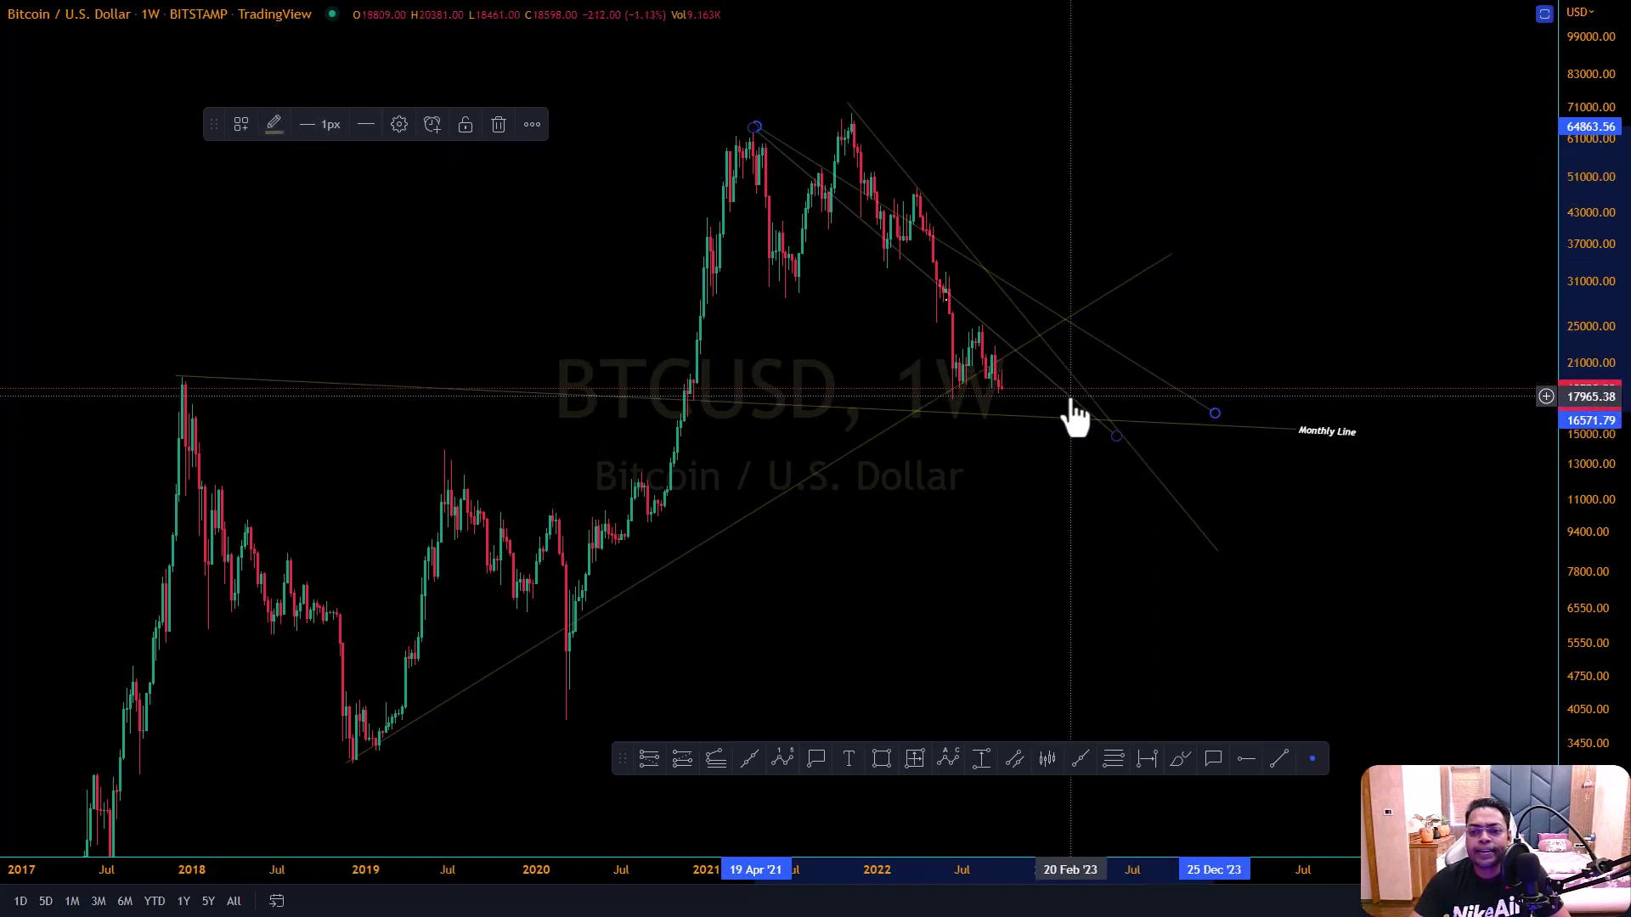
Add the text "Weekly" to the steeper white trend line from the April 2021 high and deselect the line
double_click(1072, 399)
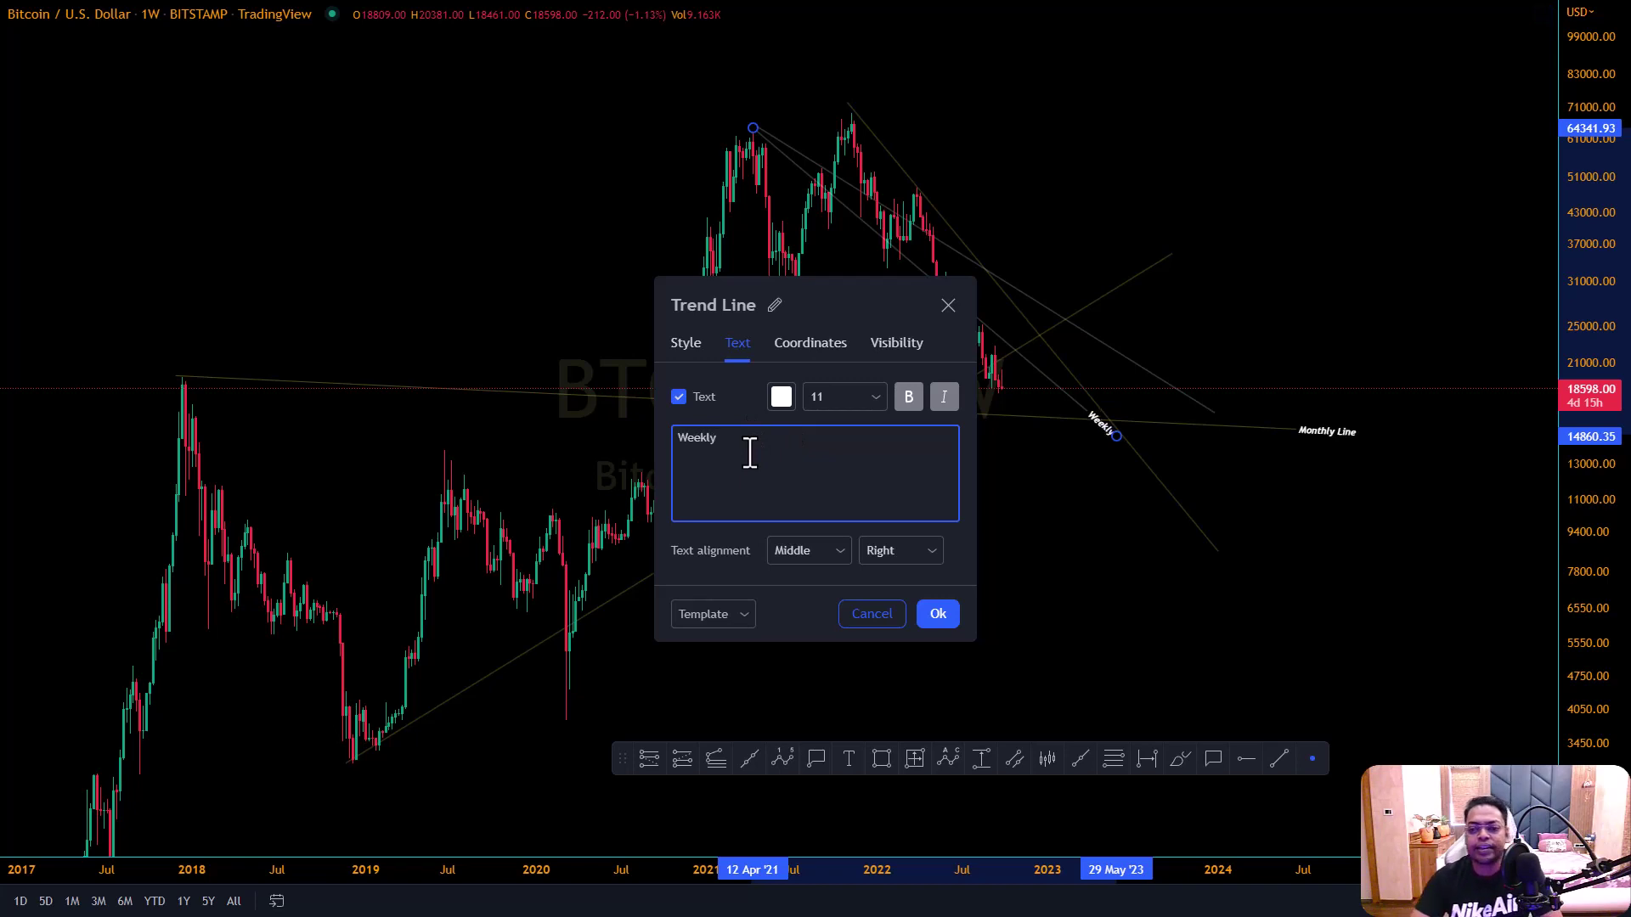
left_click(939, 612)
left_click(1111, 533)
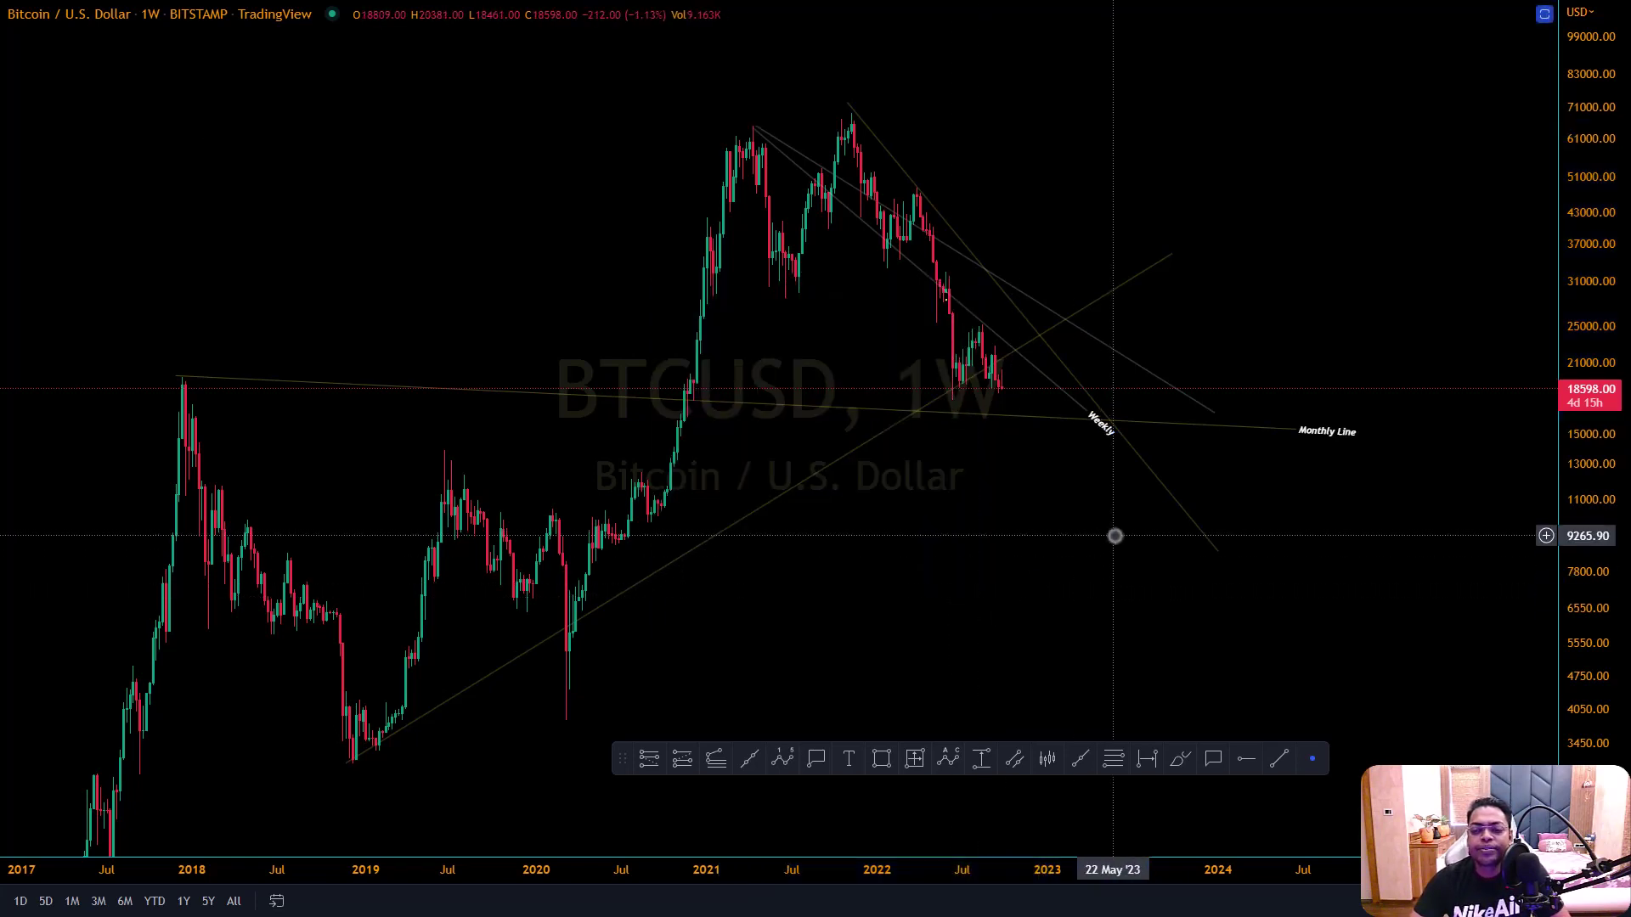
Extend the lower end of the "Weekly" trend line along its slope to about 12900 in August 2023
scroll(1113, 535, "up", 2)
left_click_drag(1620, 570, 1589, 442)
left_click_drag(1202, 265, 1329, 348)
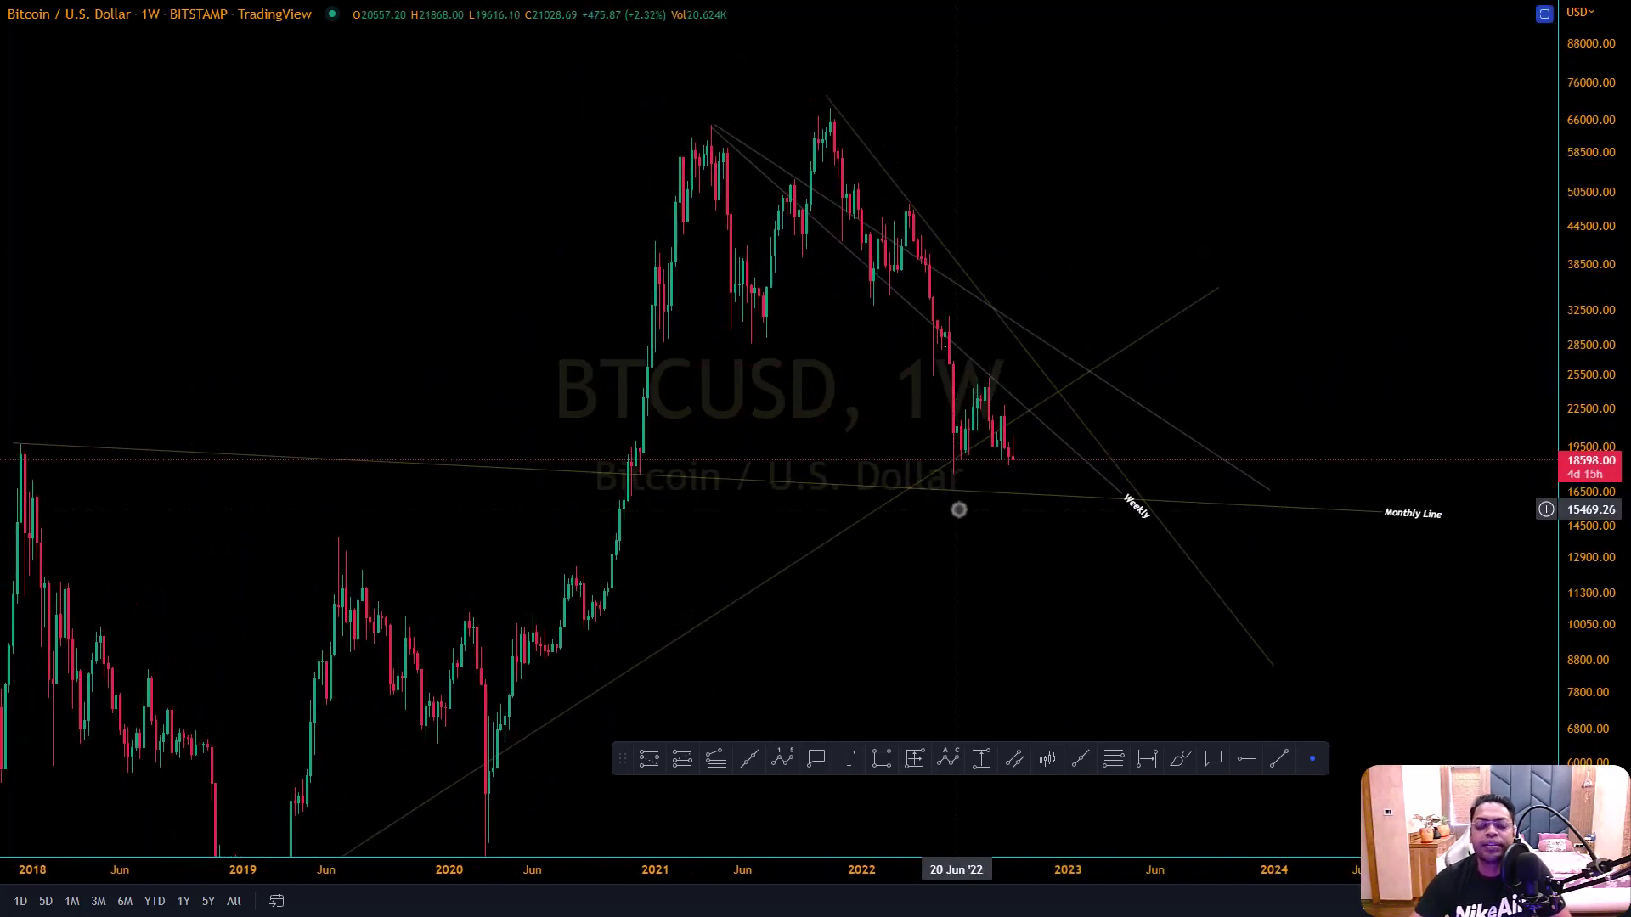
scroll(958, 510, "up", 2)
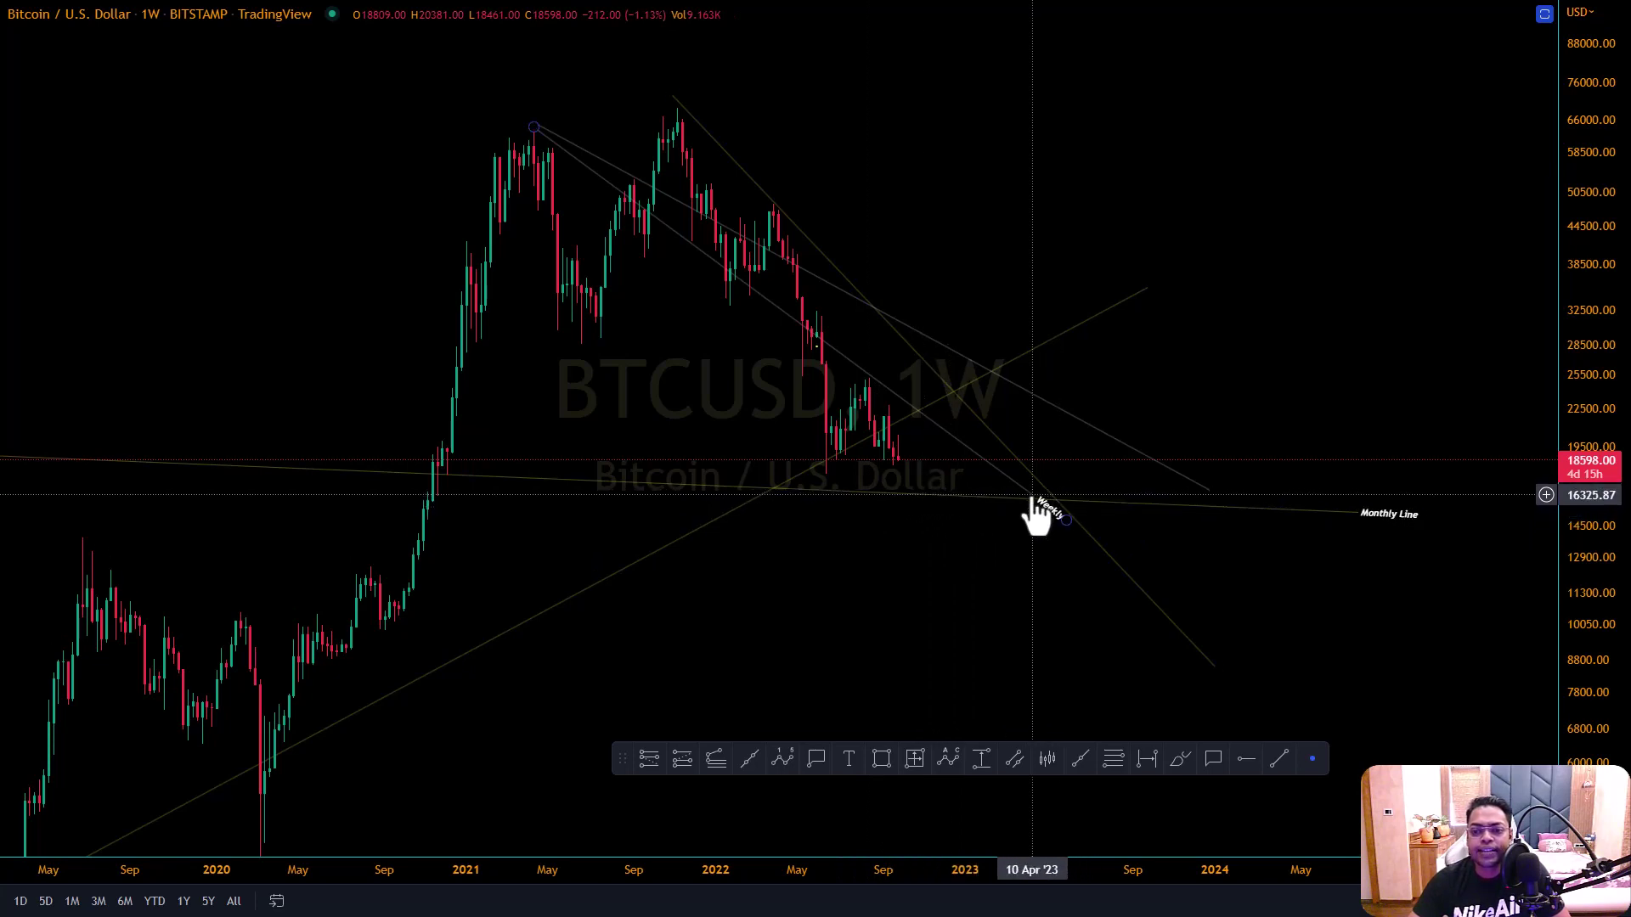
left_click(1058, 514)
mouse_move(1067, 516)
left_mouse_down()
mouse_move(1050, 554)
mouse_move(1001, 441)
mouse_move(894, 390)
mouse_move(1114, 558)
left_mouse_up()
left_click_drag(888, 649, 1037, 479)
scroll(1031, 548, "down", 2)
Try trend lines from the December 2018 low and the December 2017 high, deleting each one
left_click(1276, 762)
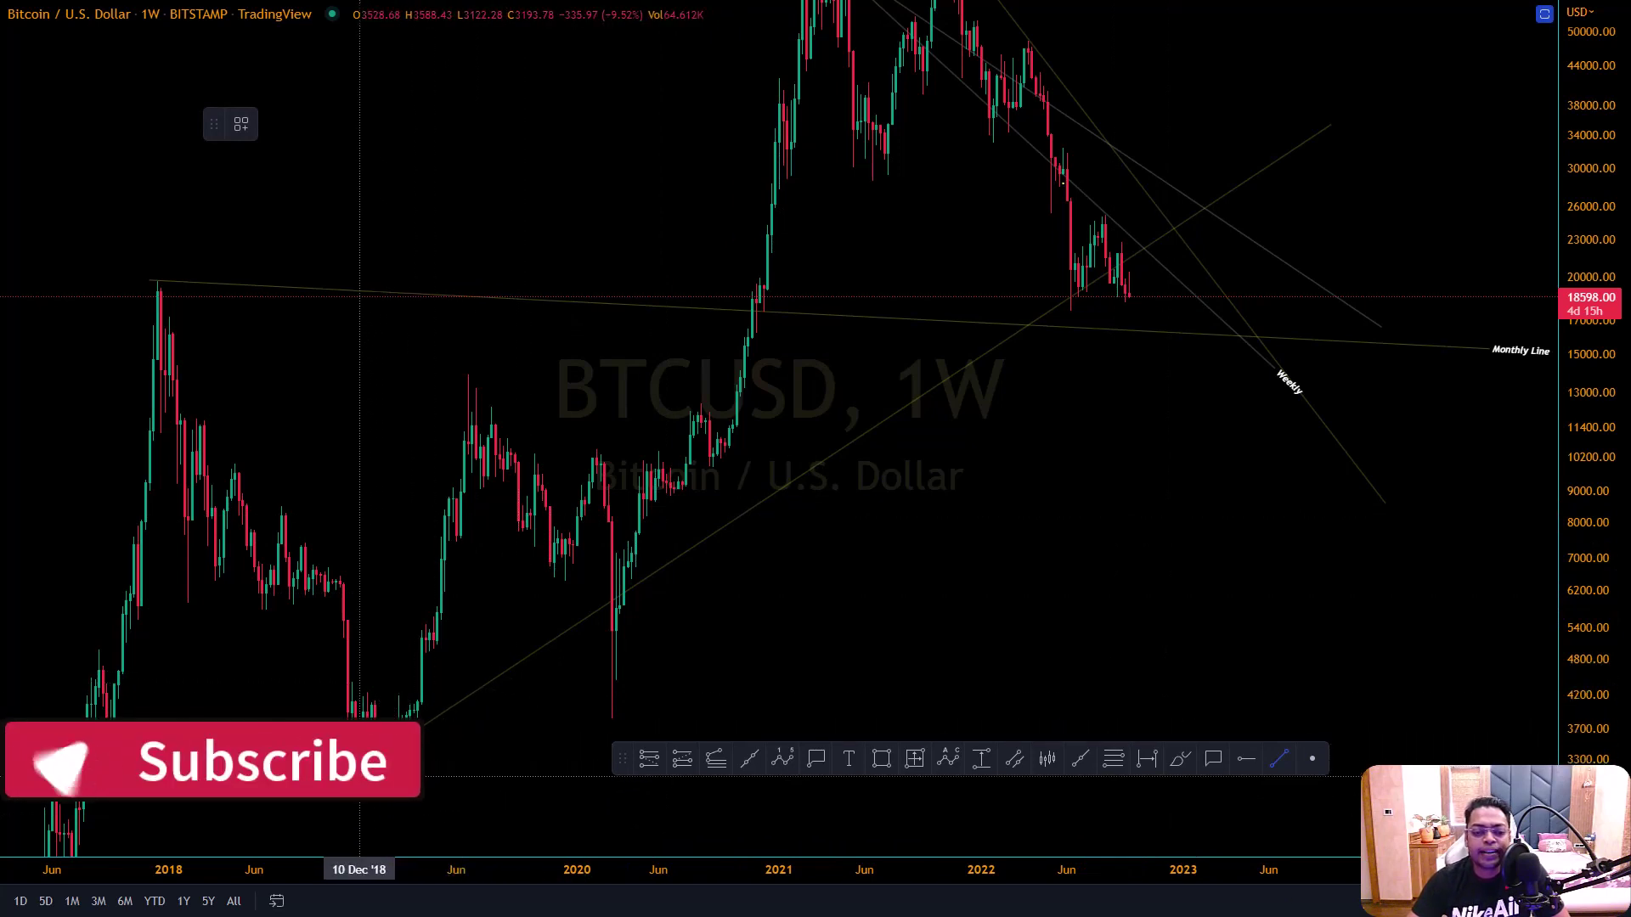
left_click(359, 776)
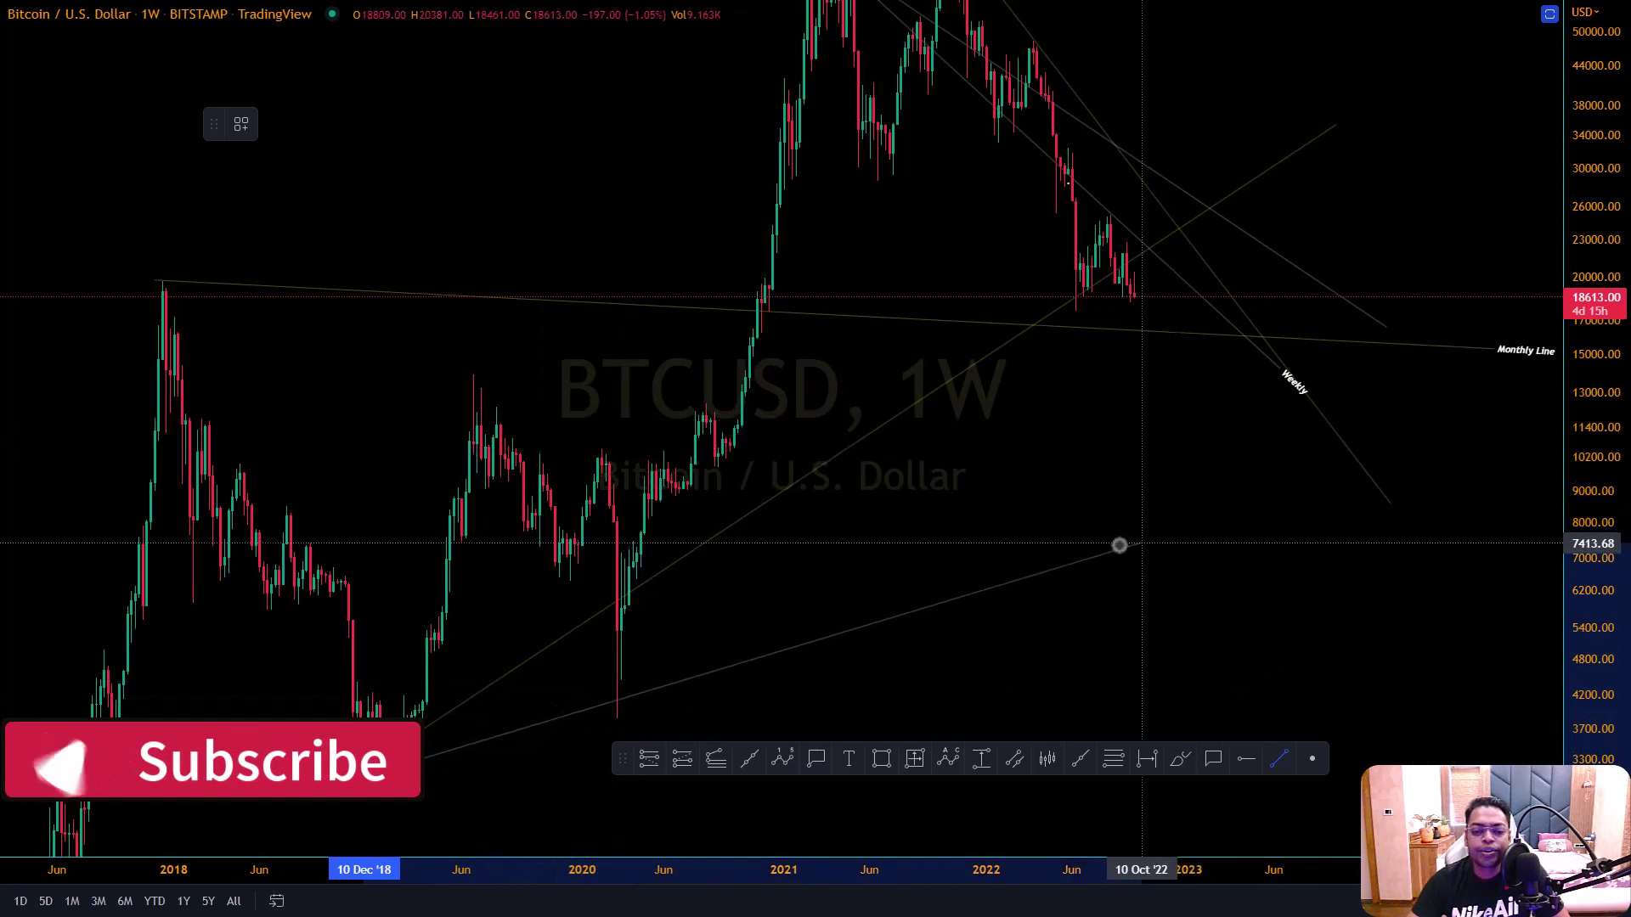
left_click(1118, 546)
left_click(498, 124)
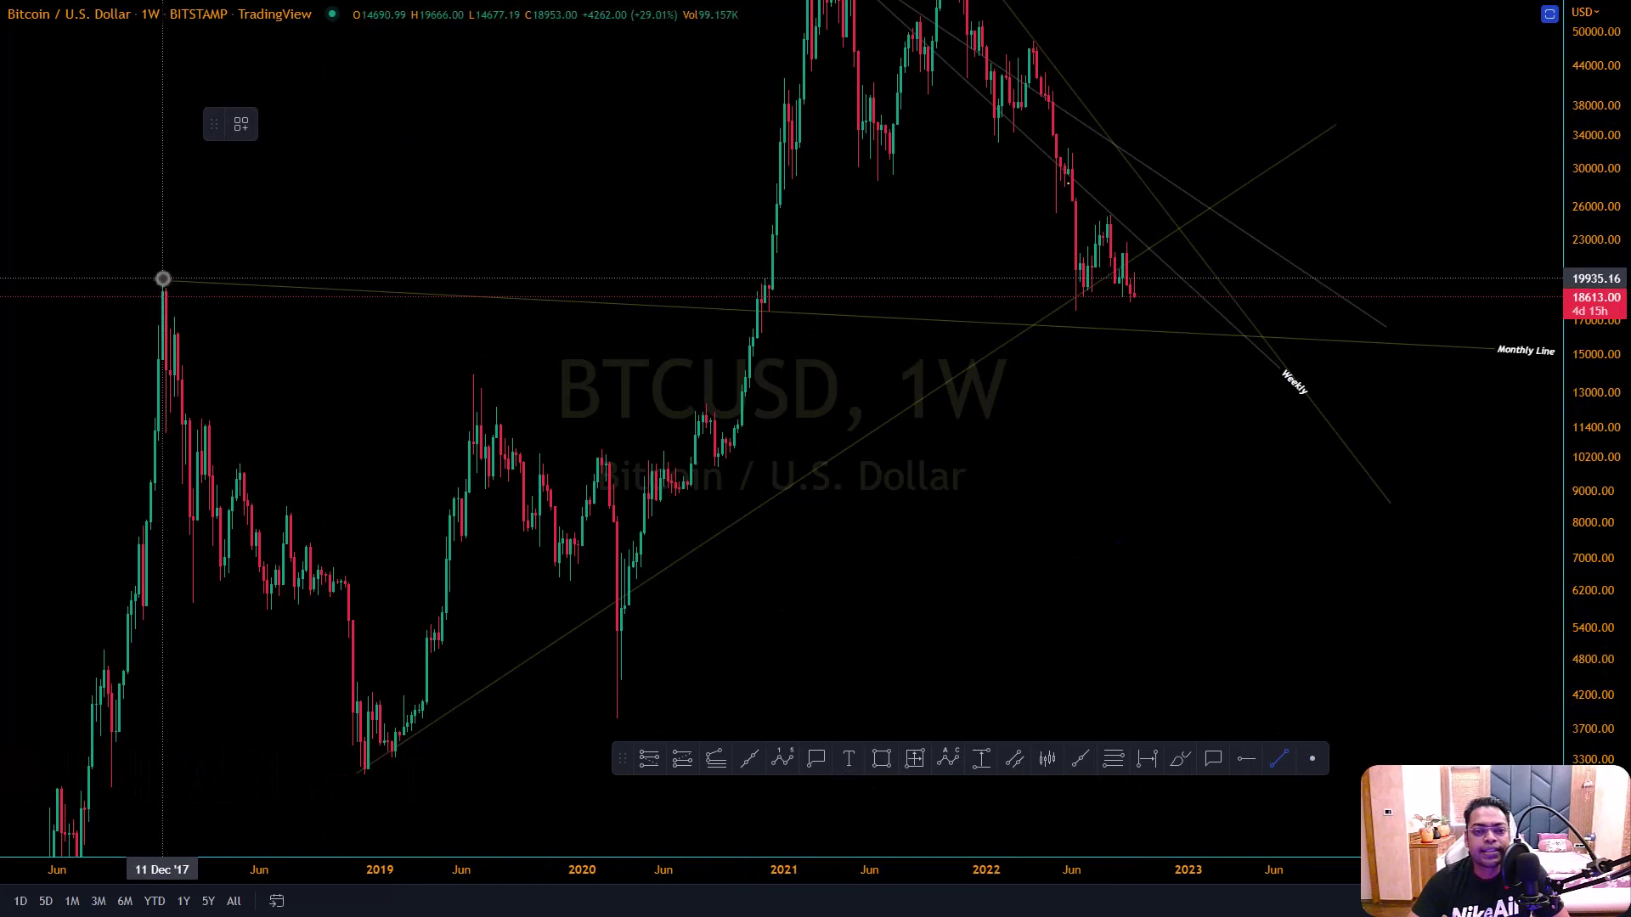
left_click(162, 278)
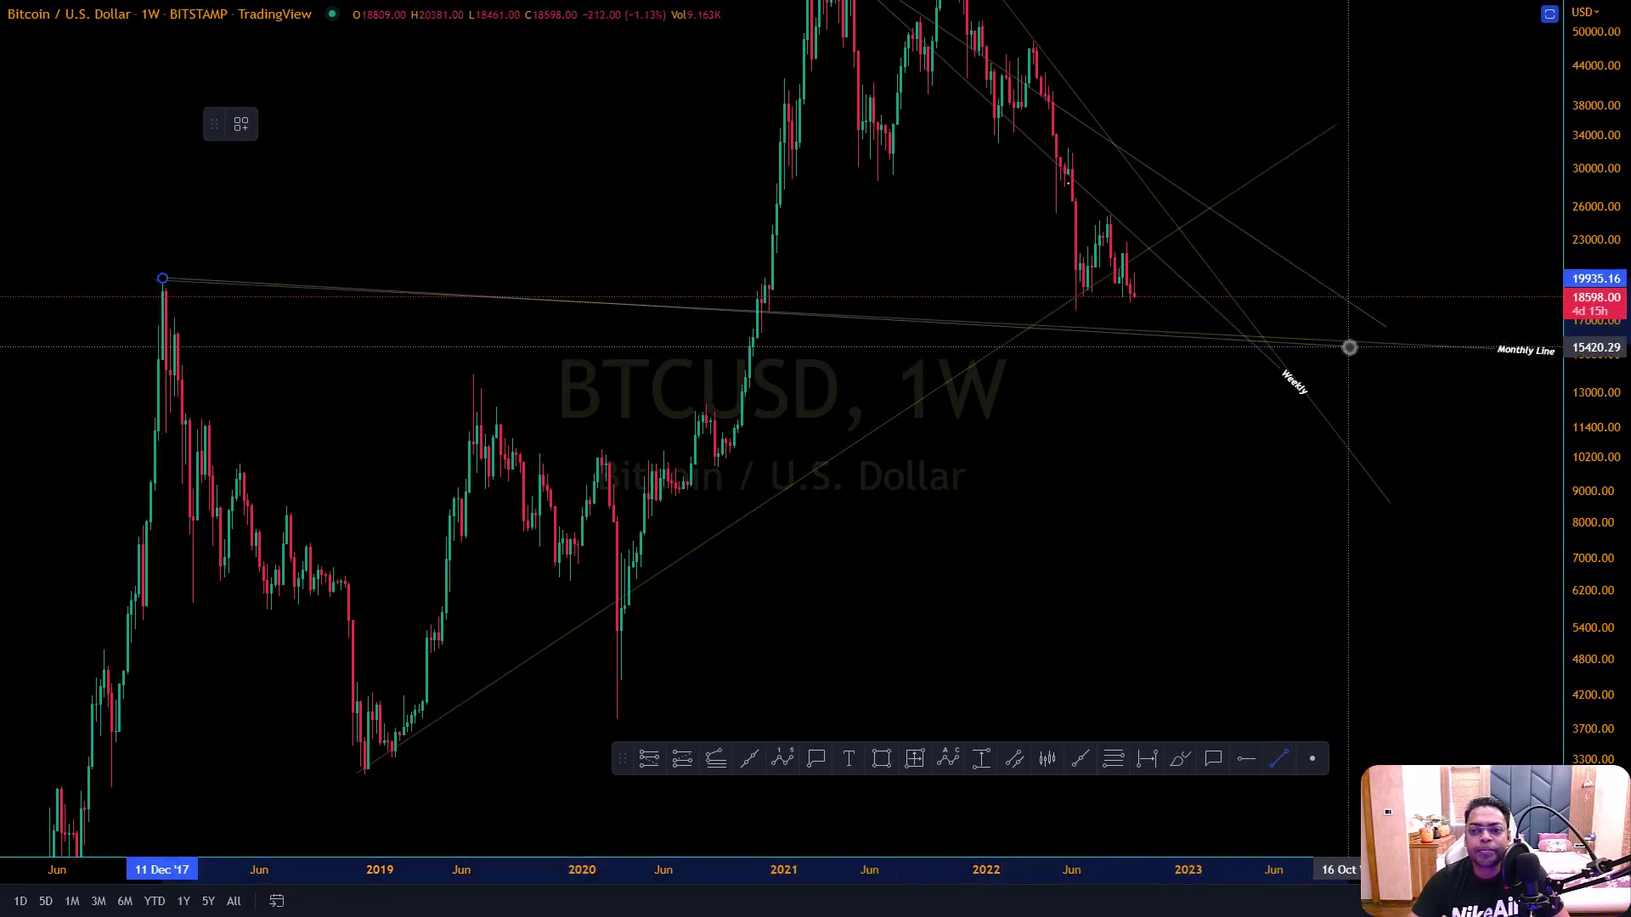
left_click(1102, 472)
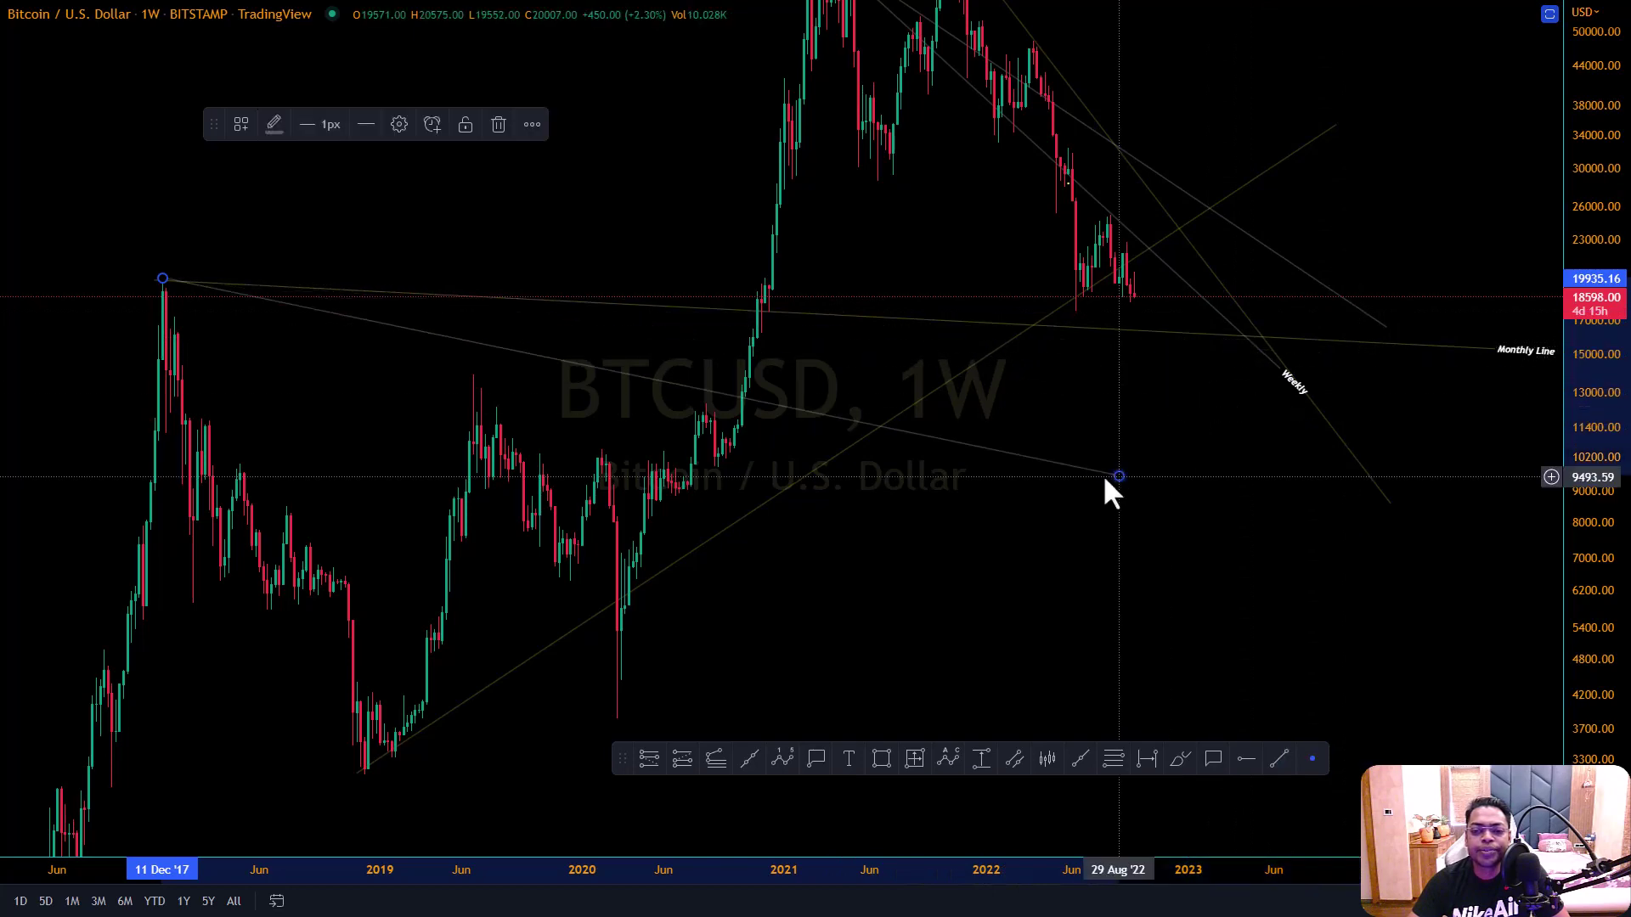
left_click(483, 126)
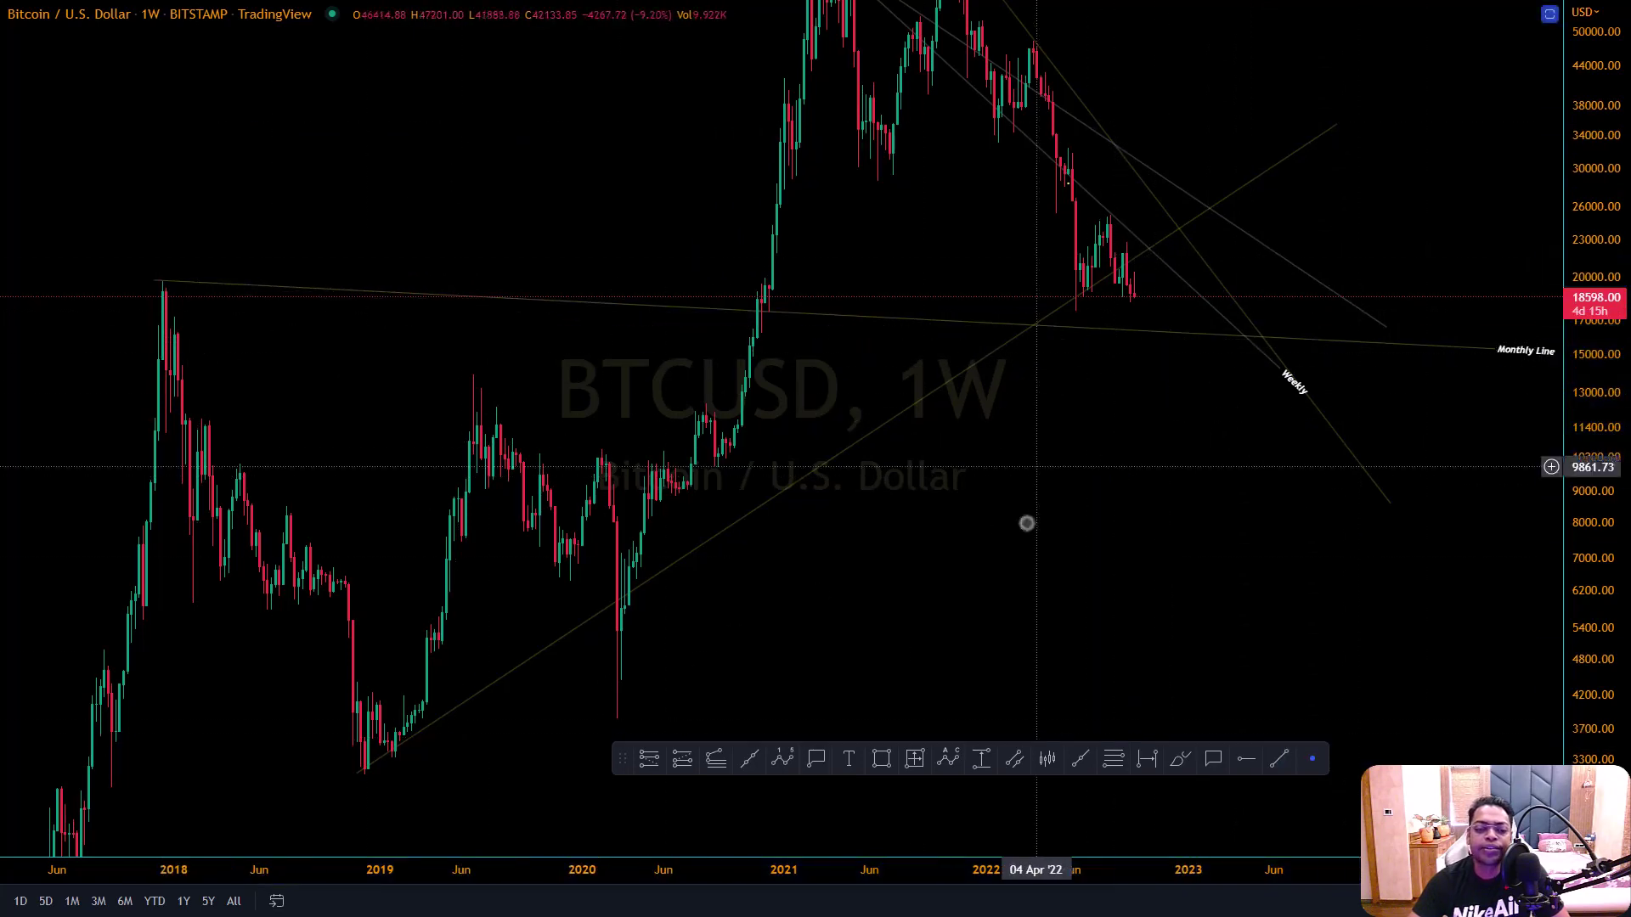
Draw a steep trend line from the April 2021 high past the June 2022 low to about 8470 in April 2023
scroll(1088, 550, "down", 2)
scroll(1088, 551, "down", 1)
left_click_drag(1082, 495, 1079, 370)
scroll(495, 623, "up", 1)
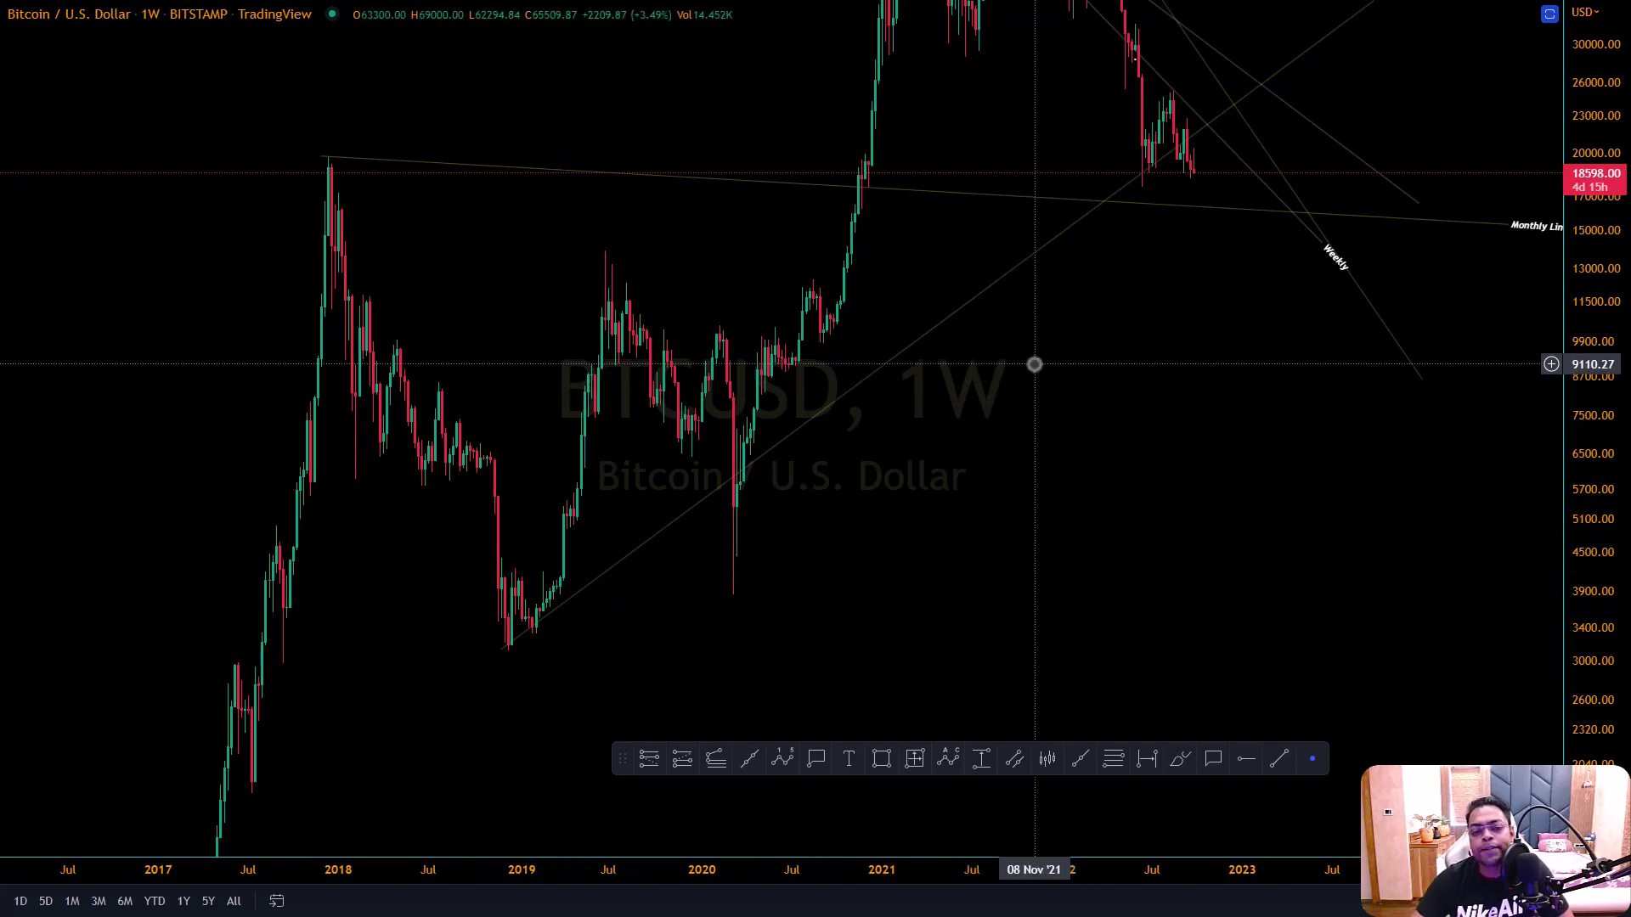
left_click_drag(1031, 323, 811, 563)
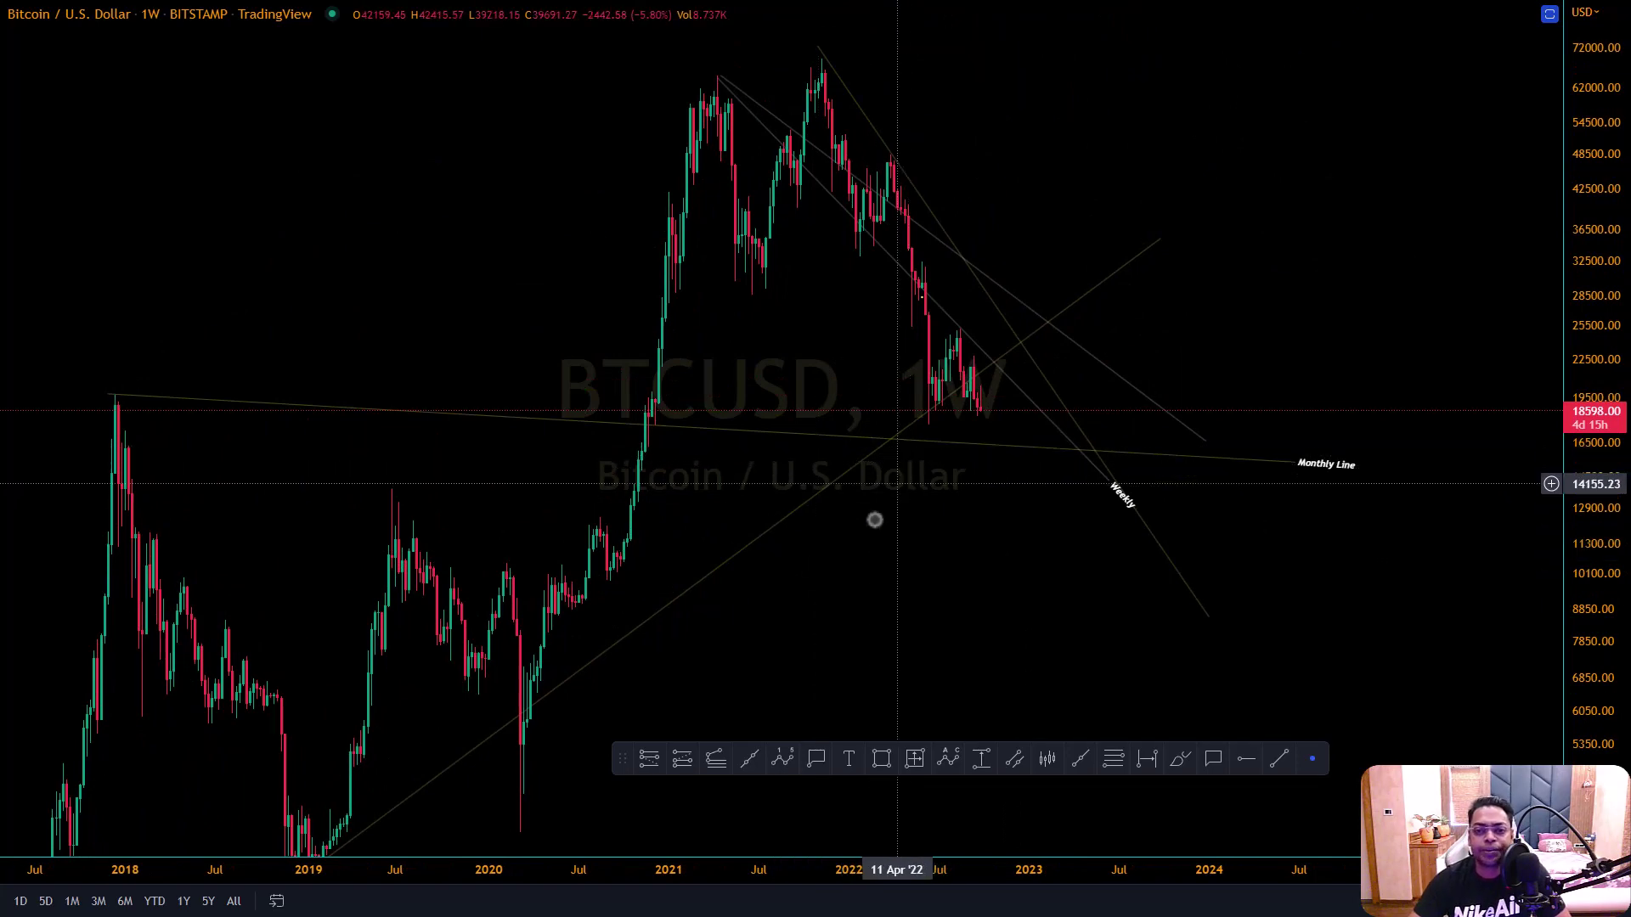
scroll(859, 579, "up", 3)
scroll(856, 582, "down", 2)
left_click_drag(852, 604, 999, 577)
left_click(1274, 765)
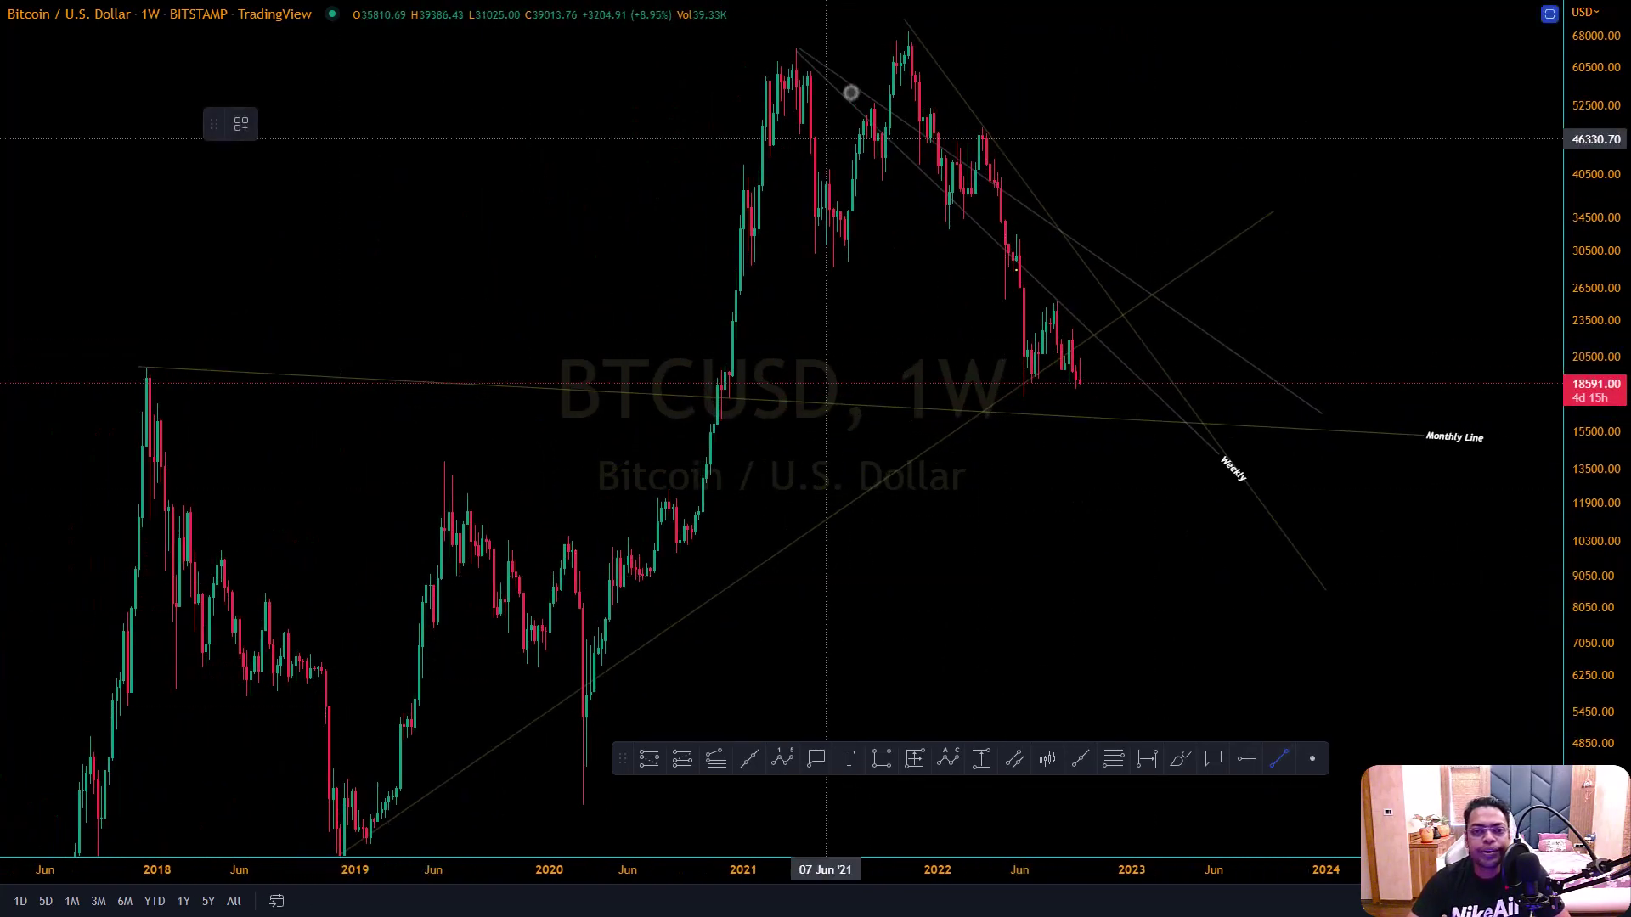
left_click(796, 49)
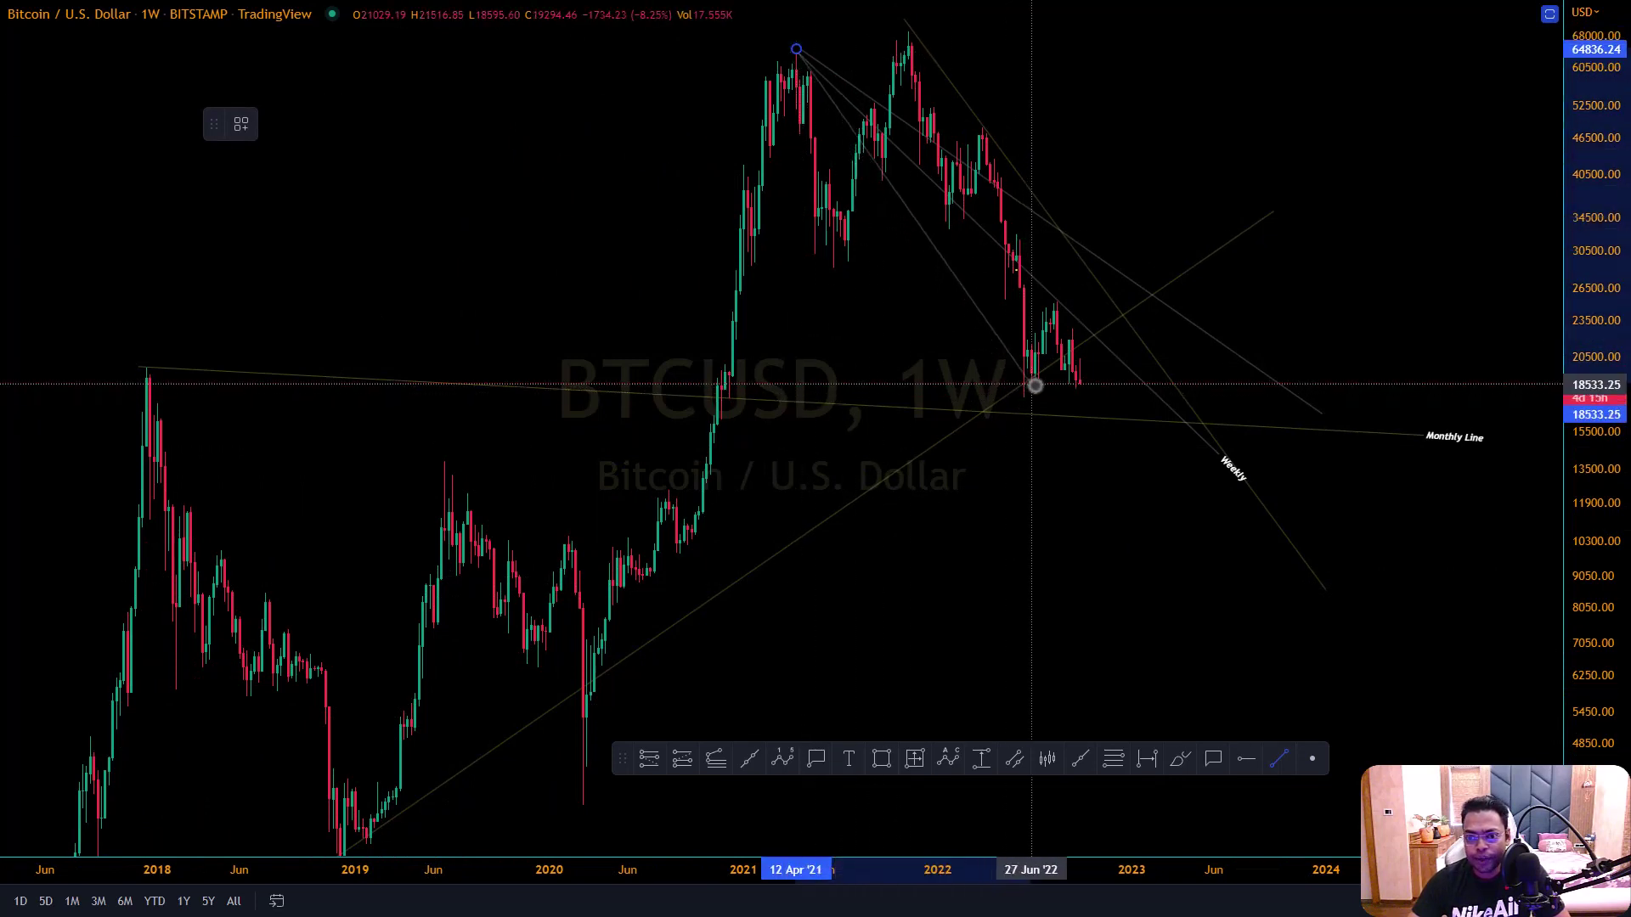
left_click(1181, 594)
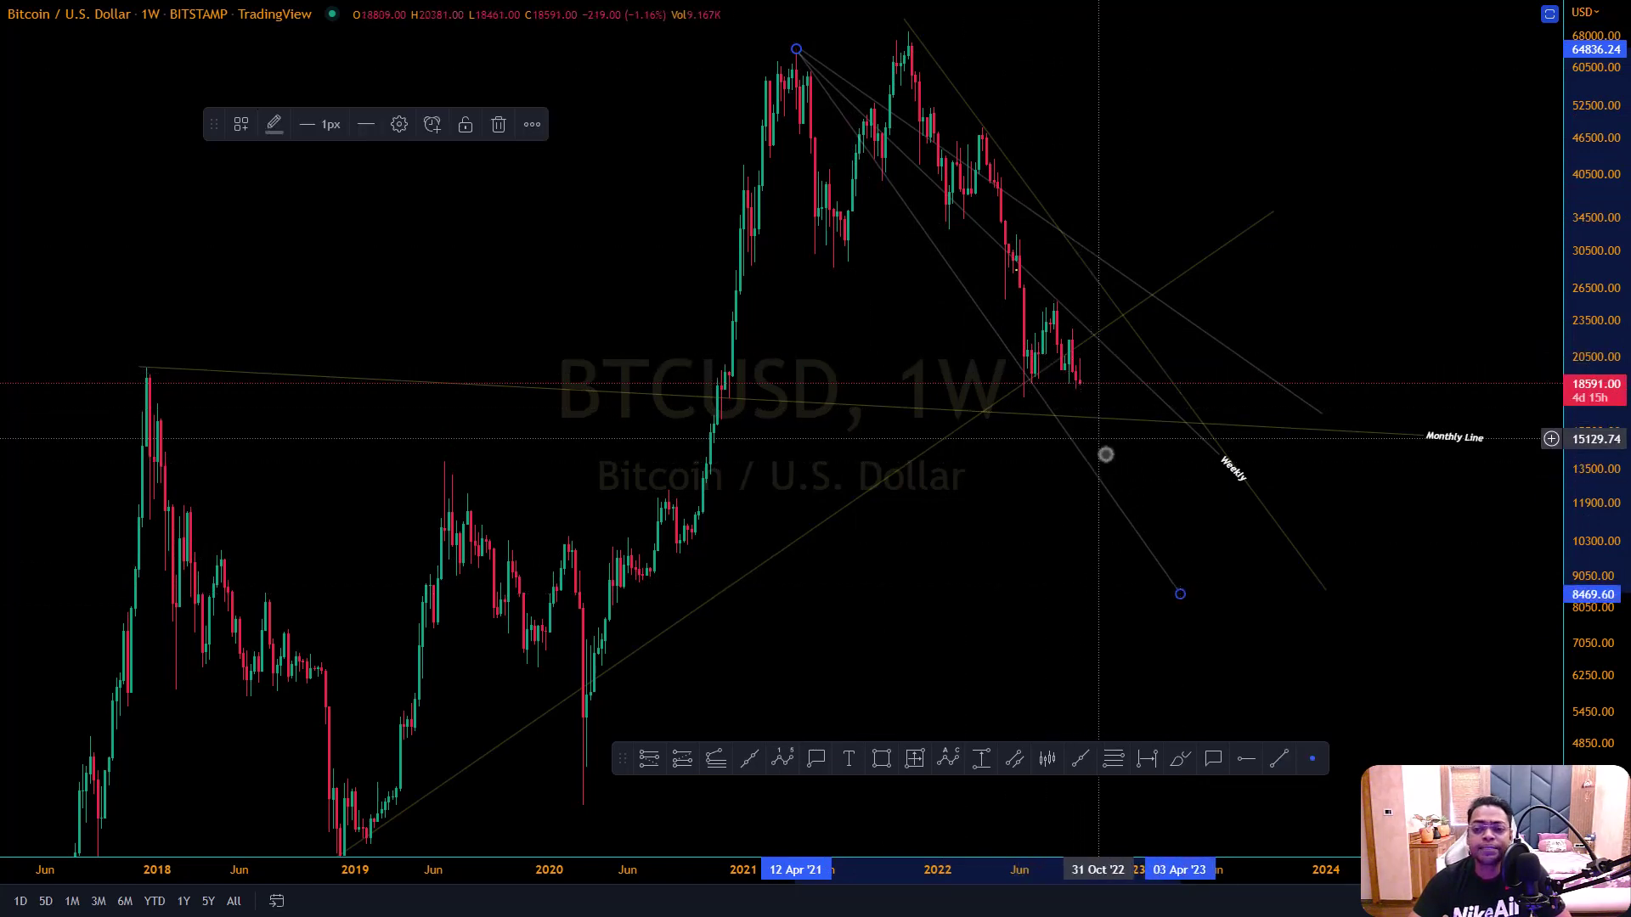
Draw a trend line from the May 2021 low near 30300 down to about 10080 in late July 2023
left_click(1281, 761)
left_click(816, 253)
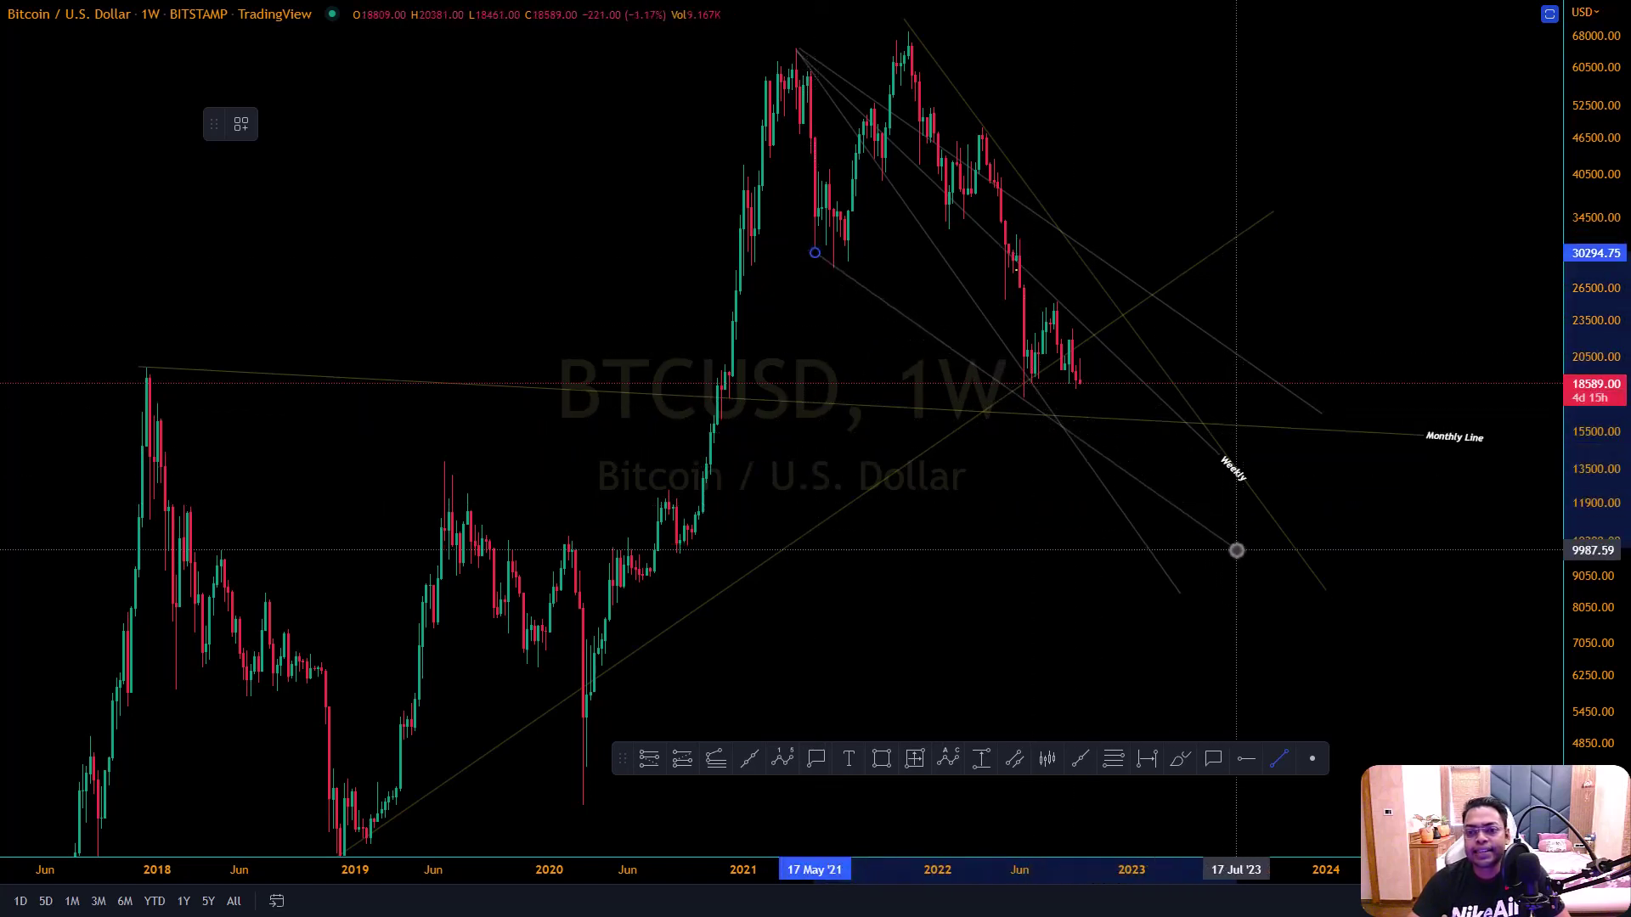
left_click(1241, 547)
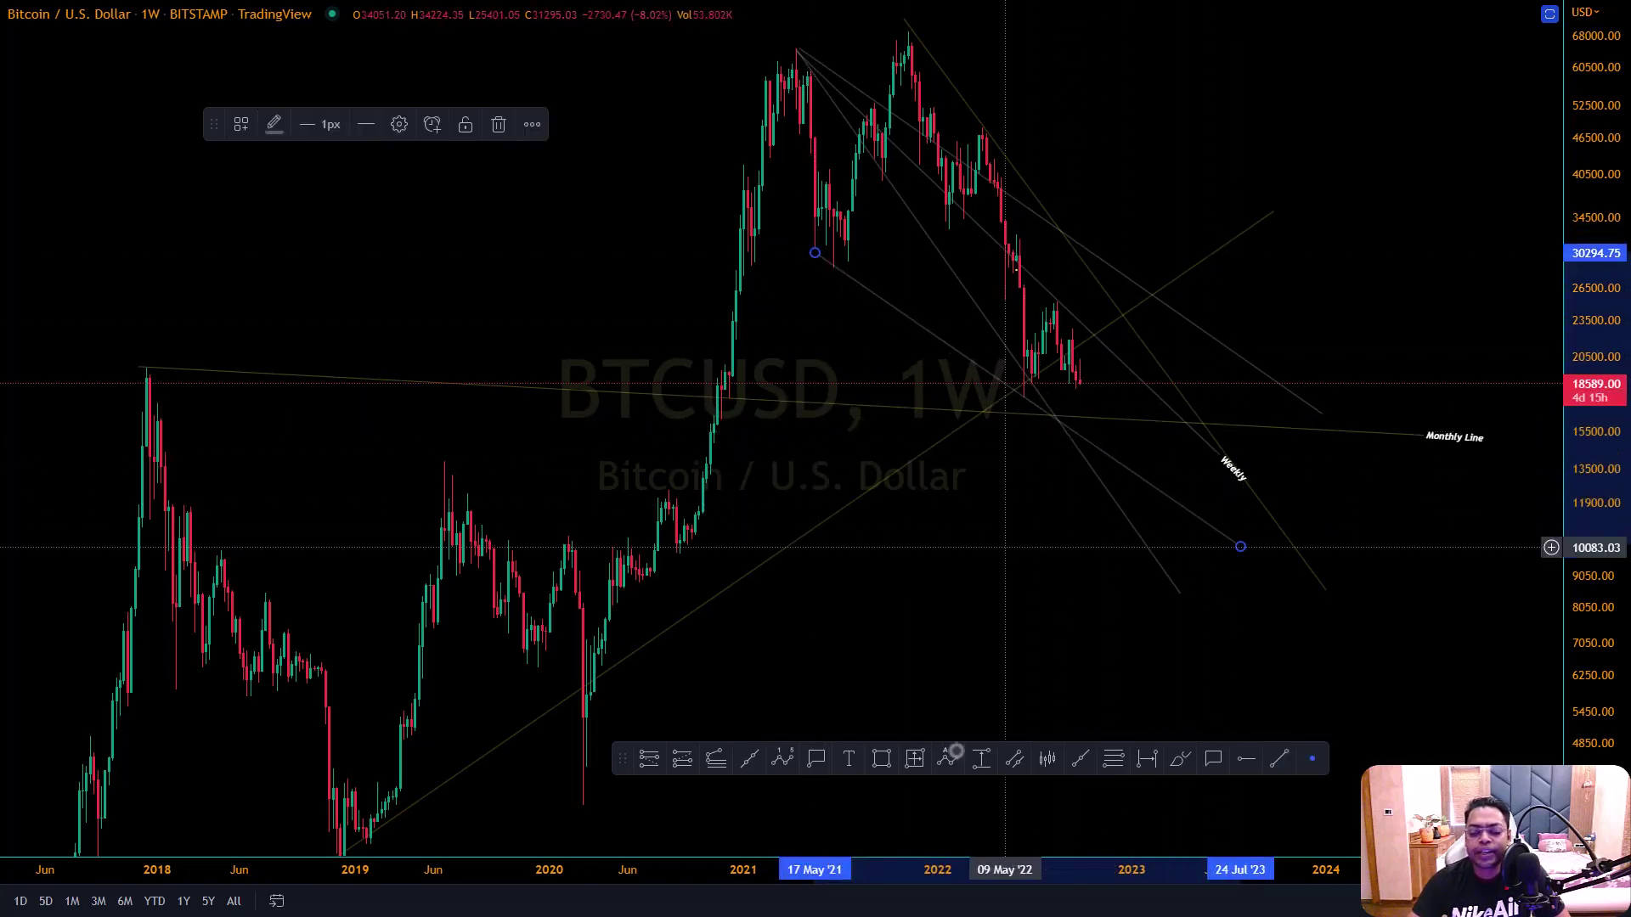
Draw a second trend line from the May 2021 low to about 12590 in July 2023 and raise its opacity to 100%
left_click(1281, 760)
left_click(816, 253)
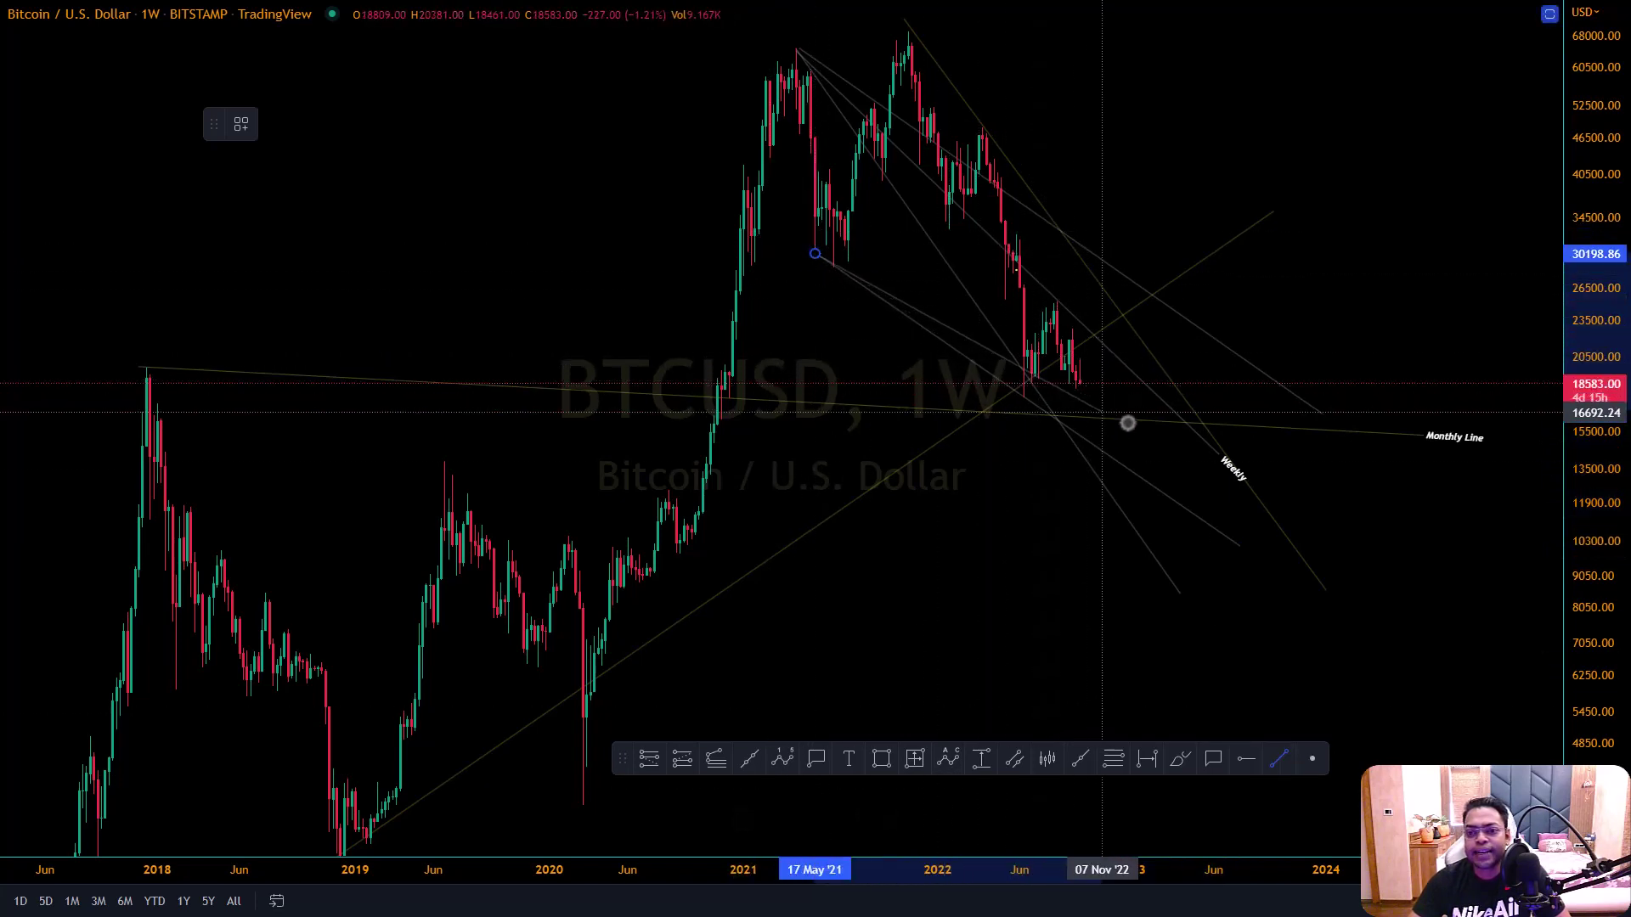
left_click(1233, 490)
left_click(275, 126)
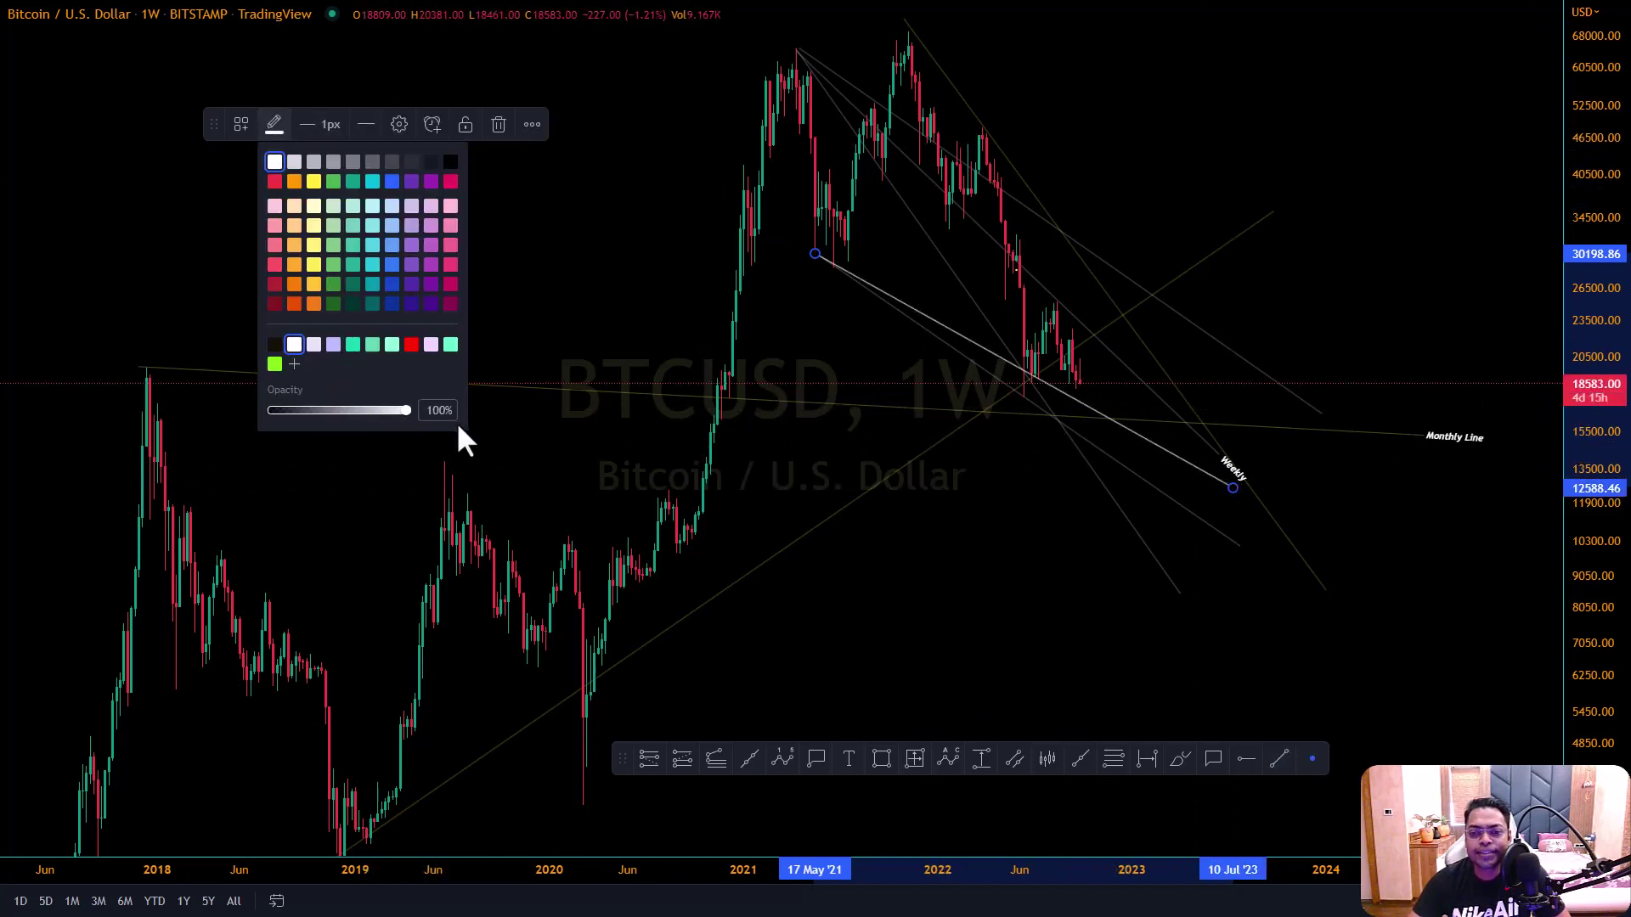
left_click(1028, 539)
scroll(1033, 541, "up", 2)
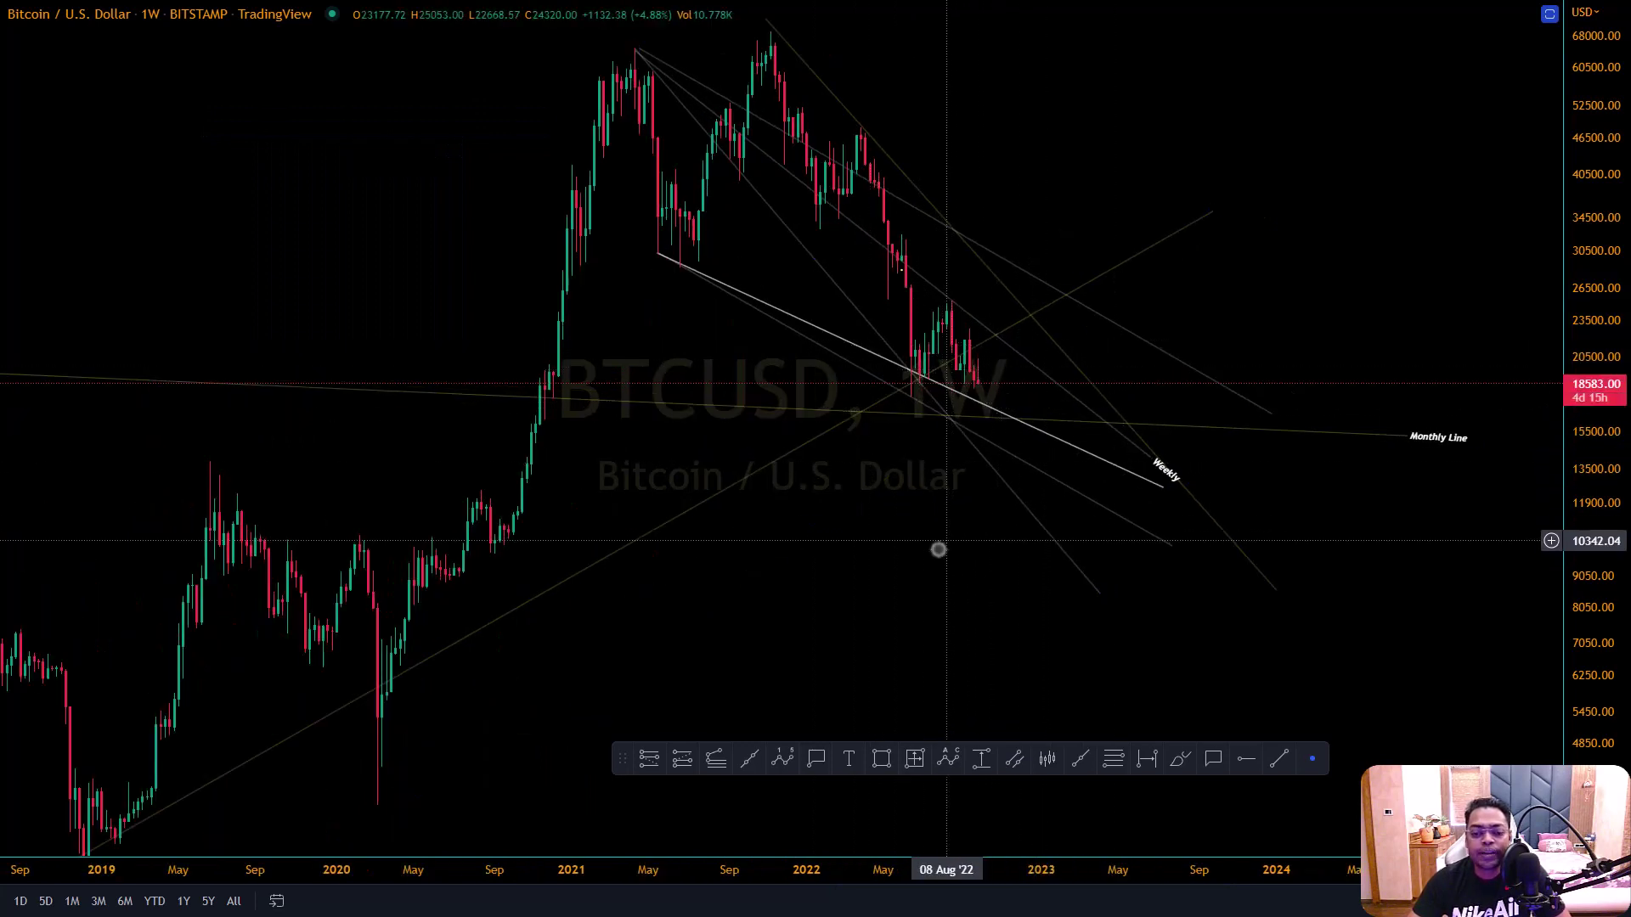
Sketch a small yellow brush arrow from the latest candle down to the bright trend line and undo the extra stroke
left_click(1182, 758)
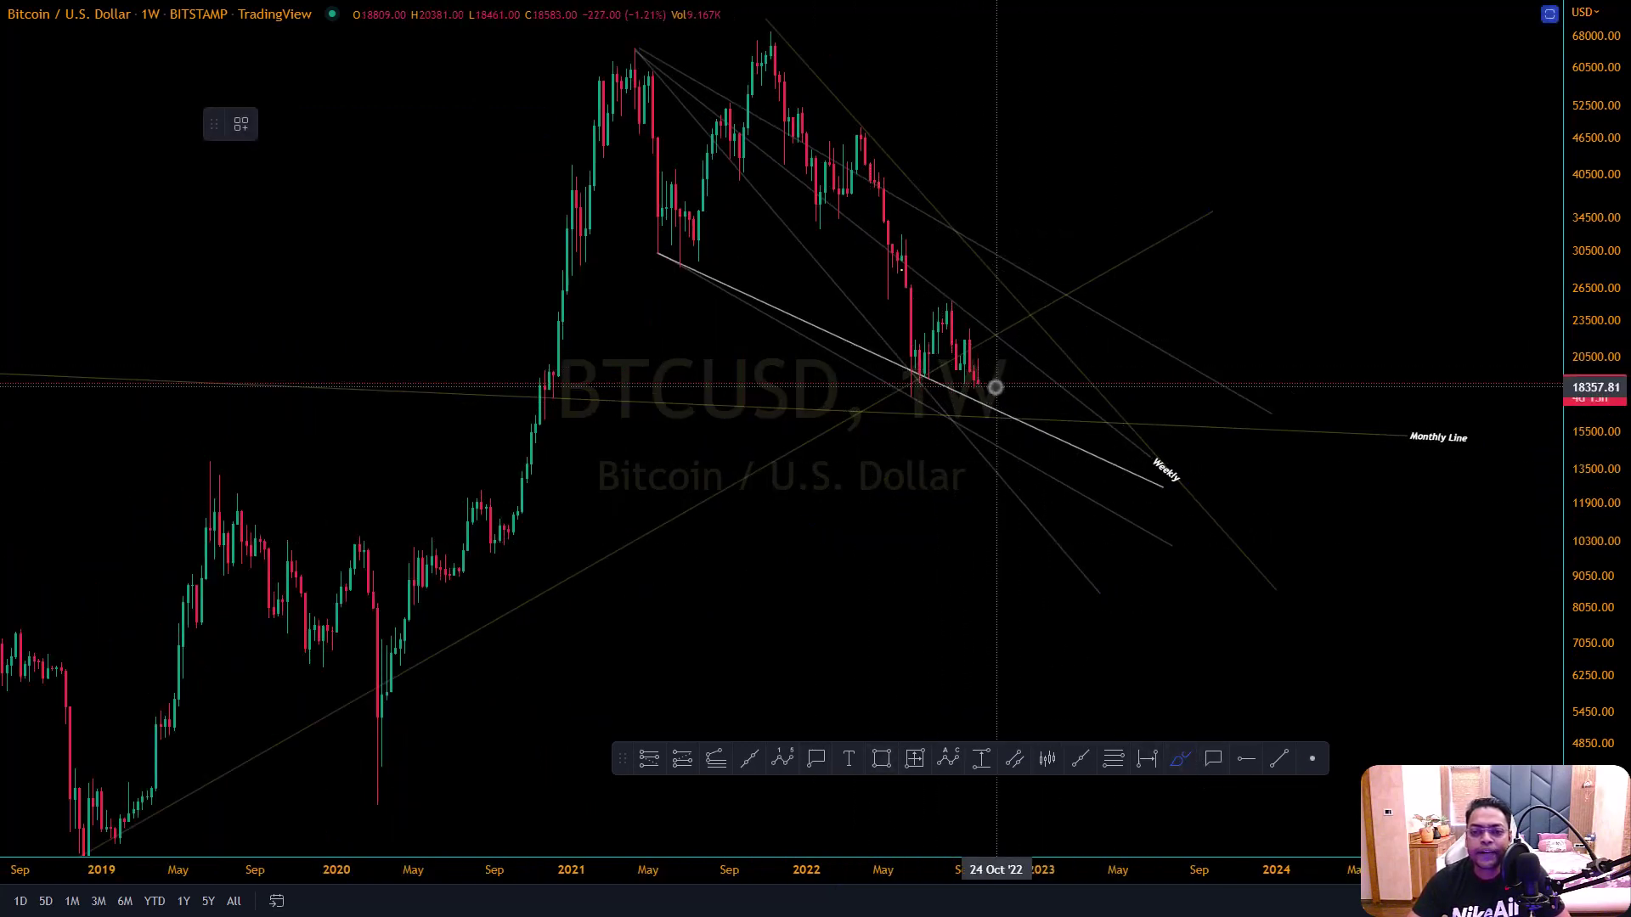
left_click_drag(978, 386, 988, 405)
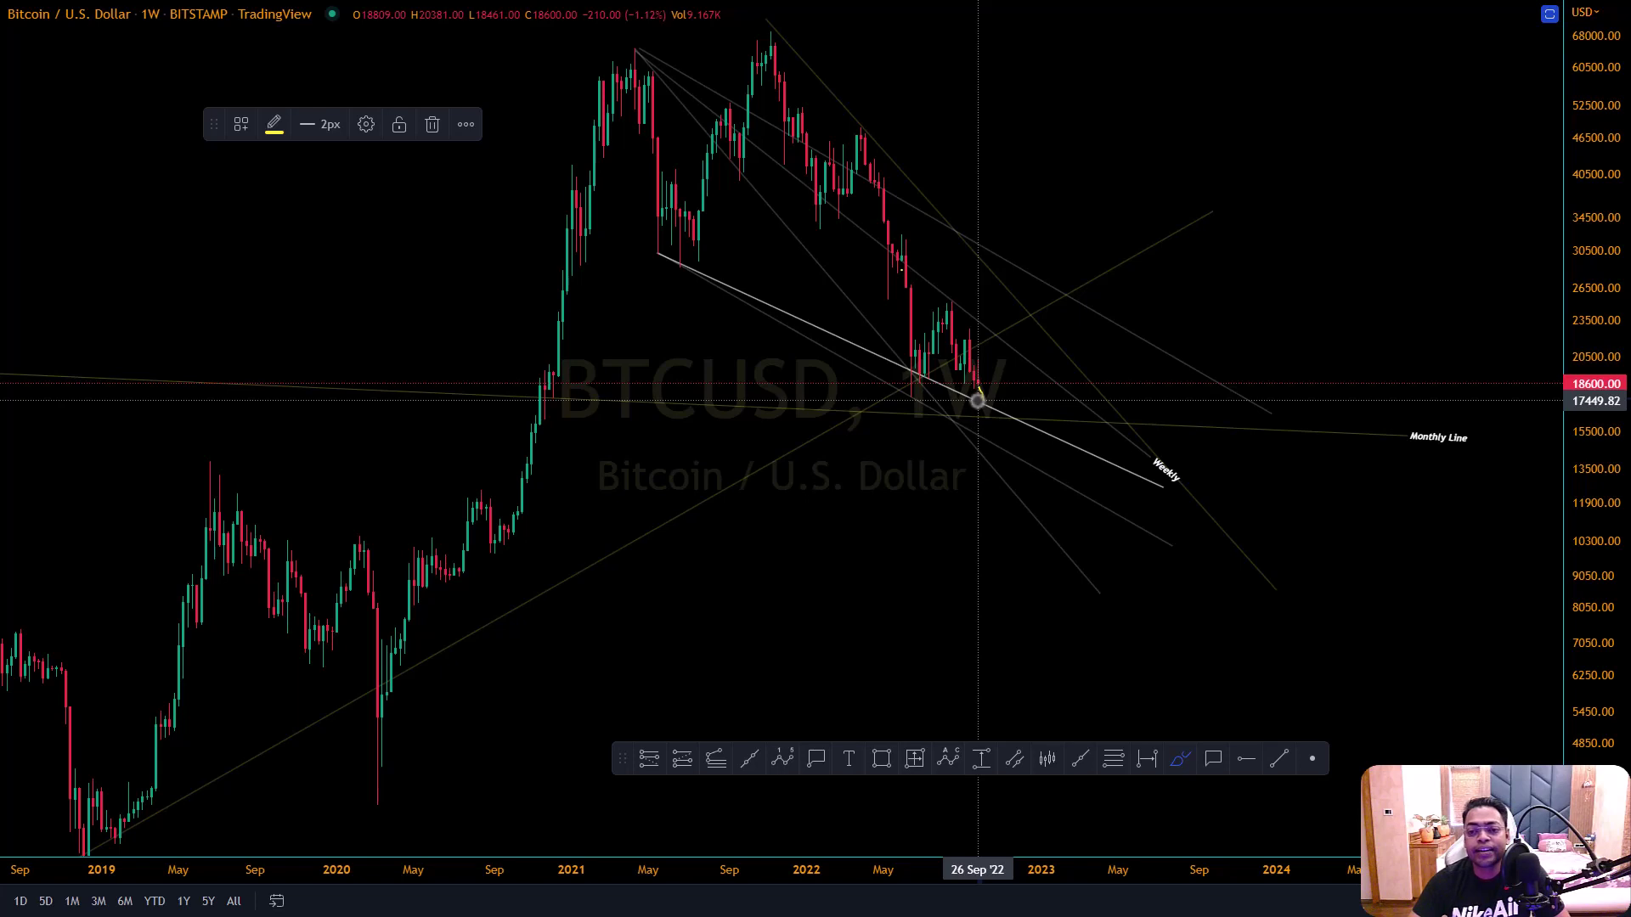
left_click_drag(983, 409, 1069, 304)
key("ctrl+z")
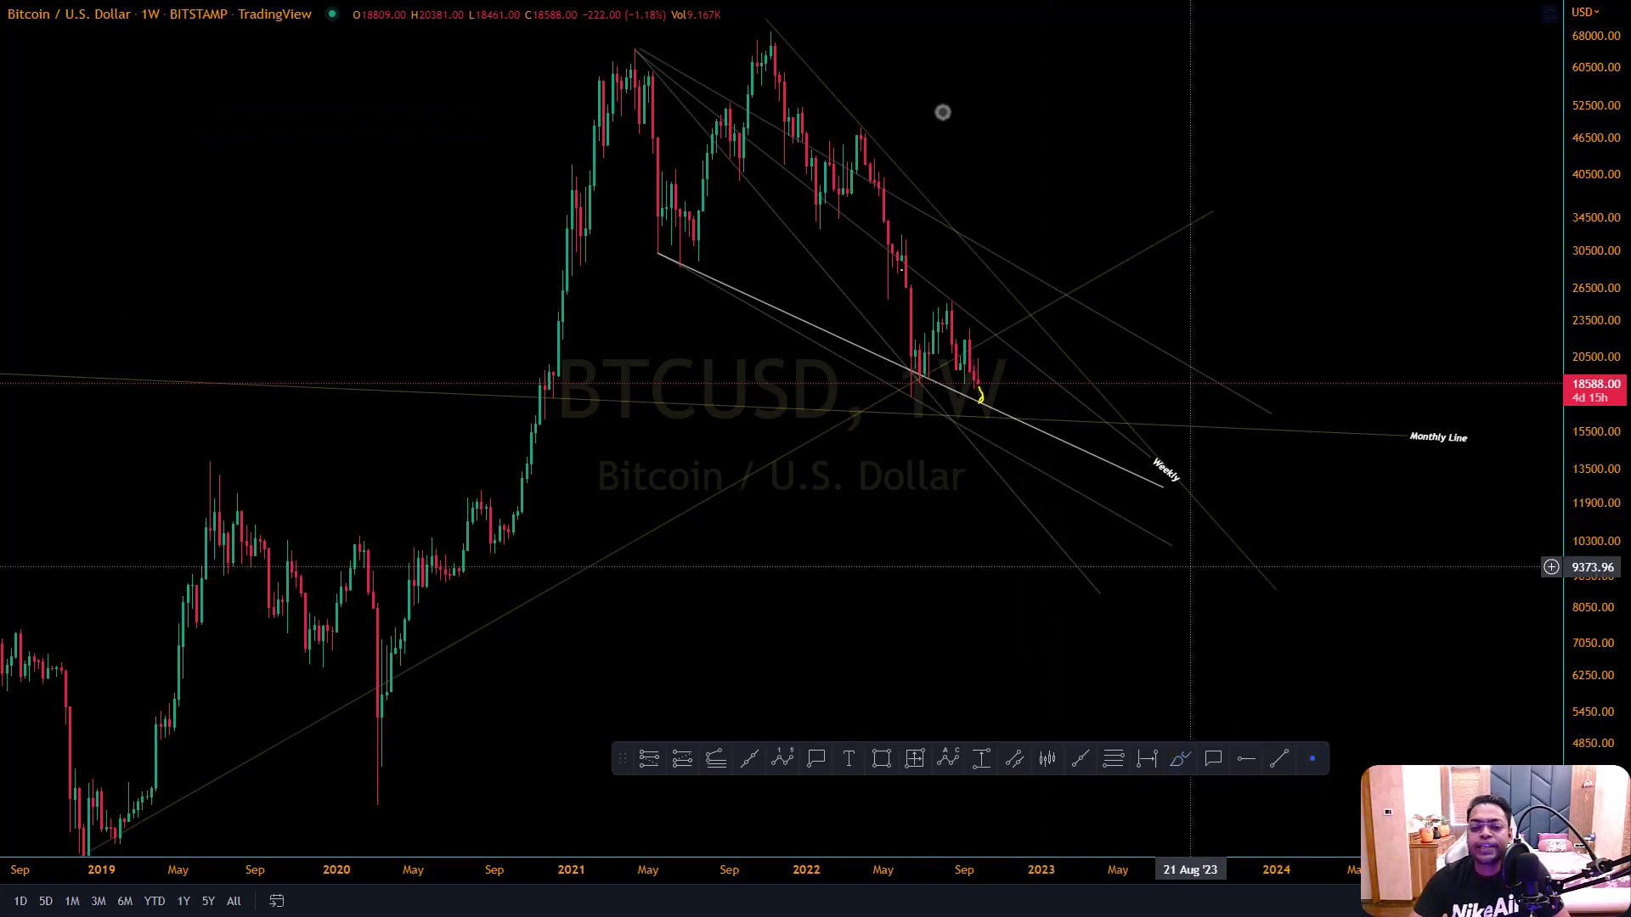
Switch the chart to the daily timeframe, return to full screen and fit the price history since 2019 in view
left_click(813, 61)
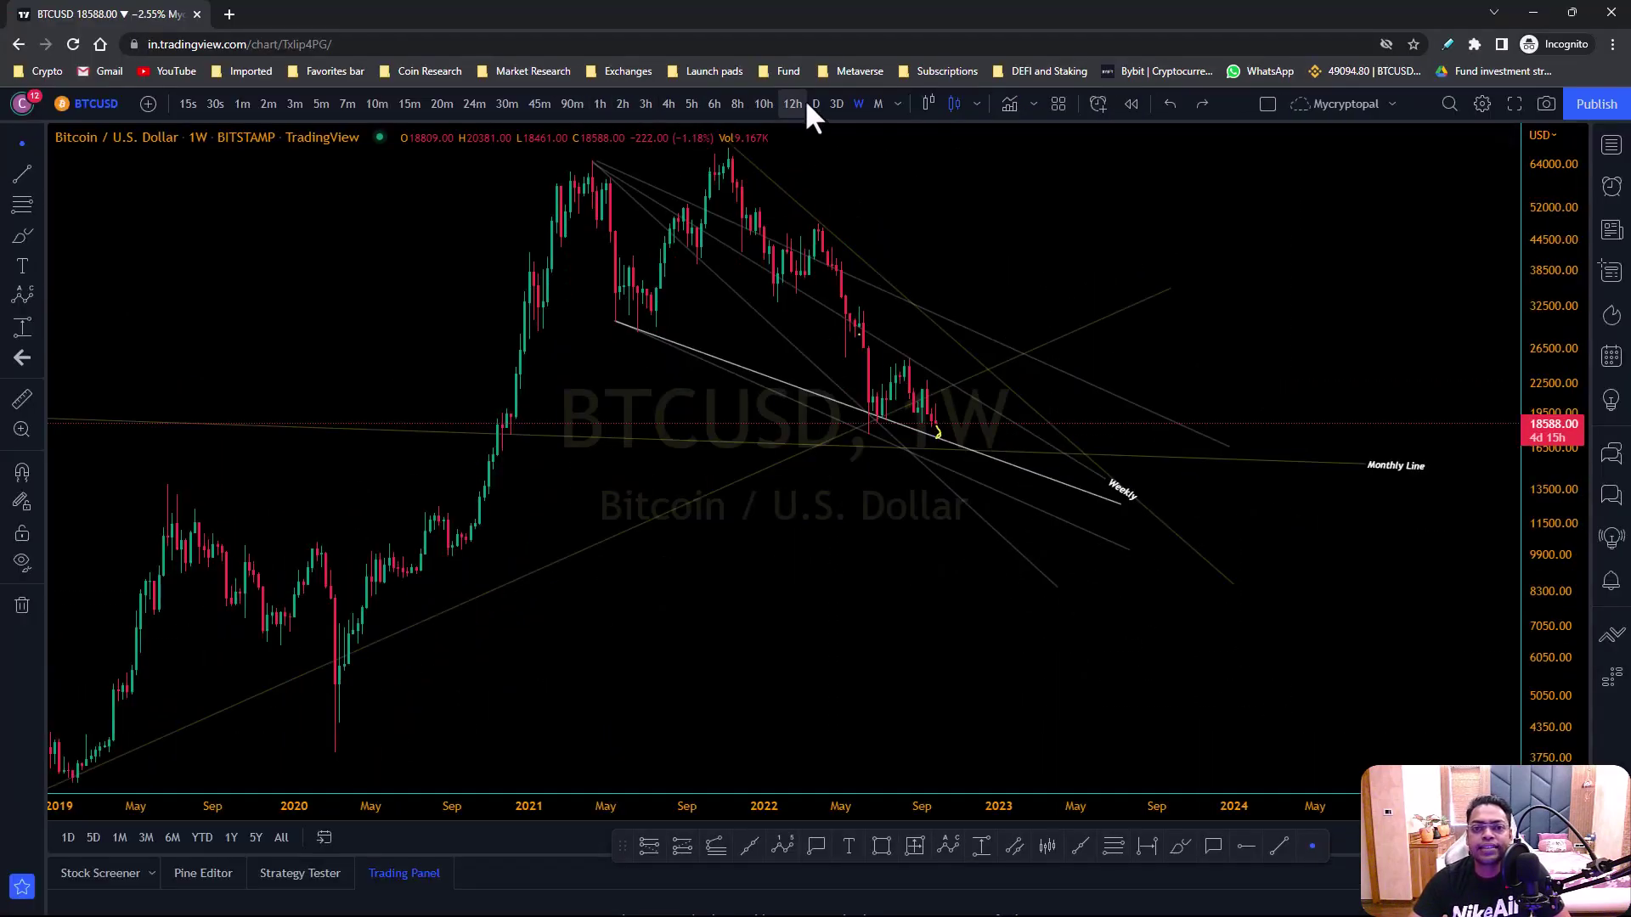
left_click(816, 103)
left_click(1514, 104)
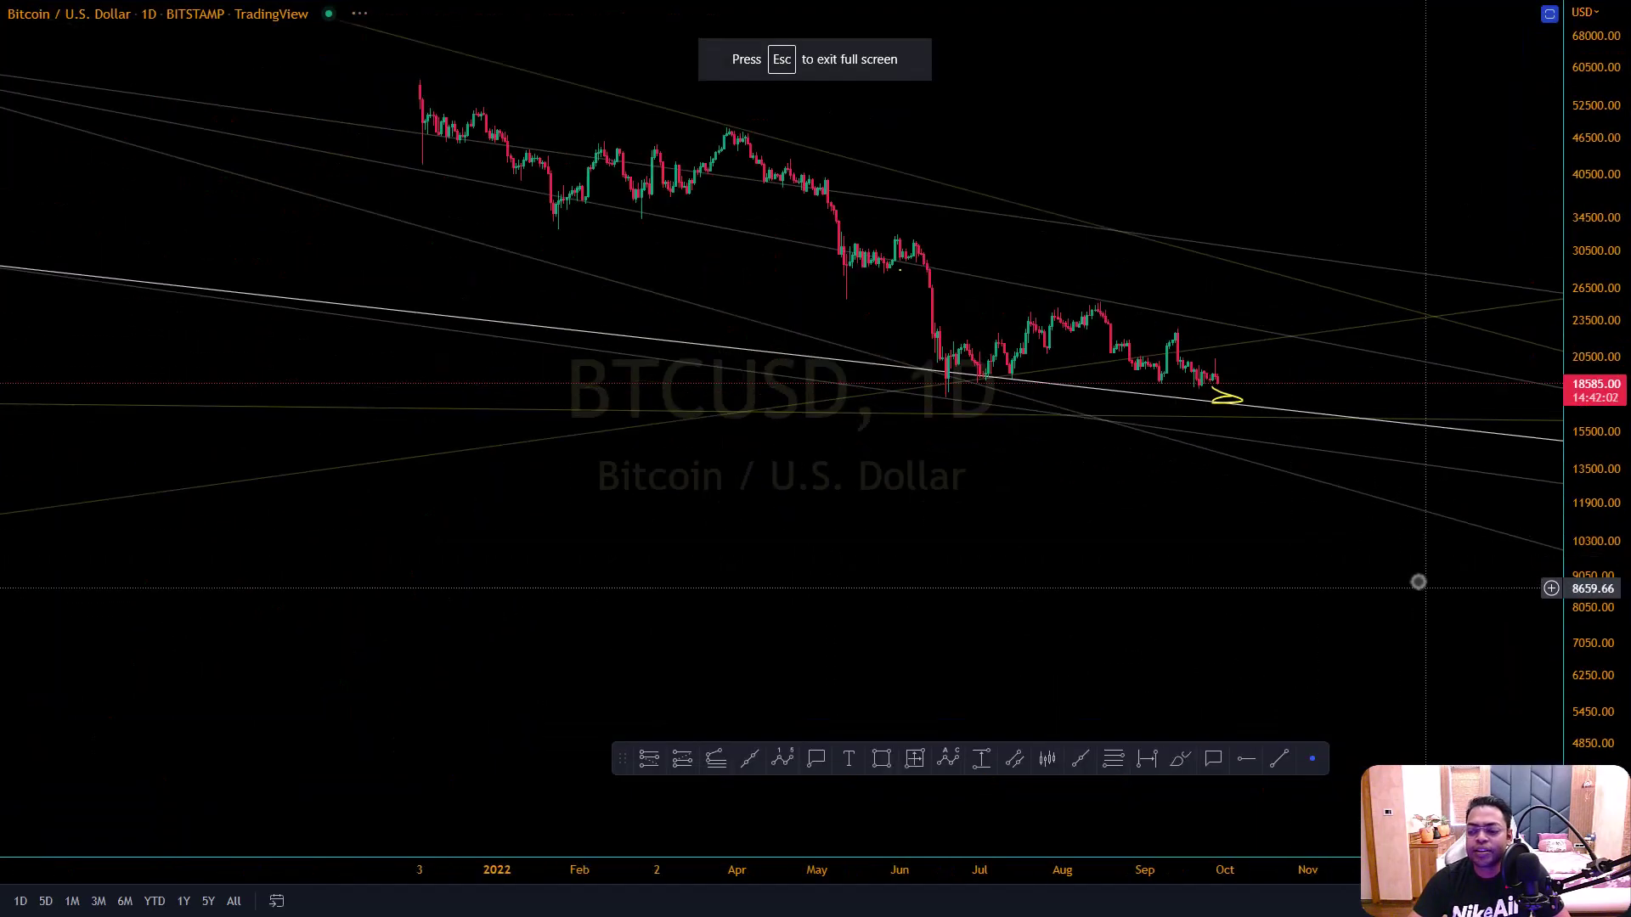
scroll(1418, 582, "down", 10)
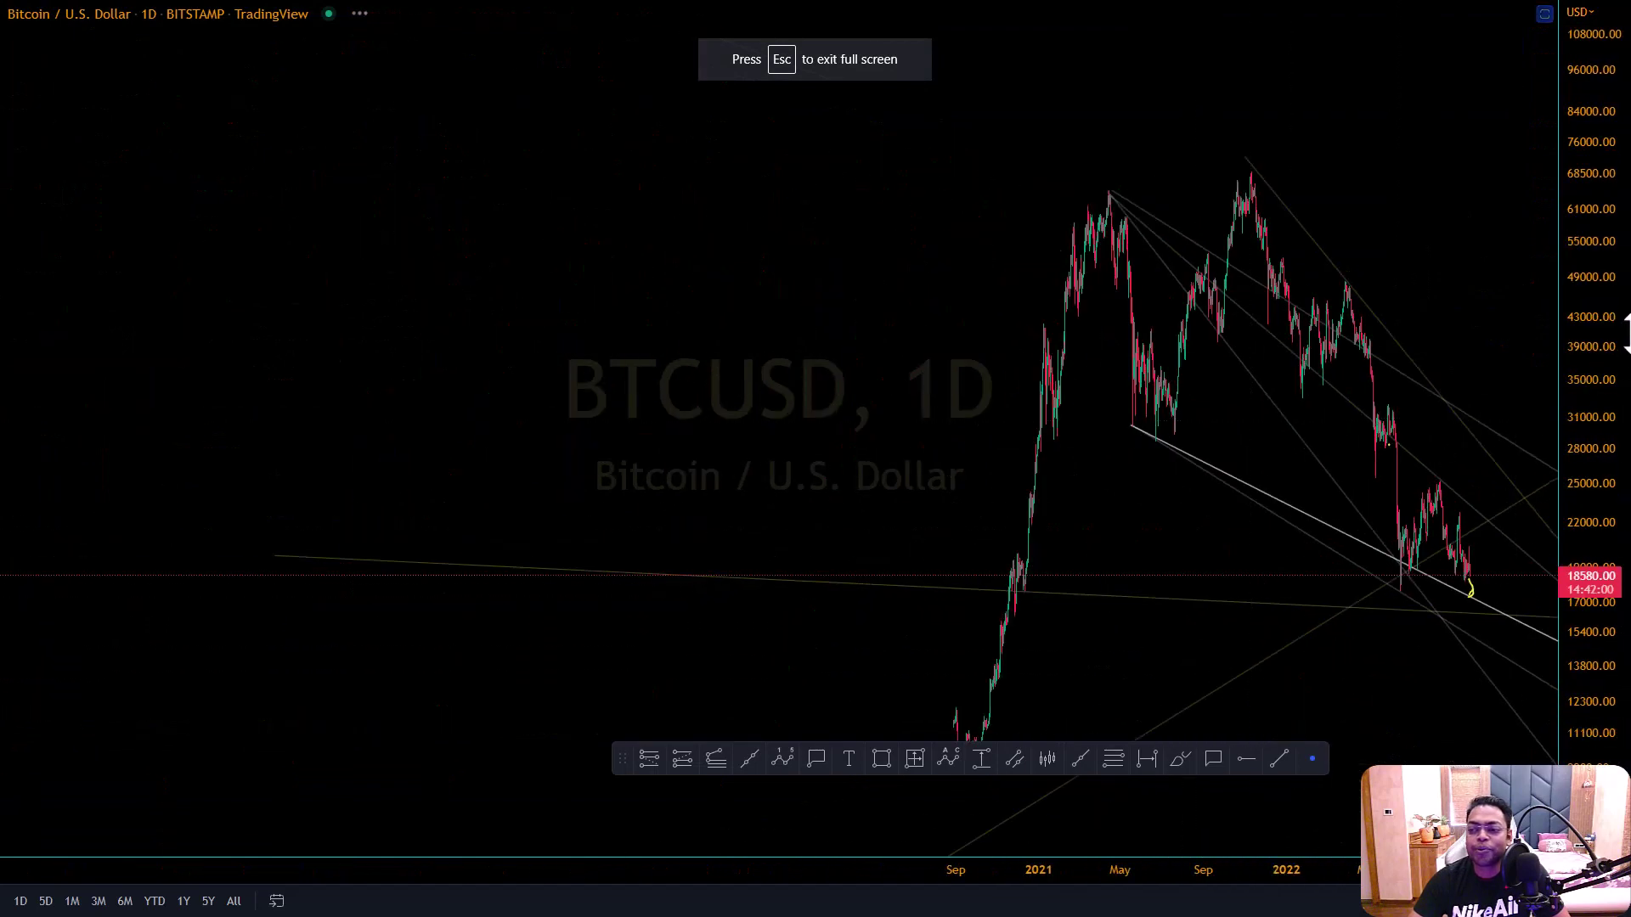
scroll(1471, 528, "down", 6)
left_click_drag(1350, 608, 969, 544)
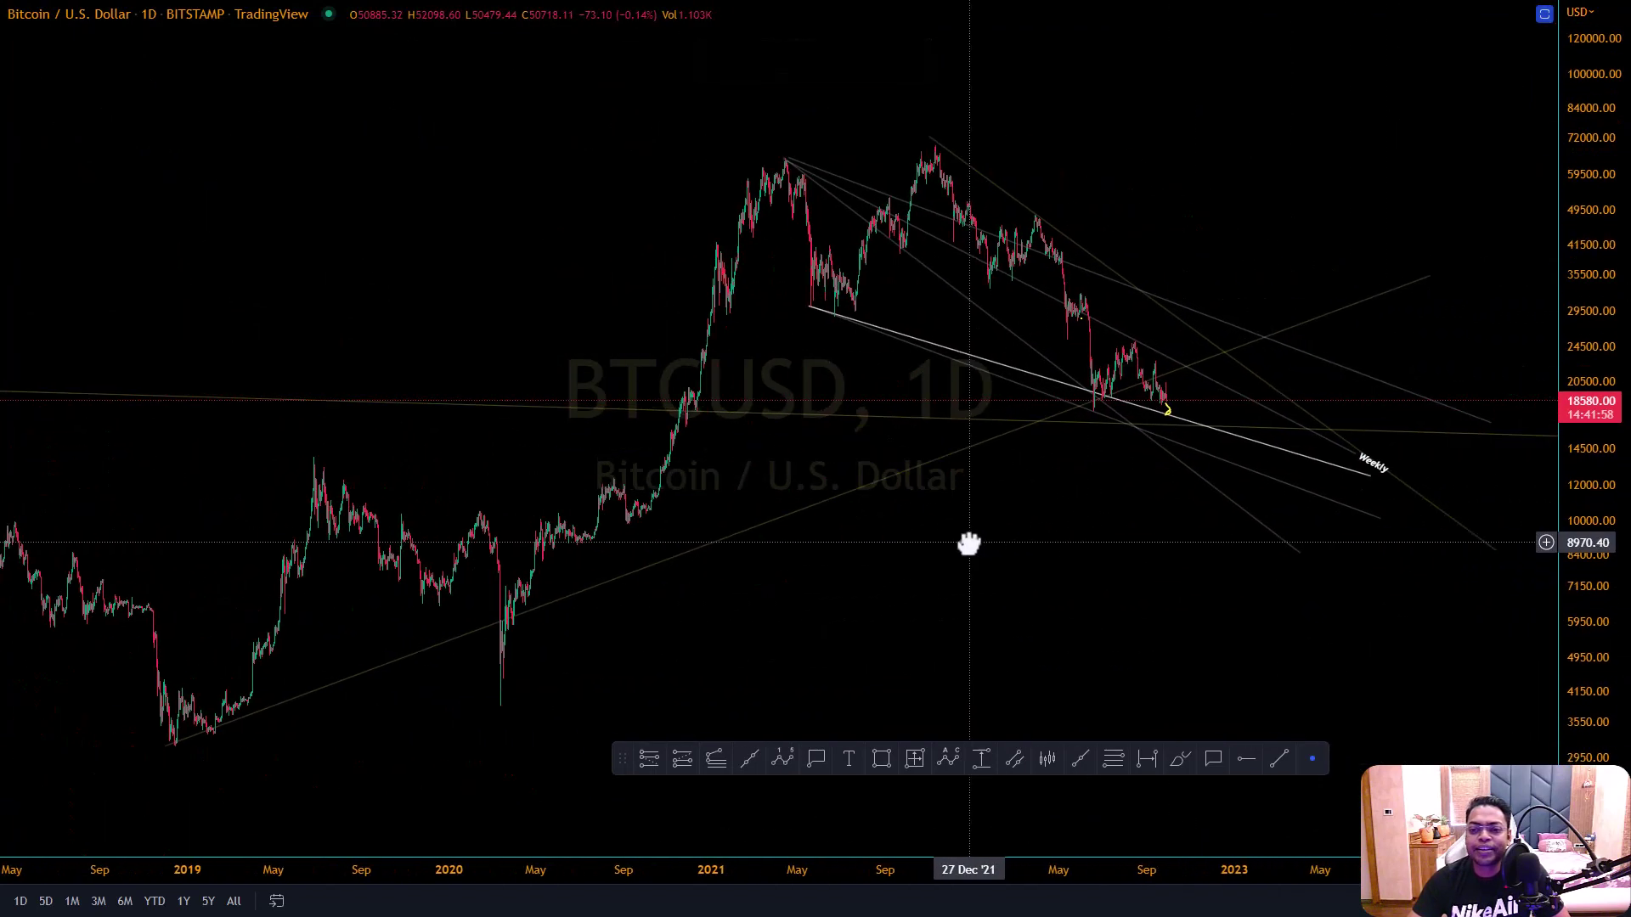
Lower the opacity of the bright white trend line from the May 2021 low to 33%
left_click(1189, 432)
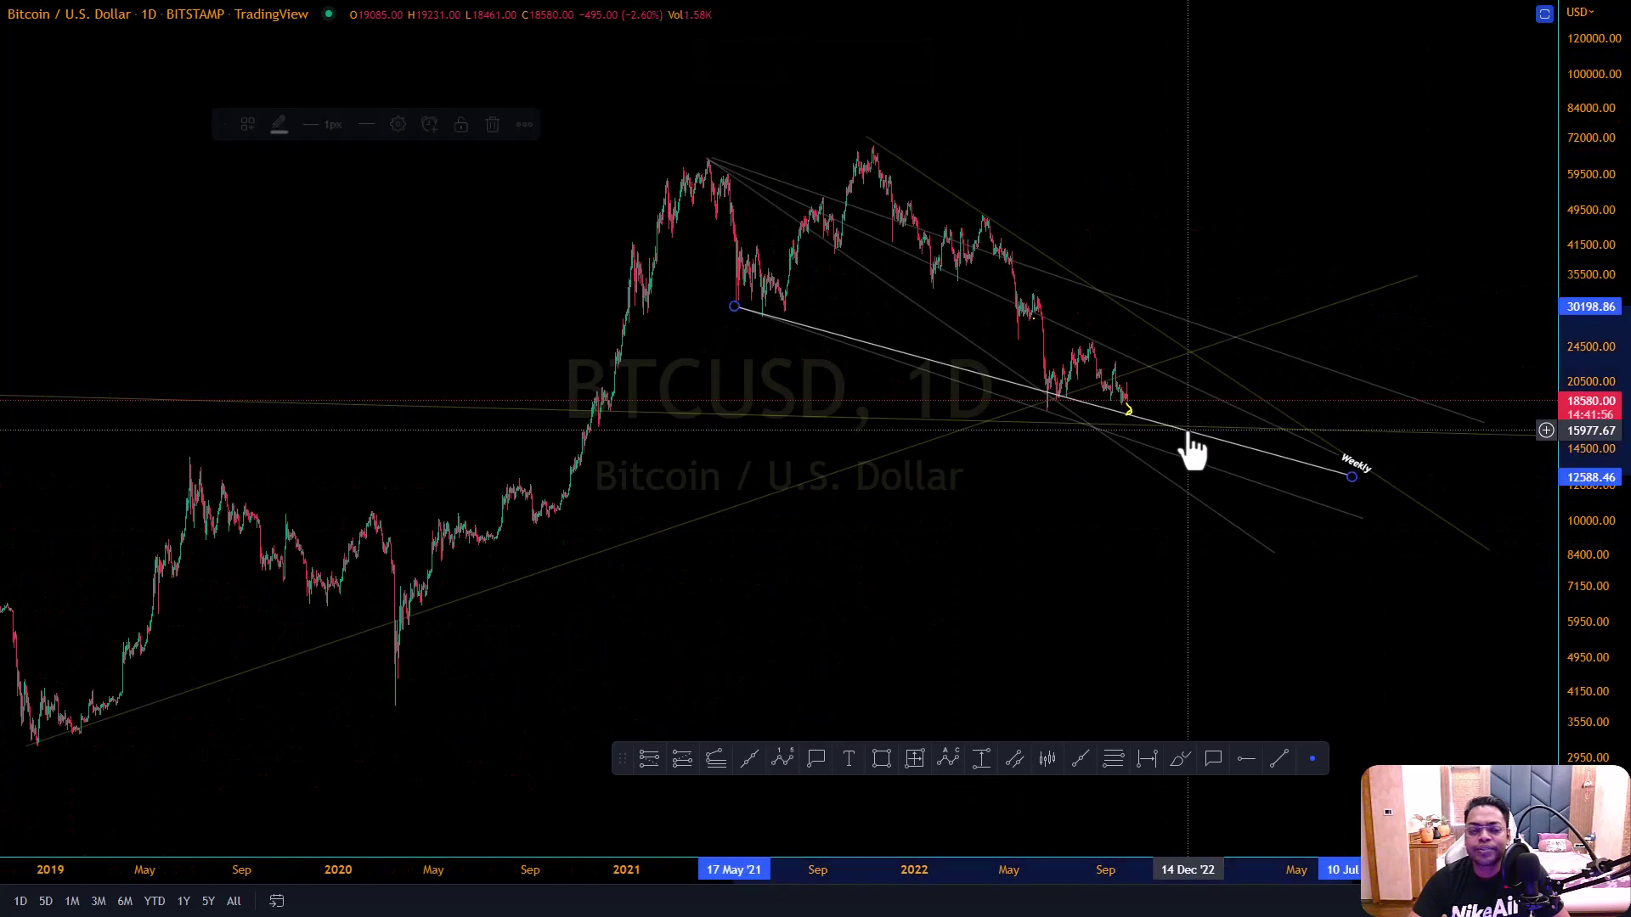
left_click(274, 127)
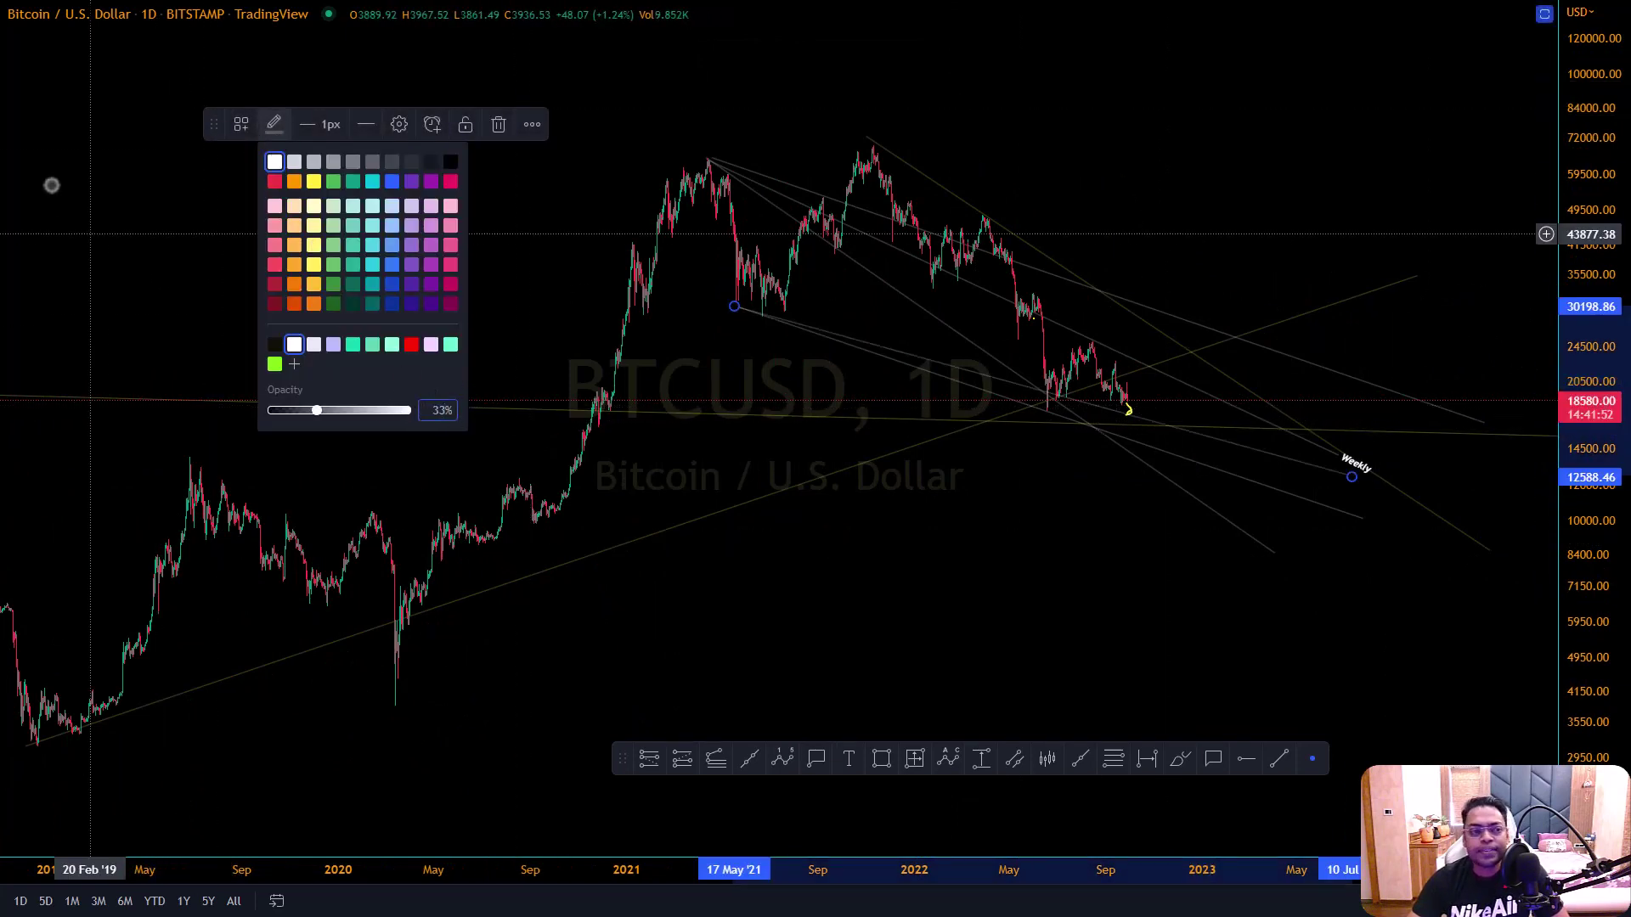
left_click(235, 127)
left_click(280, 161)
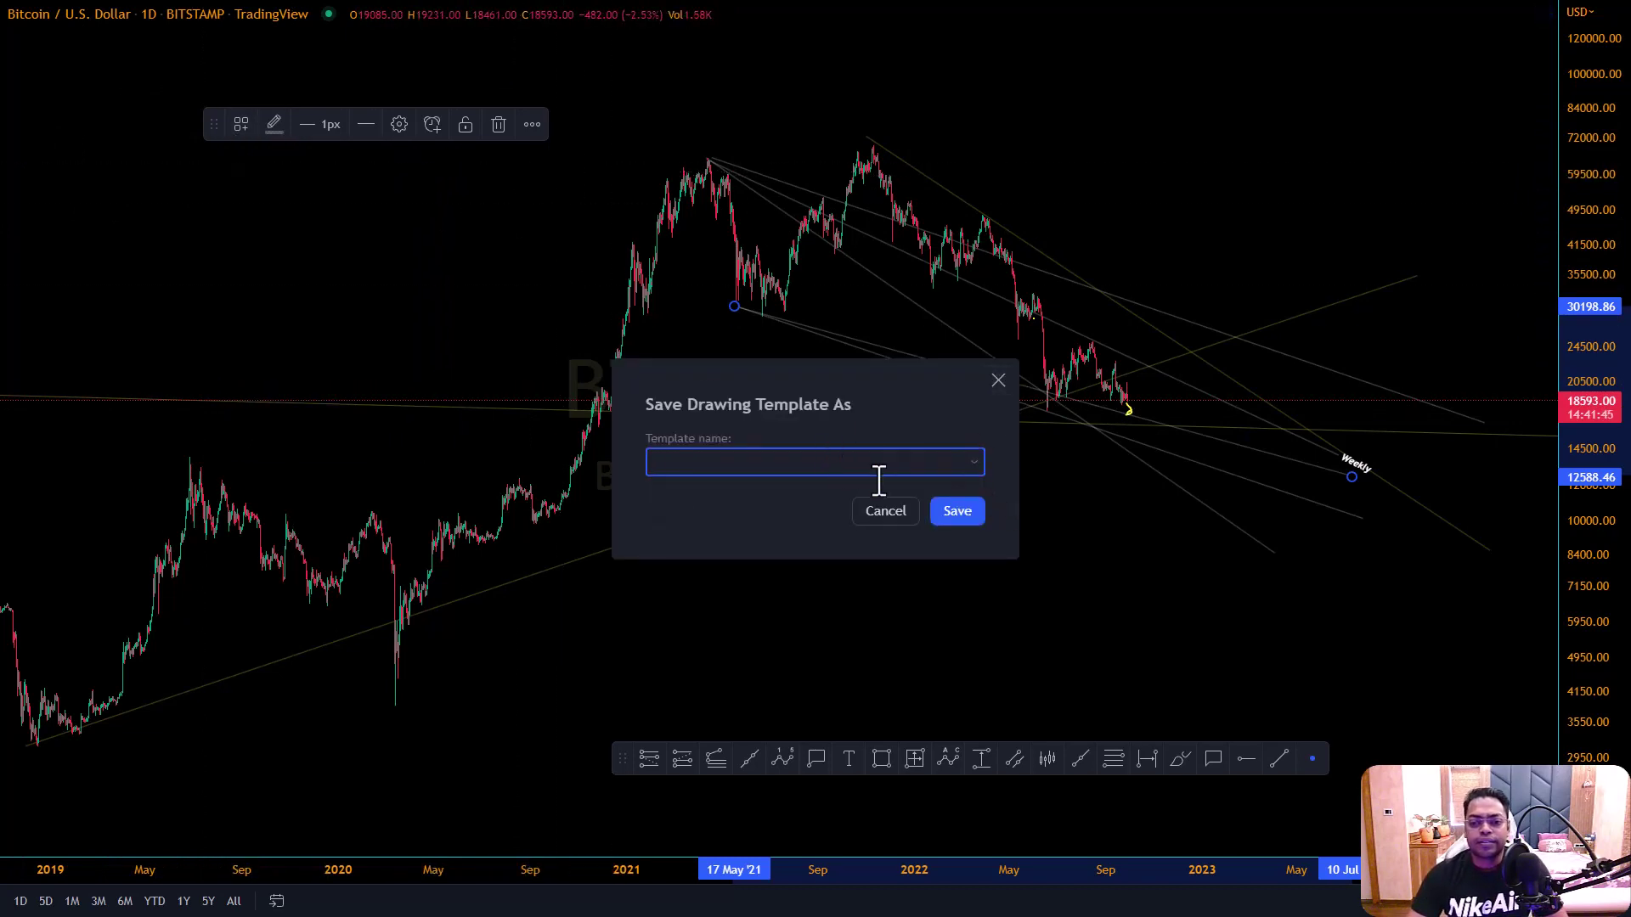
left_click(998, 380)
left_click(1066, 518)
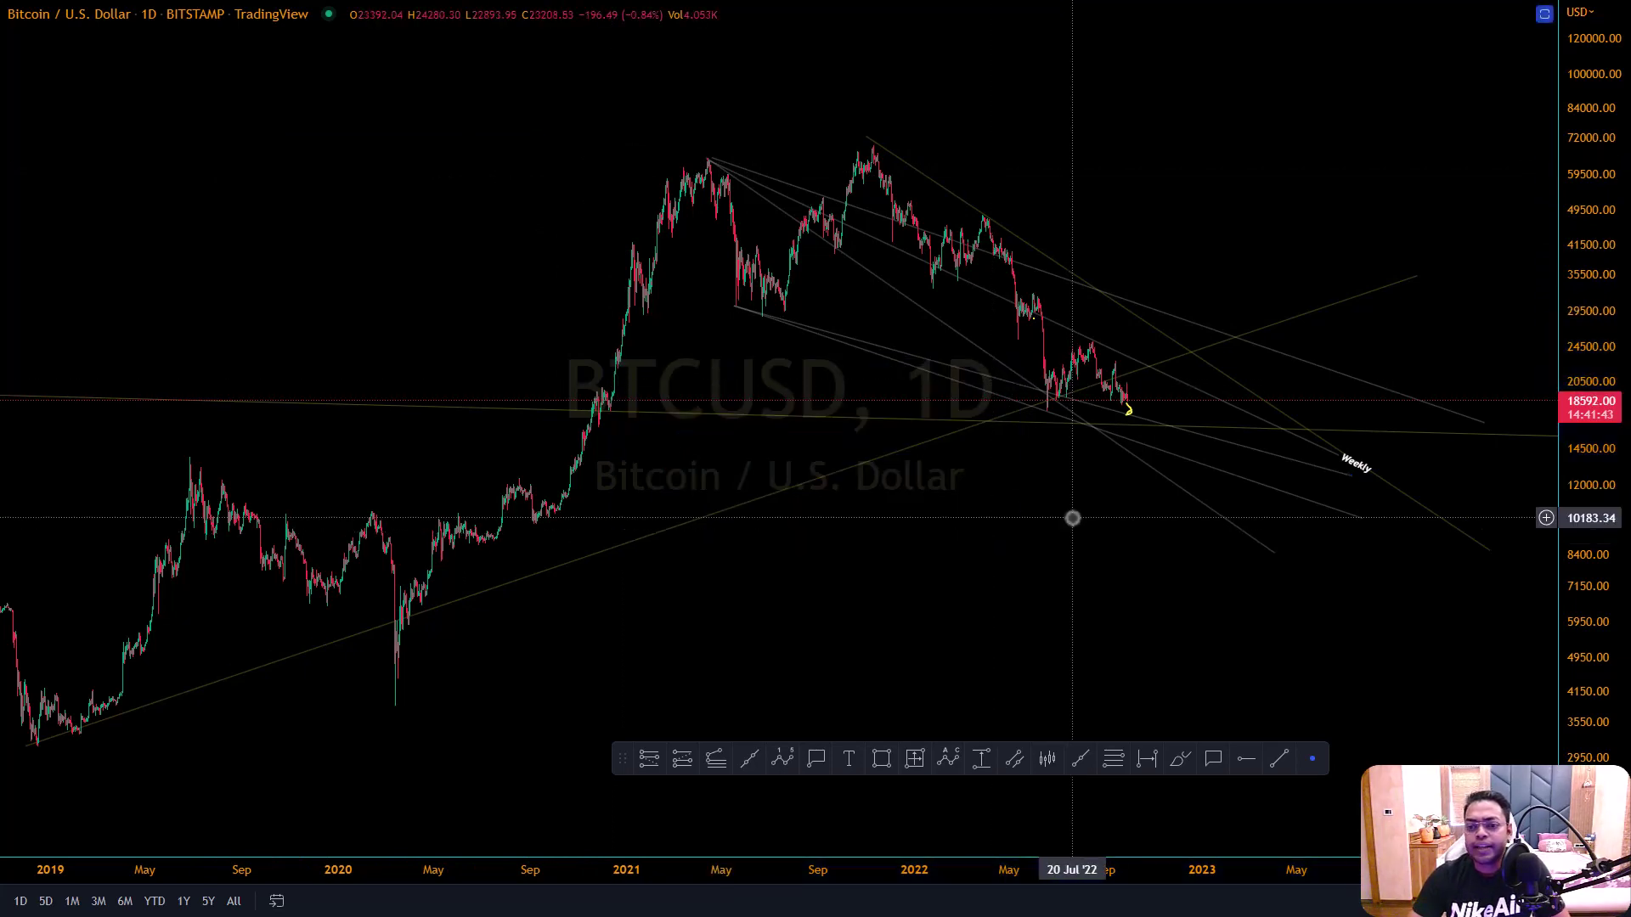
Draw a trend line from the November 2021 high down to about 12900 in February 2023
scroll(1072, 517, "up", 4)
scroll(1061, 510, "down", 3)
left_click_drag(1598, 432, 1597, 345)
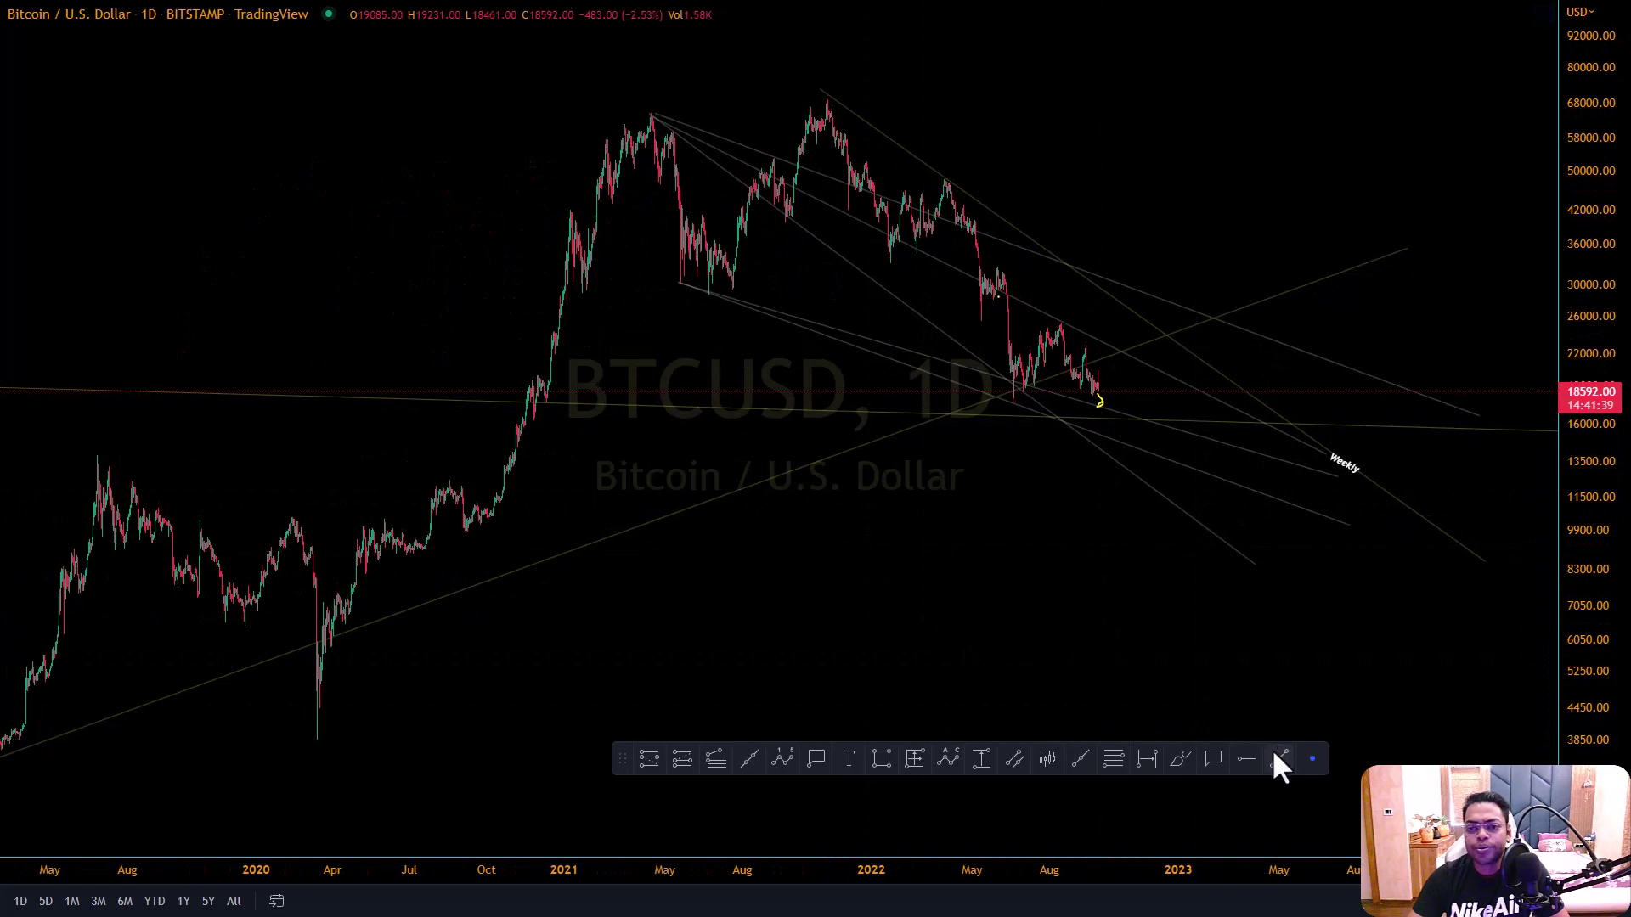
left_click(827, 96)
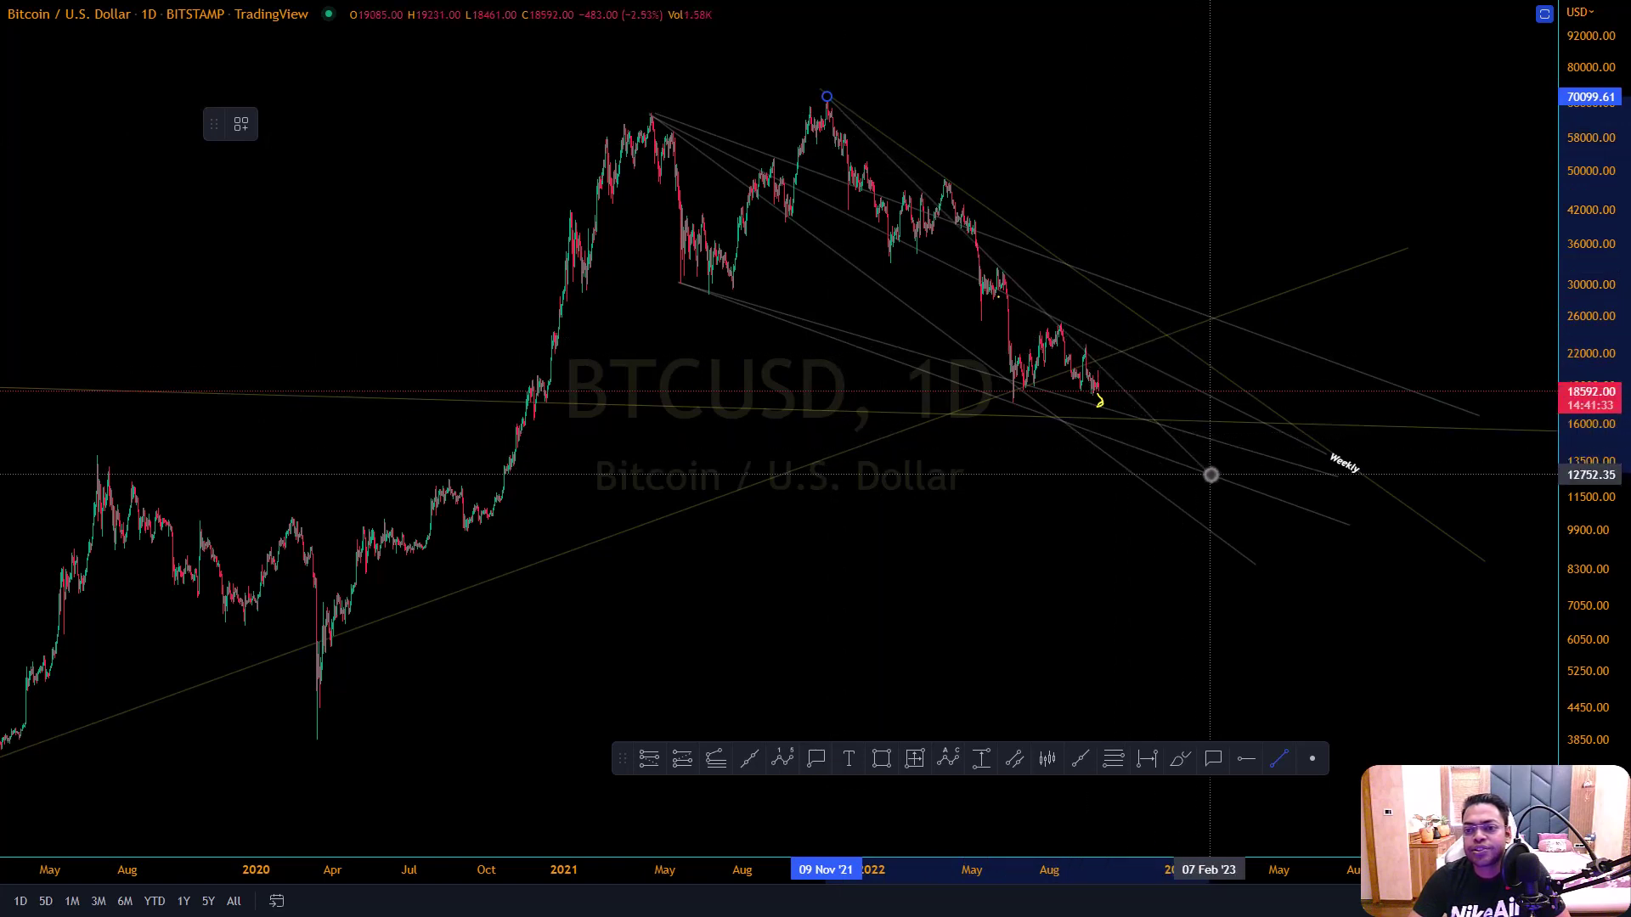
left_click(1217, 471)
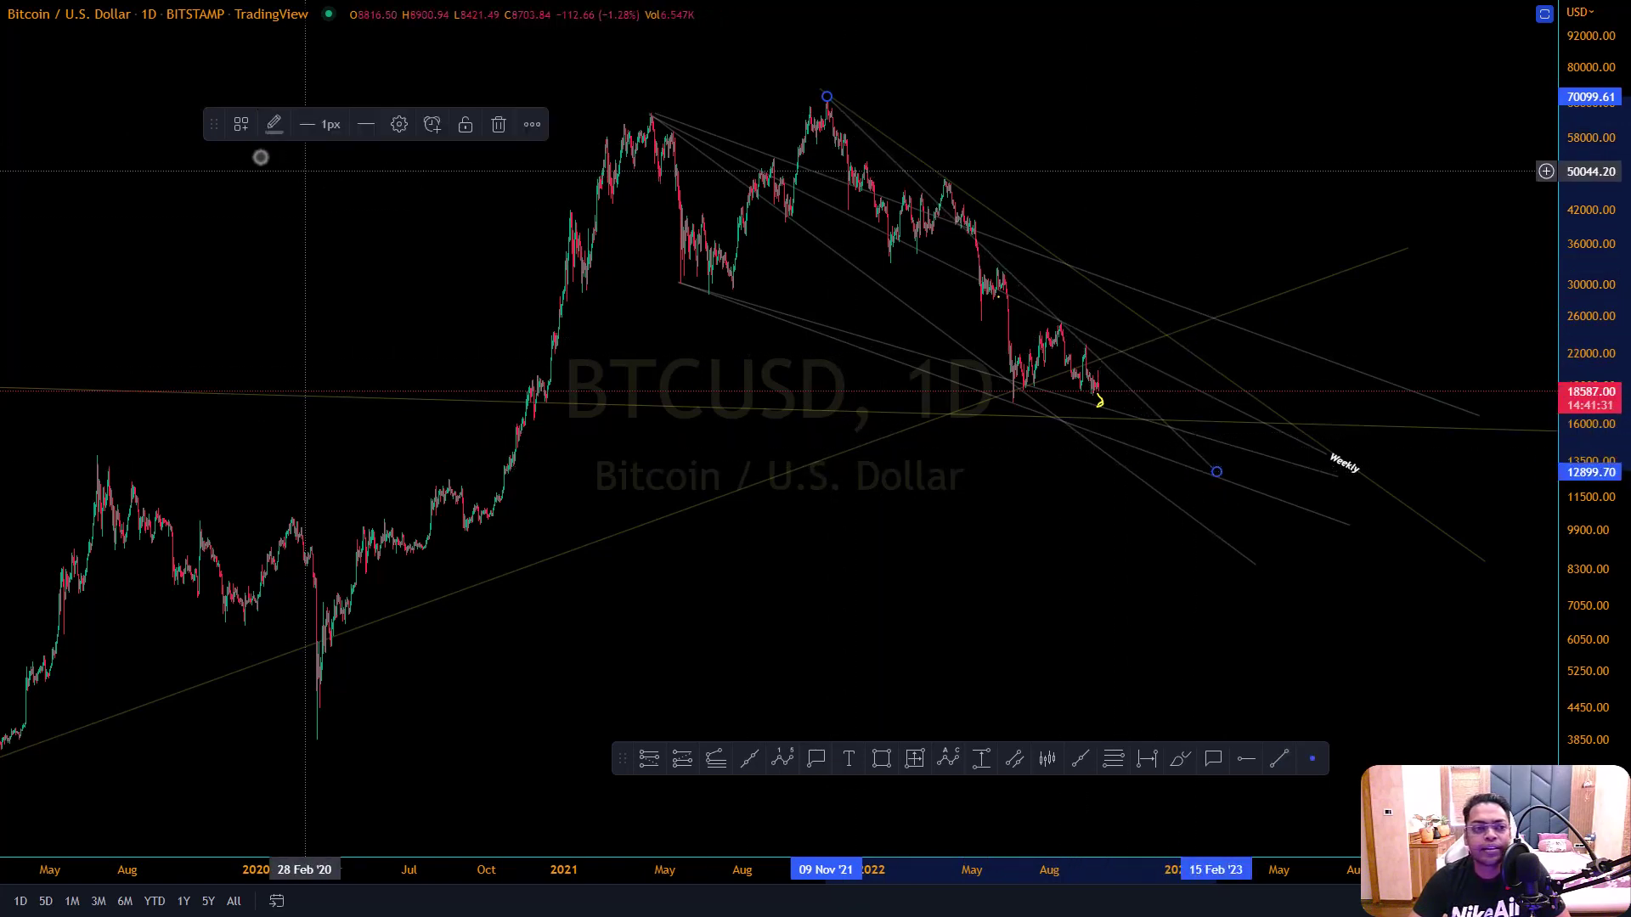
Color the new trend line from the November 2021 high blue with 59% opacity
left_click(274, 124)
left_click(391, 176)
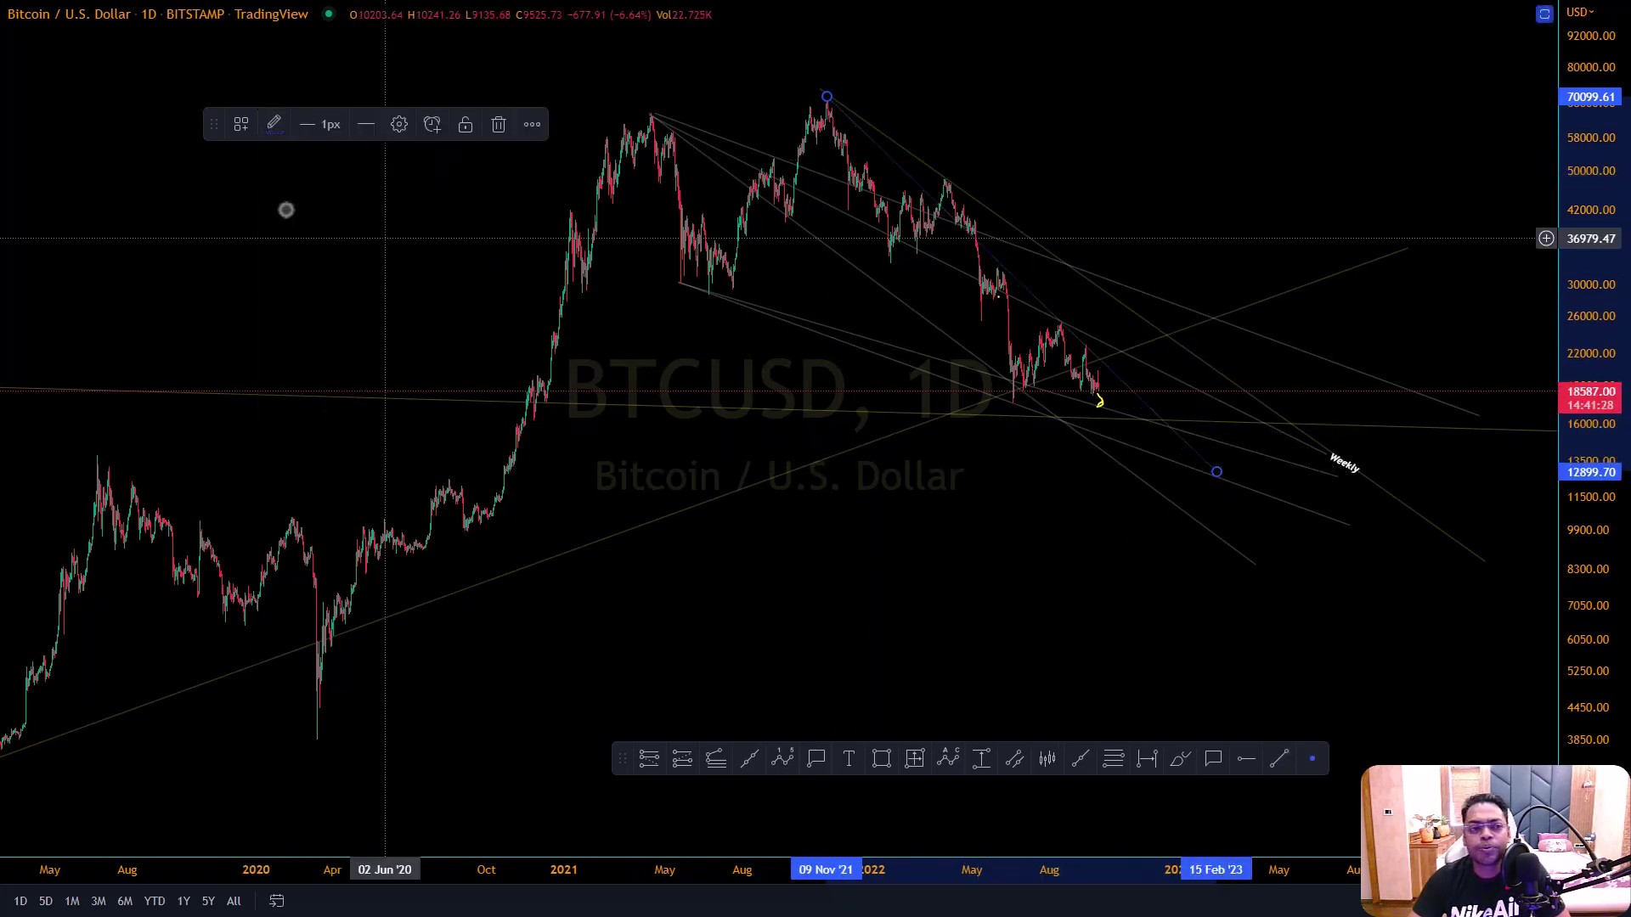
left_click(275, 127)
left_click_drag(316, 411, 348, 411)
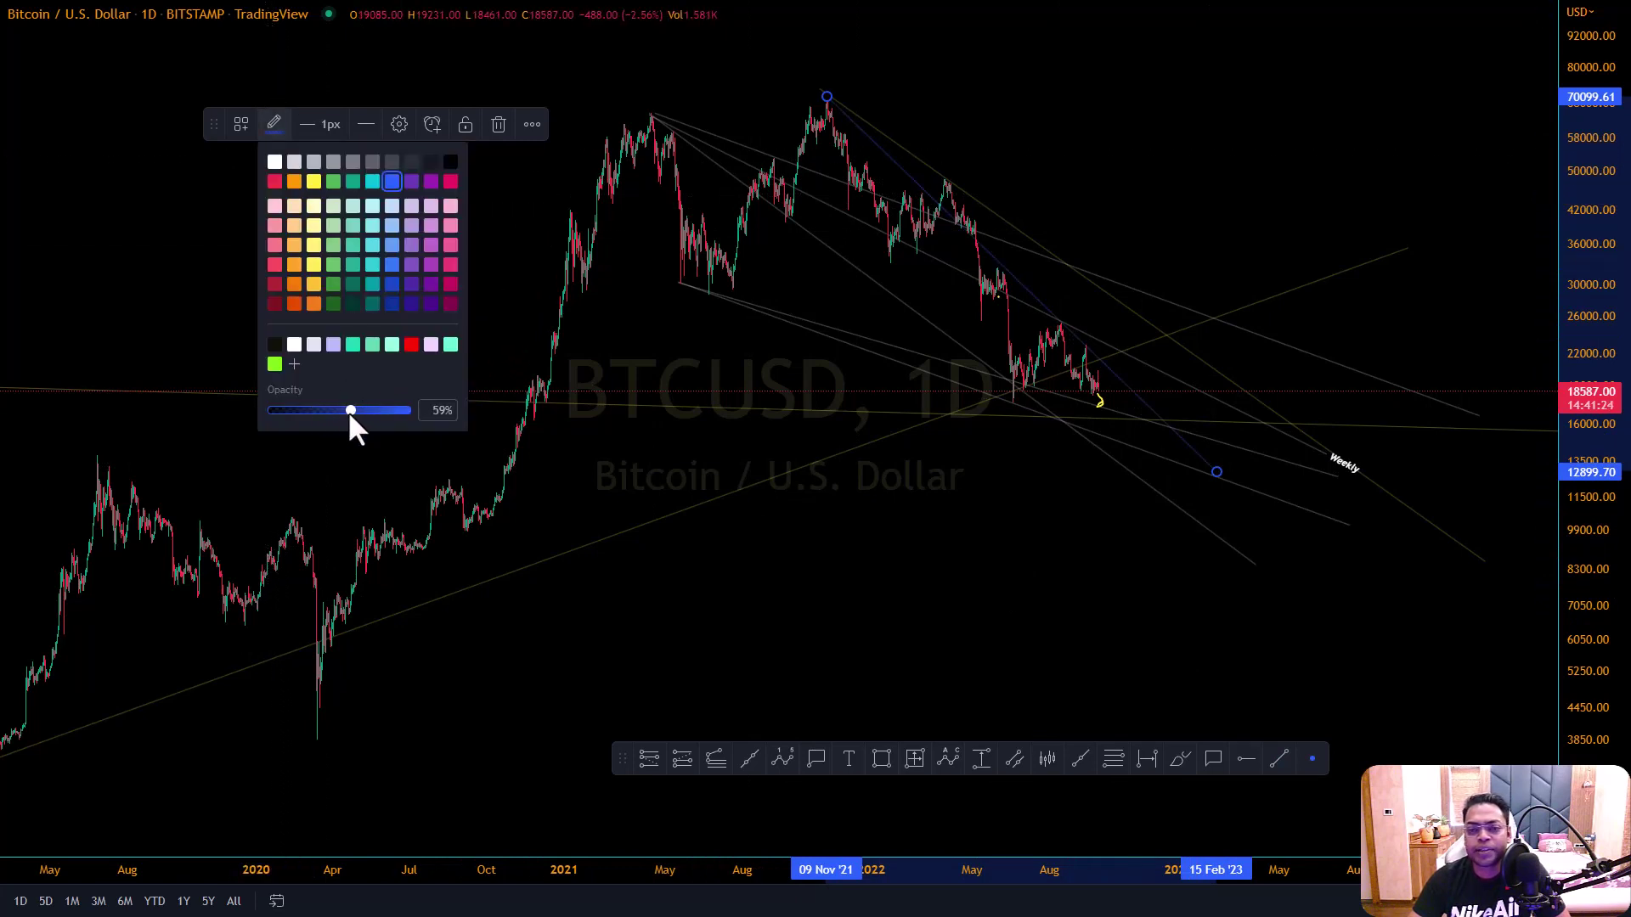
left_click(1011, 501)
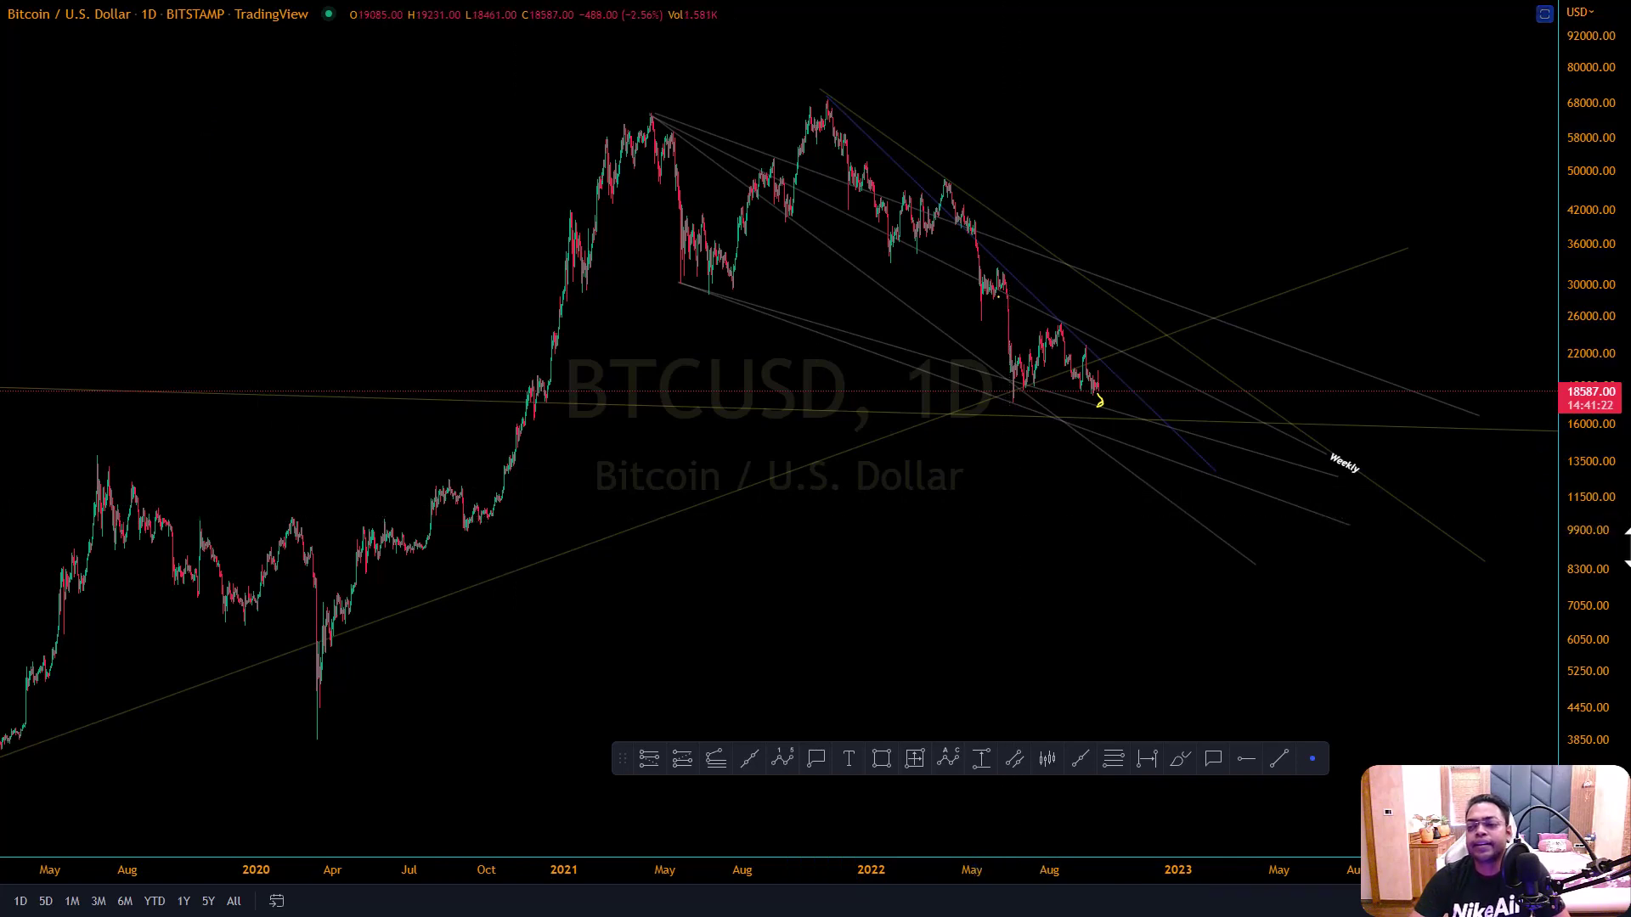
Add the text label "Daily" to the blue trend line from the November 2021 high
left_click_drag(1624, 556, 1597, 301)
left_click(1212, 464)
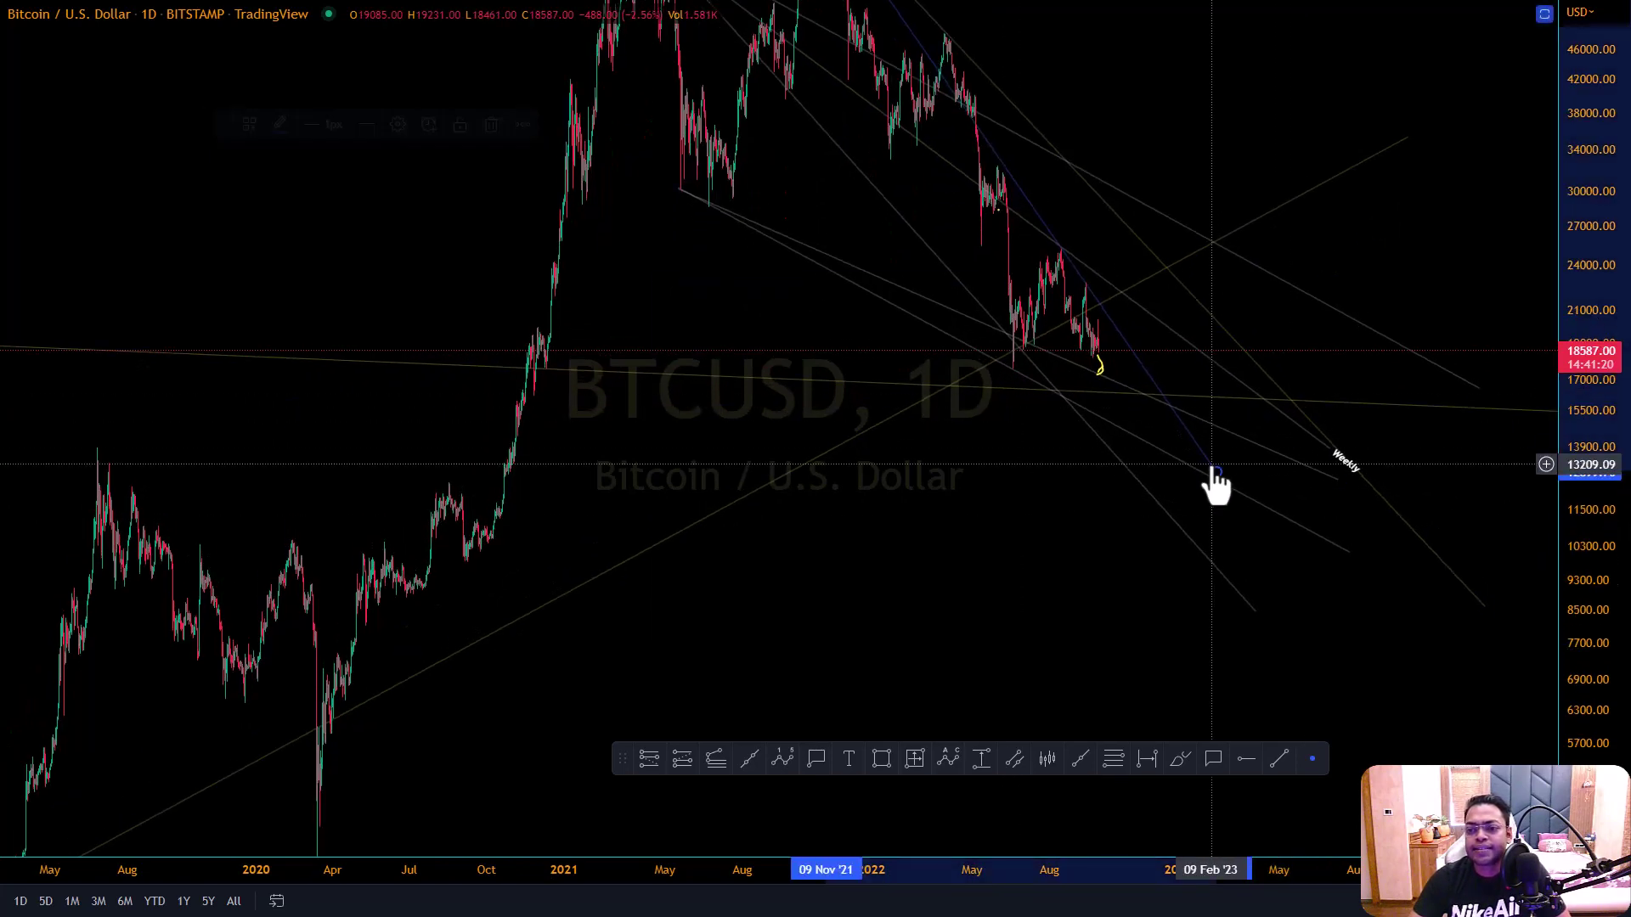
left_click(399, 125)
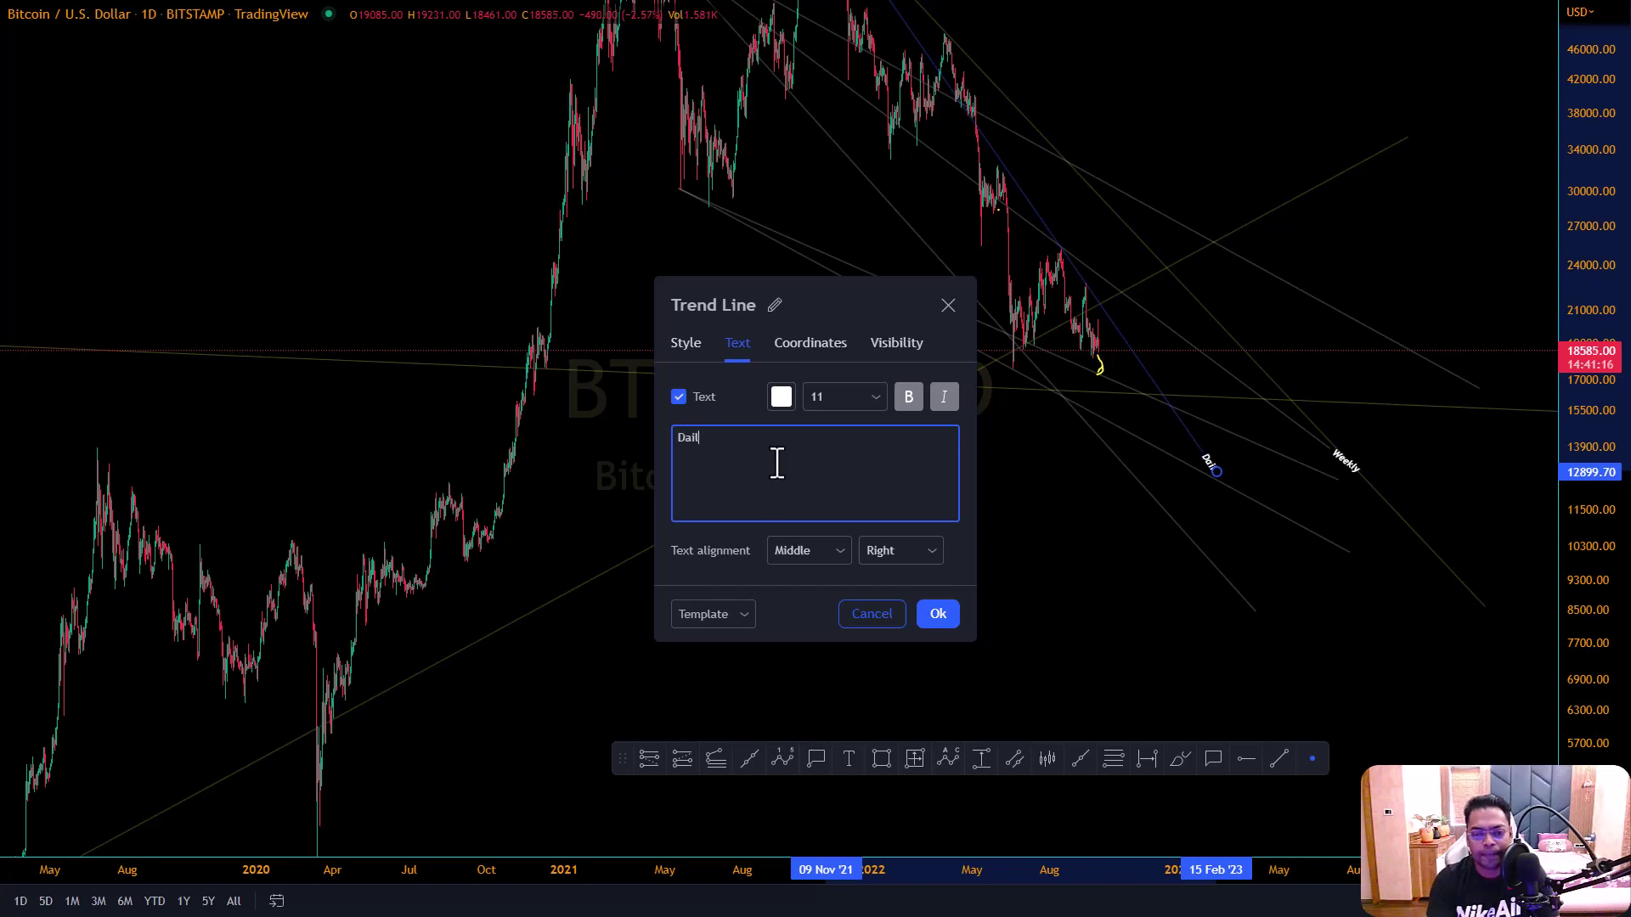
left_click(947, 613)
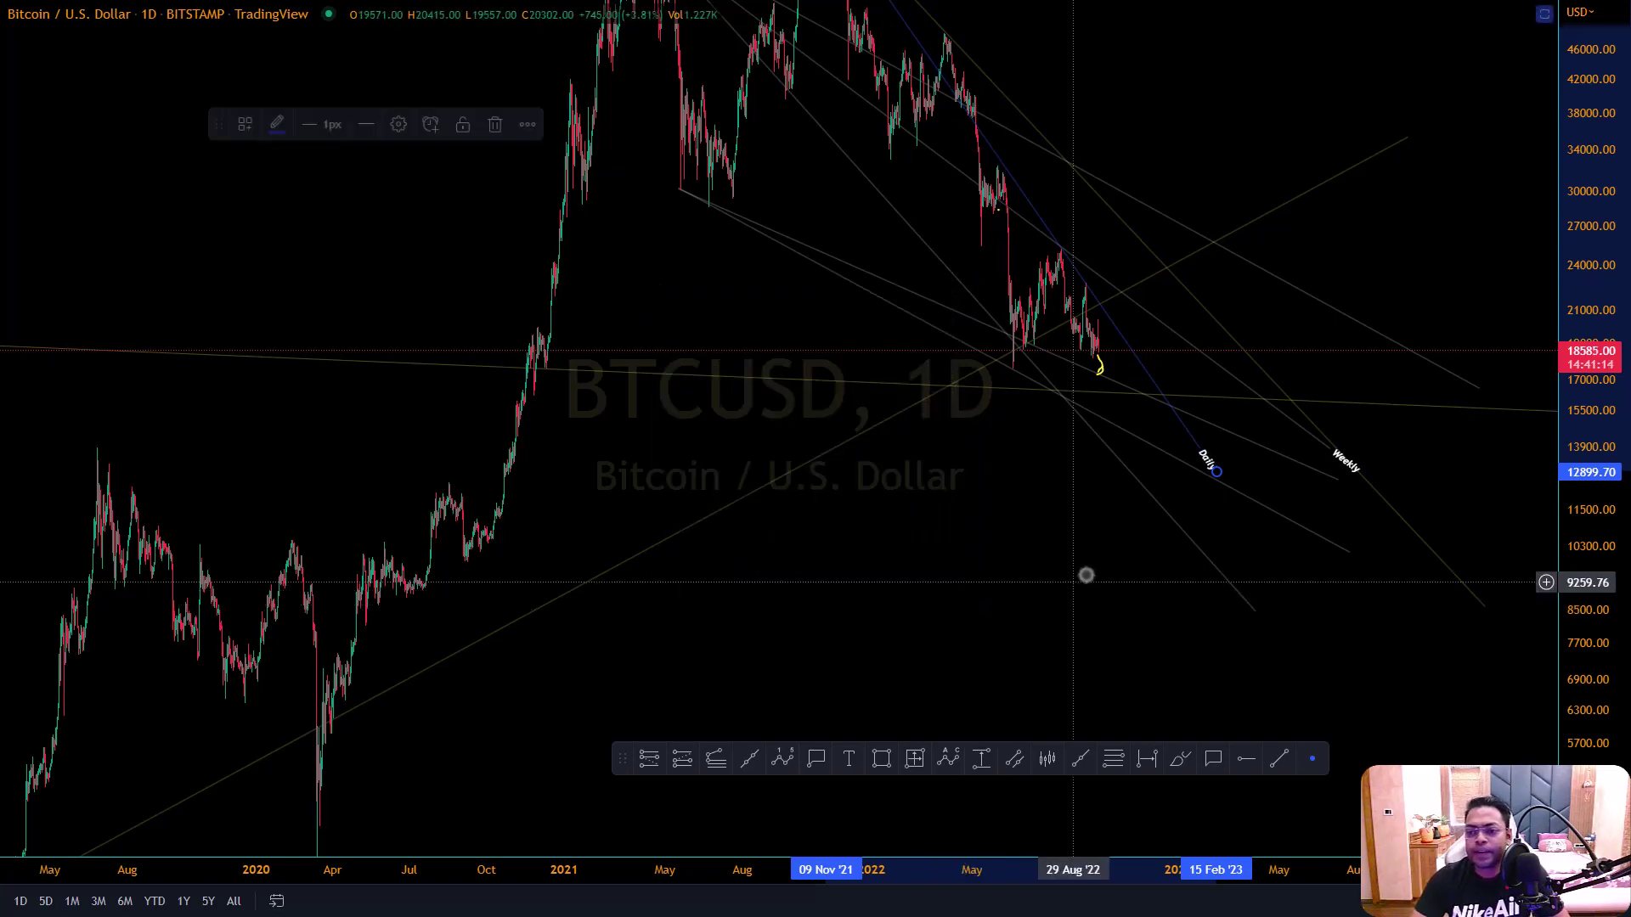
Draw a rising trend line from the June 2019 high to about 20550 in mid-2024
left_click_drag(1055, 564, 743, 584)
scroll(822, 569, "down", 3)
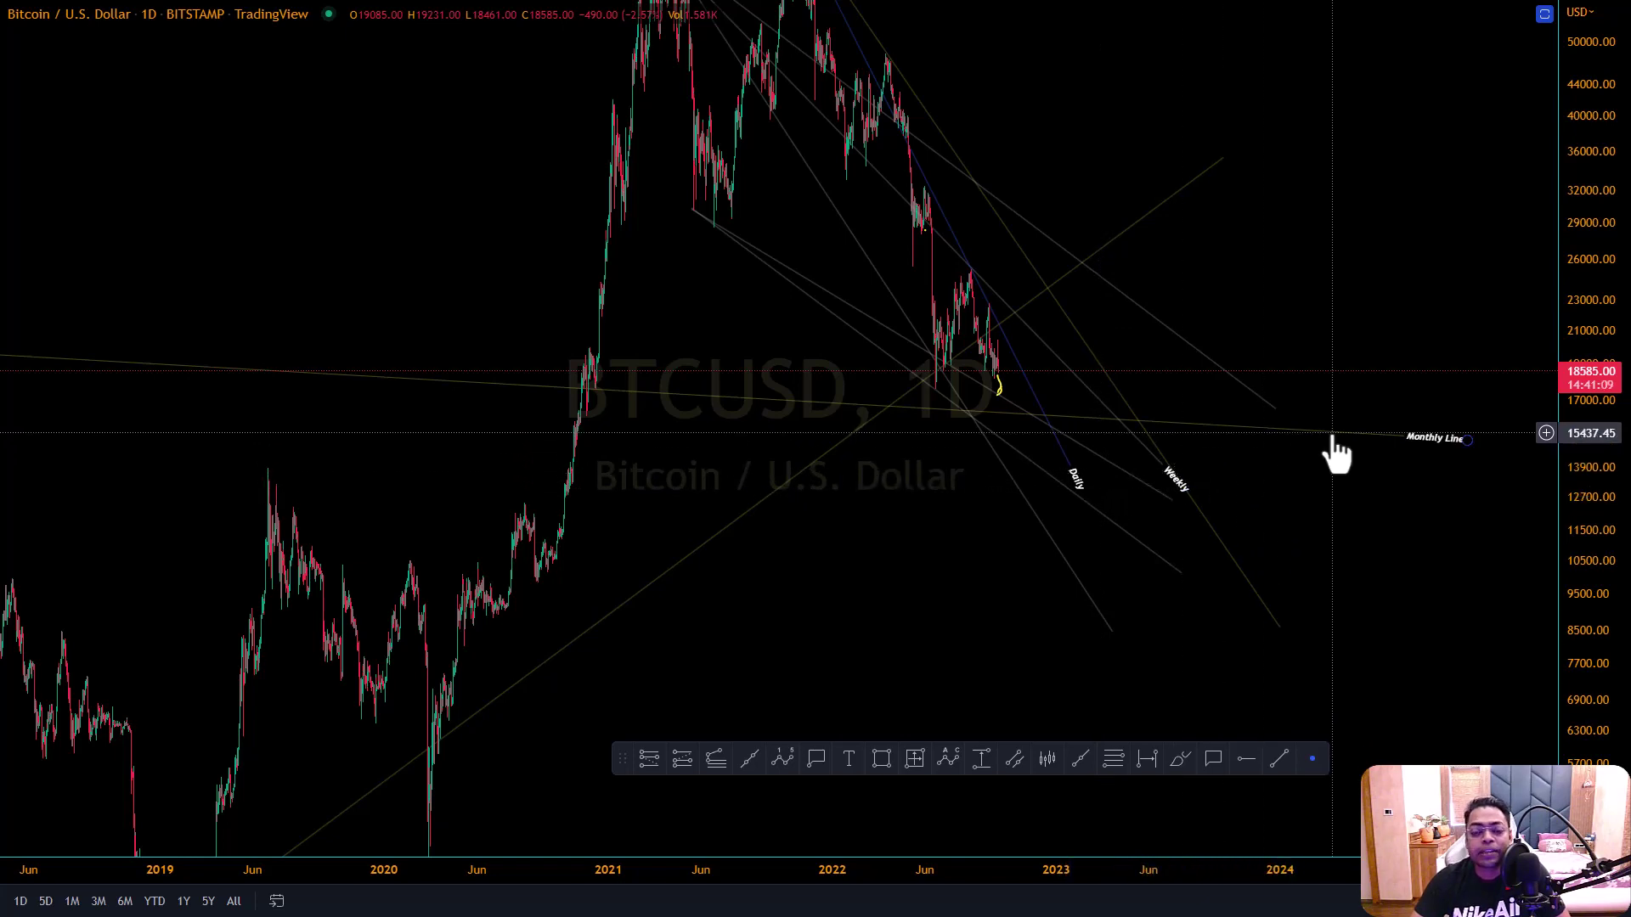
left_click_drag(891, 605, 936, 587)
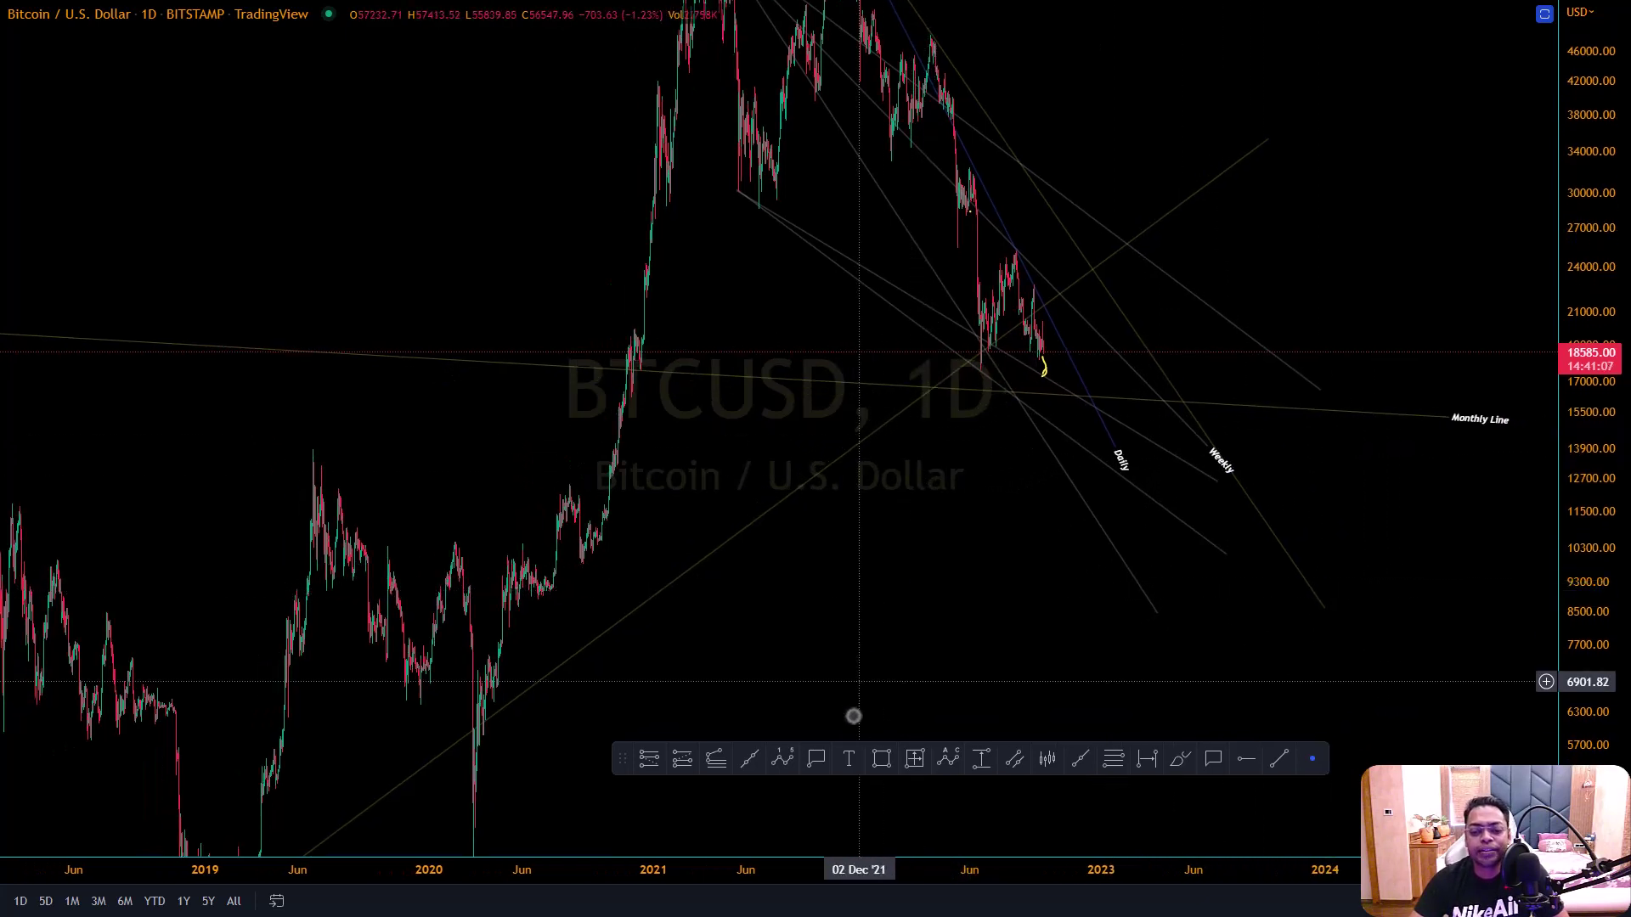
left_click(1276, 757)
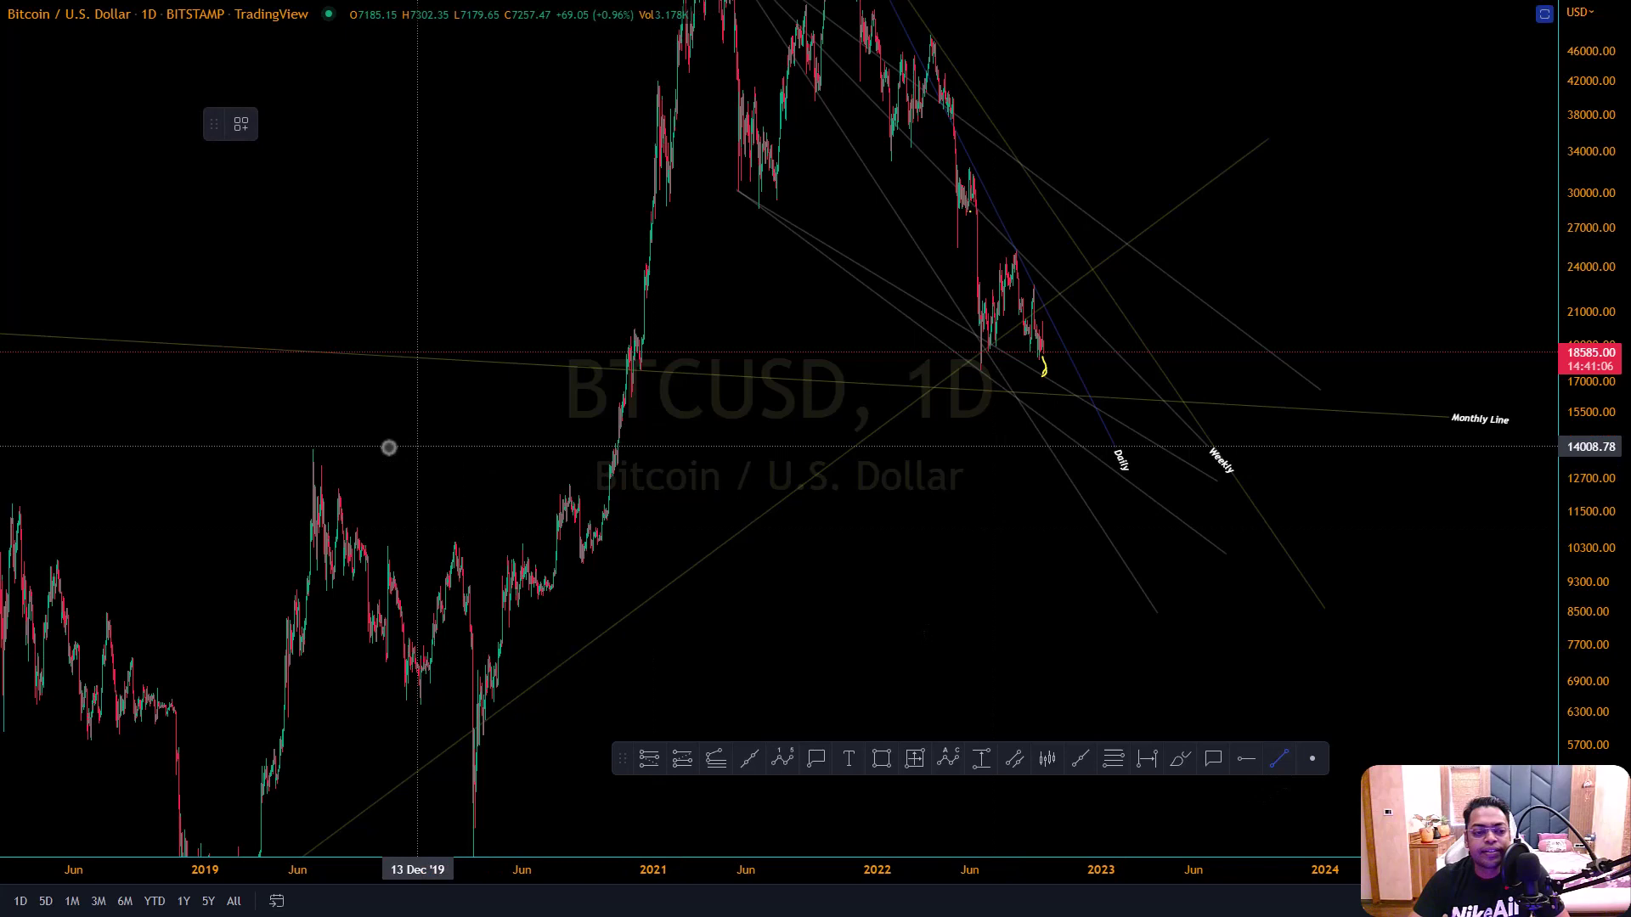
left_click(314, 450)
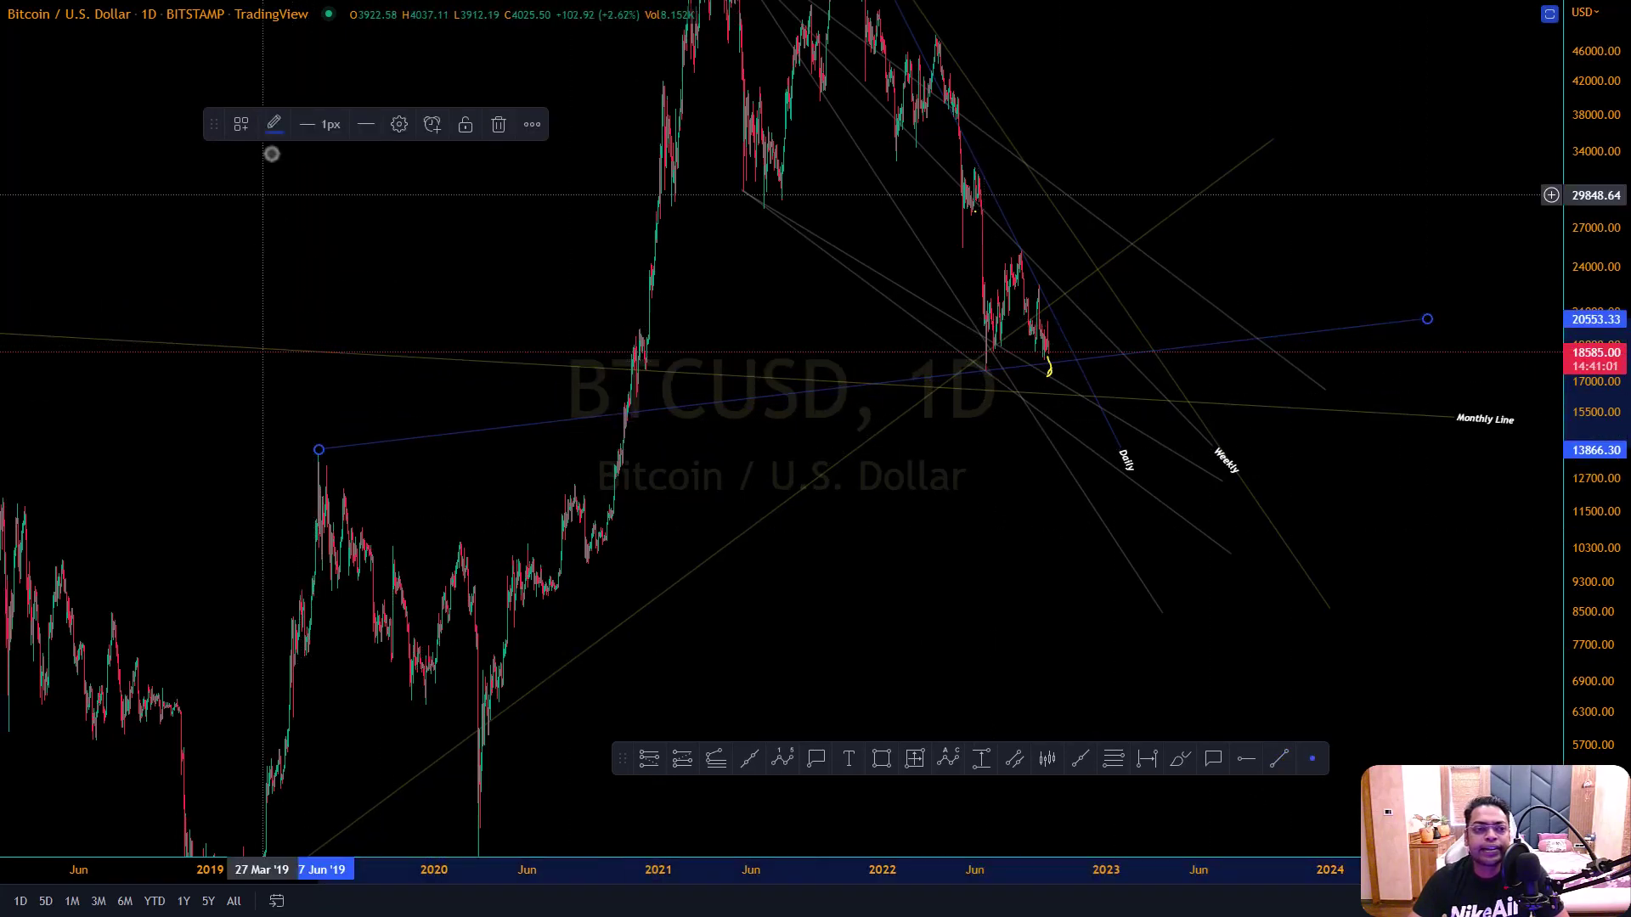
Set the opacity of the rising blue trend line from the June 2019 high to 100%
left_click(274, 124)
left_click_drag(346, 409, 506, 407)
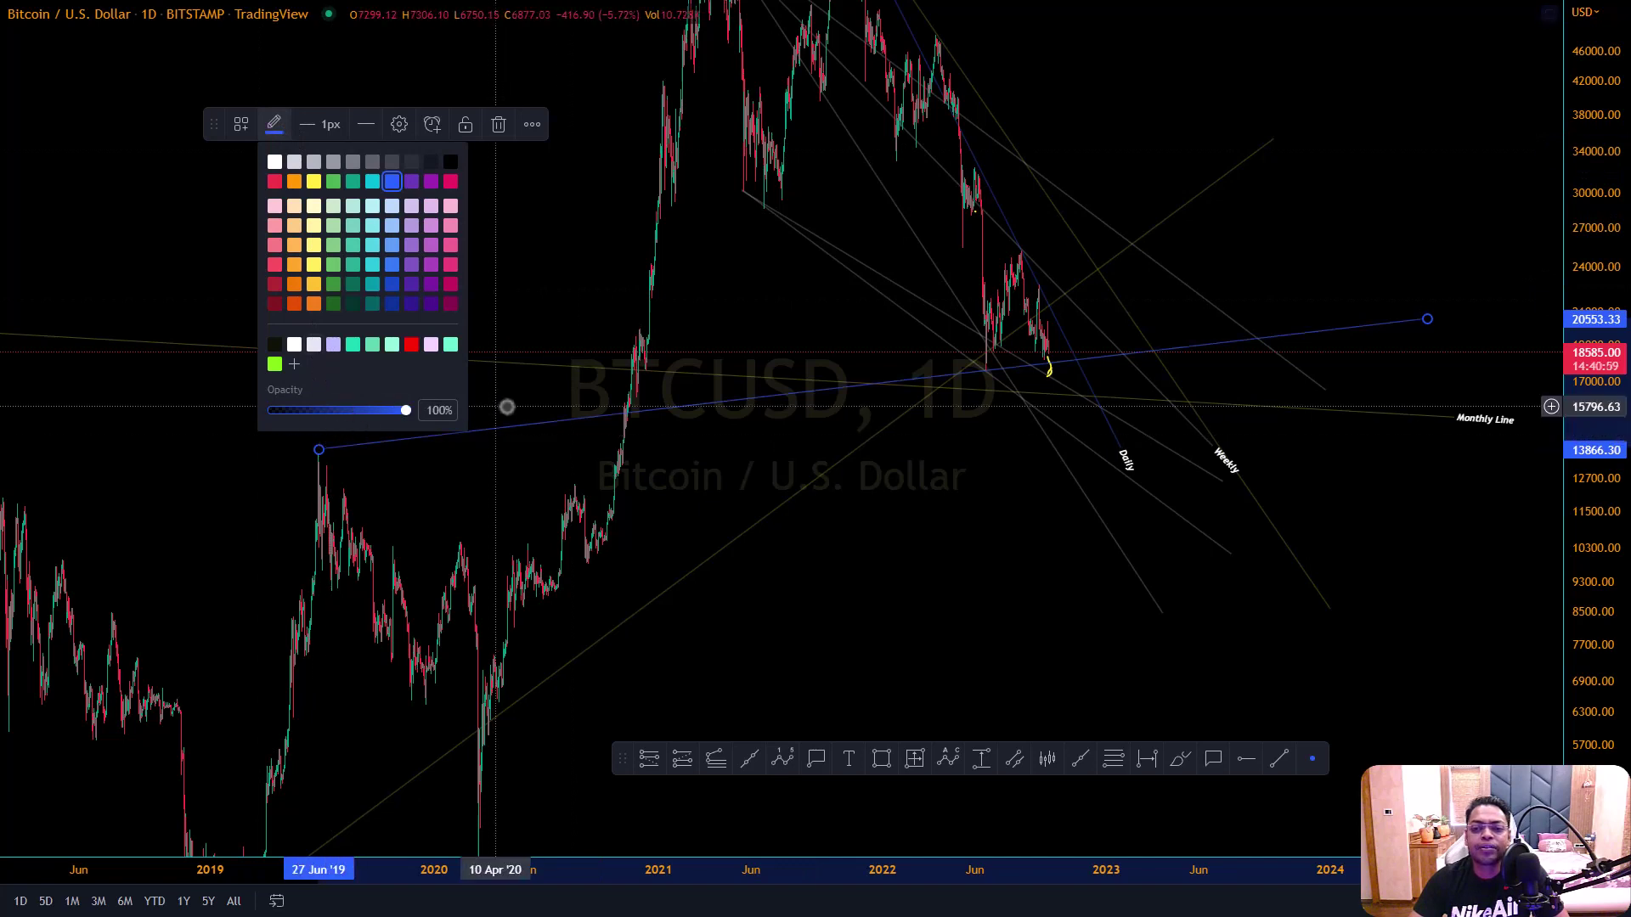
left_click(986, 561)
Delete both yellow brush strokes below the latest candle
left_click(1051, 372)
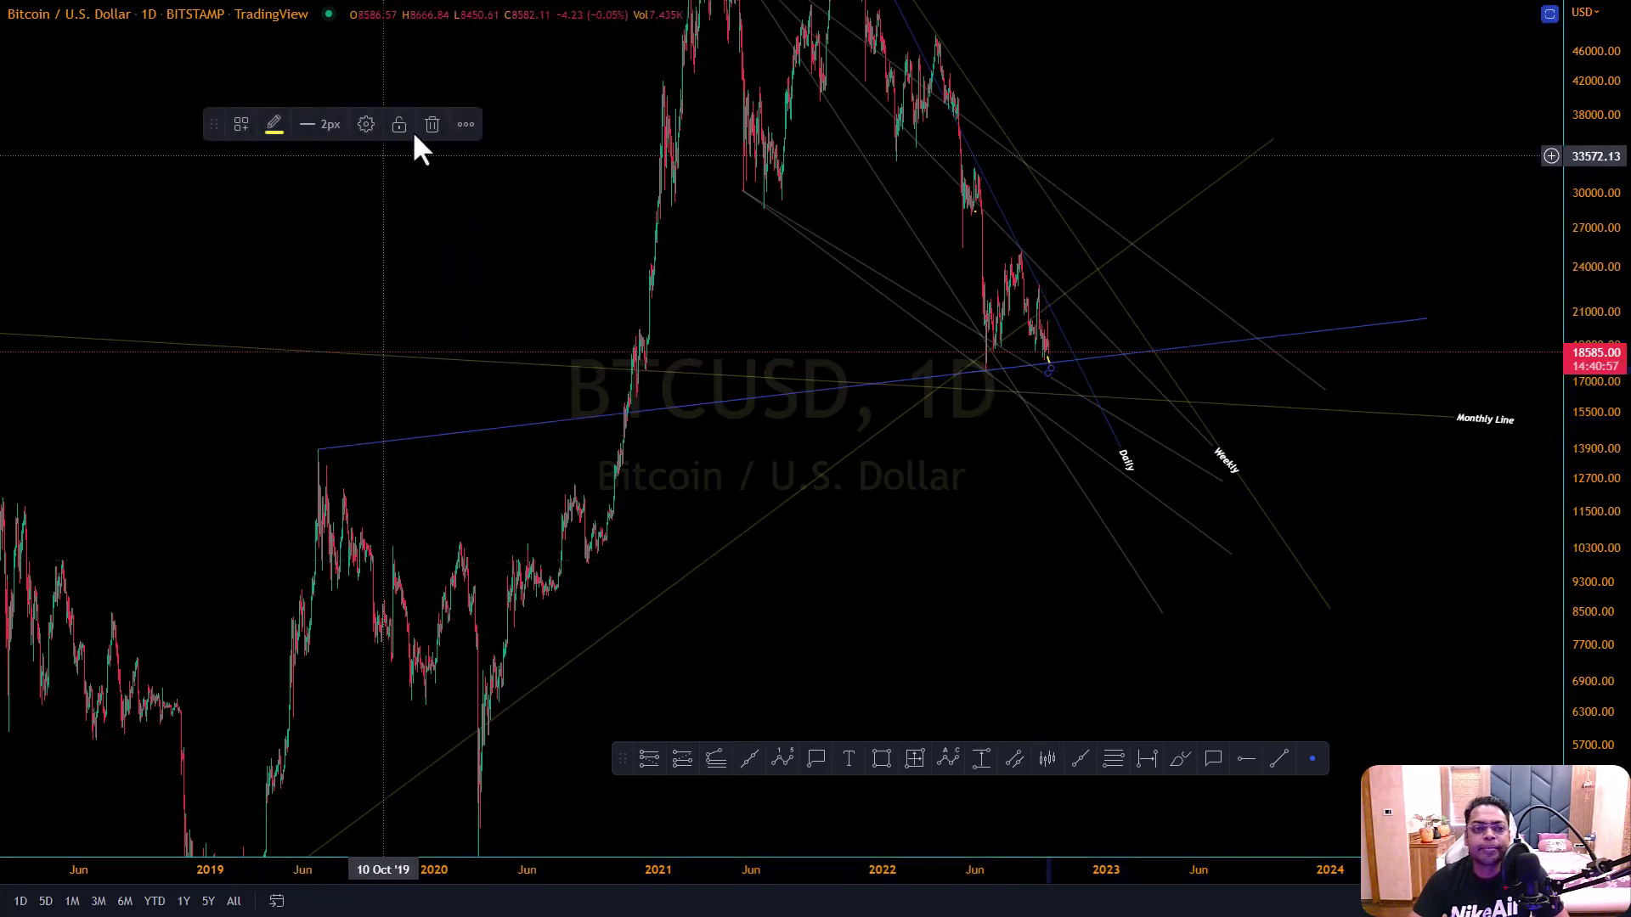
left_click(433, 125)
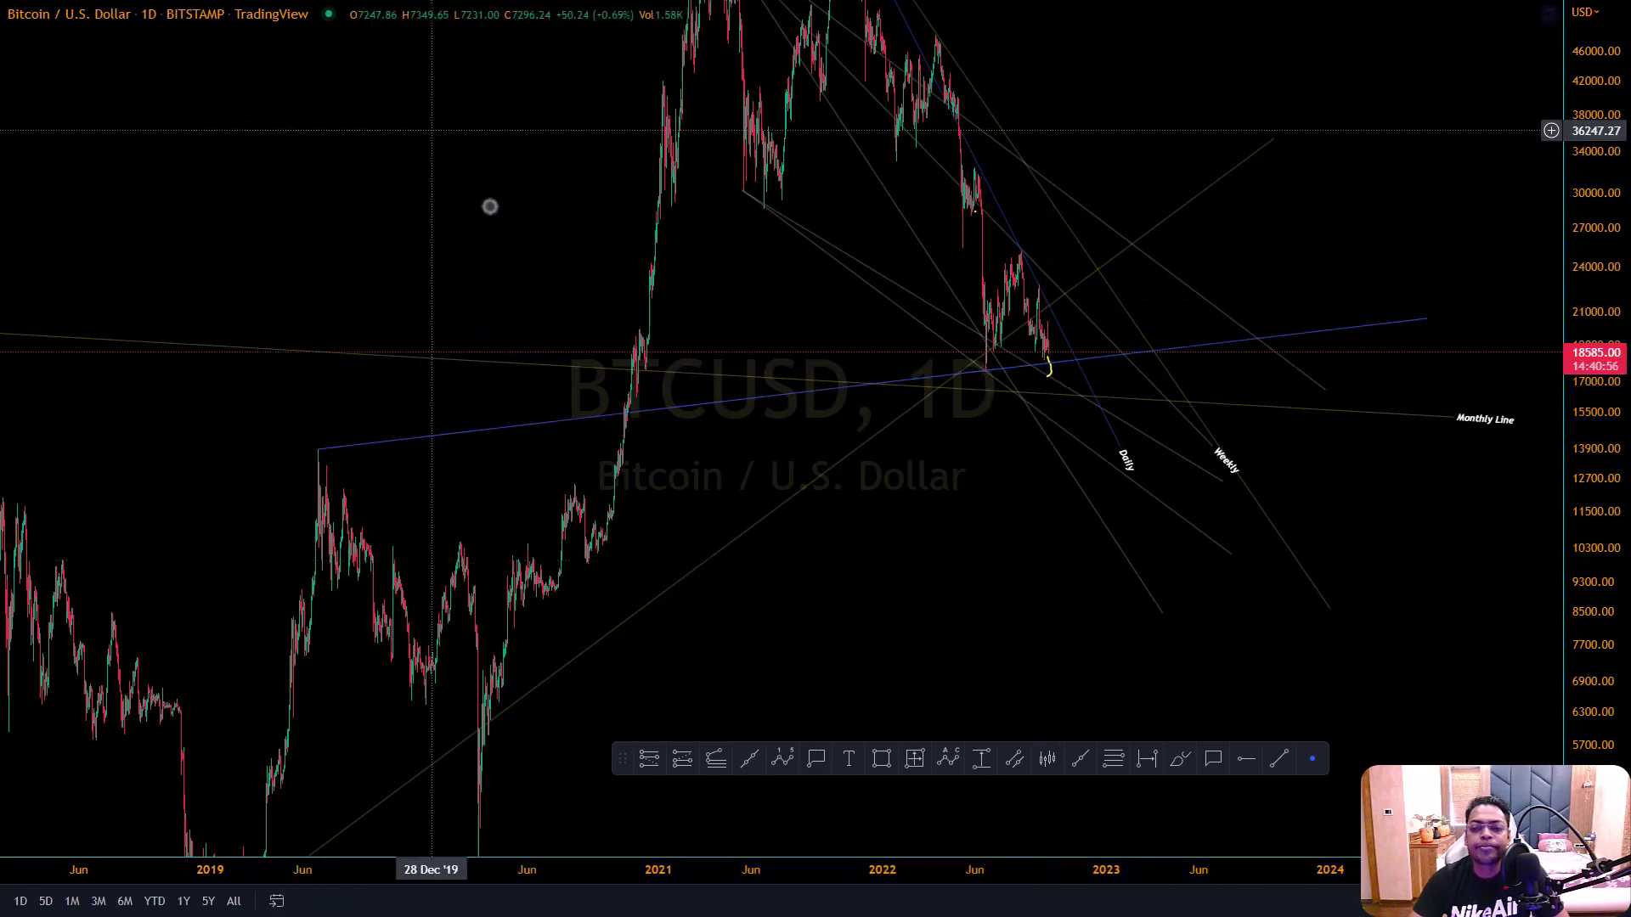
left_click(1052, 372)
left_click(431, 125)
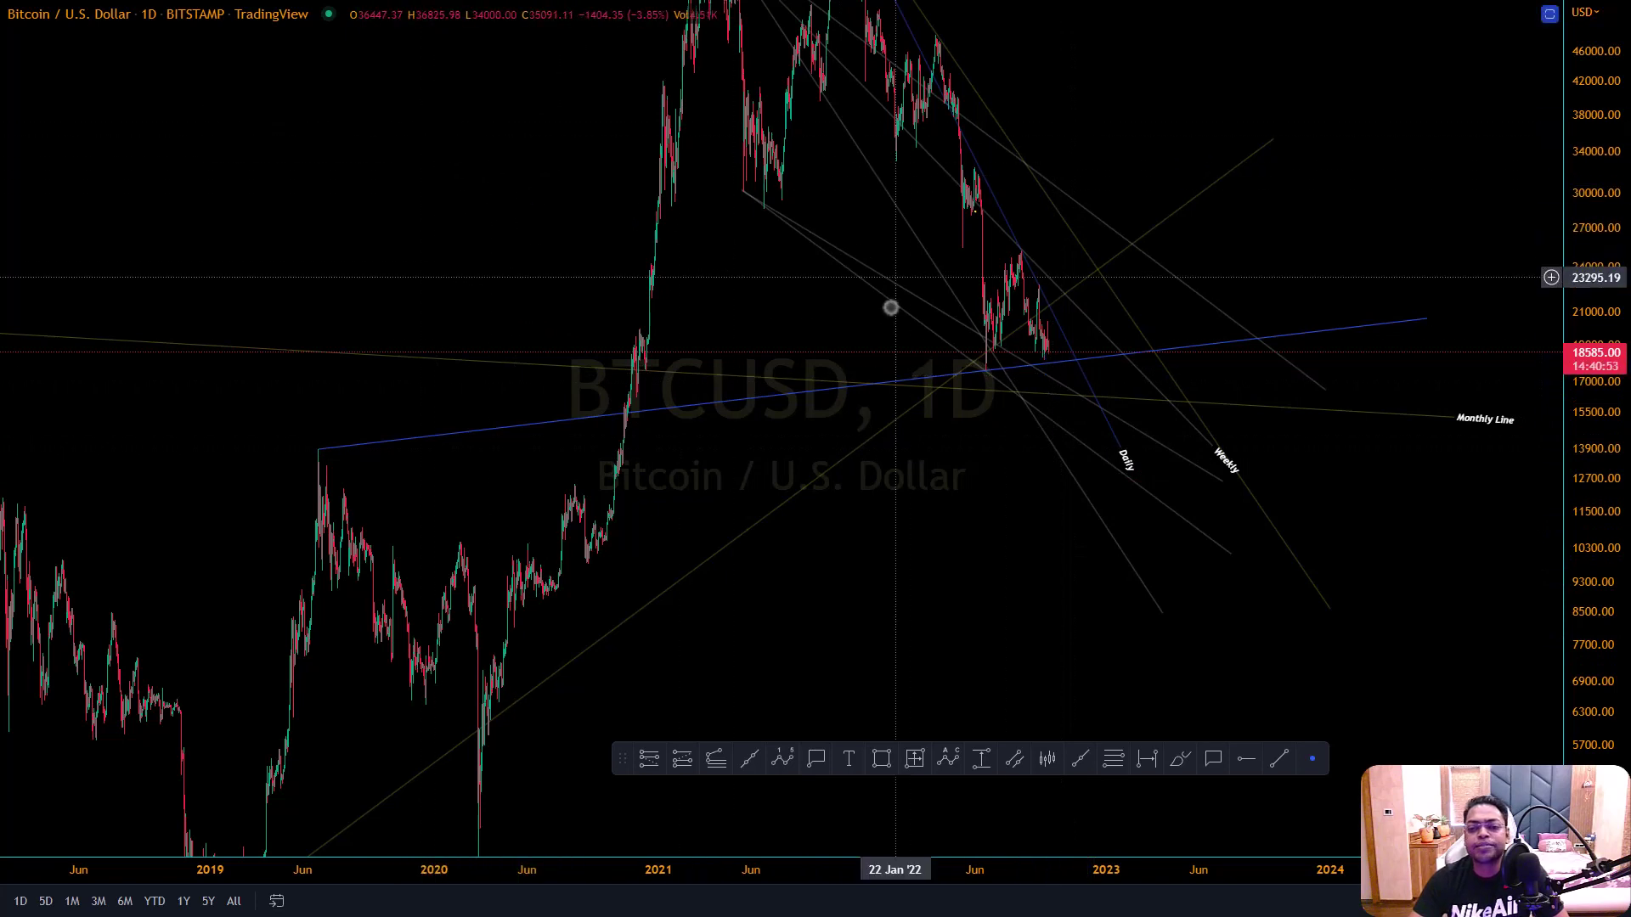
Label the rising blue trend line "Daily" and align the text to the center of the line
double_click(893, 381)
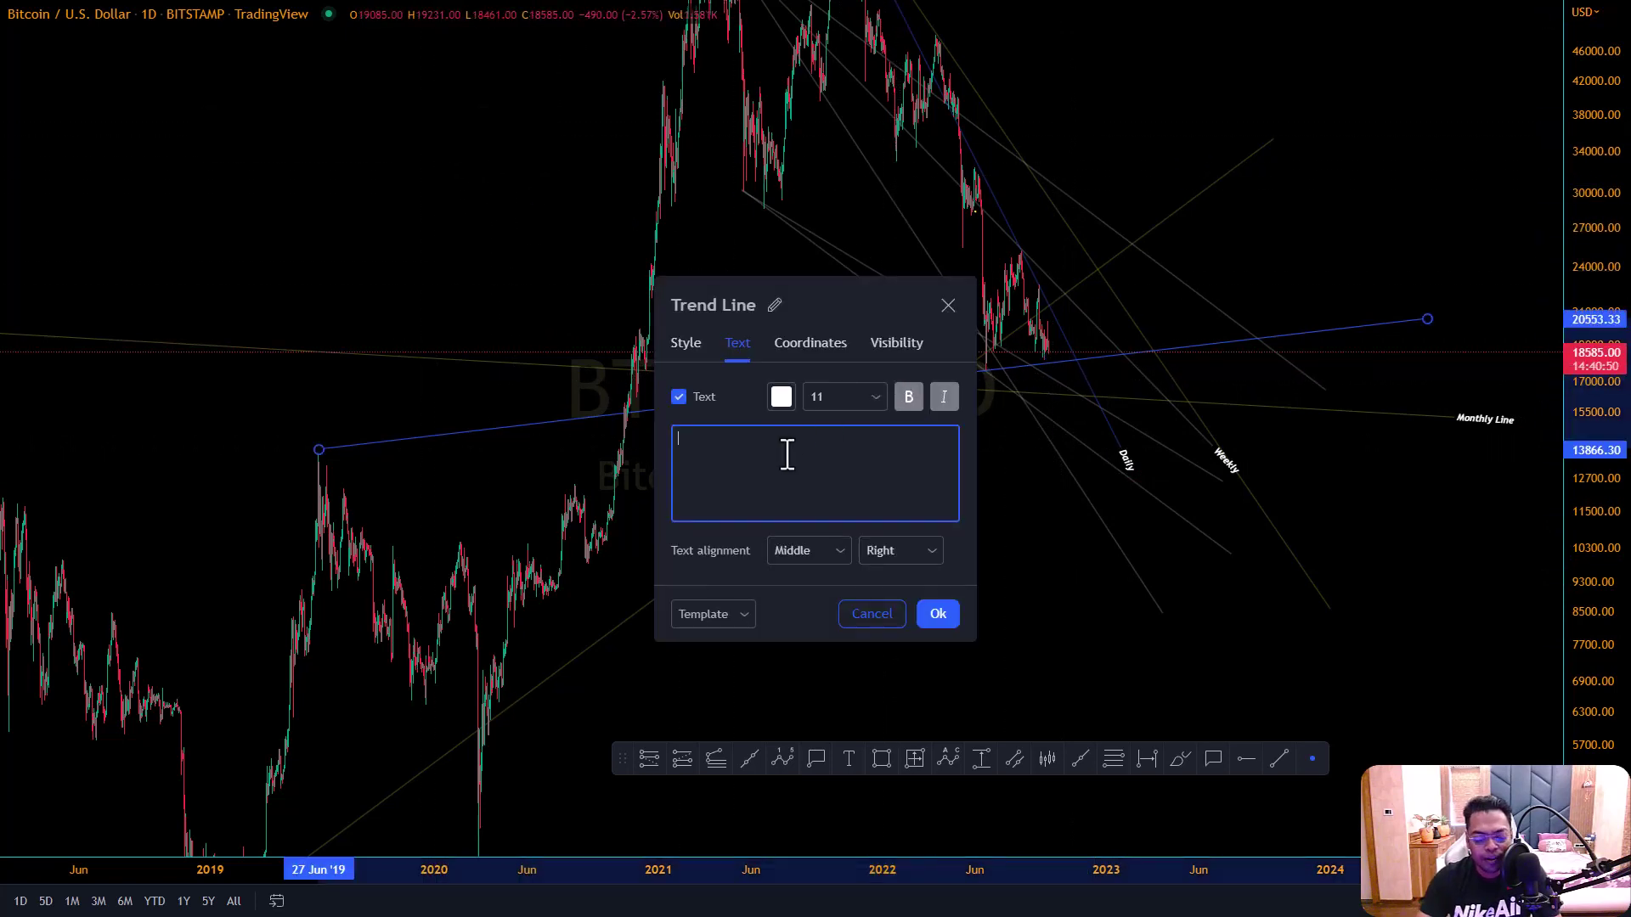
left_click_drag(856, 296, 1066, 441)
left_click(1030, 731)
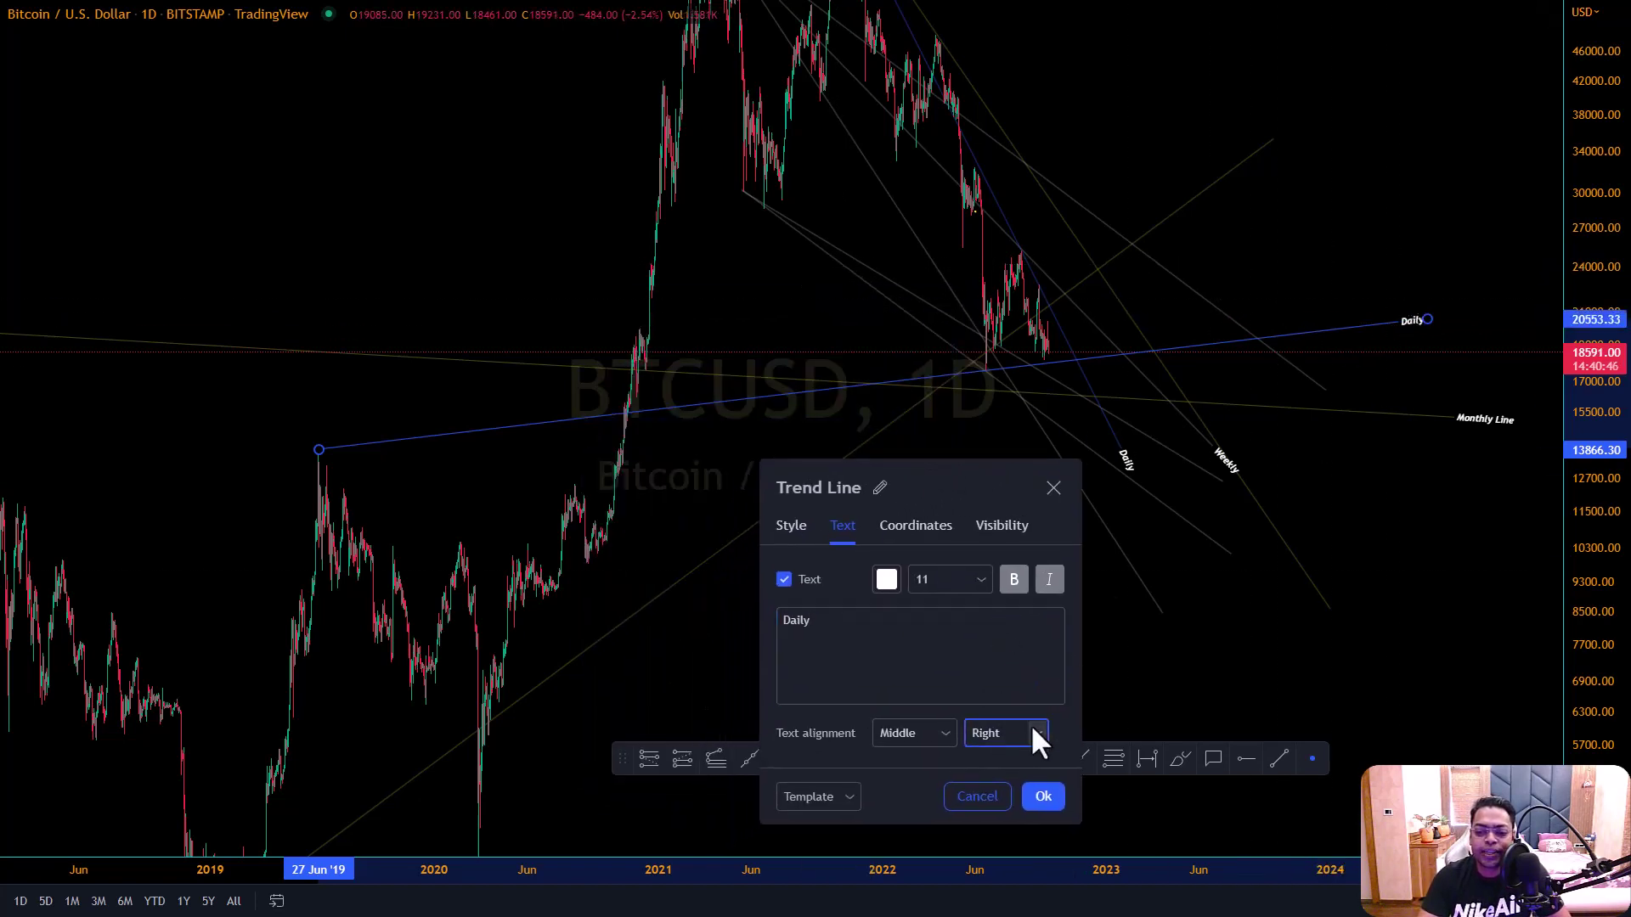
left_click(1001, 786)
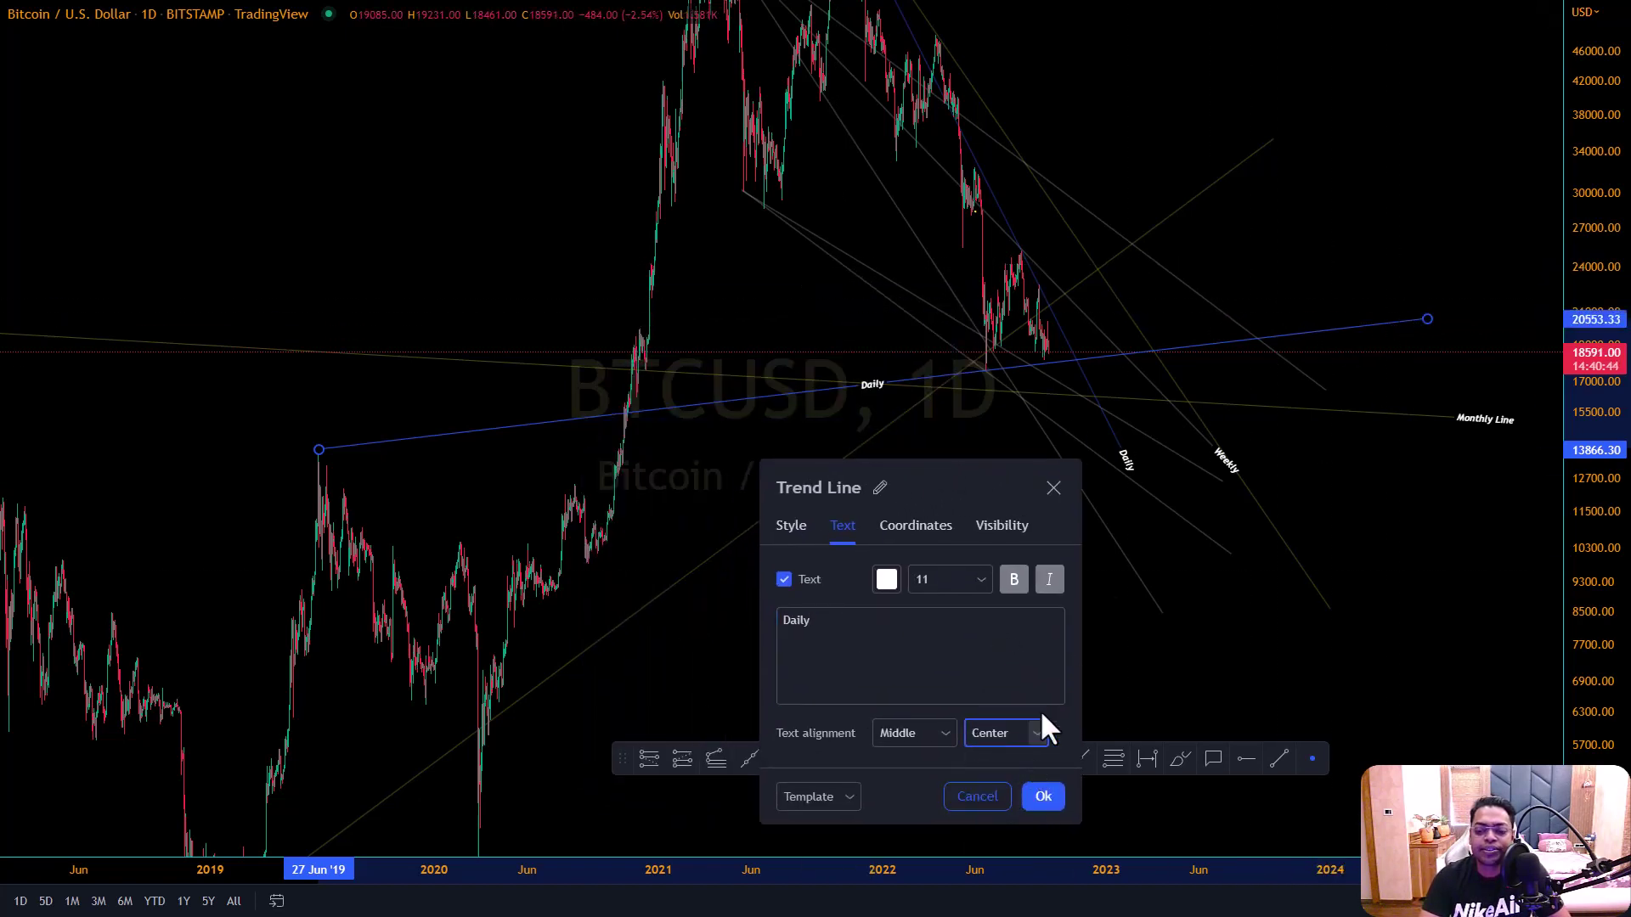
left_click(1050, 794)
left_click_drag(1023, 590, 629, 532)
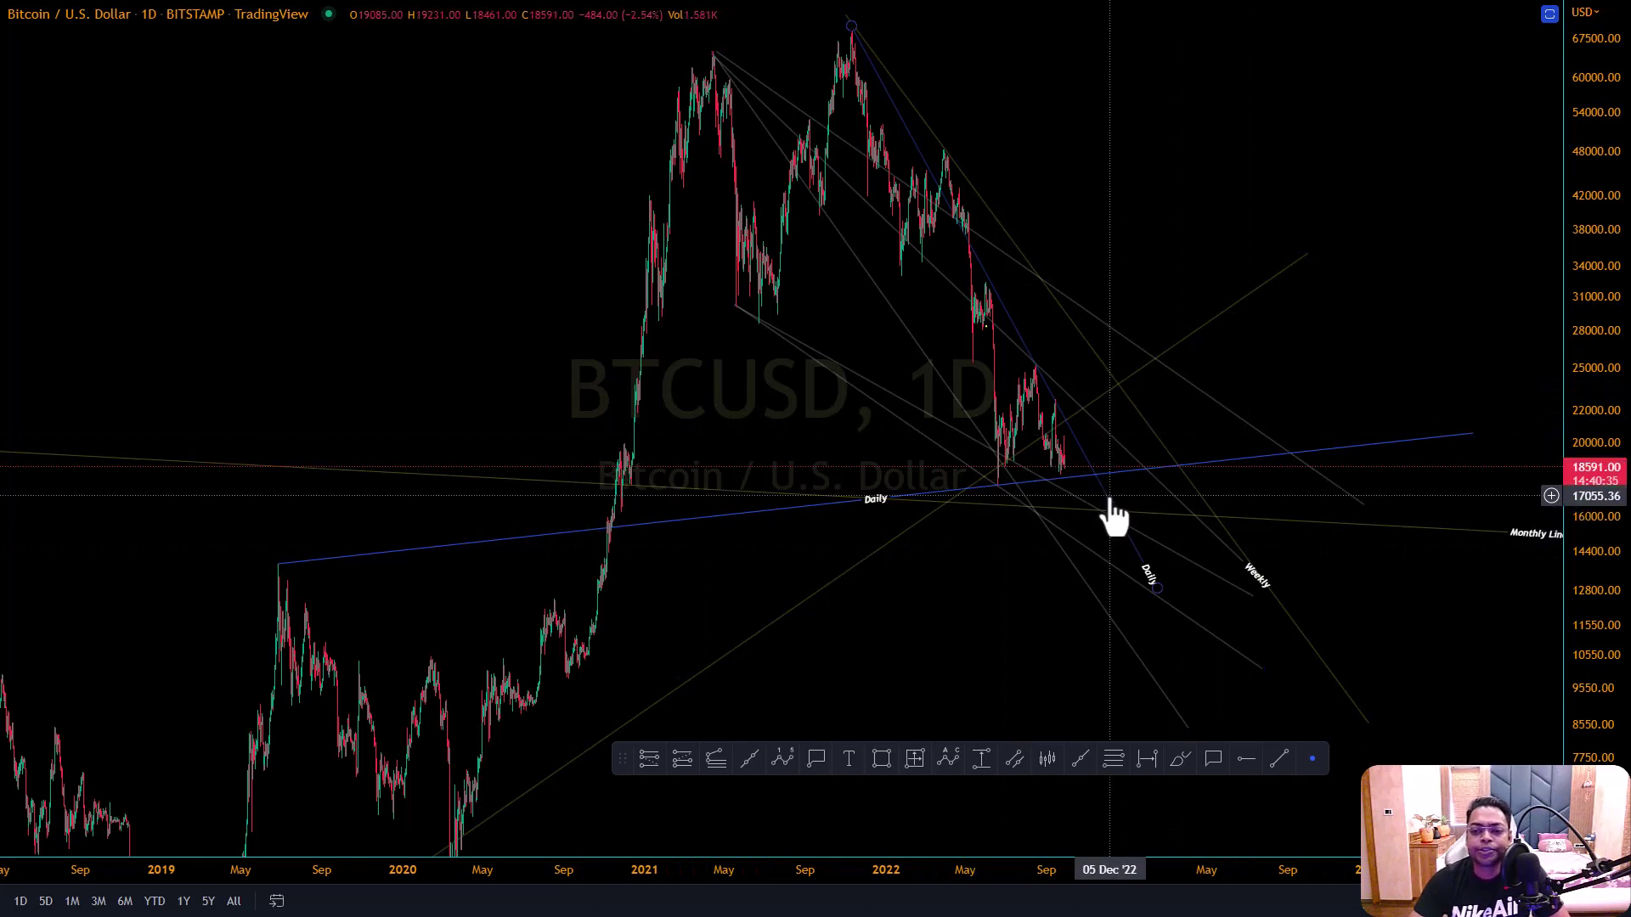
Set the thickness of the rising blue Daily trend line to 4px
left_click(798, 508)
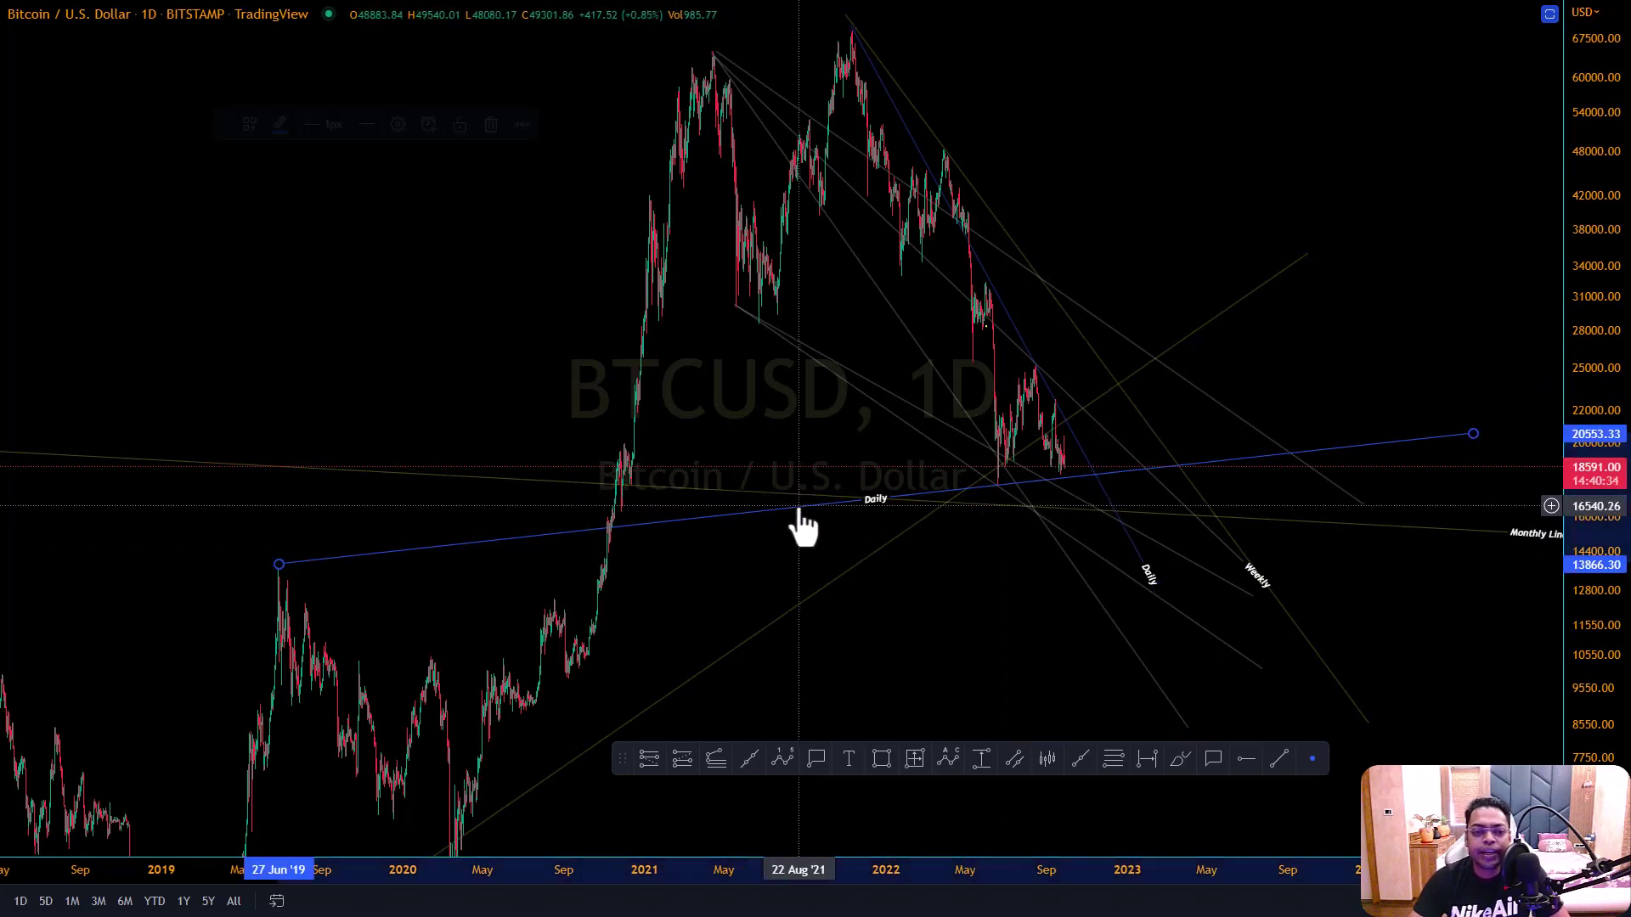
left_click(321, 125)
left_click(332, 242)
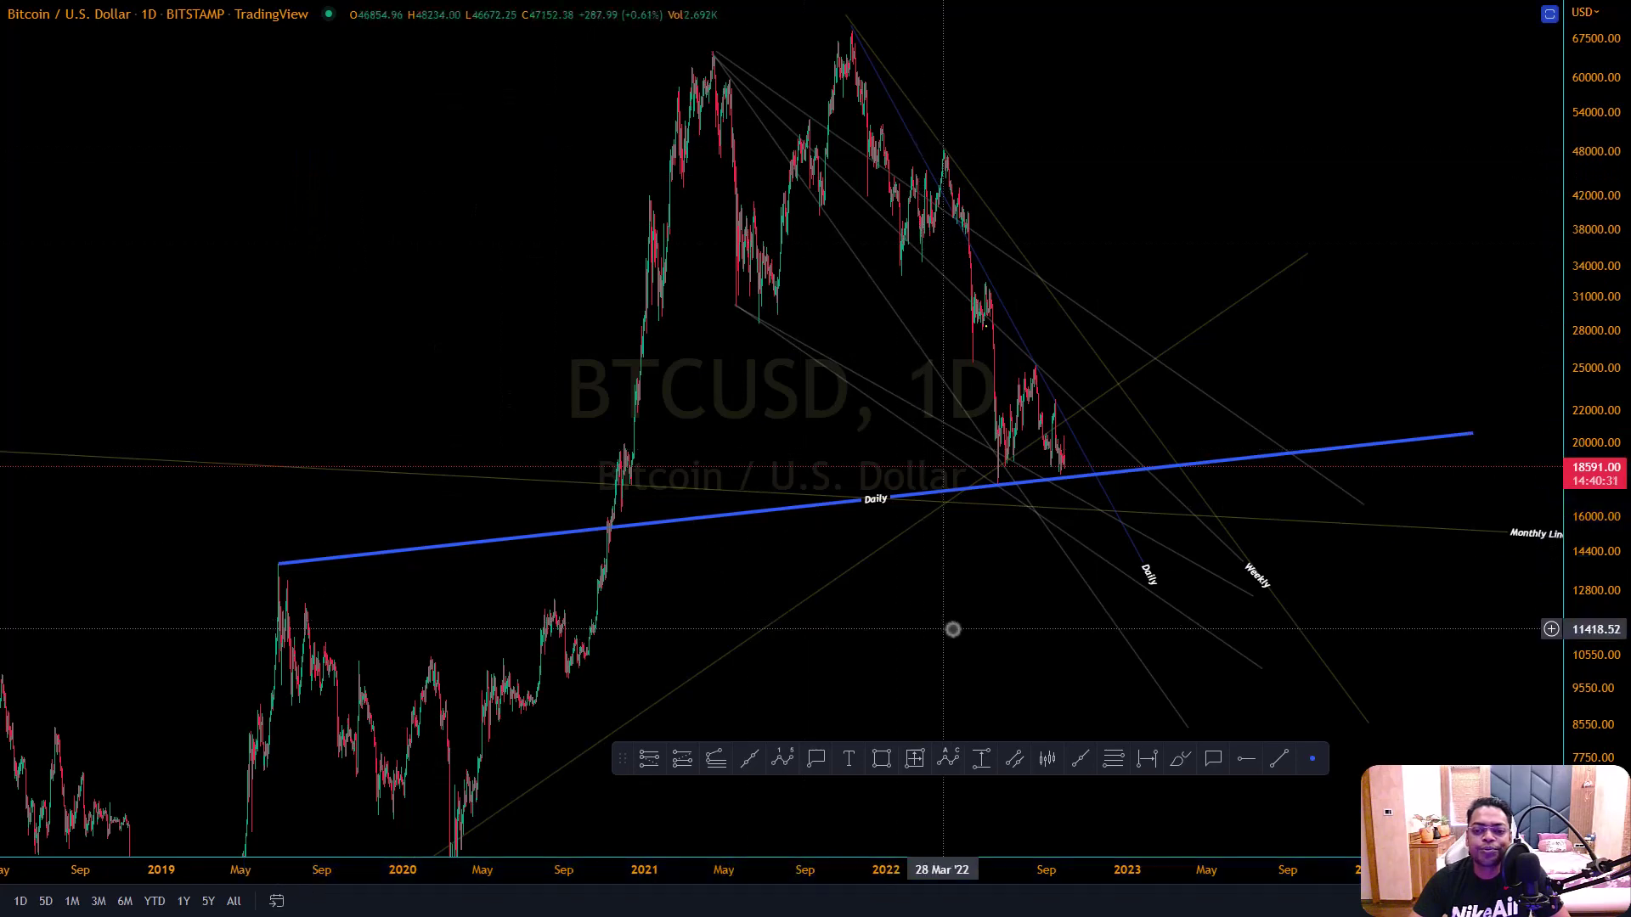
left_click_drag(951, 626, 982, 540)
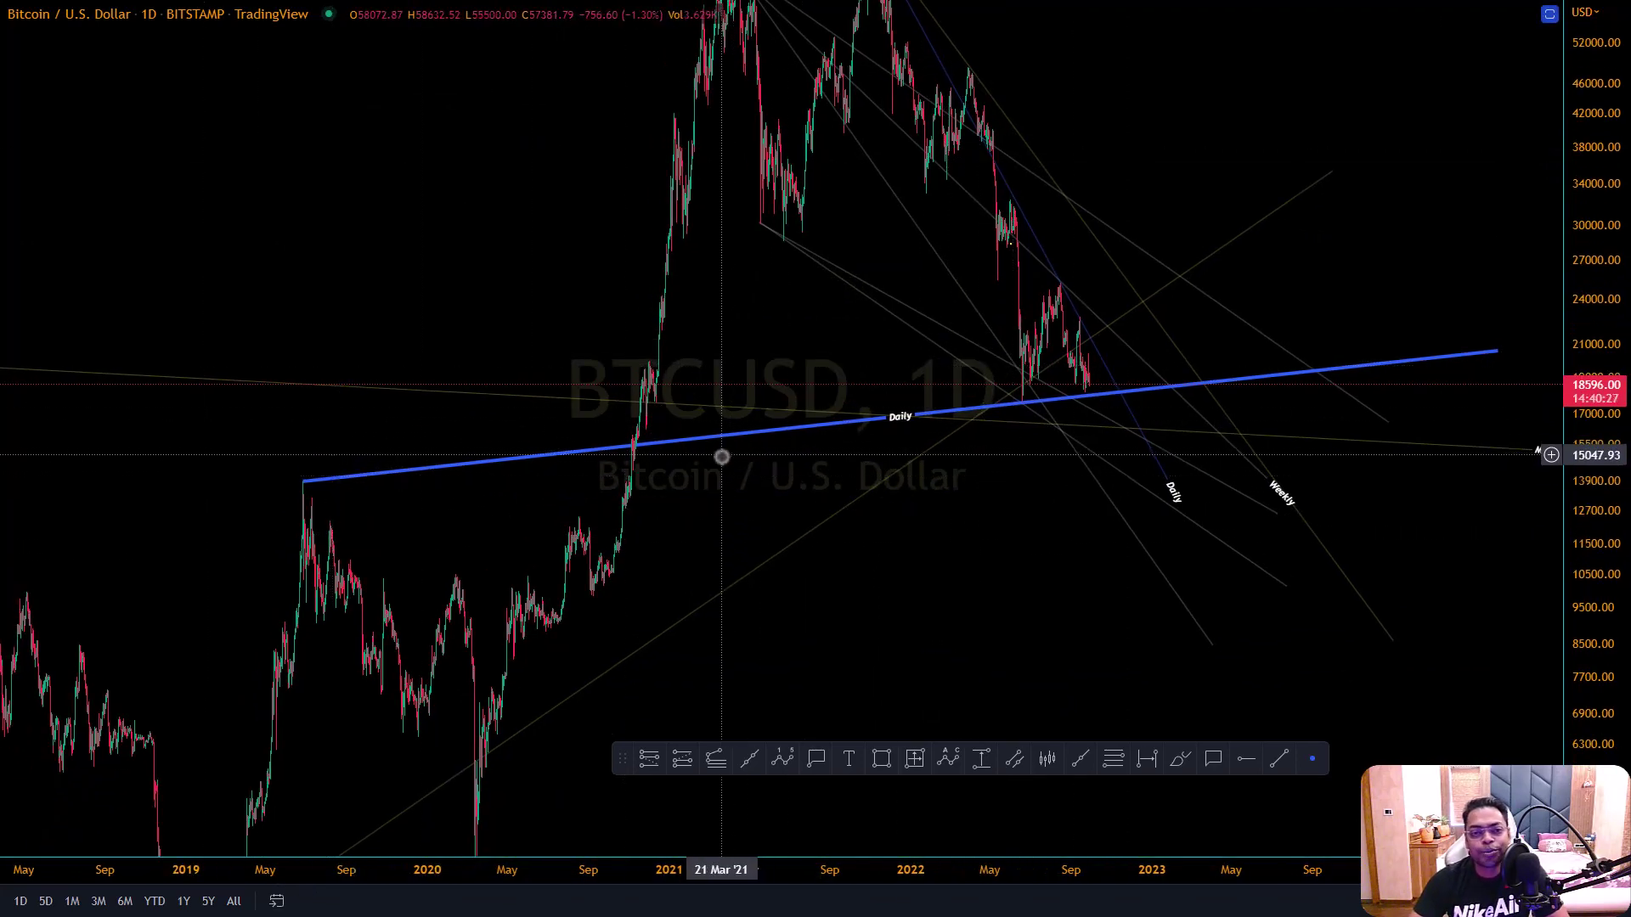
left_click_drag(909, 513, 935, 564)
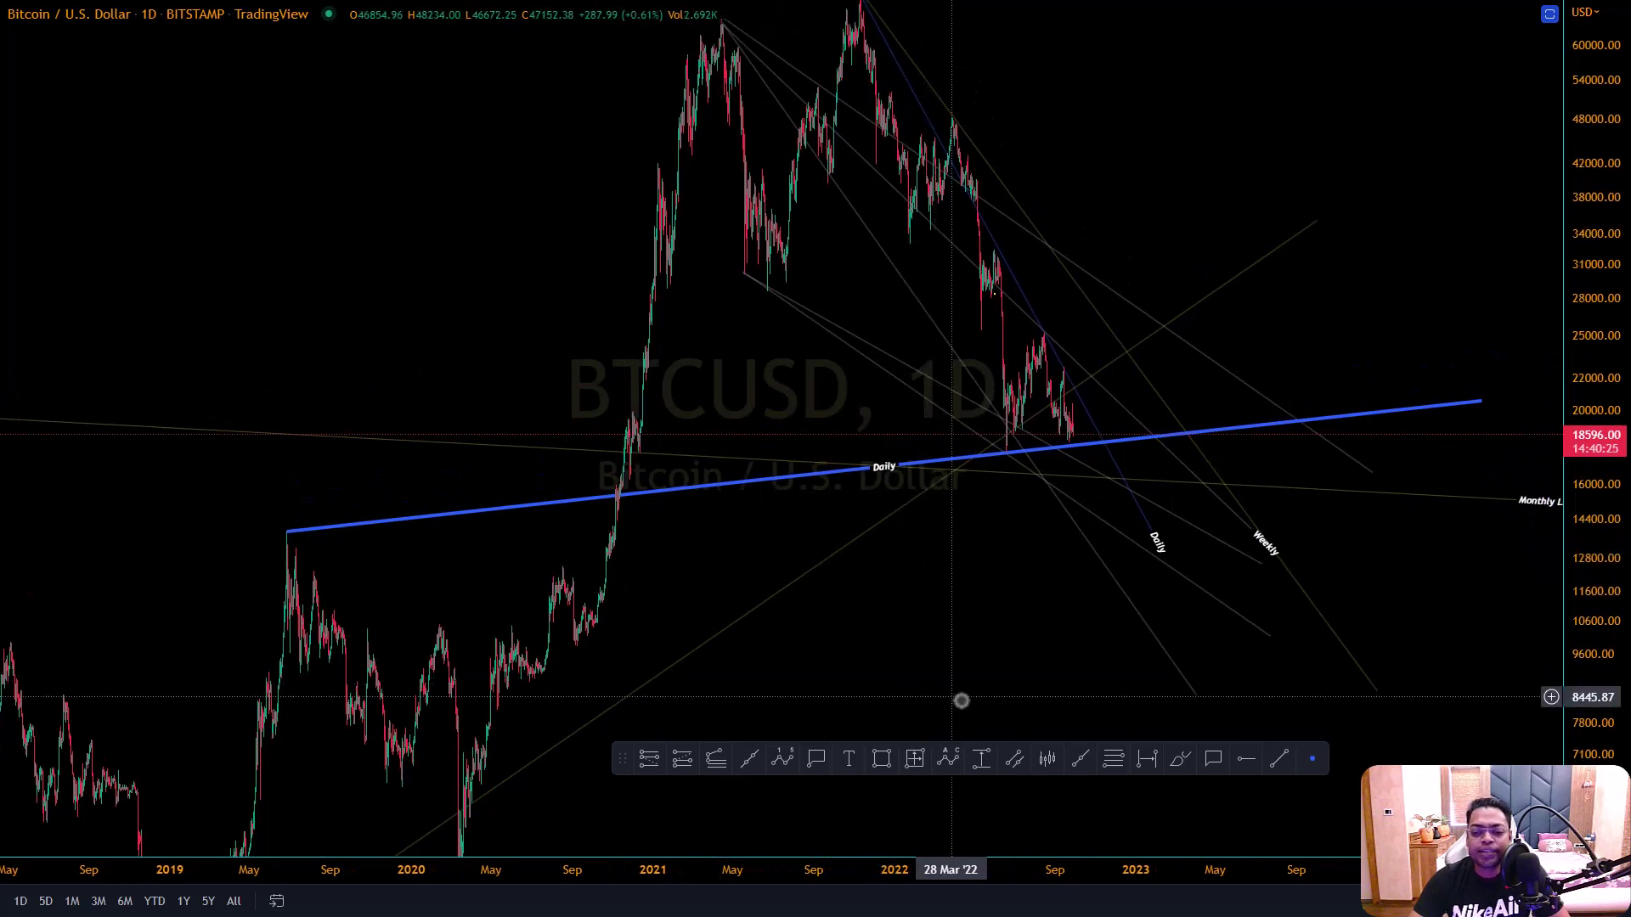
Set the thickness of the rising blue Daily trend line to 1px
left_click(787, 494)
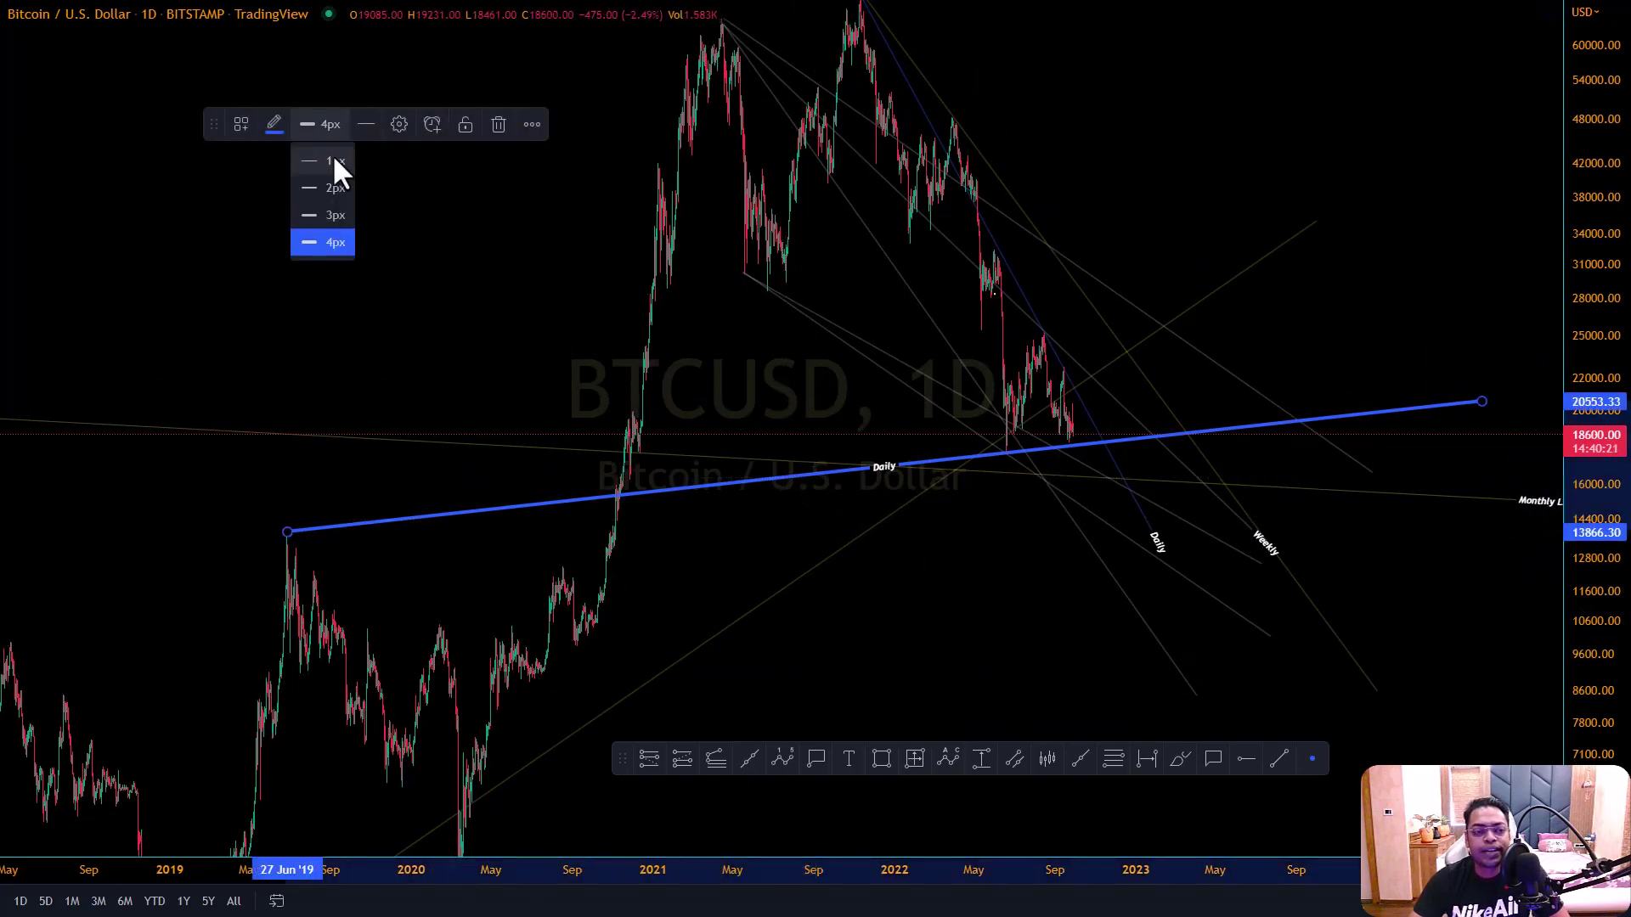
left_click(333, 161)
left_click(977, 587)
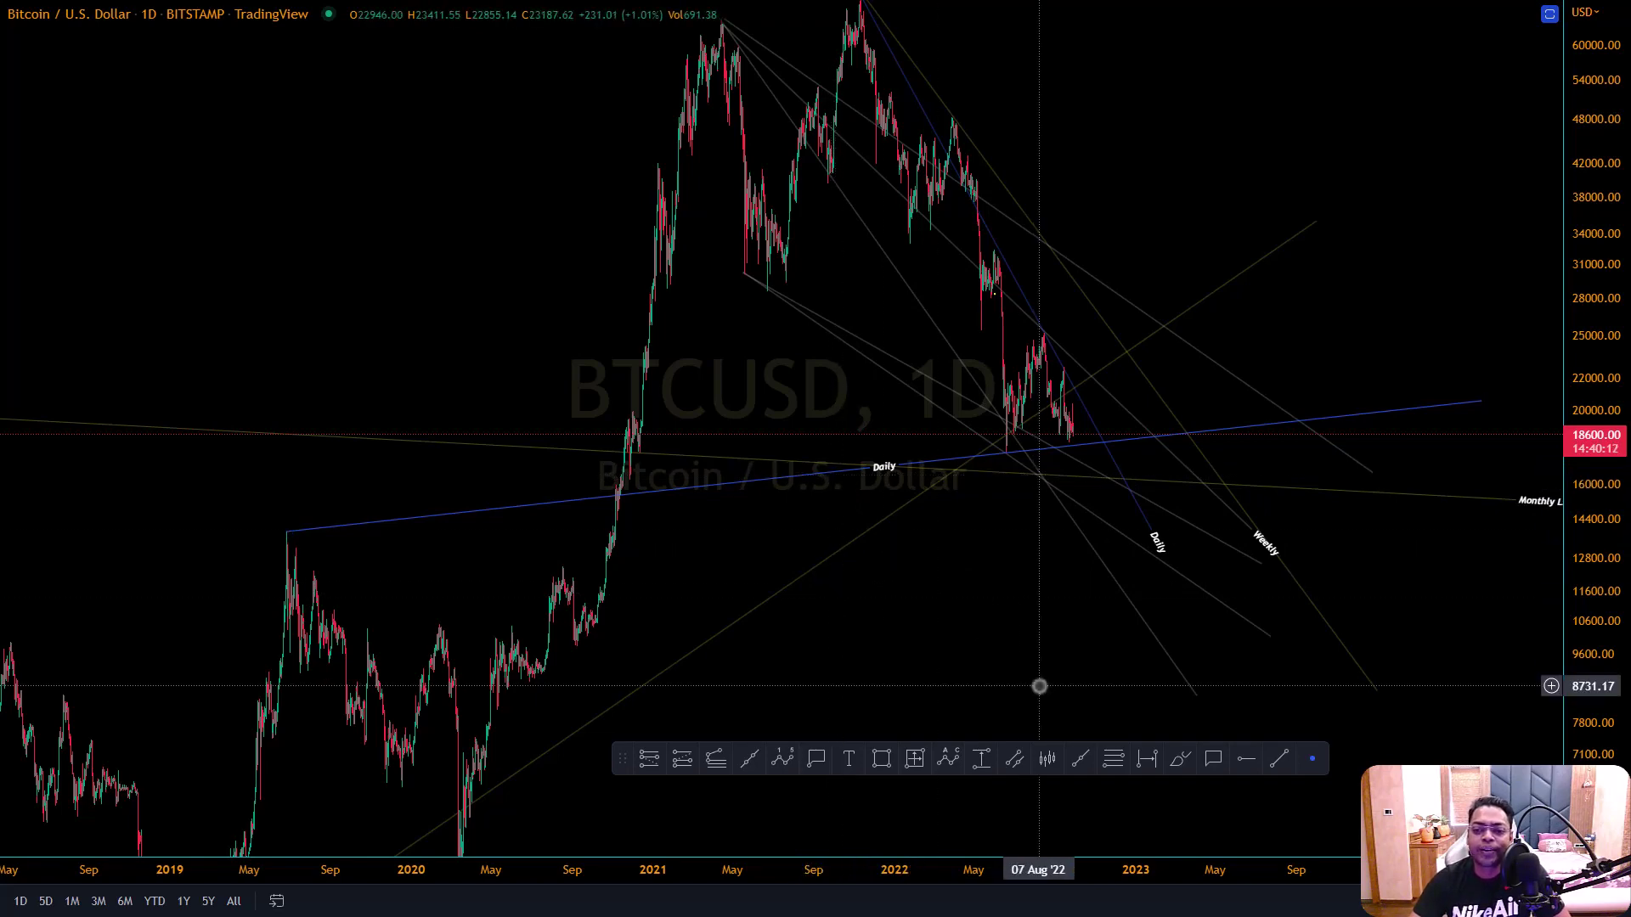
Lower the opacity of the rising blue Daily trend line to 41%
scroll(1040, 686, "up", 3)
scroll(1040, 685, "down", 2)
left_click_drag(1604, 408, 1604, 497)
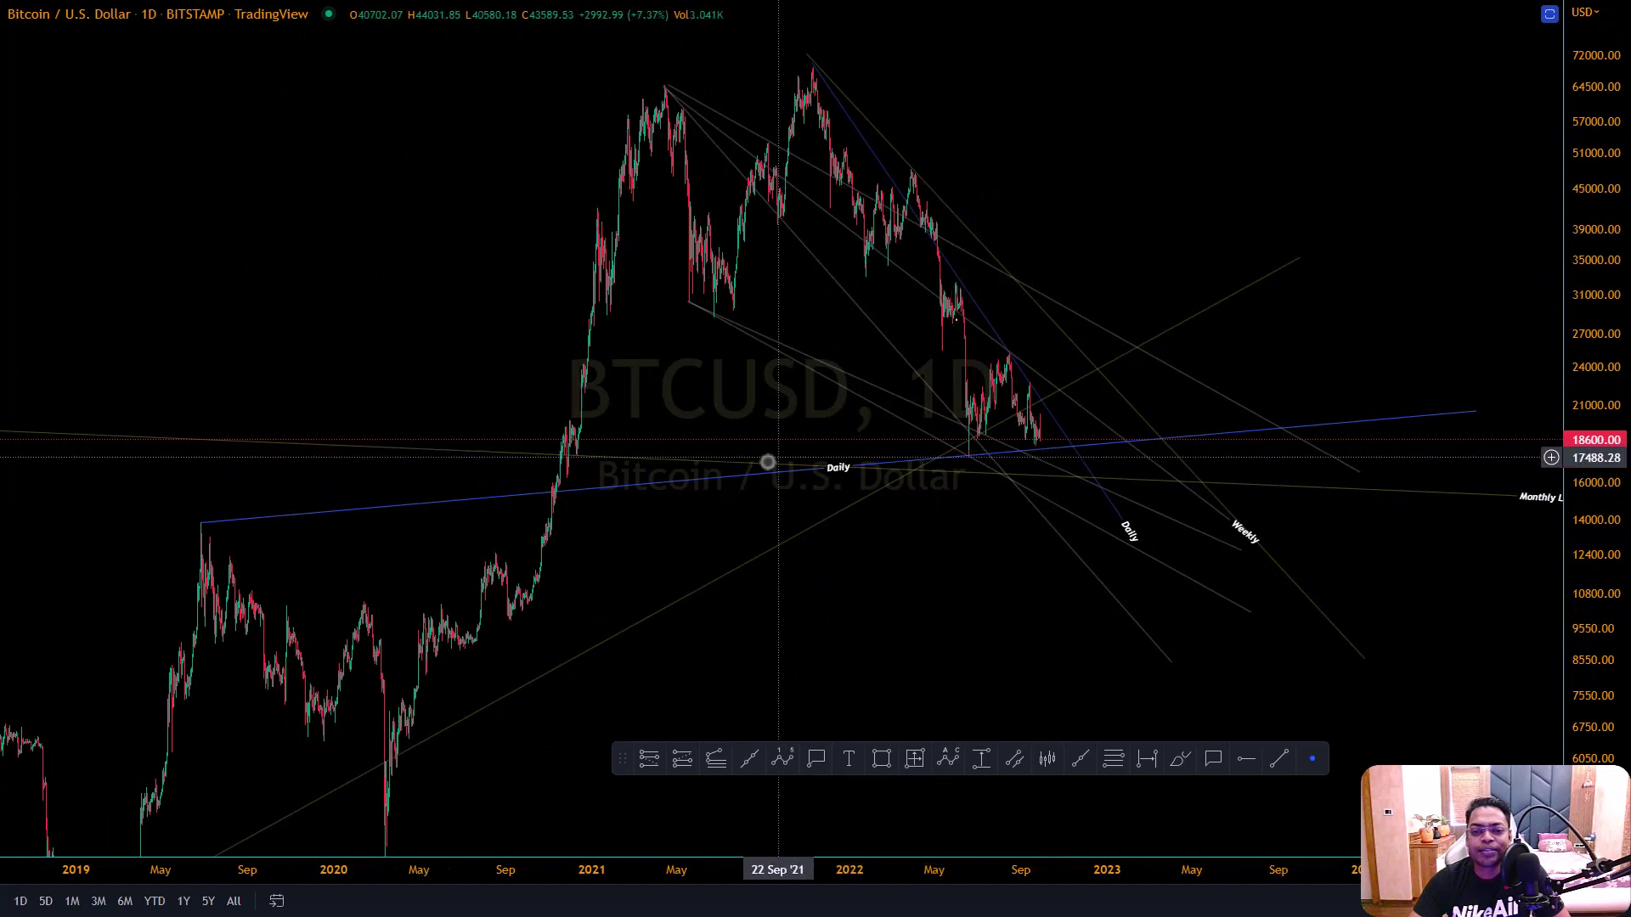
left_click(765, 474)
left_click(274, 124)
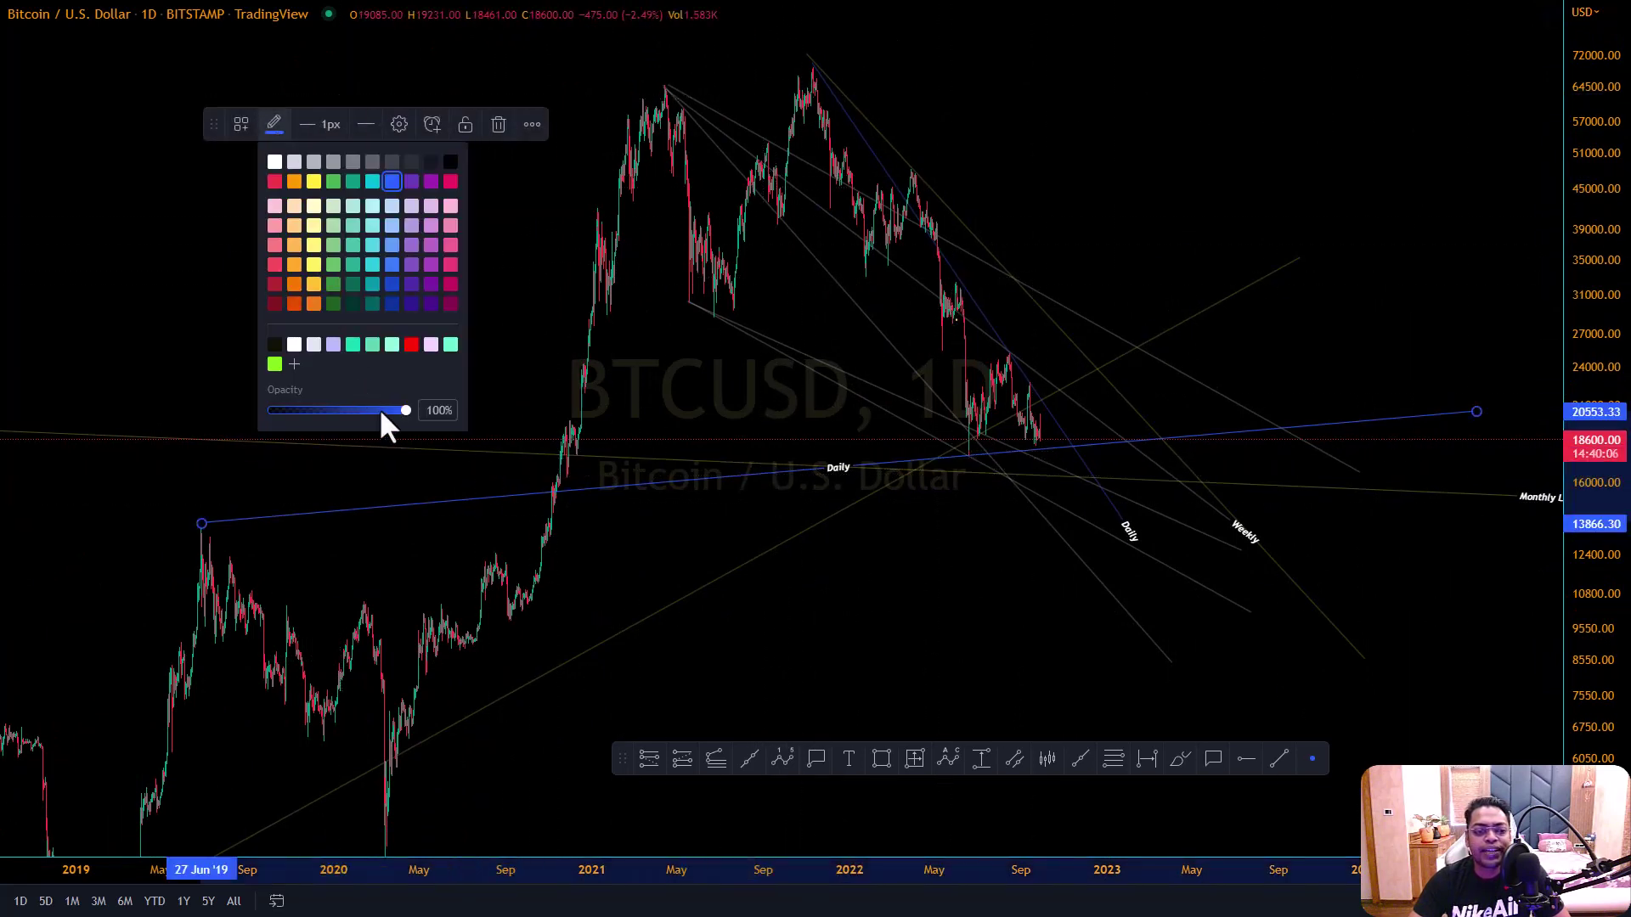
left_click_drag(406, 408, 328, 408)
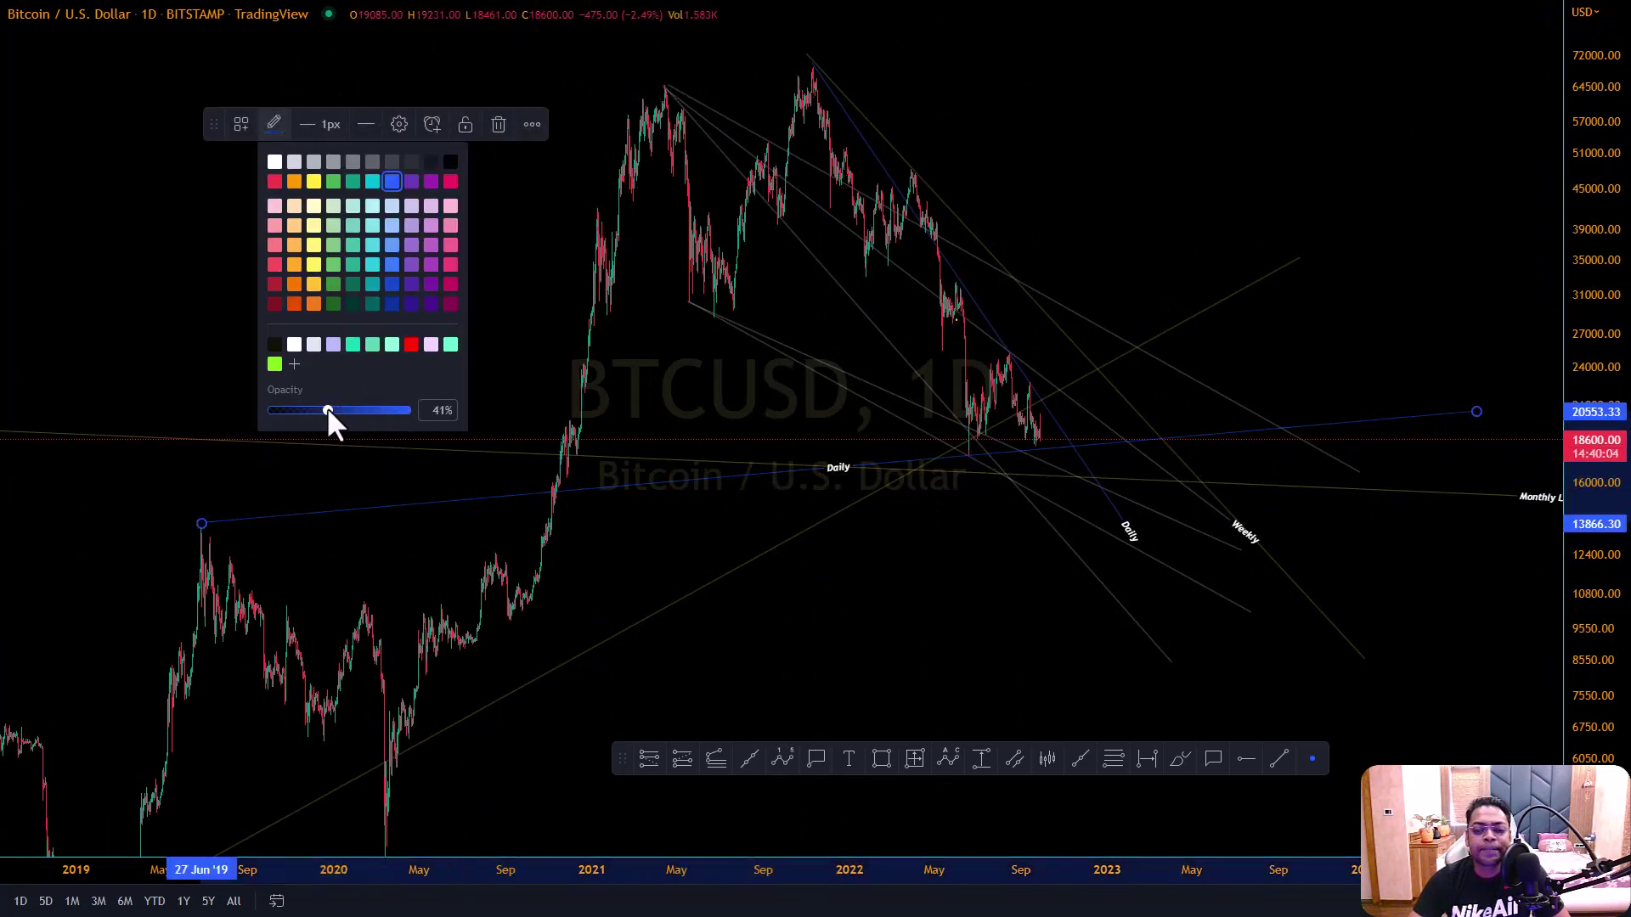
left_click(965, 619)
scroll(964, 620, "up", 1)
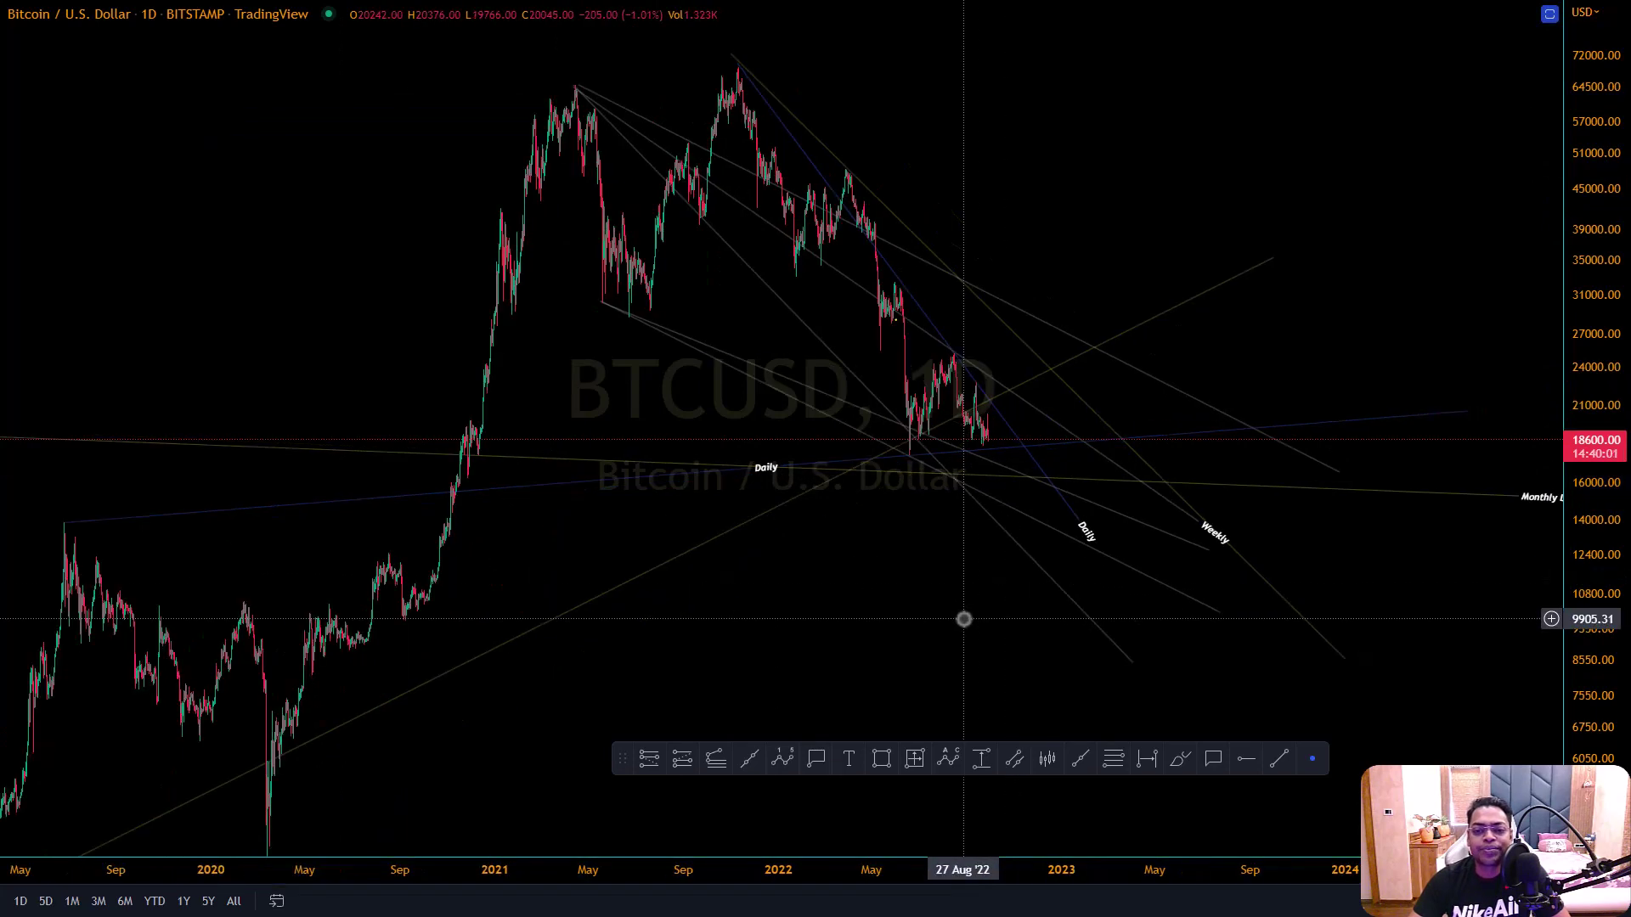
Try a dashed style on the falling yellowish trend line starting at the November 2021 high, then set it to dotted
left_click_drag(1629, 575, 1509, 470)
left_click_drag(1317, 297, 1451, 368)
left_click(1026, 246)
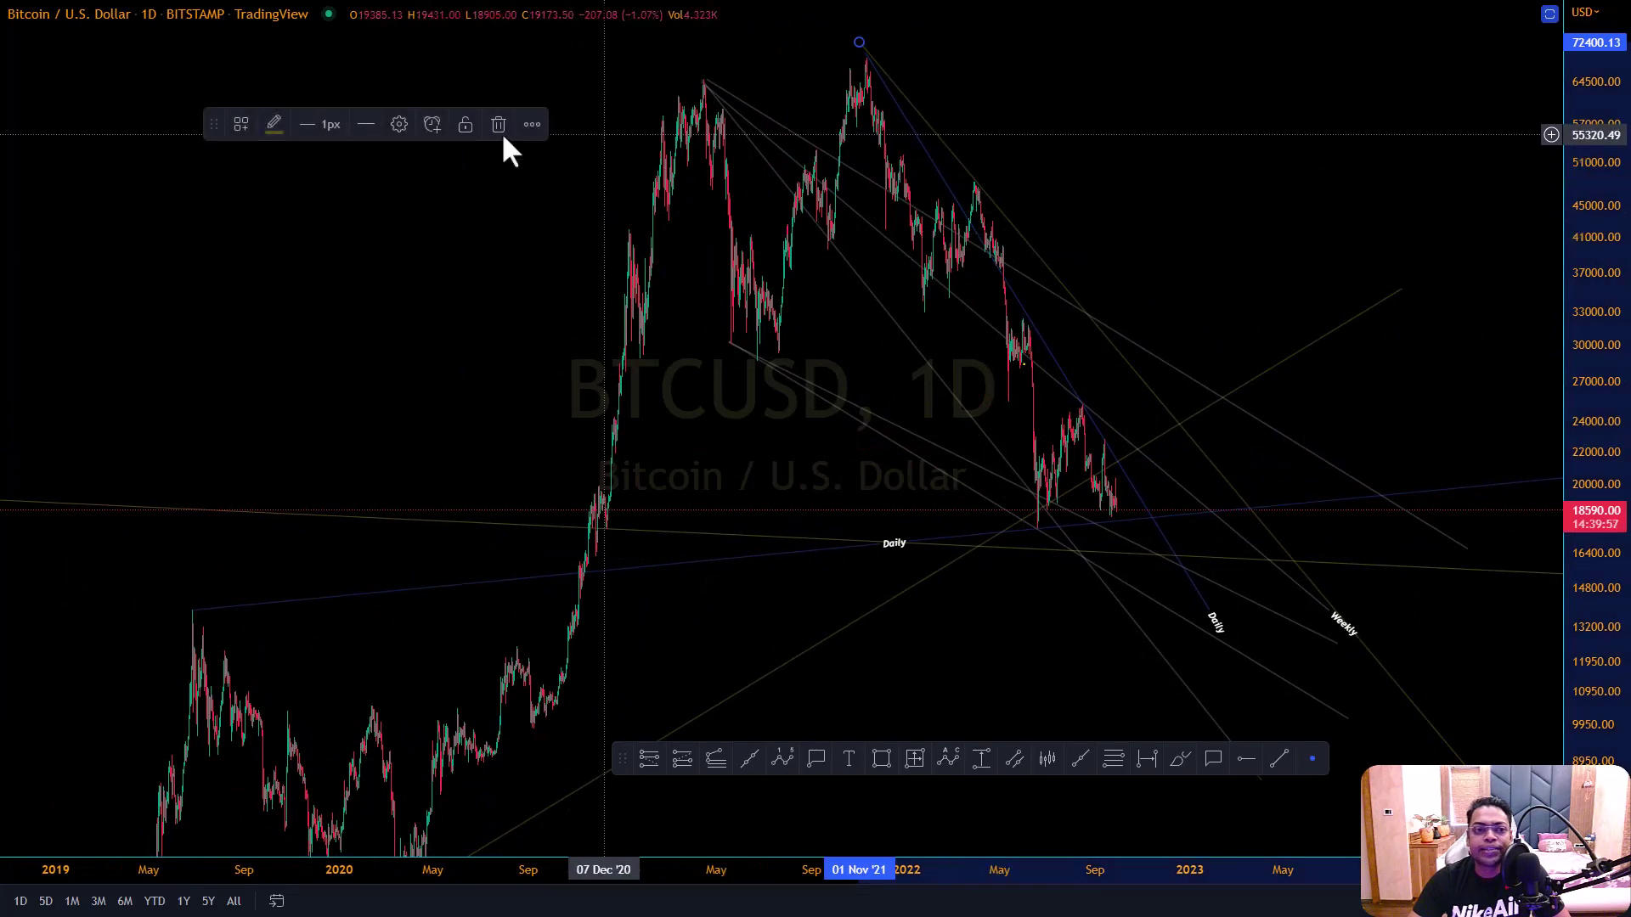
left_click(366, 124)
left_click(391, 188)
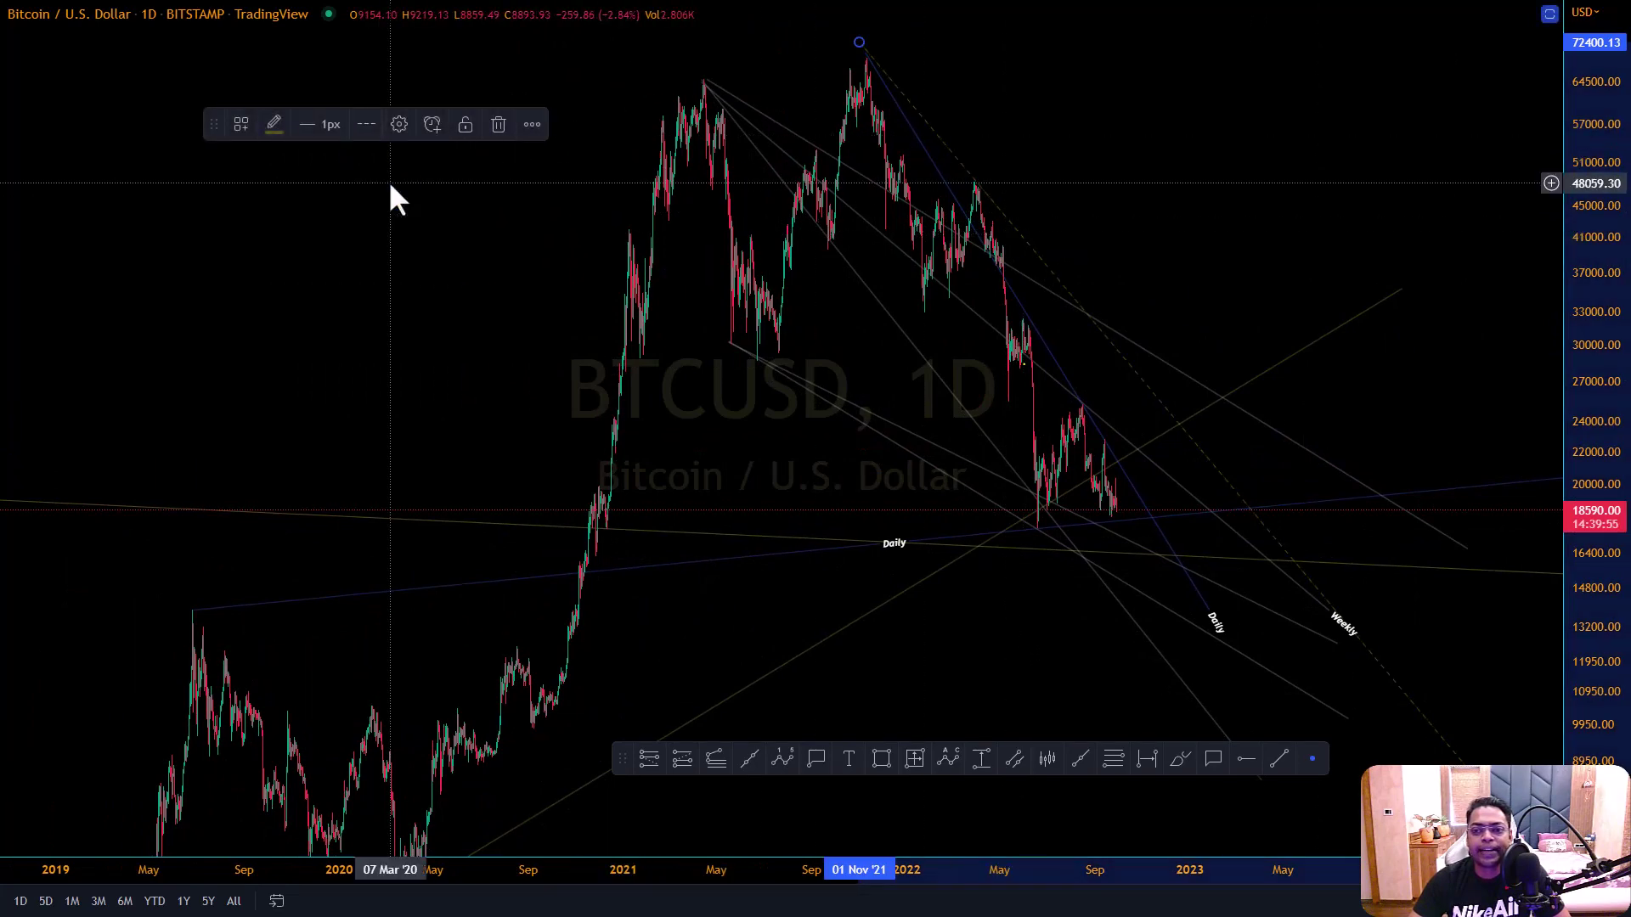
left_click(366, 124)
left_click(378, 212)
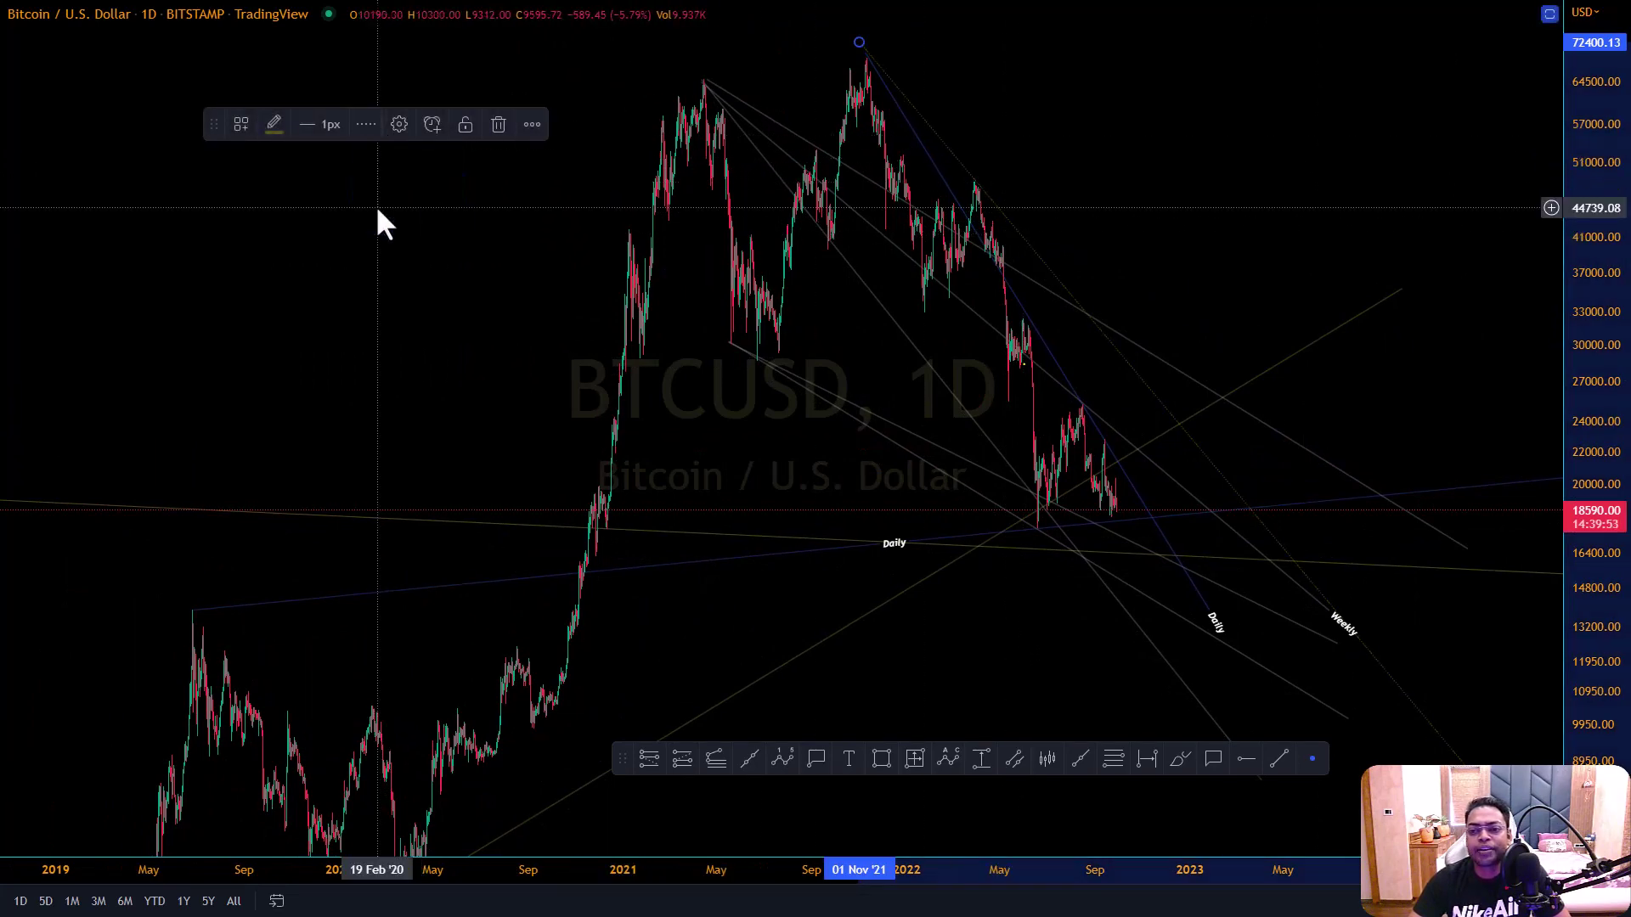
Set the line style of the upper two falling trend lines from the April 2021 high to dotted
left_click(1166, 361)
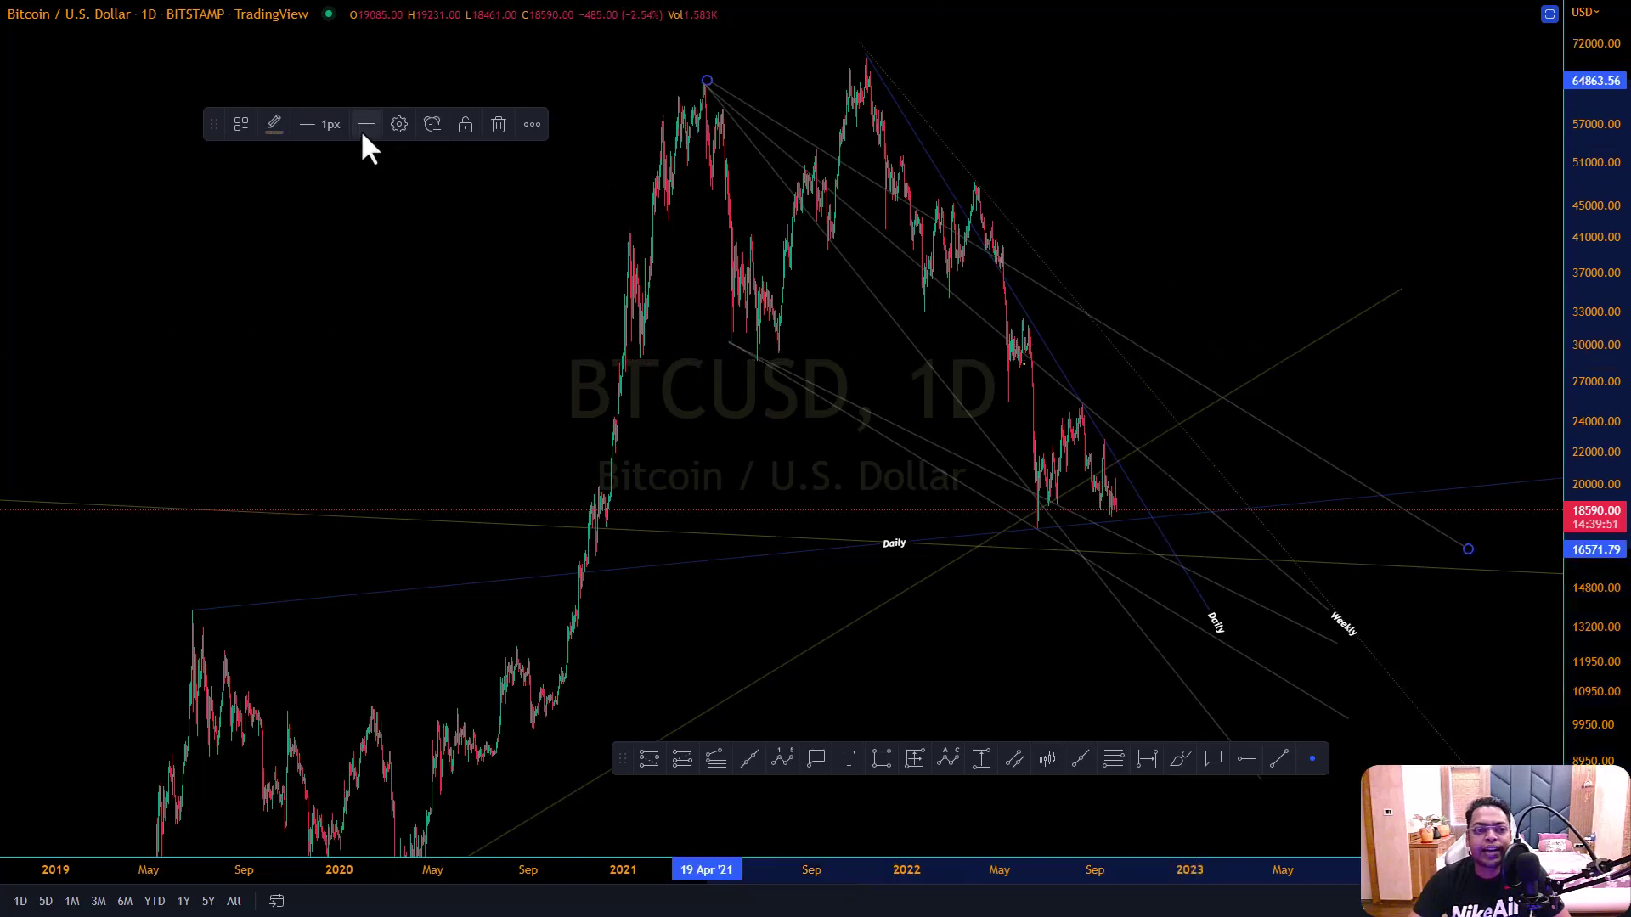
left_click(366, 124)
left_click(378, 212)
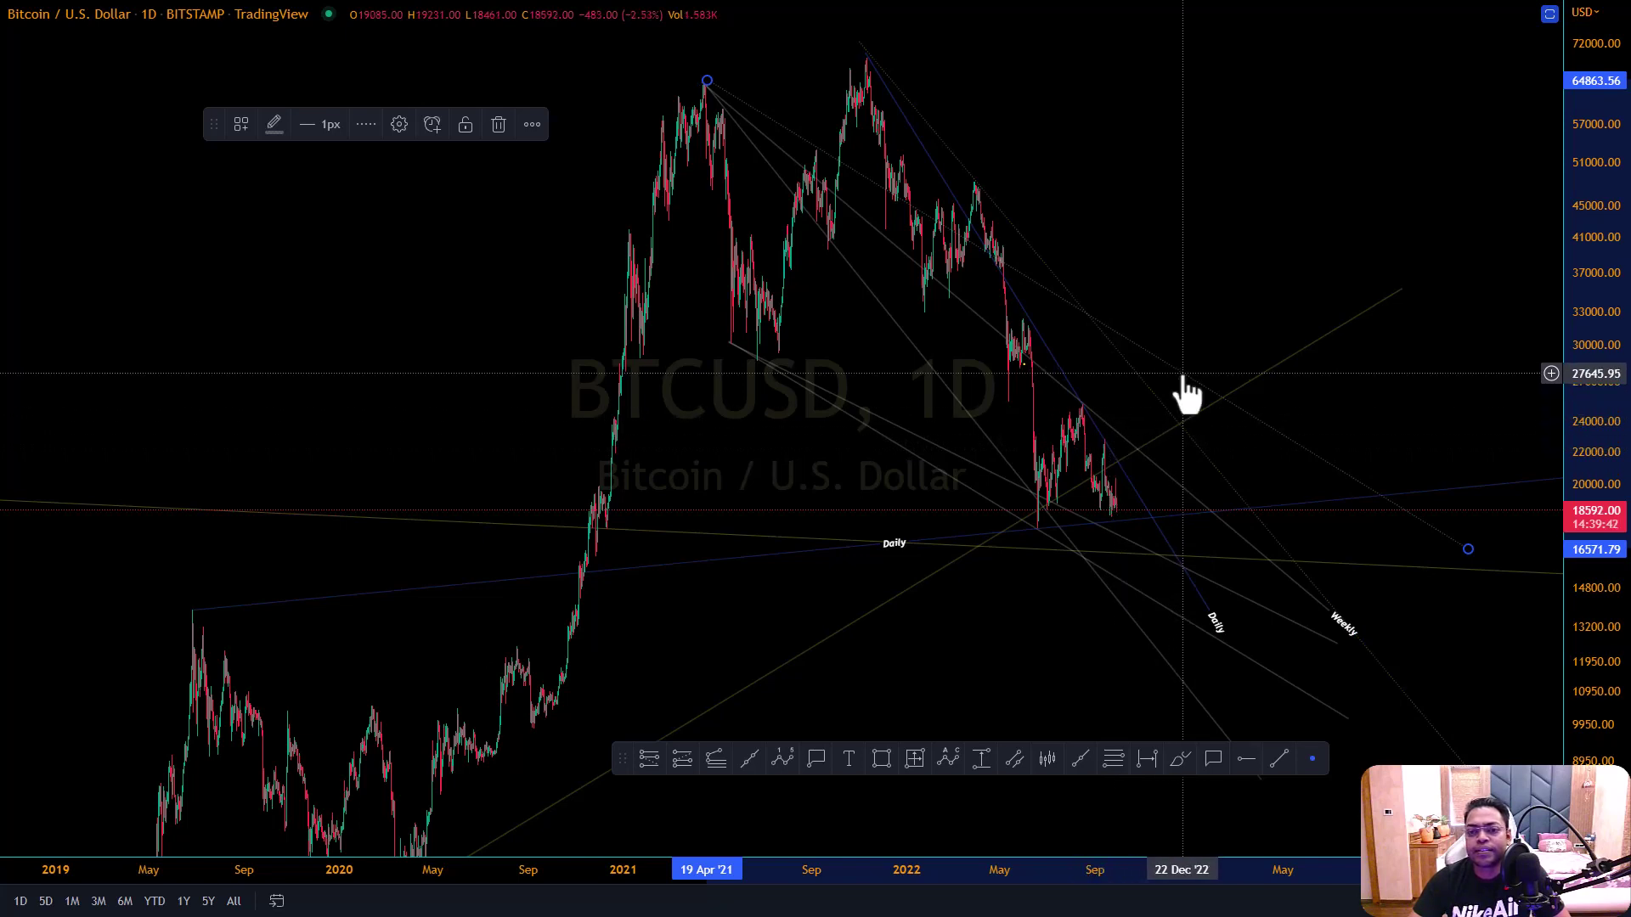
left_click(1231, 526)
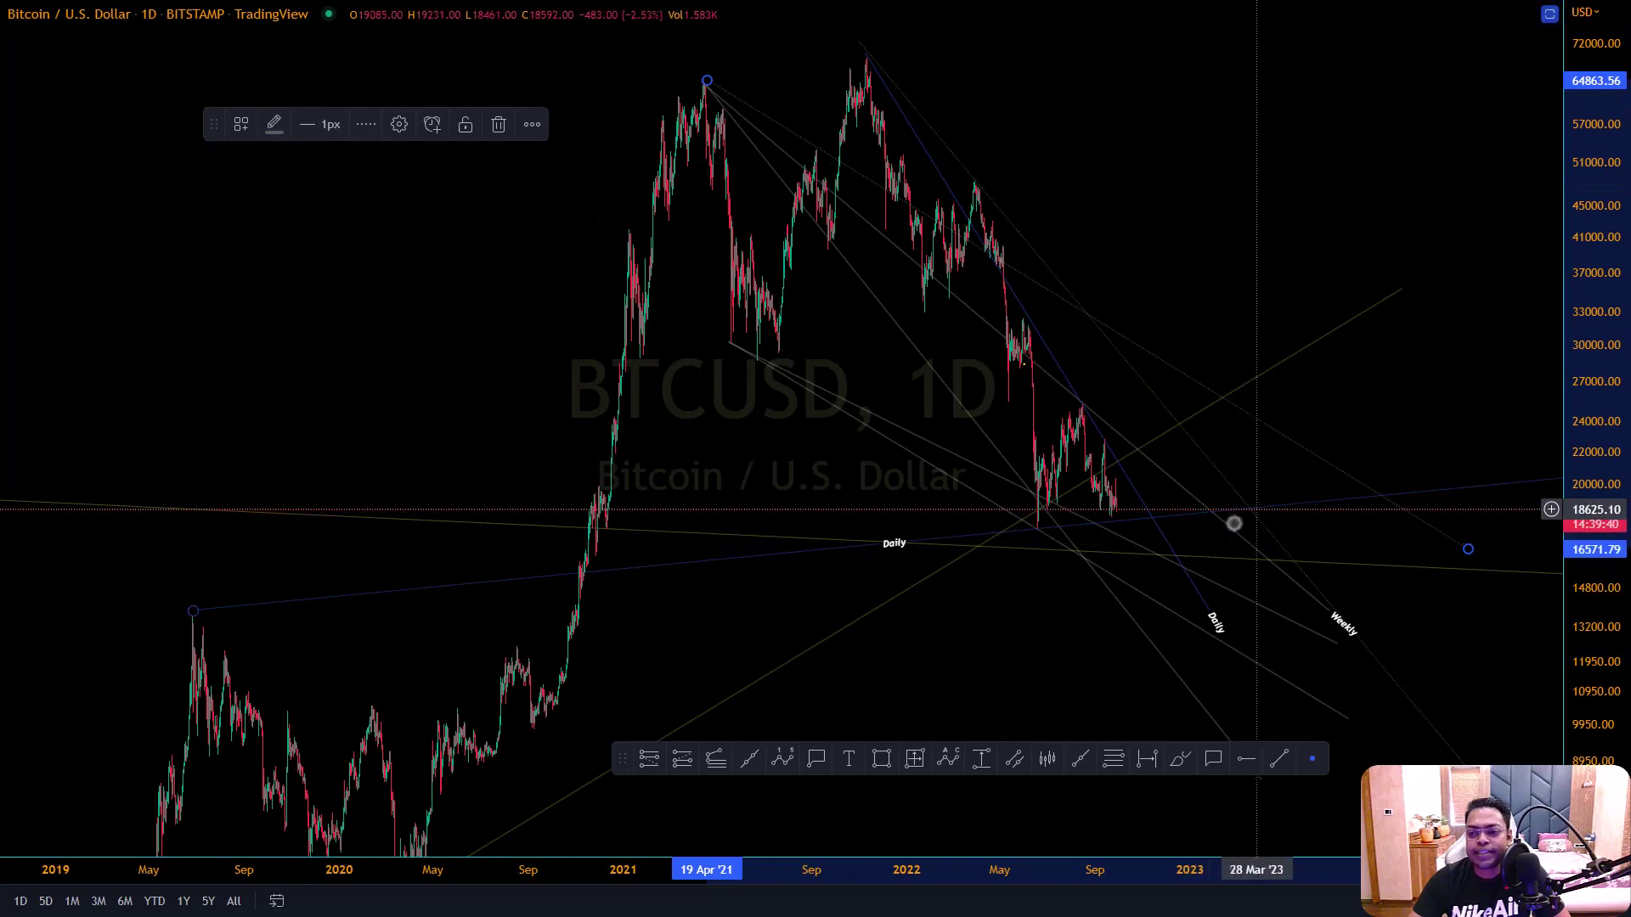
left_click(245, 125)
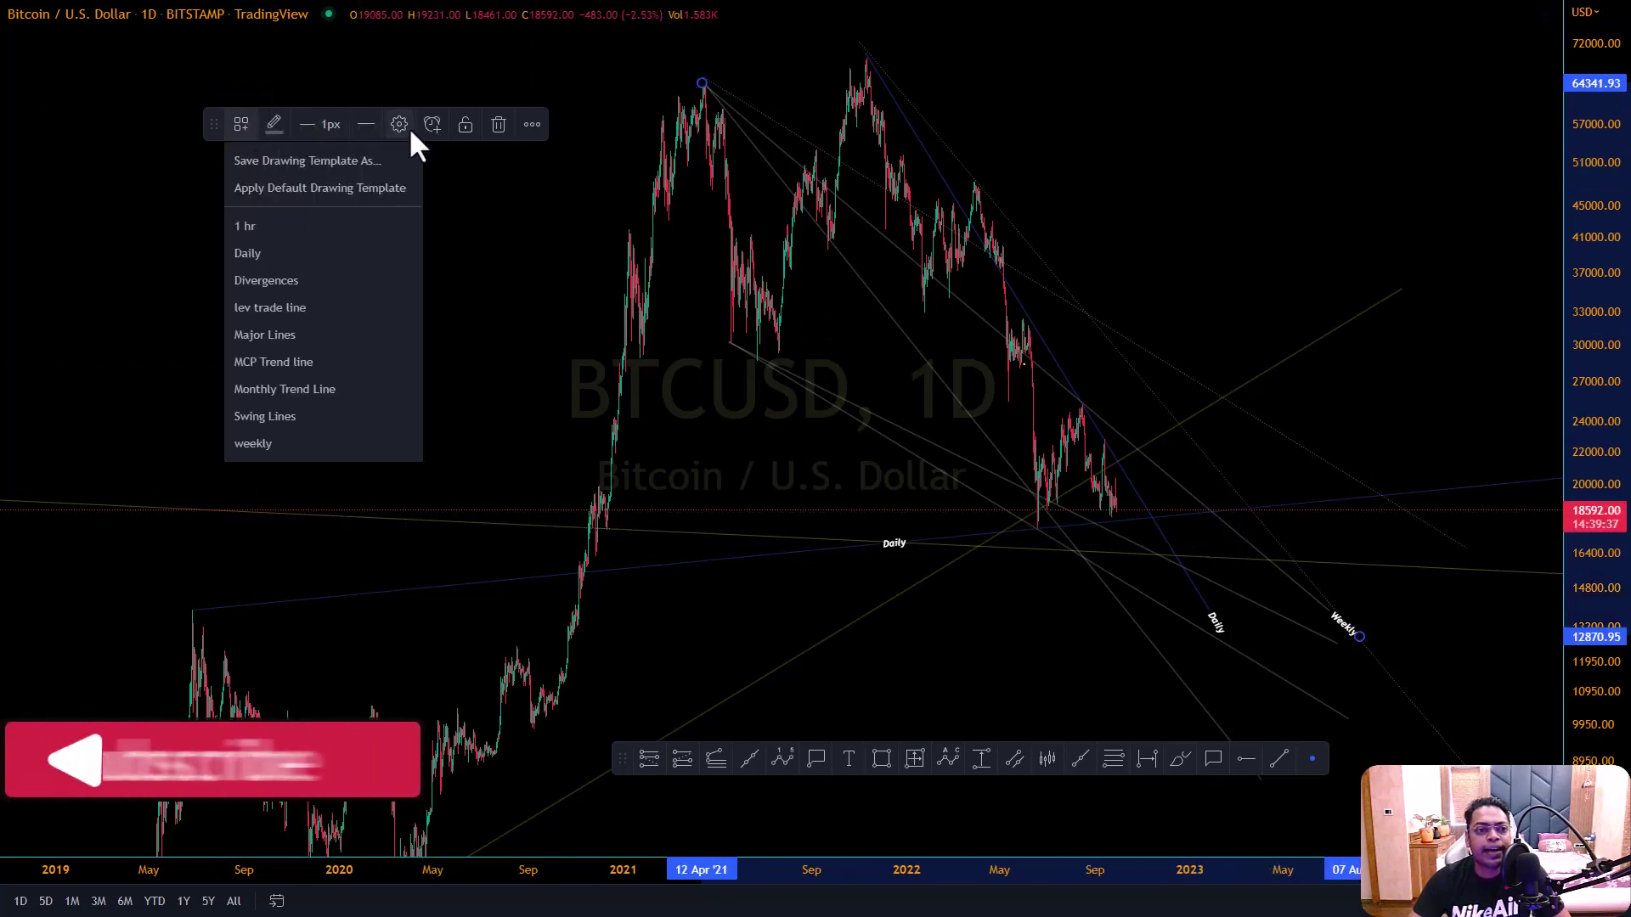
left_click(365, 124)
left_click(386, 207)
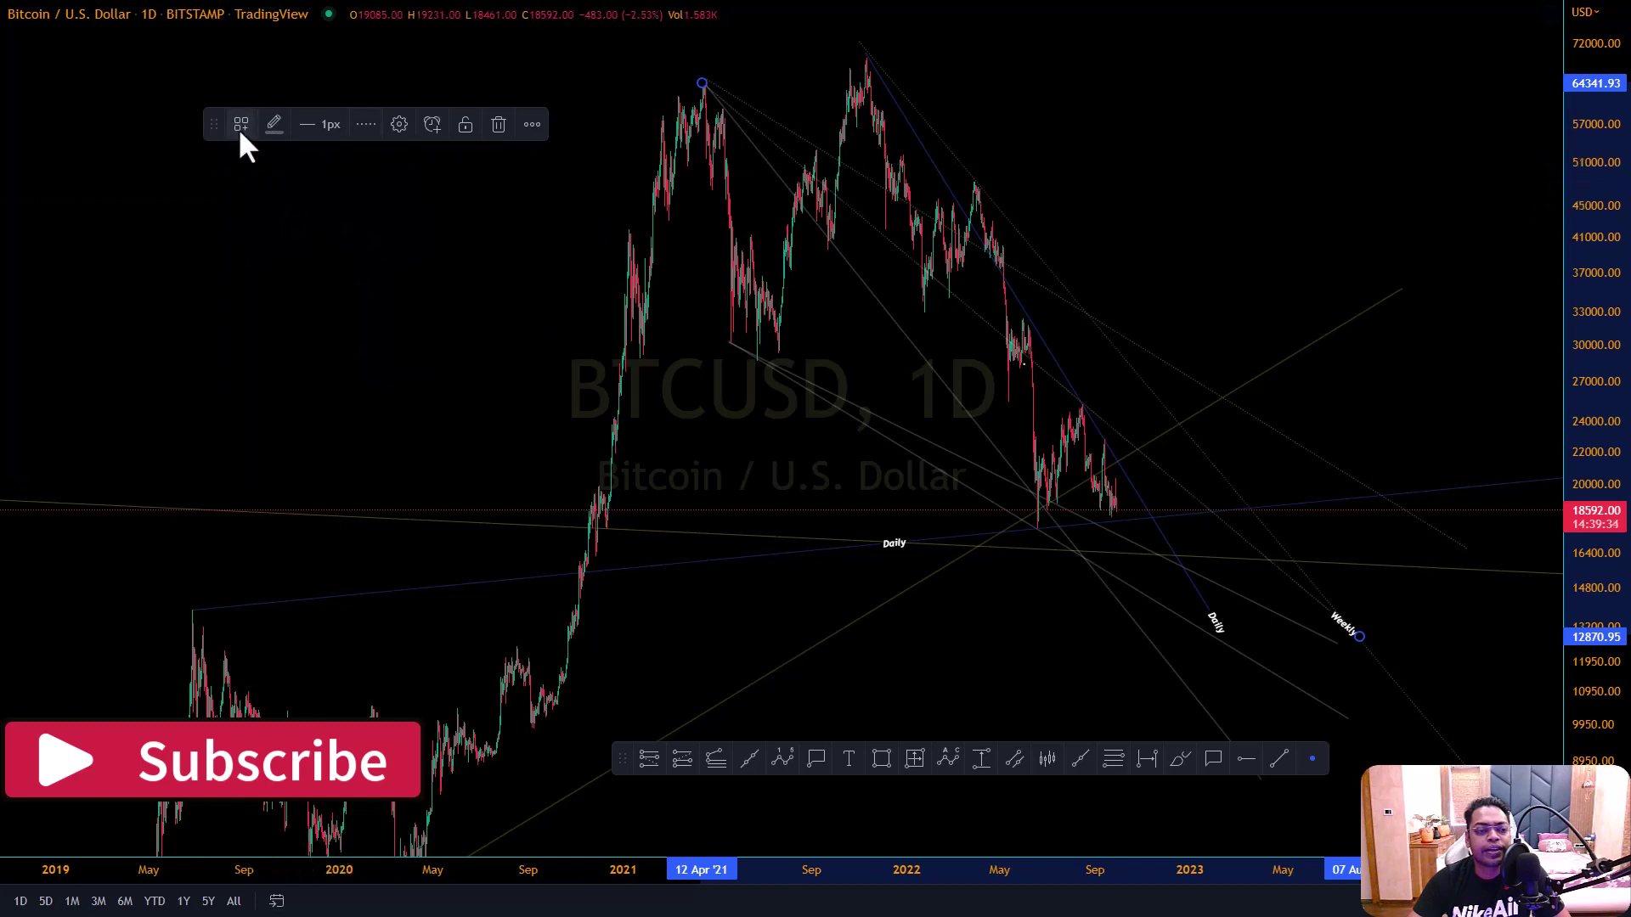
Save the selected dotted Weekly trend line's style as the drawing template "weekly"
left_click(241, 124)
left_click(281, 168)
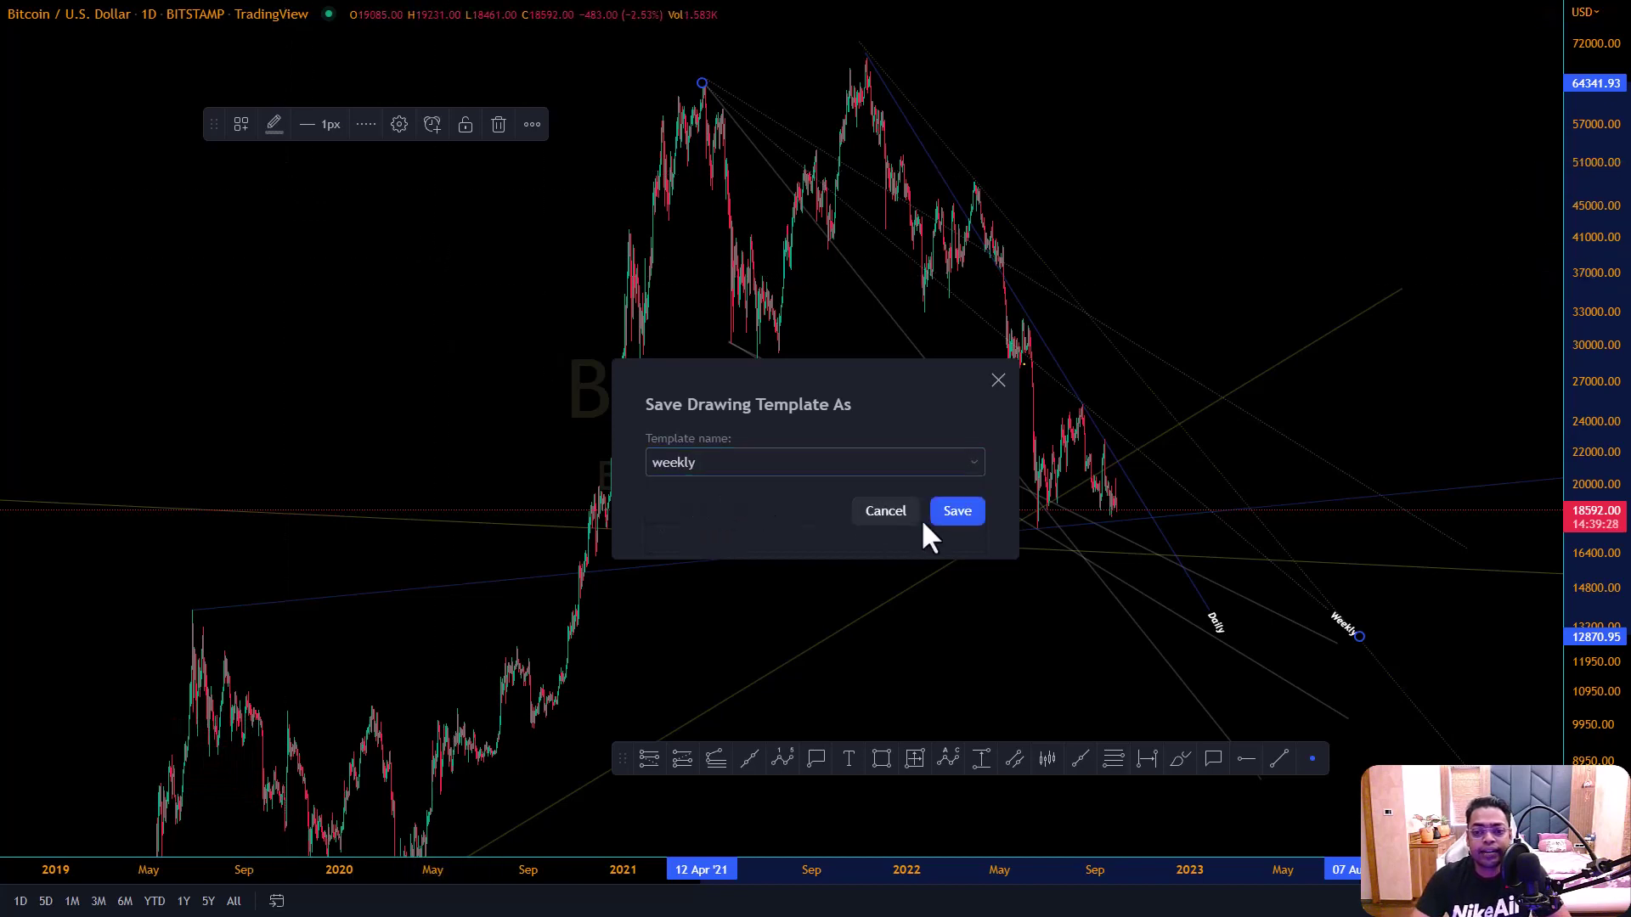
left_click(960, 507)
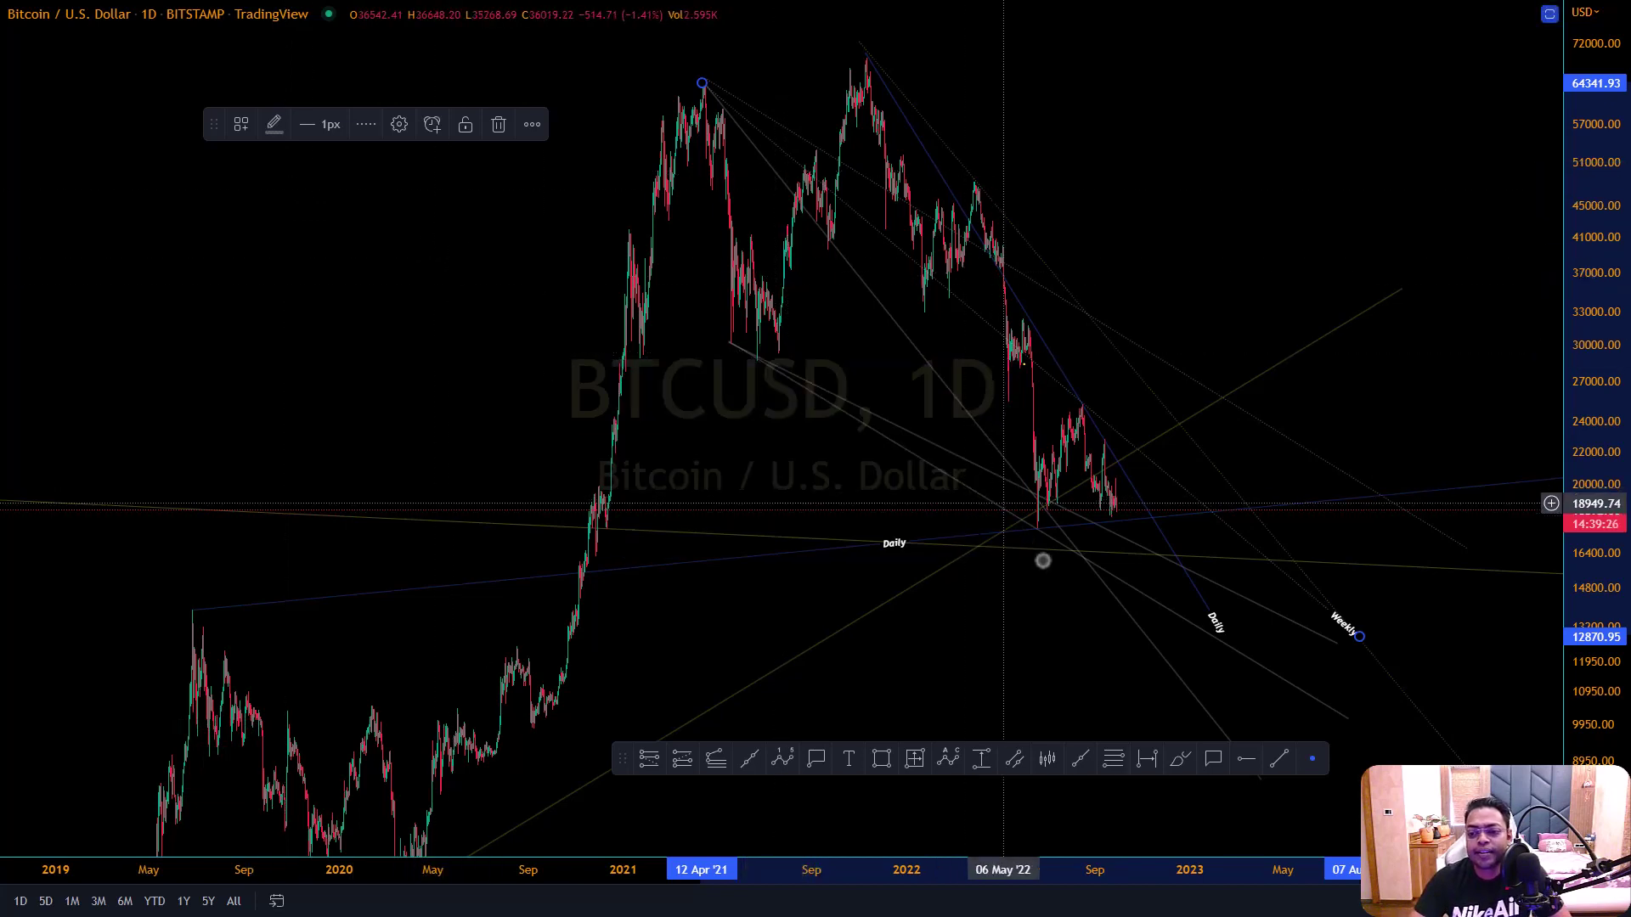
Apply the "weekly" template to the steepest falling line from the April 2021 high and both falling lines from the May 2021 low
left_click(1108, 594)
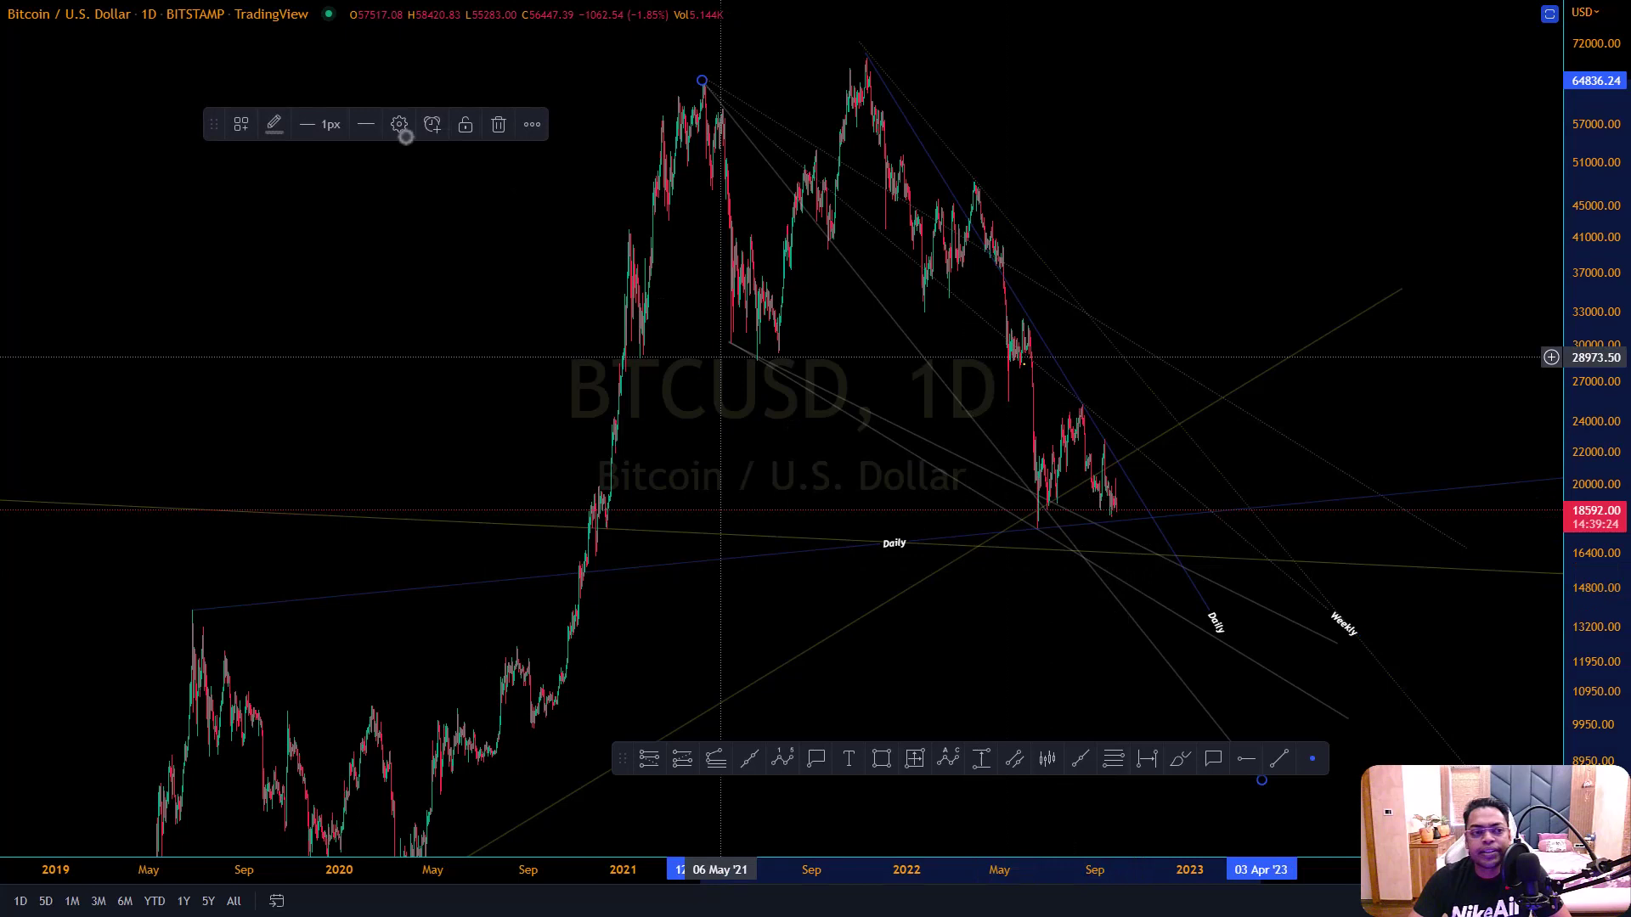
left_click(241, 124)
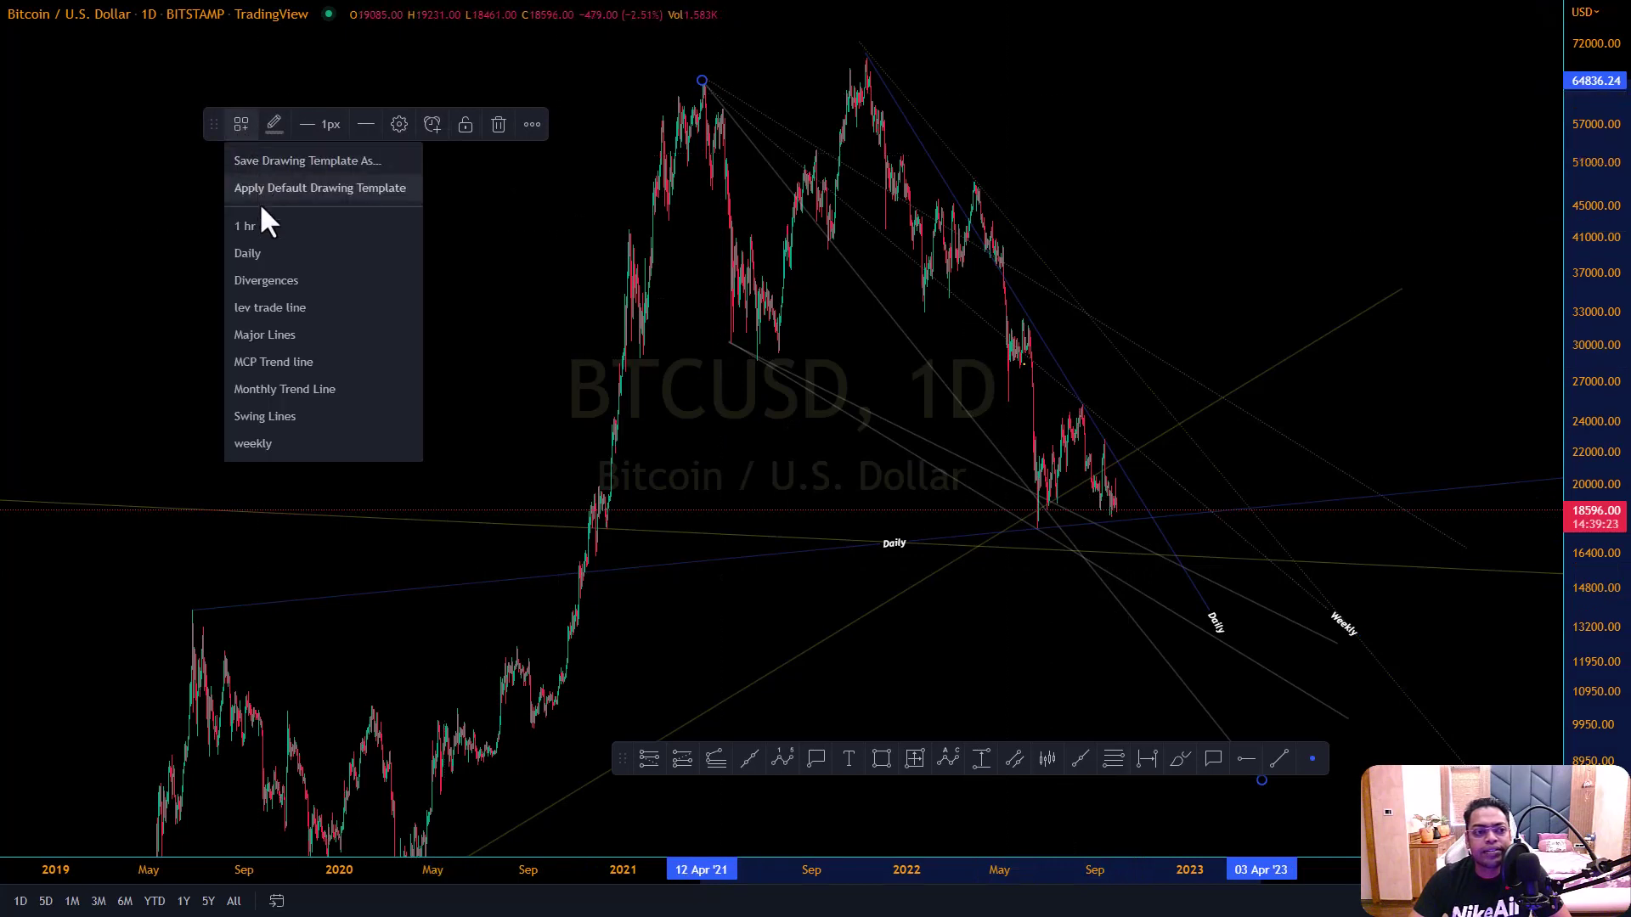
left_click(262, 442)
left_click(1157, 604)
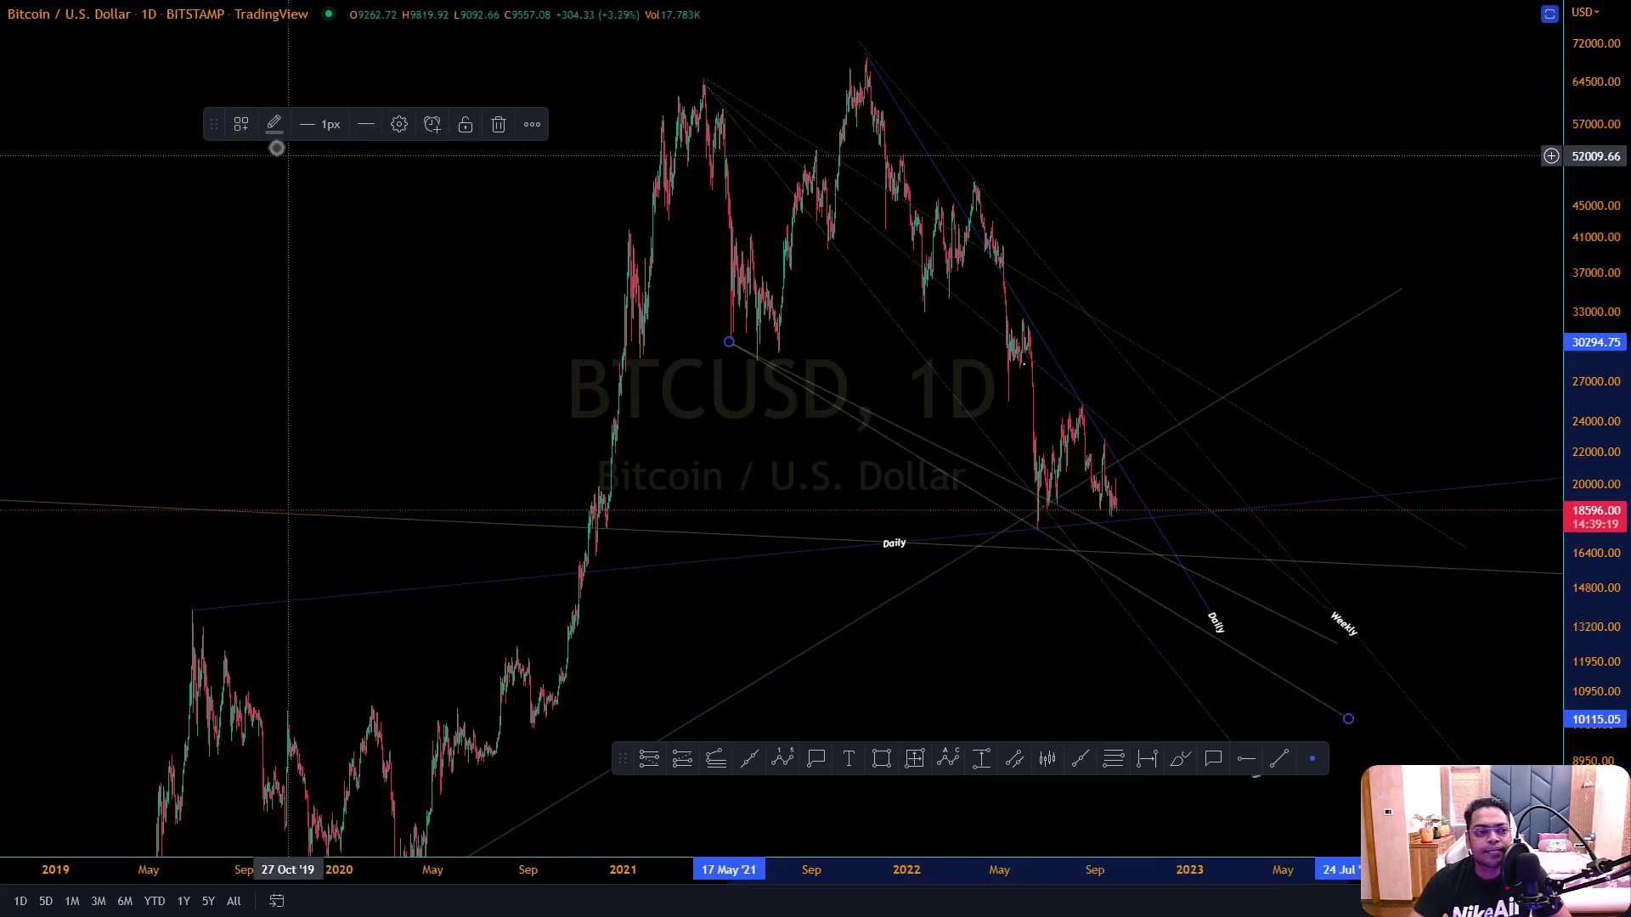
left_click(241, 124)
left_click(277, 442)
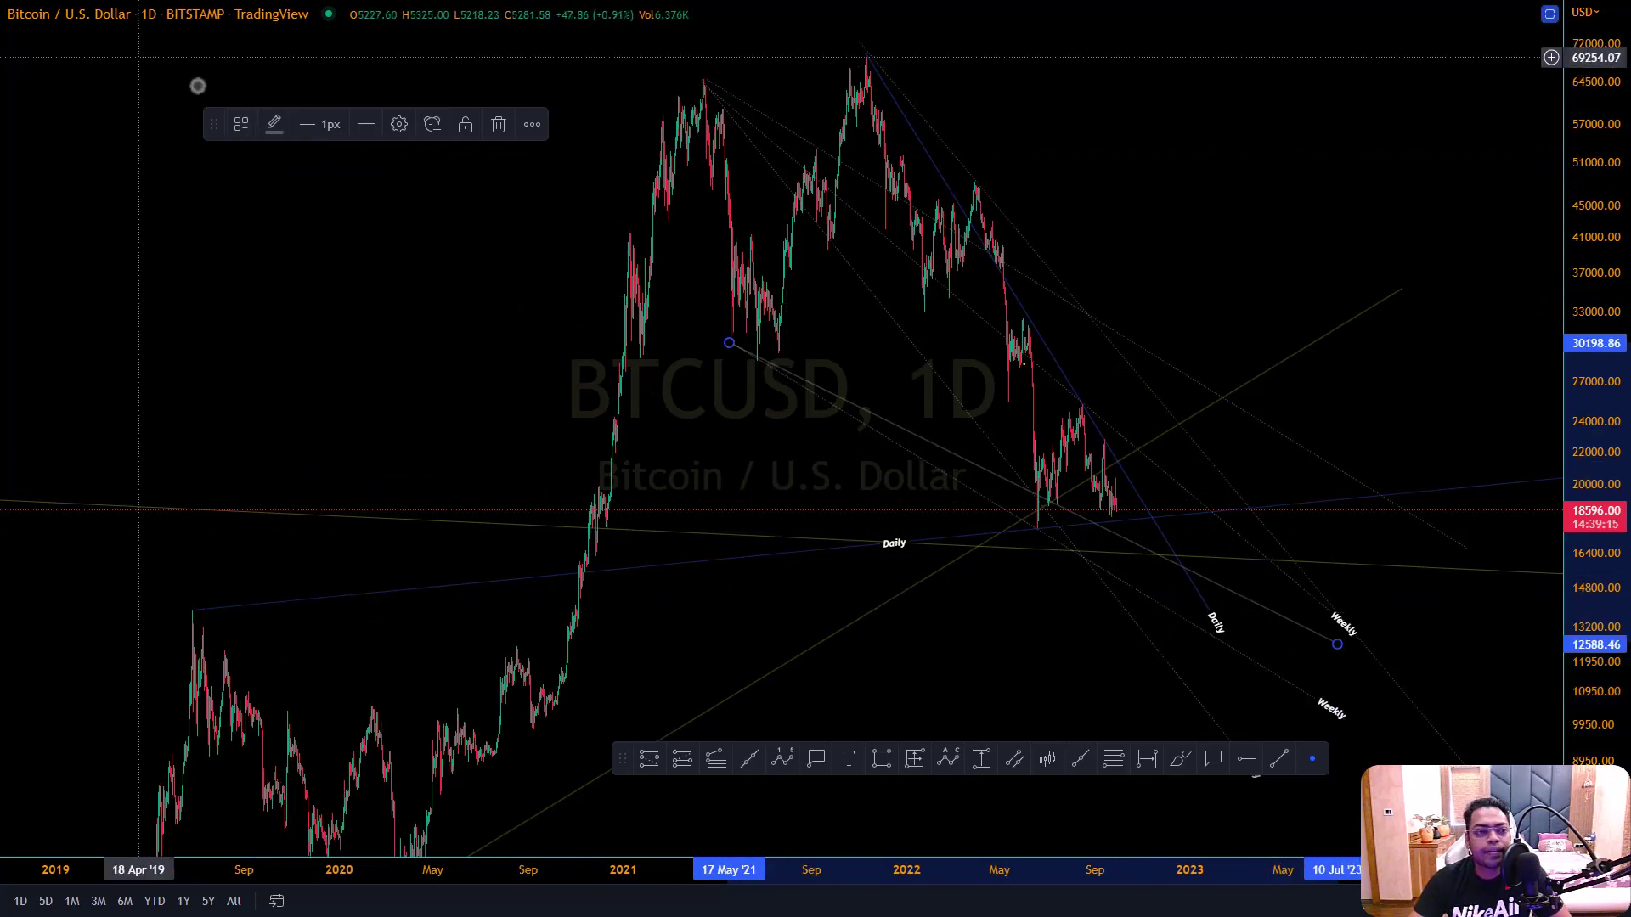
left_click(241, 126)
left_click(284, 441)
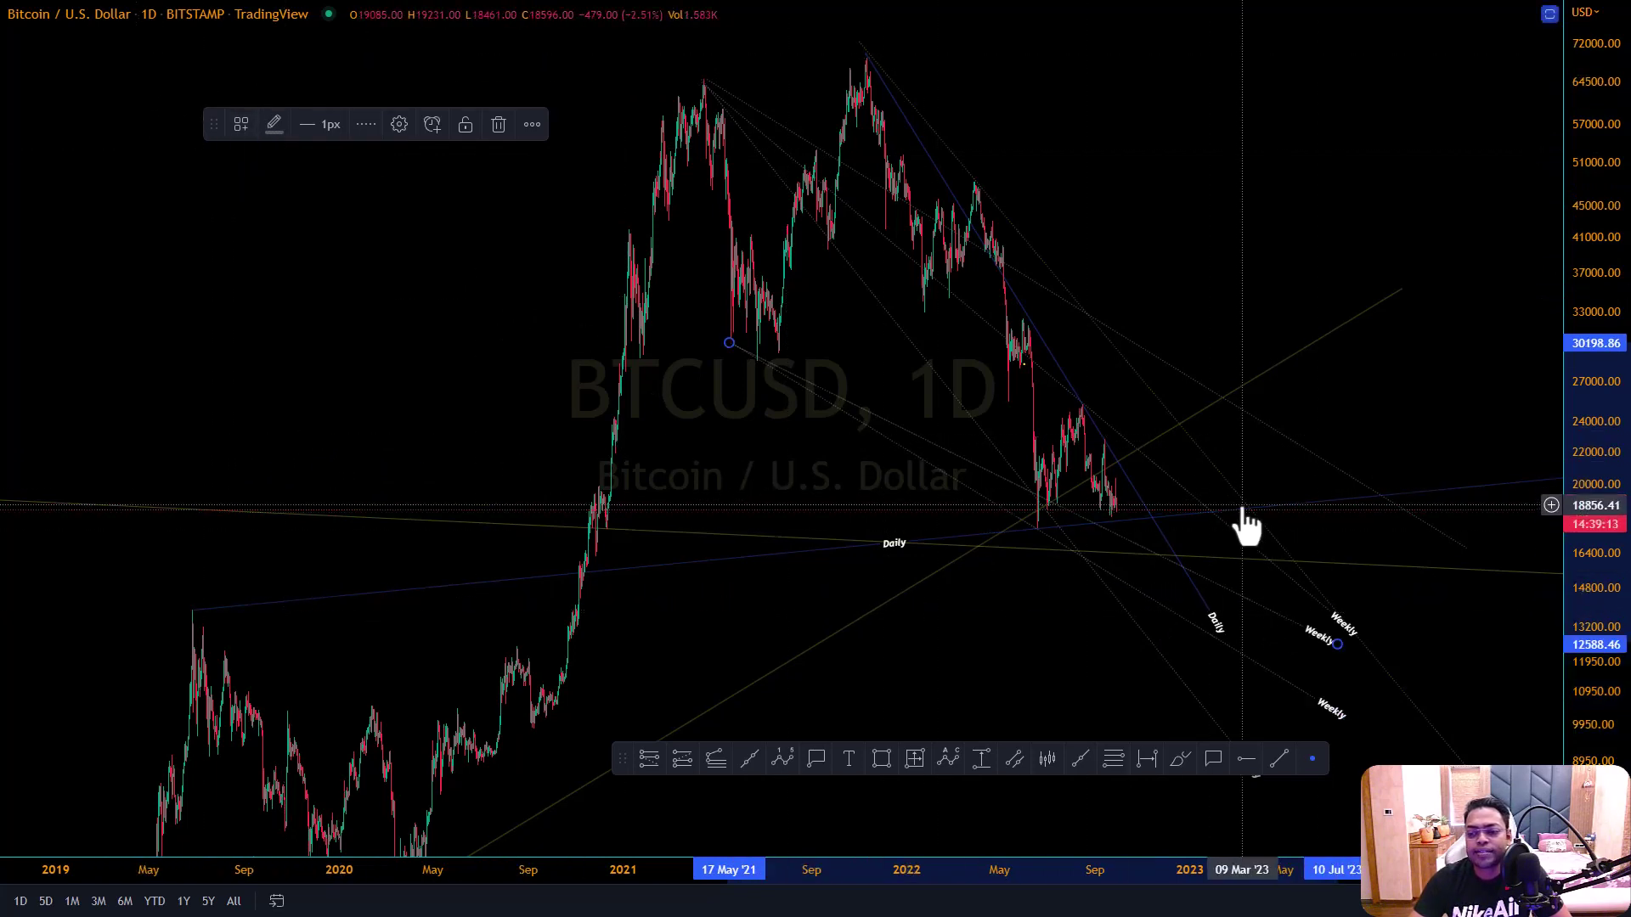
Set the line style of the falling blue Daily trend line from the November 2021 high to dotted
left_click_drag(1427, 369, 1336, 263)
left_click_drag(1606, 343, 1606, 469)
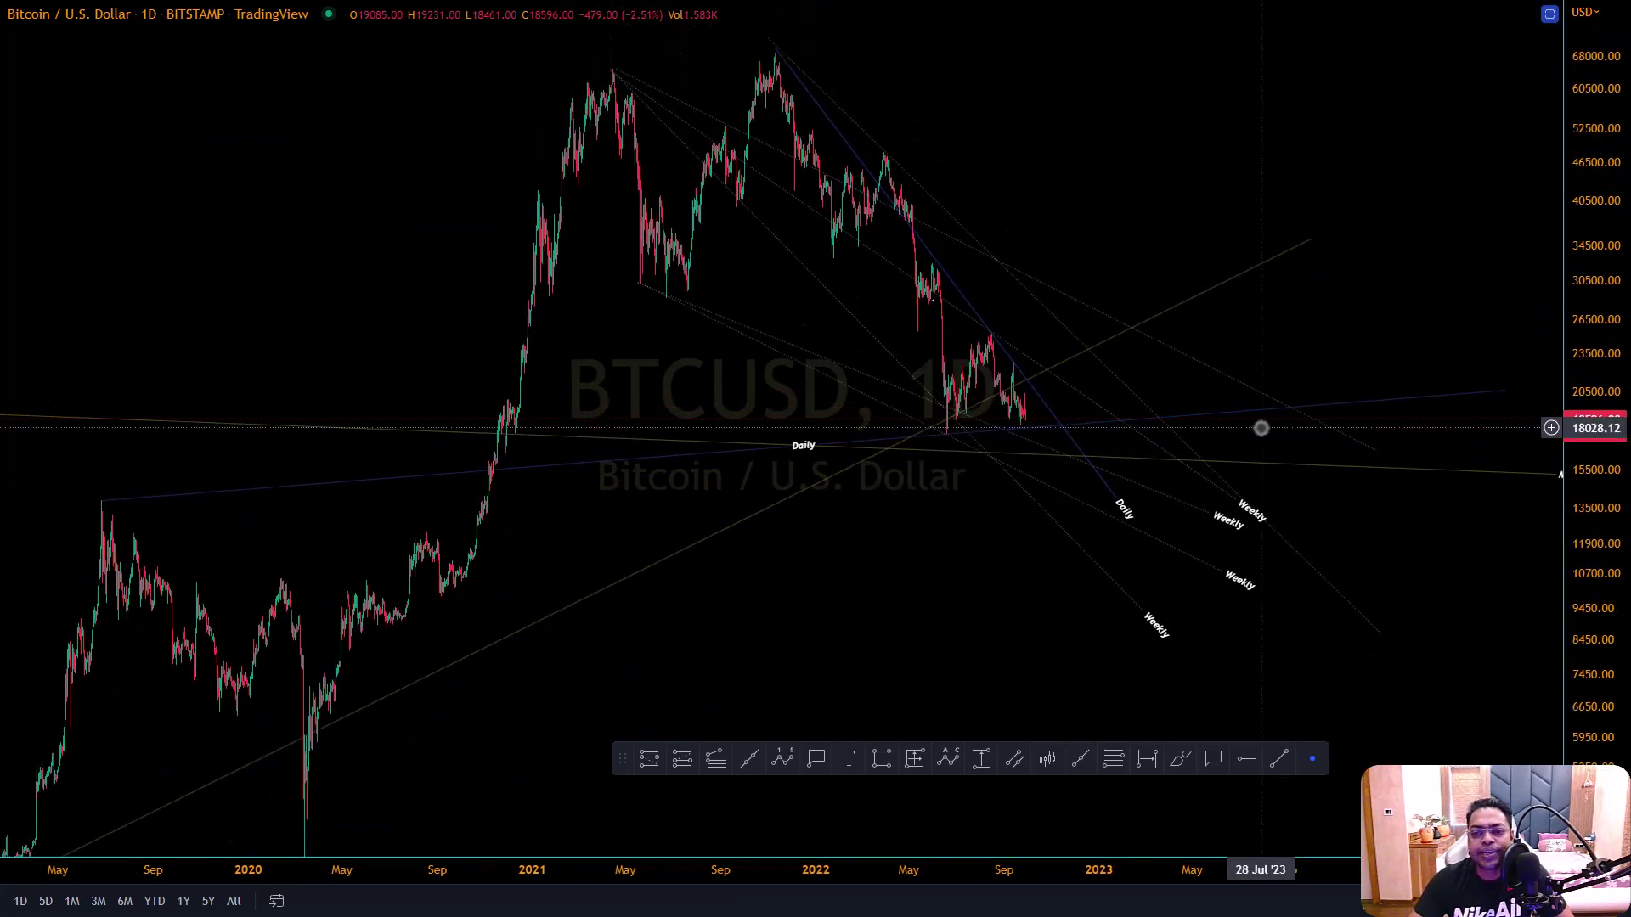
left_click(1079, 454)
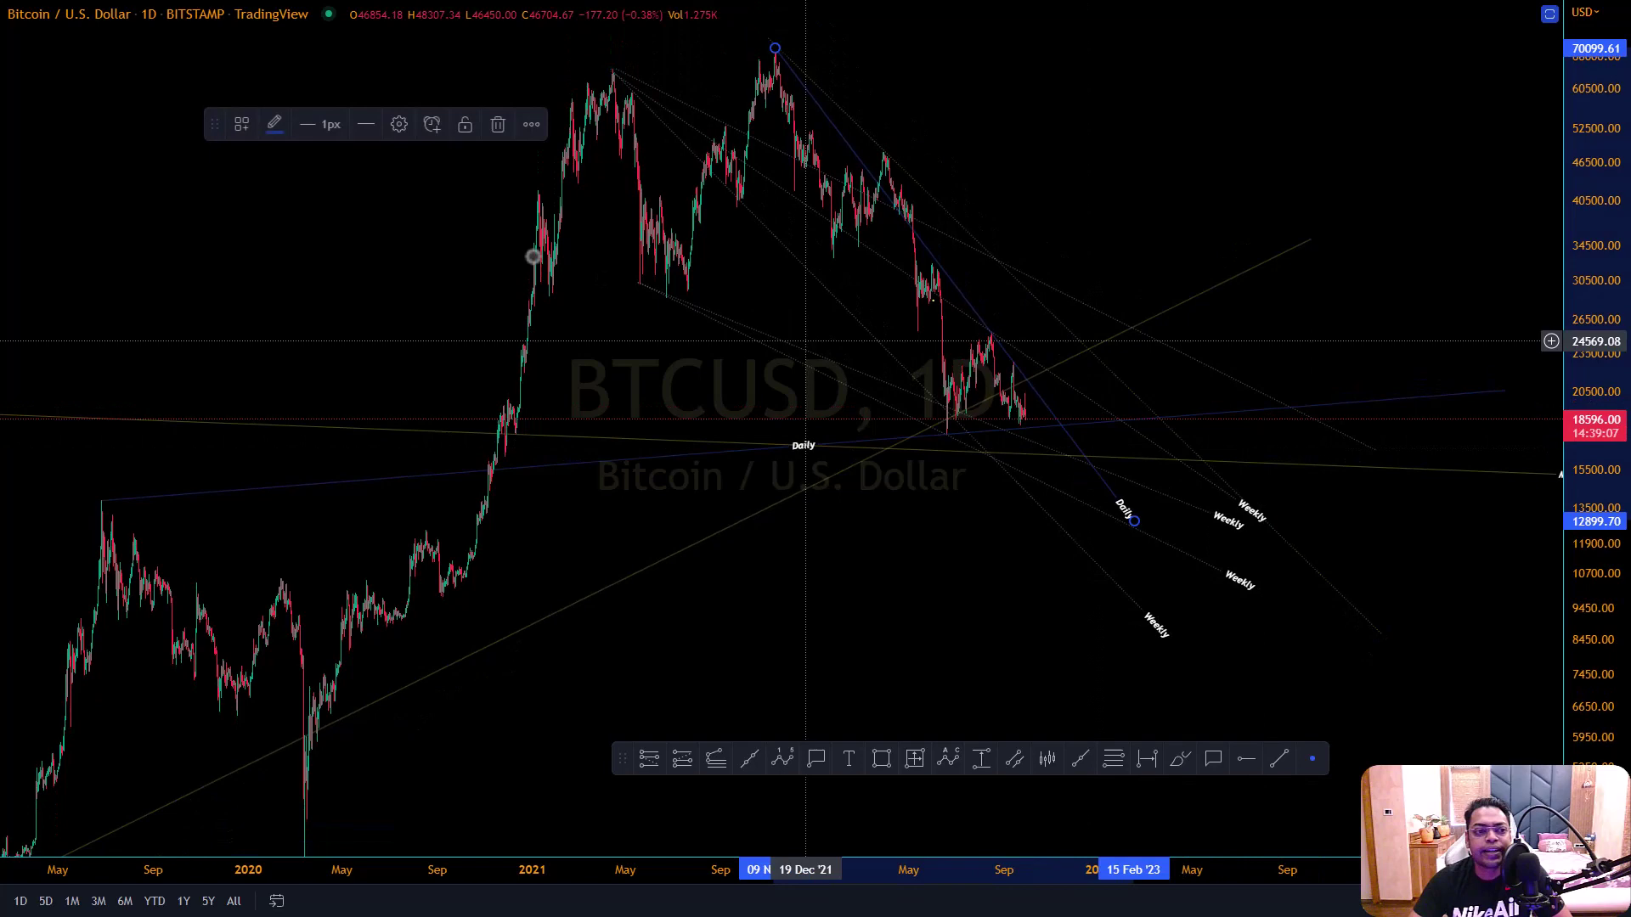
left_click(271, 123)
left_click(363, 124)
left_click(399, 216)
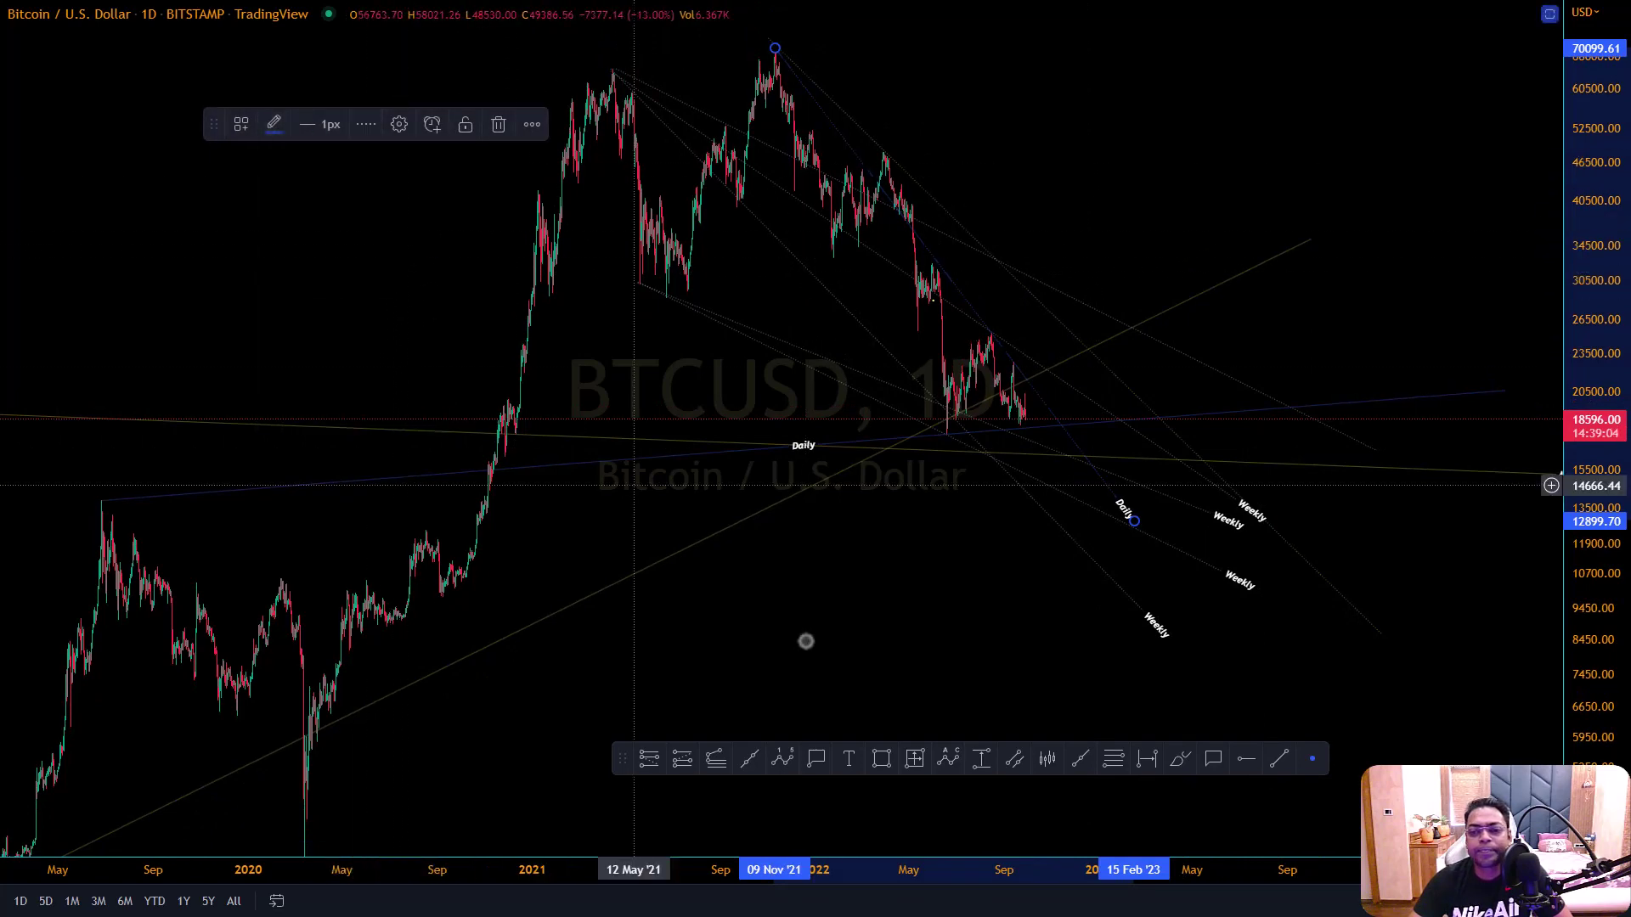
Raise the opacity of the falling yellow monthly trend line from the December 2017 high to 100%
scroll(855, 670, "up", 3)
left_click_drag(1623, 559, 1621, 491)
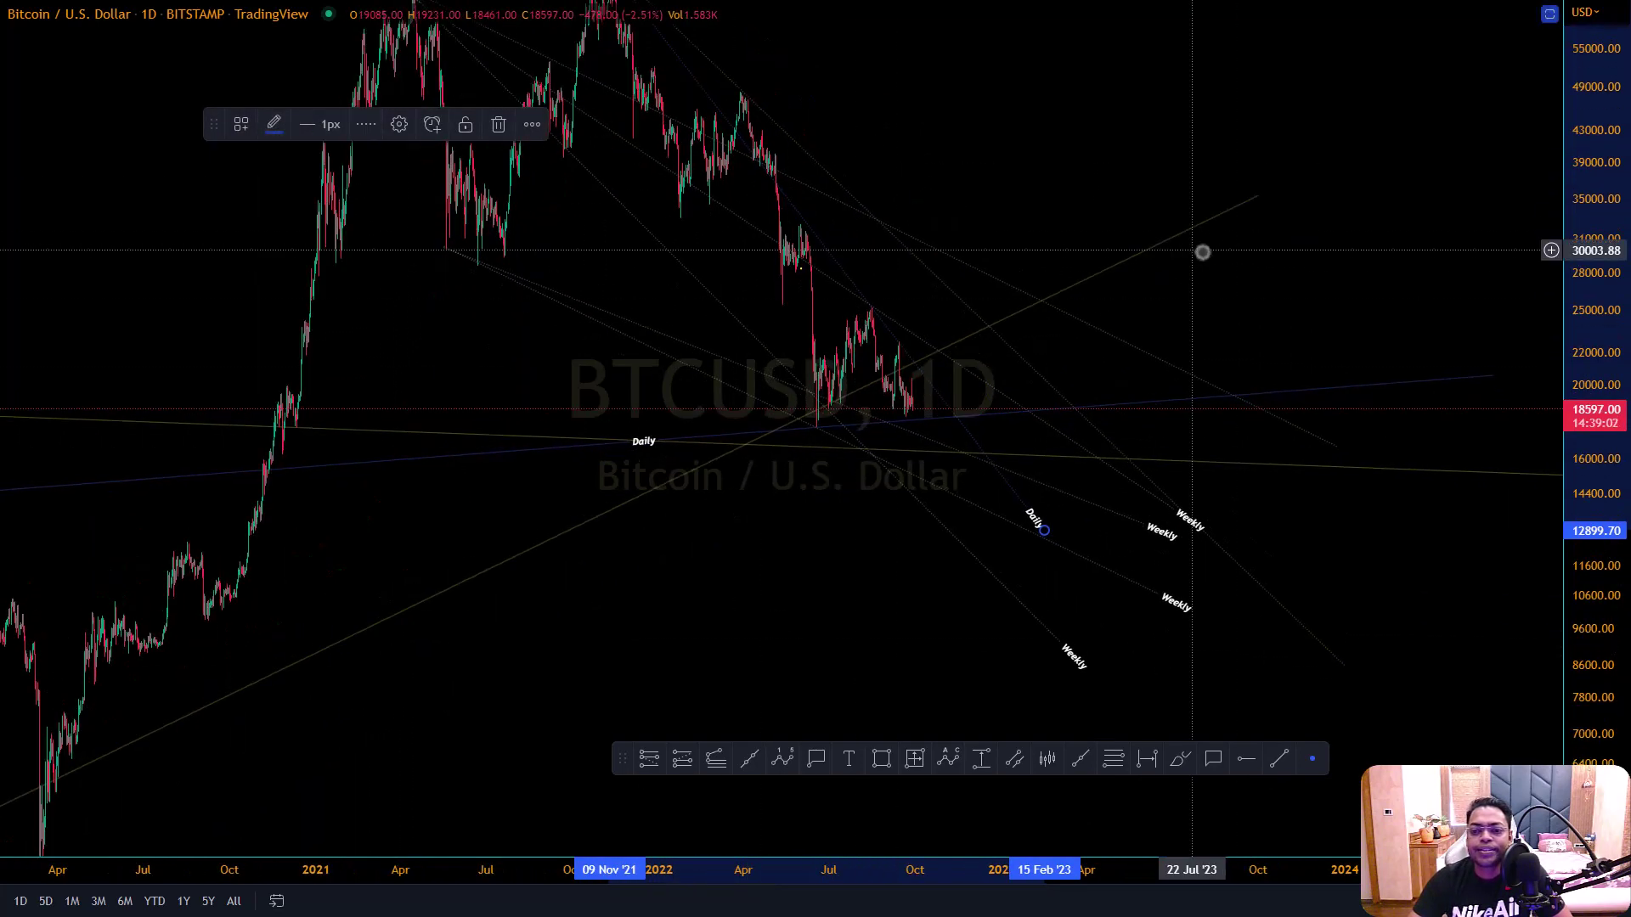
left_click_drag(1207, 255, 1379, 331)
scroll(1348, 428, "up", 2)
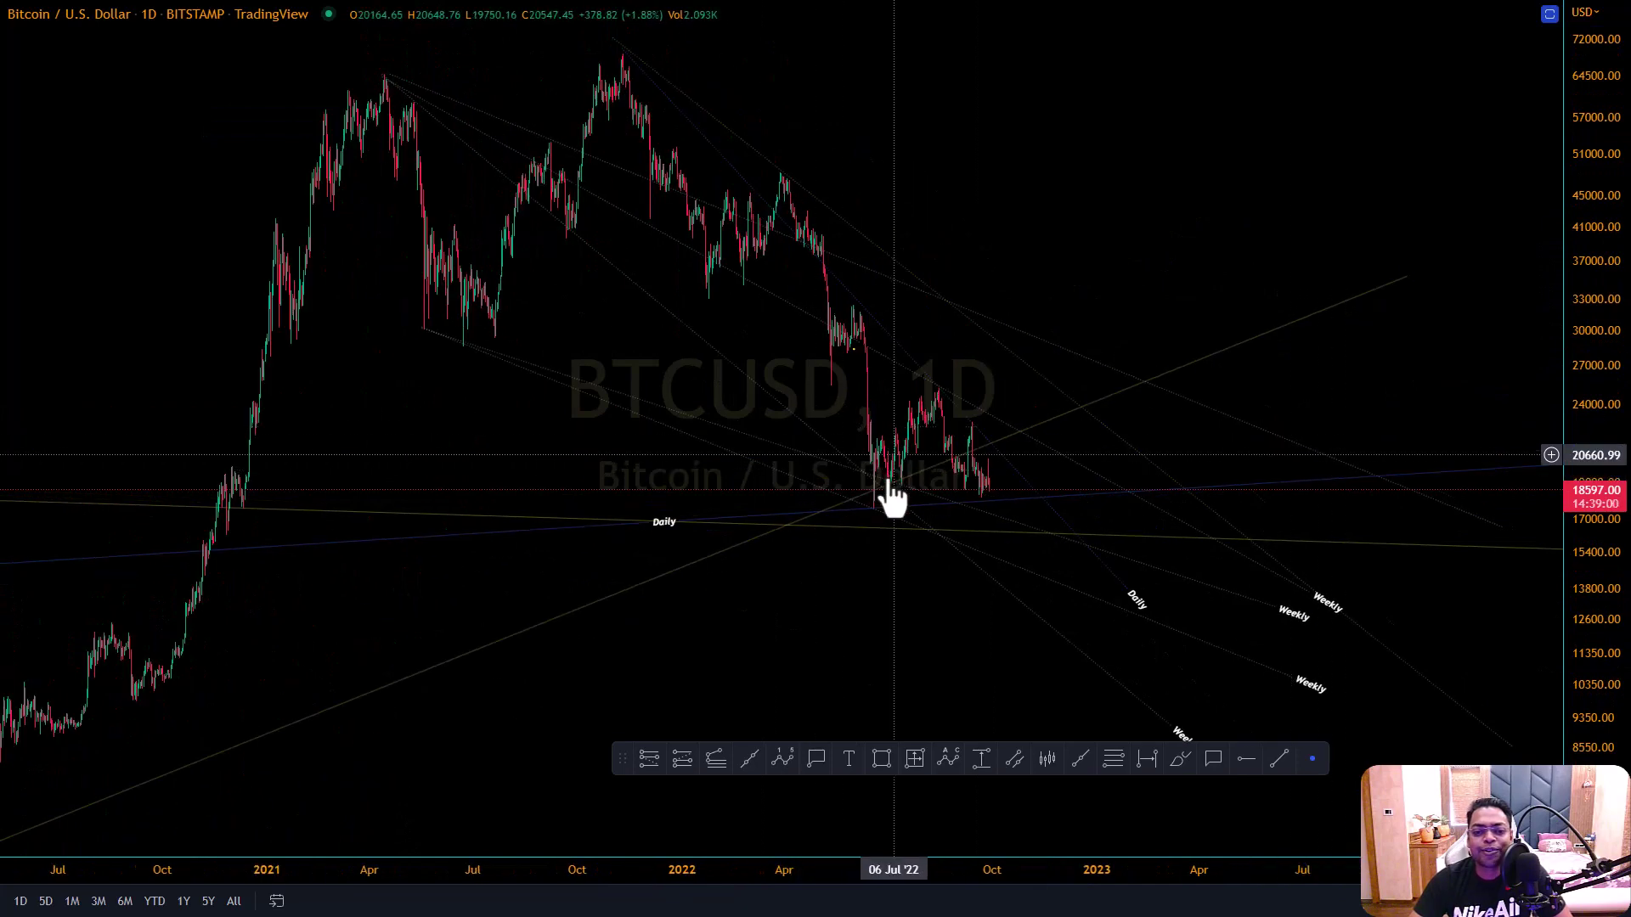
left_click(863, 537)
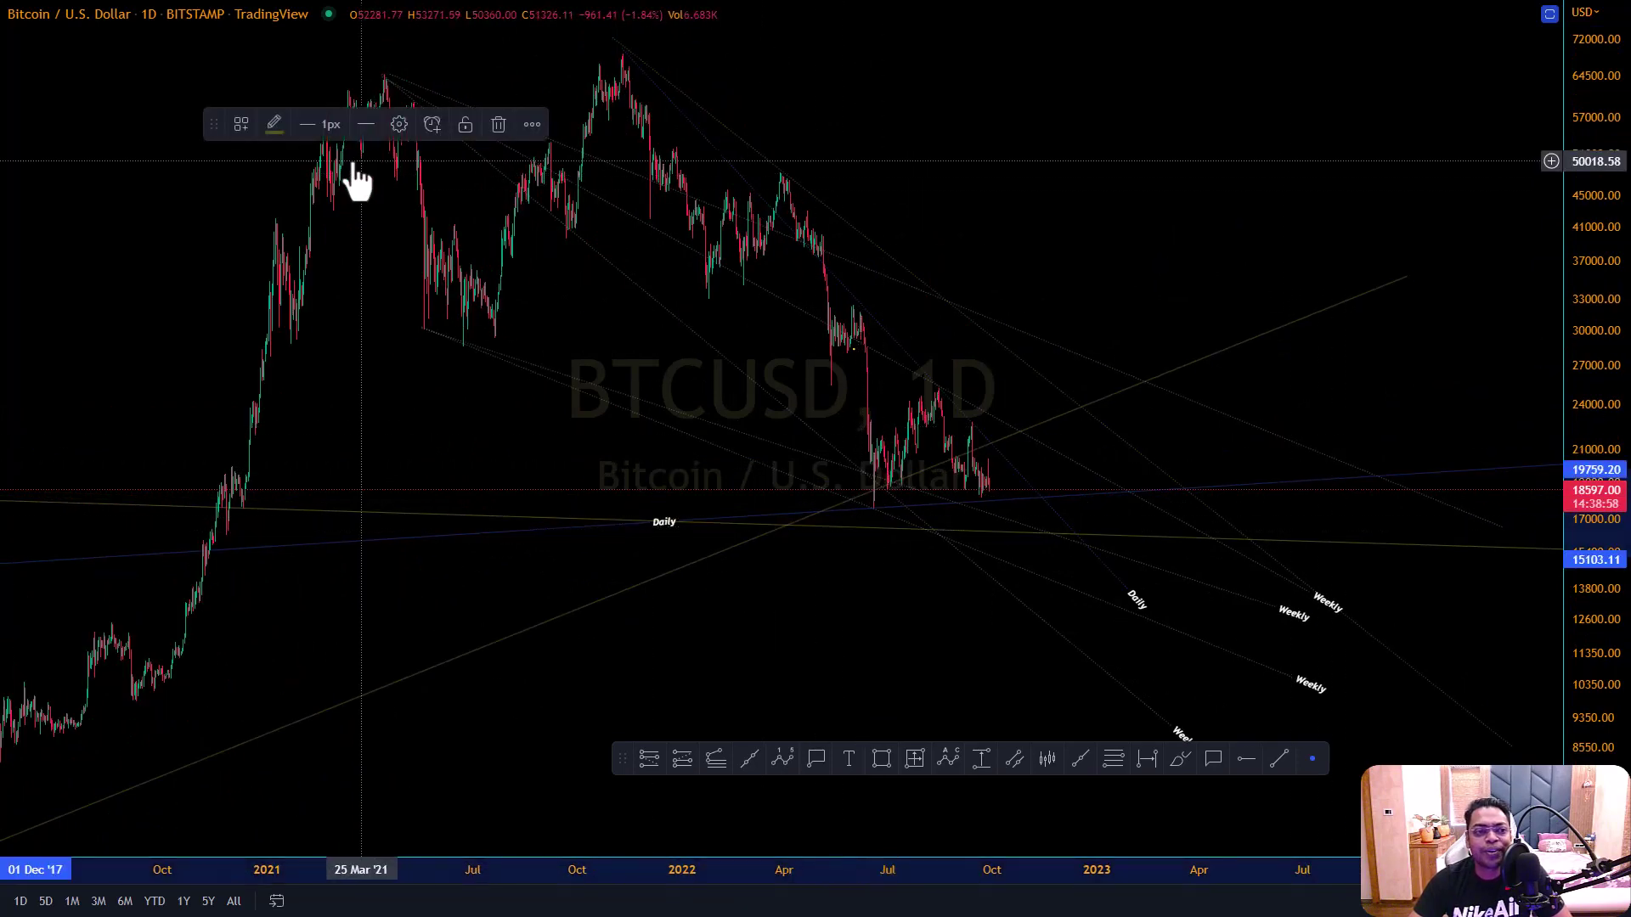
left_click(273, 124)
left_click_drag(318, 410, 499, 426)
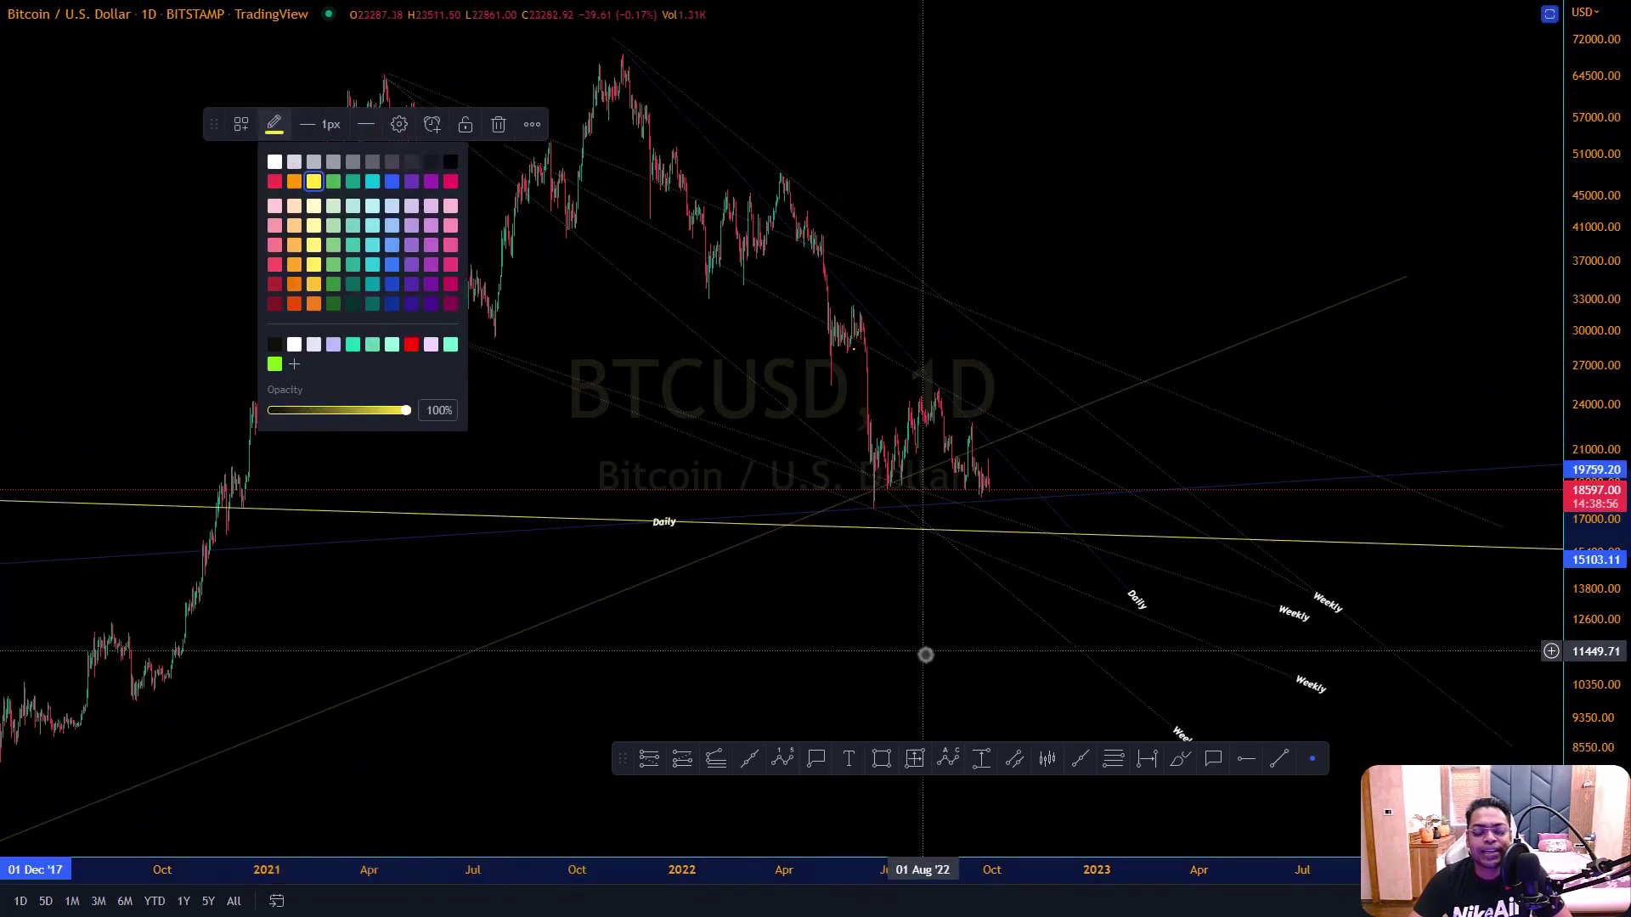
Raise the opacity of the rising blue Daily trend line that starts at the June 2019 high
scroll(961, 627, "down", 5)
scroll(987, 596, "down", 3)
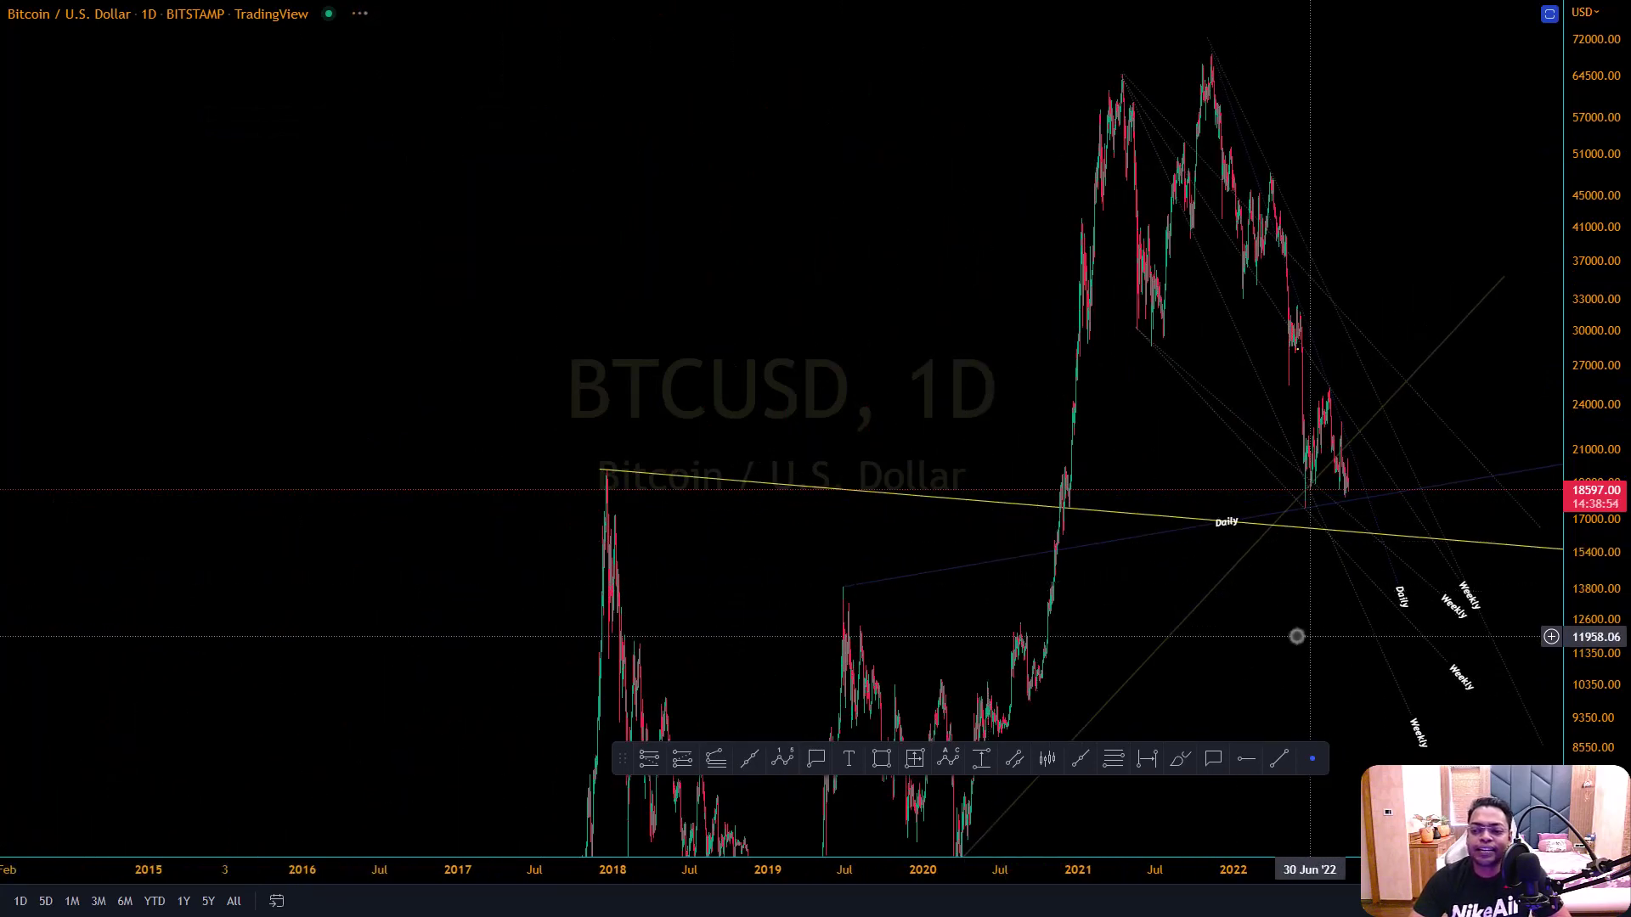
left_click_drag(1296, 637, 1002, 540)
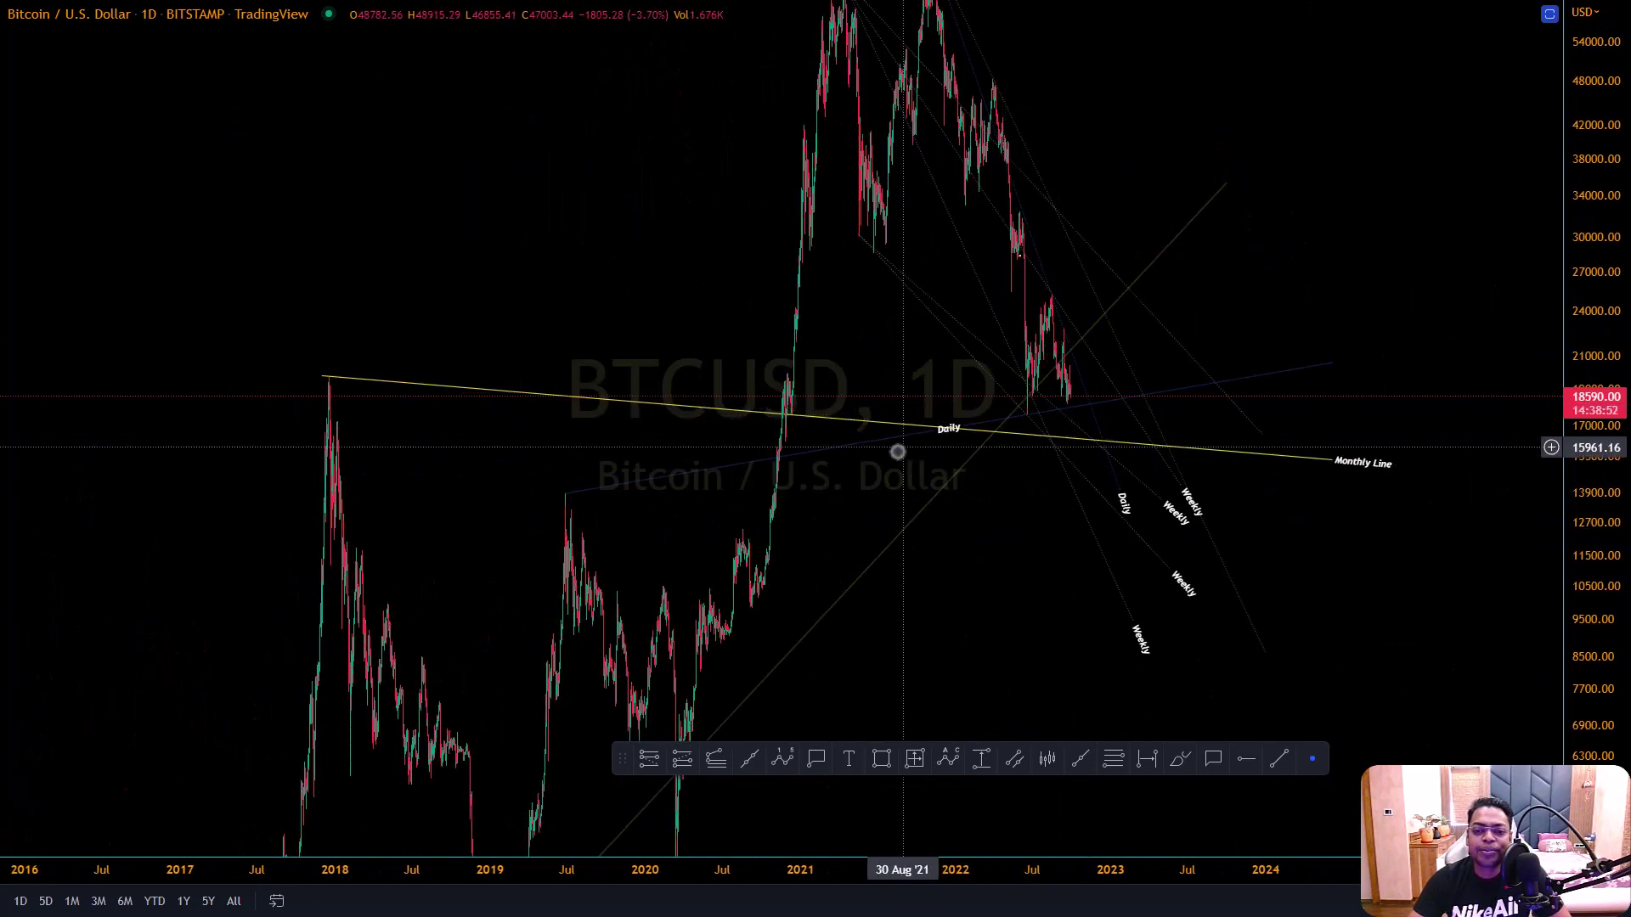
left_click(861, 445)
left_click(274, 125)
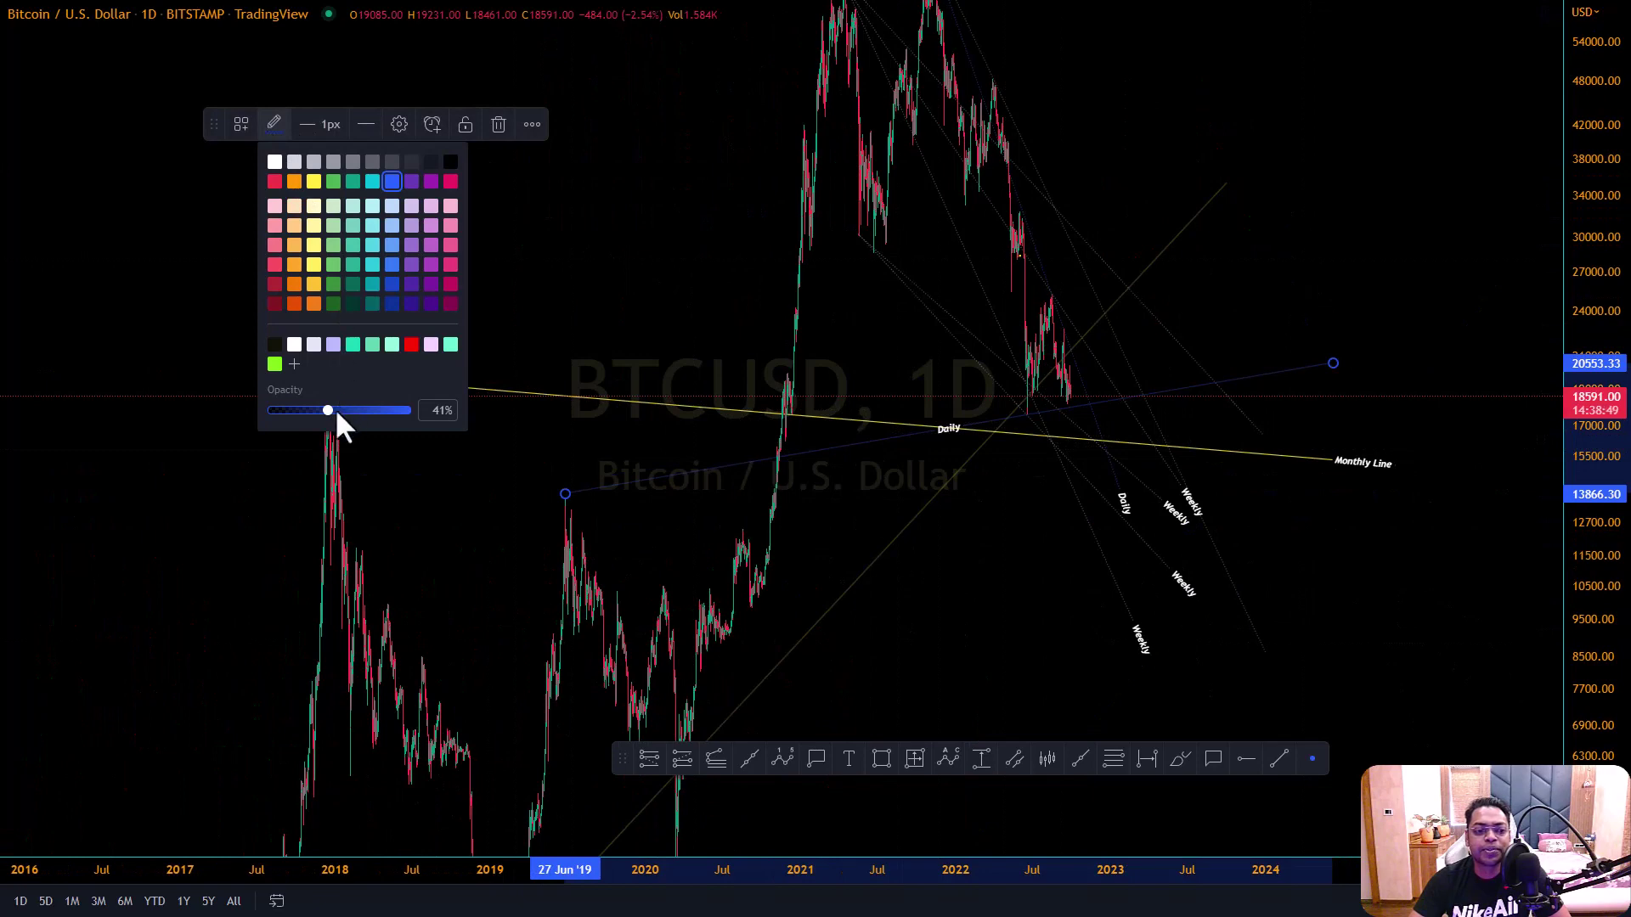
left_click(1062, 608)
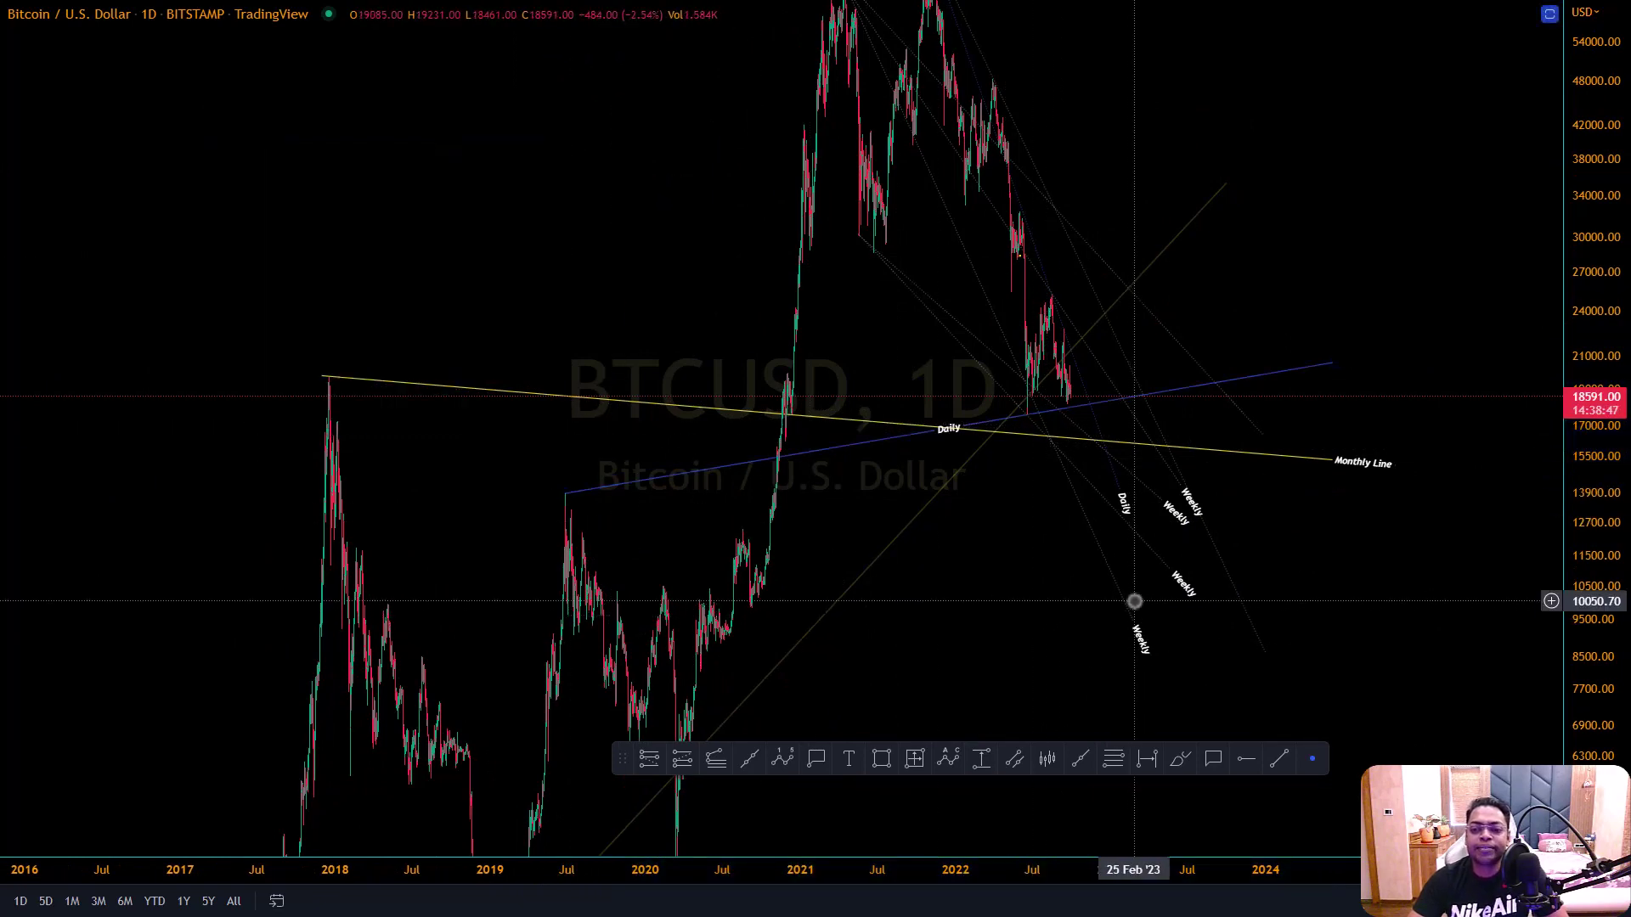
Draw a rectangle from 10 Jun '22 to 13 Nov '22 between about 17679 and 16374, and give it a more opaque yellow fill
left_click(881, 758)
left_click_drag(1024, 414, 1090, 438)
left_click(307, 124)
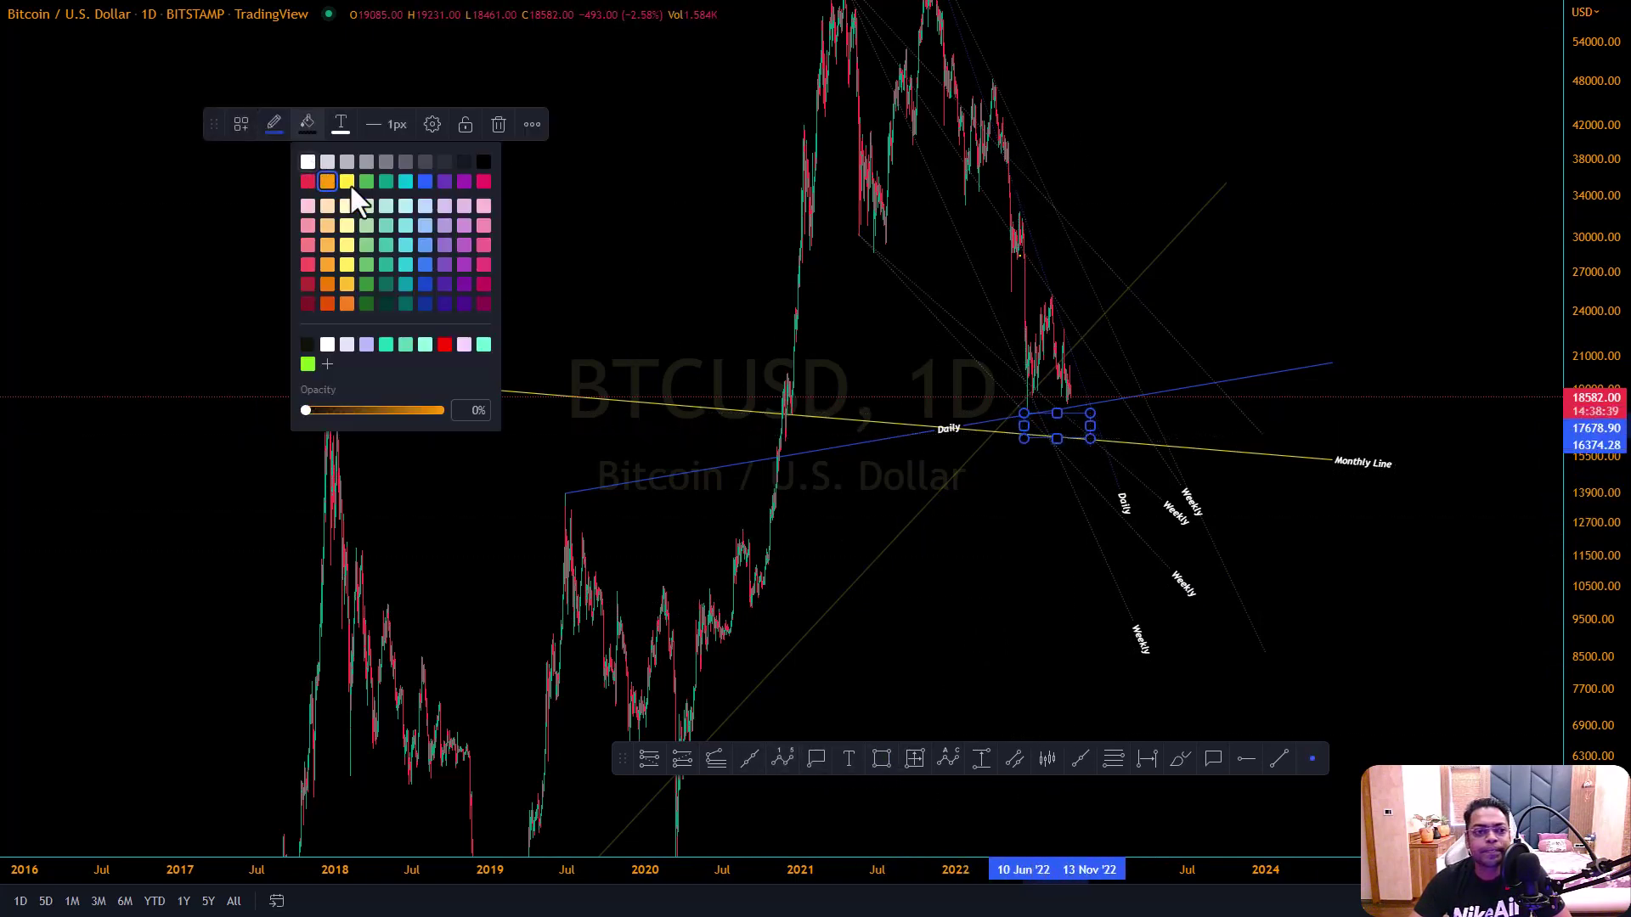
left_click(347, 182)
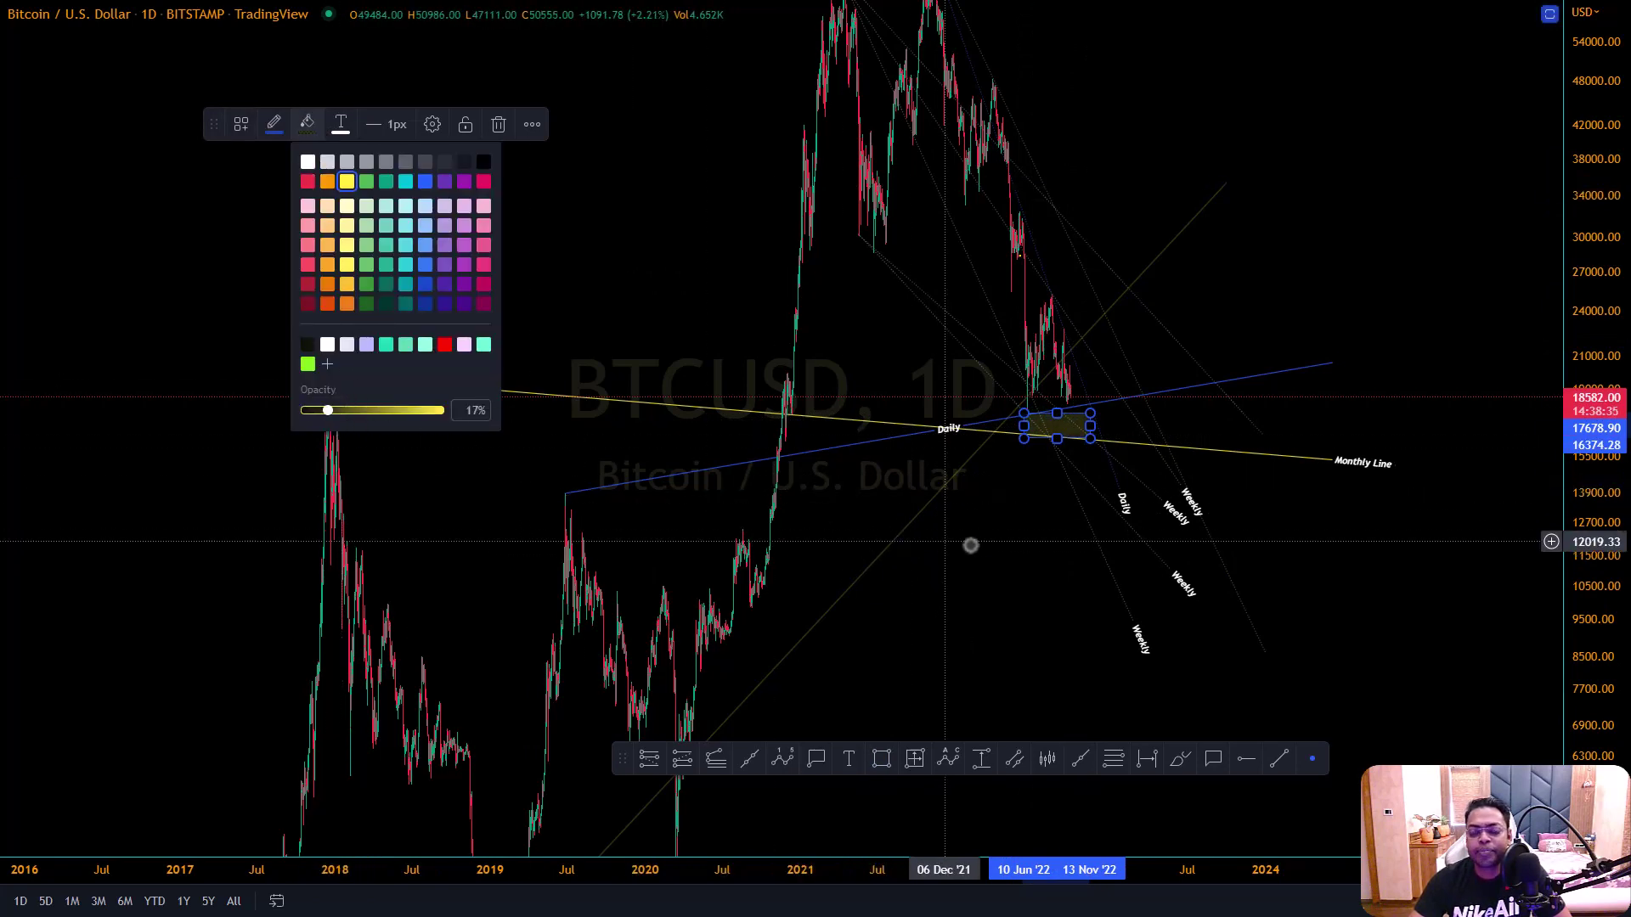
left_click(621, 513)
Examine the yellow rectangle where the blue and yellow lines cross, against the price history back to 2018
scroll(1113, 674, "up", 3)
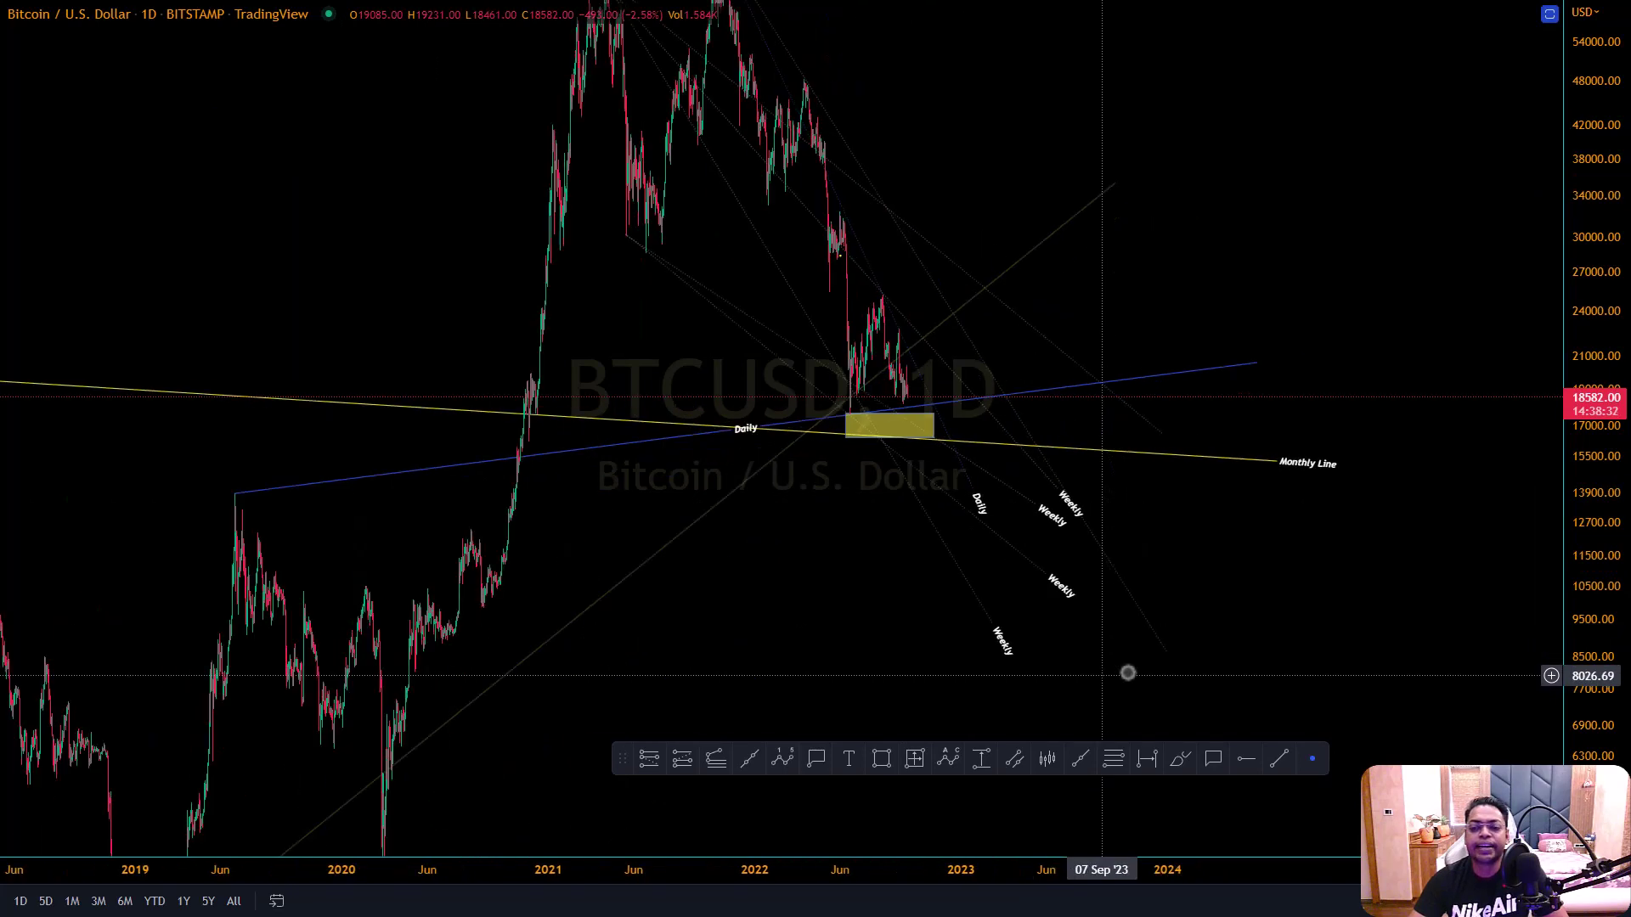
left_click_drag(1627, 627, 1614, 548)
left_click_drag(1434, 601, 1576, 584)
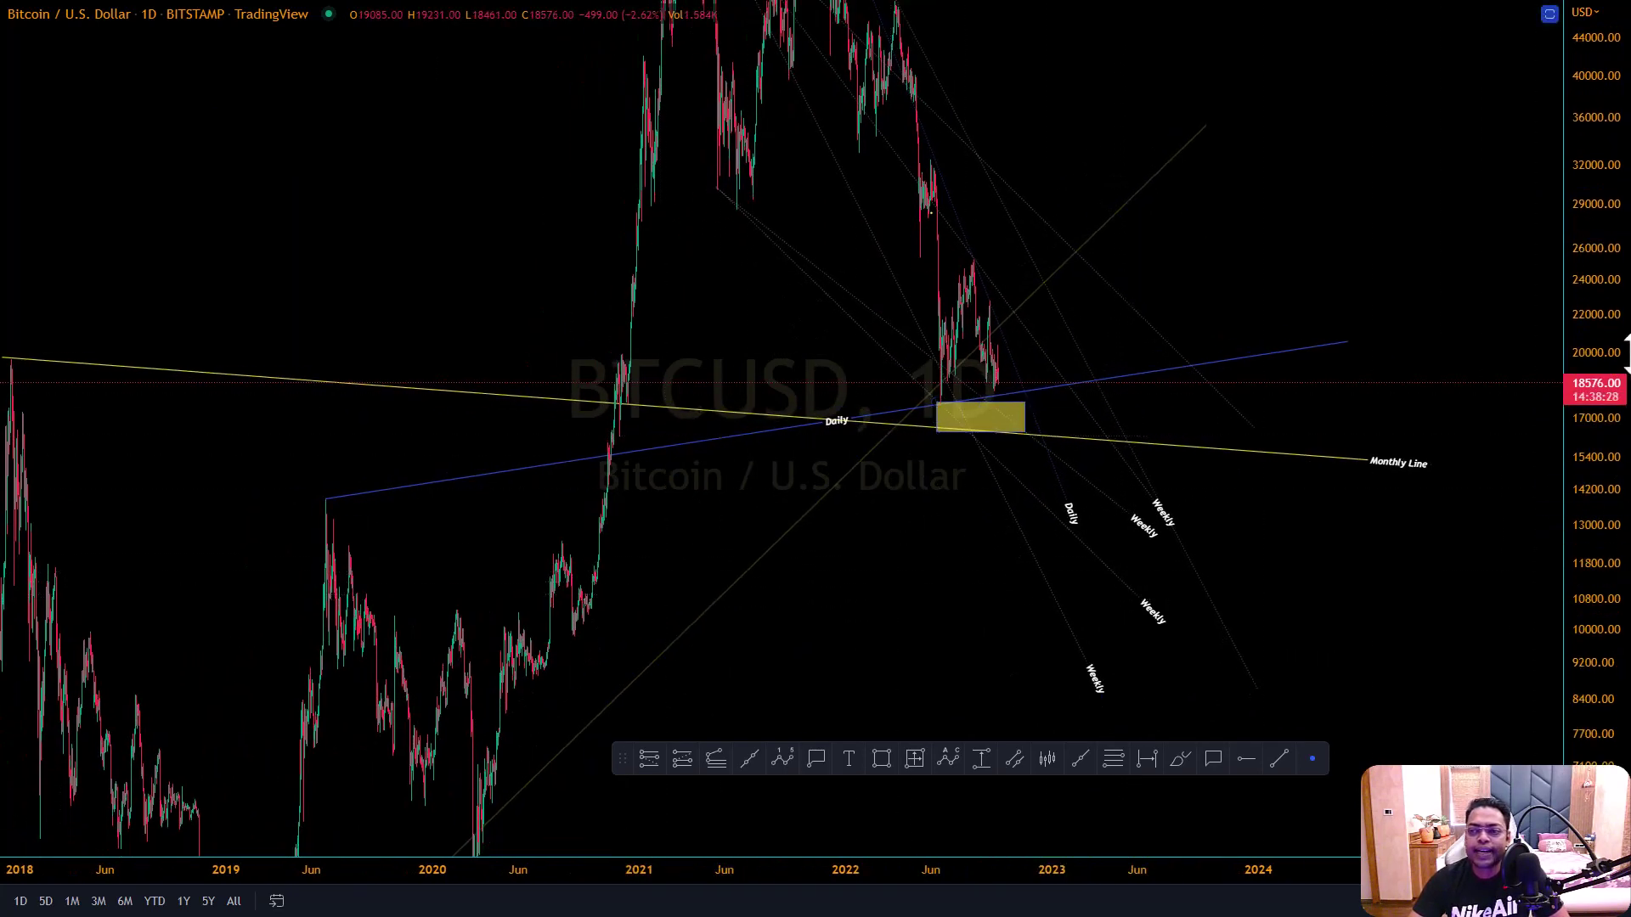
left_click_drag(1597, 259, 1598, 578)
left_click_drag(1021, 351, 1376, 404)
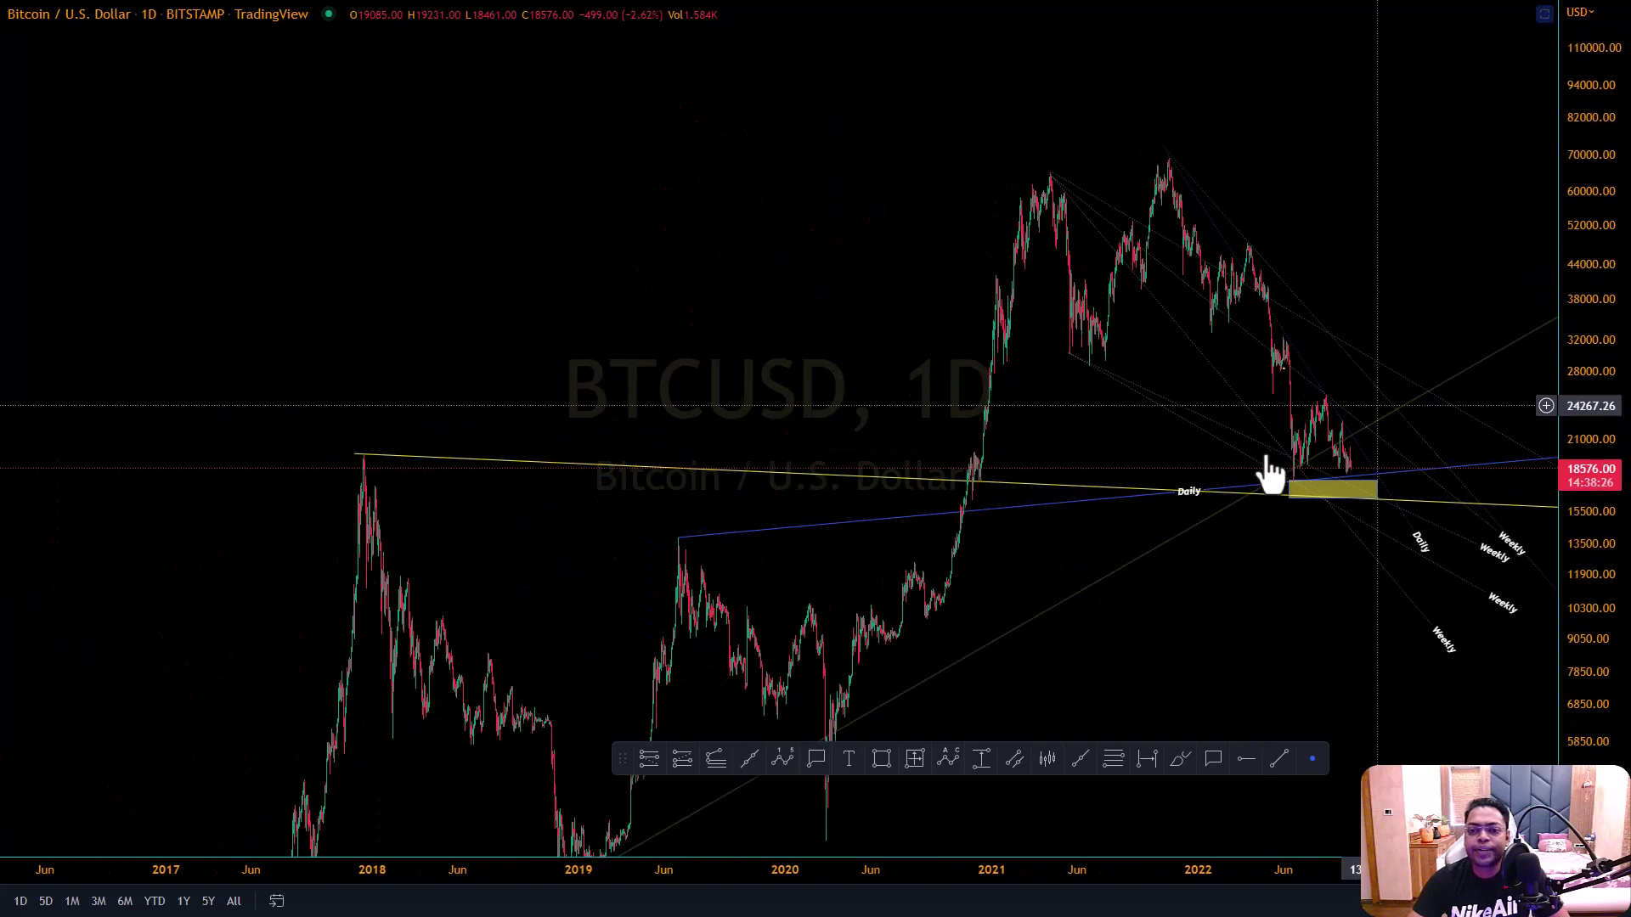
scroll(1266, 454, "up", 7)
left_click_drag(865, 571, 1237, 566)
scroll(1238, 565, "up", 5)
left_click_drag(1108, 588, 893, 580)
Draw a trial trend line from the 14 Apr '21 high down to about 32805 on 14 Oct '21, and delete it
left_click(1279, 758)
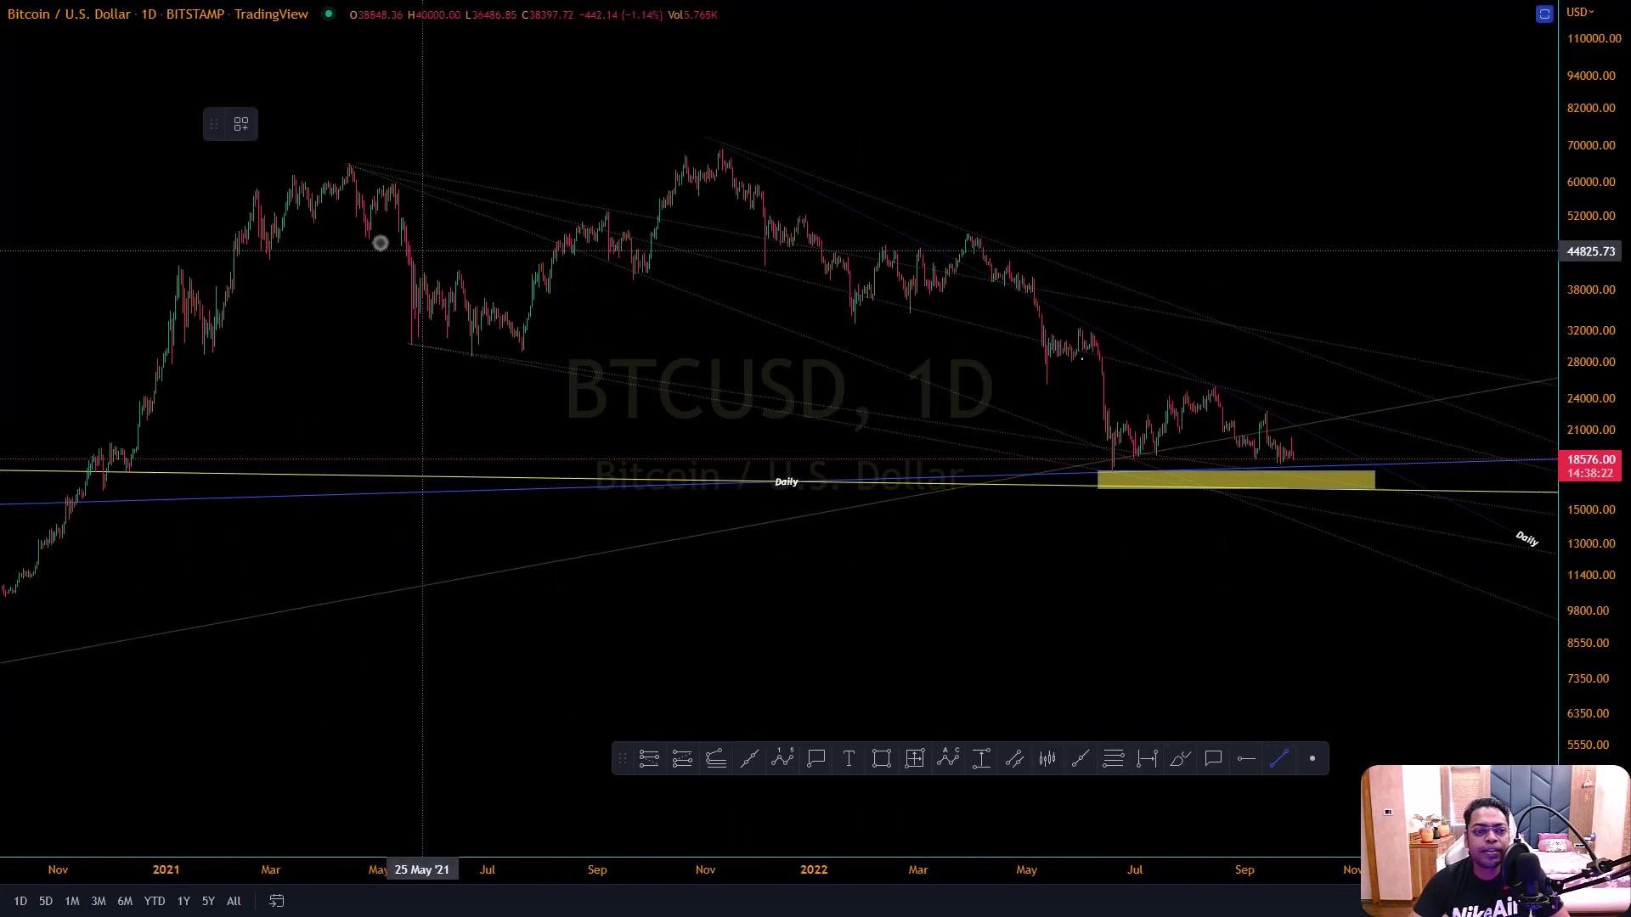
left_click(350, 164)
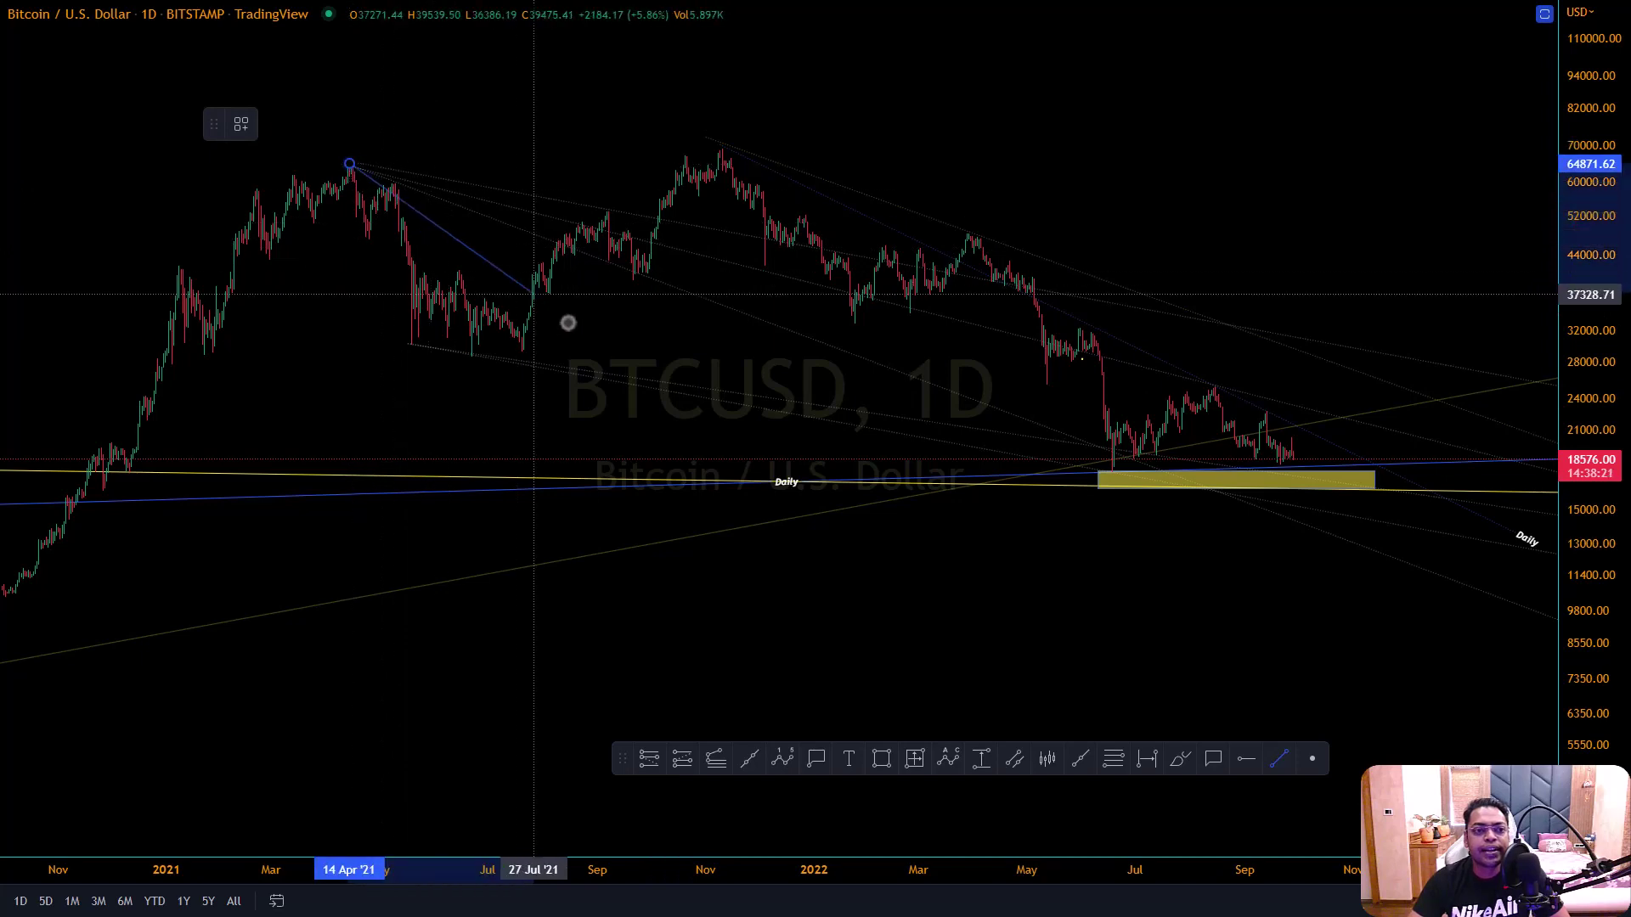
left_click(674, 325)
left_click_drag(1613, 672, 1529, 199)
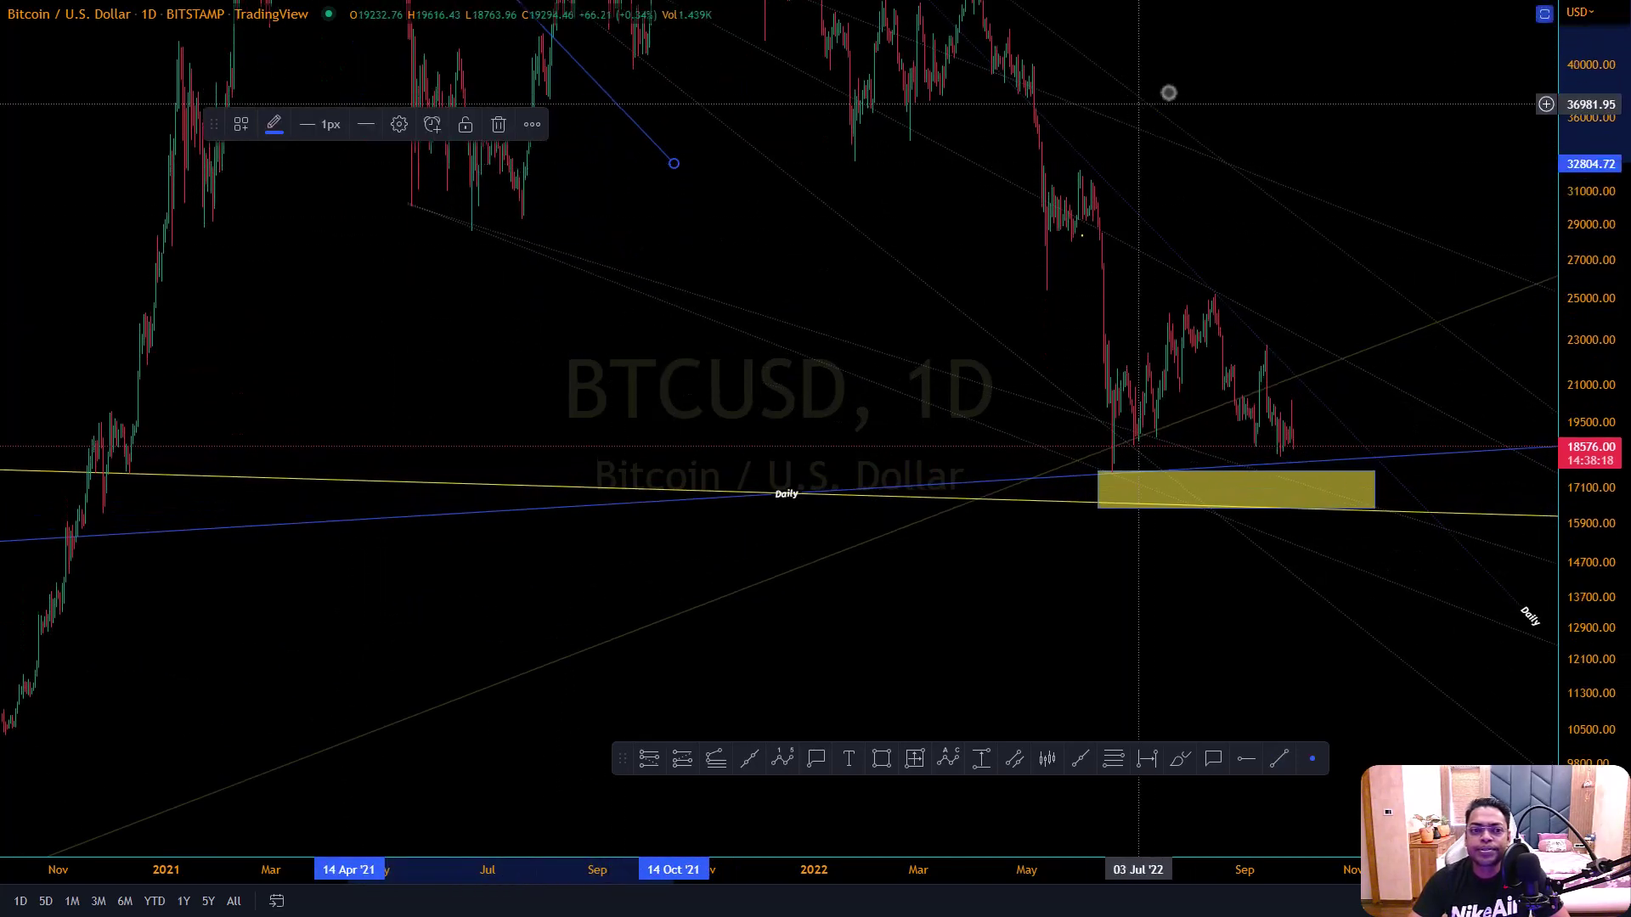
left_click_drag(1191, 100, 1450, 525)
scroll(926, 537, "up", 2)
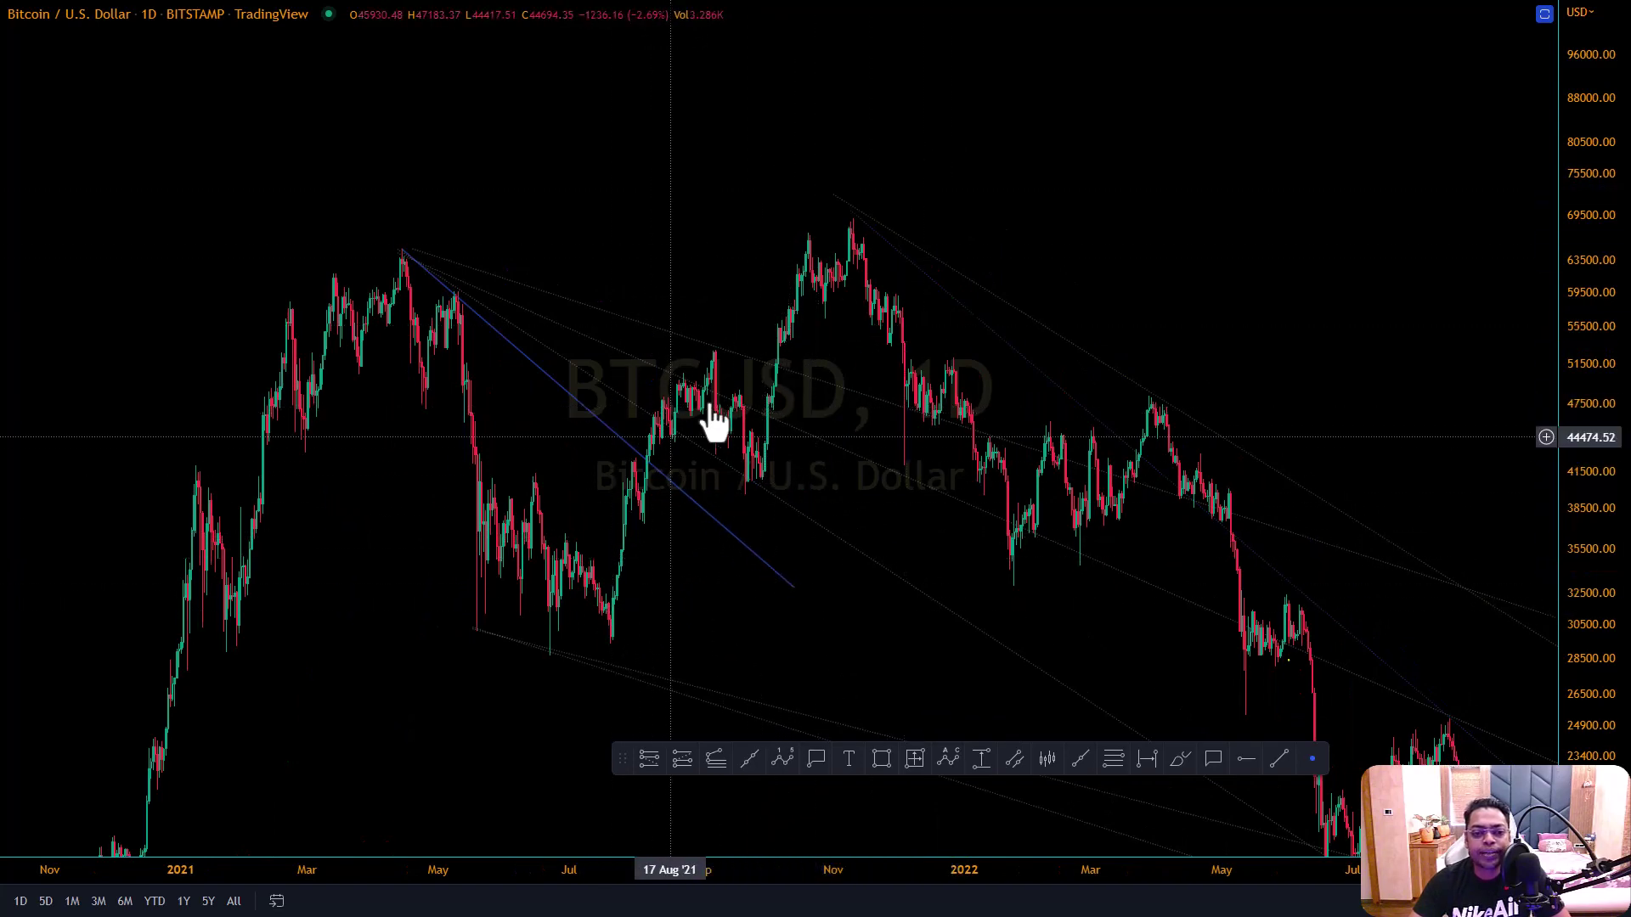
left_click(735, 538)
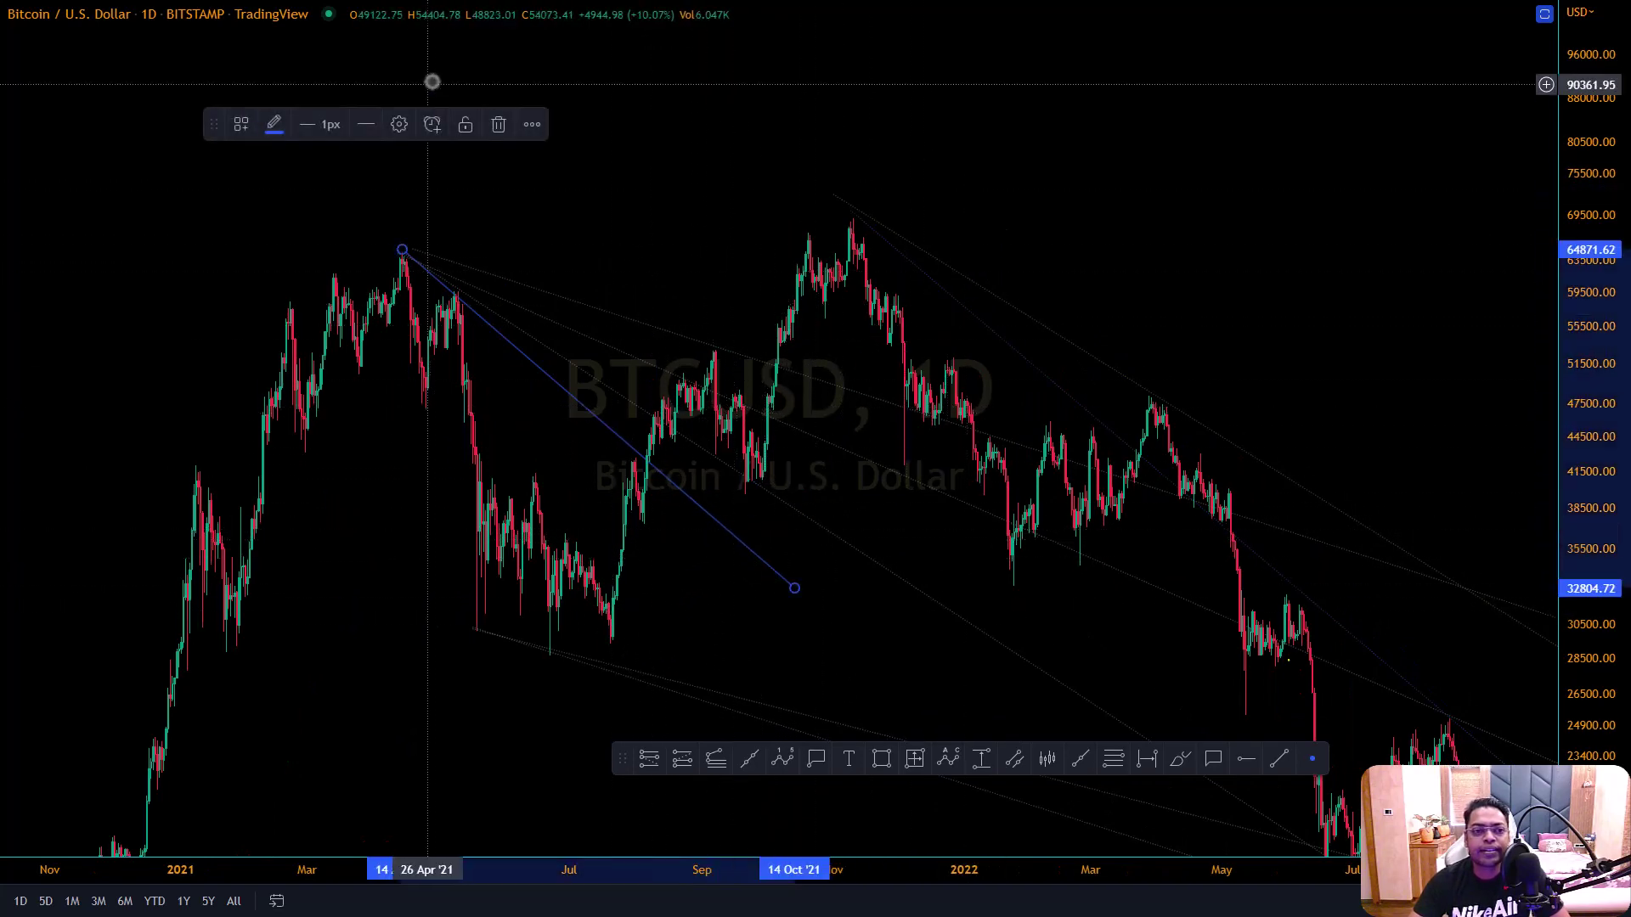
left_click(501, 123)
Turn off the logarithmic price scale and move the floating drawing toolbar below the chart's time axis
left_click_drag(1231, 280, 667, 24)
scroll(1212, 434, "down", 2)
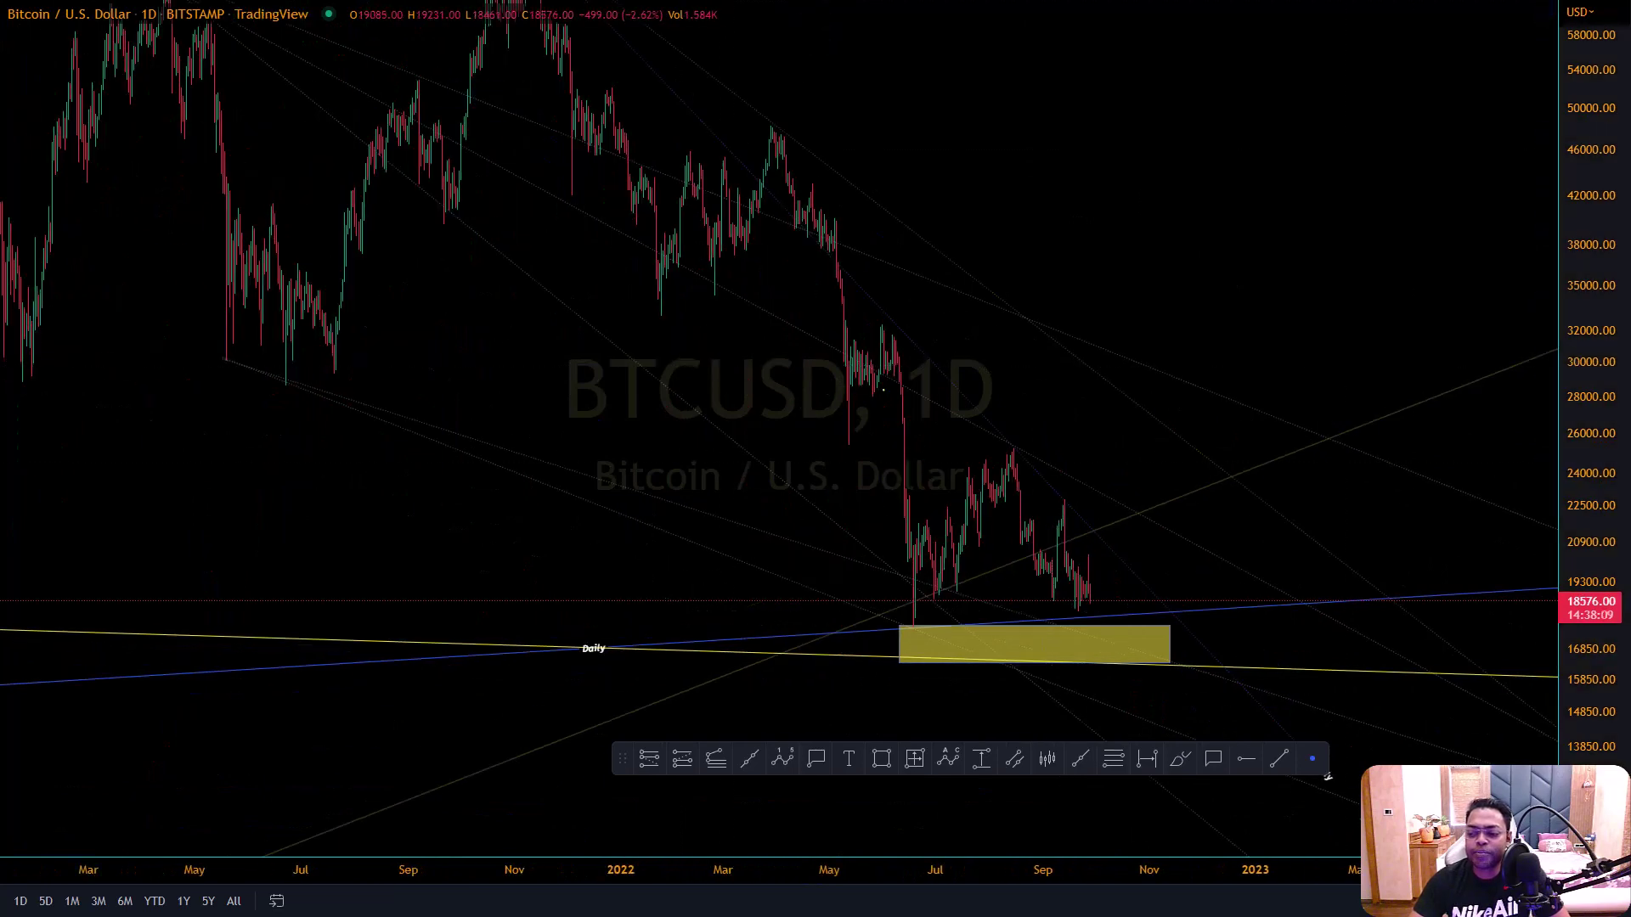
left_click(1578, 902)
left_click_drag(622, 758, 569, 894)
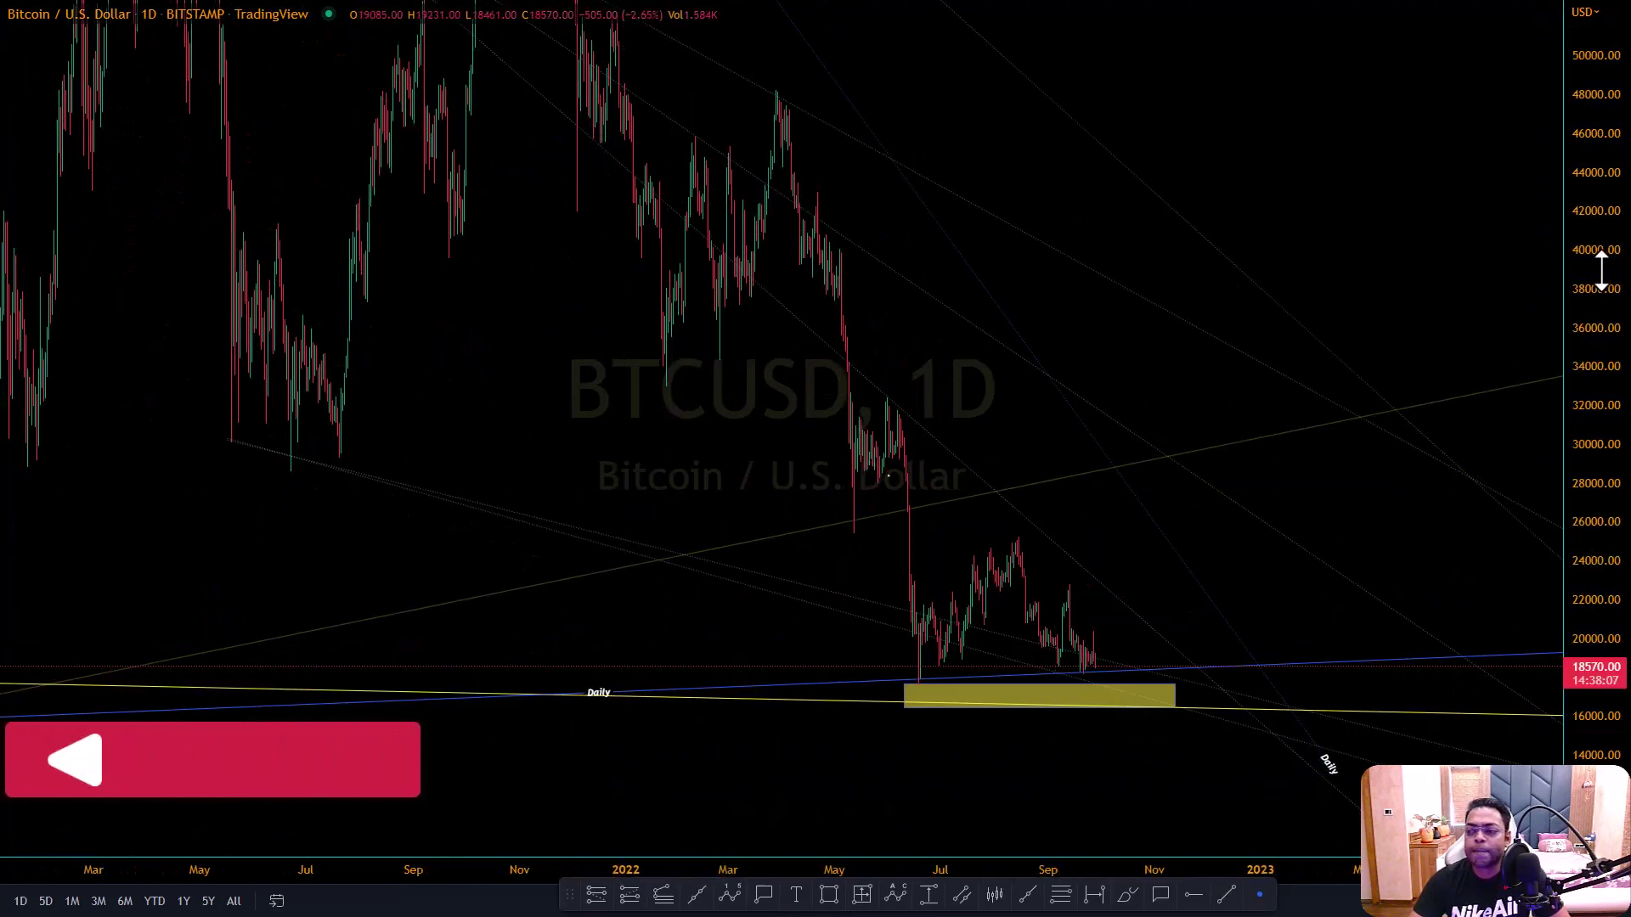
Draw a trend line from the November 2021 high at about 68935 down past the March 2022 peak to about 4231 on 28 Jan '23
left_click_drag(1602, 270, 1599, 594)
scroll(1278, 470, "down", 4)
left_click_drag(1322, 189, 1281, 204)
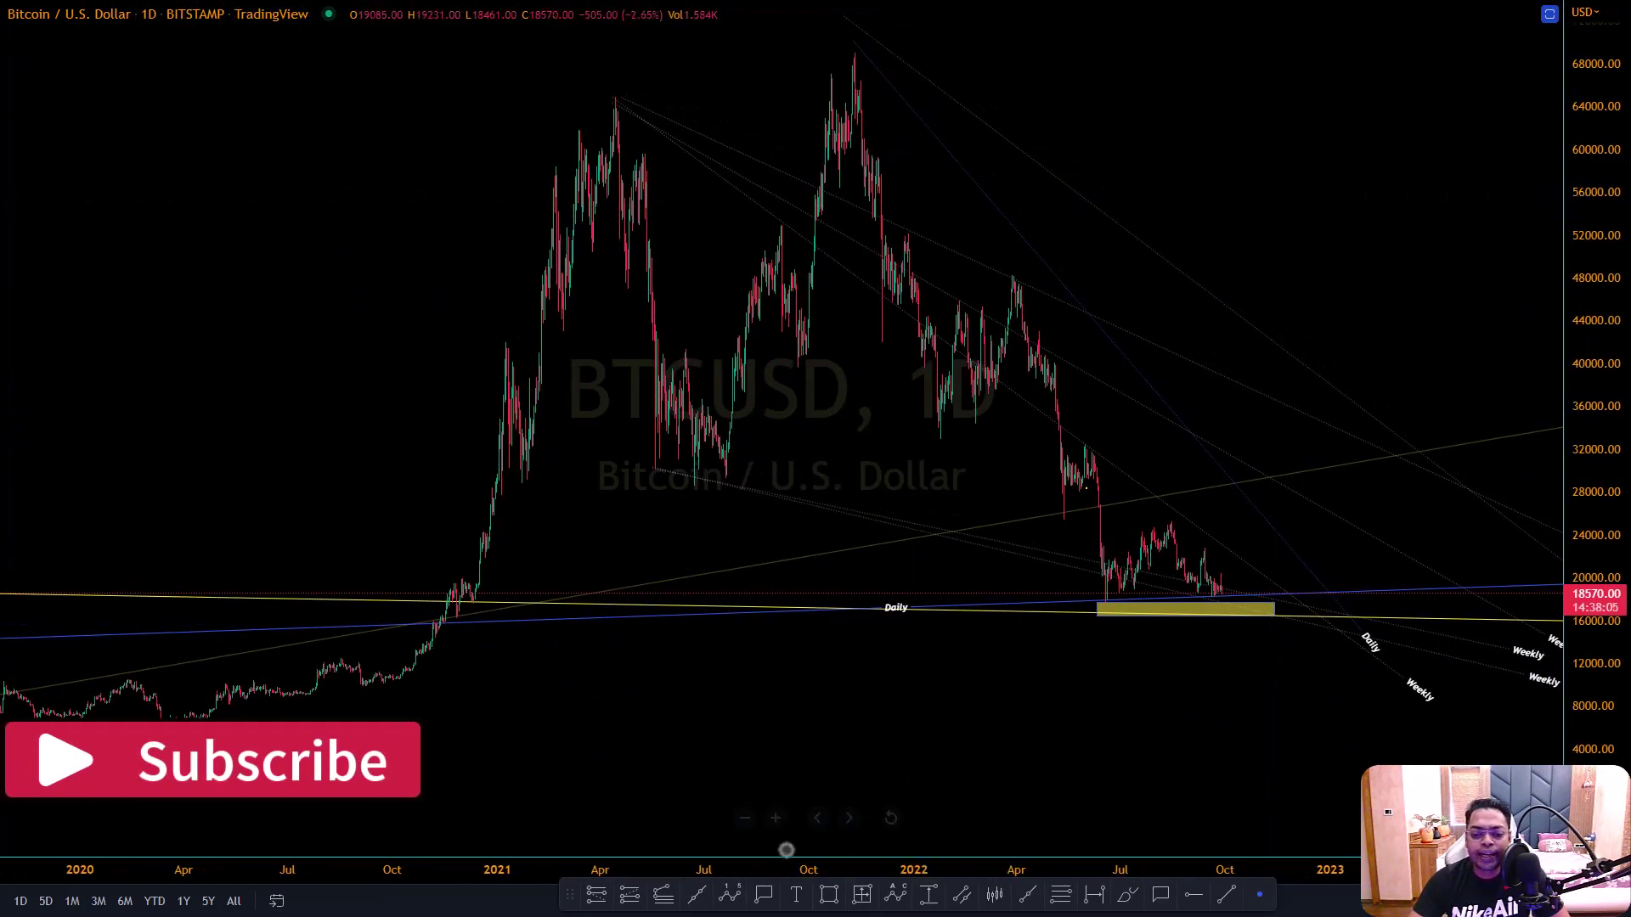
left_click(1226, 895)
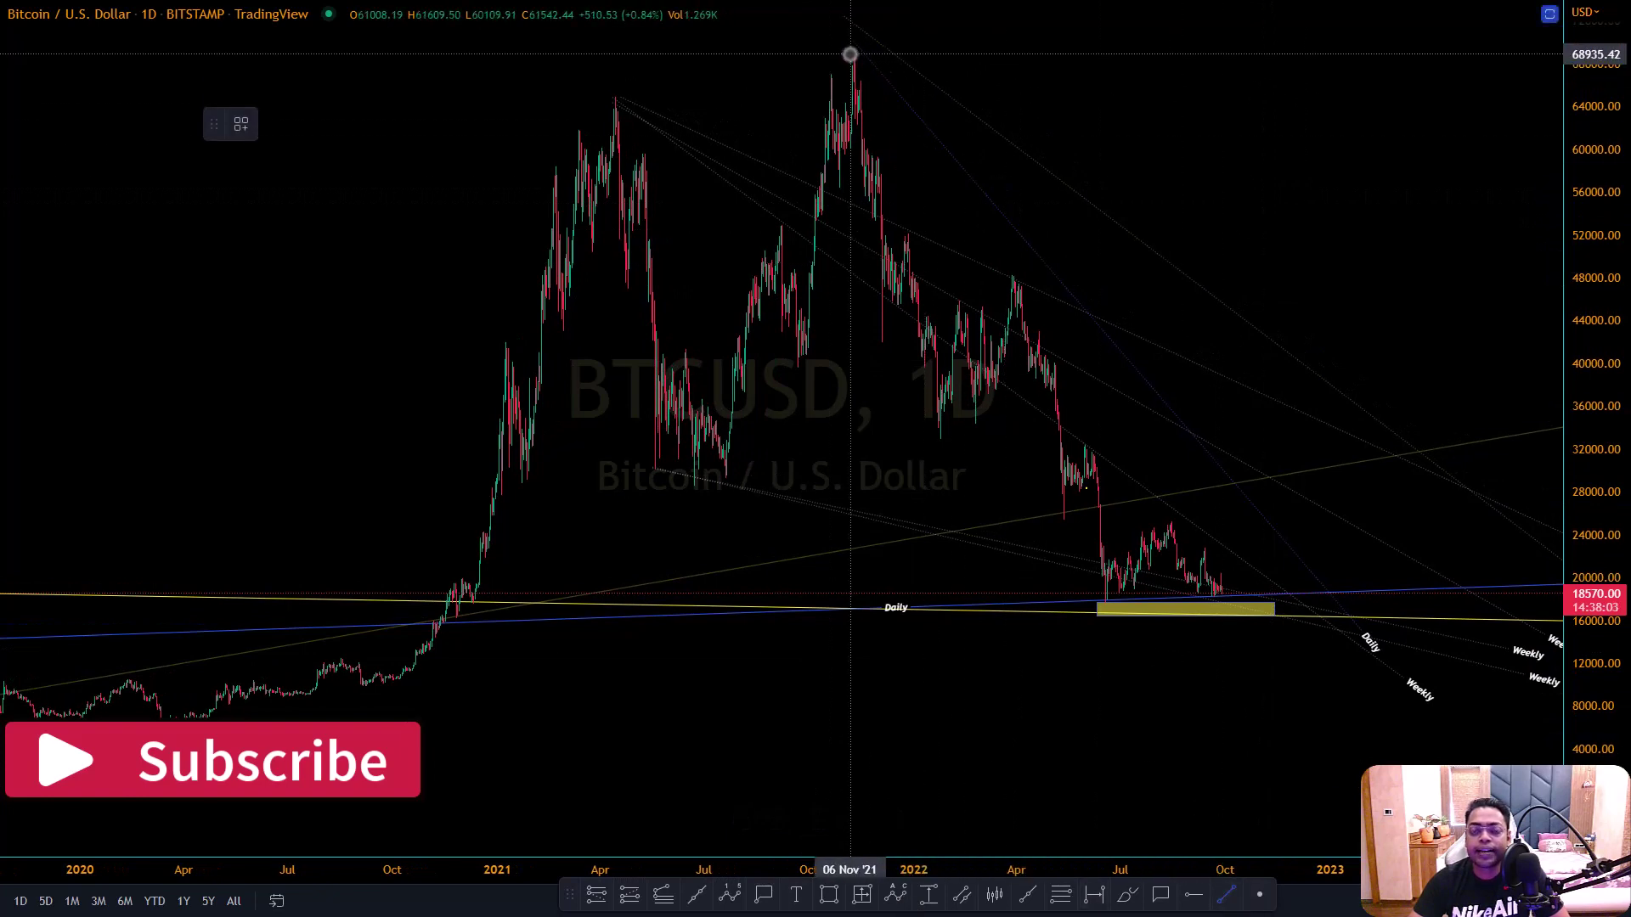
left_click(850, 54)
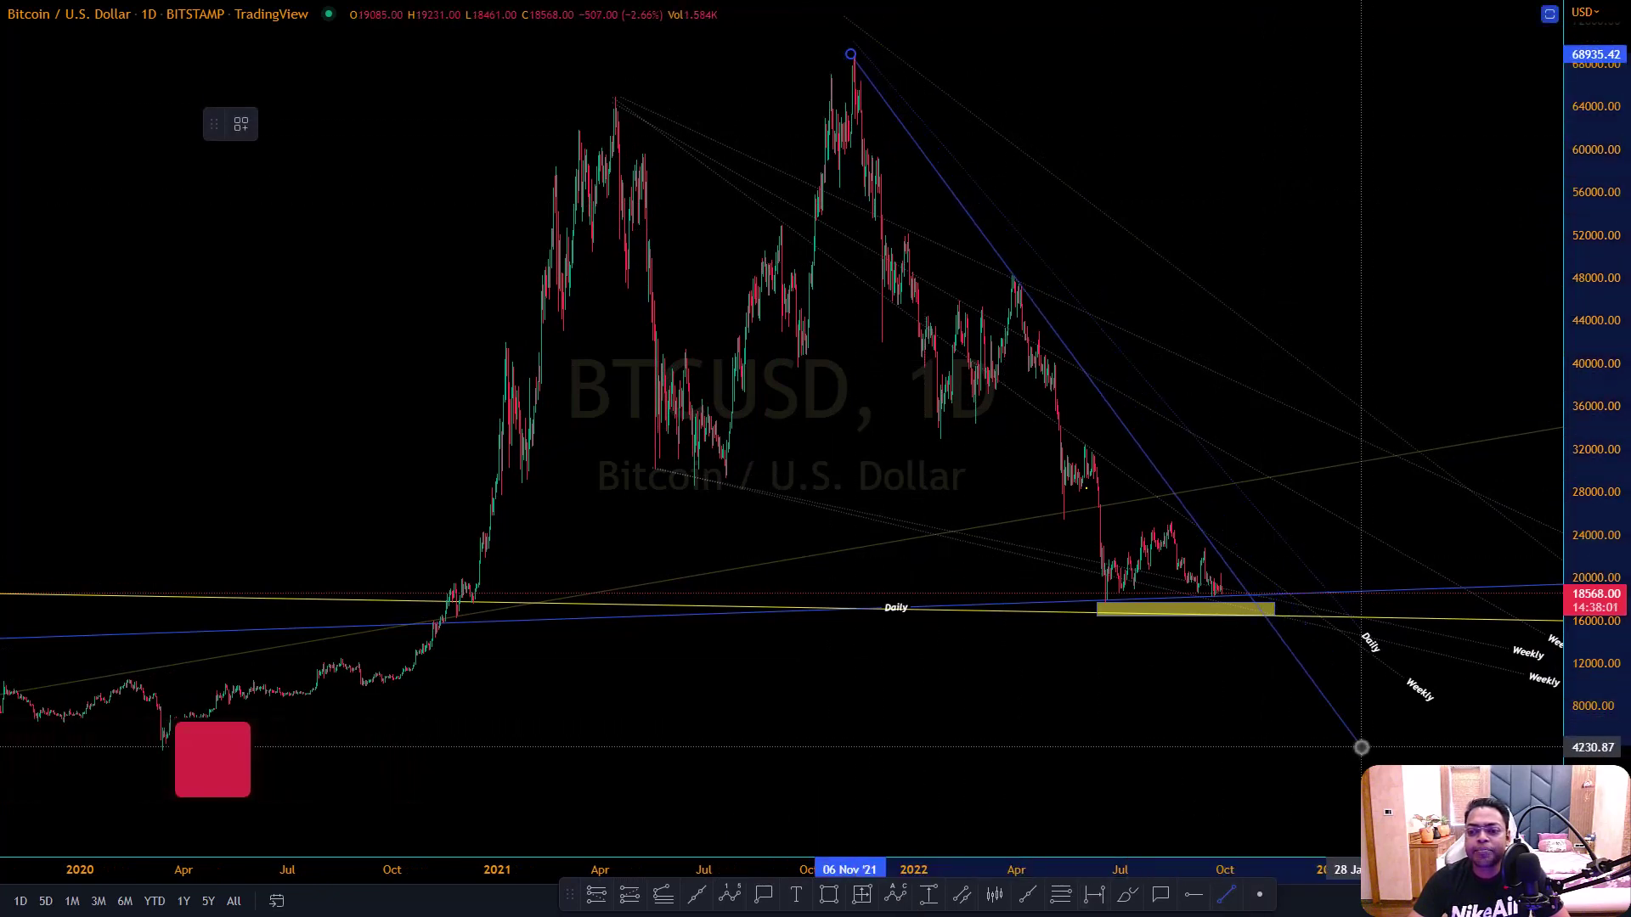
left_click(1361, 746)
Brush a rising price path from the latest candle to about 30557 on 21 Dec '22, and delete it
left_click(1127, 894)
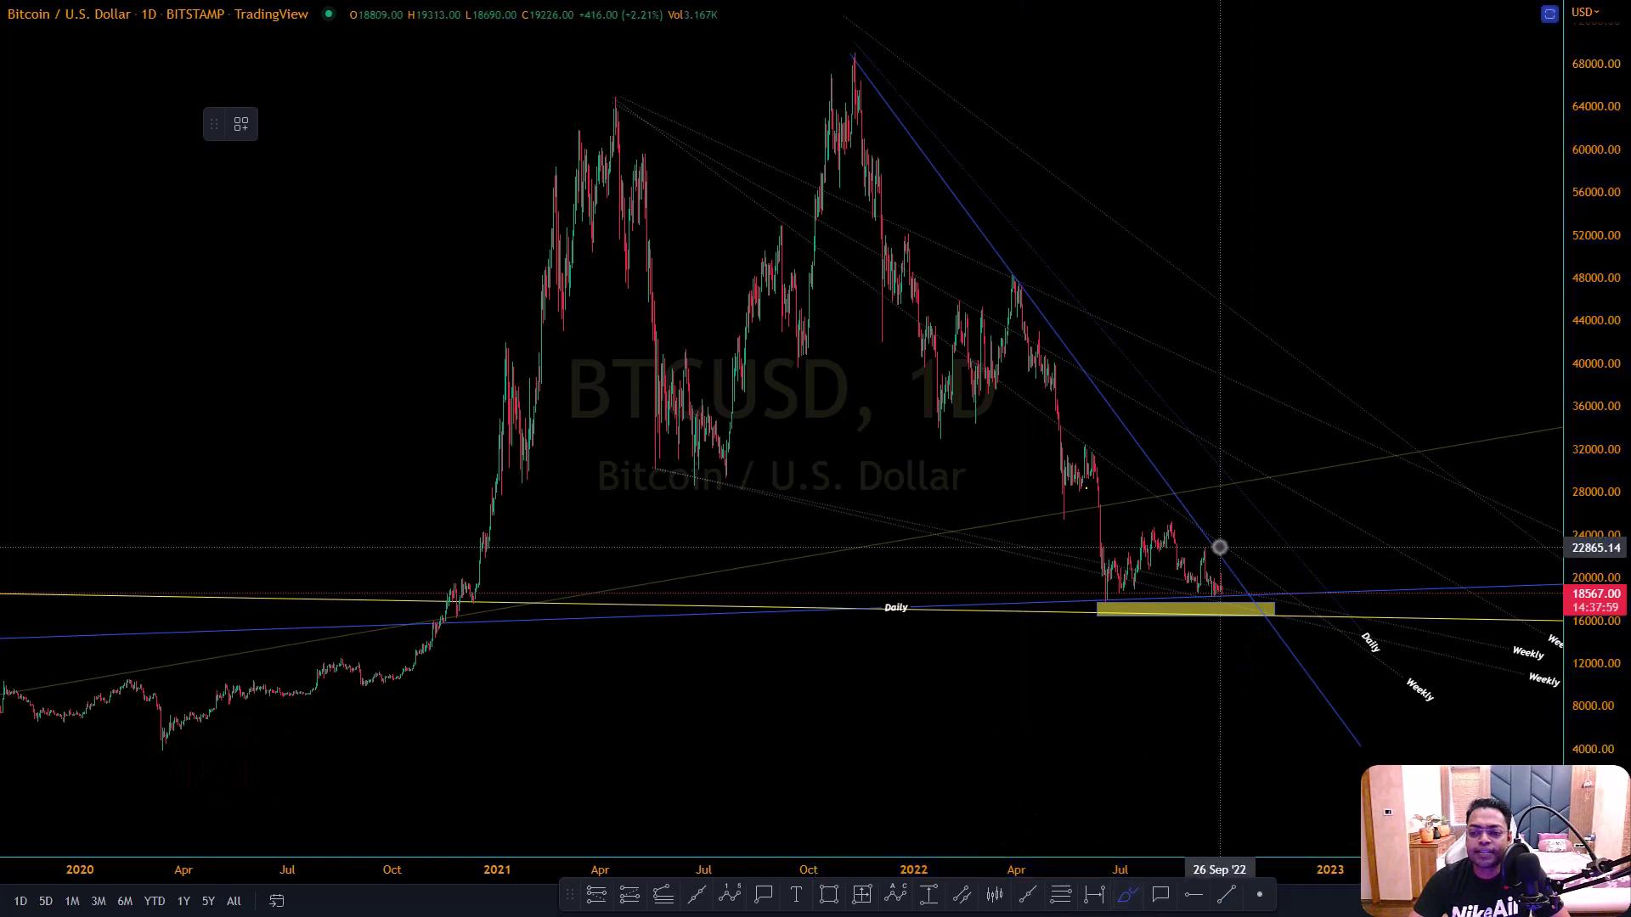
mouse_move(1223, 586)
left_mouse_down()
mouse_move(1263, 564)
mouse_move(1319, 465)
left_mouse_up()
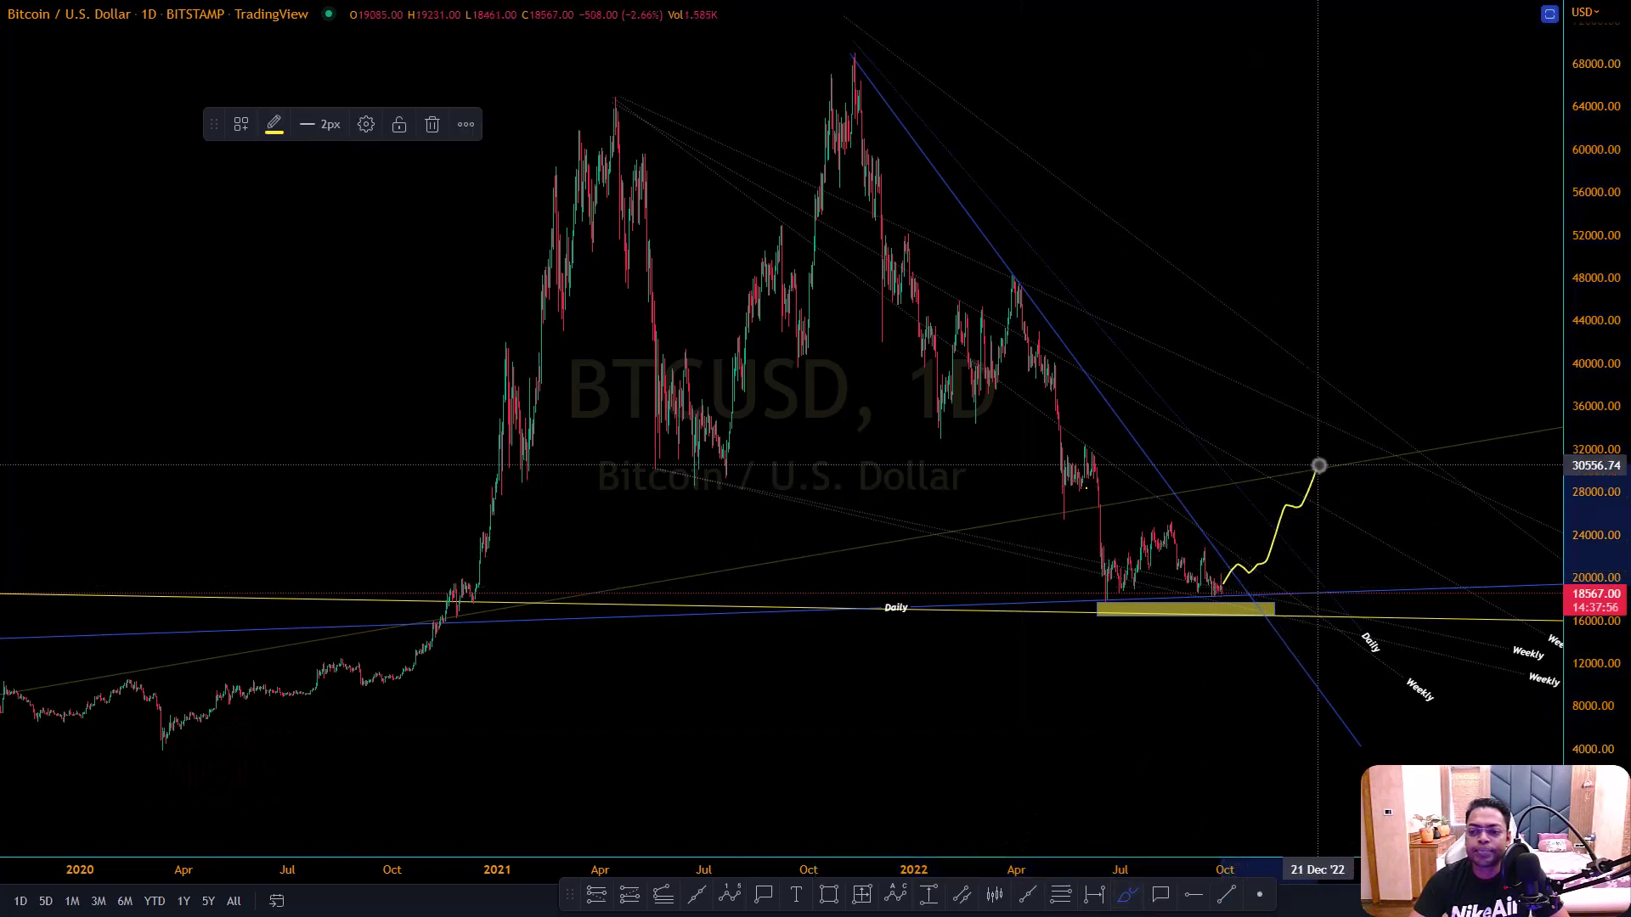
key("Delete")
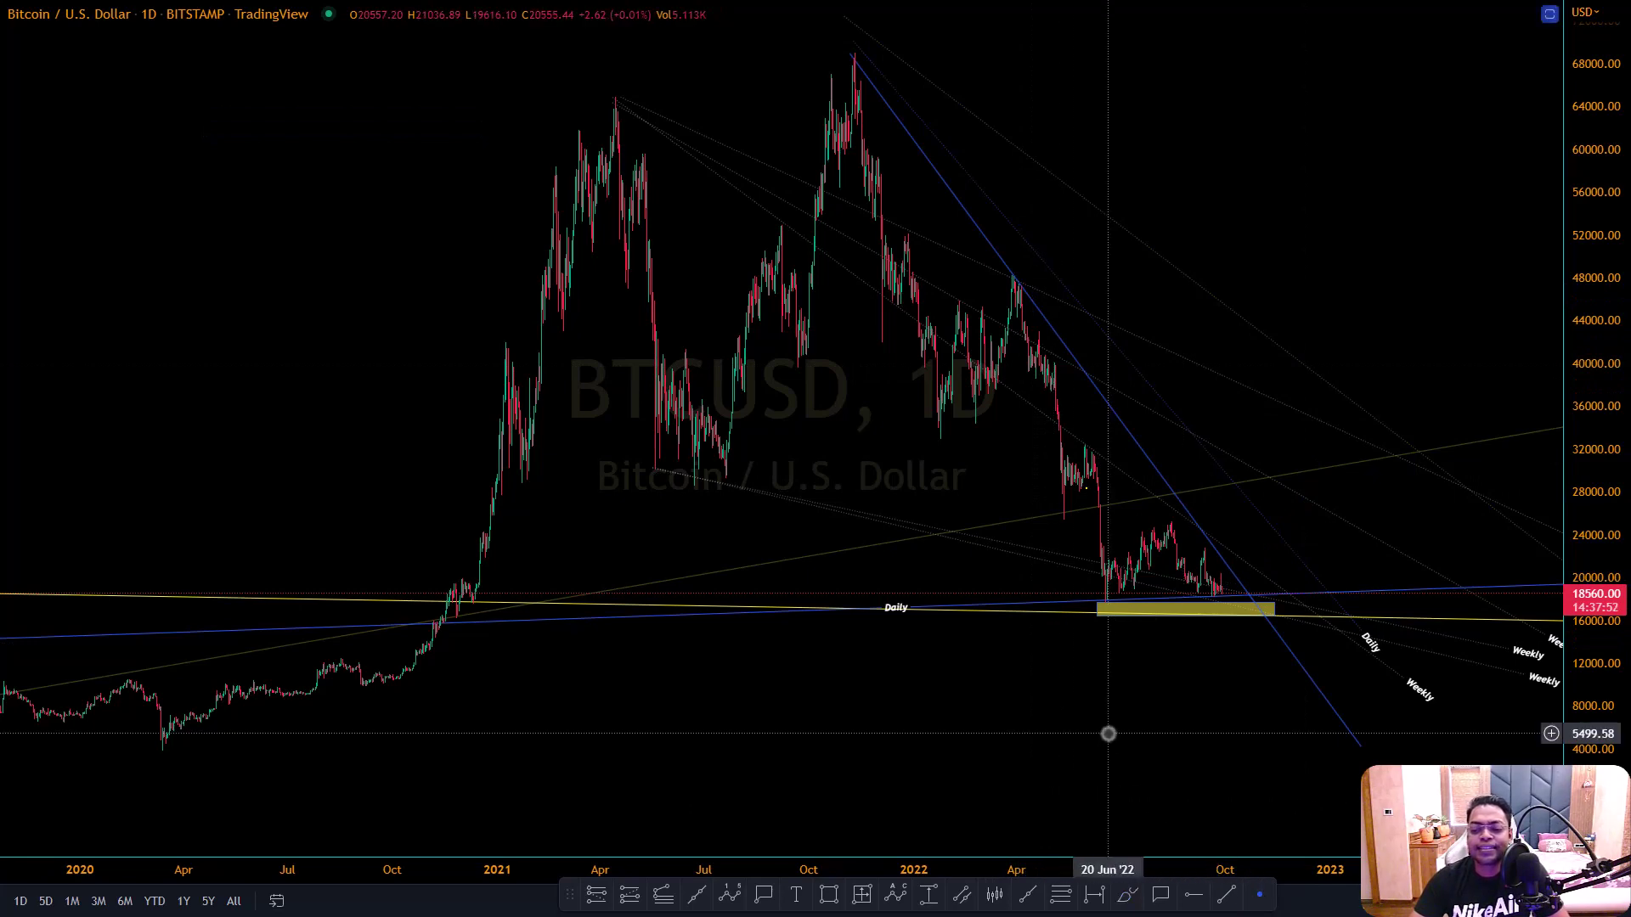
Lower the opacity of the bright blue falling trend line that starts at the November 2021 high
left_click_drag(1108, 734, 1058, 670)
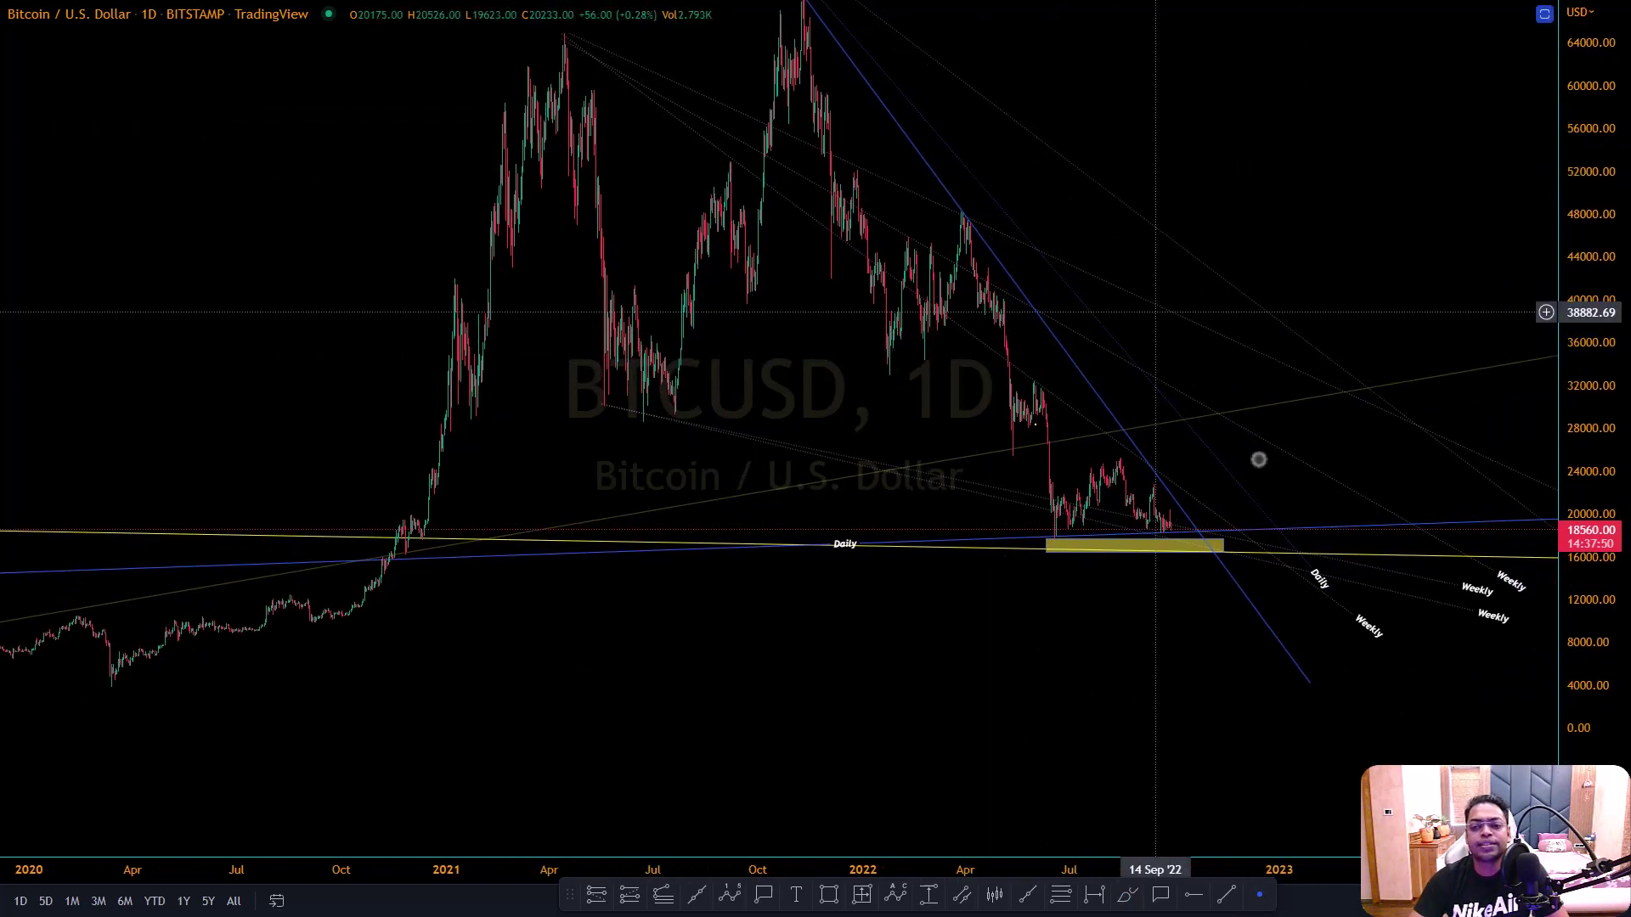
left_click_drag(1286, 631, 1256, 686)
left_click(1241, 690)
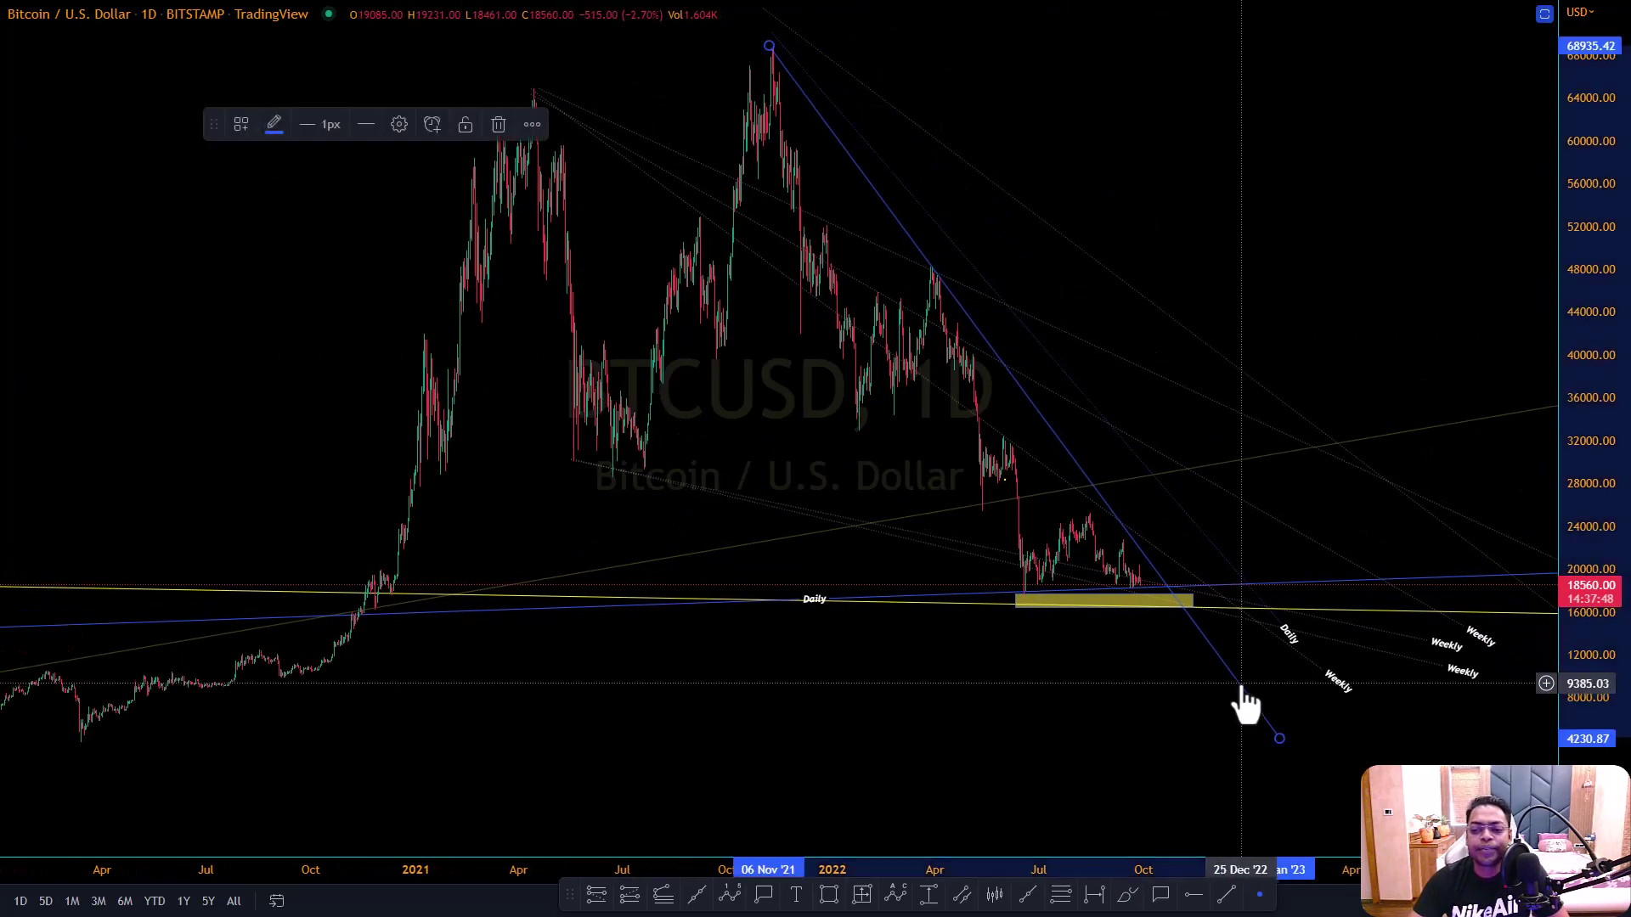
left_click(274, 124)
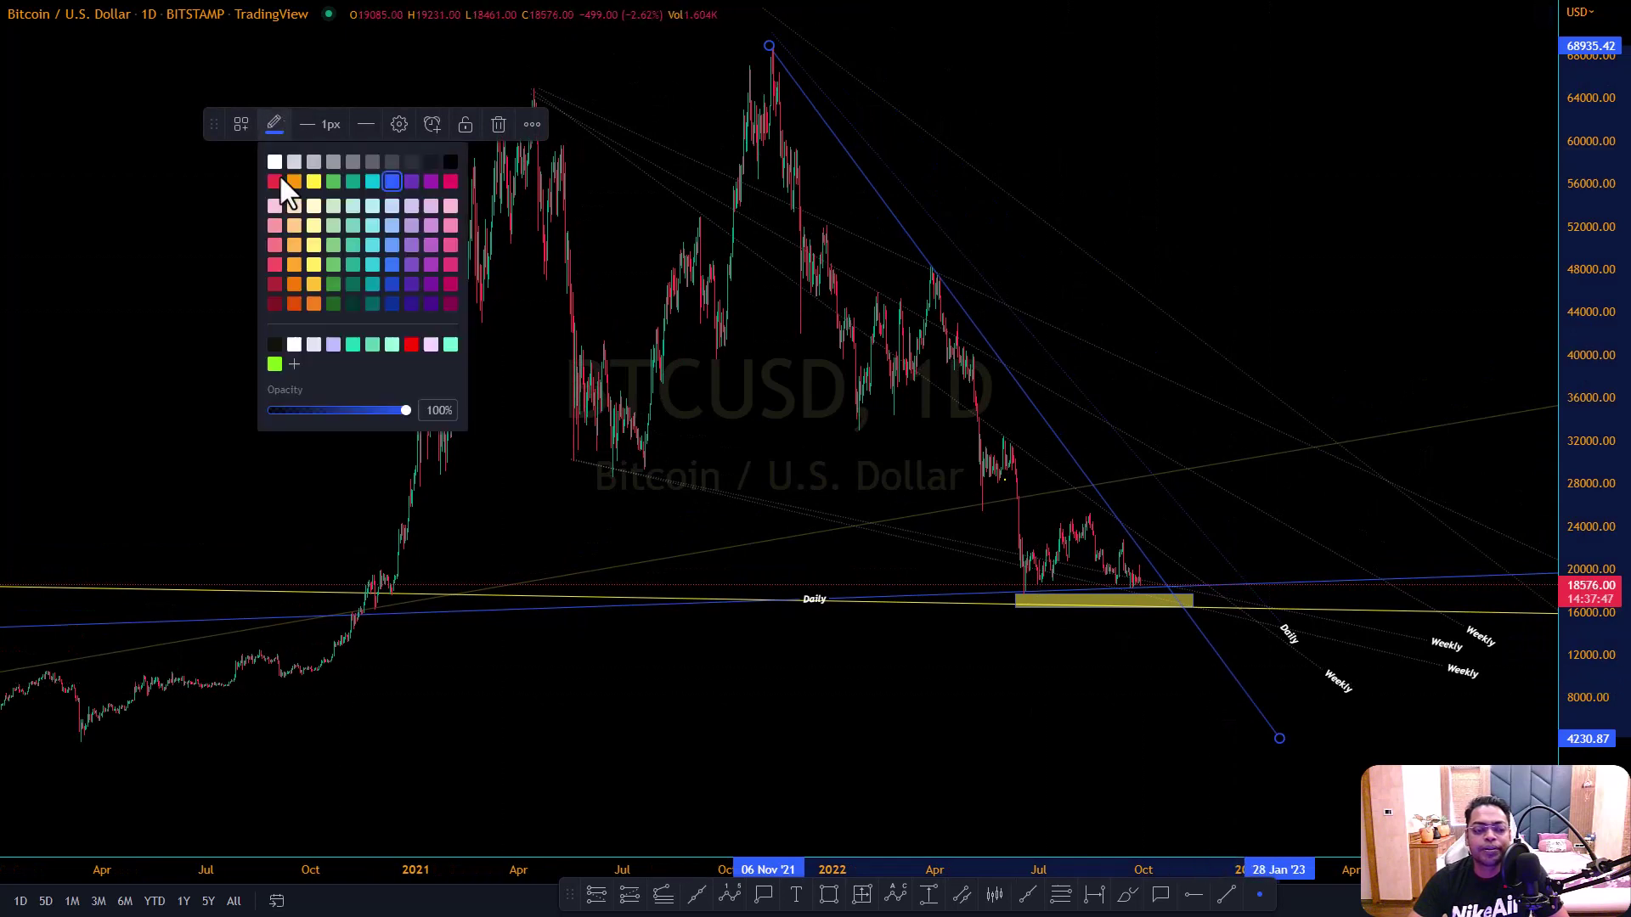
left_click(328, 411)
left_click(853, 663)
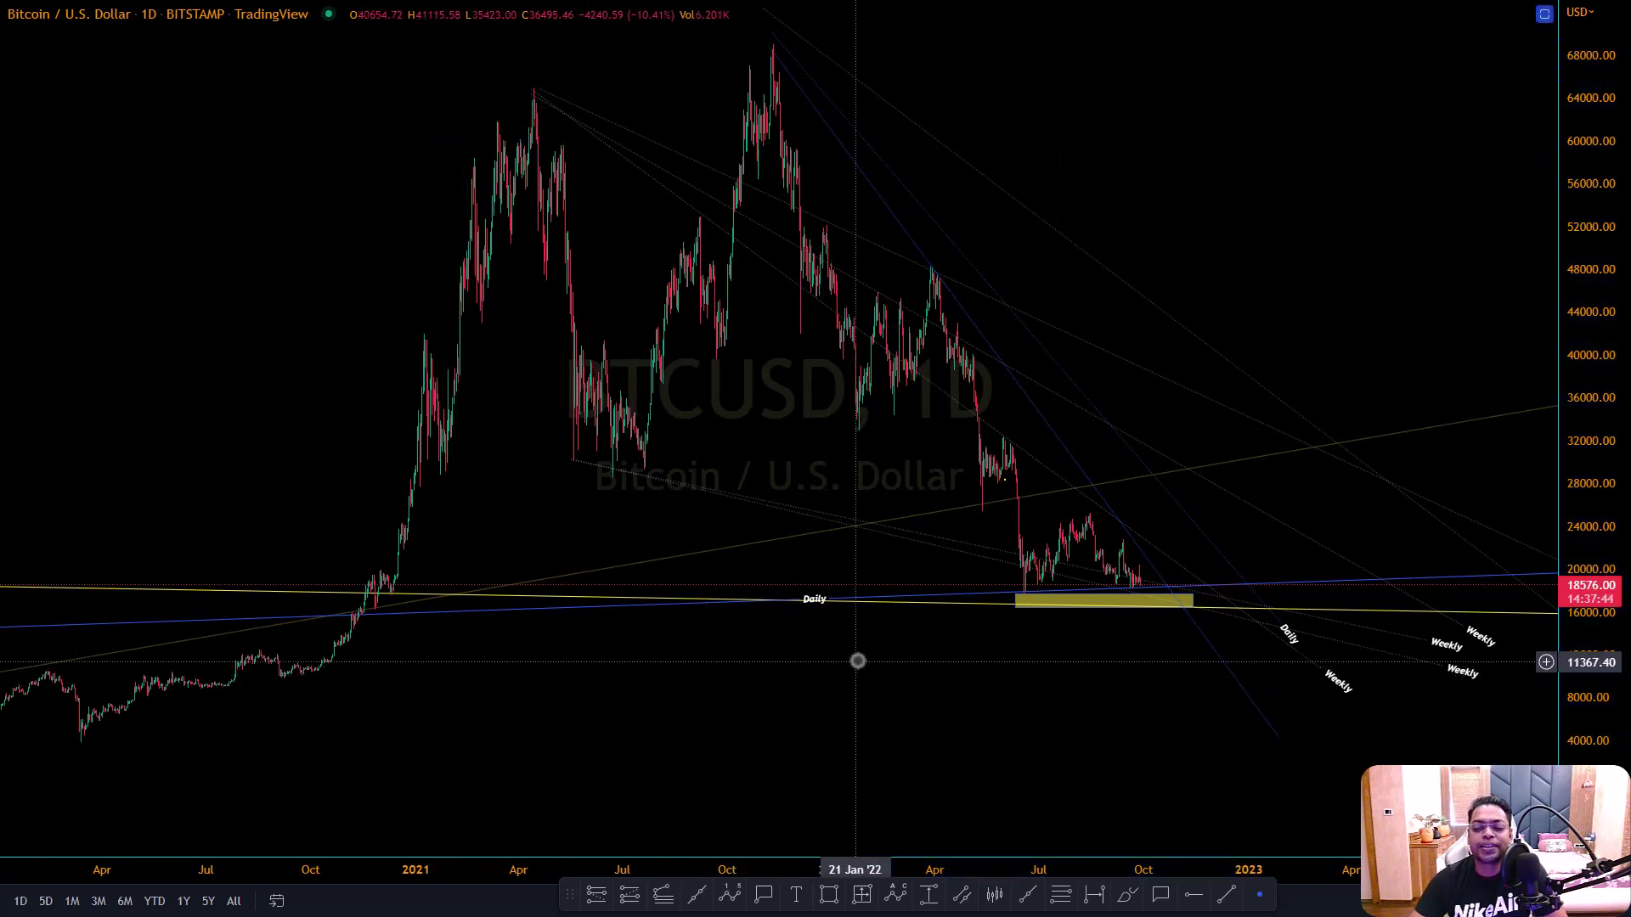